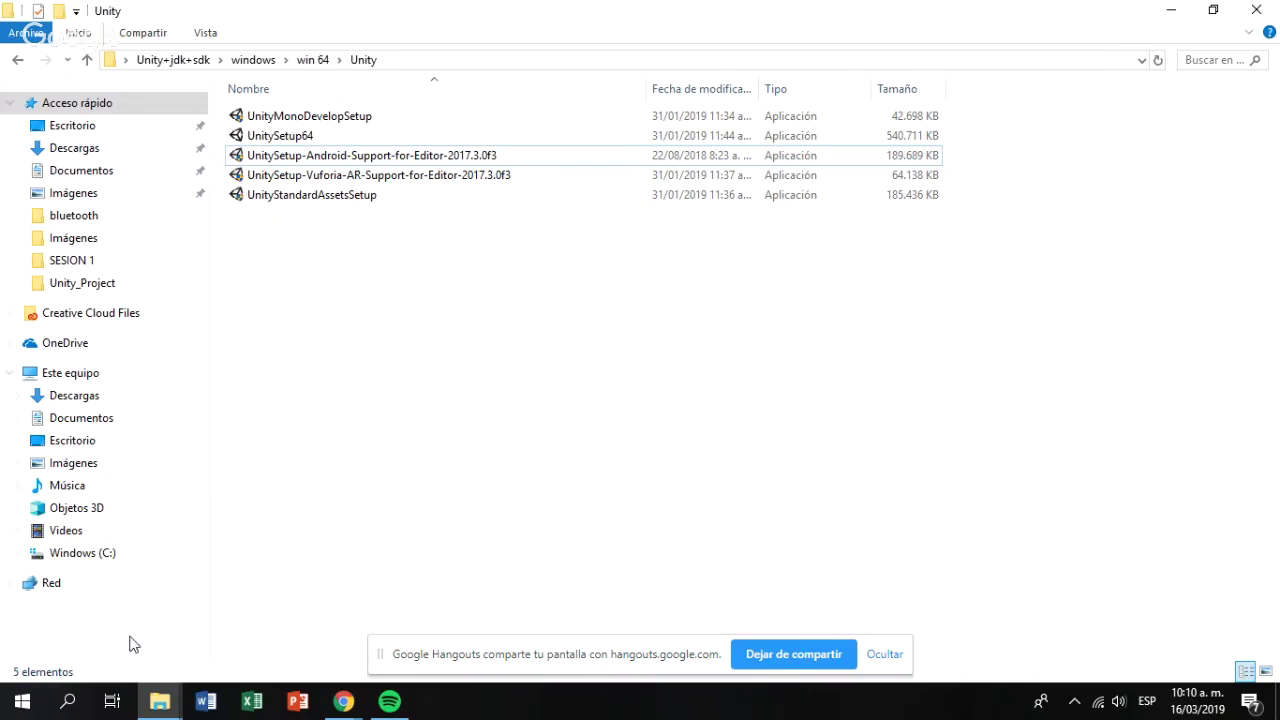
- Return to the Unity+jdk+sdk folder and open its windows subfolder
{"action": "left_click", "coordinate": [62, 343]}
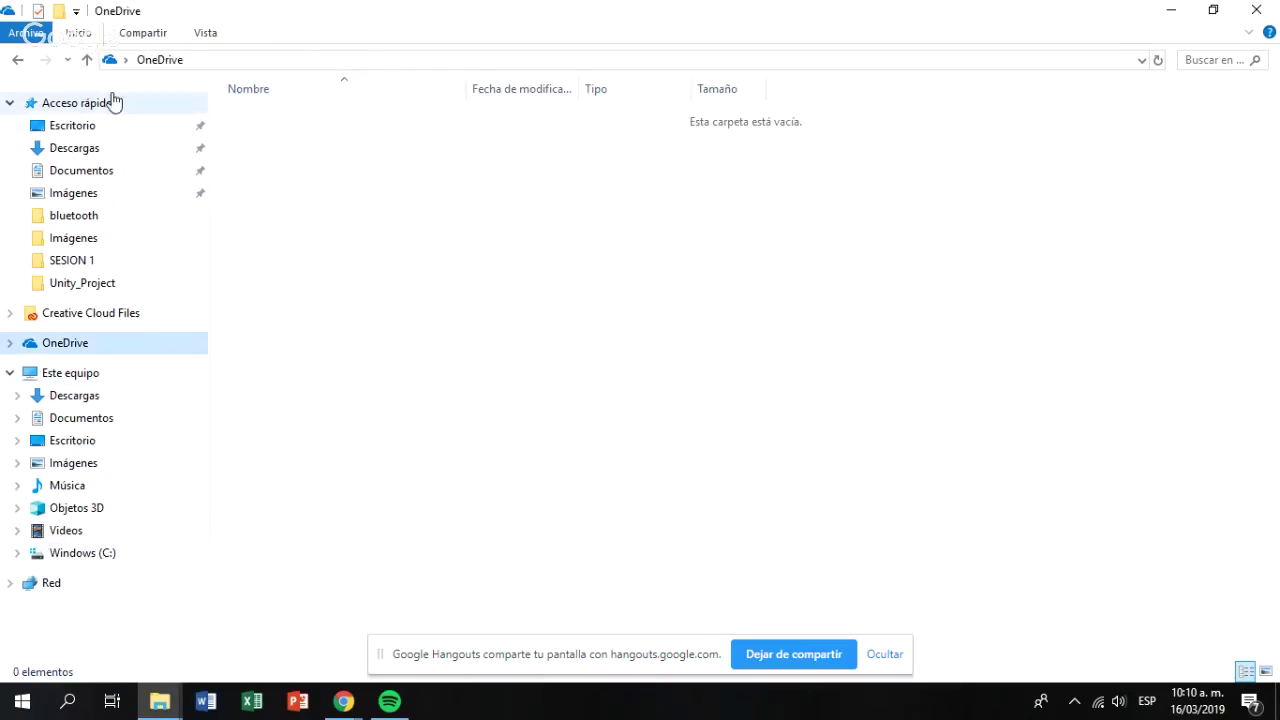
{"action": "left_click", "coordinate": [16, 60]}
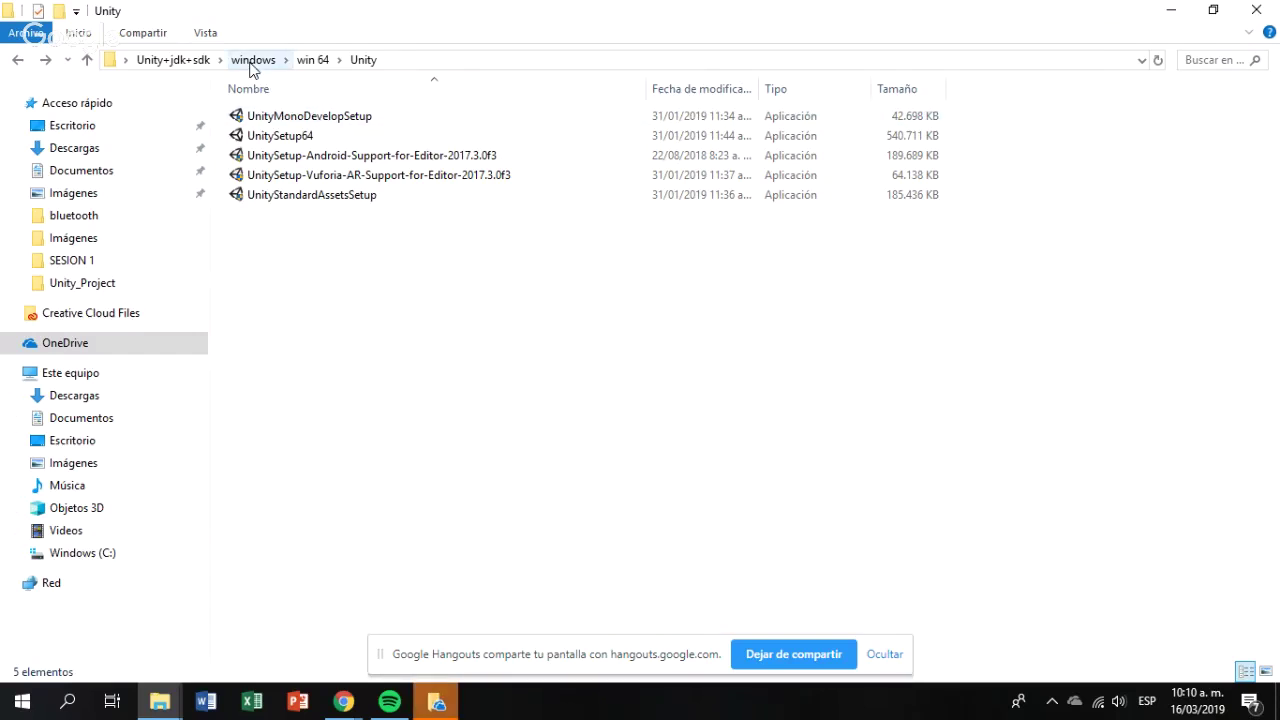
{"action": "left_click", "coordinate": [174, 61]}
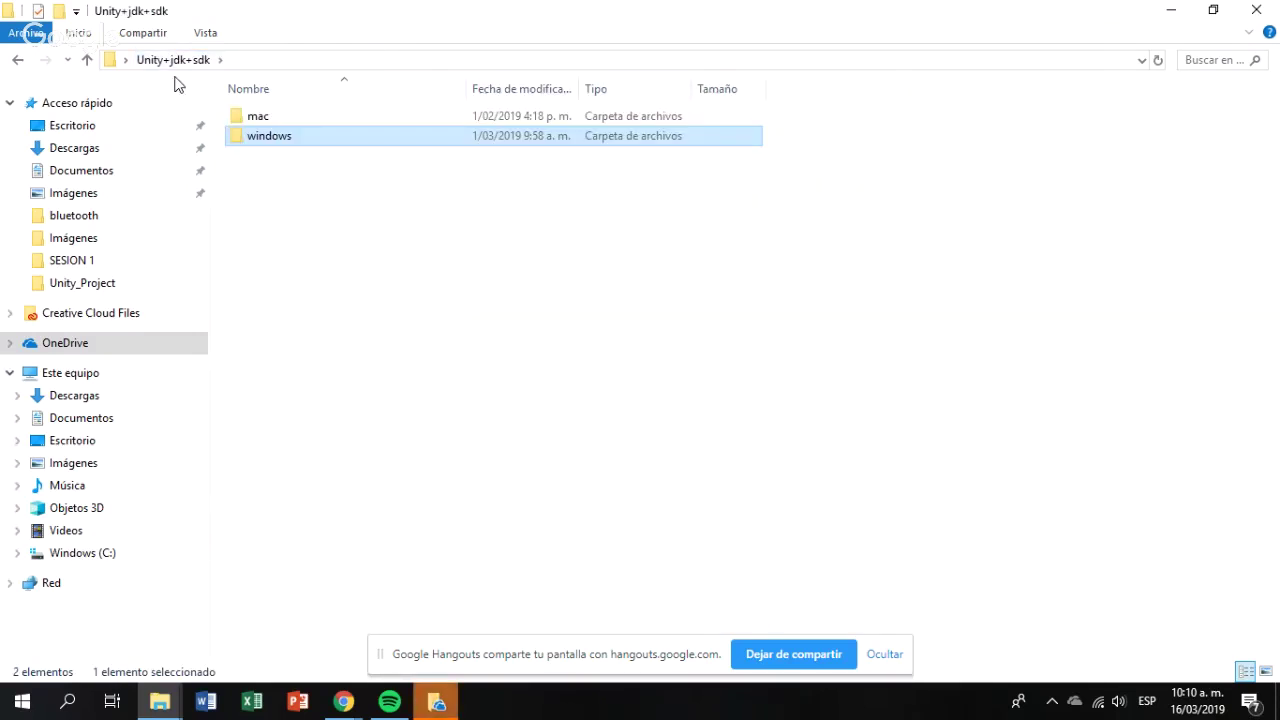
{"action": "left_click", "coordinate": [290, 120]}
{"action": "left_click", "coordinate": [297, 145]}
{"action": "double_click", "coordinate": [305, 143]}
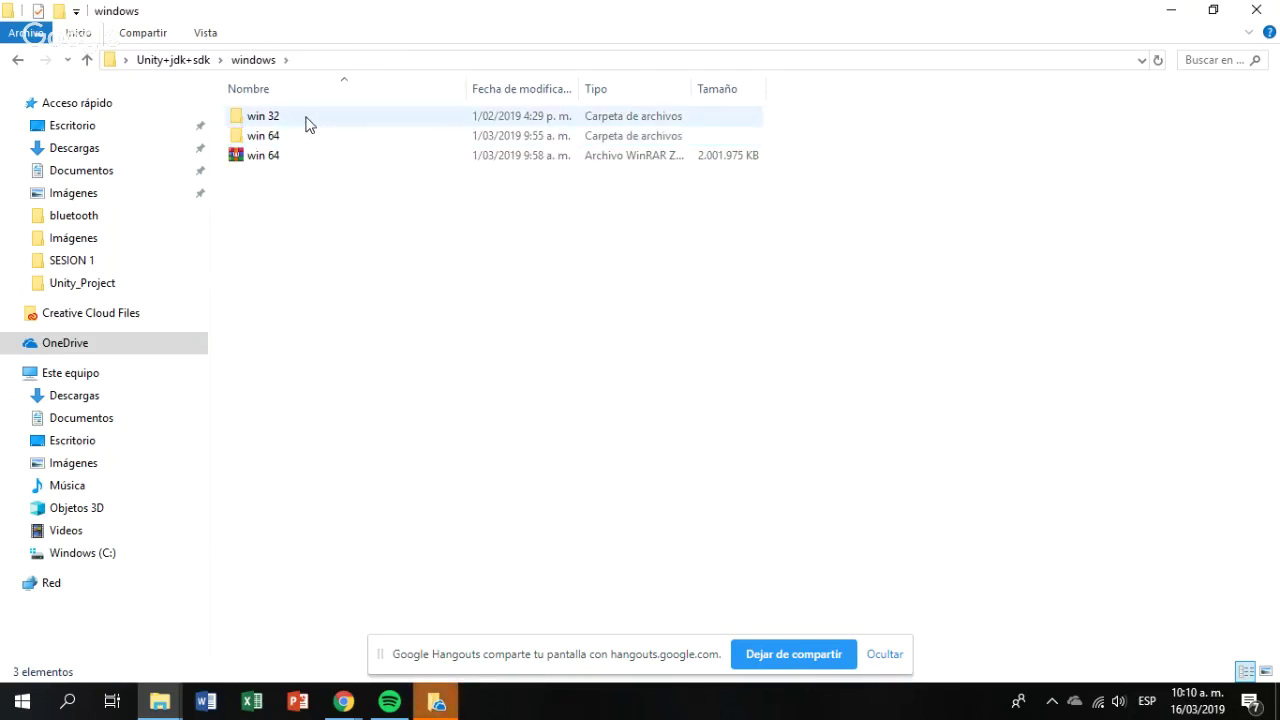
- Examine the win 32 and win 64 folders and the win 64 archive to compare the available Windows versions
{"action": "left_click", "coordinate": [306, 123]}
{"action": "left_click", "coordinate": [303, 136]}
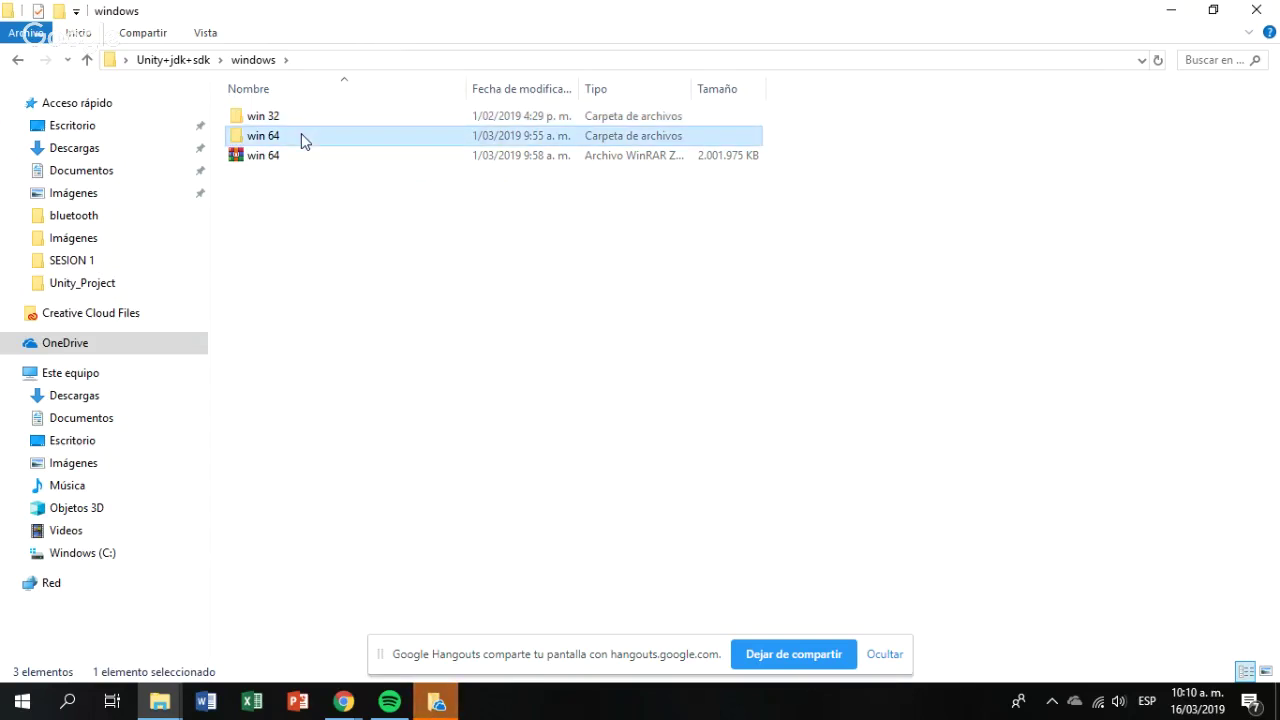
{"action": "left_click", "coordinate": [301, 133]}
{"action": "left_click", "coordinate": [295, 192]}
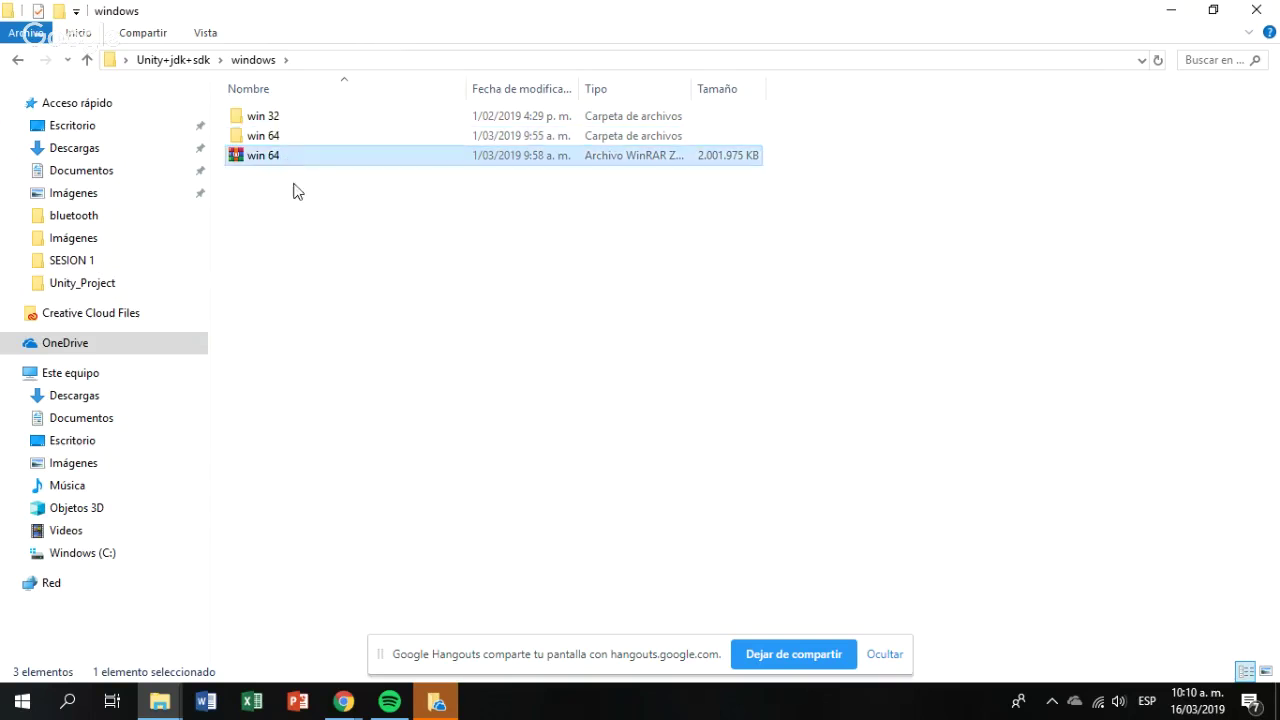
{"action": "left_click", "coordinate": [289, 140]}
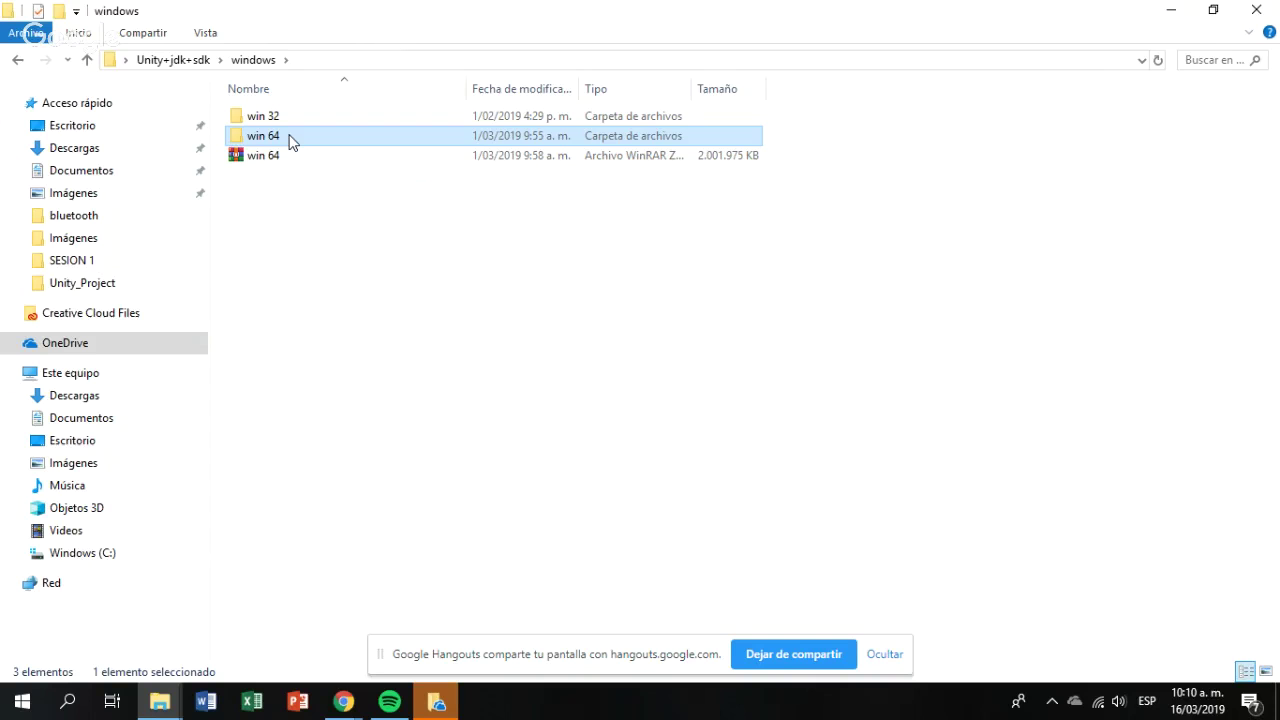
- Check the computer's system type in its properties, and close the system information window
{"action": "right_click", "coordinate": [68, 377]}
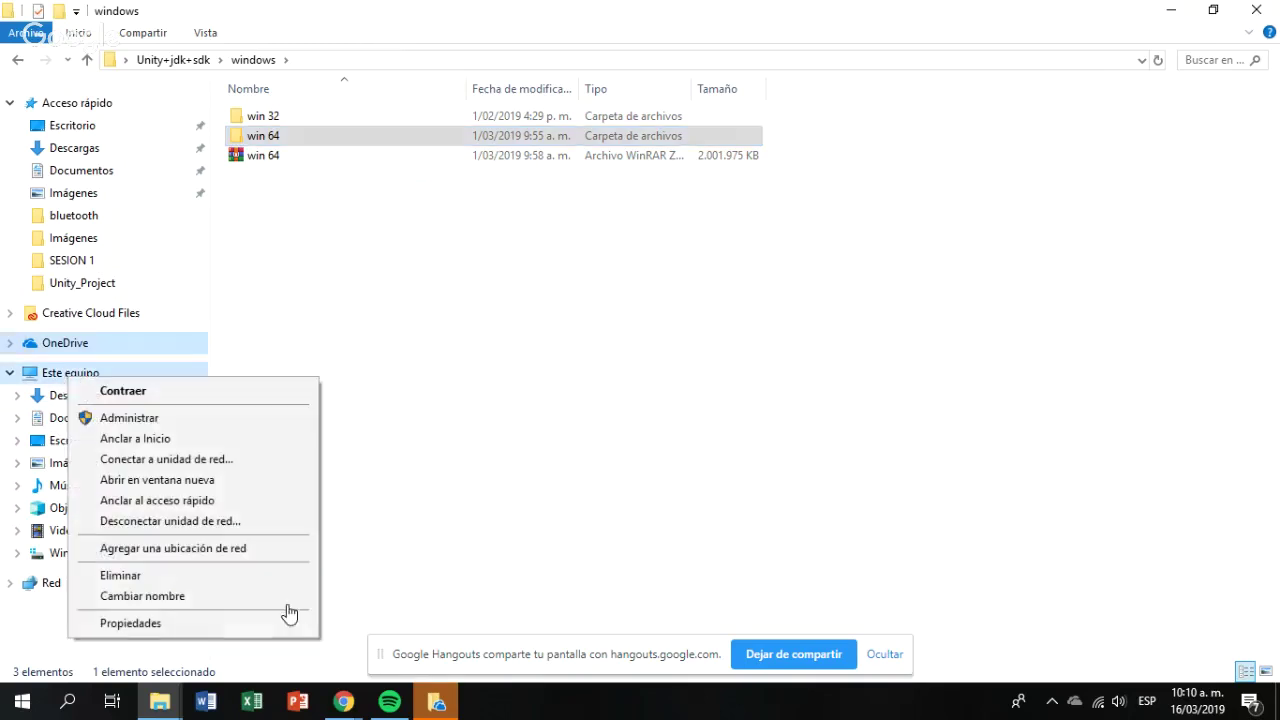
{"action": "left_click", "coordinate": [138, 623]}
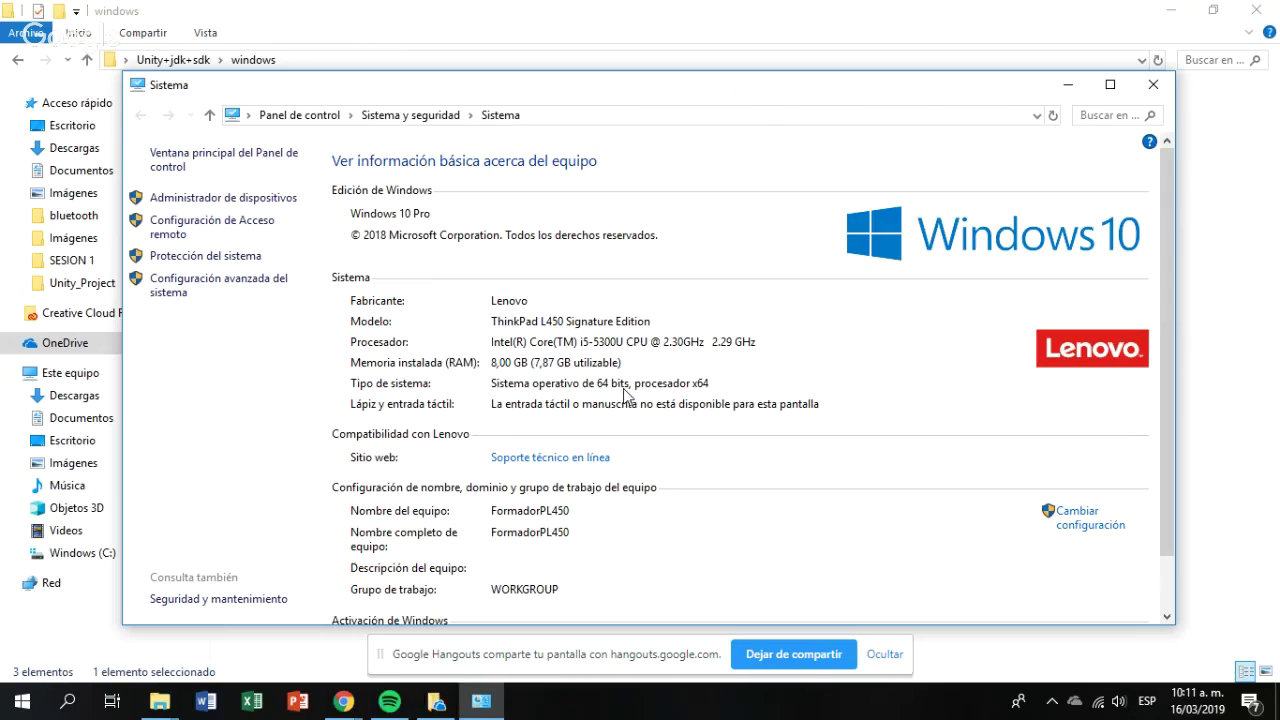
{"action": "left_click", "coordinate": [1153, 84]}
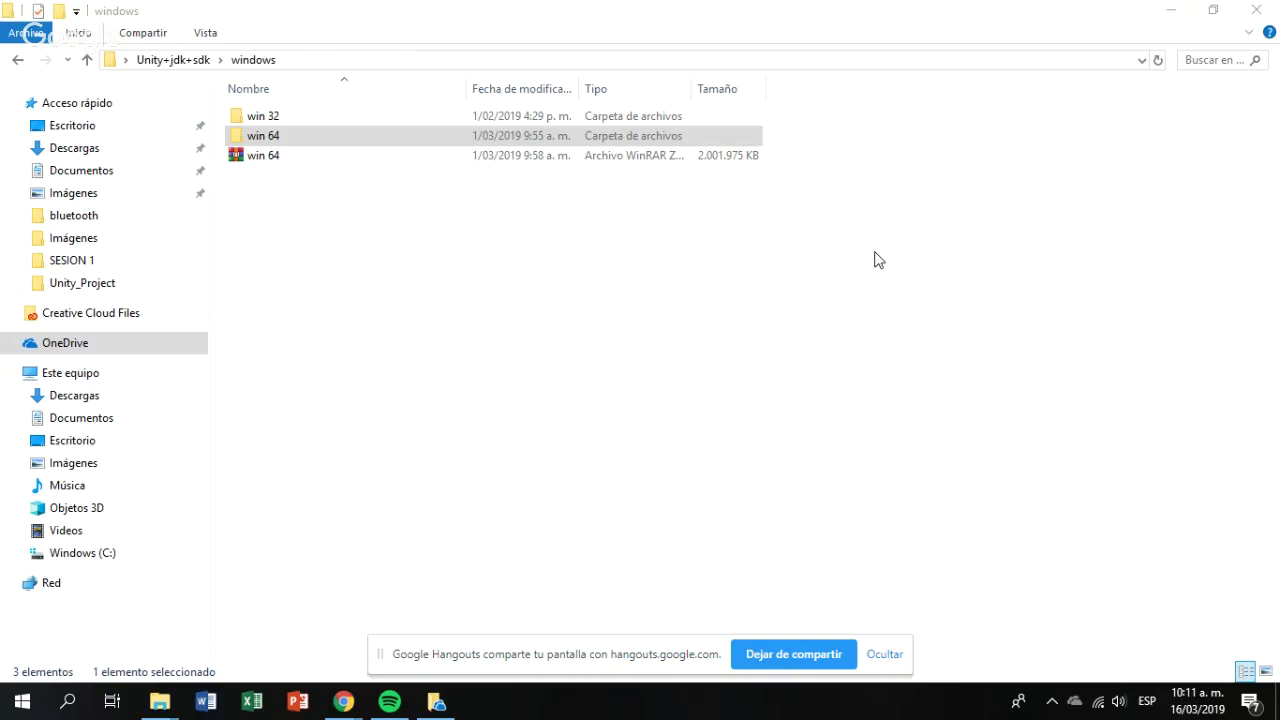
- Dismiss the OneDrive setup window and open the win 64 folder
{"action": "left_click", "coordinate": [455, 708]}
{"action": "left_click", "coordinate": [894, 117]}
{"action": "left_click", "coordinate": [360, 183]}
{"action": "double_click", "coordinate": [306, 137]}
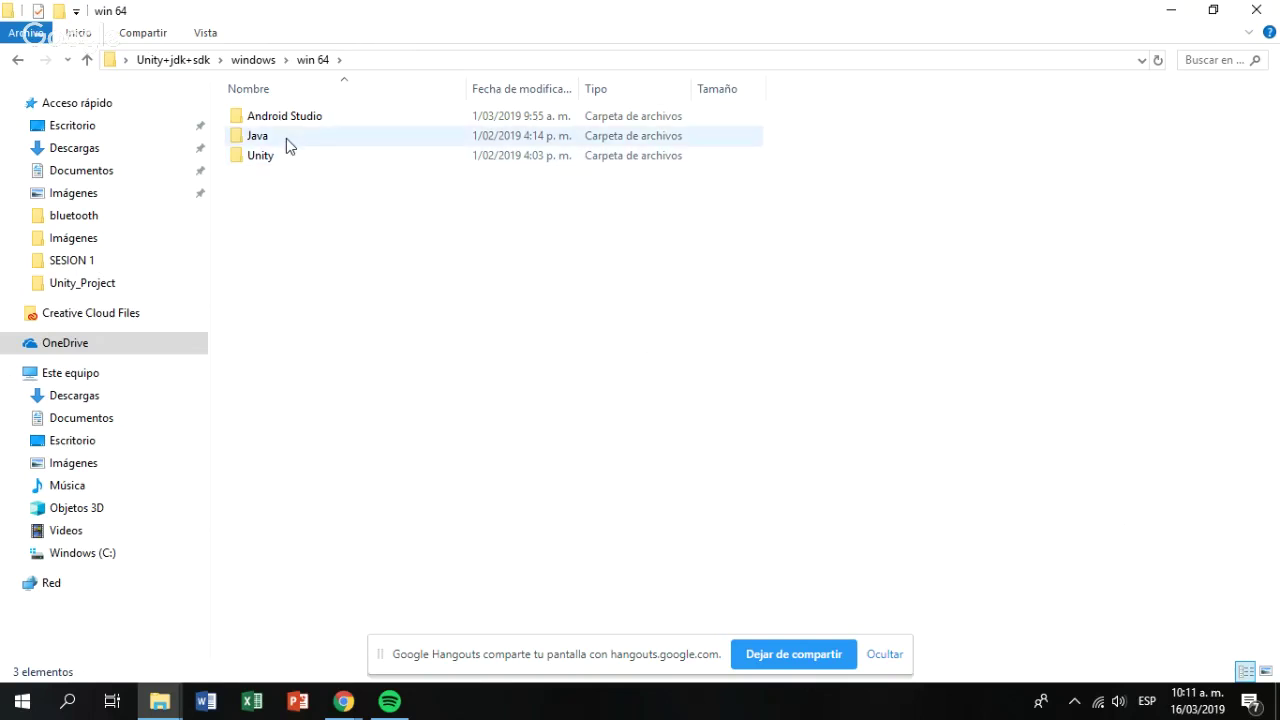
- Look inside the Java and Android Studio folders of win 64 and return to win 64
{"action": "double_click", "coordinate": [286, 137]}
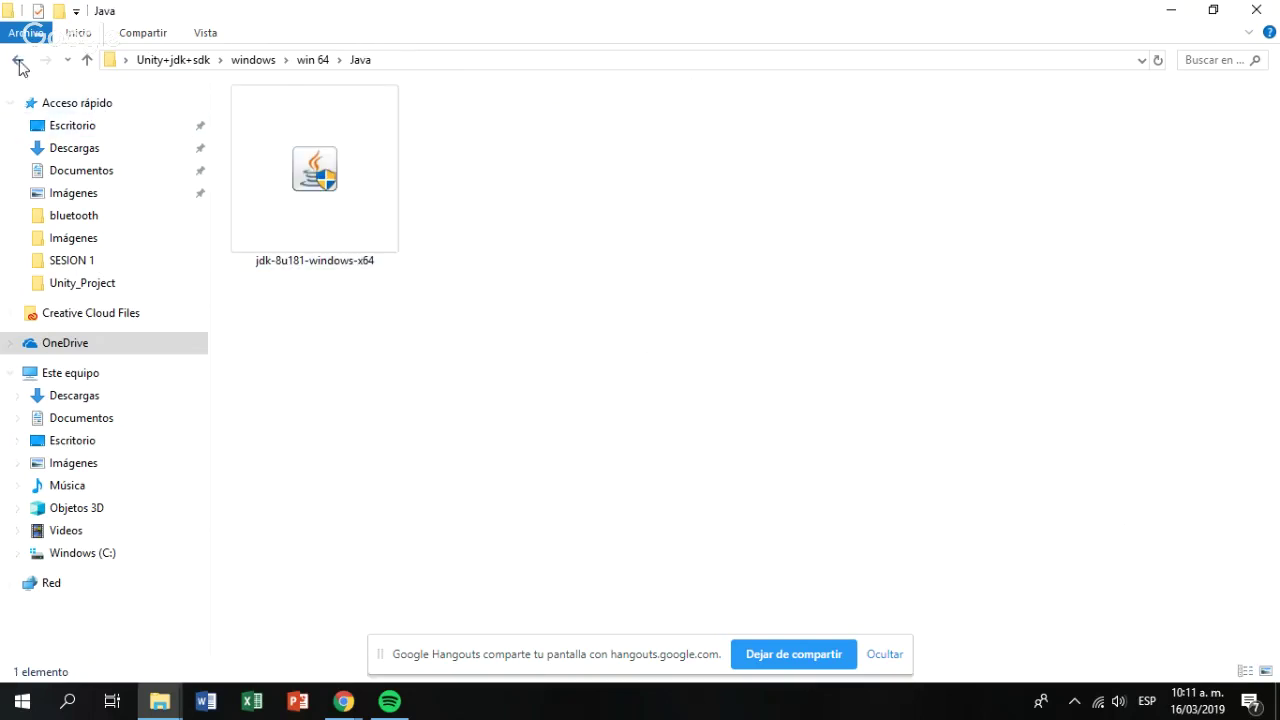
{"action": "left_click", "coordinate": [17, 60]}
{"action": "double_click", "coordinate": [316, 108]}
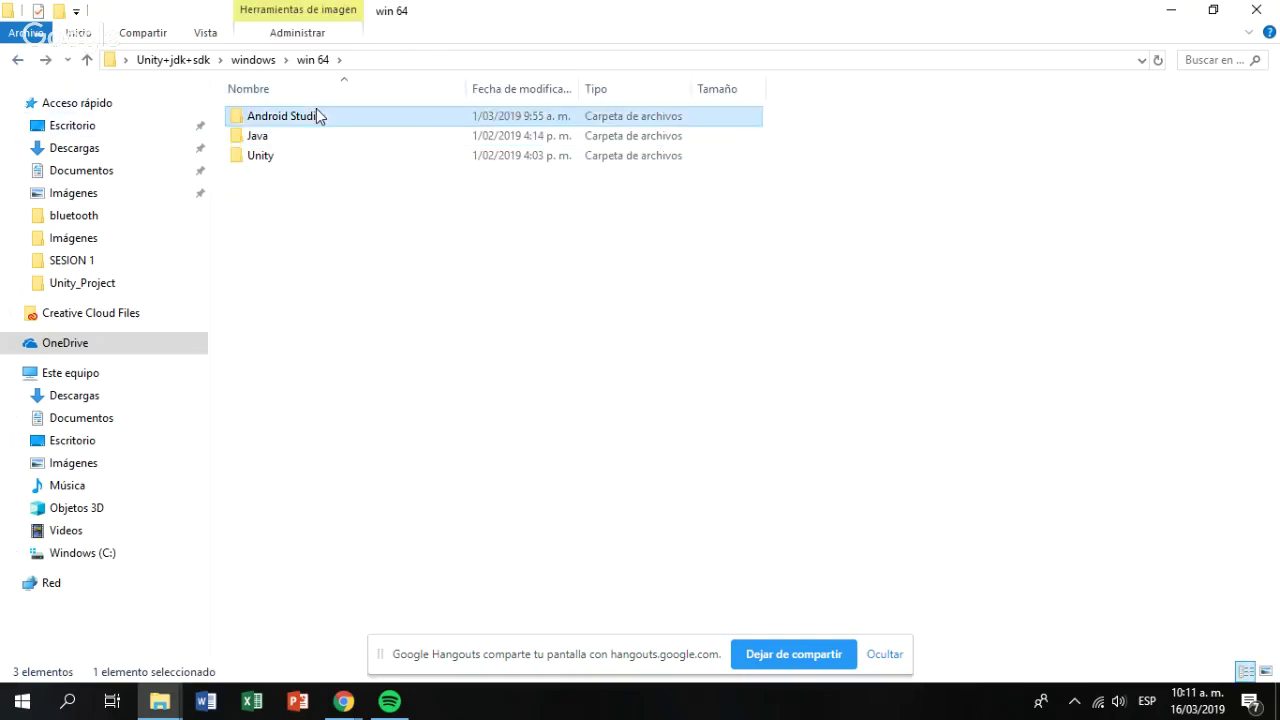
{"action": "left_click", "coordinate": [17, 60]}
- Open the Unity folder in win 64 and select the UnitySetup64 installer
{"action": "double_click", "coordinate": [275, 157]}
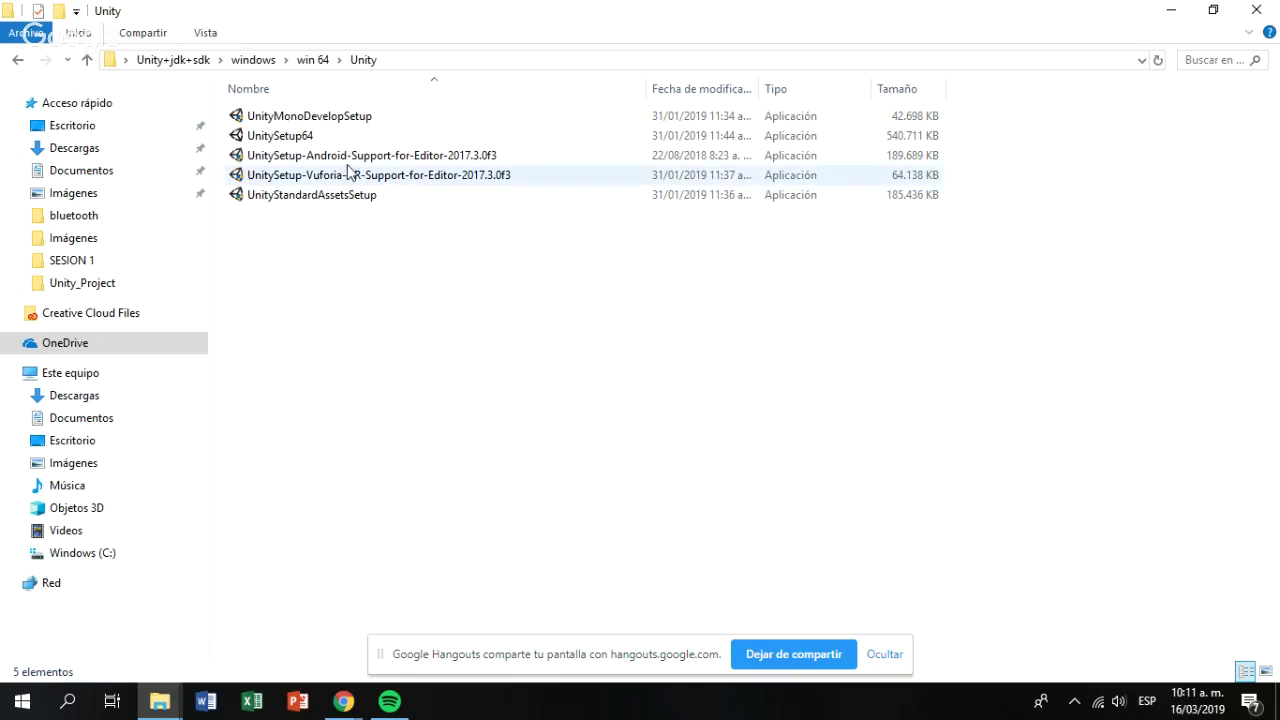
{"action": "left_click", "coordinate": [321, 146]}
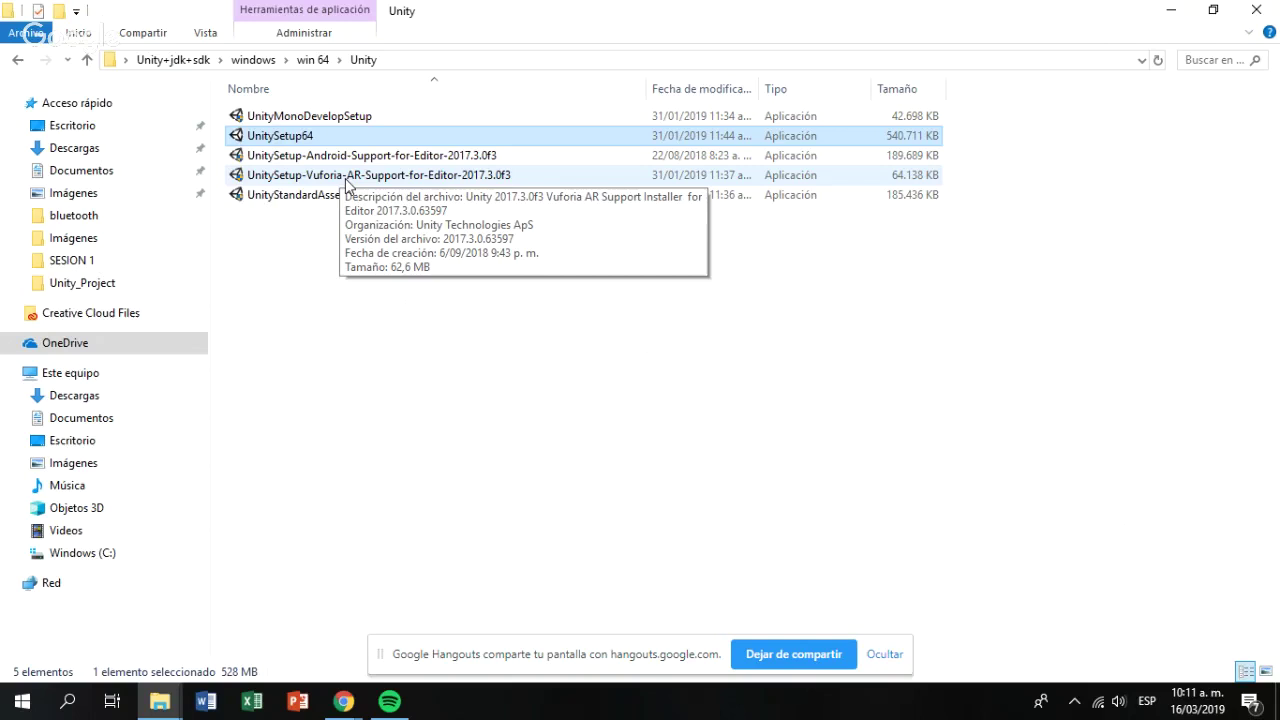
{"action": "left_click", "coordinate": [274, 156]}
{"action": "left_click", "coordinate": [322, 137]}
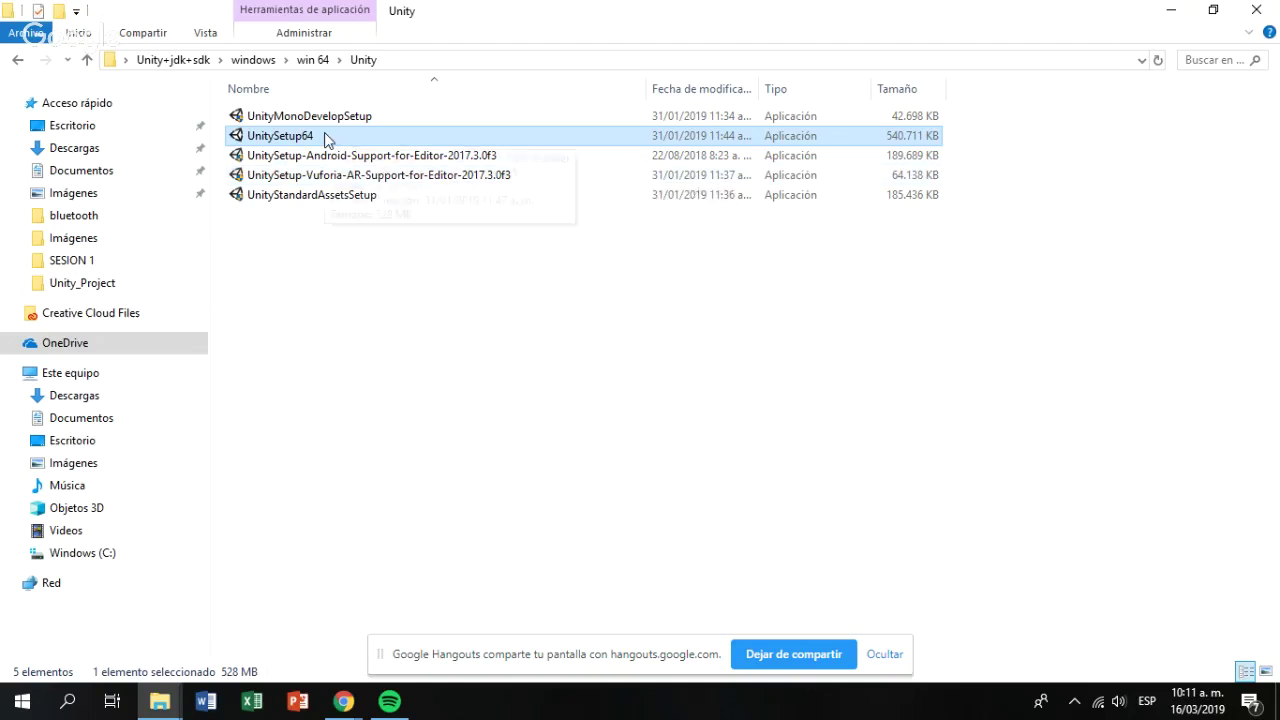
- Go through the Unity folder's installers one by one, from UnityMonoDevelopSetup to UnityStandardAssetsSetup
{"action": "key", "text": "Up"}
{"action": "key", "text": "Down"}
{"action": "key", "text": "Up"}
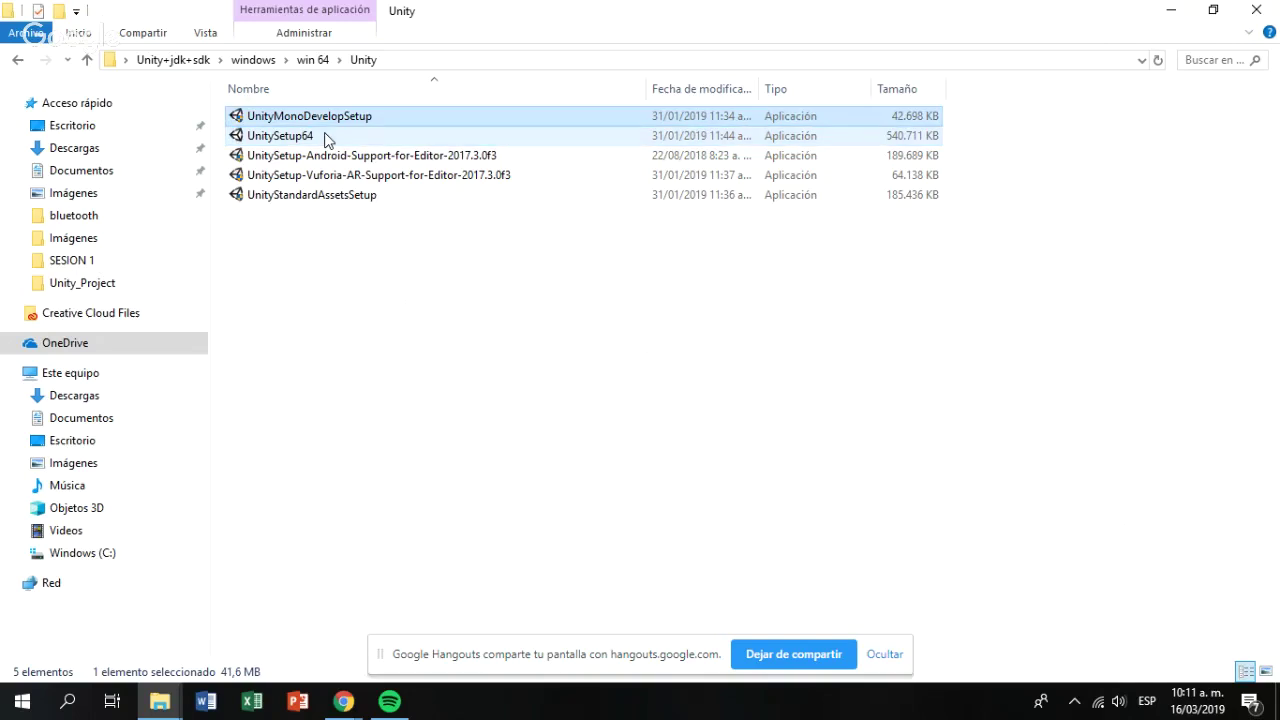
{"action": "key", "text": "Down"}
{"action": "key", "text": "Down"}
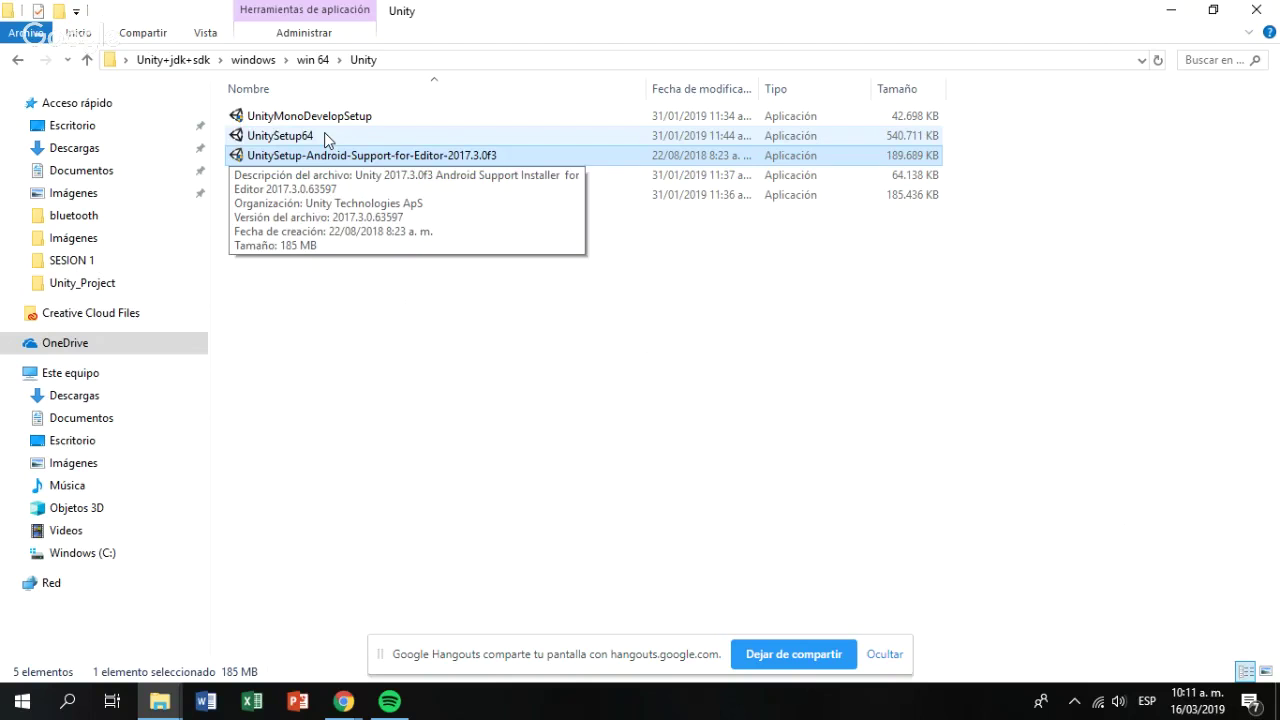
{"action": "key", "text": "Down"}
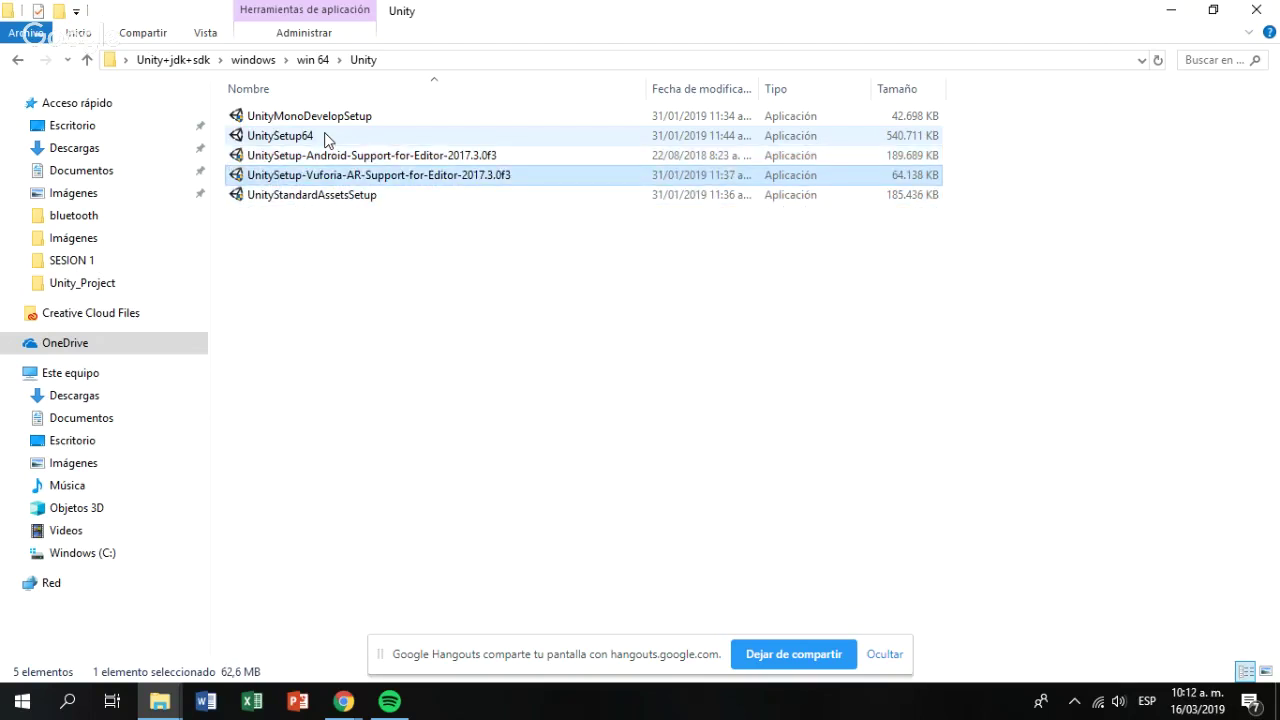
{"action": "key", "text": "Down"}
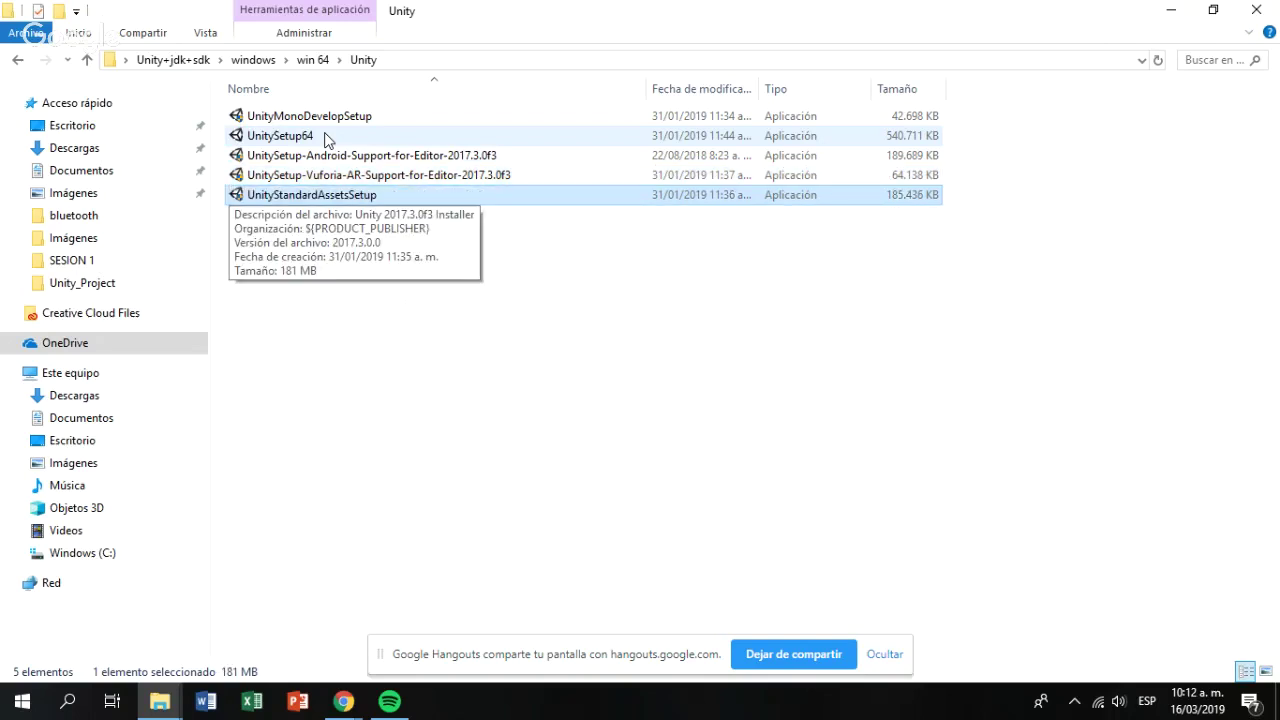
{"action": "key", "text": "Up"}
{"action": "key", "text": "Up"}
{"action": "key", "text": "Down"}
{"action": "key", "text": "Up"}
{"action": "key", "text": "Up"}
{"action": "key", "text": "Up"}
{"action": "key", "text": "Down"}
{"action": "key", "text": "Down"}
{"action": "key", "text": "Down"}
{"action": "key", "text": "Down"}
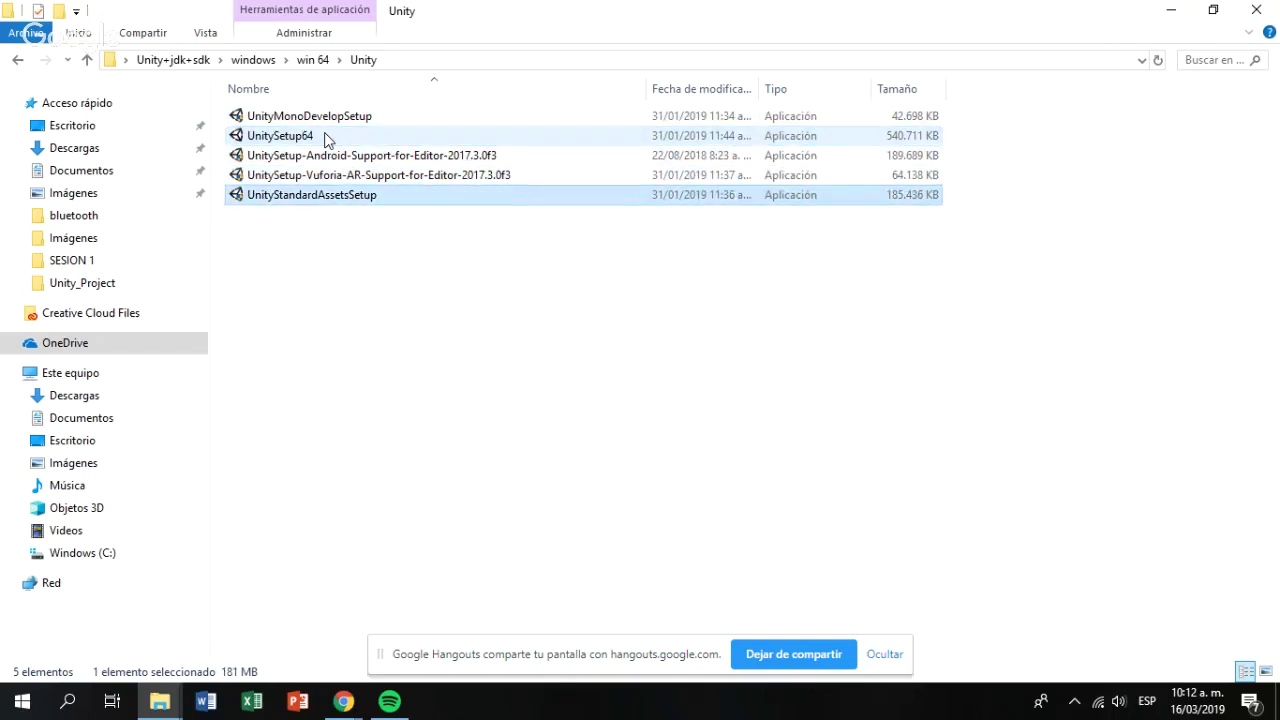
- Review the installers in installation order: UnitySetup64, UnityMonoDevelopSetup, Android support, Vuforia AR support and UnityStandardAssetsSetup
{"action": "left_click", "coordinate": [324, 138]}
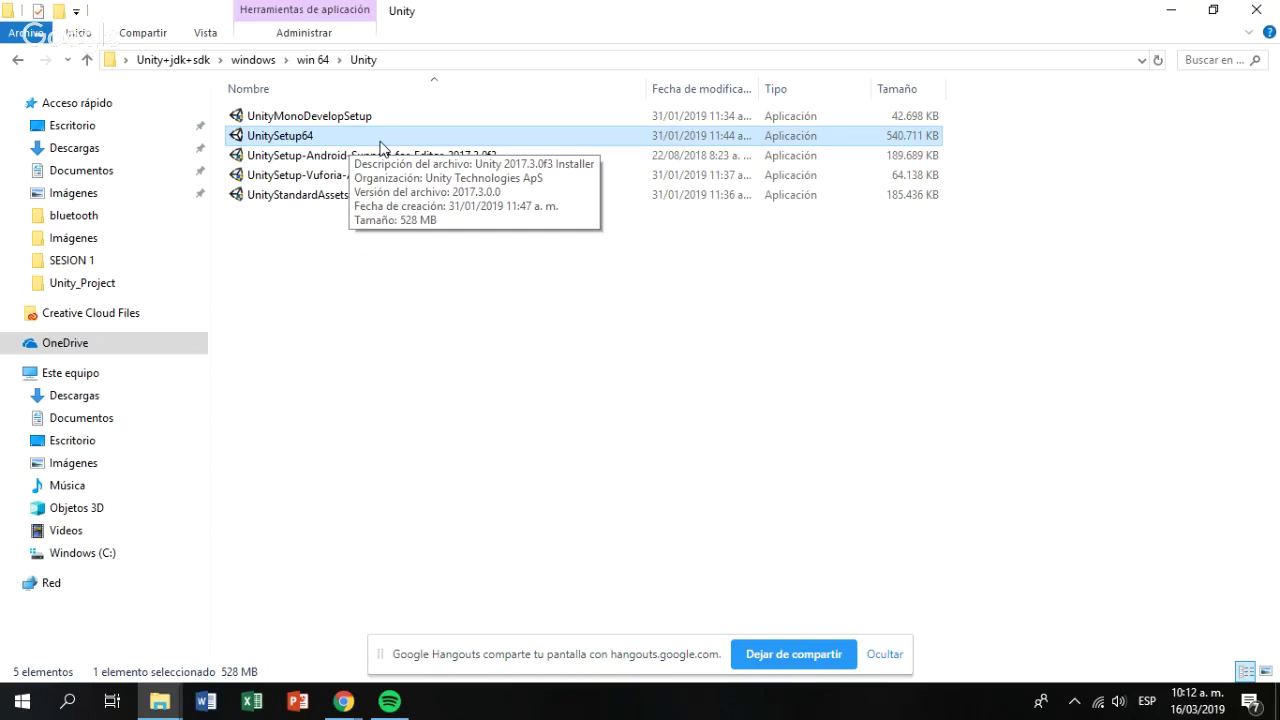
{"action": "left_click", "coordinate": [345, 117]}
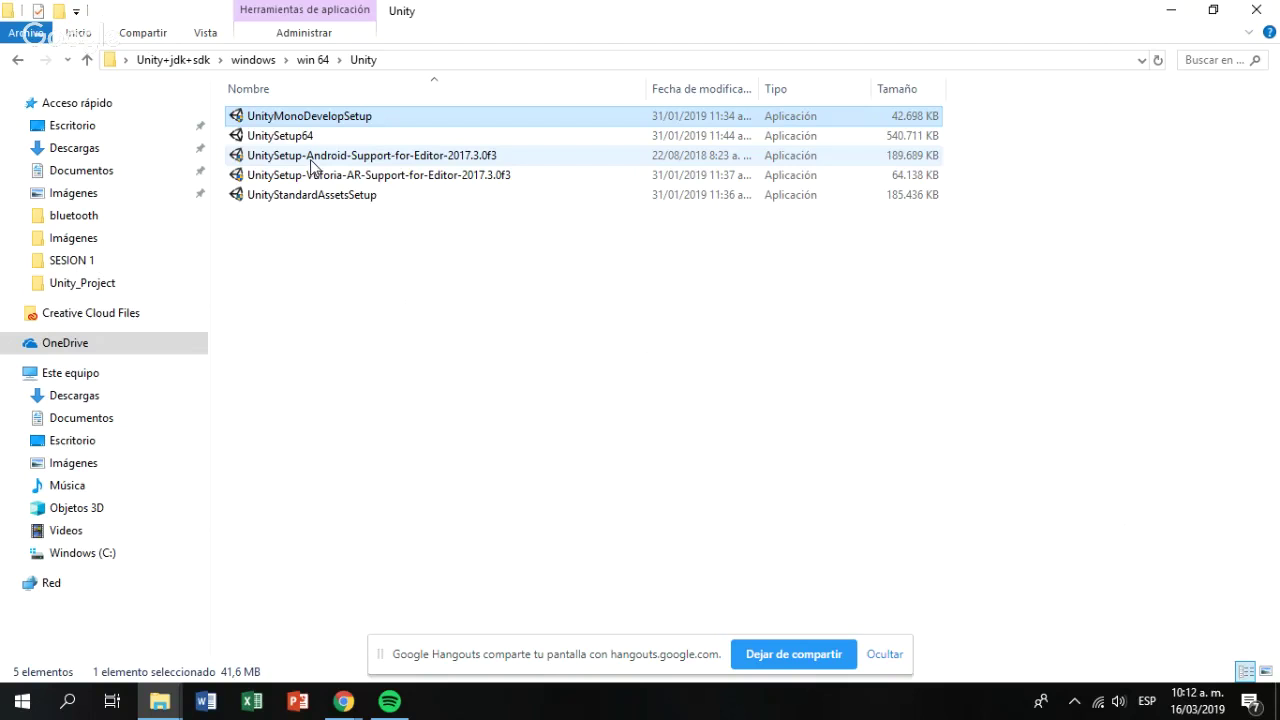
{"action": "left_click", "coordinate": [312, 160]}
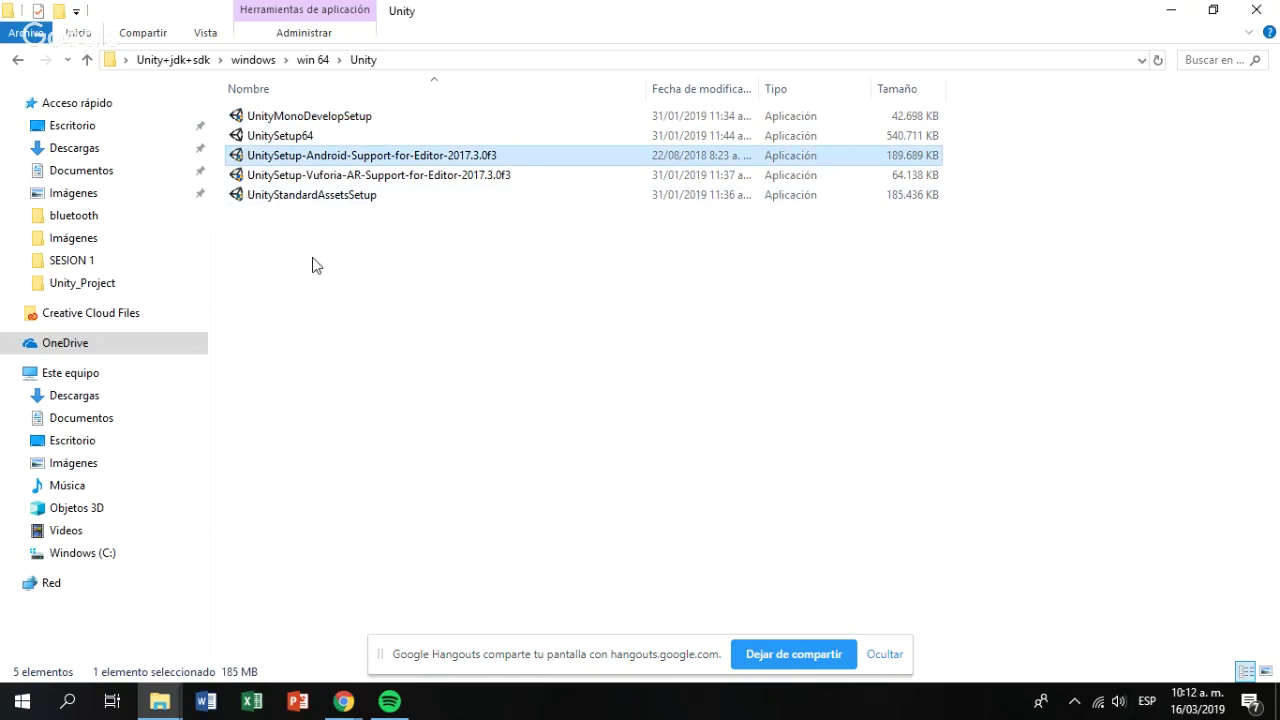
{"action": "left_click", "coordinate": [368, 178]}
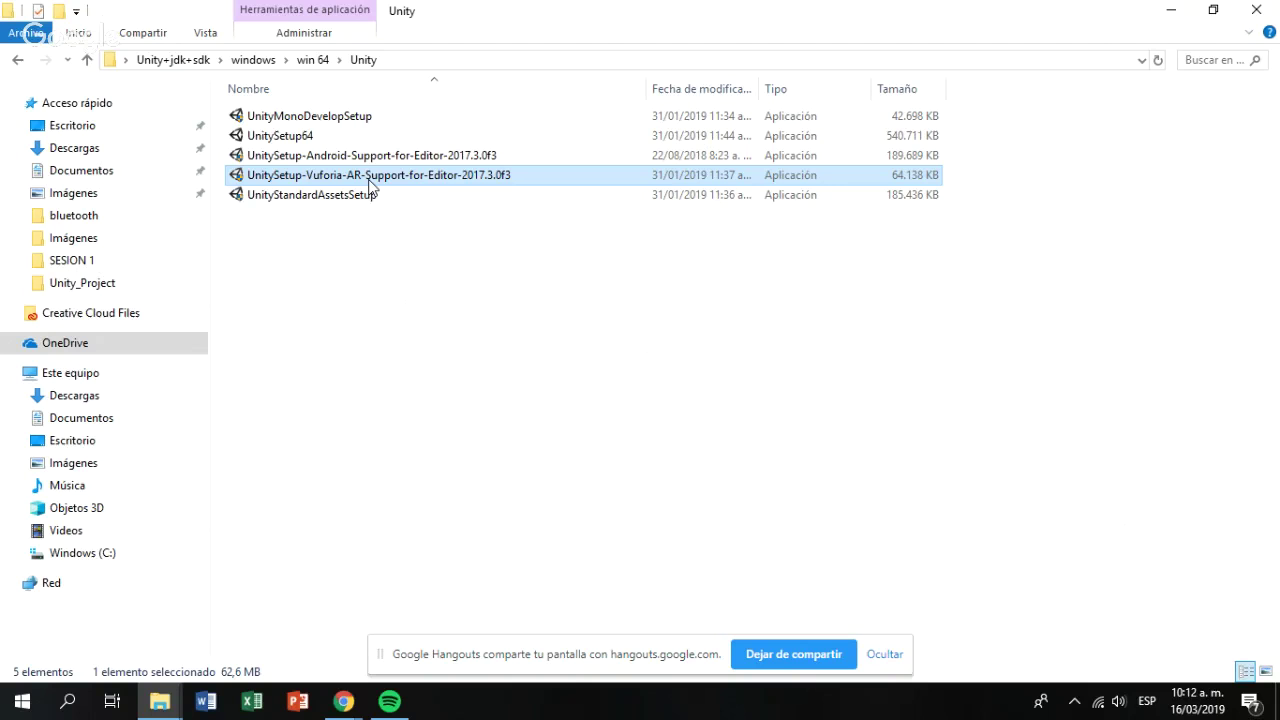
{"action": "left_click", "coordinate": [364, 197]}
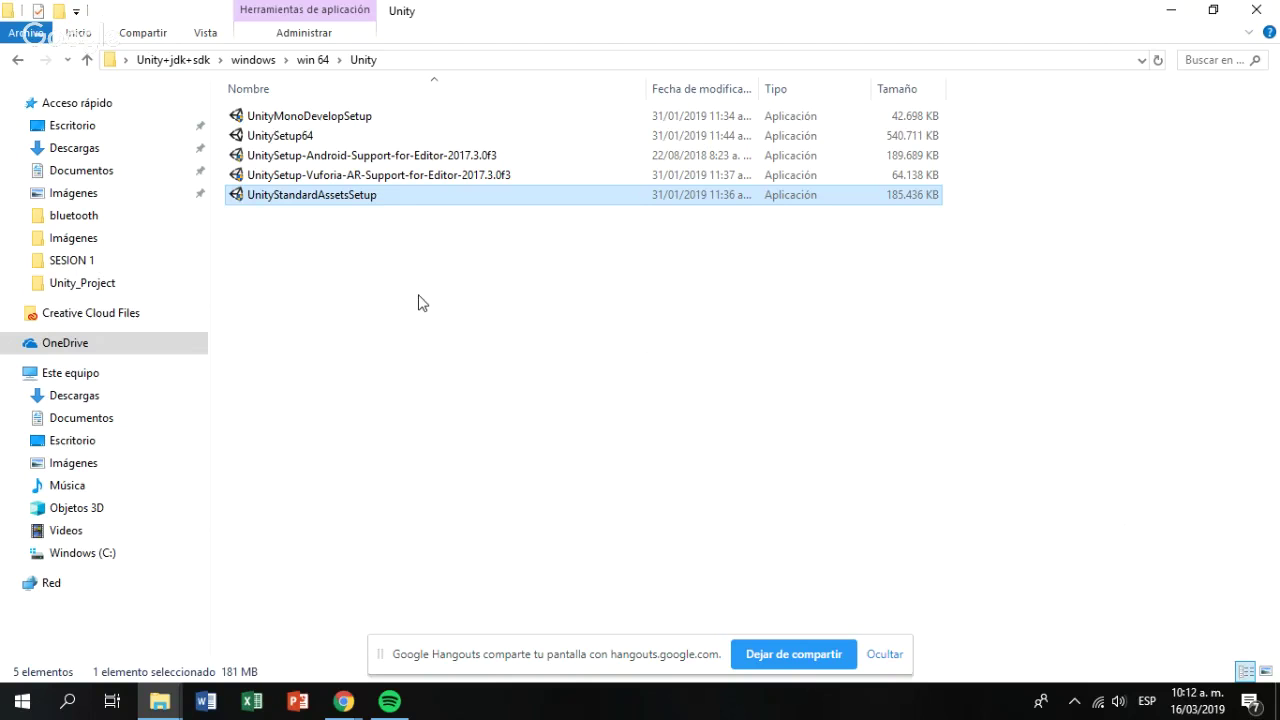
{"action": "left_click", "coordinate": [328, 330]}
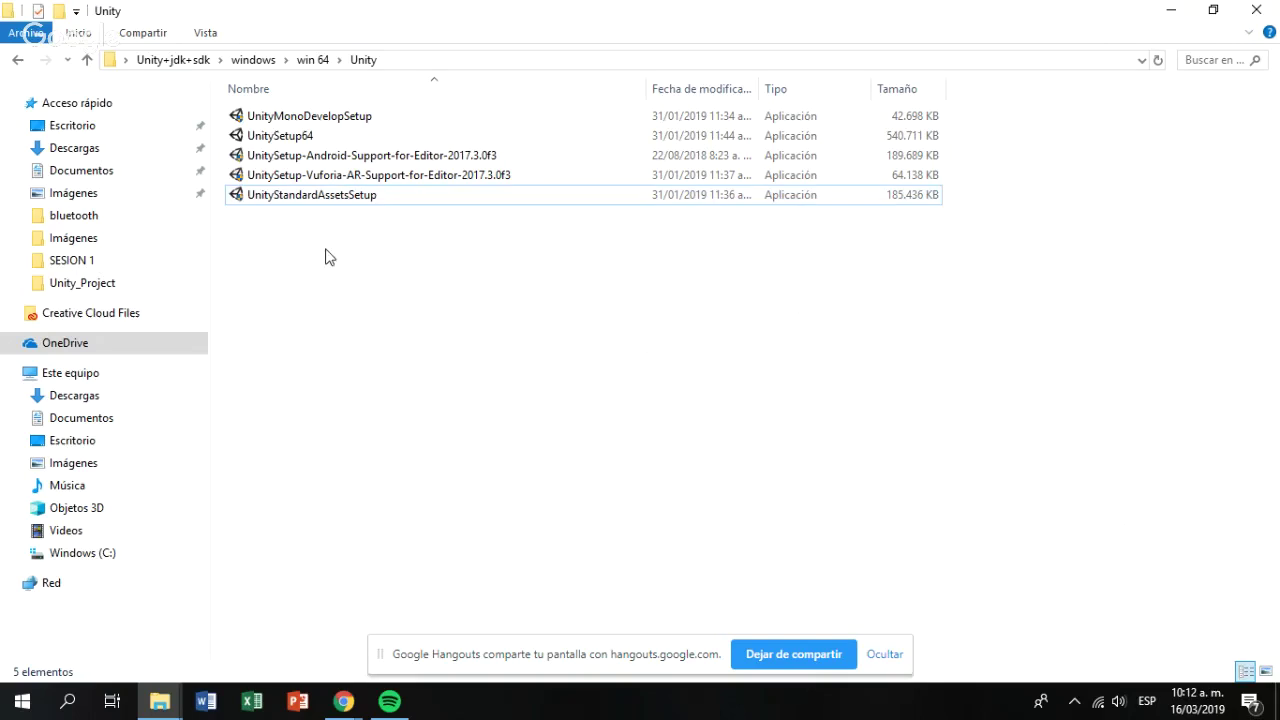
{"action": "left_click", "coordinate": [323, 197]}
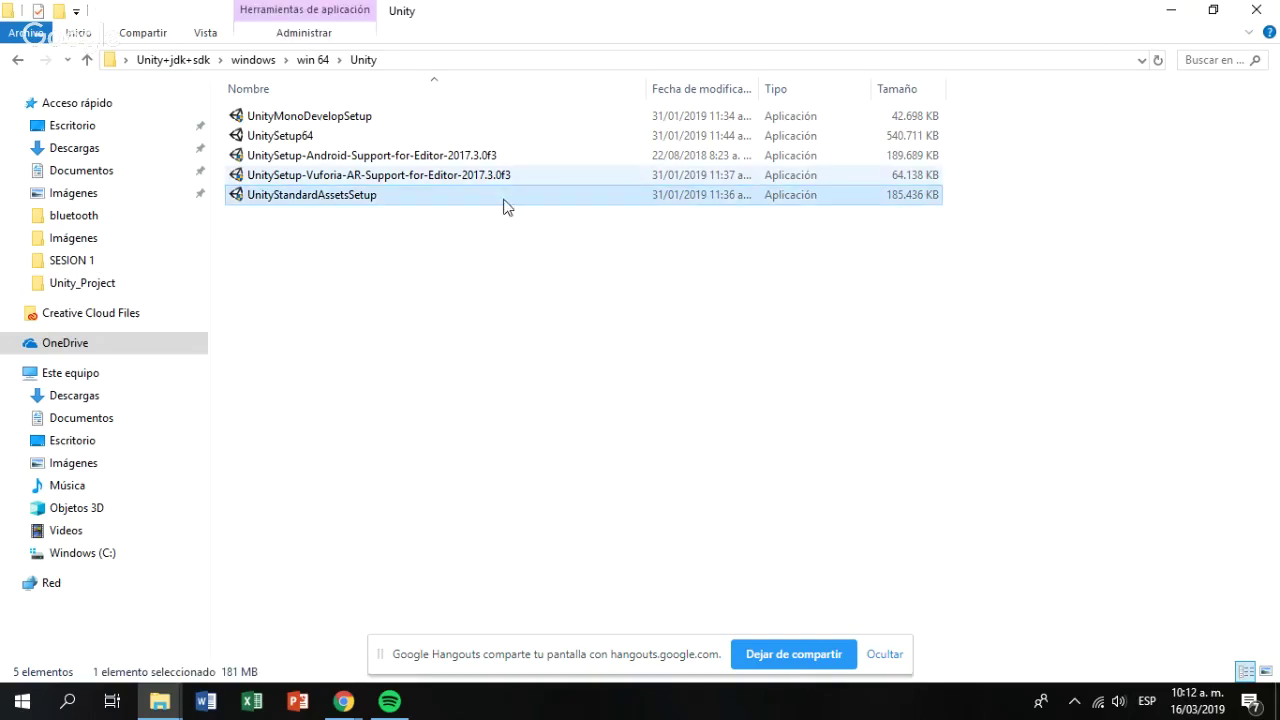
- Minimize the Unity, Escritorio and universitario folder windows to reveal the desktop
{"action": "left_click", "coordinate": [1173, 10]}
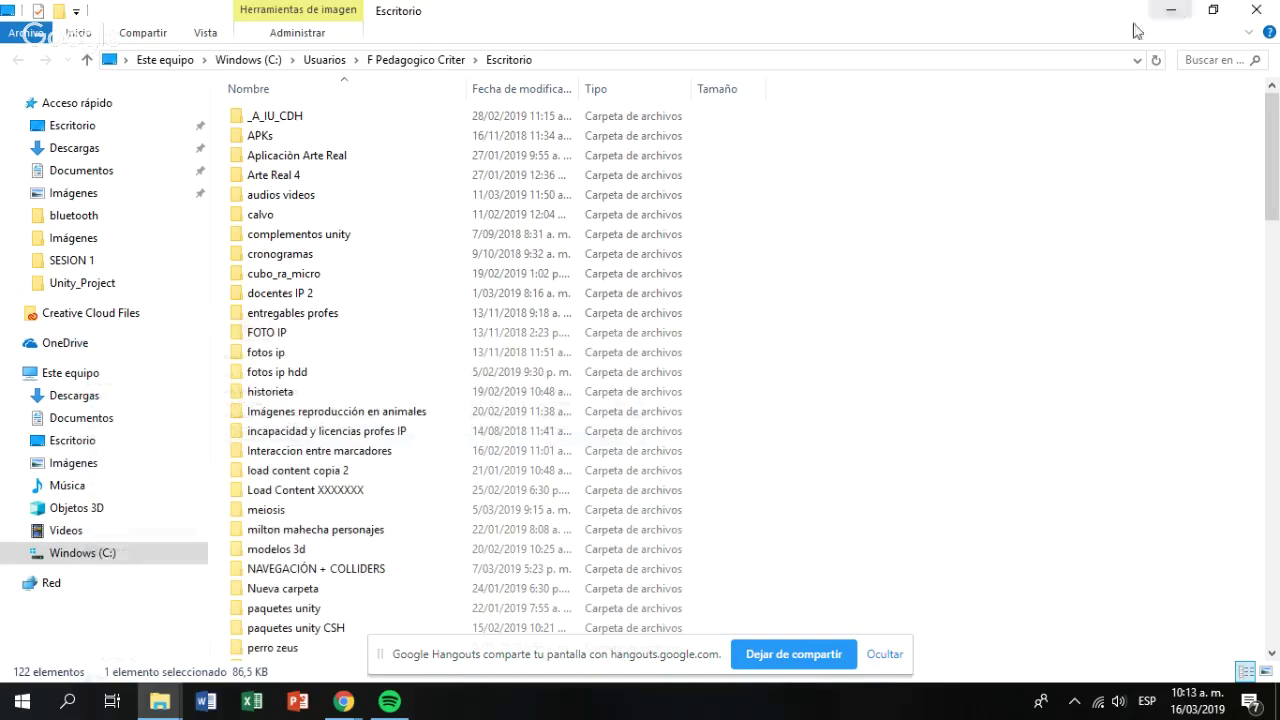
{"action": "left_click", "coordinate": [1170, 13]}
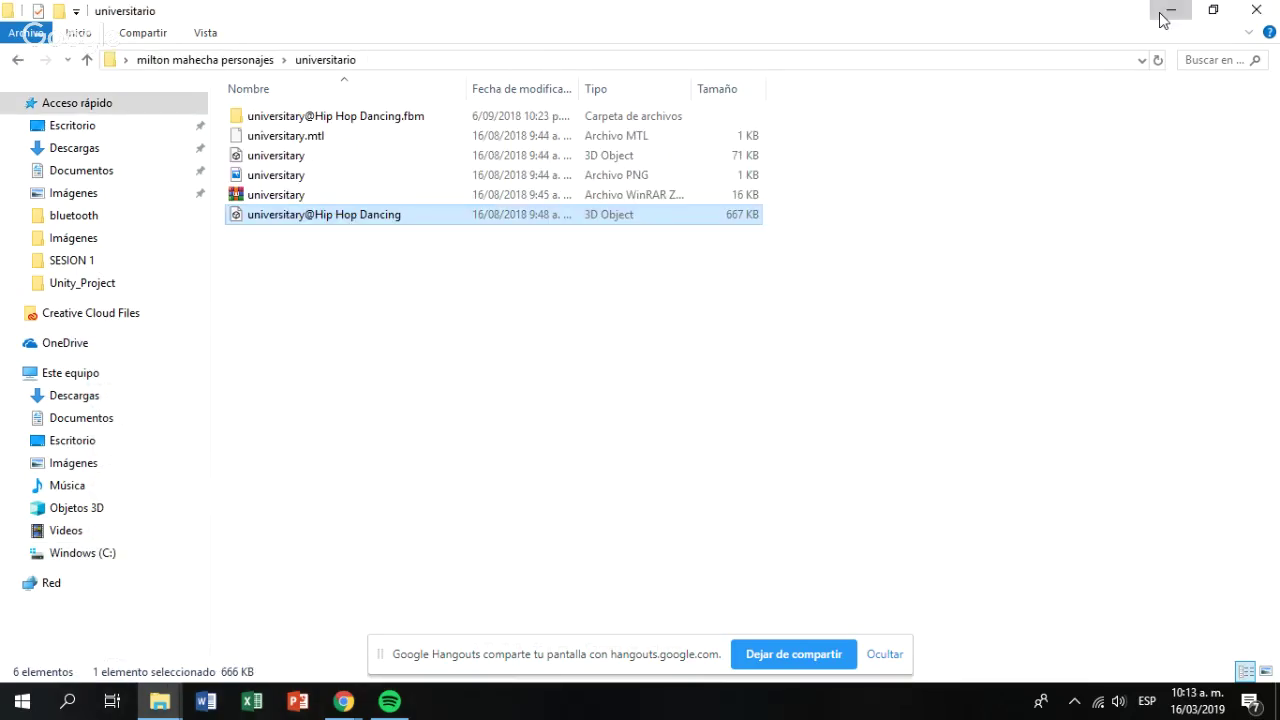
{"action": "left_click", "coordinate": [1170, 12]}
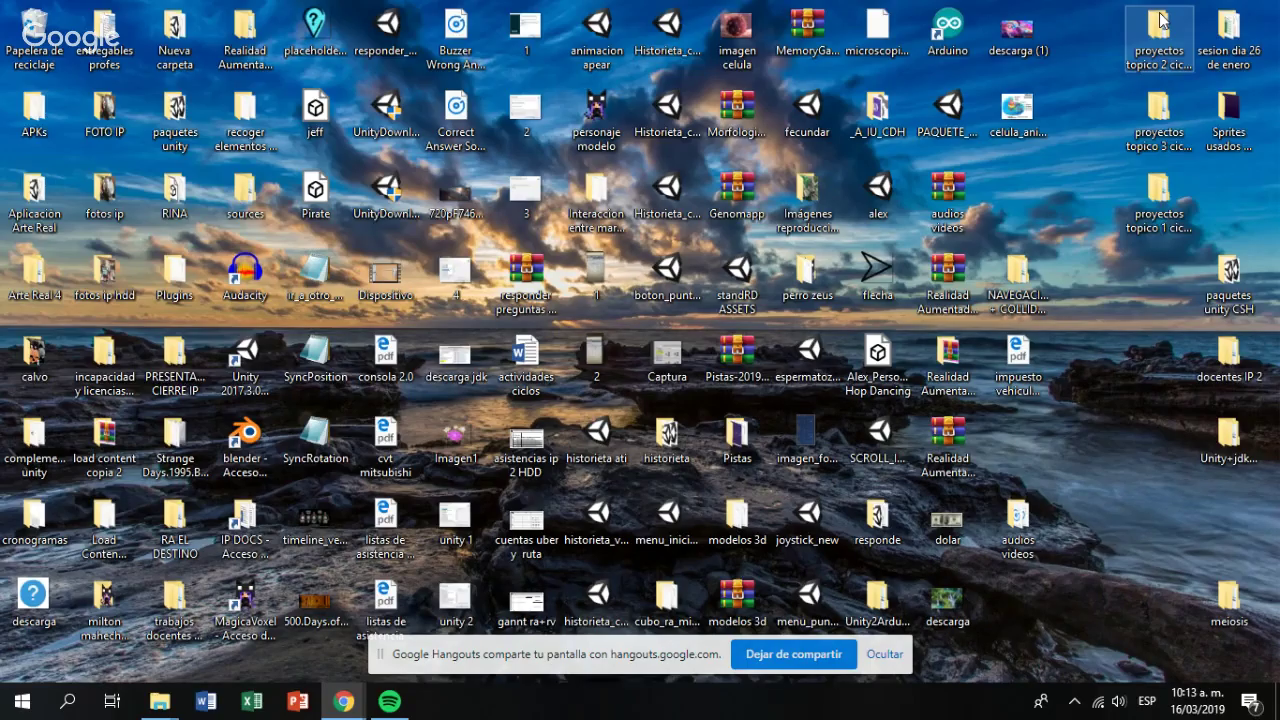
- Switch to the YouTube live session in Chrome and read through its live chat messages
{"action": "left_click", "coordinate": [343, 701]}
{"action": "left_click", "coordinate": [436, 626]}
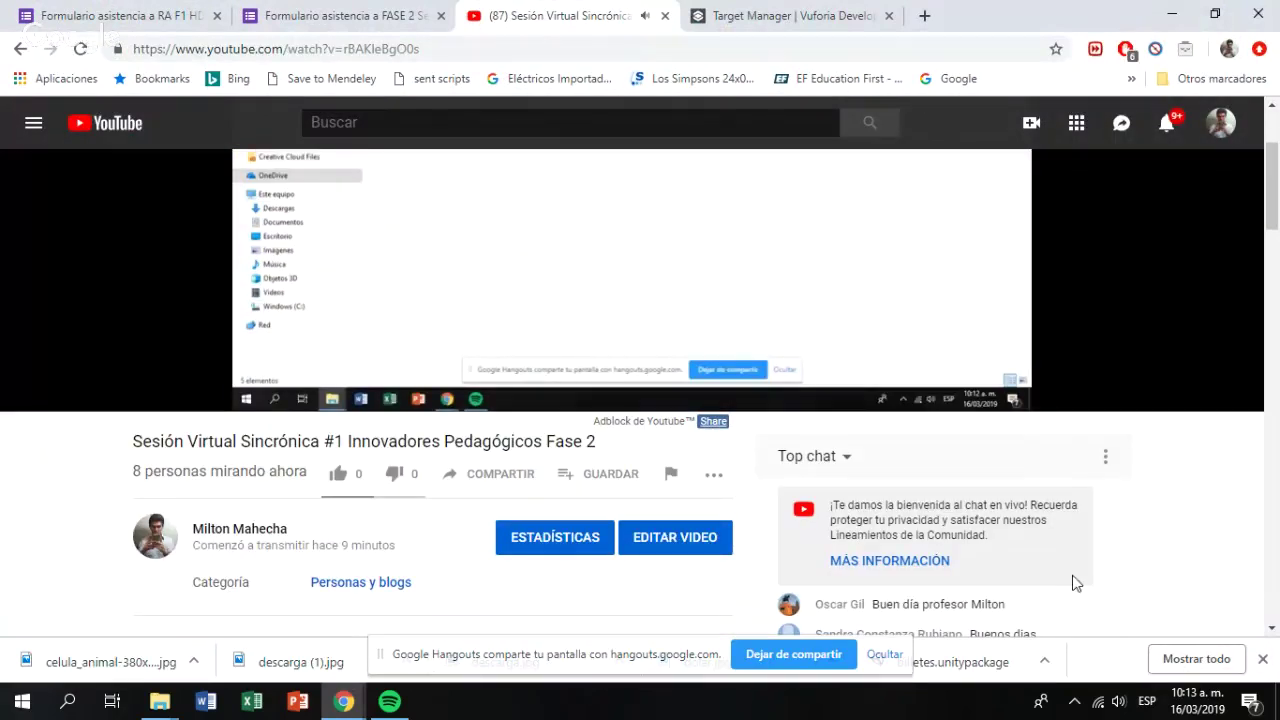
{"action": "scroll", "coordinate": [1183, 551], "scroll_direction": "down", "scroll_amount": 4}
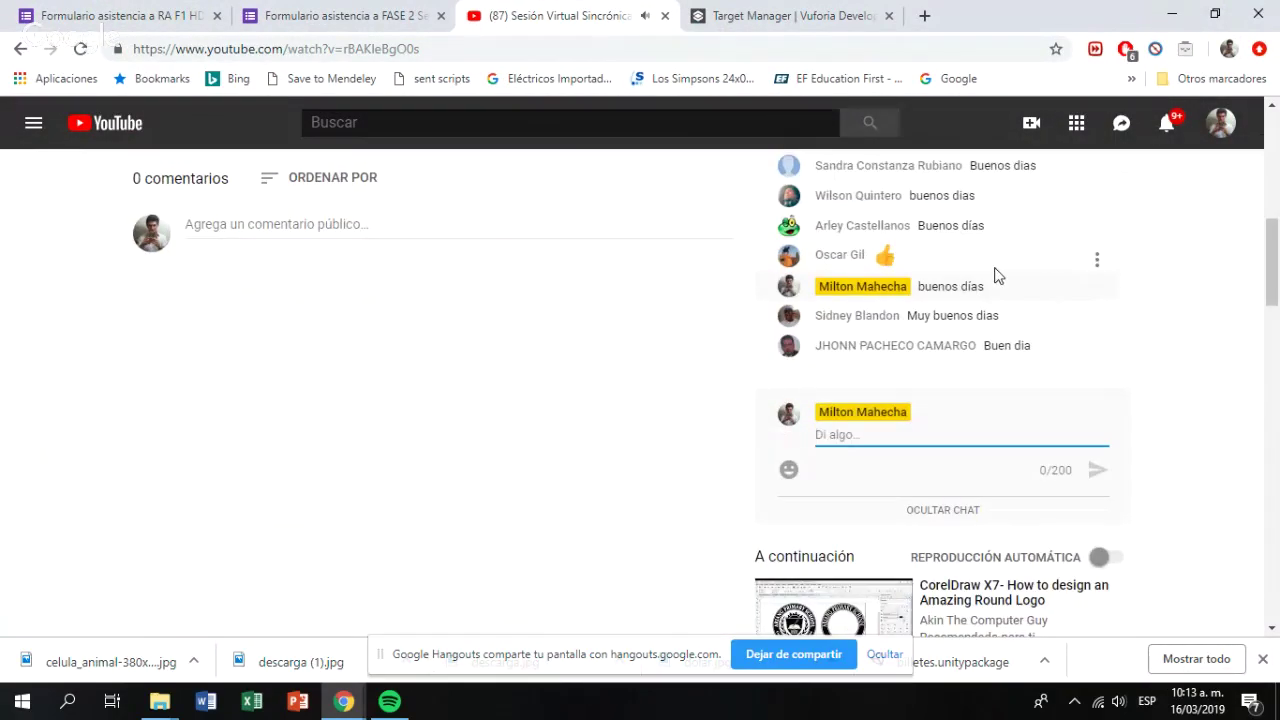
{"action": "scroll", "coordinate": [1146, 360], "scroll_direction": "up", "scroll_amount": 3}
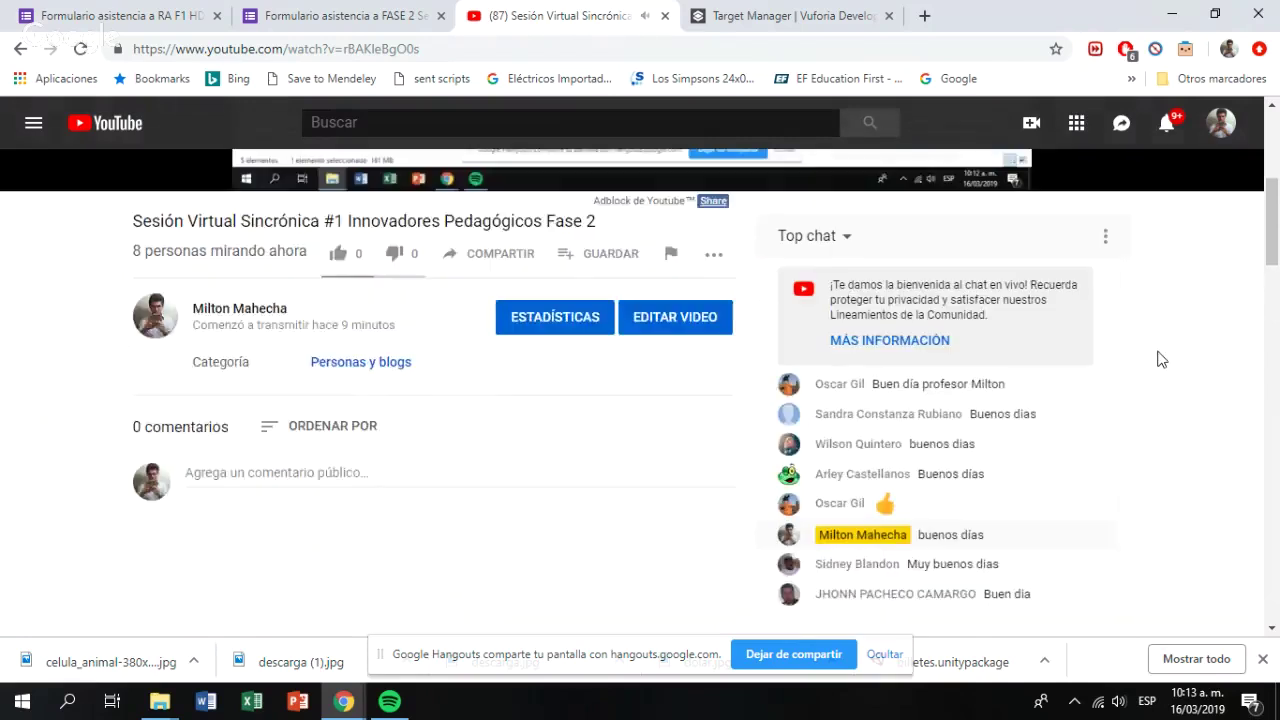
{"action": "scroll", "coordinate": [1160, 359], "scroll_direction": "up", "scroll_amount": 1}
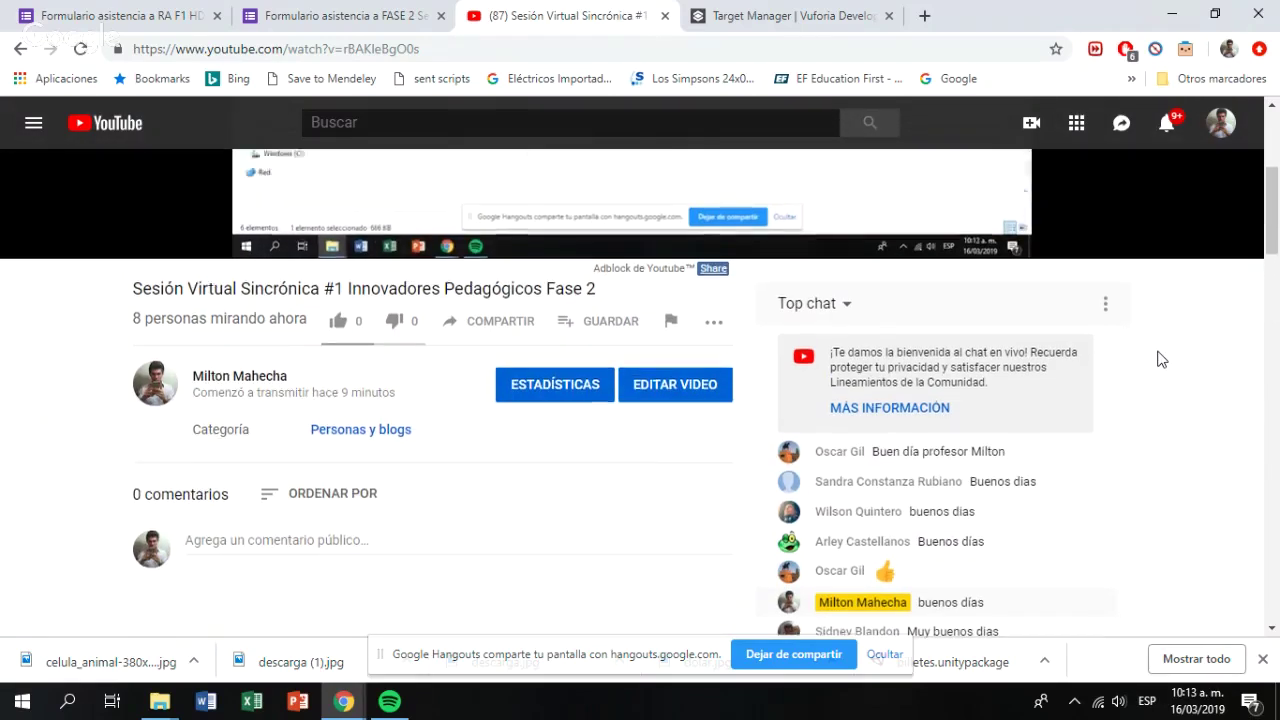
- Minimize the browser window and hide the Google Hangouts screen-sharing notice to clear the desktop
{"action": "scroll", "coordinate": [1160, 359], "scroll_direction": "up", "scroll_amount": 4}
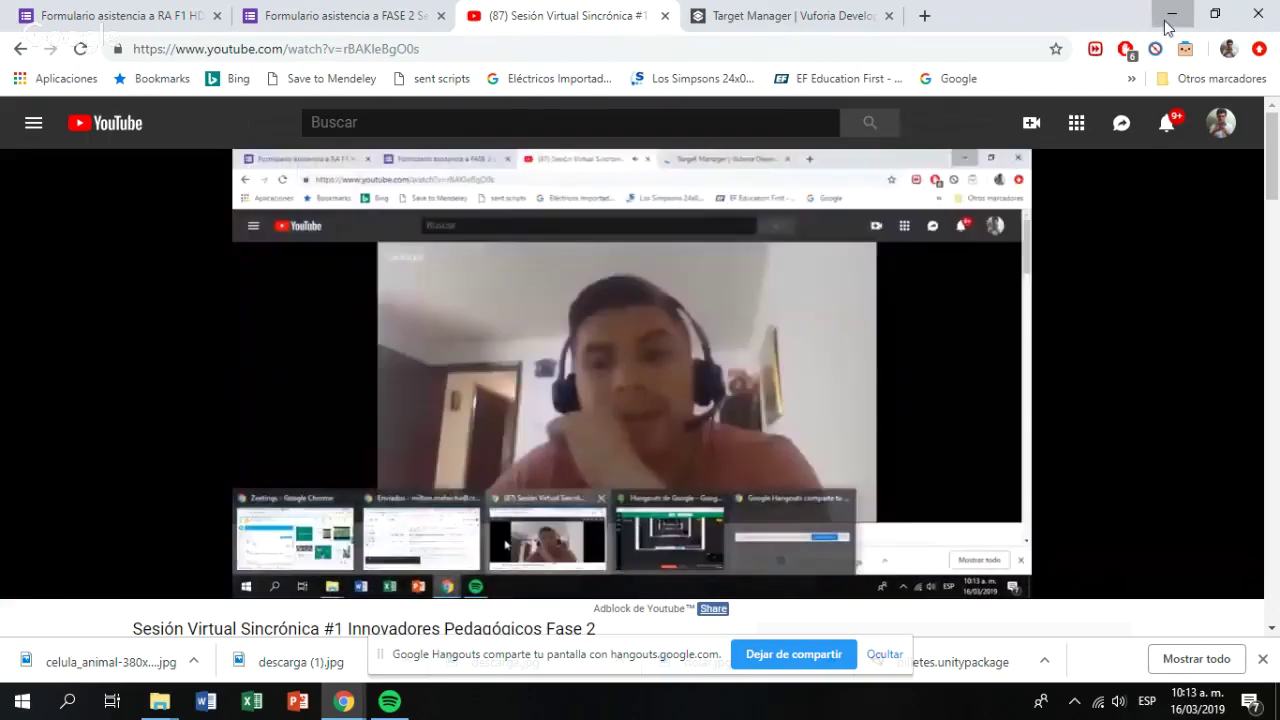
{"action": "left_click", "coordinate": [1168, 16]}
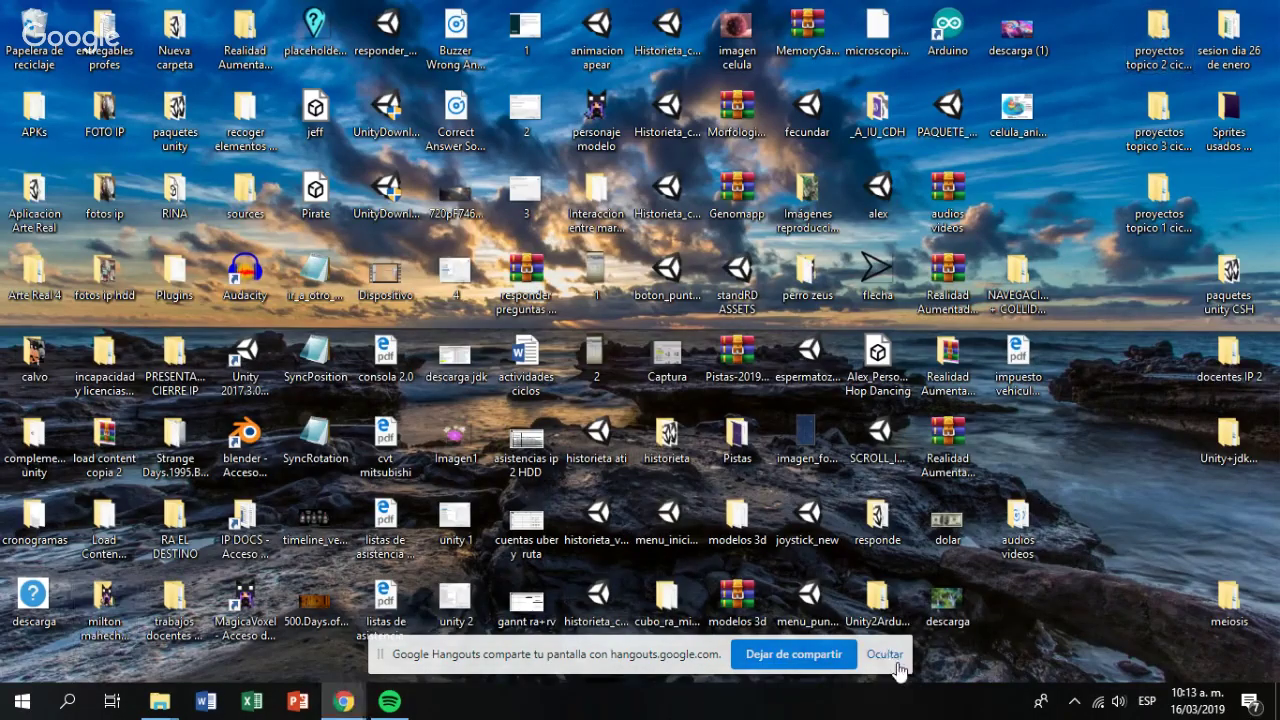
{"action": "left_click", "coordinate": [884, 654]}
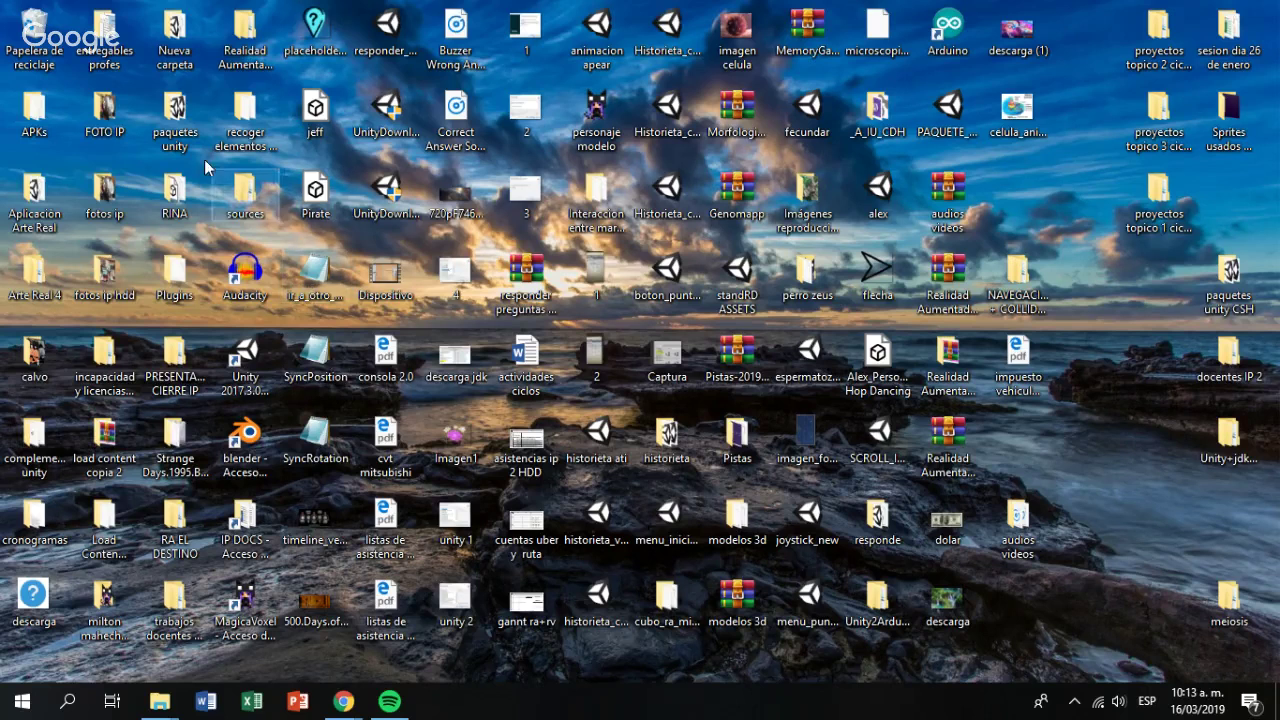
- Launch Unity 2017.3.0f3 from the desktop and create a new 3D project named "sesion 1 sicronica fase 2"
{"action": "double_click", "coordinate": [256, 388]}
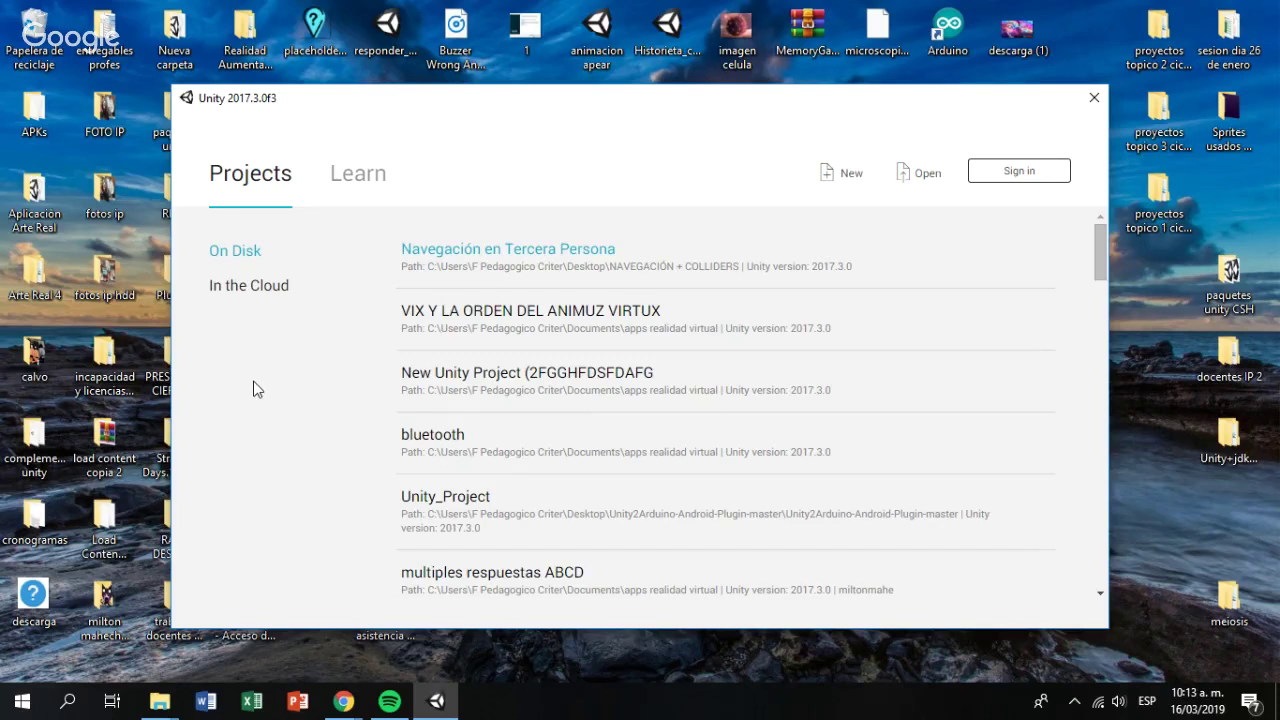
{"action": "left_click", "coordinate": [847, 177]}
{"action": "left_click", "coordinate": [611, 305]}
{"action": "triple_click", "coordinate": [614, 306]}
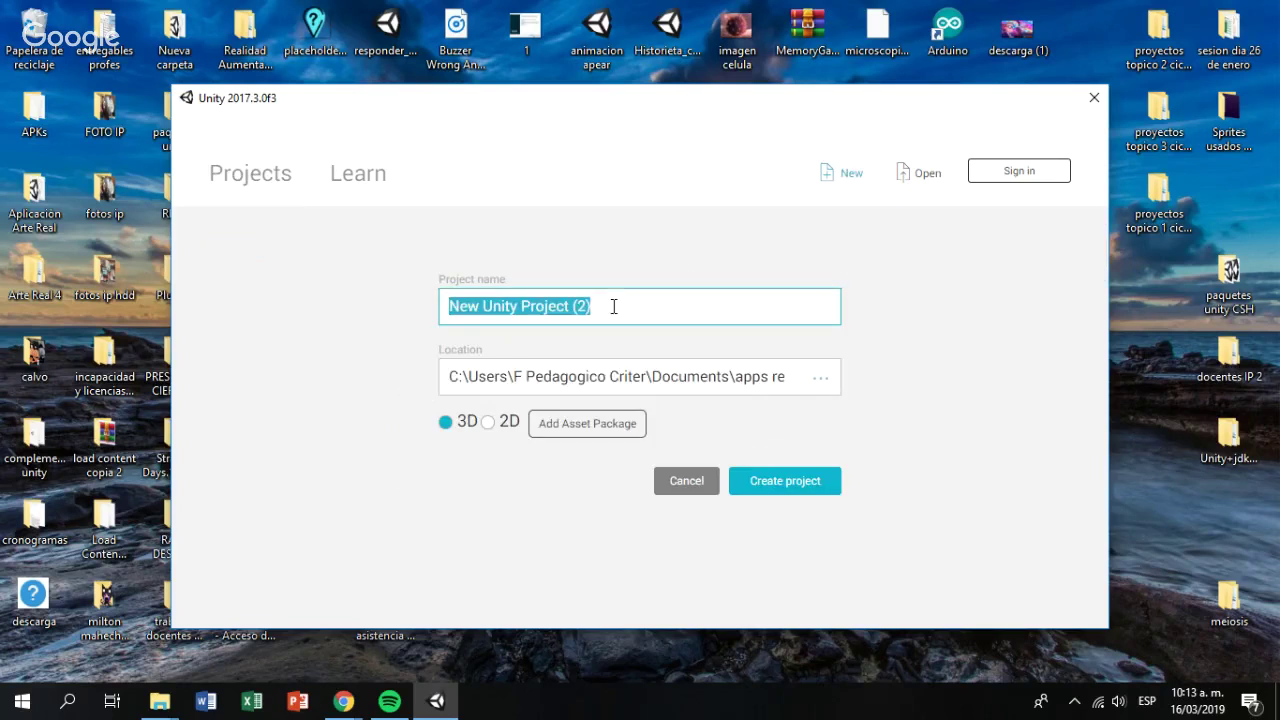
{"action": "type", "text": "sesion"}
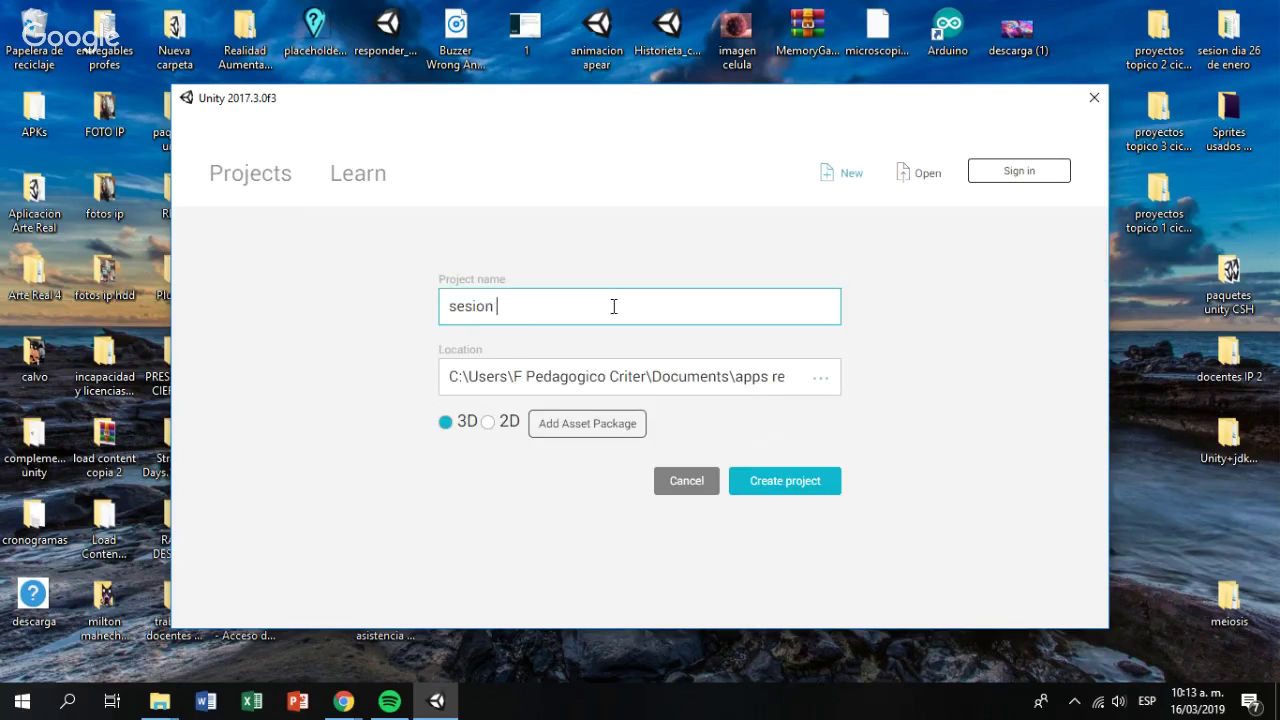
{"action": "type", "text": " 1 sicronica fase 3"}
{"action": "left_click", "coordinate": [778, 491]}
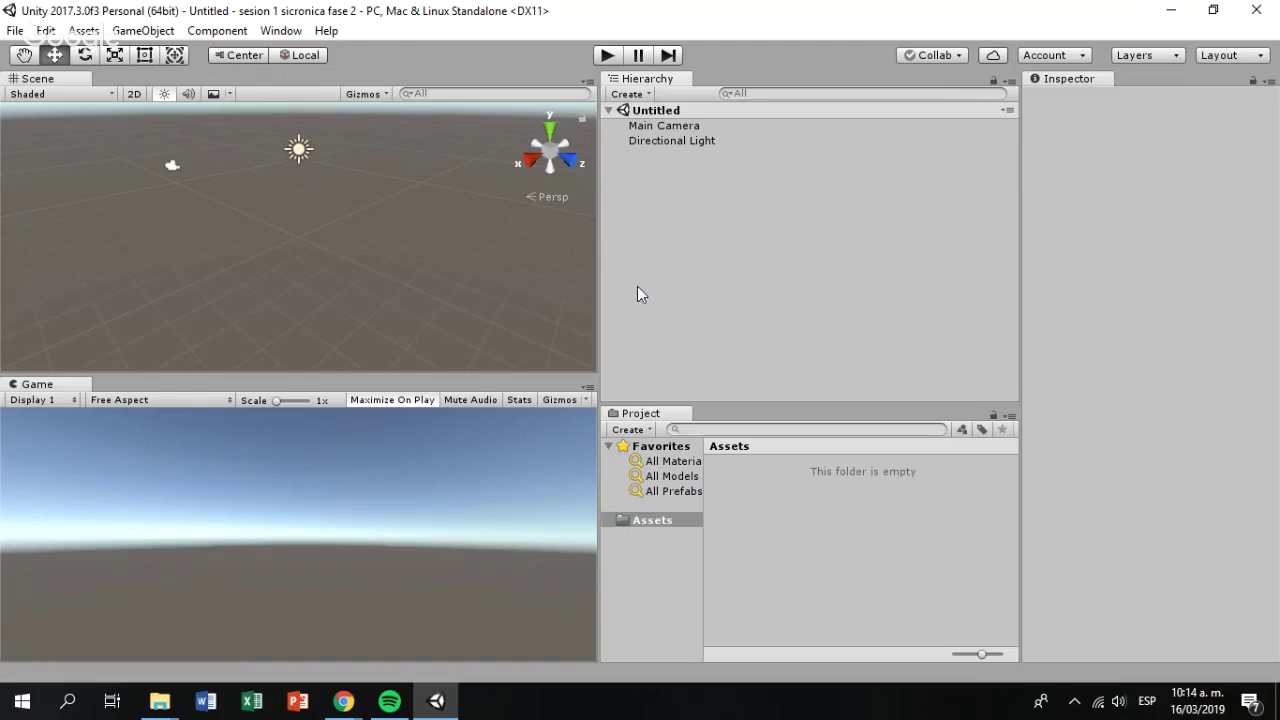
- Widen the Scene and Game views, and switch the editor to the Default layout
{"action": "left_click_drag", "start_coordinate": [594, 277], "coordinate": [707, 283]}
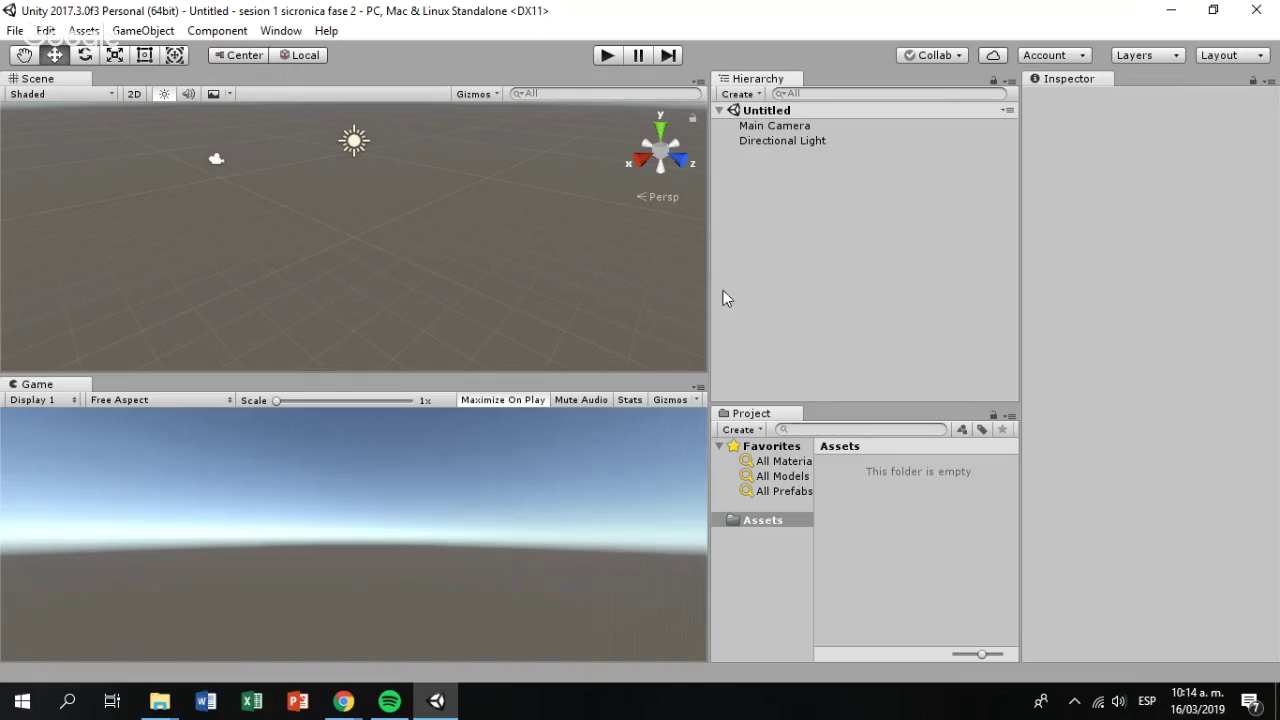
{"action": "left_click_drag", "start_coordinate": [709, 290], "coordinate": [774, 290]}
{"action": "left_click", "coordinate": [1219, 57]}
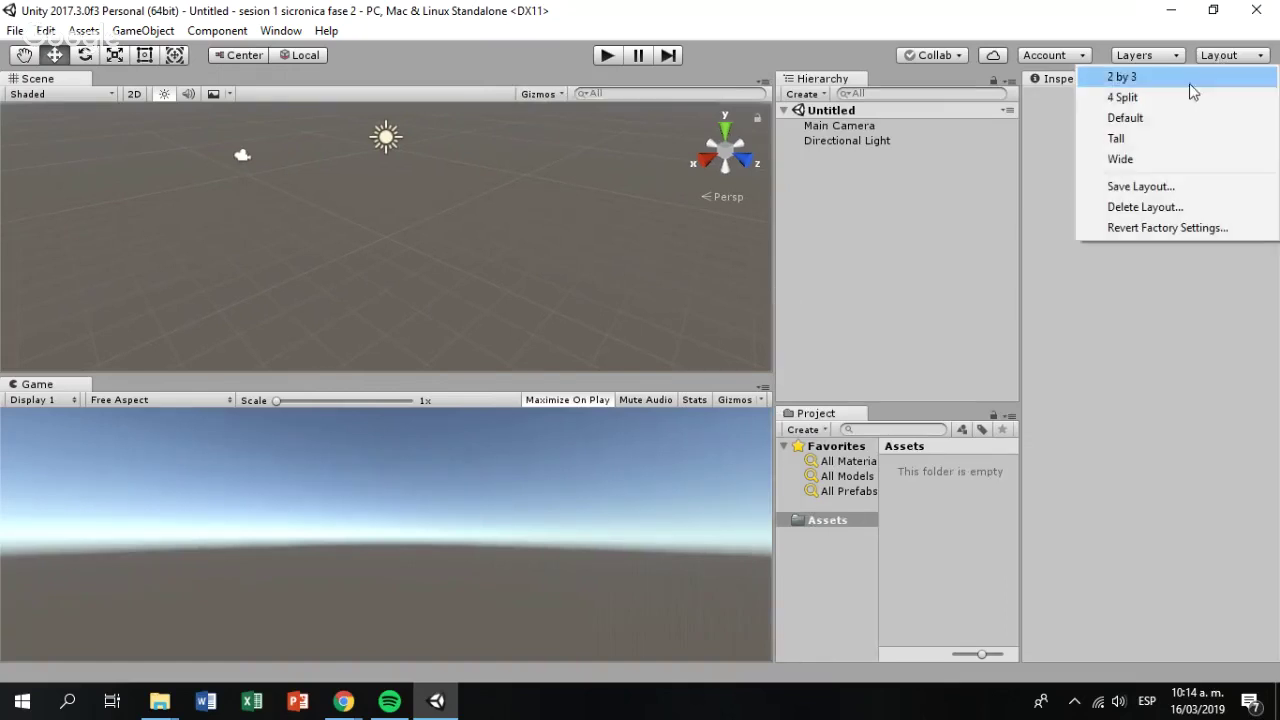
{"action": "left_click", "coordinate": [1125, 118]}
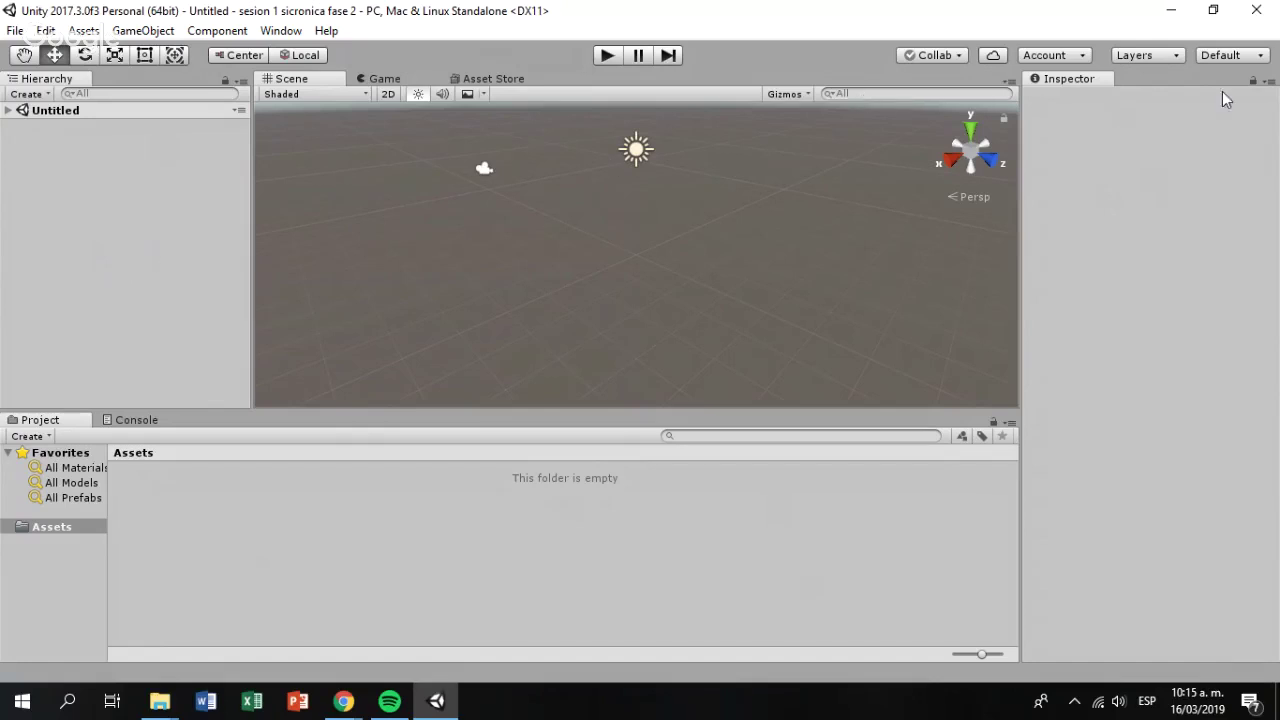
- Arrange the editor in the 2 by 3 layout with Project docked below Hierarchy and the Scene and Game views widened
{"action": "left_click", "coordinate": [1230, 58]}
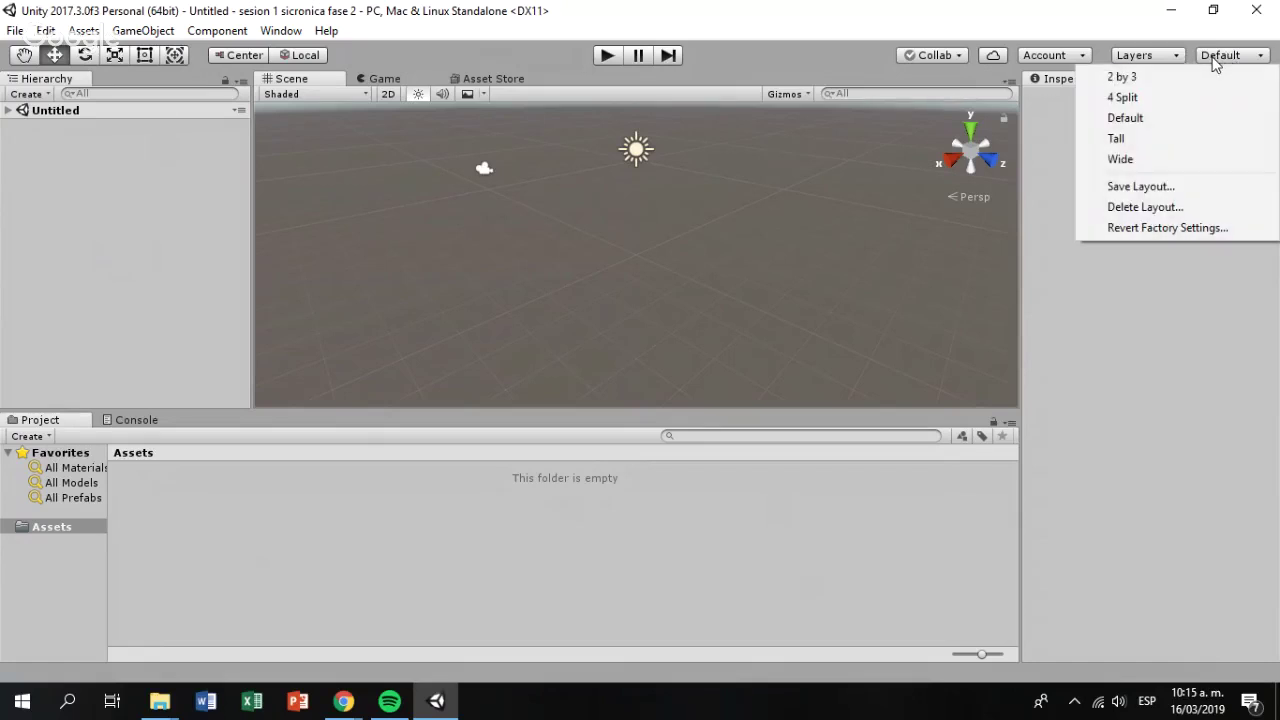
{"action": "left_click", "coordinate": [1146, 76]}
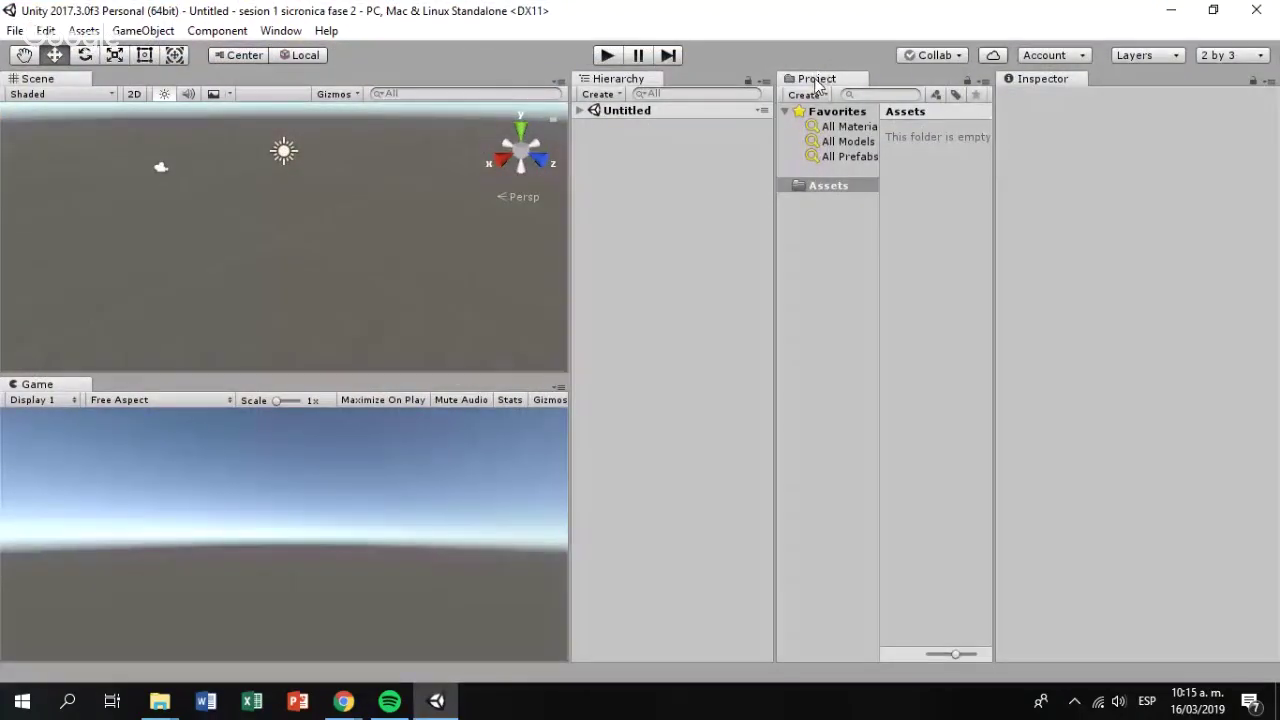
{"action": "left_click_drag", "start_coordinate": [816, 85], "coordinate": [649, 490]}
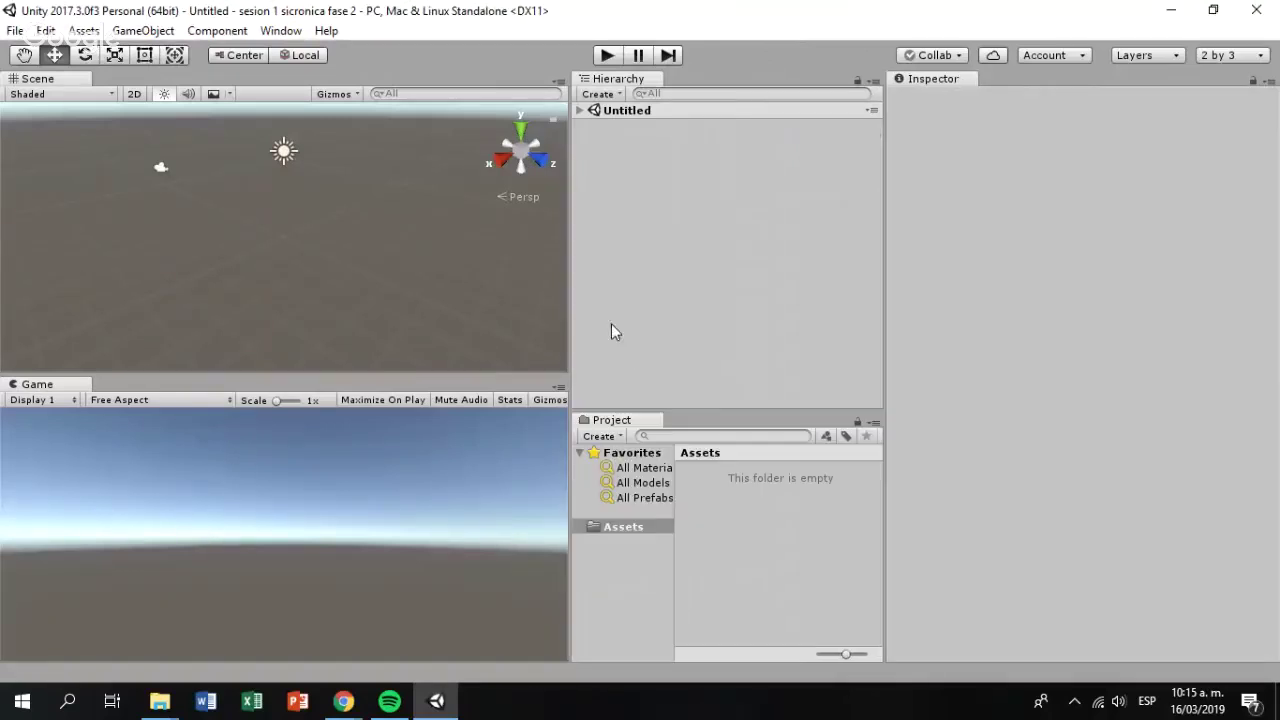
{"action": "left_click_drag", "start_coordinate": [566, 305], "coordinate": [801, 310]}
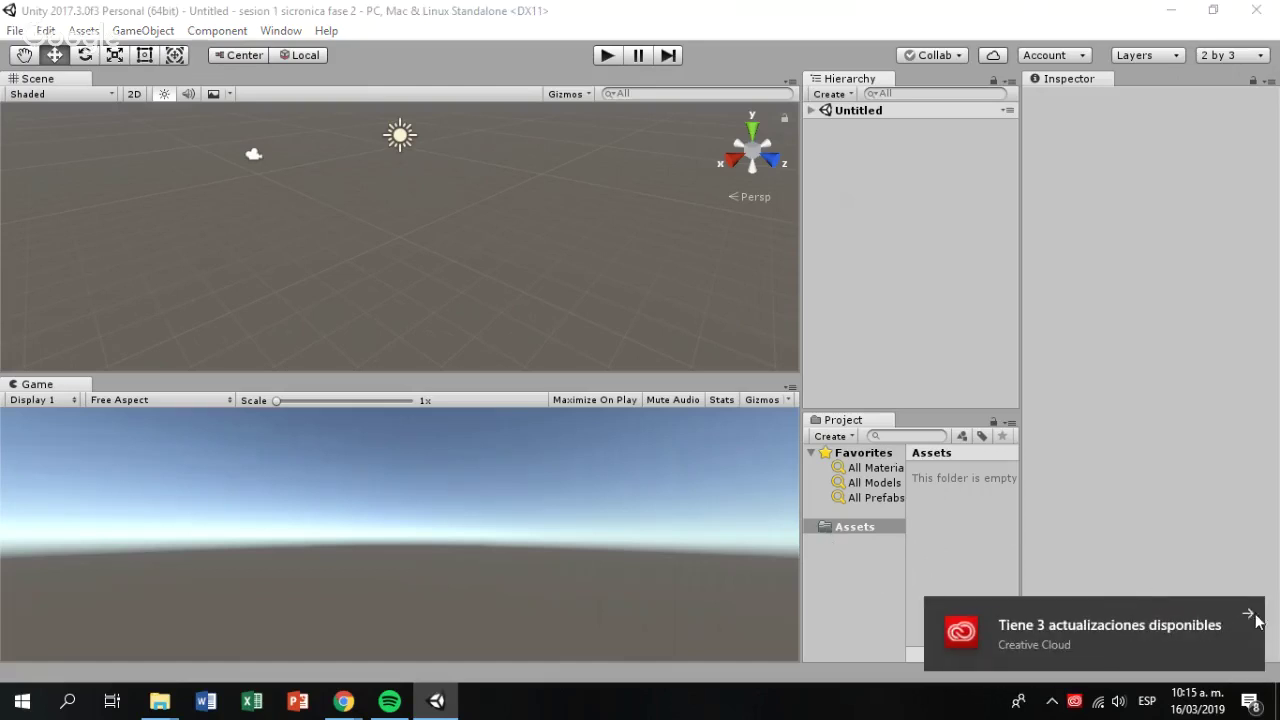
{"action": "left_click", "coordinate": [1248, 617]}
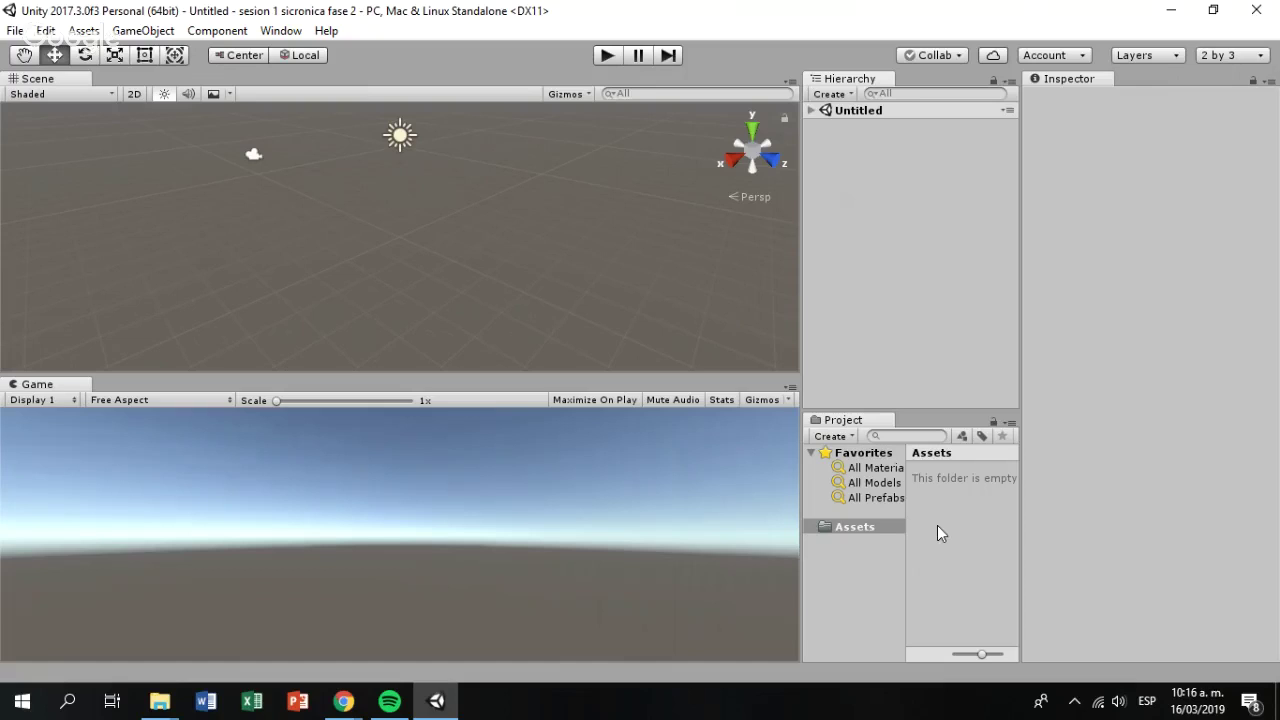
- Expand the Untitled scene in the Hierarchy and examine the Main Camera and Directional Light in the Scene view and Inspector
{"action": "left_click", "coordinate": [811, 110]}
{"action": "left_click", "coordinate": [858, 126]}
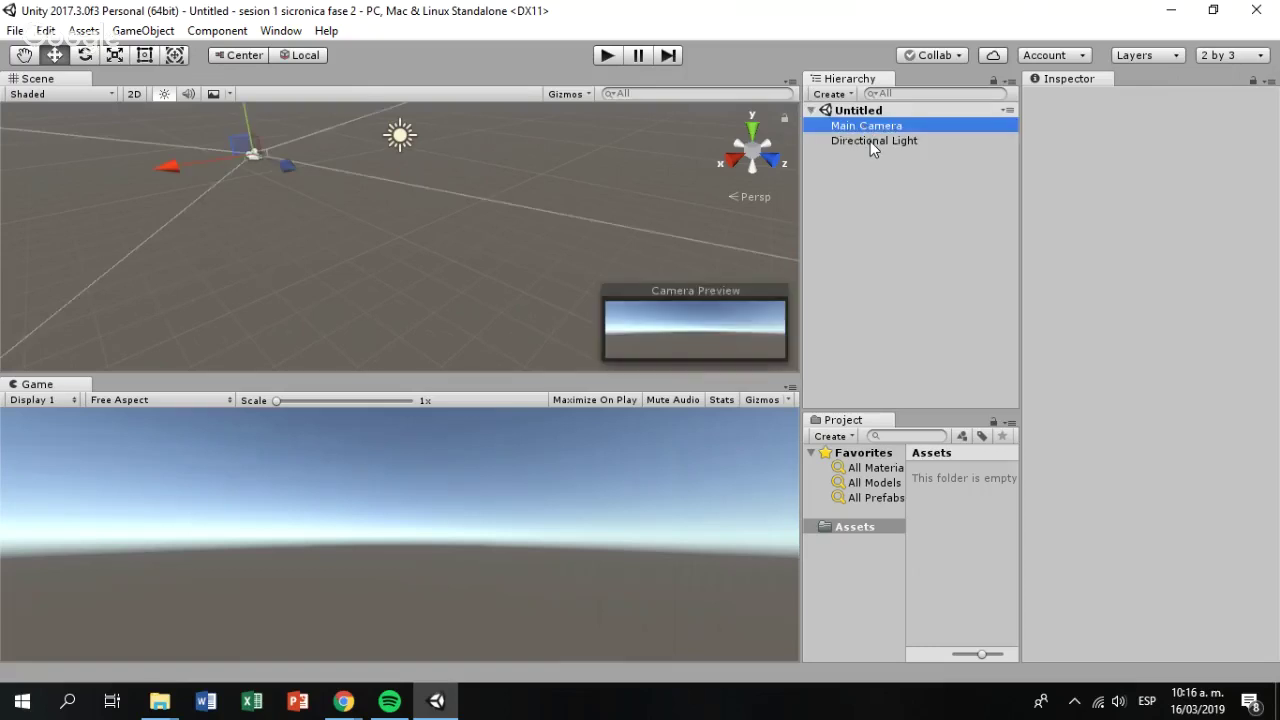
{"action": "left_click", "coordinate": [870, 141]}
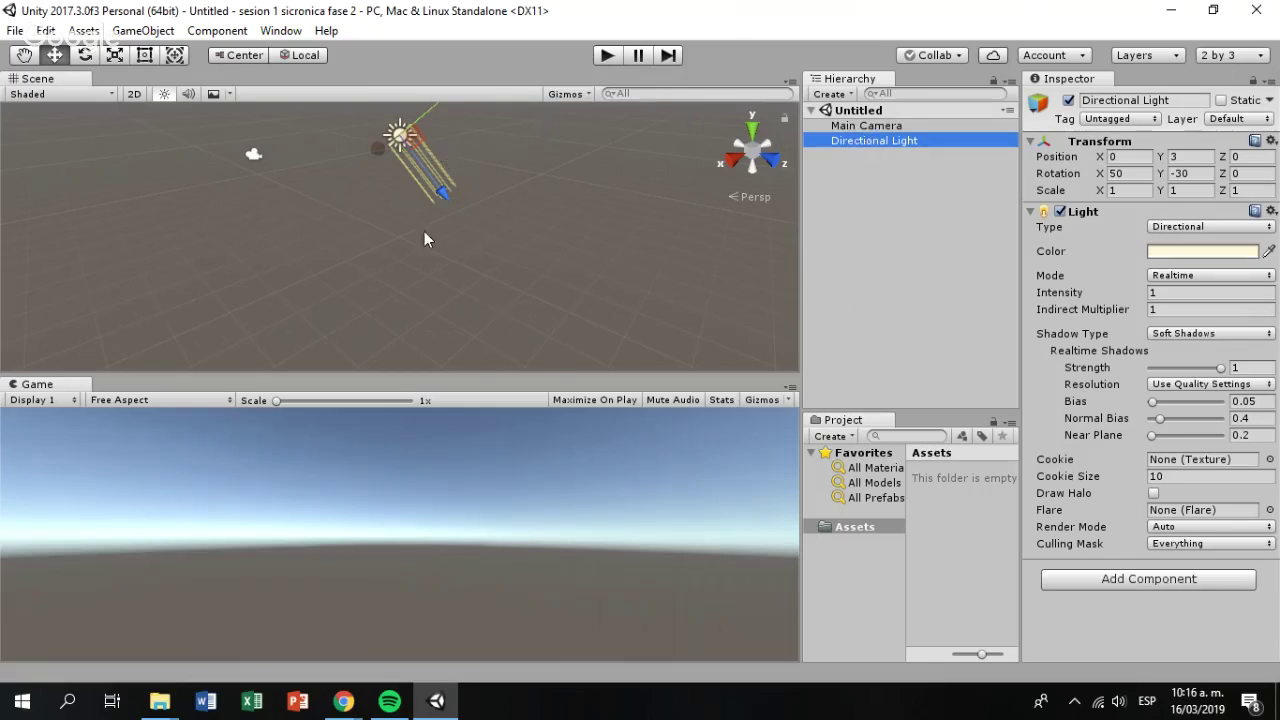
{"action": "left_click", "coordinate": [861, 127]}
{"action": "left_click", "coordinate": [865, 142]}
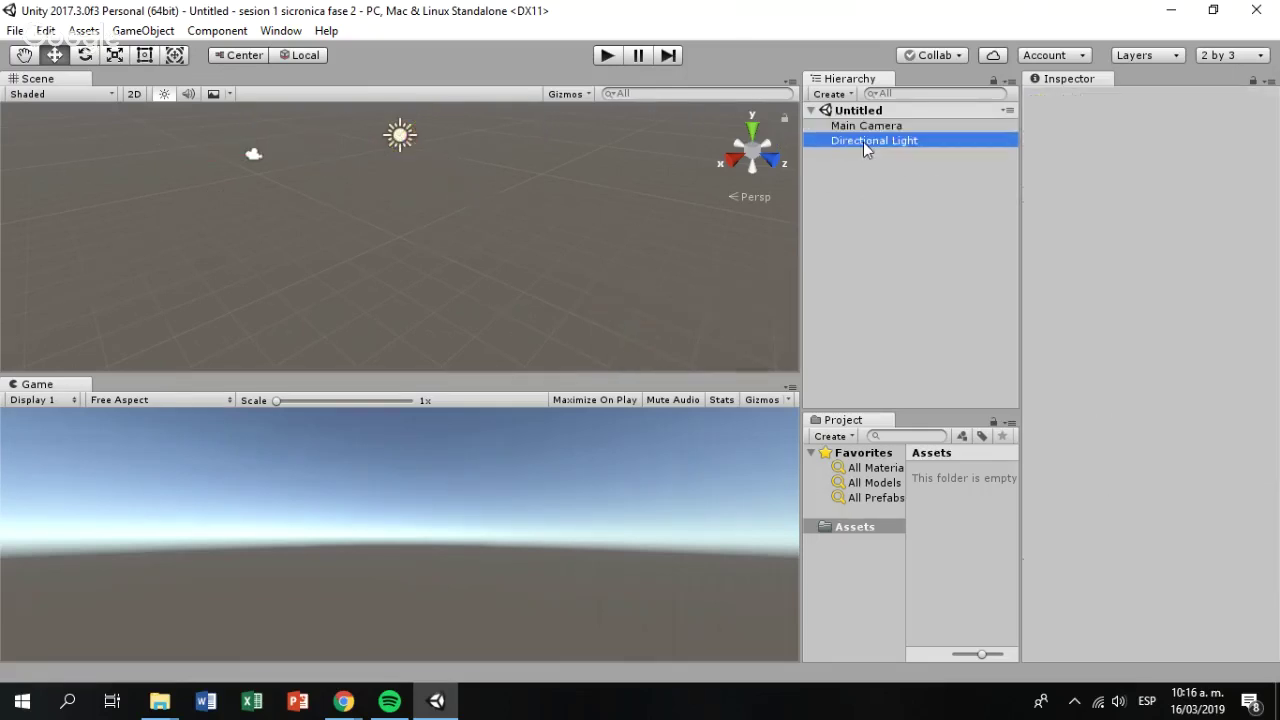
{"action": "left_click", "coordinate": [868, 128]}
{"action": "left_click", "coordinate": [864, 140]}
{"action": "left_click", "coordinate": [873, 127]}
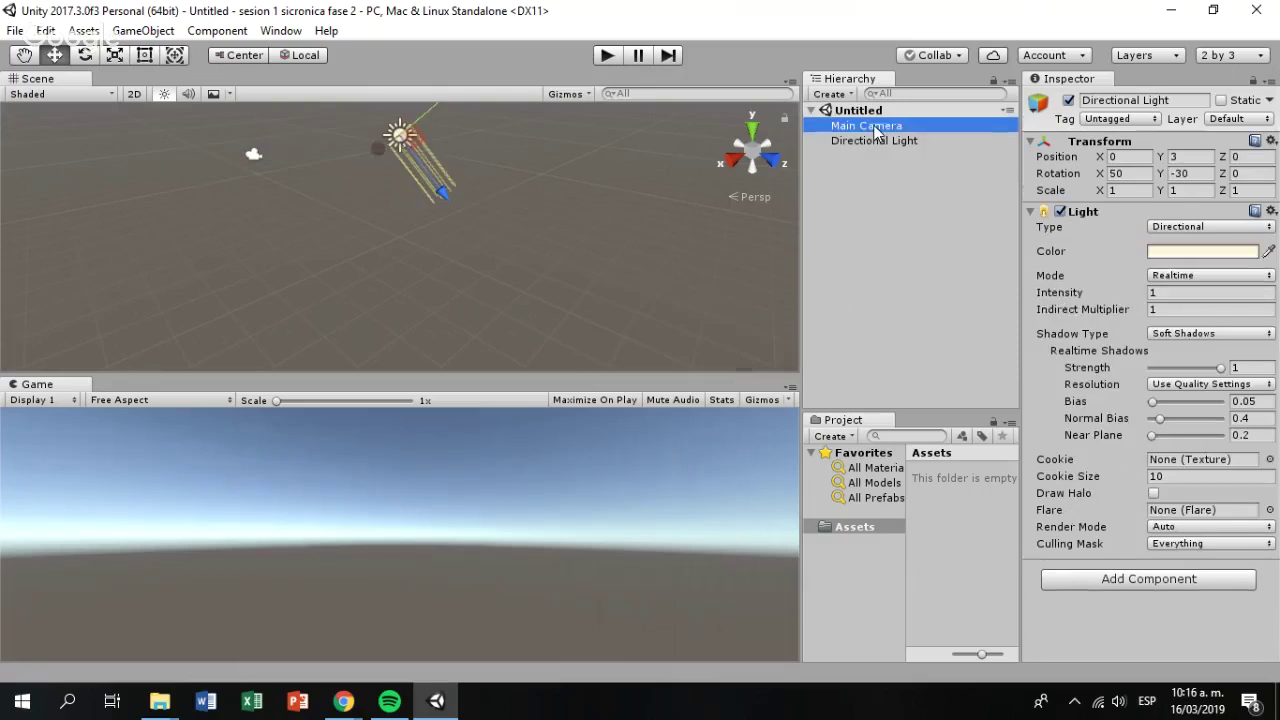
{"action": "left_click", "coordinate": [889, 143]}
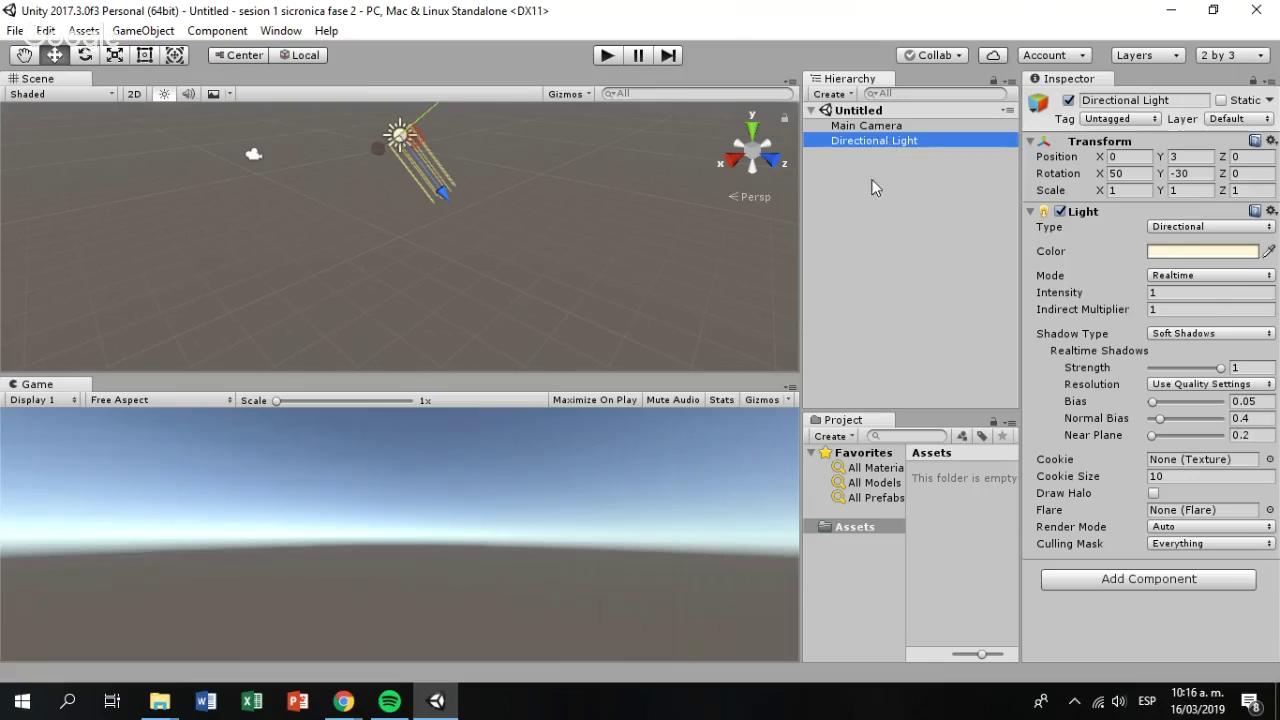
{"action": "left_click", "coordinate": [866, 163]}
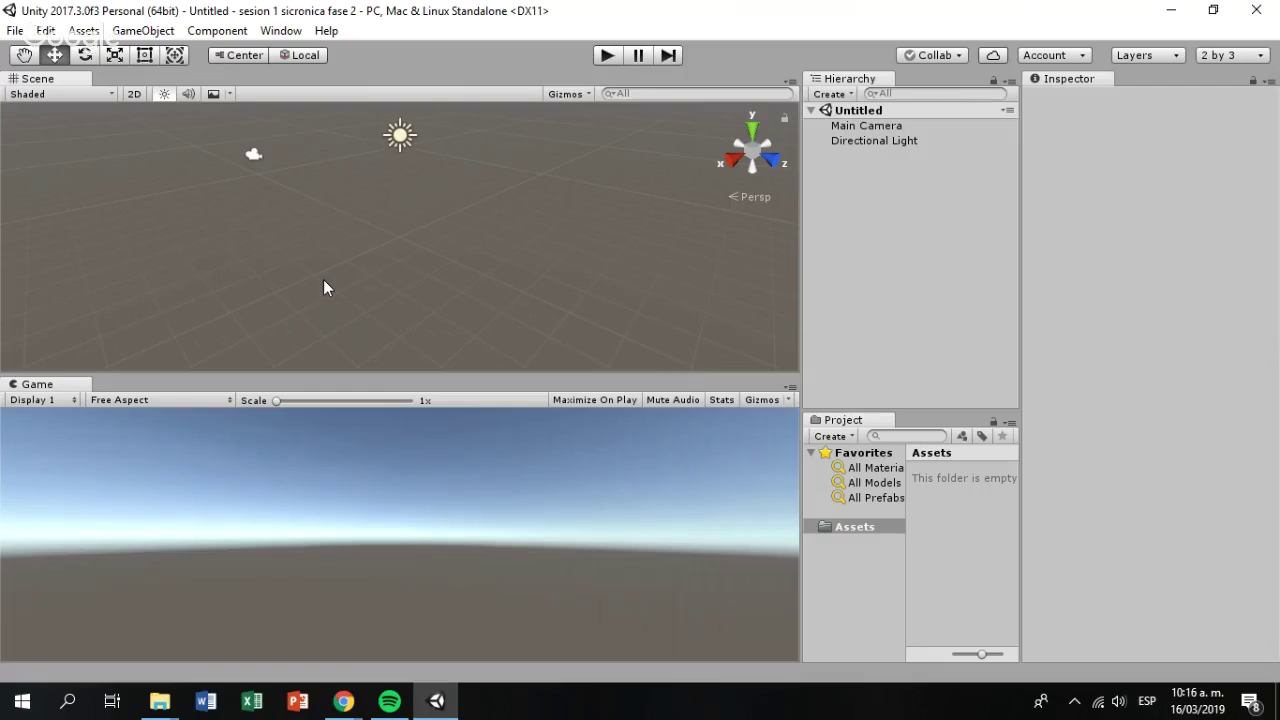
- Frame the Main Camera in the Scene view and look at its field of view from the top in orthographic projection
{"action": "scroll", "coordinate": [269, 345], "scroll_direction": "down", "scroll_amount": 1}
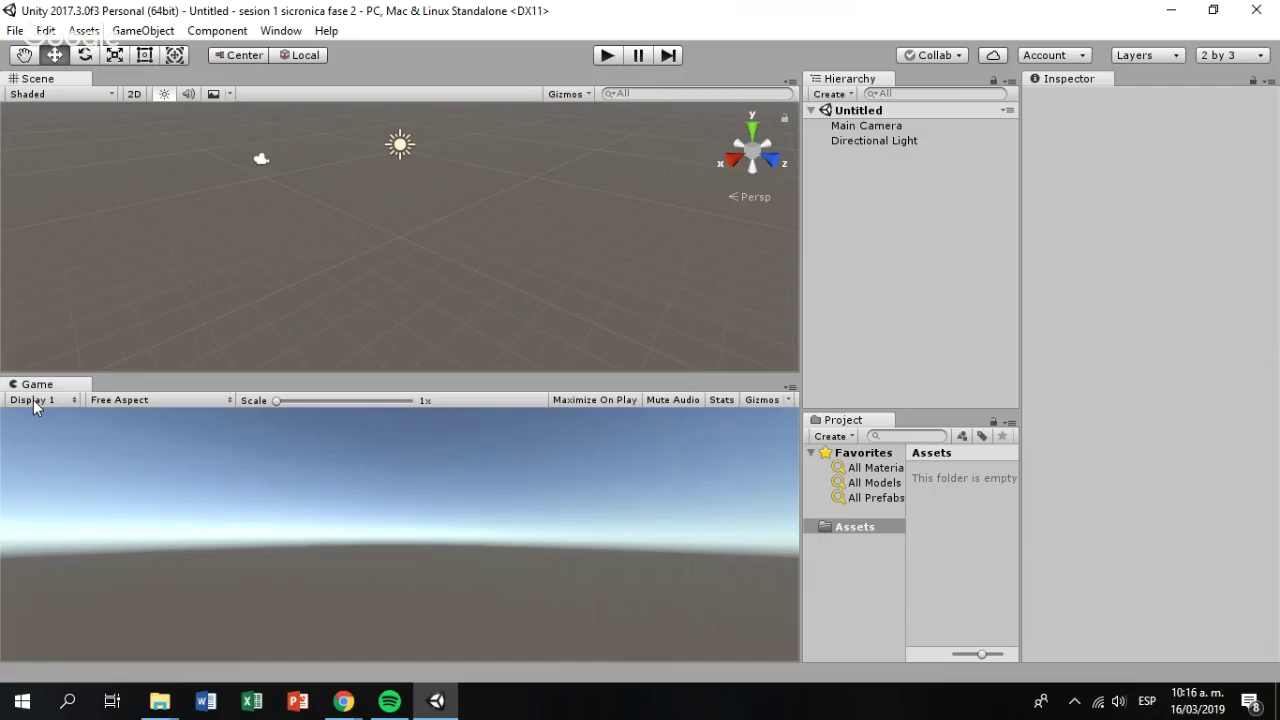
{"action": "double_click", "coordinate": [866, 126]}
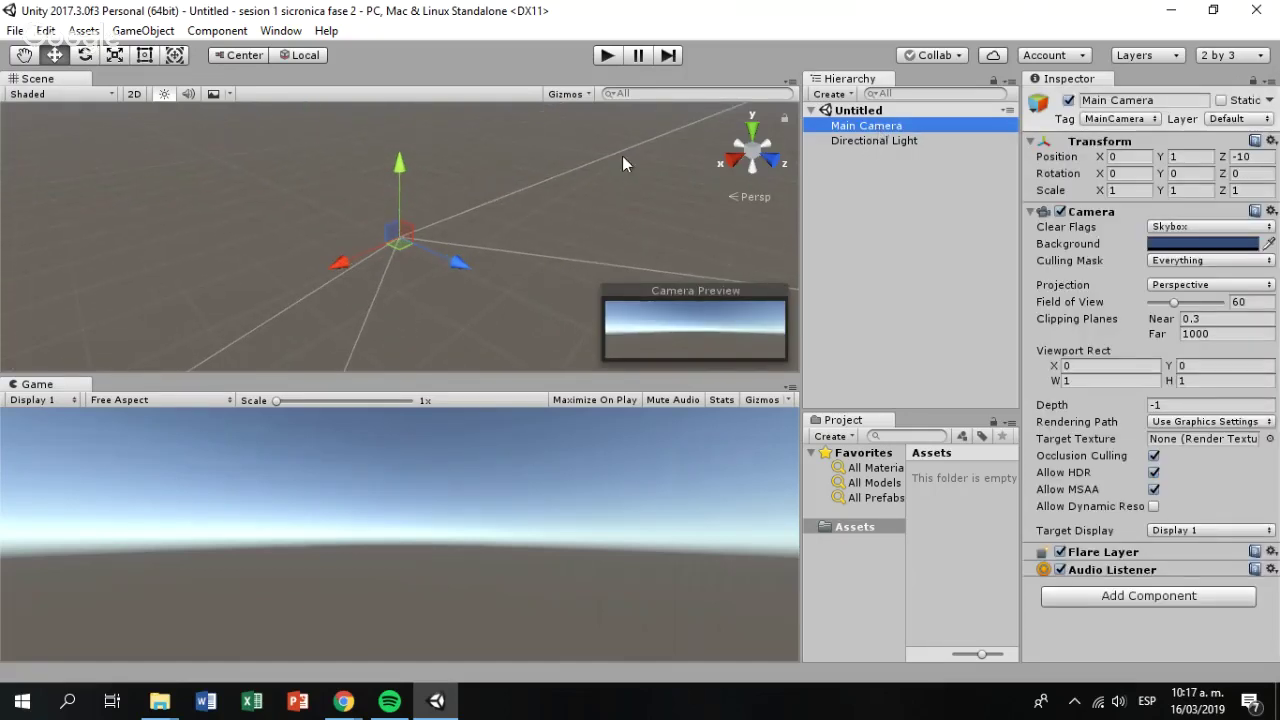
{"action": "left_click", "coordinate": [758, 129]}
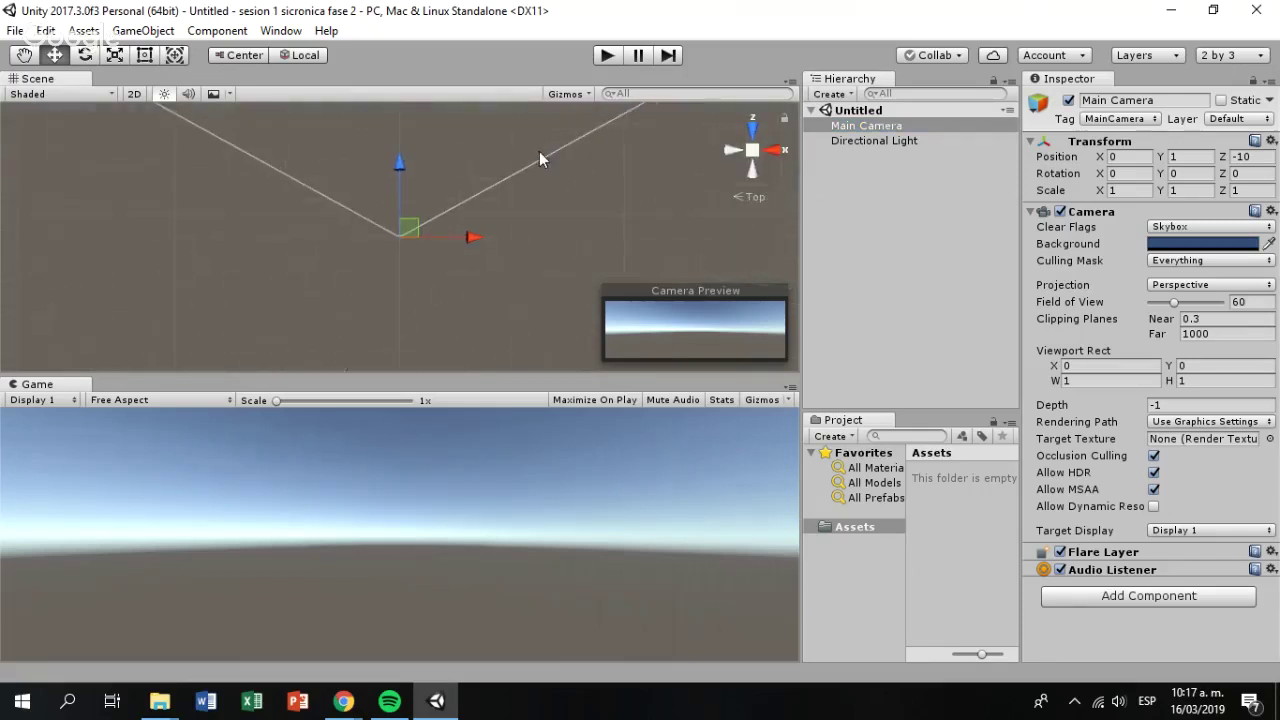
{"action": "left_click", "coordinate": [751, 150]}
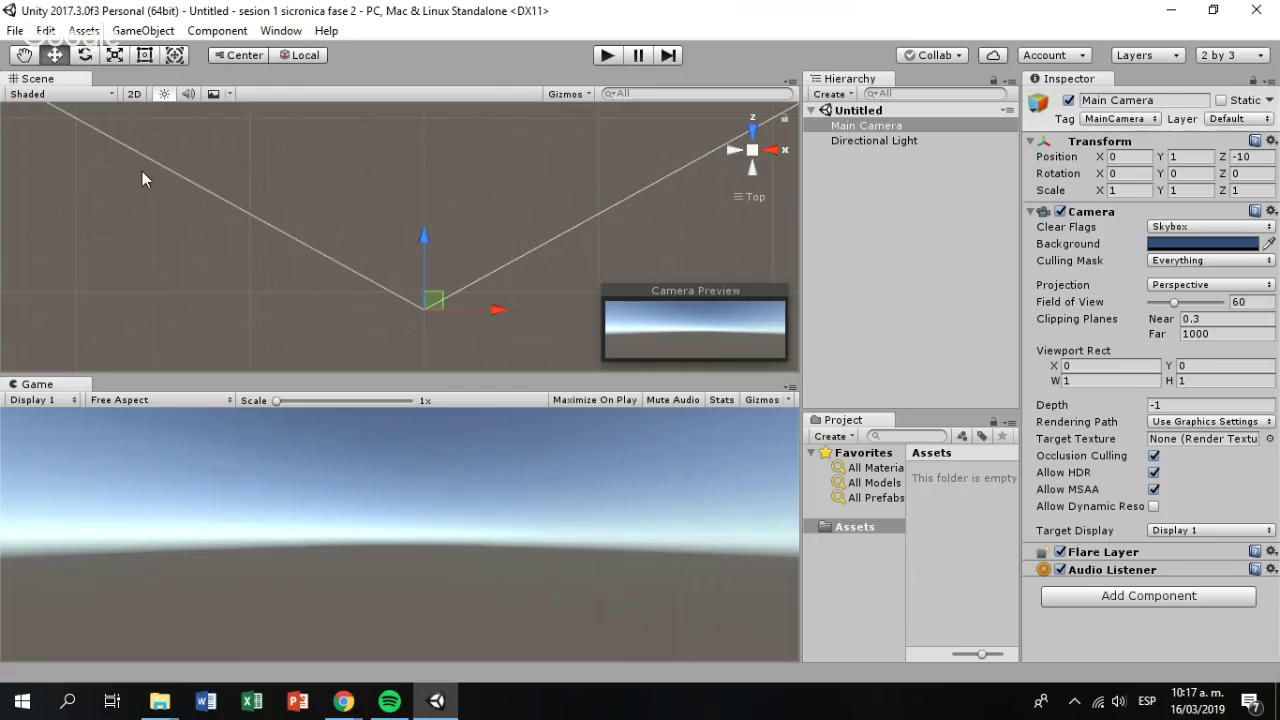
{"action": "key", "text": "f"}
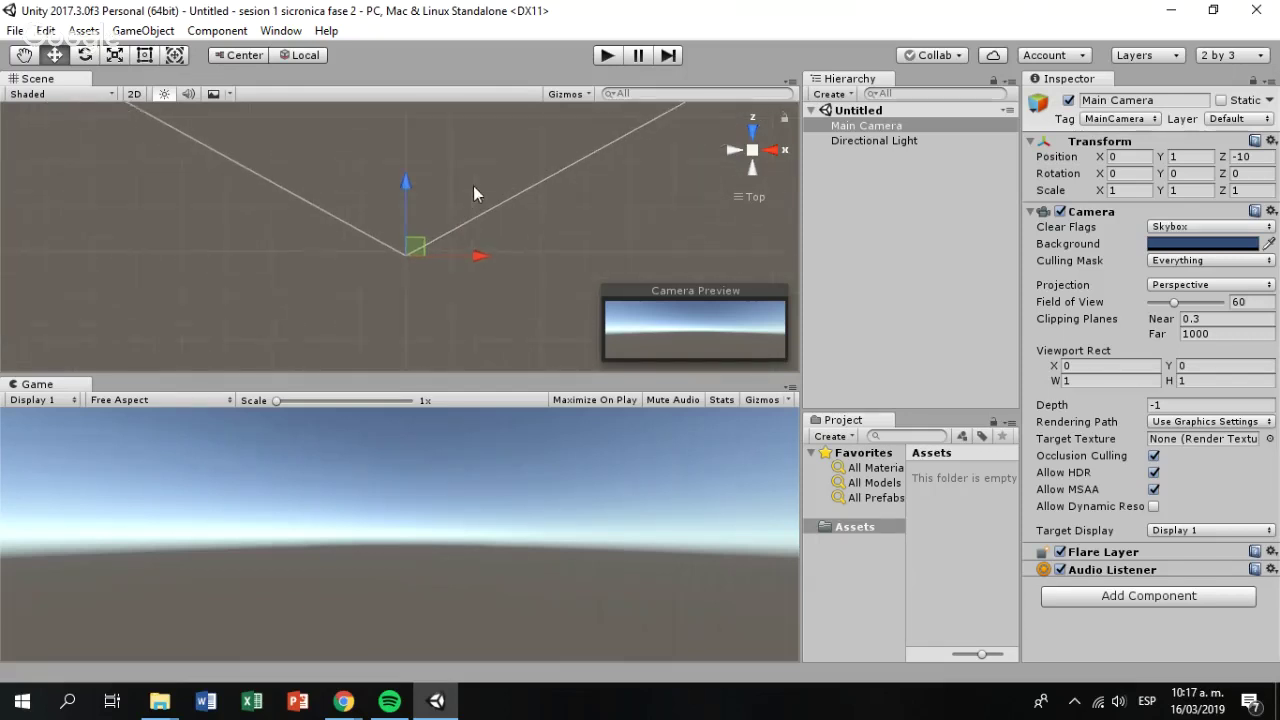
{"action": "middle_click_drag", "start_coordinate": [463, 177], "coordinate": [434, 249]}
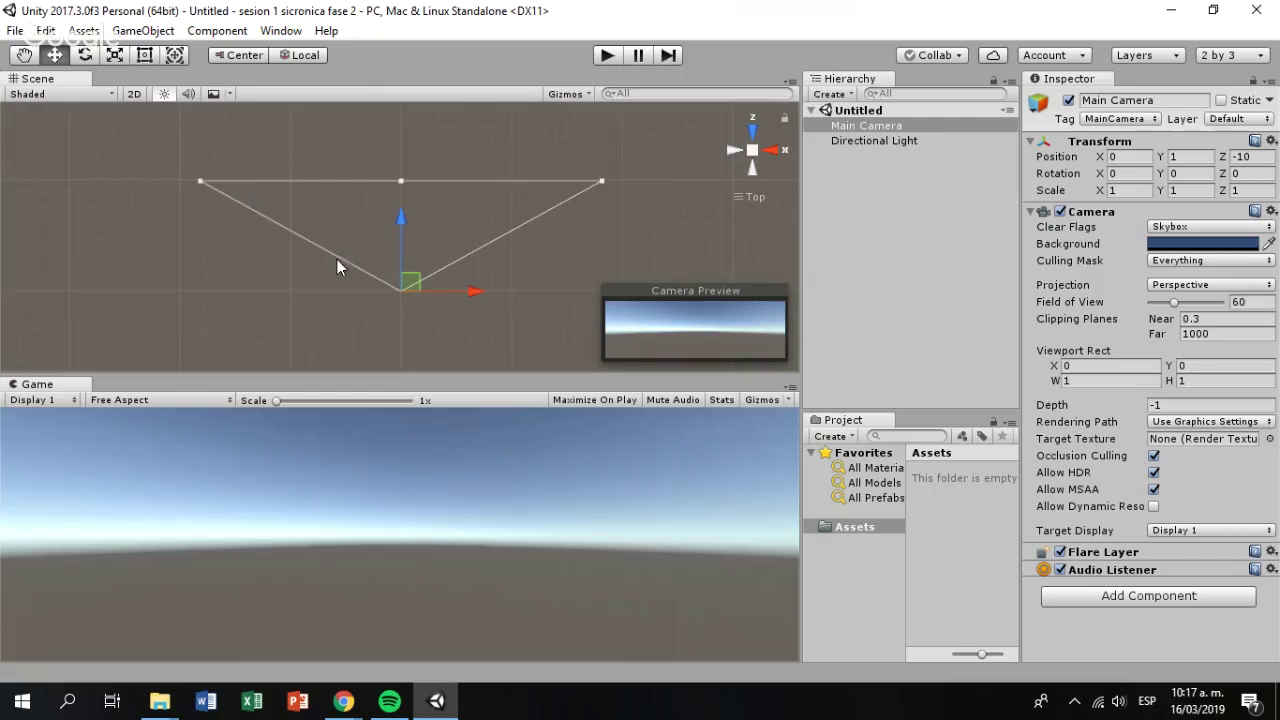
- Rotate the Main Camera about its Y axis to -30.93
{"action": "left_click_drag", "start_coordinate": [1163, 174], "coordinate": [336, 202]}
{"action": "left_click", "coordinate": [344, 199]}
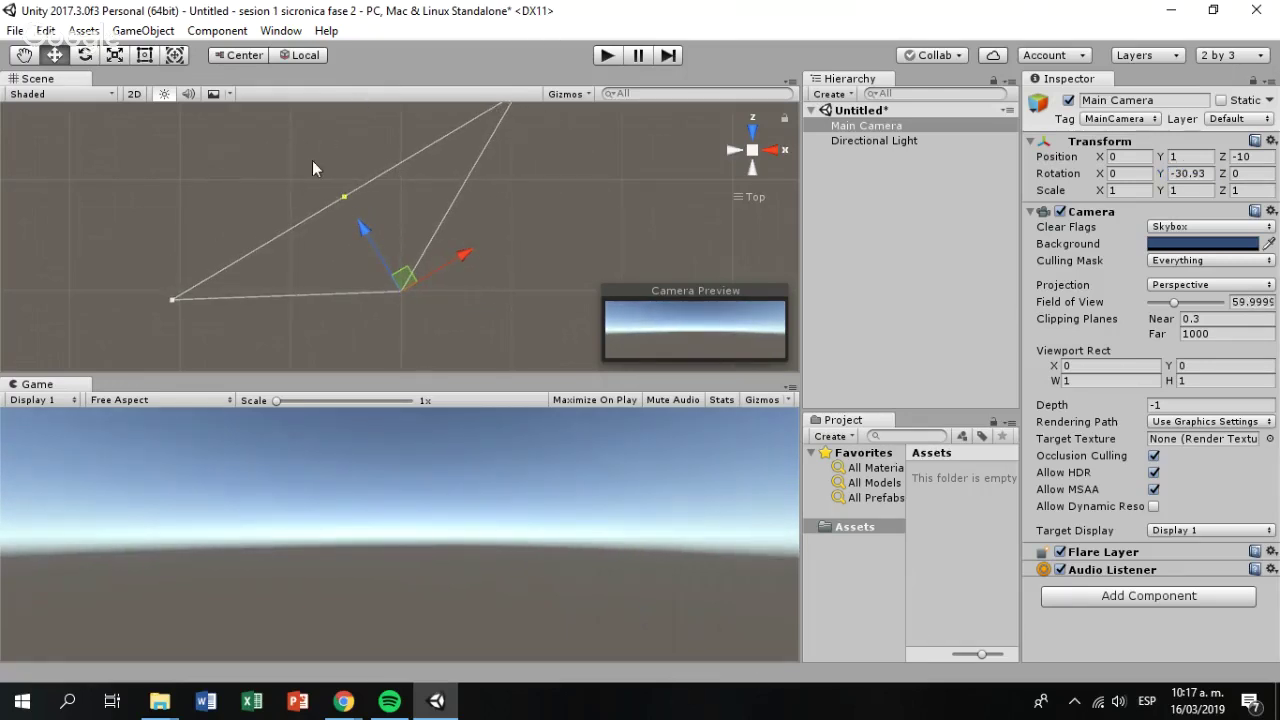
{"action": "left_click_drag", "start_coordinate": [345, 199], "coordinate": [344, 197]}
{"action": "left_click", "coordinate": [875, 128]}
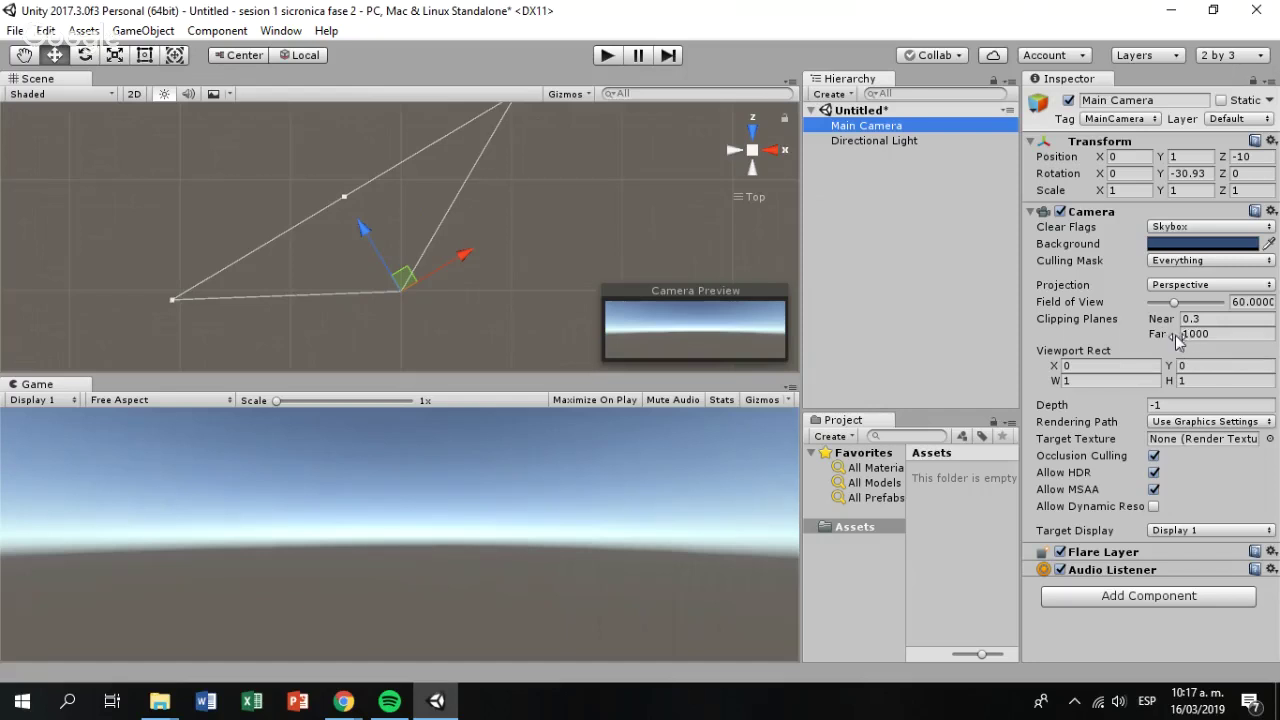
- Set the Main Camera's far clipping plane to 503.82
{"action": "left_click_drag", "start_coordinate": [1176, 337], "coordinate": [1150, 337]}
{"action": "left_click_drag", "start_coordinate": [1075, 325], "coordinate": [706, 317]}
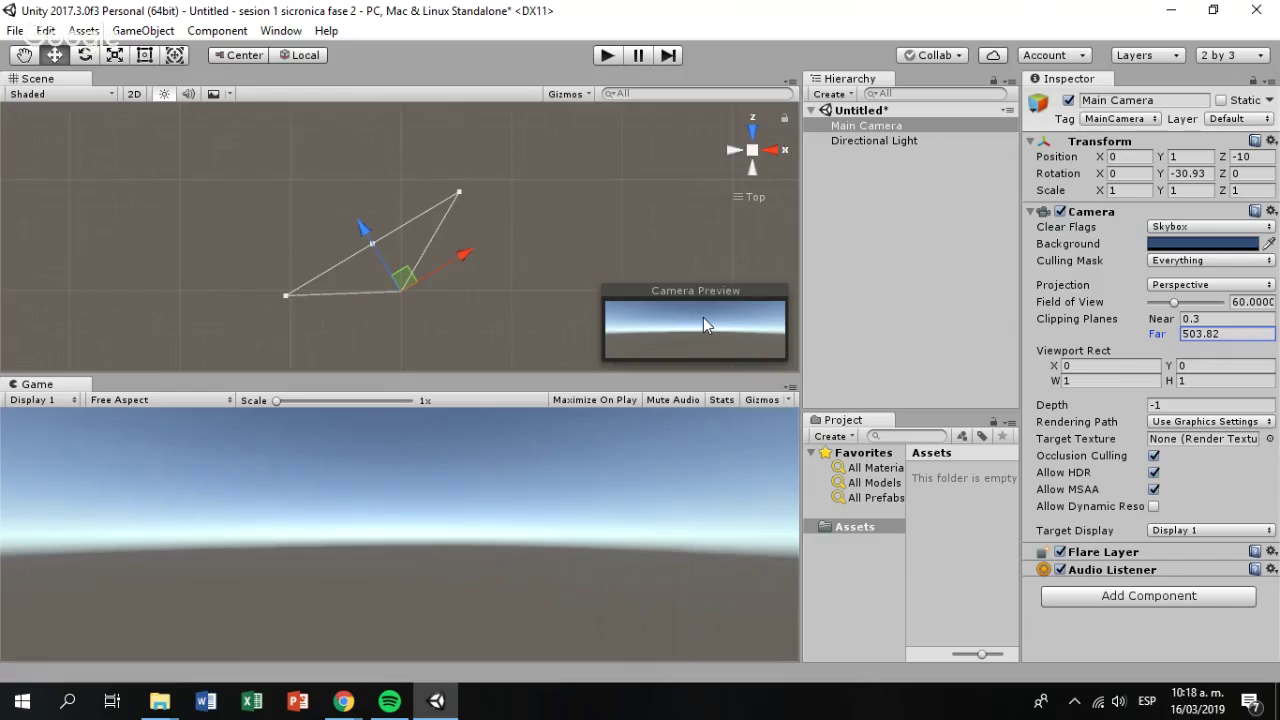
{"action": "left_click_drag", "start_coordinate": [703, 317], "coordinate": [703, 317]}
- Alternate between the Main Camera and Directional Light to compare the components and properties the Inspector lists for each
{"action": "left_click", "coordinate": [890, 266]}
{"action": "left_click", "coordinate": [859, 141]}
{"action": "left_click", "coordinate": [850, 128]}
{"action": "left_click", "coordinate": [848, 142]}
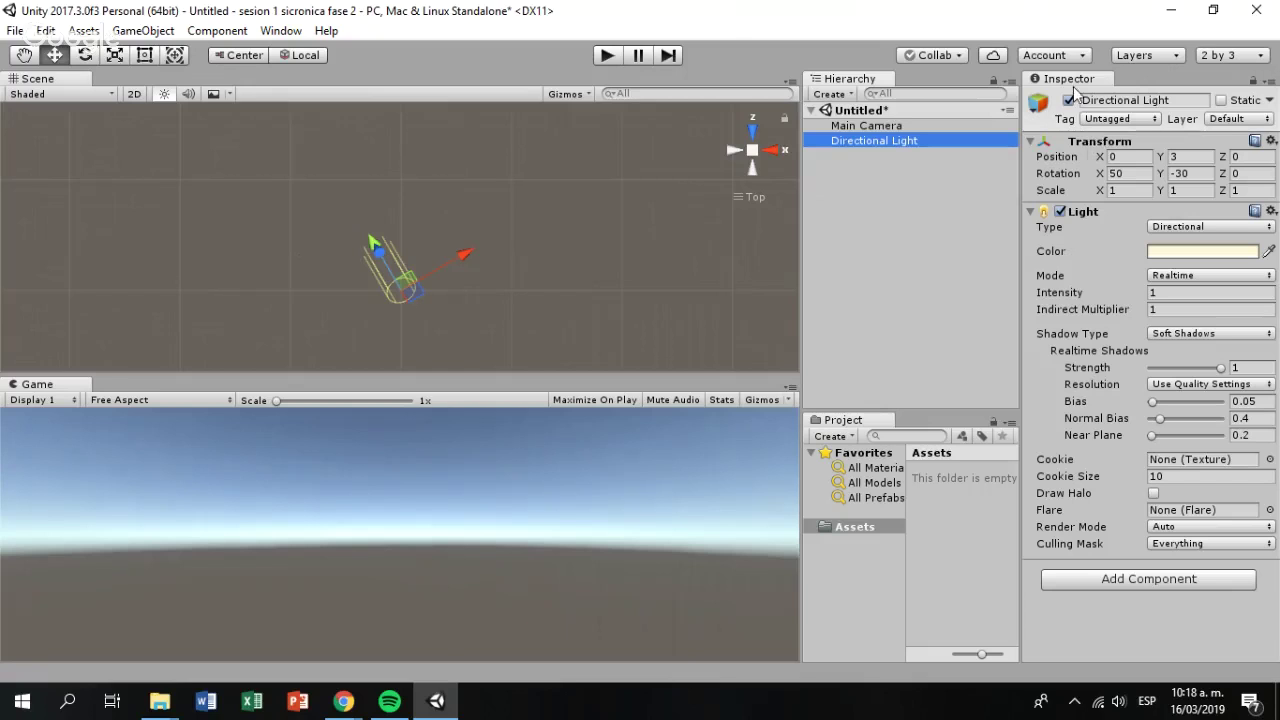
{"action": "left_click", "coordinate": [878, 127]}
{"action": "left_click", "coordinate": [877, 141]}
{"action": "left_click", "coordinate": [884, 128]}
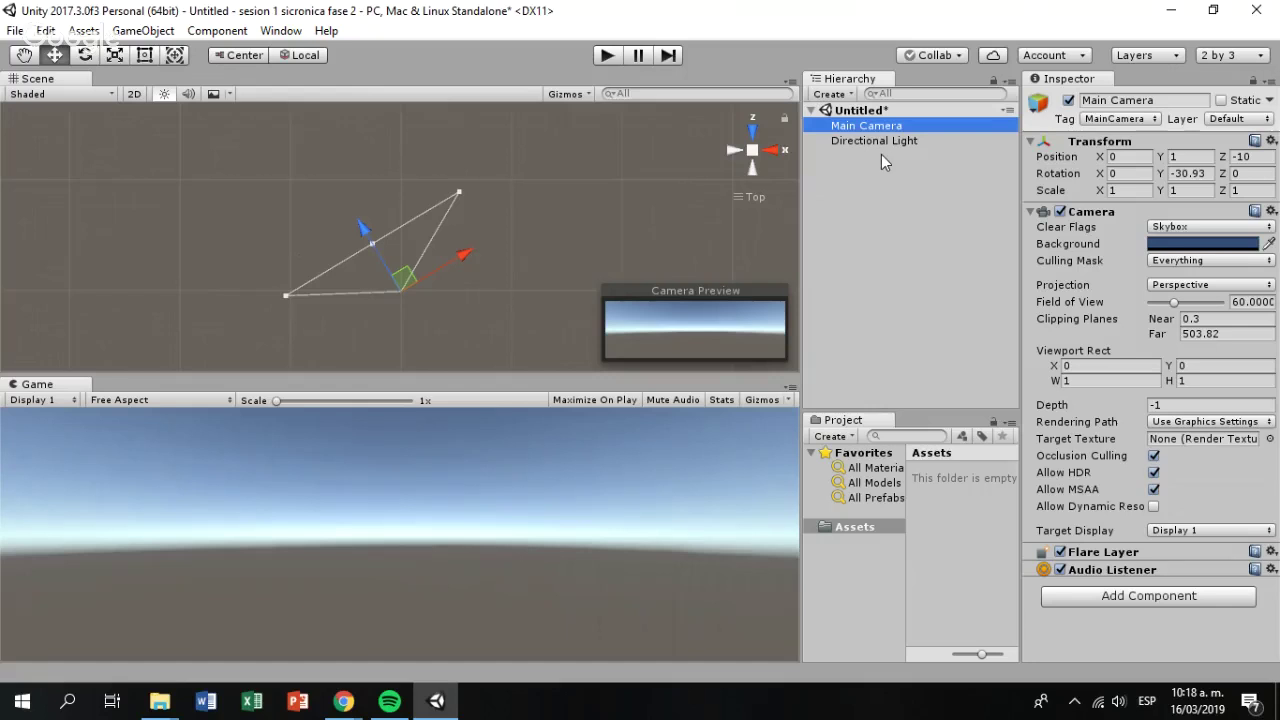
{"action": "left_click", "coordinate": [878, 139]}
{"action": "left_click", "coordinate": [883, 131]}
{"action": "left_click", "coordinate": [858, 141]}
{"action": "left_click", "coordinate": [866, 127]}
- Switch back to the YouTube live session in Chrome and check the chat for new participant questions
{"action": "mouse_move", "coordinate": [343, 701]}
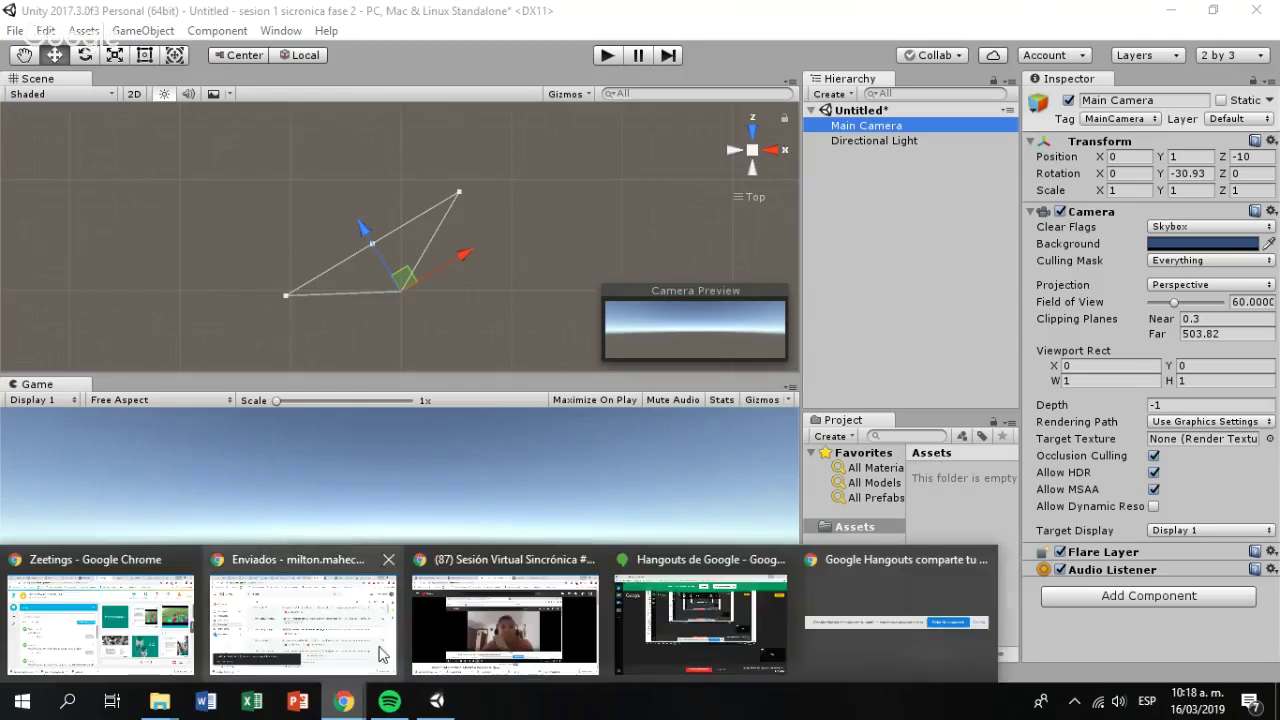
{"action": "left_click", "coordinate": [450, 625]}
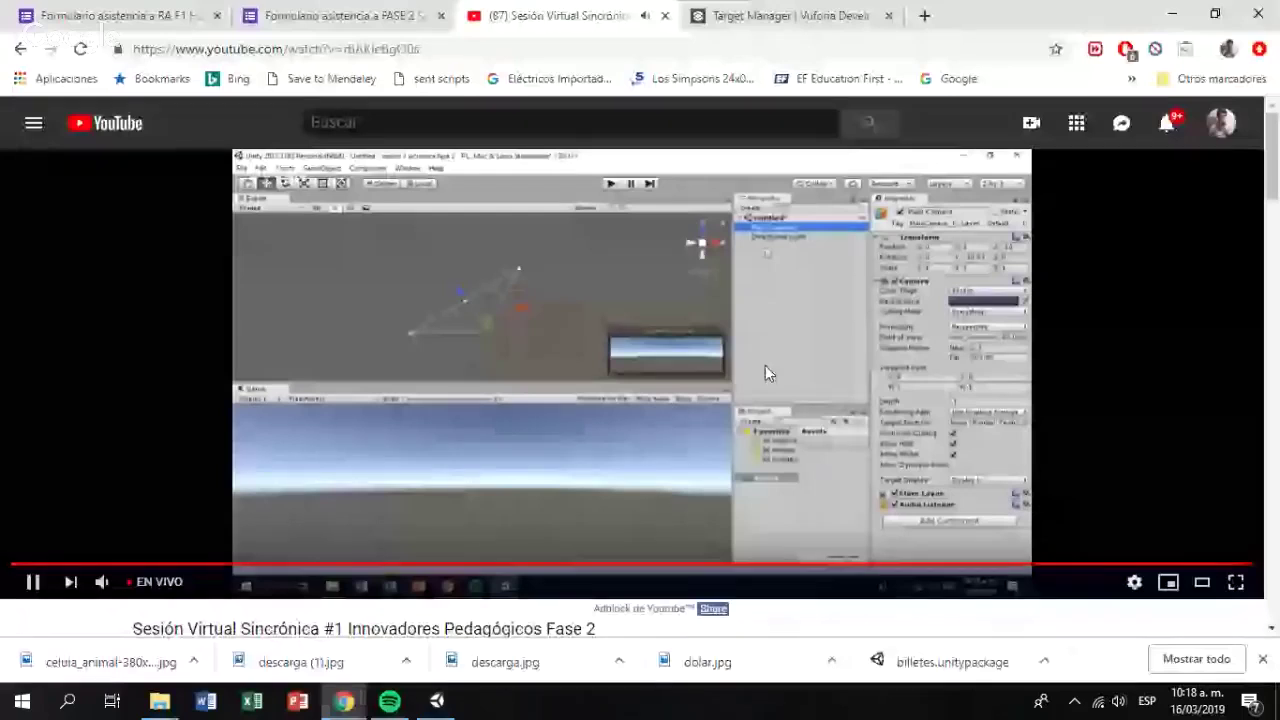
{"action": "scroll", "coordinate": [848, 405], "scroll_direction": "down", "scroll_amount": 2}
{"action": "scroll", "coordinate": [1174, 489], "scroll_direction": "down", "scroll_amount": 3}
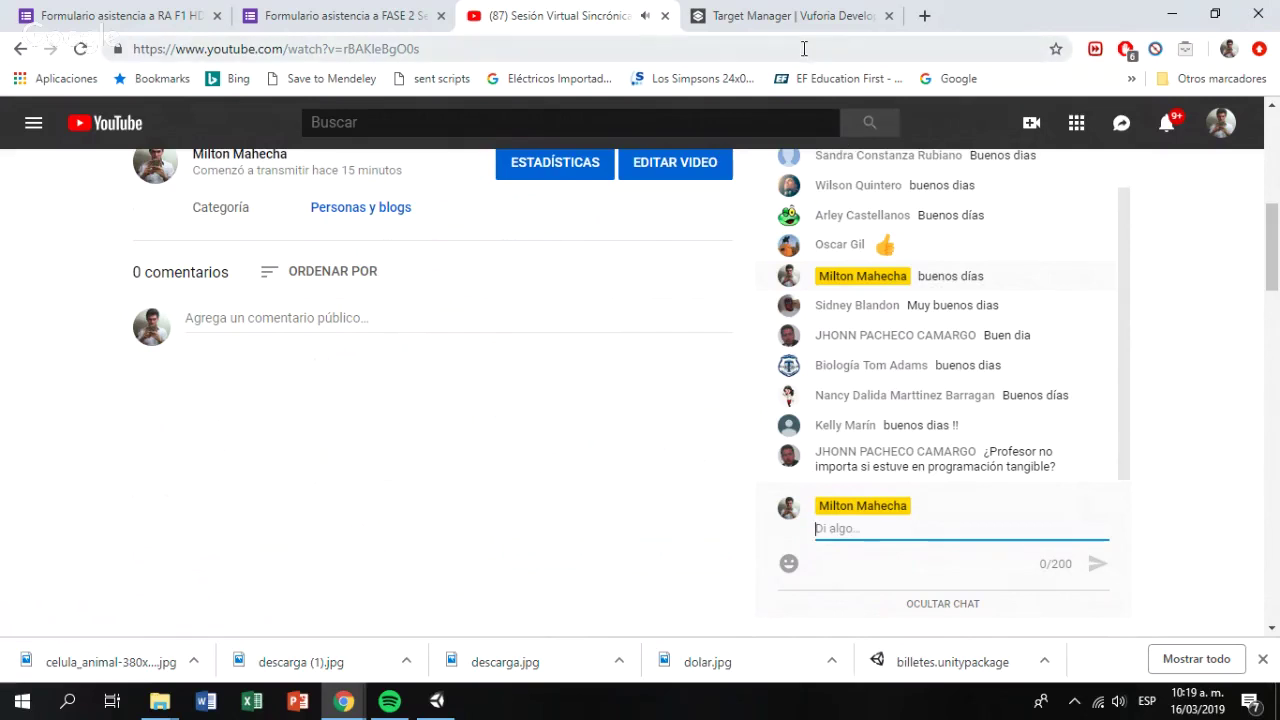
- Return to Unity and examine the Inspector properties of the Main Camera and Directional Light alternately, ending with nothing selected
{"action": "left_click", "coordinate": [442, 706]}
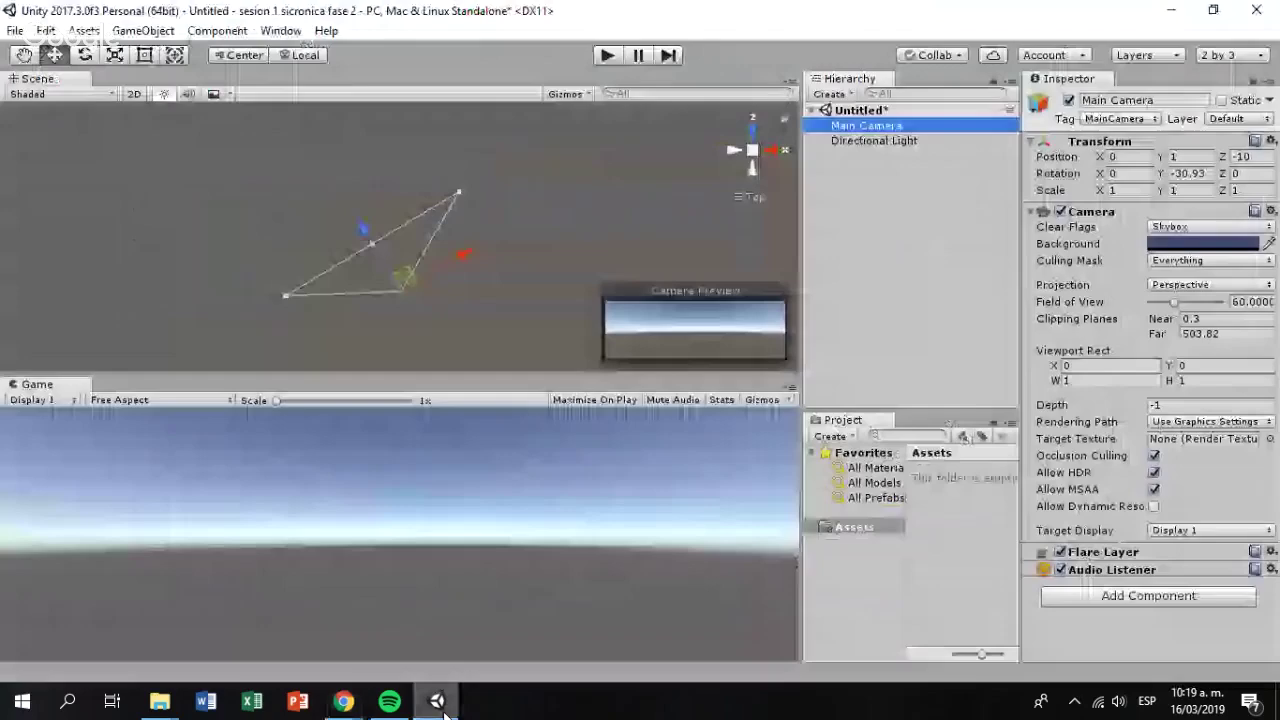
{"action": "left_click", "coordinate": [890, 340]}
{"action": "left_click", "coordinate": [880, 130]}
{"action": "left_click", "coordinate": [875, 141]}
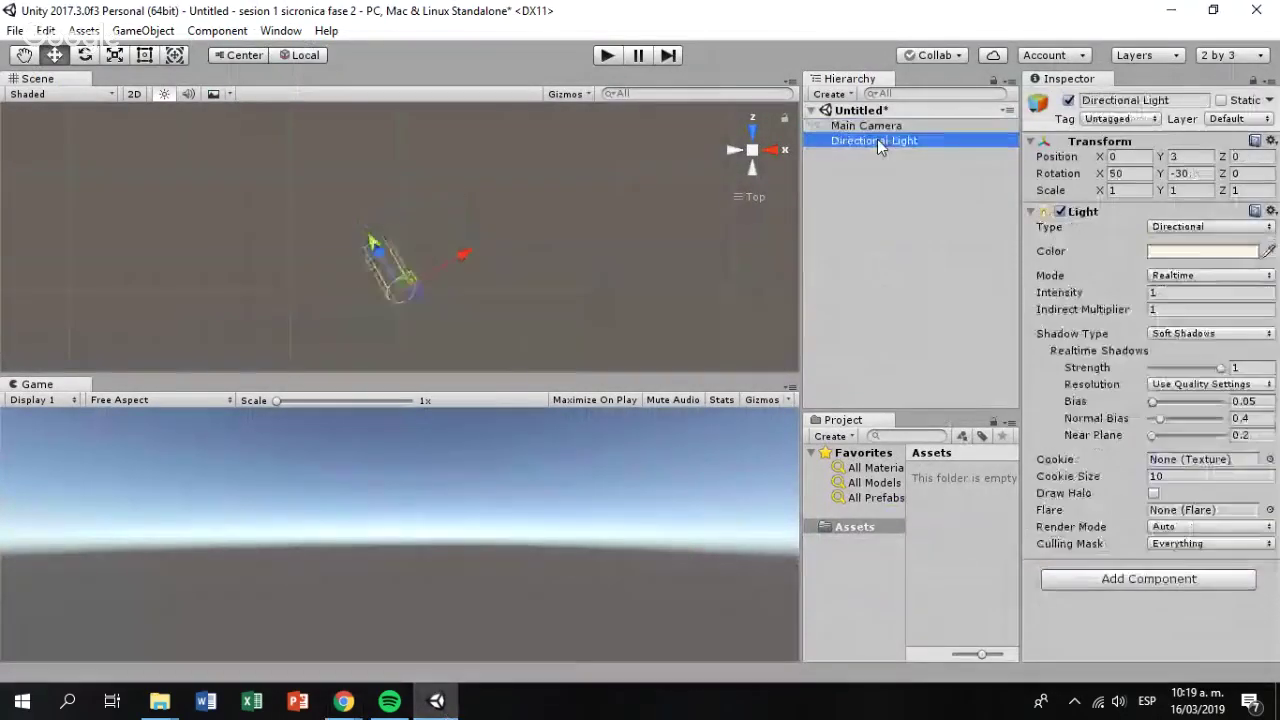
{"action": "left_click", "coordinate": [880, 127]}
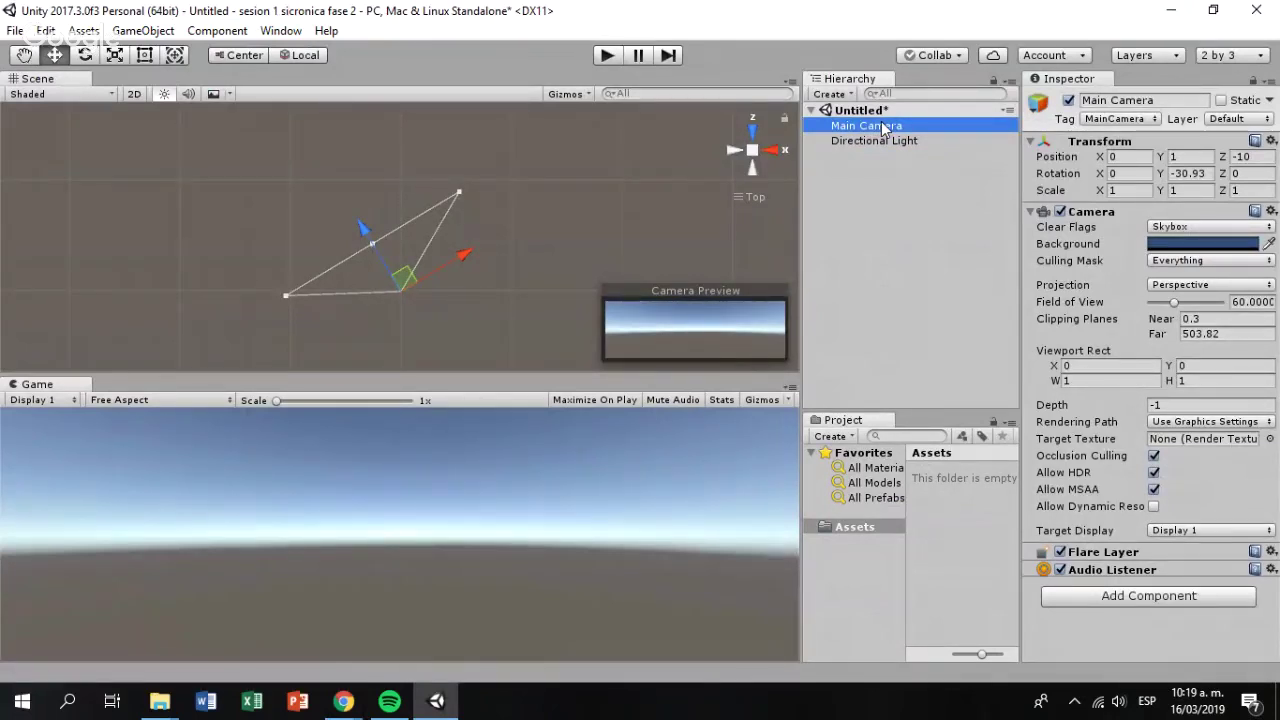
{"action": "left_click", "coordinate": [882, 225]}
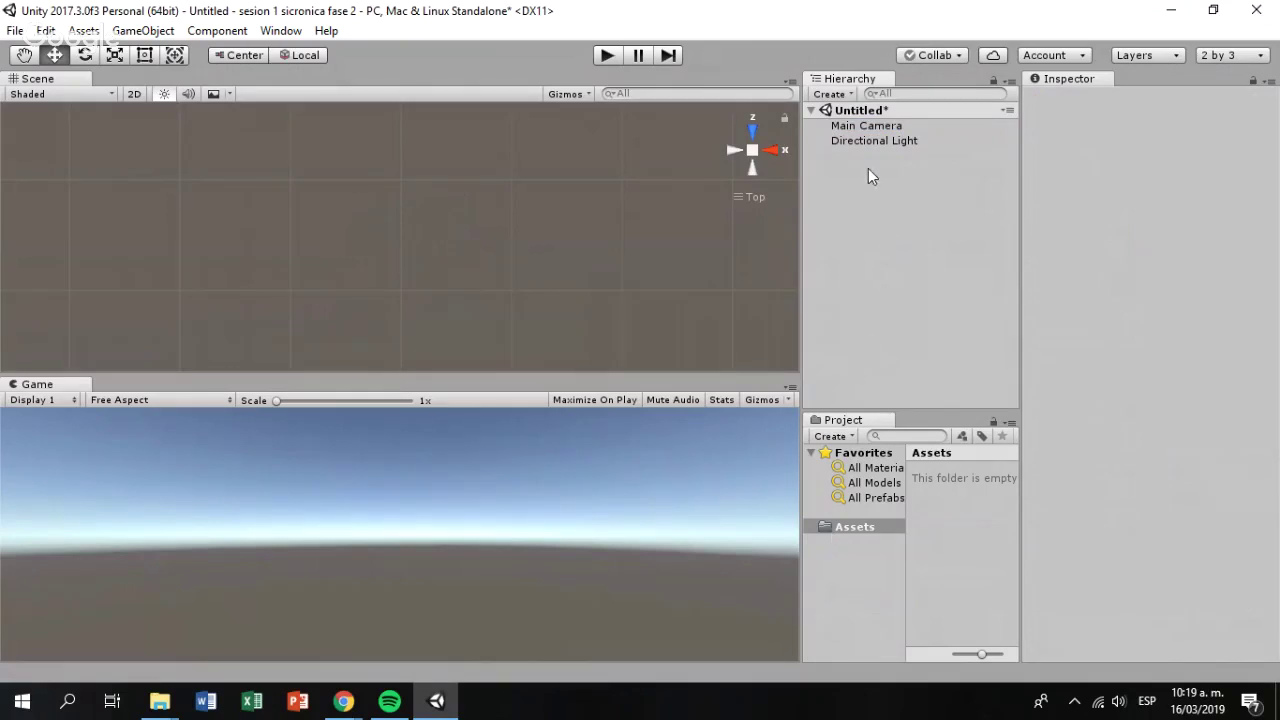
{"action": "left_click", "coordinate": [865, 126]}
{"action": "left_click", "coordinate": [865, 141]}
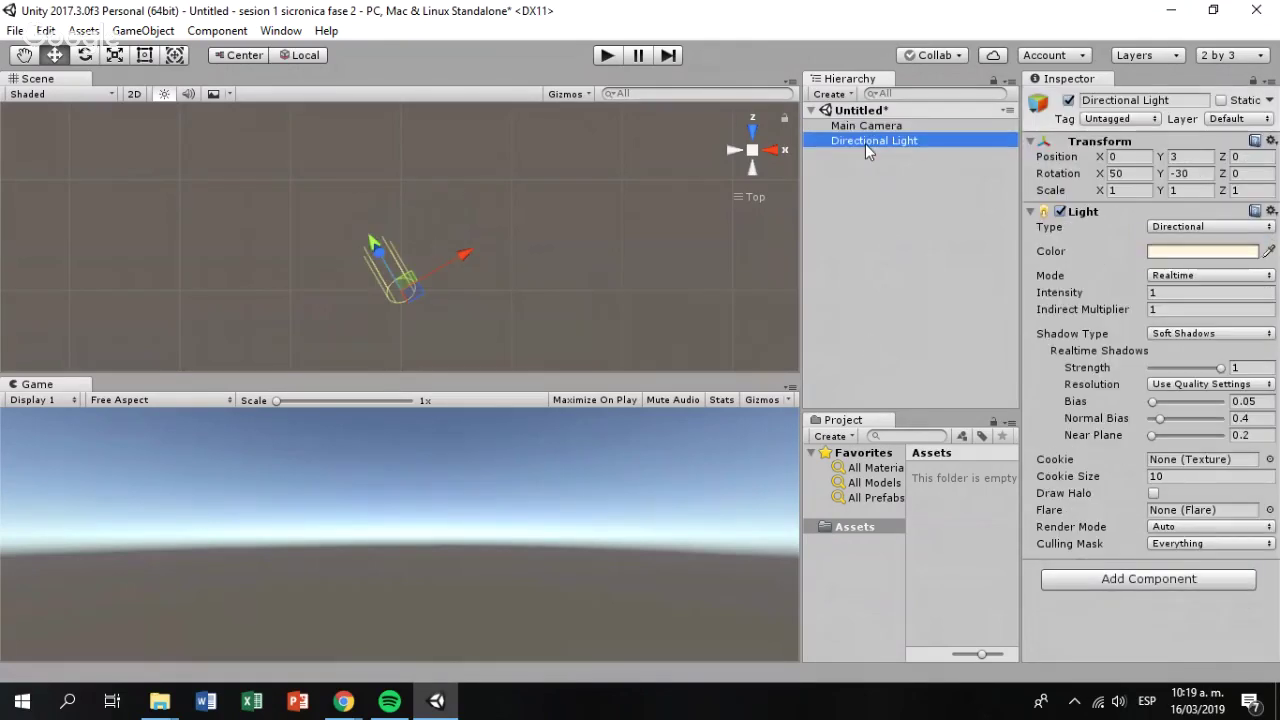
{"action": "left_click", "coordinate": [900, 126]}
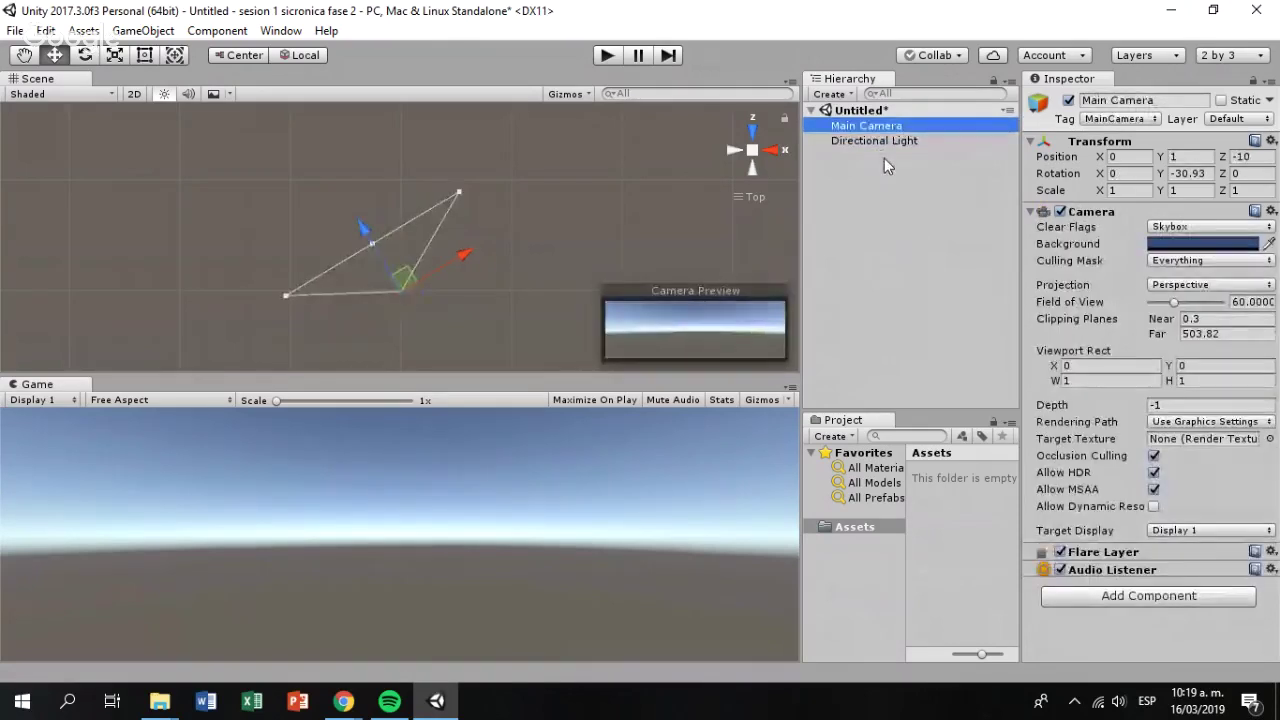
{"action": "left_click", "coordinate": [950, 251]}
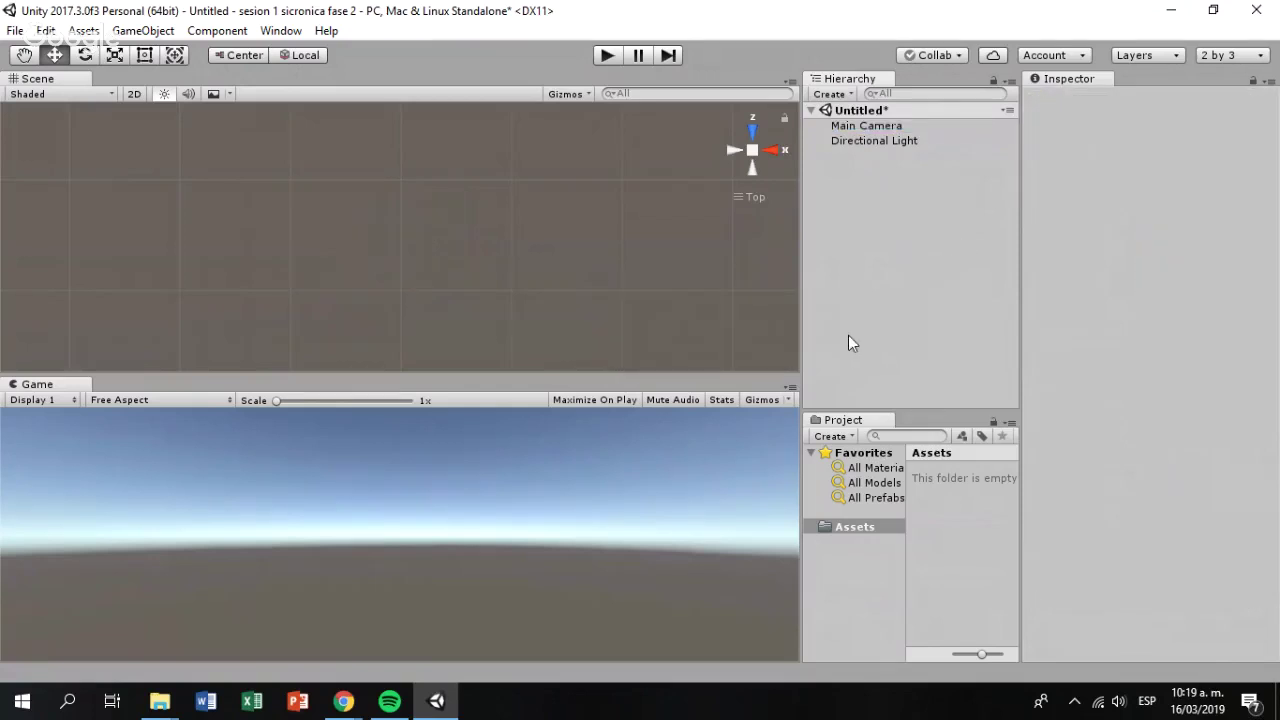
- Go through the Hand, Scale, Rect and Rotate tools to show the transform tools, finishing on the Move tool
{"action": "left_click_drag", "start_coordinate": [626, 233], "coordinate": [567, 314], "text": "alt"}
{"action": "left_click", "coordinate": [28, 57]}
{"action": "left_click", "coordinate": [114, 55]}
{"action": "left_click", "coordinate": [146, 56]}
{"action": "left_click", "coordinate": [114, 55]}
{"action": "left_click", "coordinate": [84, 55]}
{"action": "left_click", "coordinate": [54, 55]}
{"action": "left_click", "coordinate": [24, 55]}
{"action": "left_click", "coordinate": [54, 55]}
- Add a 3D Cube object to the scene
{"action": "left_click", "coordinate": [157, 33]}
{"action": "mouse_move", "coordinate": [240, 95]}
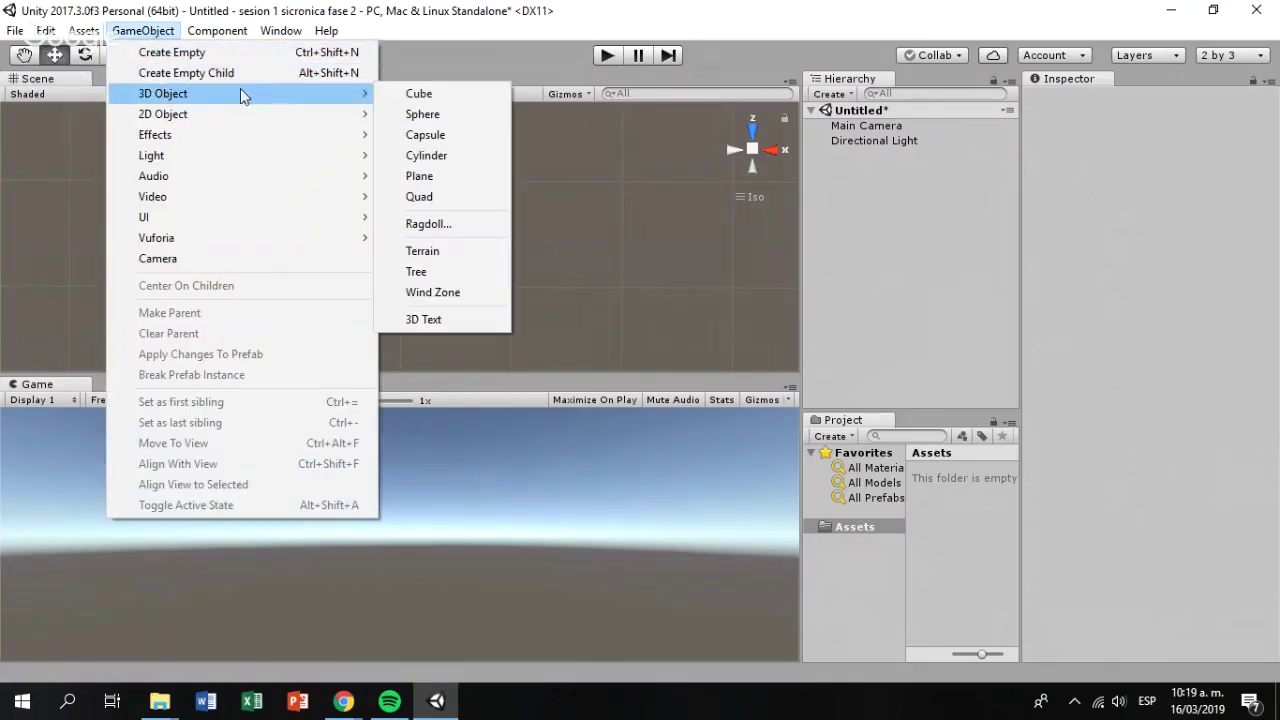
{"action": "left_click", "coordinate": [420, 93]}
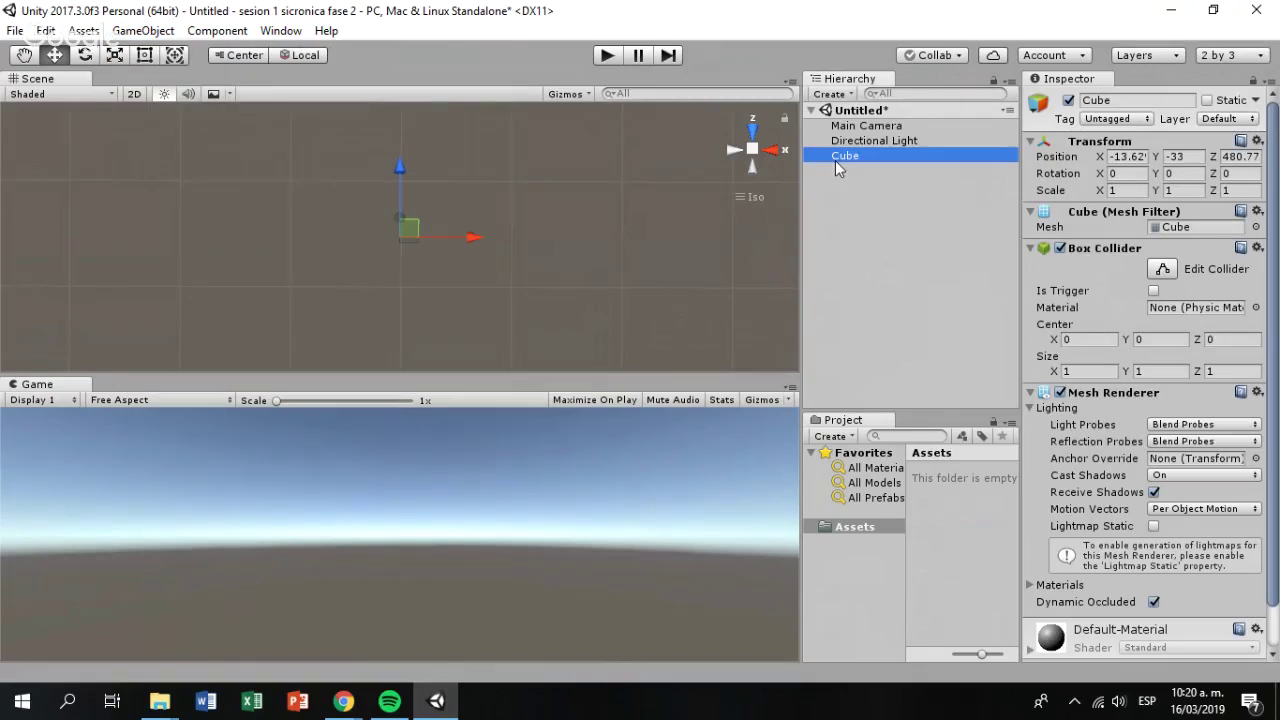
- Frame the cube in the Scene view and examine it in perspective by orbiting around it and zooming out and in
{"action": "key", "text": "f"}
{"action": "left_click", "coordinate": [551, 307]}
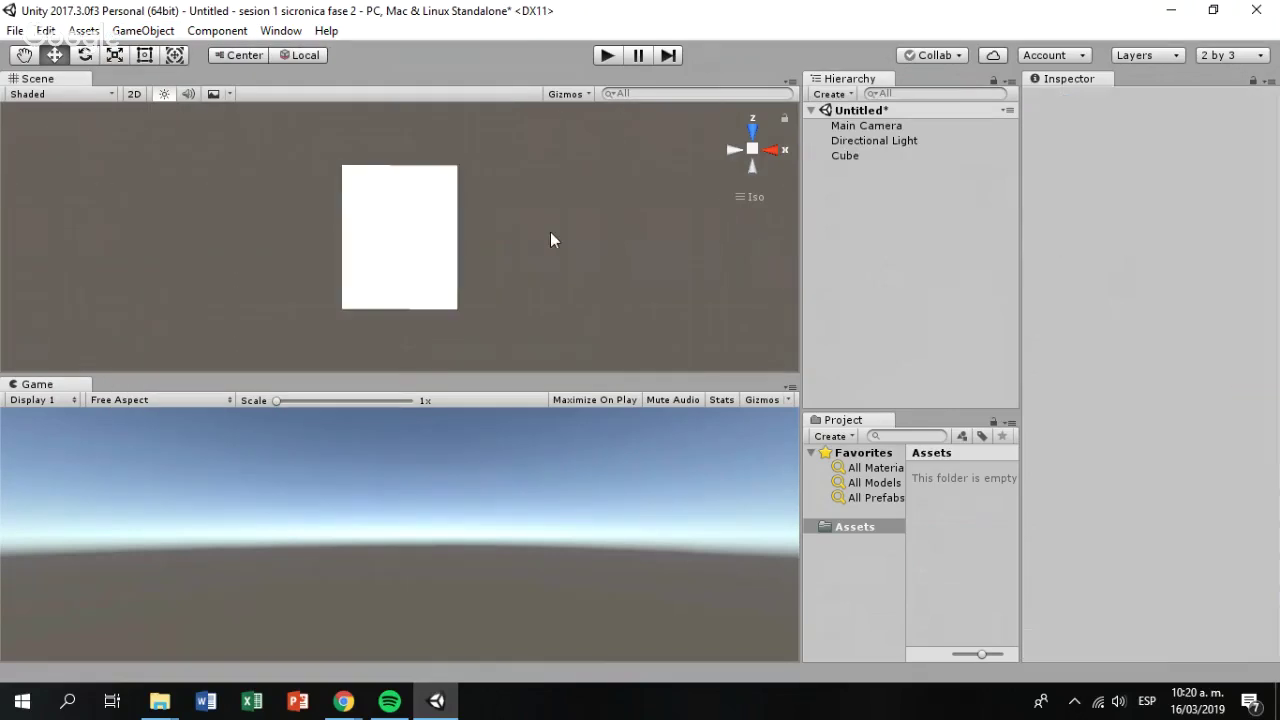
{"action": "left_click_drag", "start_coordinate": [551, 307], "coordinate": [471, 229], "text": "alt"}
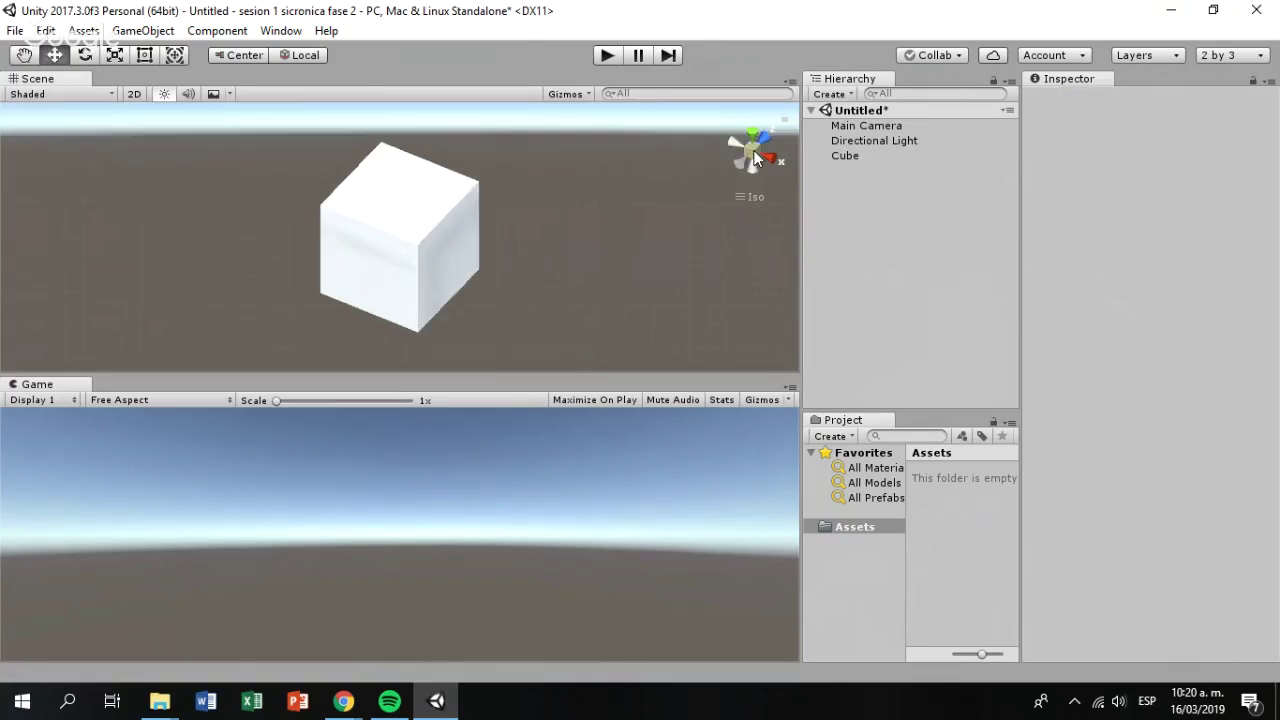
{"action": "left_click_drag", "start_coordinate": [719, 165], "coordinate": [539, 186], "text": "alt"}
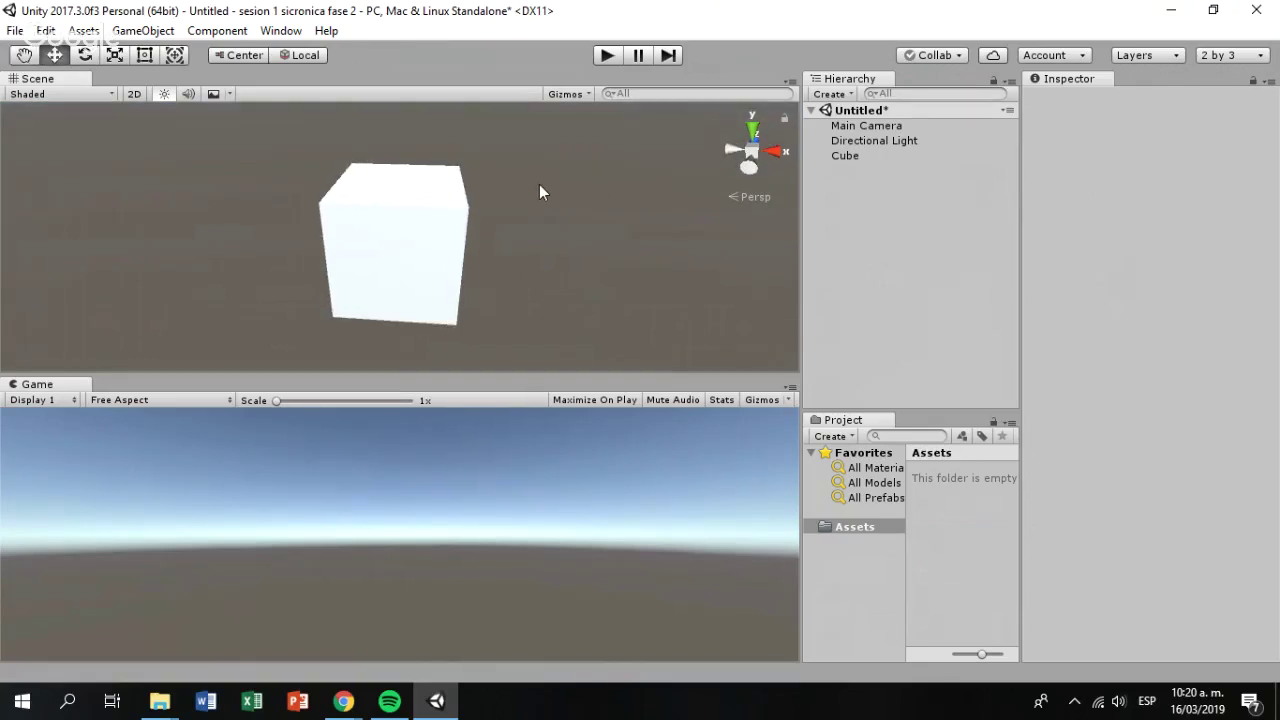
{"action": "key", "text": "alt"}
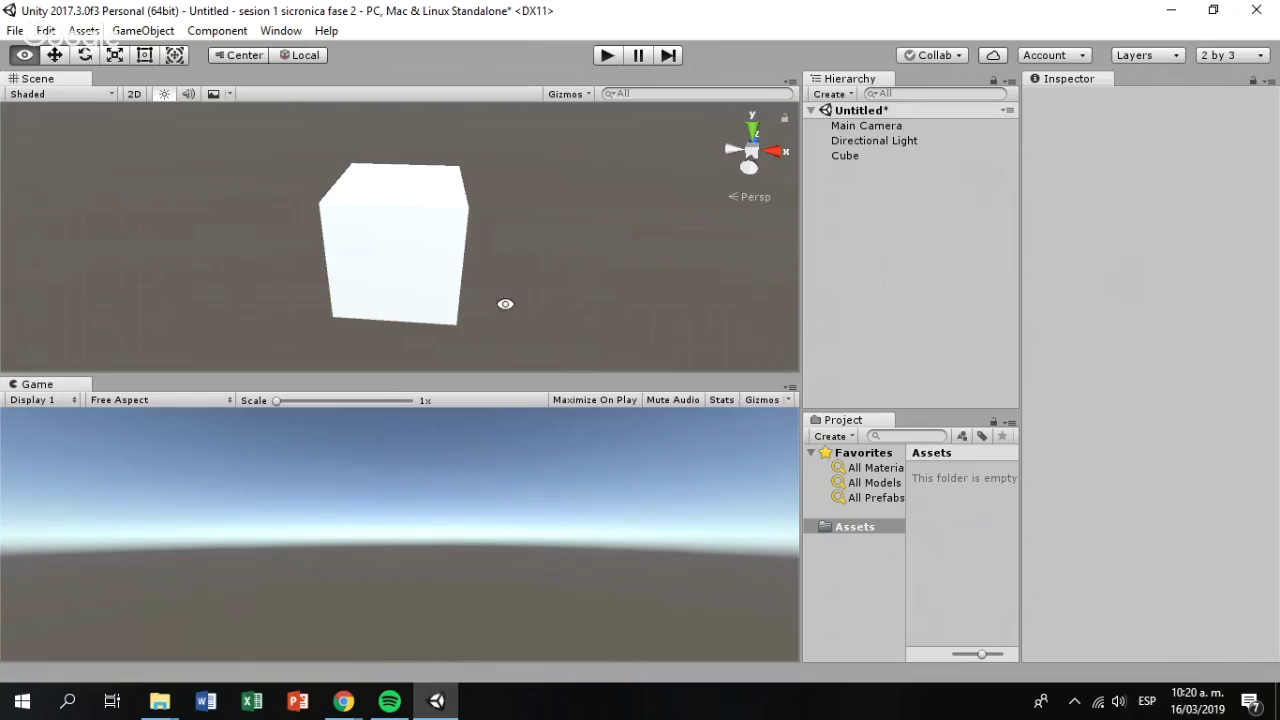
{"action": "left_click_drag", "start_coordinate": [211, 263], "coordinate": [429, 280], "text": "alt"}
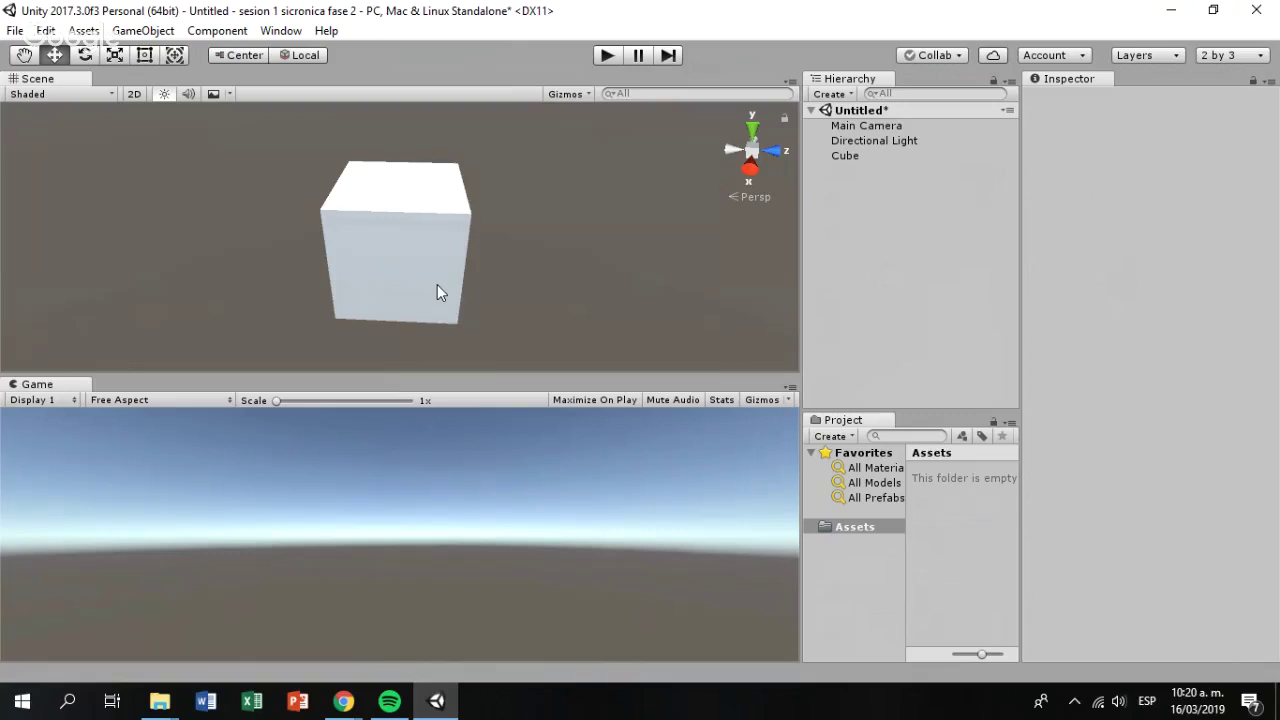
{"action": "scroll", "coordinate": [421, 272], "scroll_direction": "down", "scroll_amount": 5}
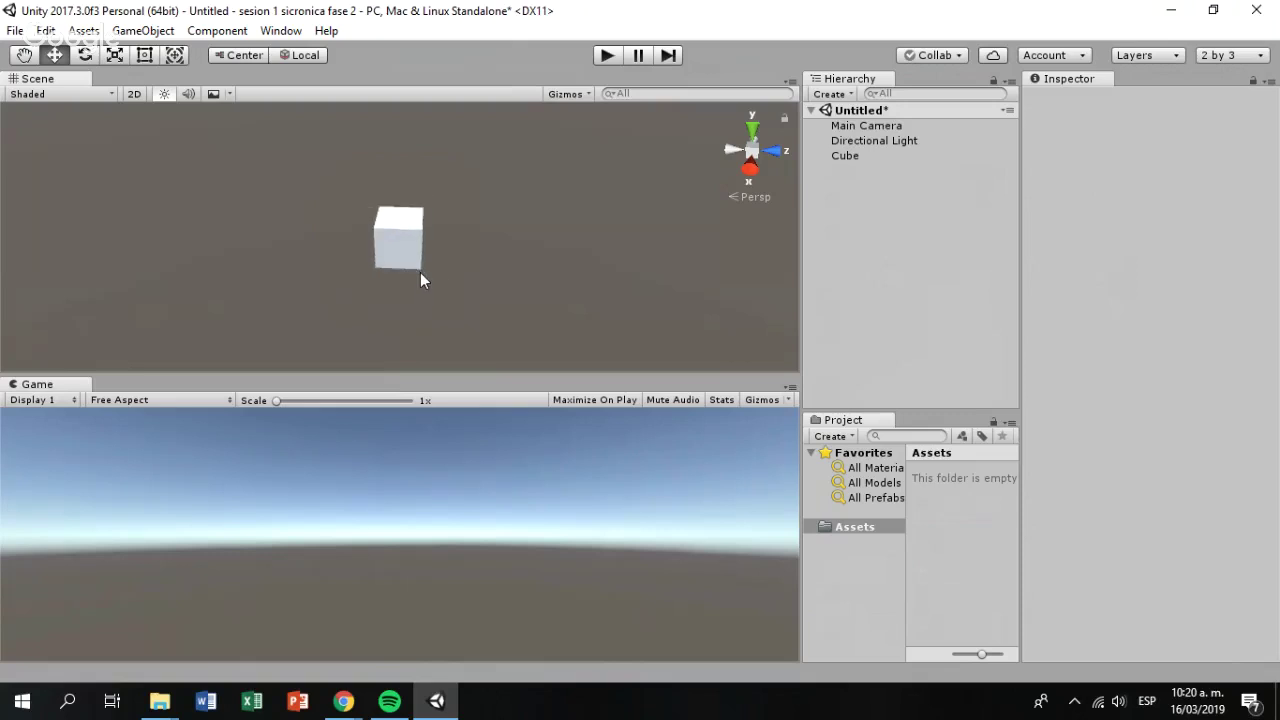
{"action": "scroll", "coordinate": [421, 272], "scroll_direction": "up", "scroll_amount": 4}
- Add a 3D Plane object to the scene
{"action": "left_click", "coordinate": [143, 30]}
{"action": "mouse_move", "coordinate": [210, 94]}
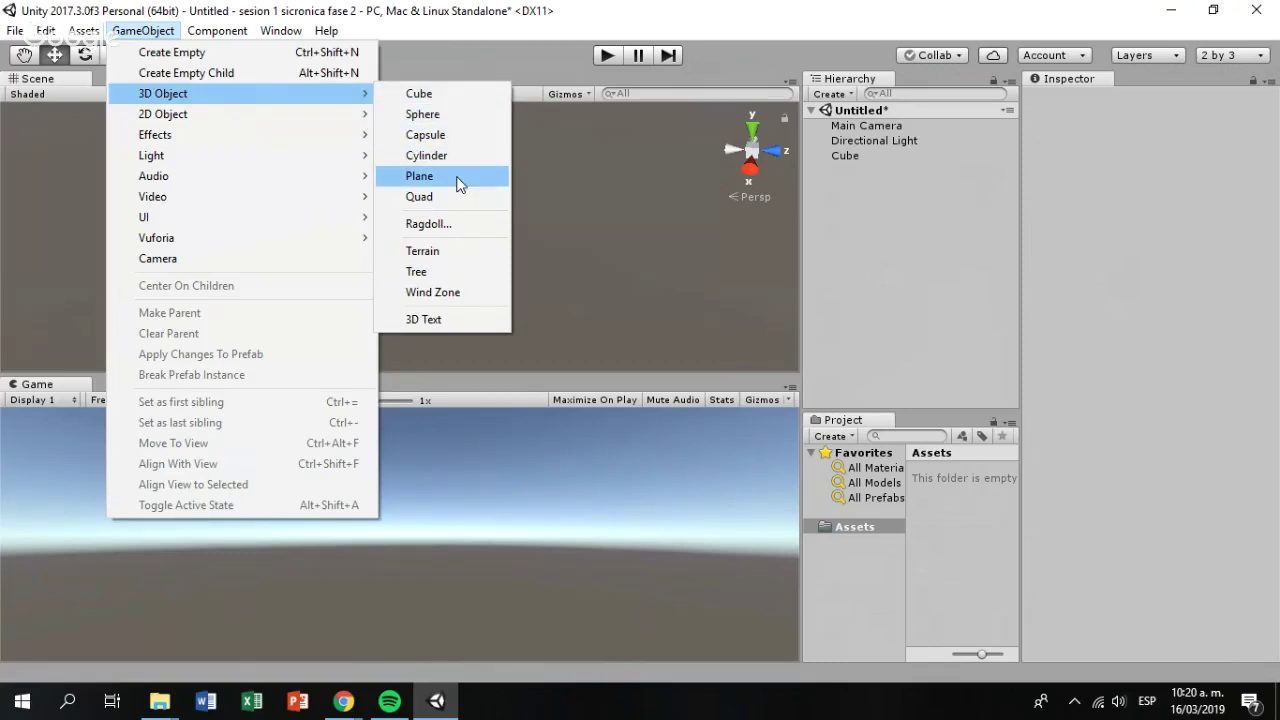
{"action": "left_click", "coordinate": [425, 185]}
{"action": "scroll", "coordinate": [457, 220], "scroll_direction": "down", "scroll_amount": 5}
- Delete the Cube from the Hierarchy and frame the Plane in the Scene view
{"action": "left_click", "coordinate": [864, 157]}
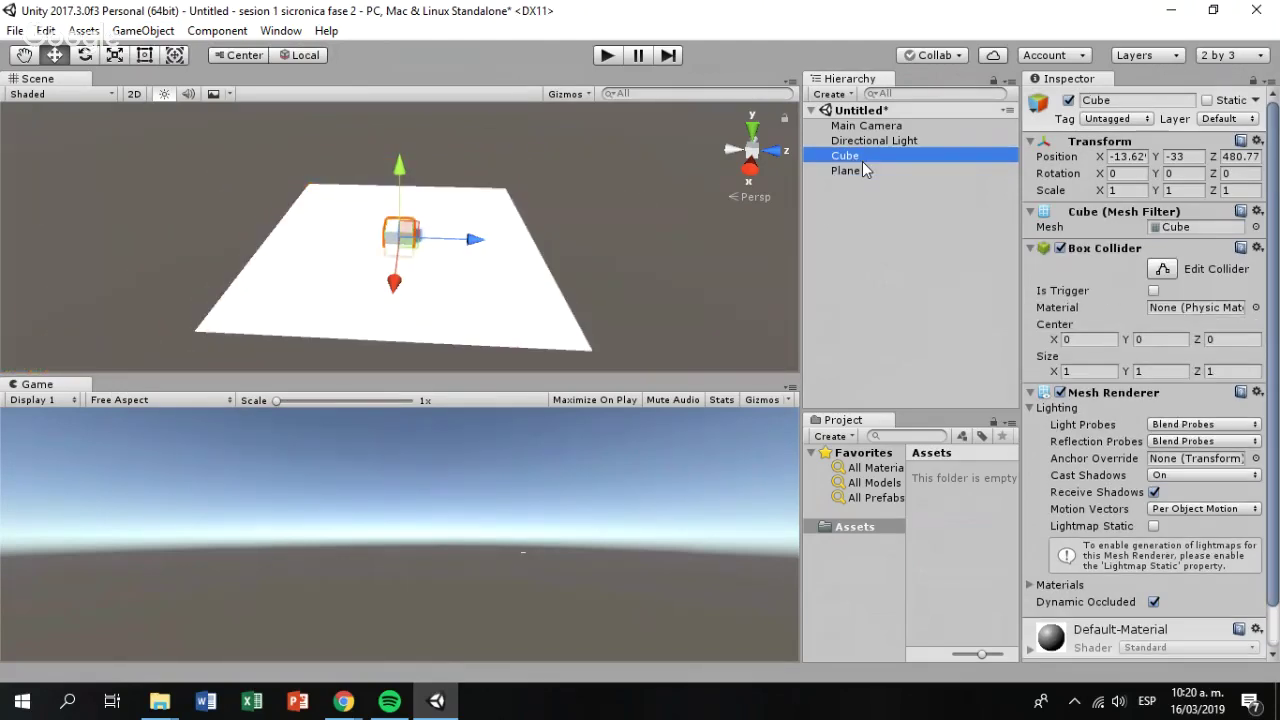
{"action": "key", "text": "Delete"}
{"action": "double_click", "coordinate": [862, 158]}
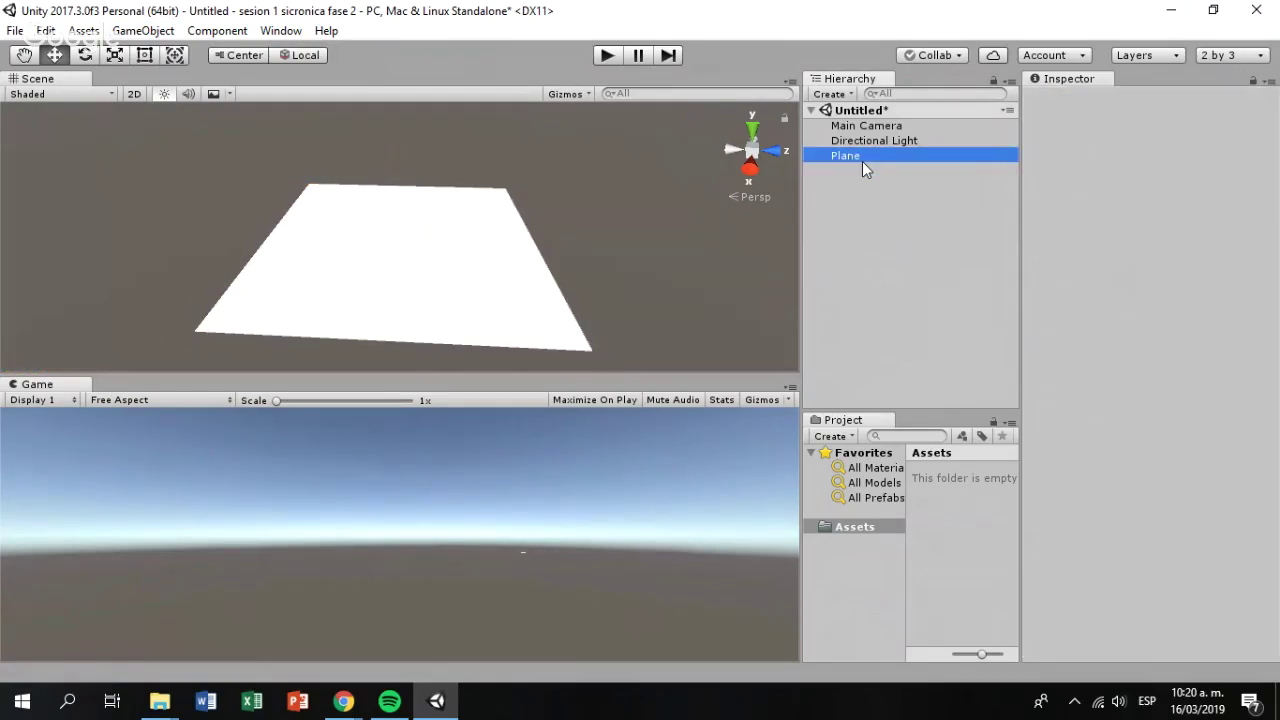
{"action": "scroll", "coordinate": [365, 270], "scroll_direction": "up", "scroll_amount": 5}
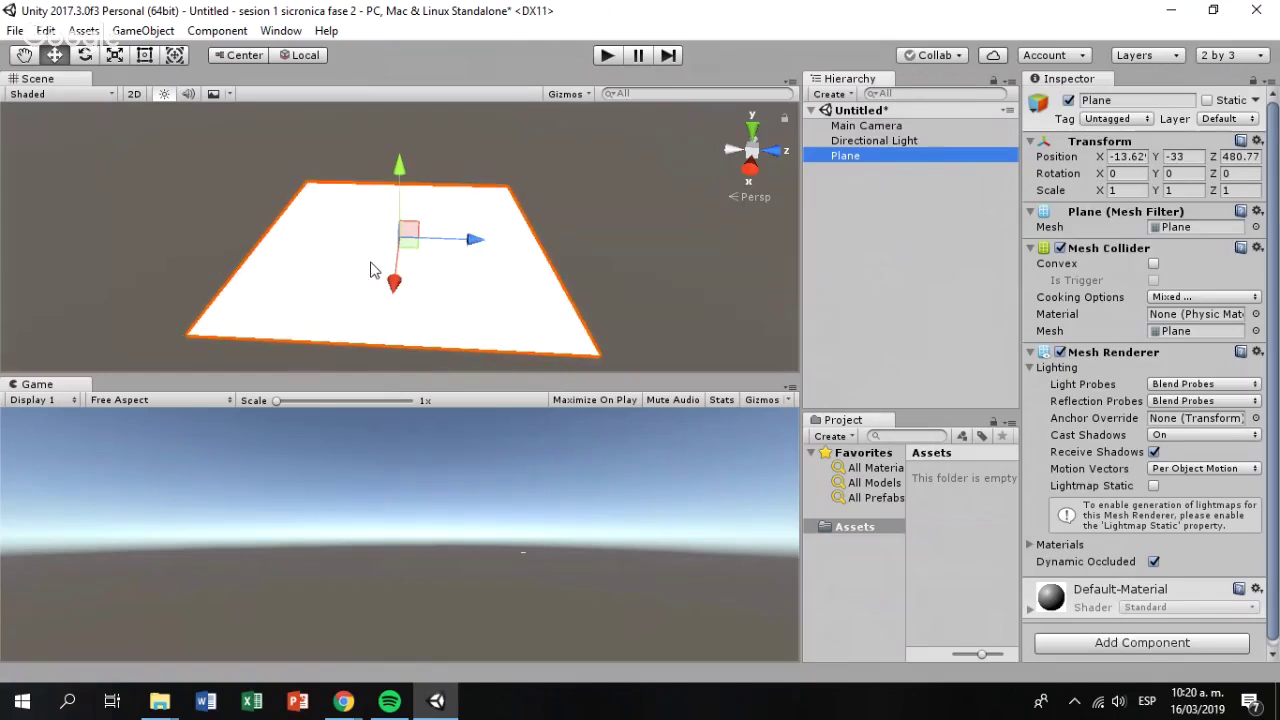
- Show the Scale, Rotate and Hand tools with the plane selected
{"action": "left_click", "coordinate": [371, 271]}
{"action": "key", "text": "r"}
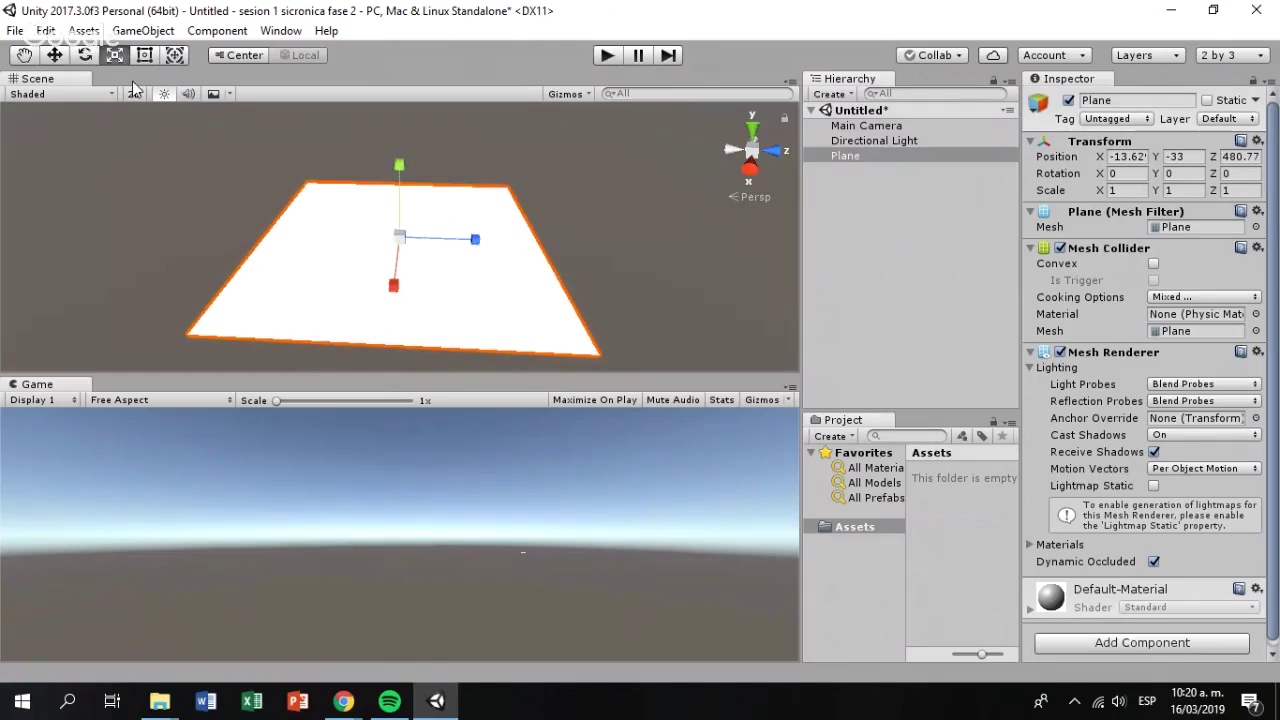
{"action": "left_click", "coordinate": [85, 55]}
{"action": "left_click", "coordinate": [23, 55]}
- Move the plane along its three axes to about X -11.79, Y -31.12, Z 478.6
{"action": "left_click", "coordinate": [54, 55]}
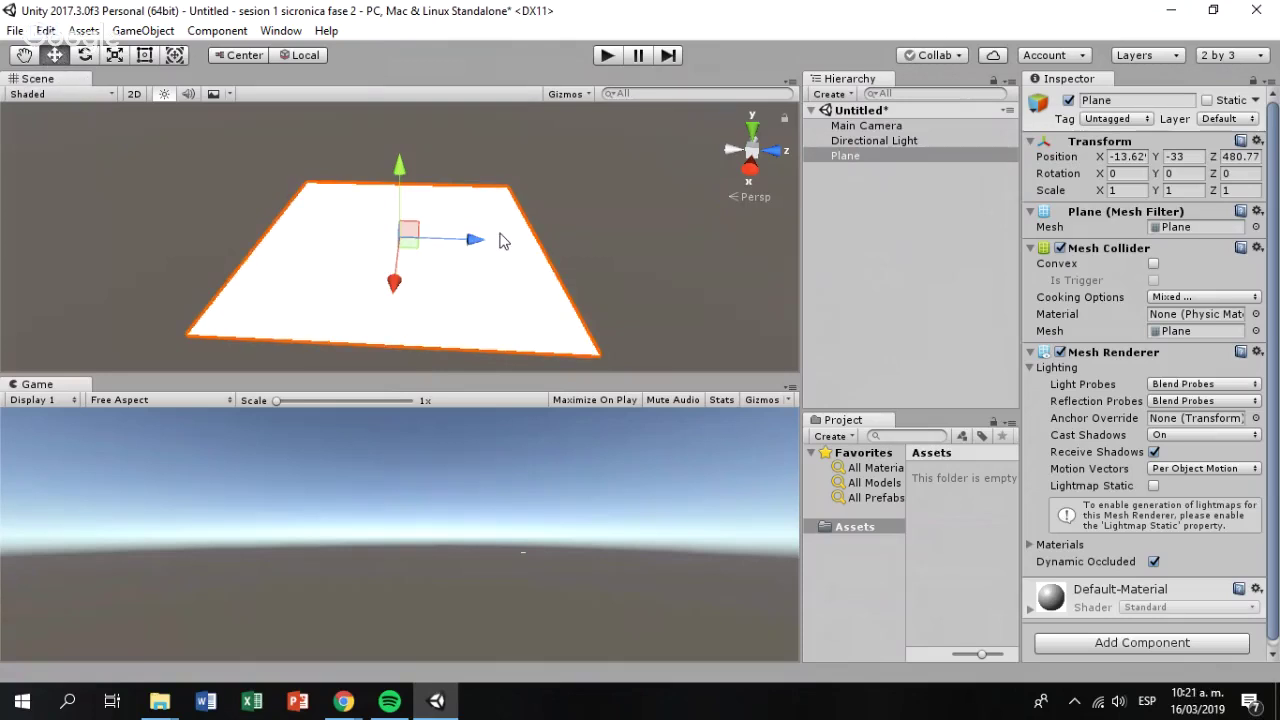
{"action": "left_click_drag", "start_coordinate": [480, 240], "coordinate": [400, 190]}
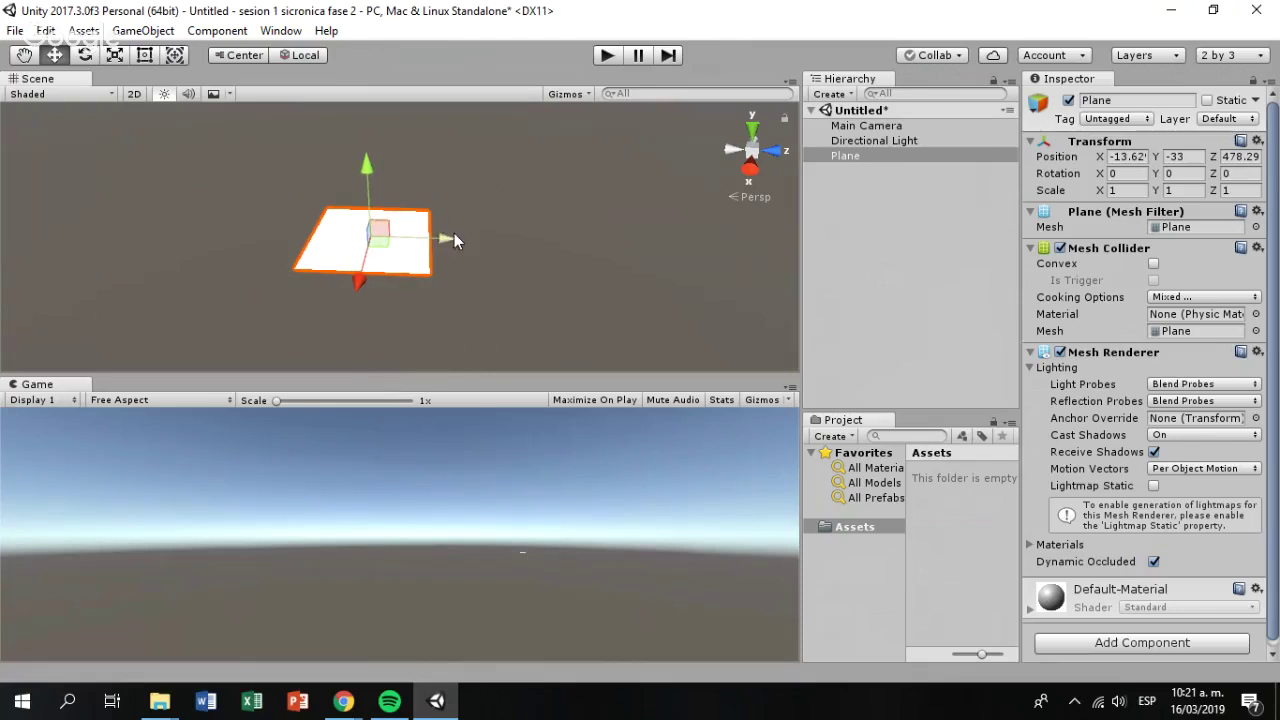
{"action": "left_click_drag", "start_coordinate": [451, 238], "coordinate": [420, 292]}
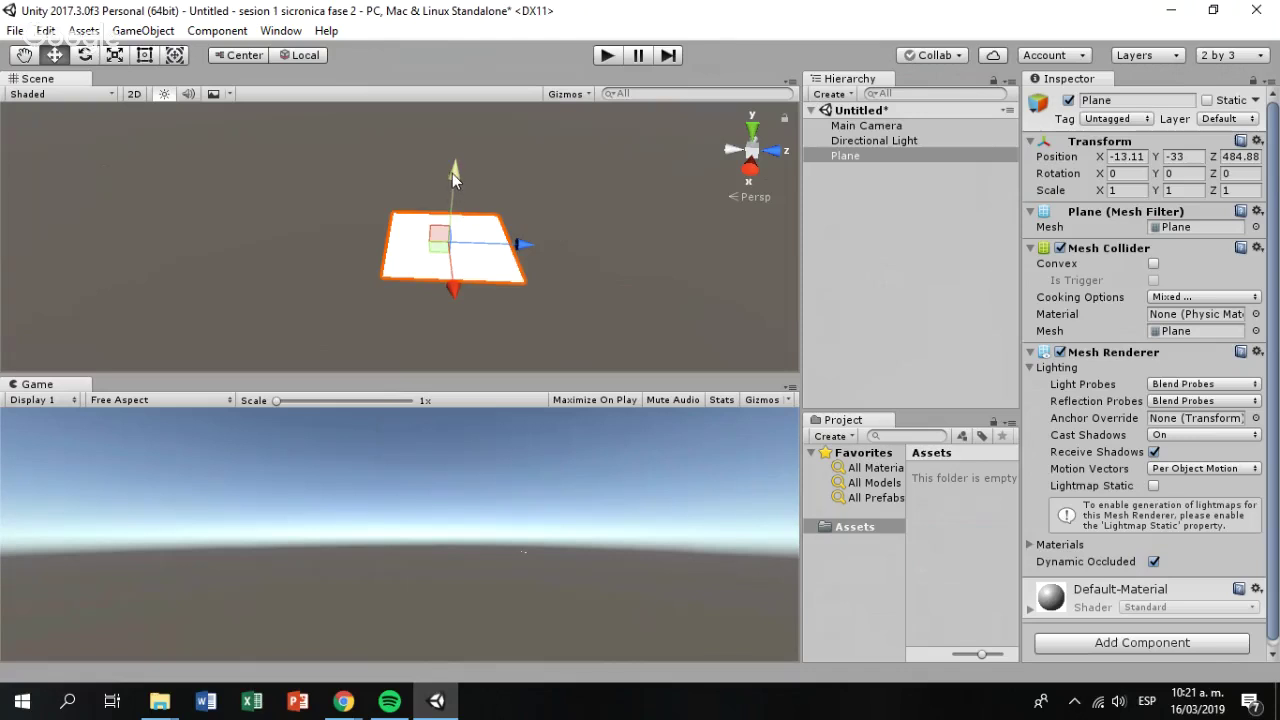
{"action": "left_click_drag", "start_coordinate": [452, 173], "coordinate": [485, 157]}
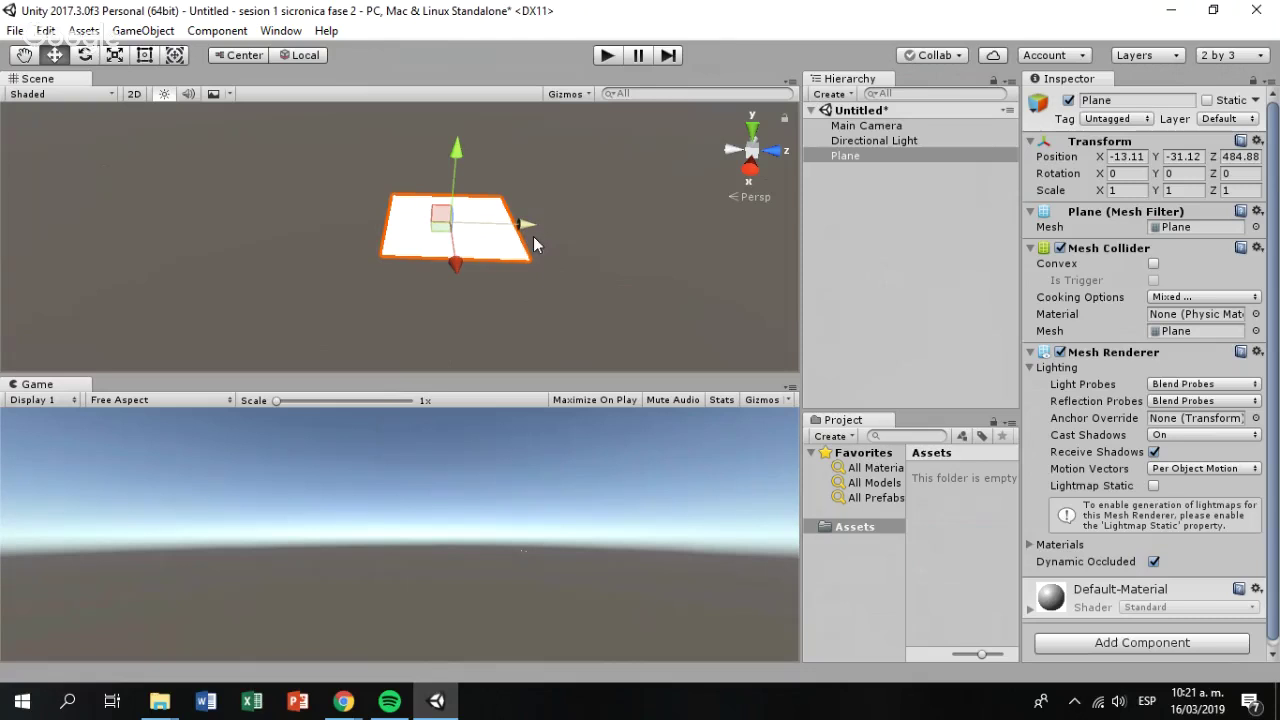
{"action": "left_click_drag", "start_coordinate": [528, 224], "coordinate": [438, 172]}
{"action": "left_click_drag", "start_coordinate": [354, 261], "coordinate": [414, 287]}
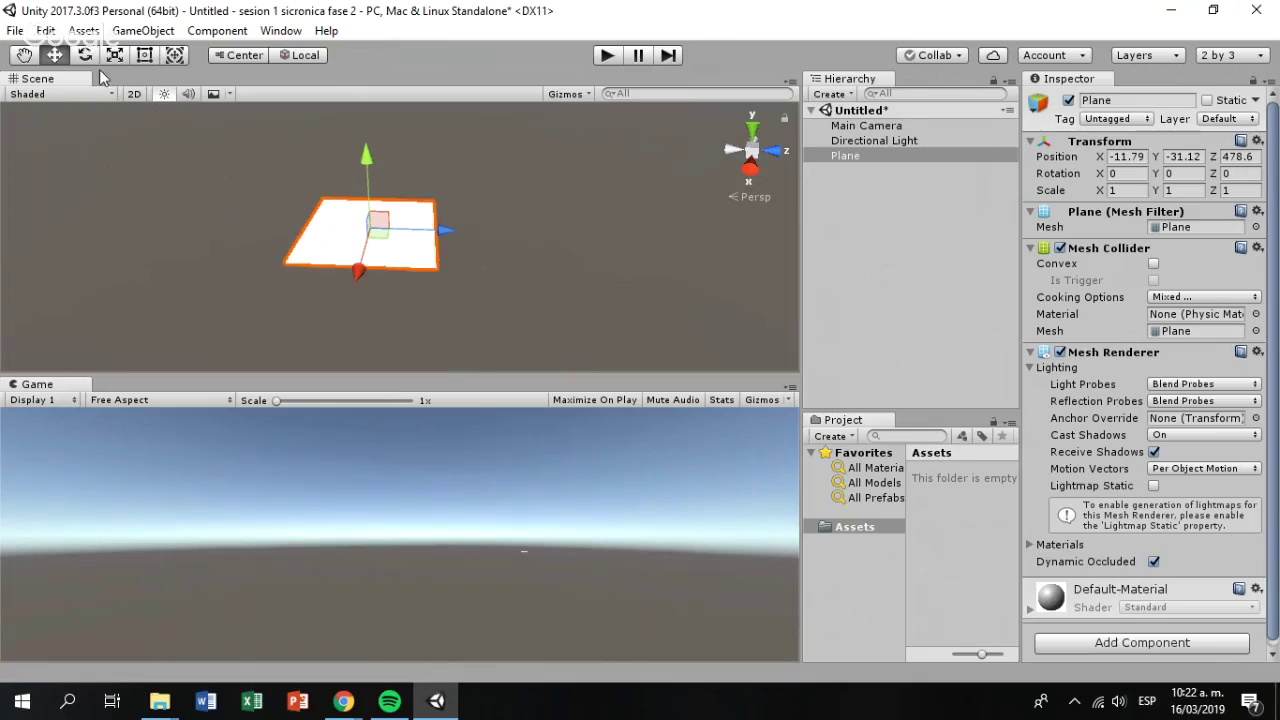
- Rotate the plane about all three axes to about X 122.69, Y -547, Z 525.6
{"action": "left_click", "coordinate": [85, 56]}
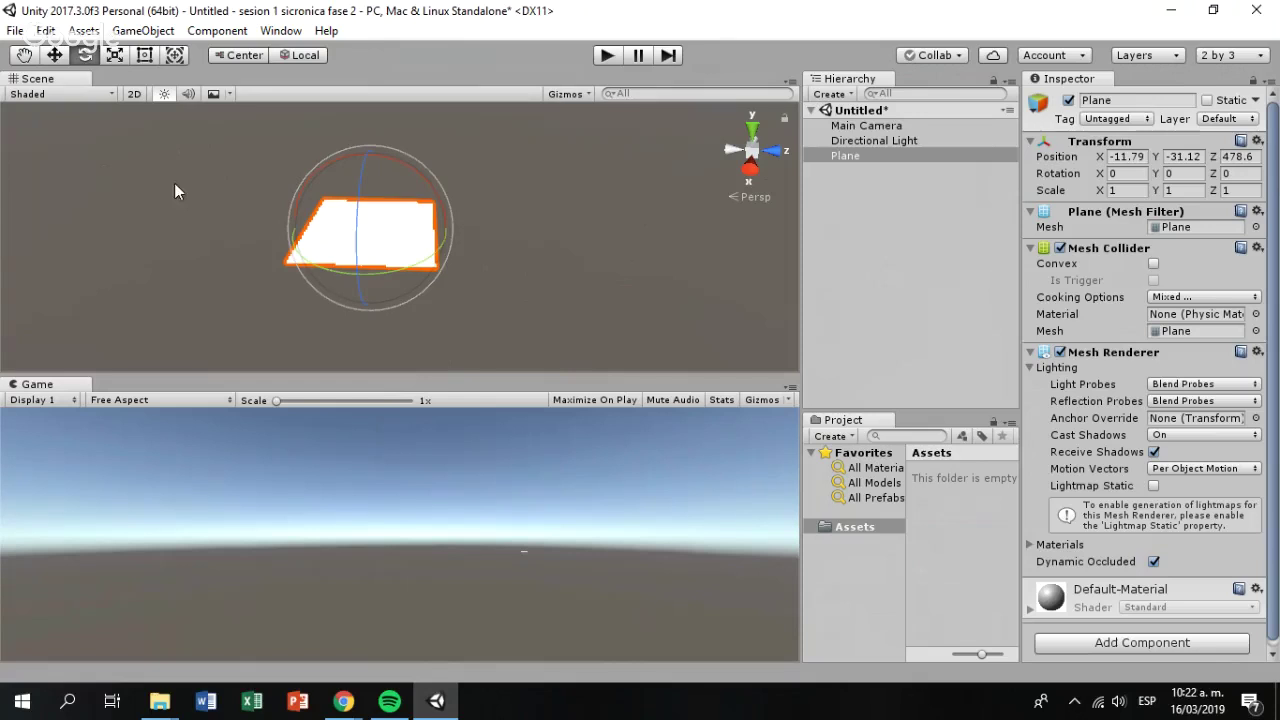
{"action": "scroll", "coordinate": [337, 251], "scroll_direction": "up", "scroll_amount": 2}
{"action": "scroll", "coordinate": [334, 251], "scroll_direction": "down", "scroll_amount": 3}
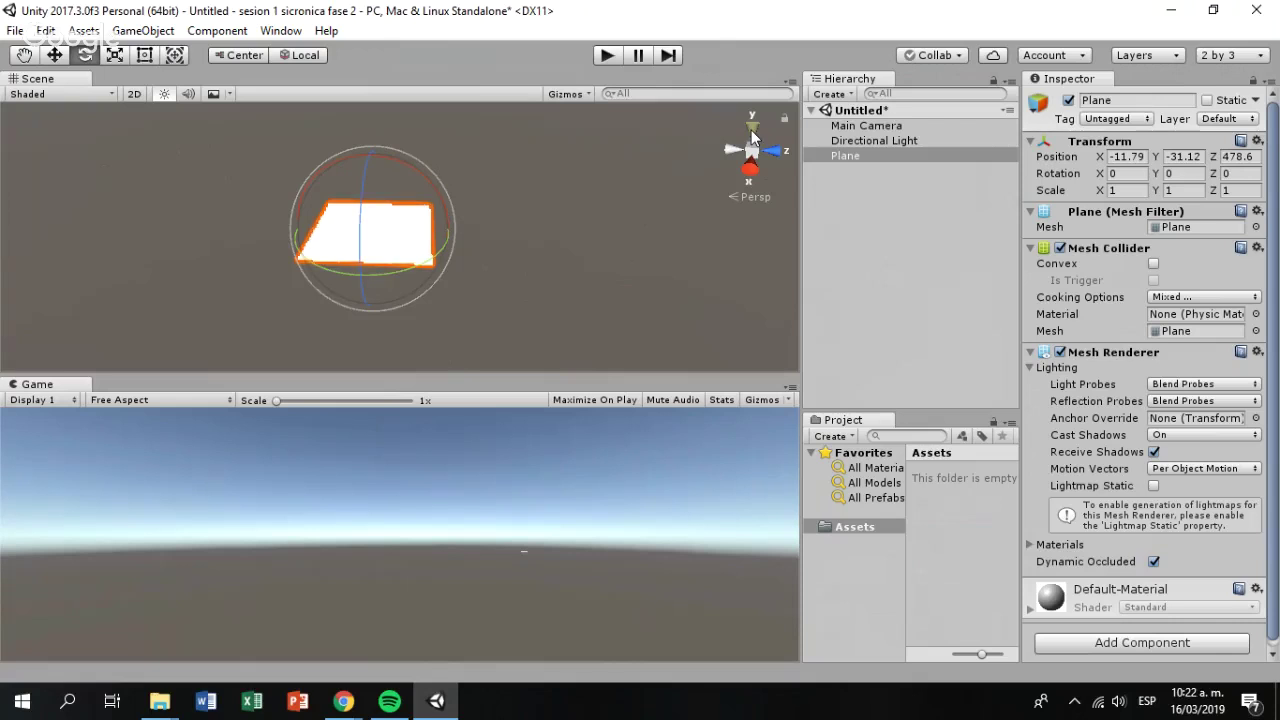
{"action": "left_click_drag", "start_coordinate": [391, 272], "coordinate": [408, 206]}
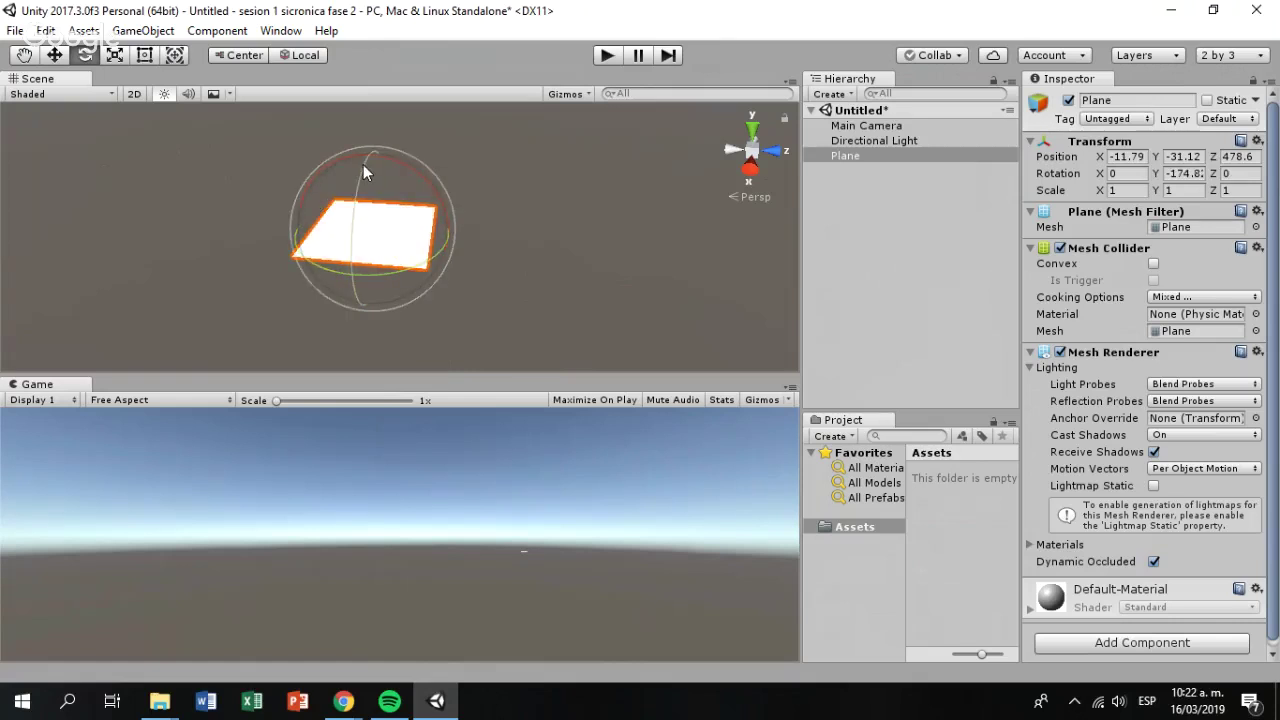
{"action": "left_click_drag", "start_coordinate": [363, 164], "coordinate": [497, 566]}
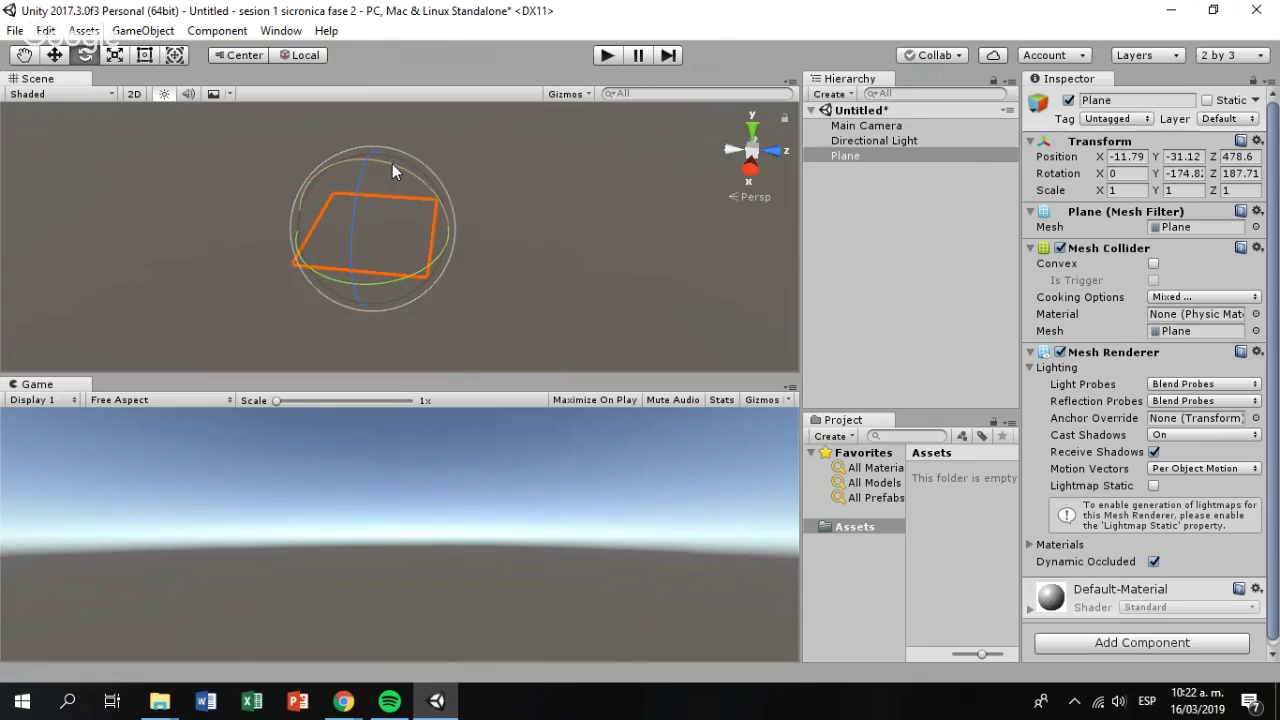
{"action": "left_click_drag", "start_coordinate": [392, 166], "coordinate": [413, 97]}
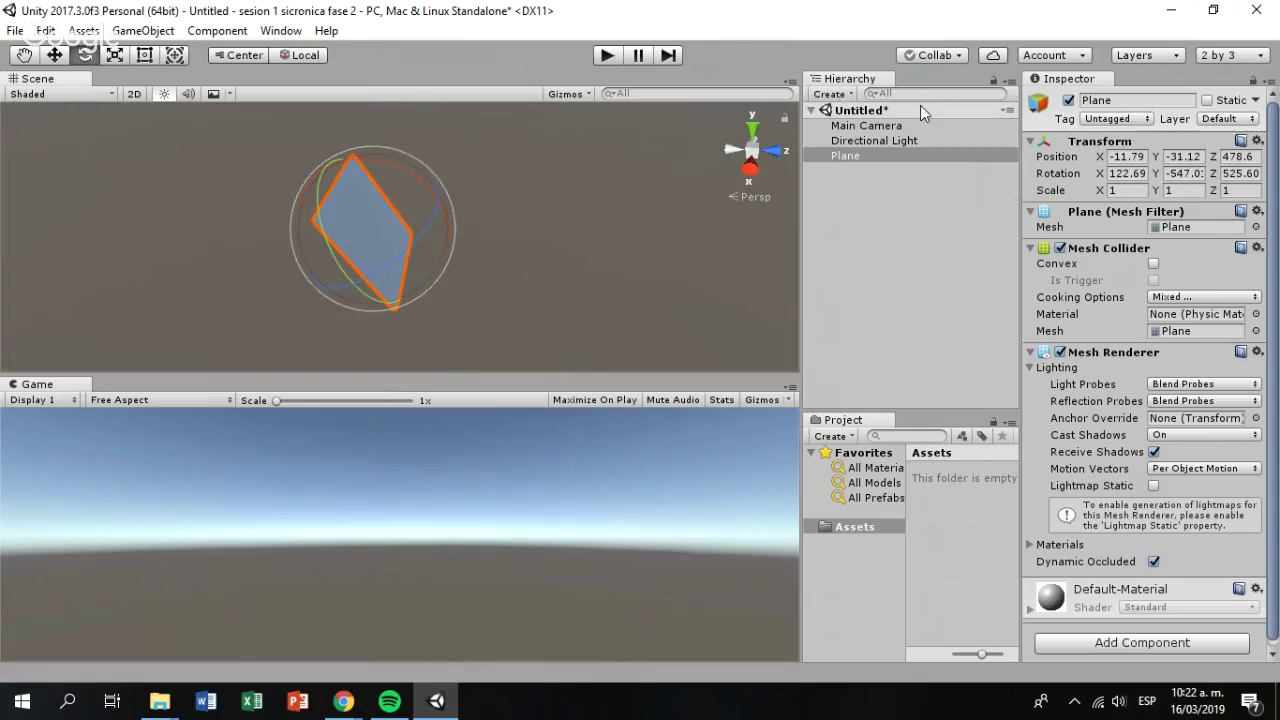
- Undo the plane's rotations and moves, continuing back past the cube's deletion
{"action": "key", "text": "ctrl+z"}
{"action": "key", "text": "ctrl+z"}
{"action": "key", "text": "ctrl+z"}
{"action": "key", "text": "ctrl+z"}
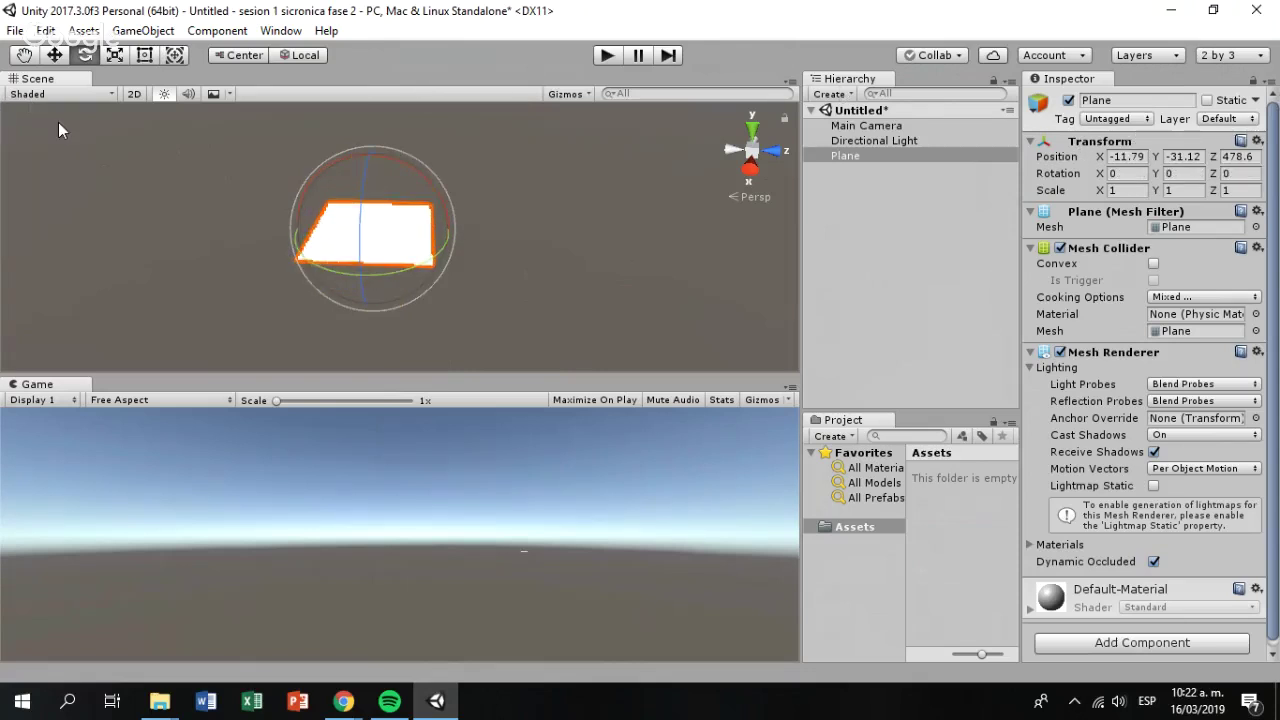
{"action": "key", "text": "ctrl+z"}
{"action": "key", "text": "ctrl+z"}
{"action": "key", "text": "ctrl+z"}
{"action": "key", "text": "ctrl+z"}
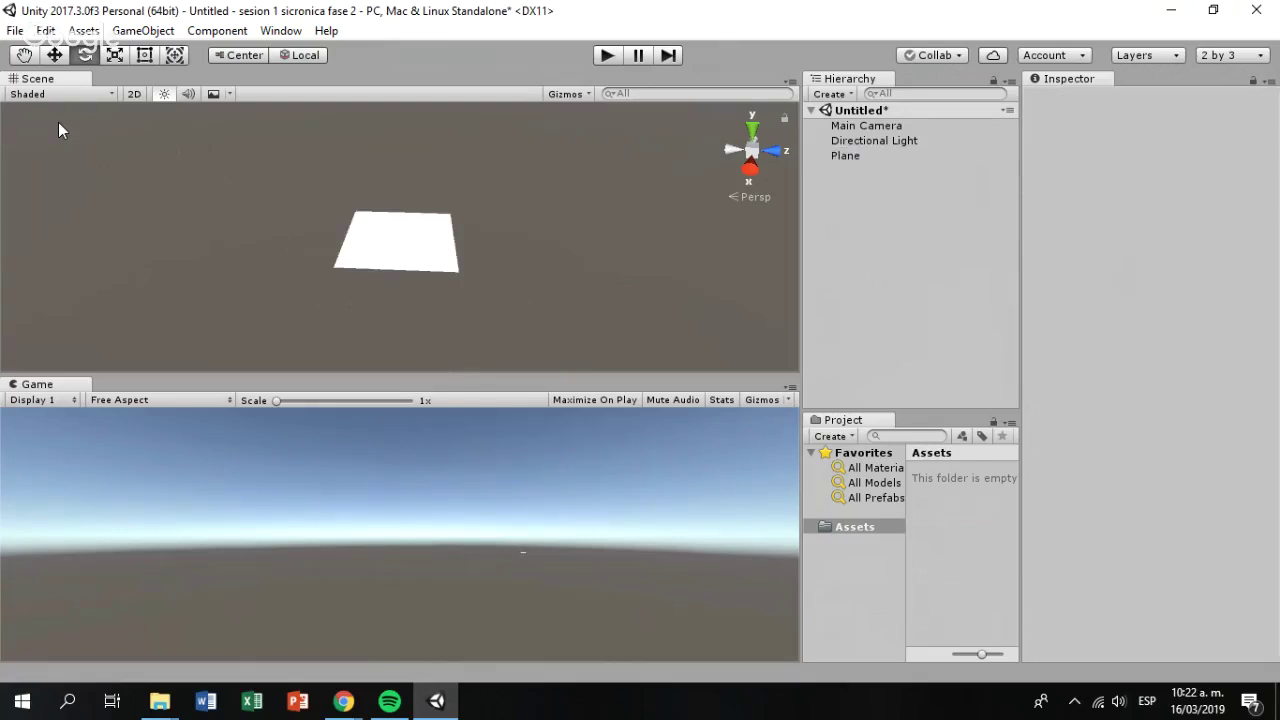
{"action": "key", "text": "ctrl+z"}
{"action": "key", "text": "ctrl+z"}
{"action": "key", "text": "ctrl+z"}
{"action": "key", "text": "ctrl+z"}
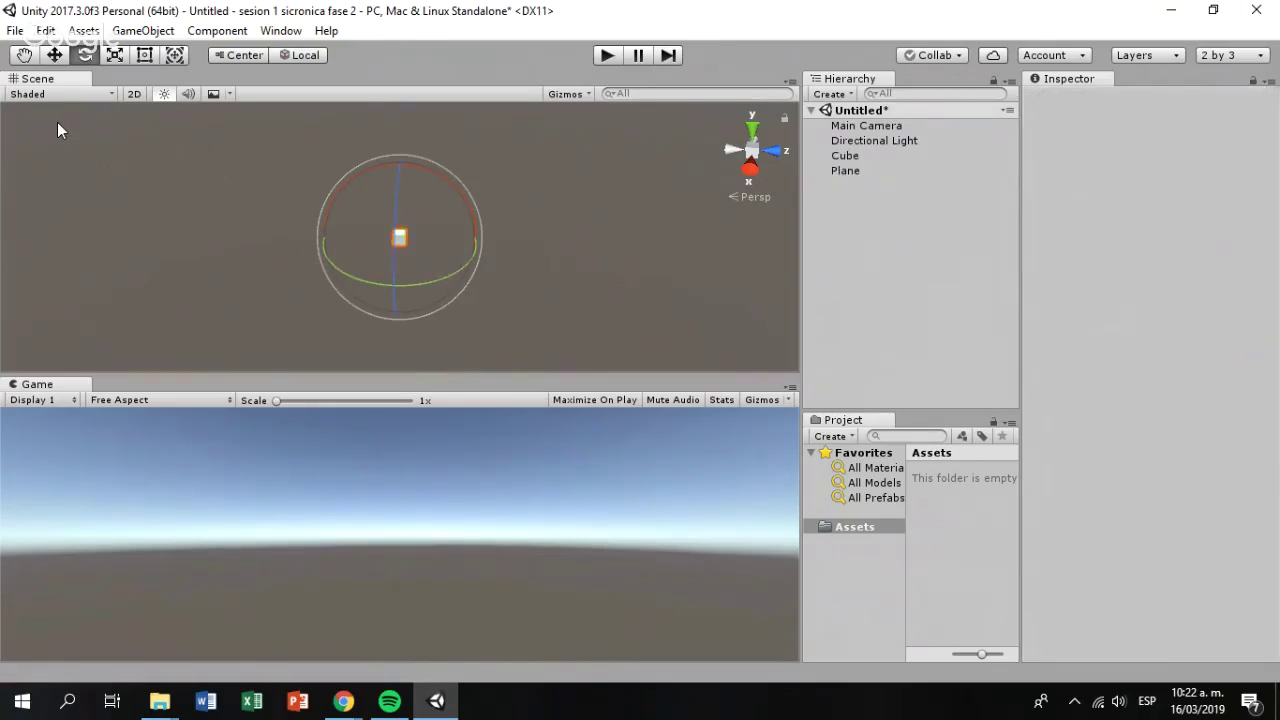
- Redo the cube's deletion and select the Plane in the Hierarchy
{"action": "key", "text": "ctrl+y"}
{"action": "key", "text": "ctrl+y"}
{"action": "key", "text": "ctrl+y"}
{"action": "key", "text": "ctrl+y"}
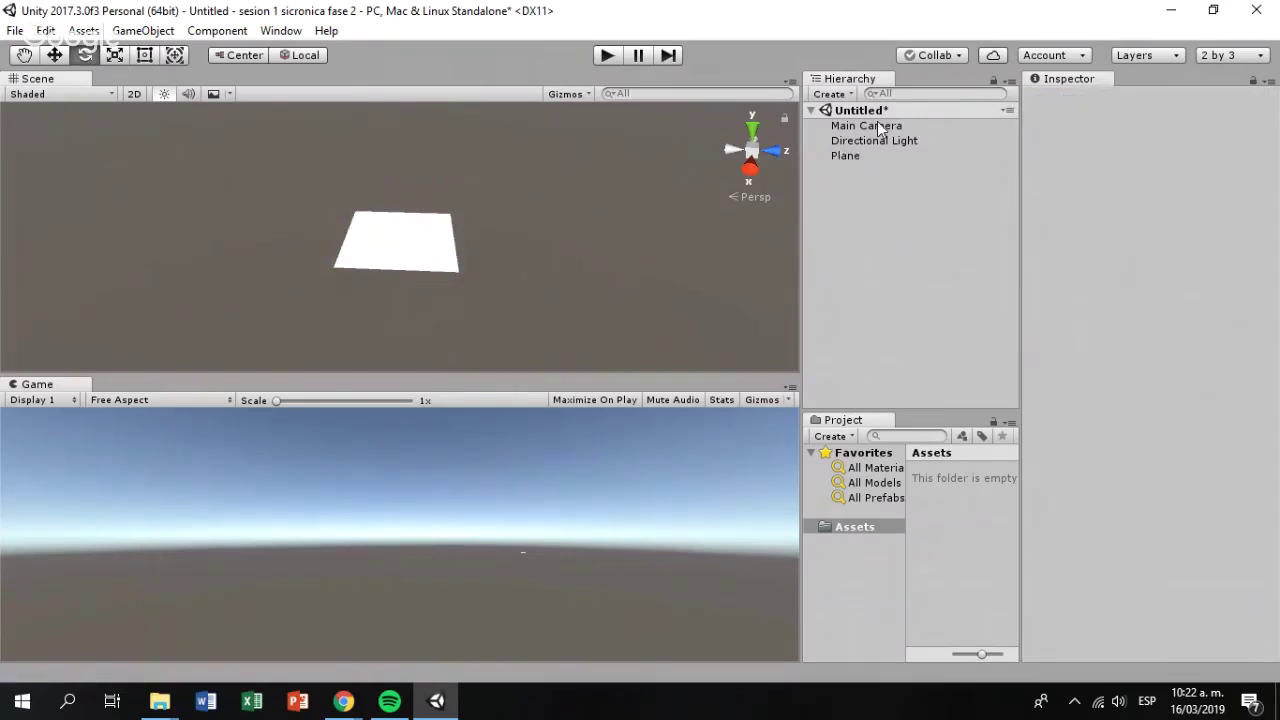
{"action": "left_click", "coordinate": [845, 156]}
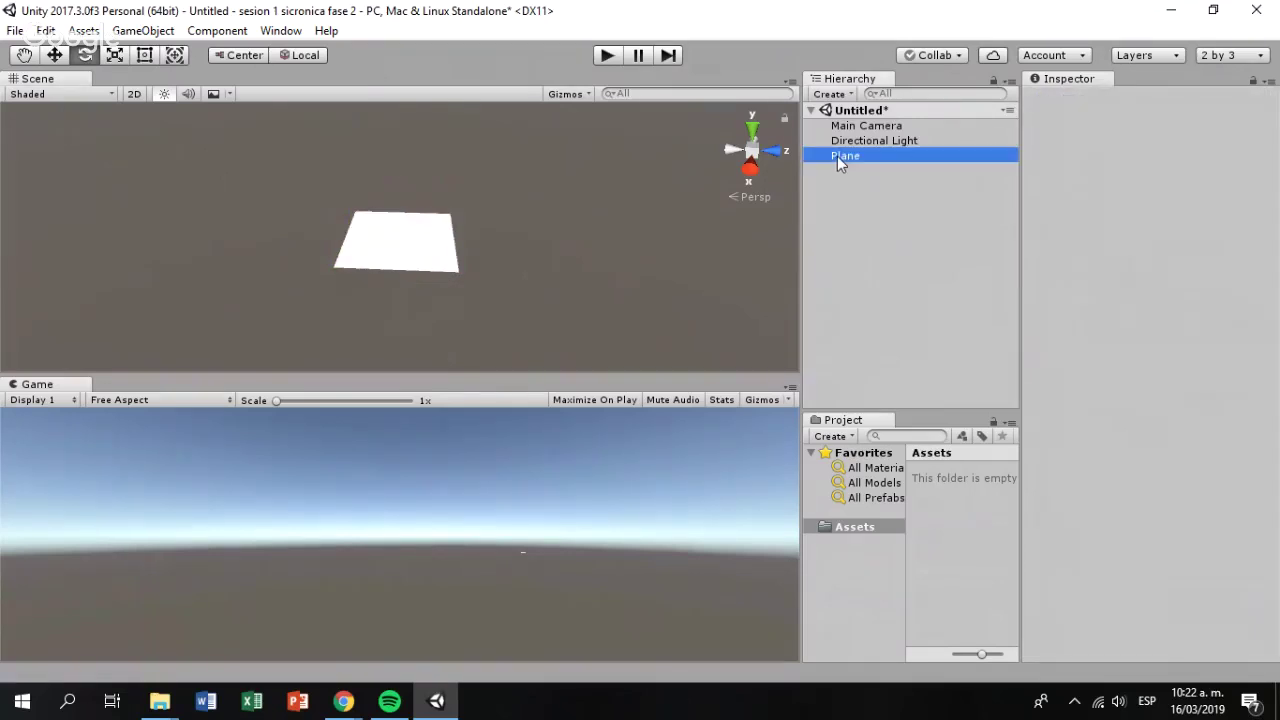
- Try the Scale tool on the plane, enlarging it uniformly to about 1.359, and undo the scaling
{"action": "left_click", "coordinate": [115, 56]}
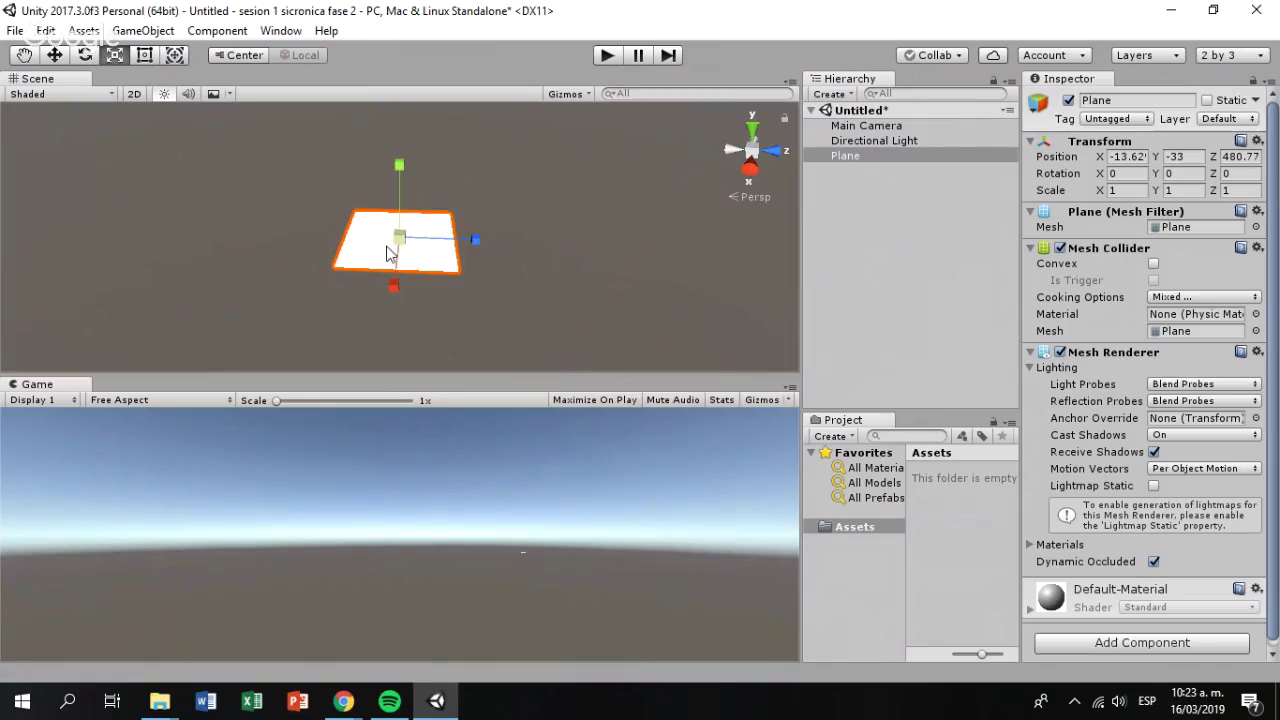
{"action": "left_click_drag", "start_coordinate": [400, 240], "coordinate": [443, 234]}
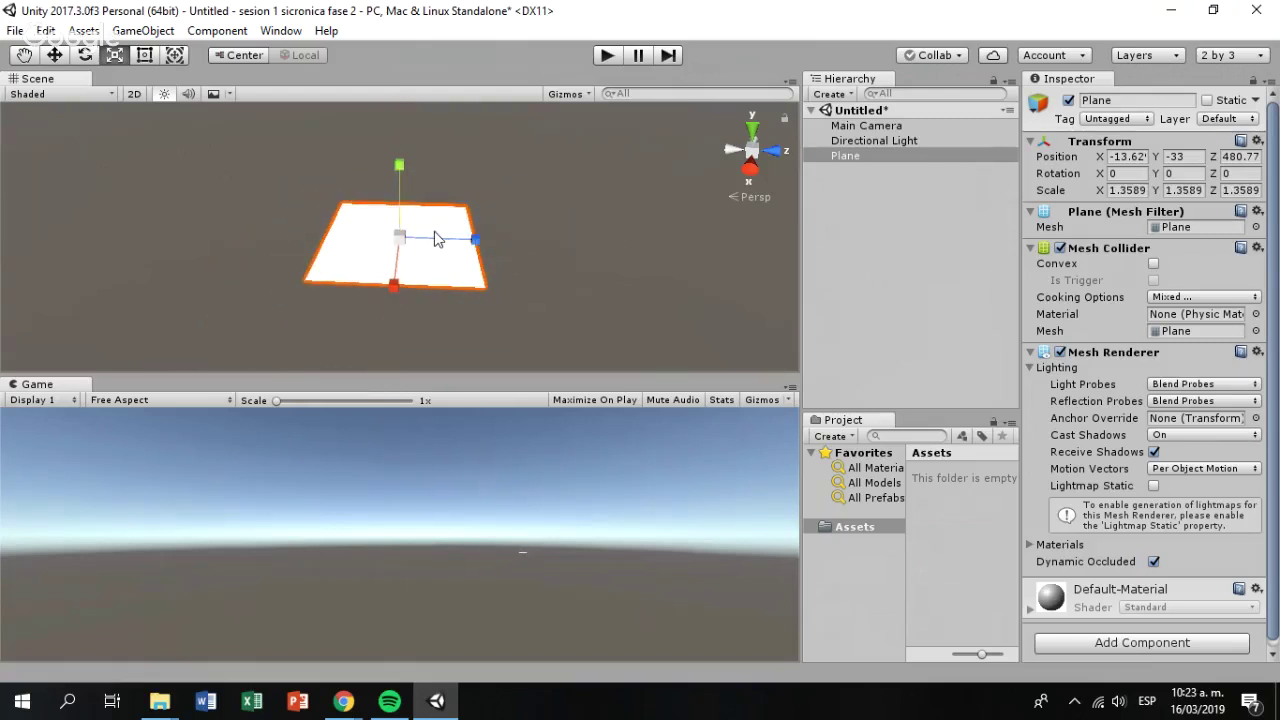
{"action": "key", "text": "ctrl+z"}
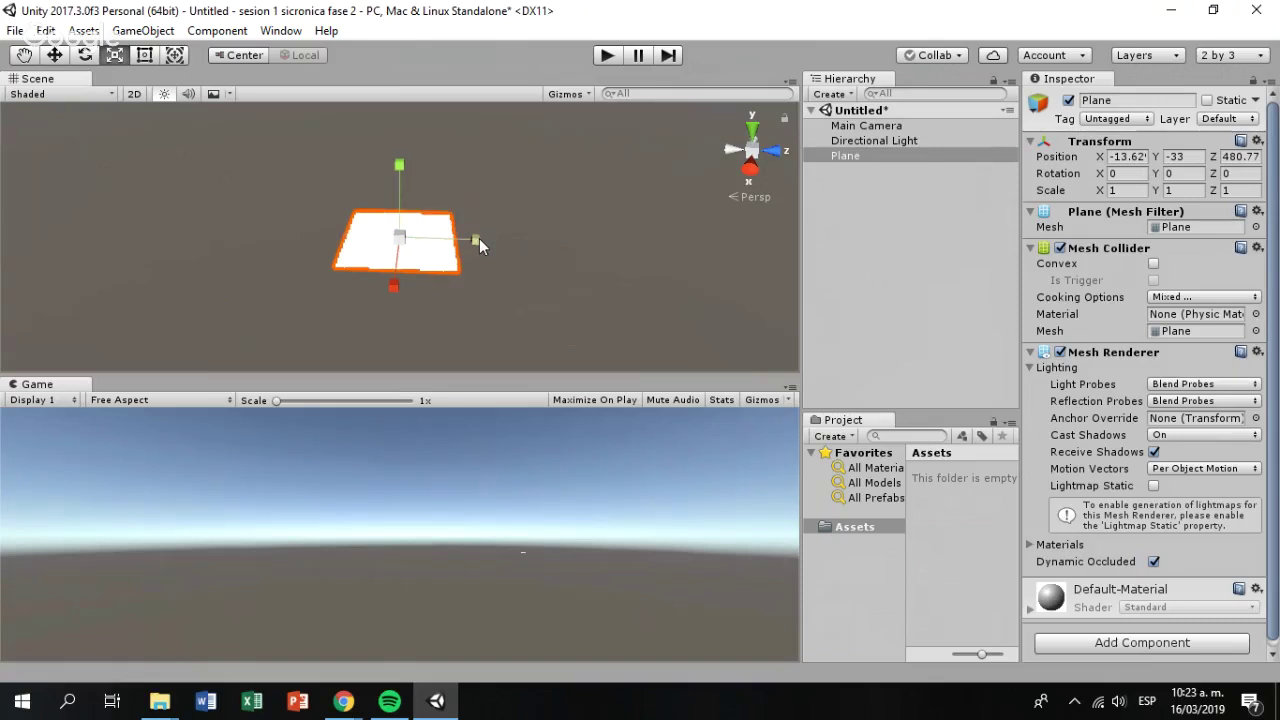
- Scale the plane along single axes to about 1.386 in Z and about 1.98 in X
{"action": "left_click_drag", "start_coordinate": [479, 245], "coordinate": [427, 250]}
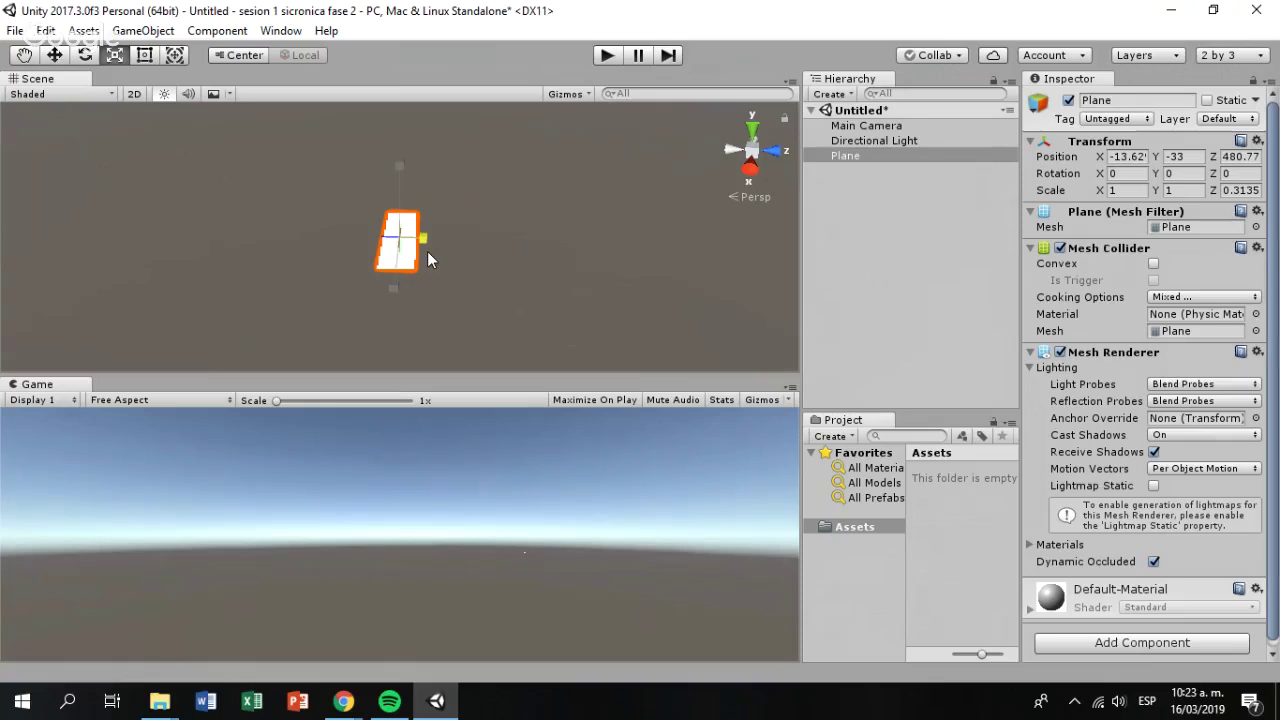
{"action": "left_click_drag", "start_coordinate": [427, 251], "coordinate": [502, 276]}
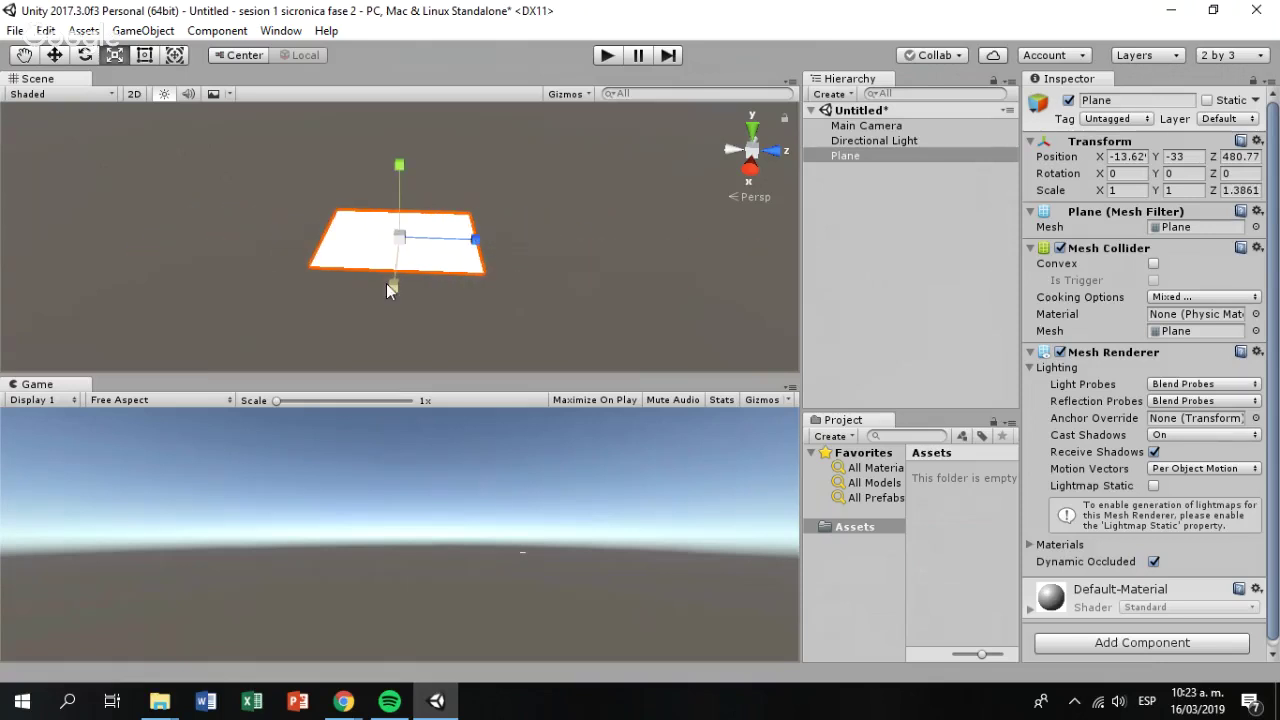
{"action": "left_click_drag", "start_coordinate": [391, 286], "coordinate": [376, 342]}
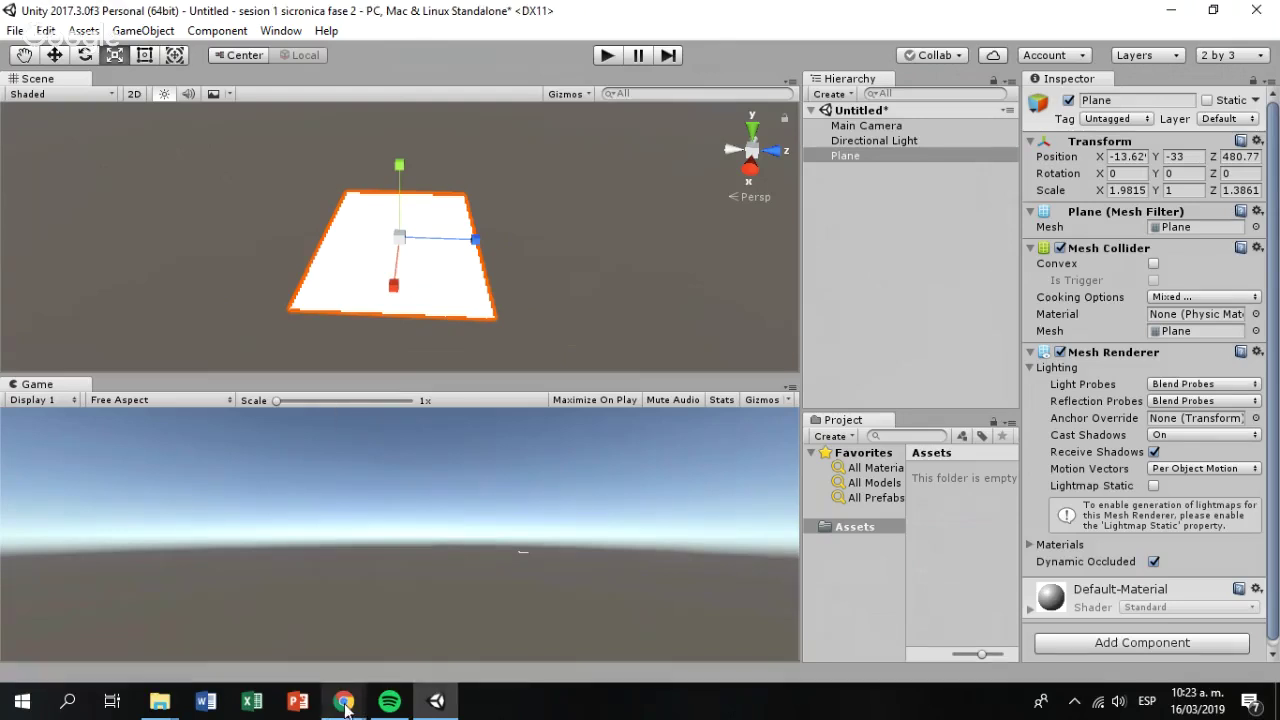
- Switch to the YouTube live stream in Chrome, check its chat for questions, and return to Unity
{"action": "mouse_move", "coordinate": [344, 703]}
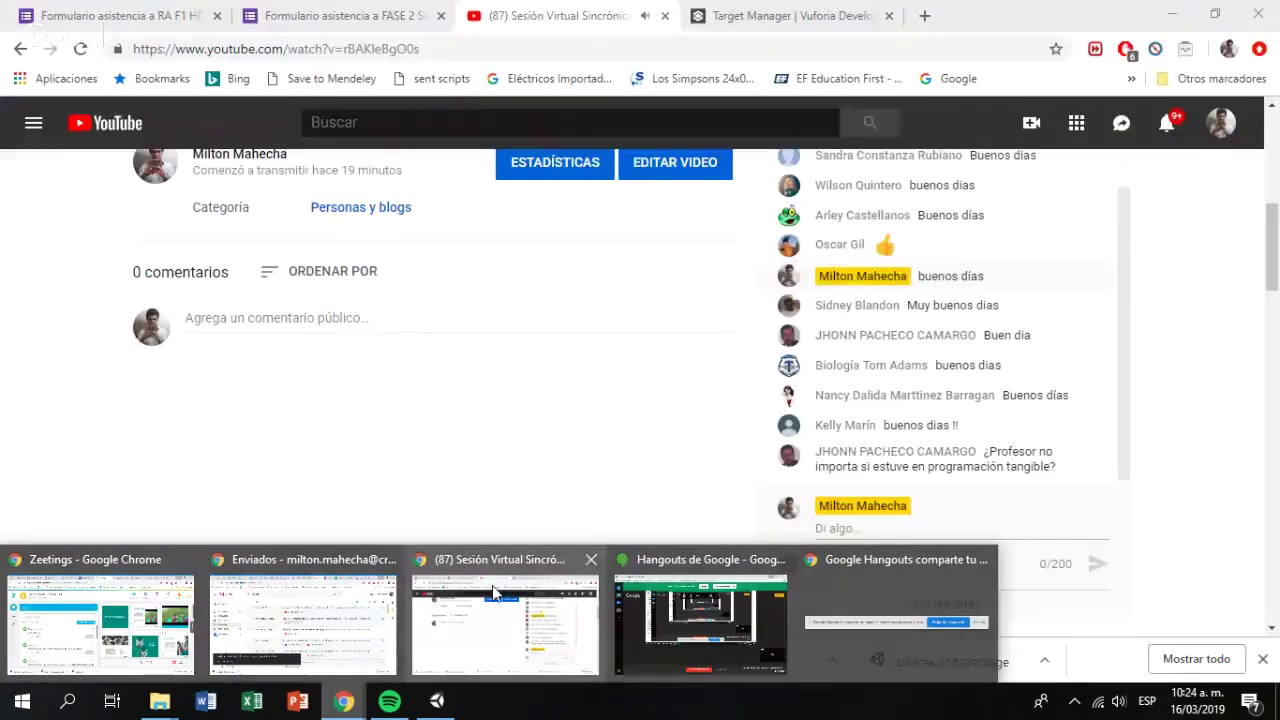
{"action": "left_click", "coordinate": [512, 628]}
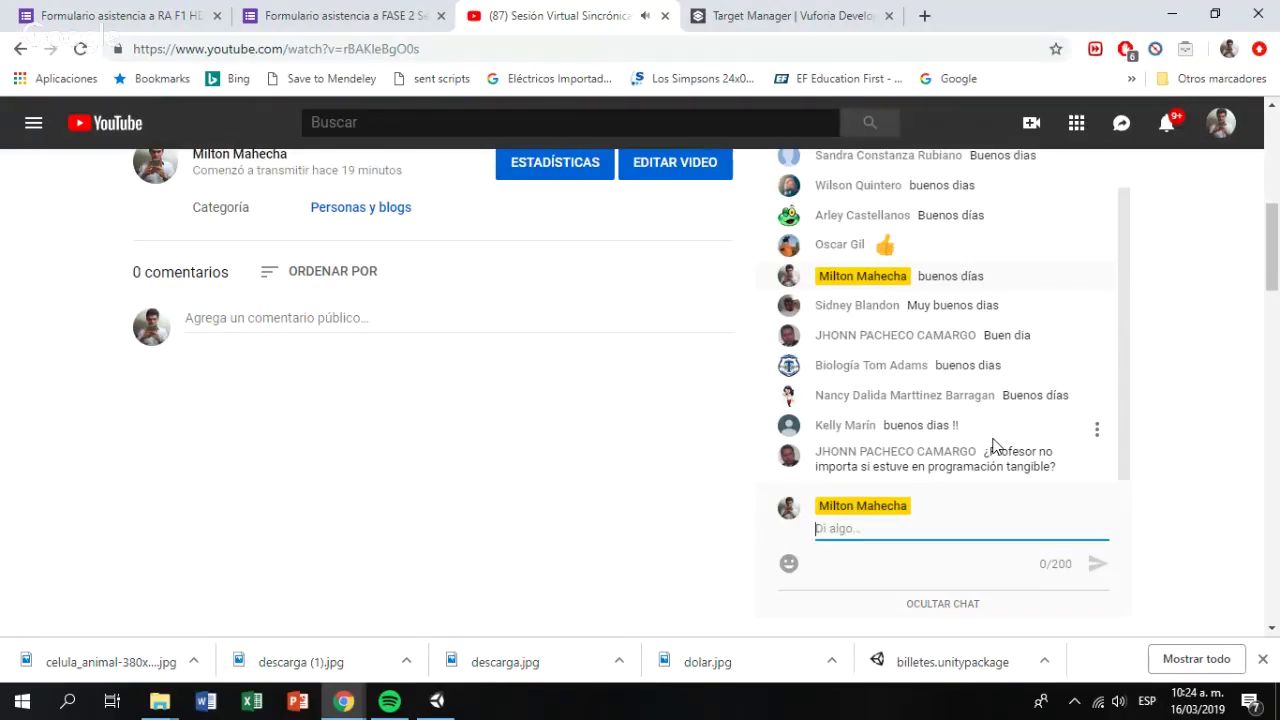
{"action": "scroll", "coordinate": [993, 438], "scroll_direction": "up", "scroll_amount": 1}
{"action": "scroll", "coordinate": [424, 262], "scroll_direction": "up", "scroll_amount": 1}
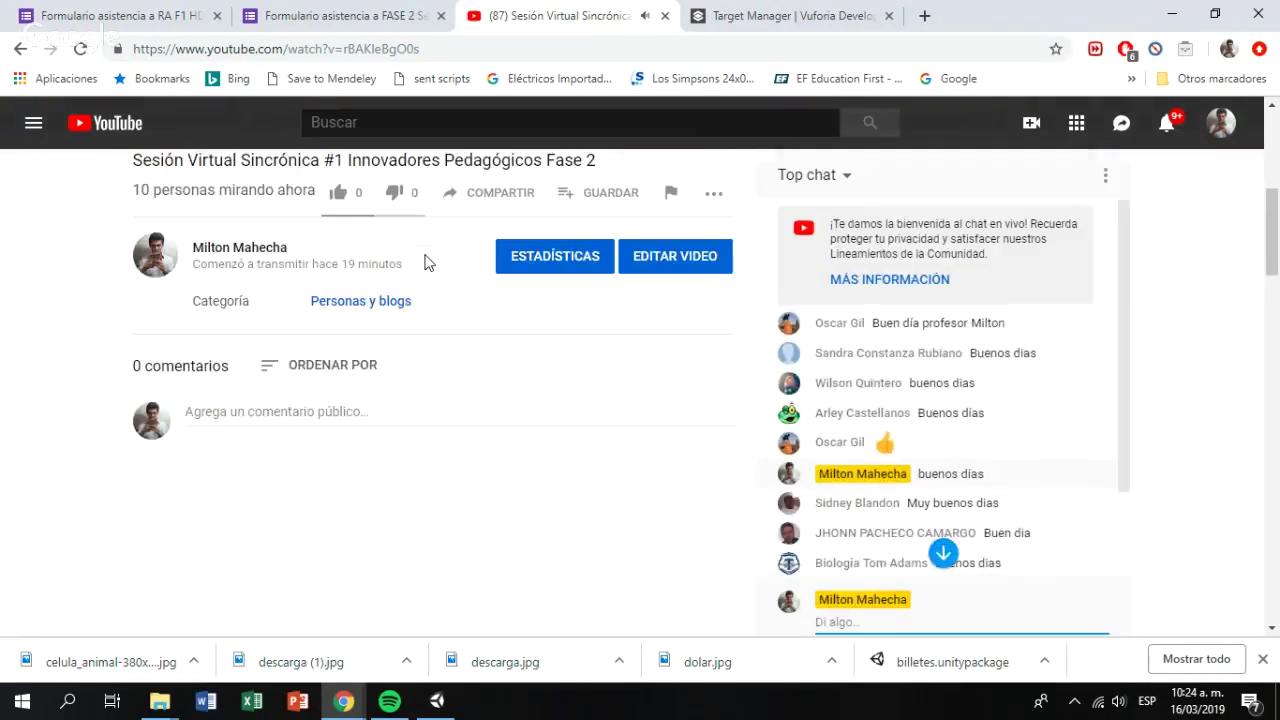
{"action": "scroll", "coordinate": [424, 262], "scroll_direction": "up", "scroll_amount": 2}
{"action": "scroll", "coordinate": [424, 257], "scroll_direction": "down", "scroll_amount": 4}
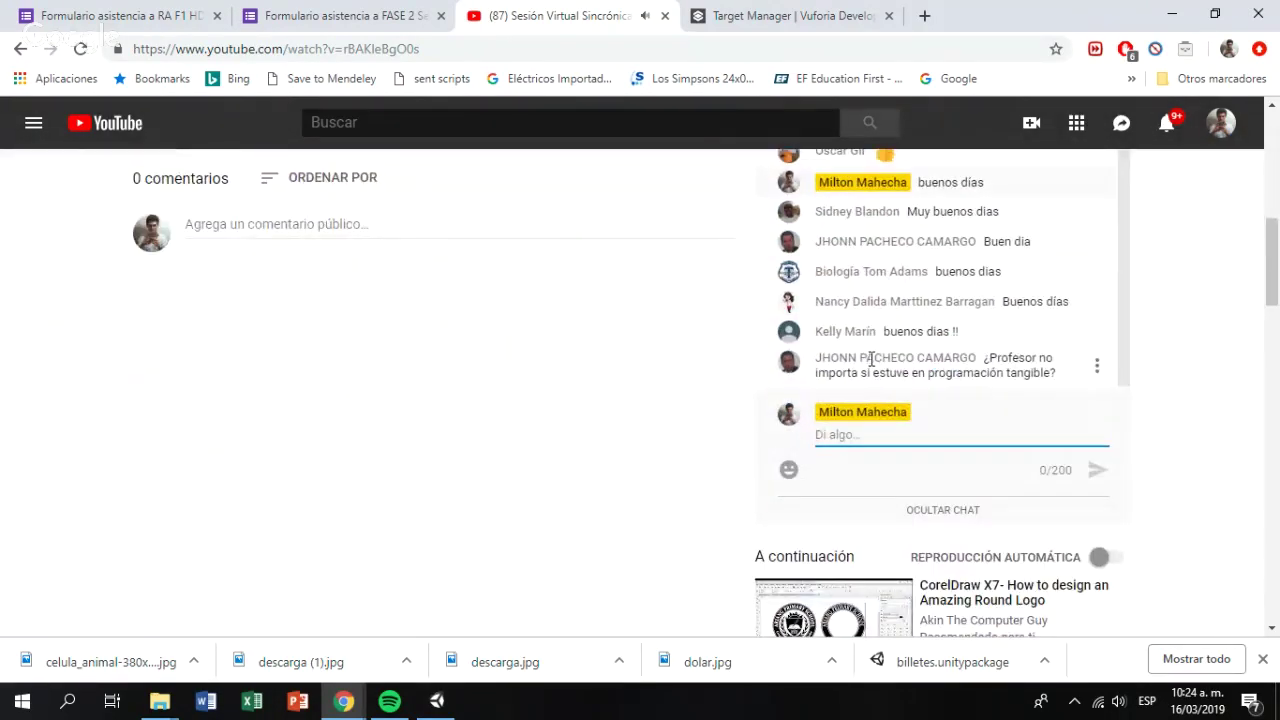
{"action": "left_click", "coordinate": [440, 700]}
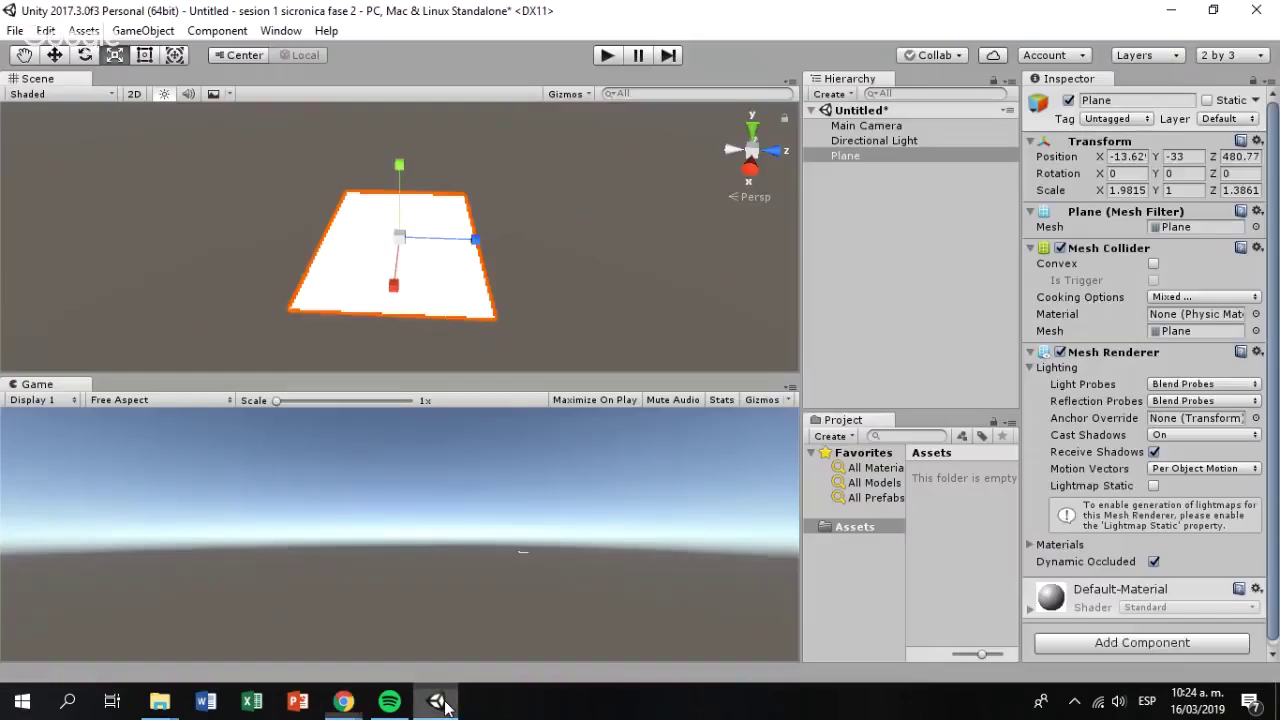
- Examine the properties of the Plane, Directional Light and Main Camera by selecting each object in turn
{"action": "left_click", "coordinate": [872, 266]}
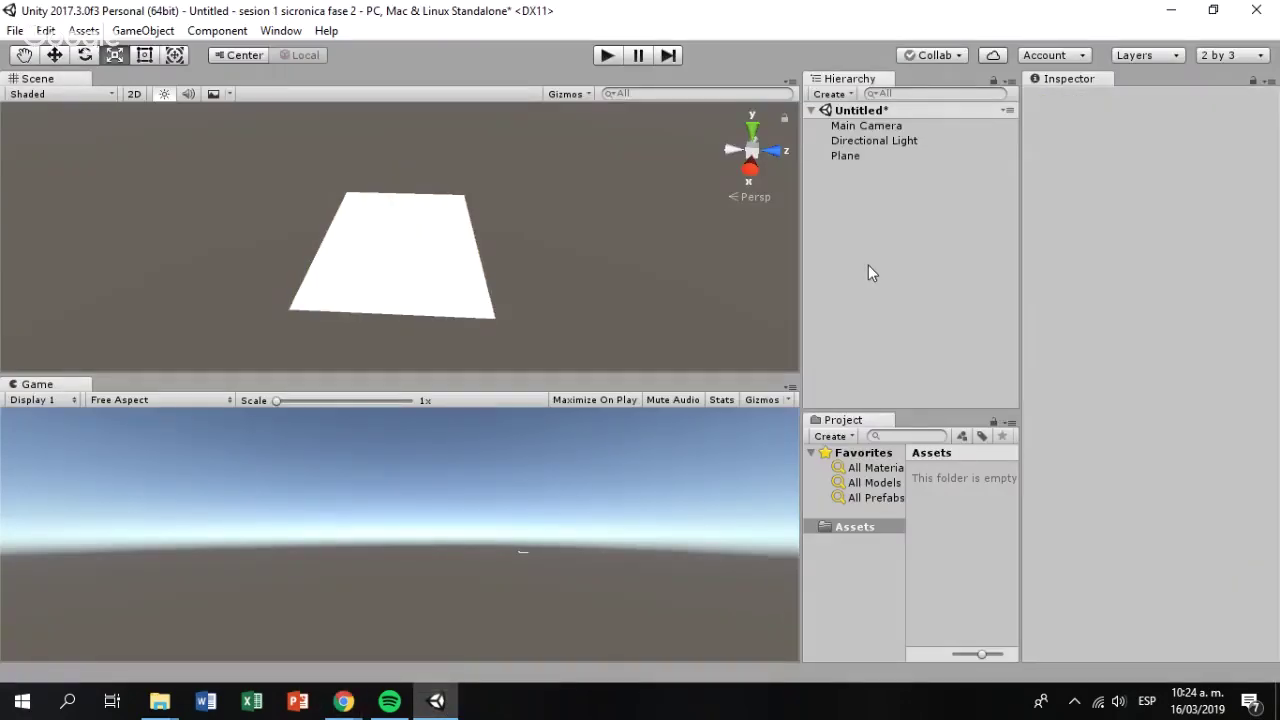
{"action": "left_click", "coordinate": [815, 156]}
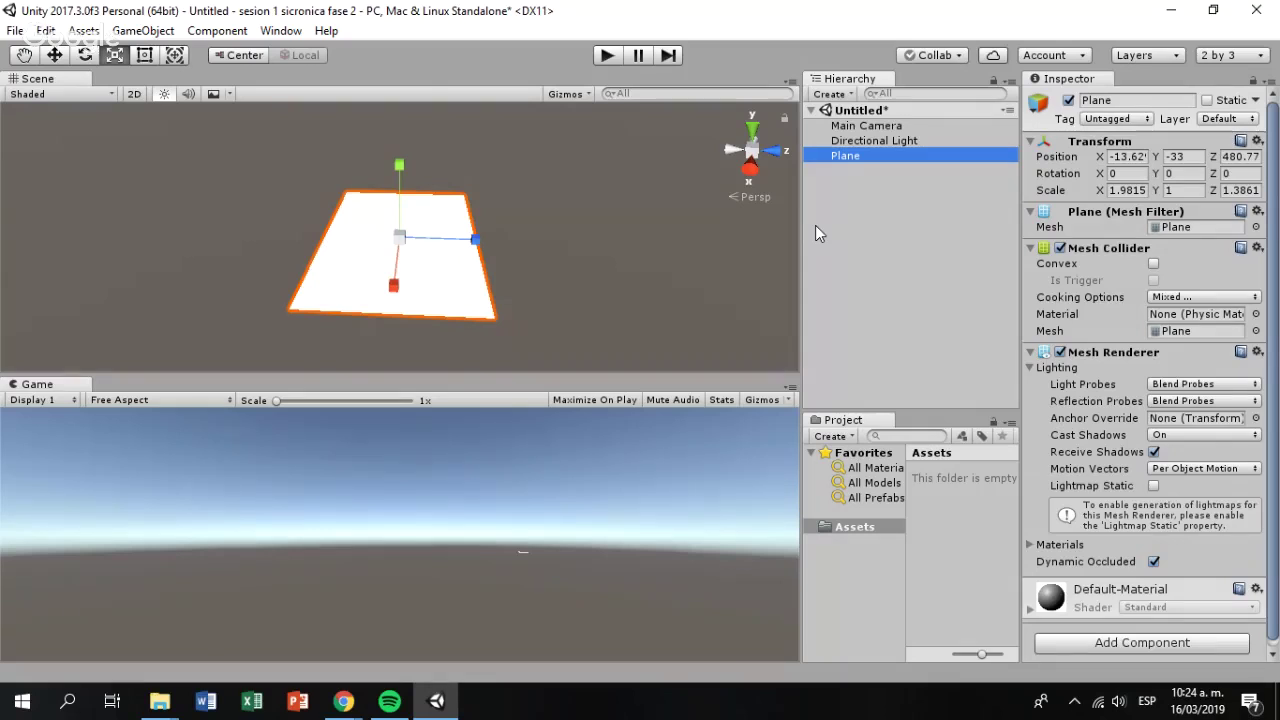
{"action": "left_click", "coordinate": [906, 231]}
{"action": "left_click", "coordinate": [851, 159]}
{"action": "left_click", "coordinate": [869, 141]}
{"action": "left_click", "coordinate": [869, 124]}
{"action": "left_click", "coordinate": [866, 141]}
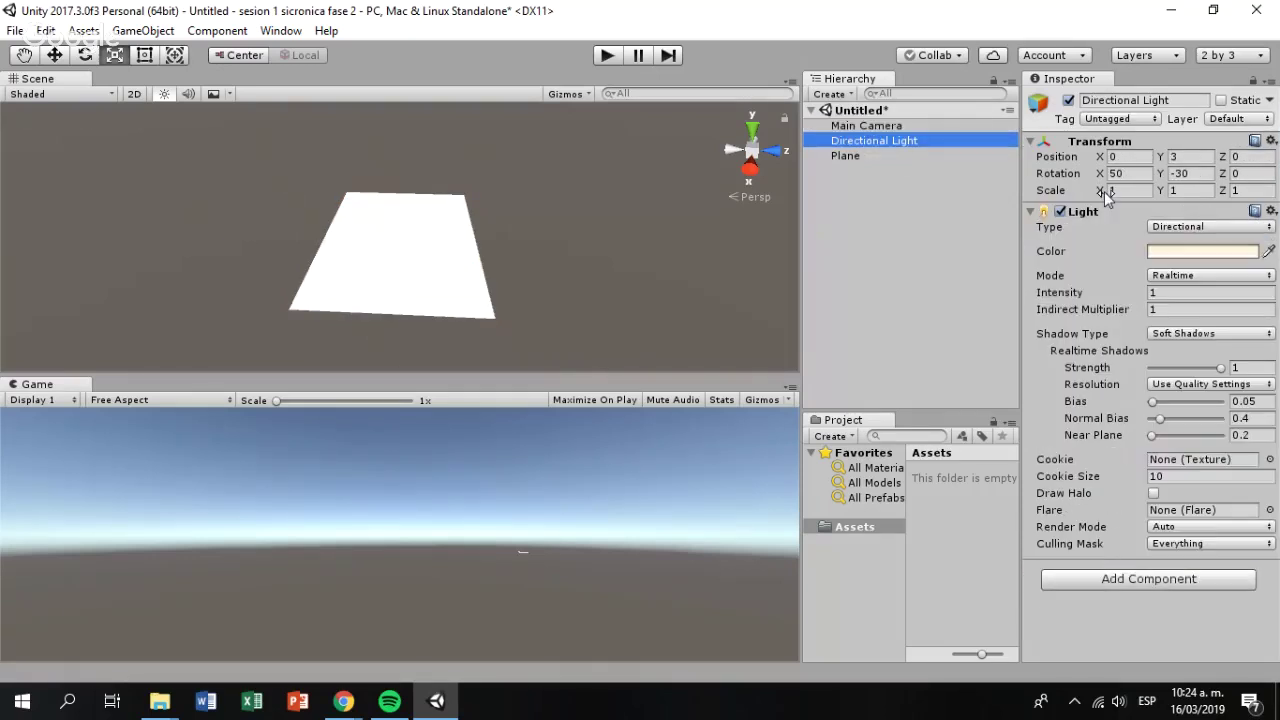
{"action": "left_click", "coordinate": [866, 125]}
{"action": "left_click", "coordinate": [868, 141]}
{"action": "left_click", "coordinate": [845, 156]}
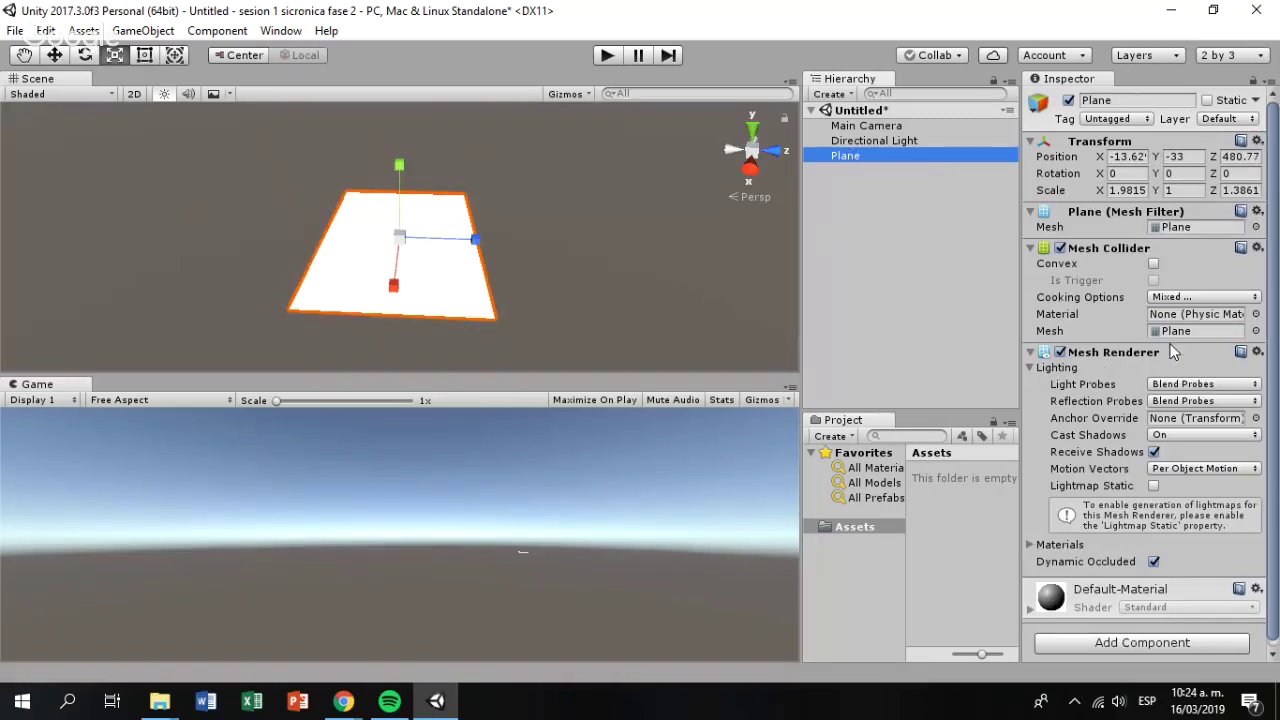
{"action": "left_click", "coordinate": [940, 141]}
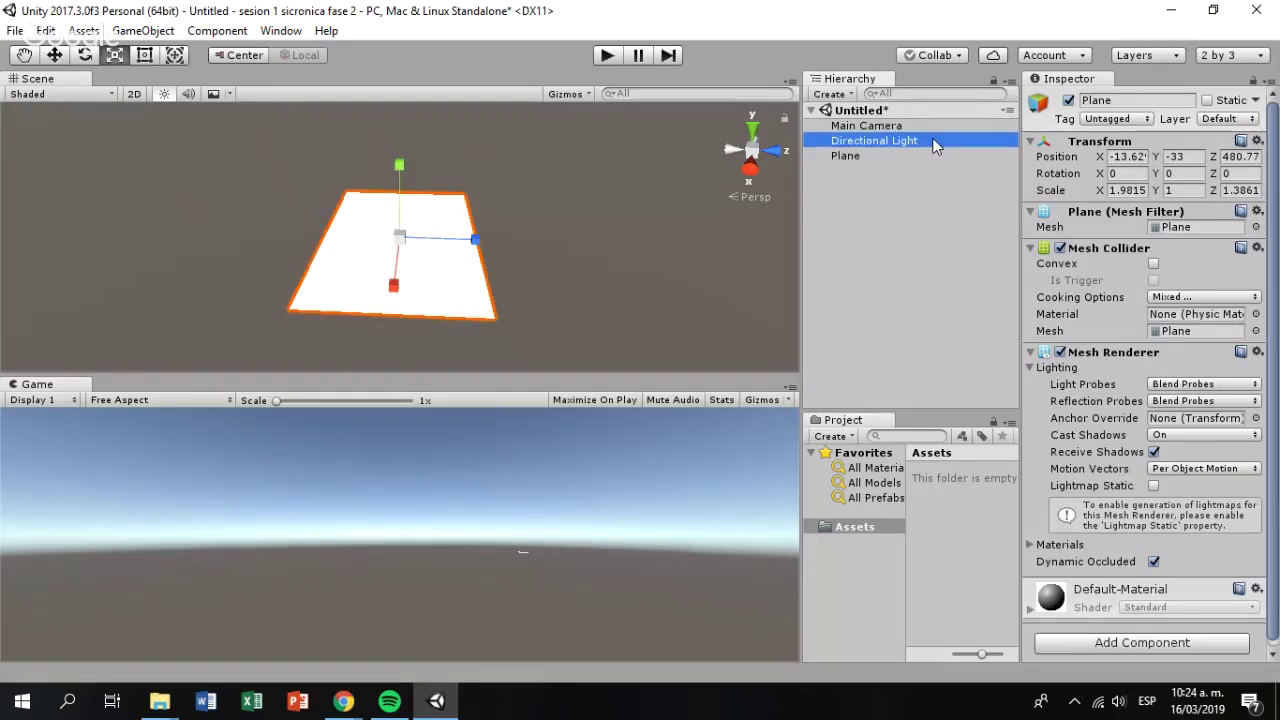
{"action": "left_click", "coordinate": [922, 123]}
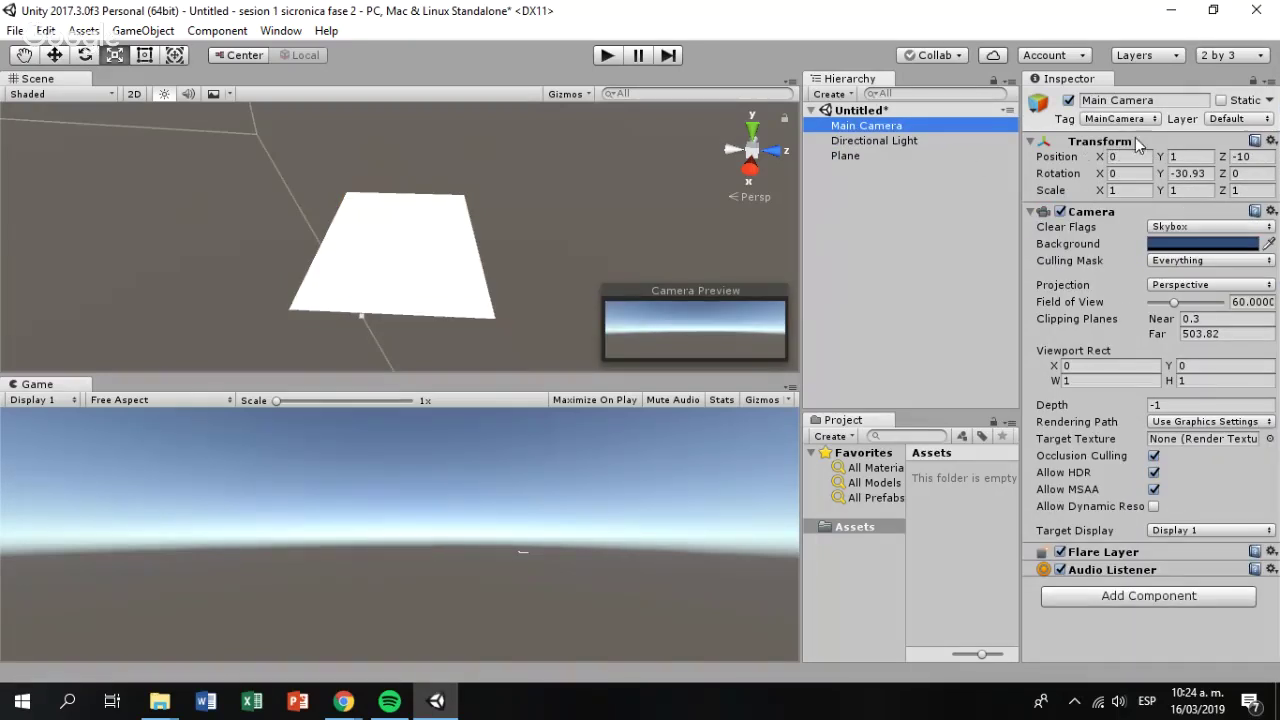
{"action": "left_click", "coordinate": [902, 146]}
- Set the Plane's position to X 0, Y 0, Z 0 and frame it in the Scene view
{"action": "left_click", "coordinate": [872, 154]}
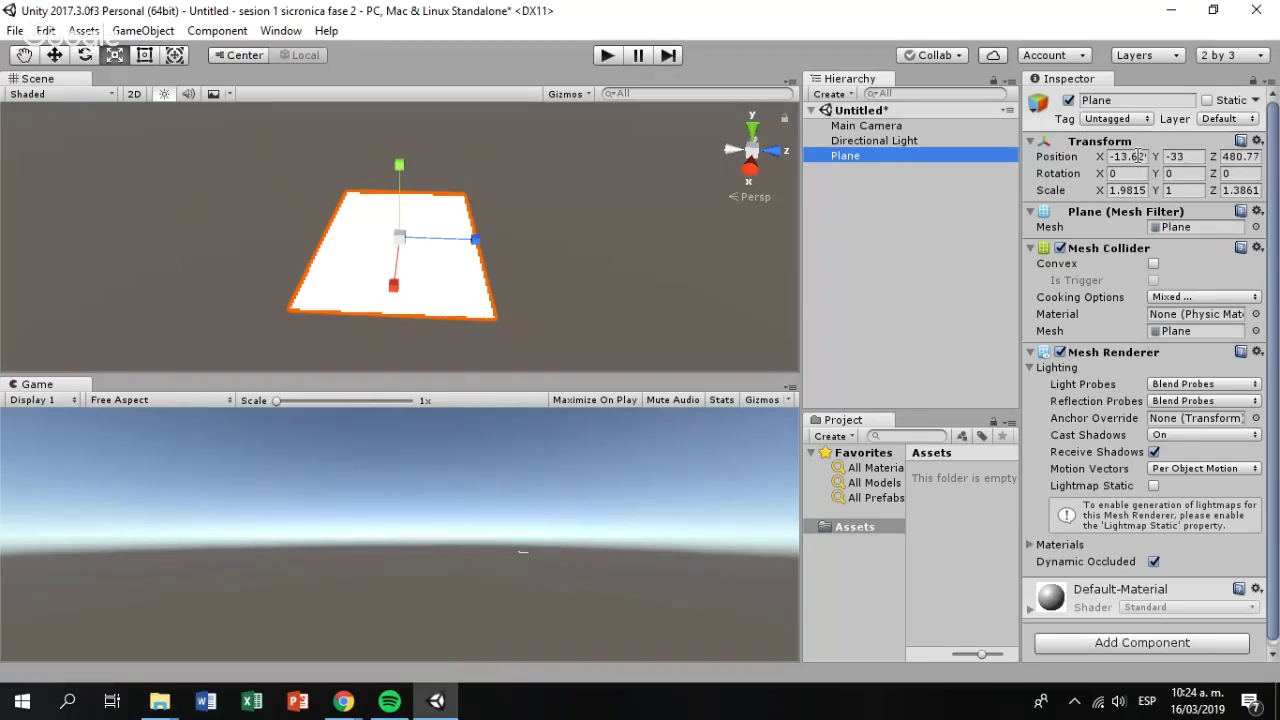
{"action": "left_click", "coordinate": [1122, 157]}
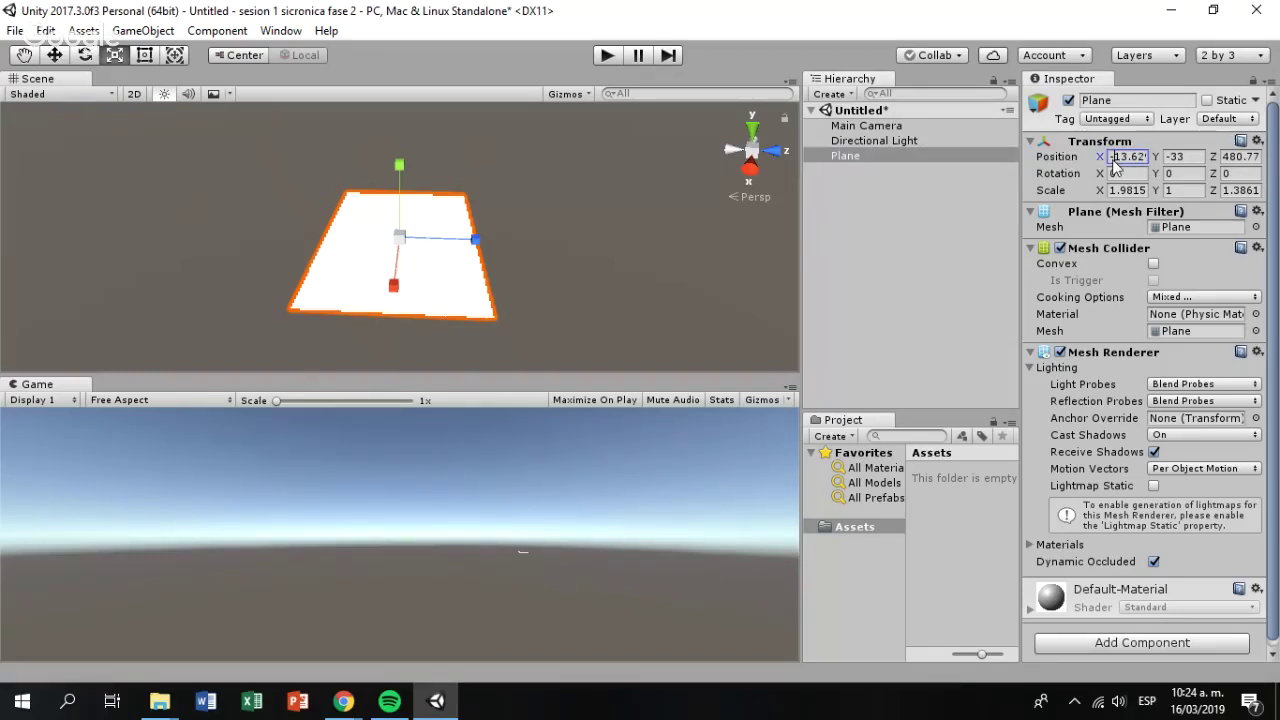
{"action": "type", "text": "0"}
{"action": "left_click", "coordinate": [1178, 157]}
{"action": "type", "text": "0"}
{"action": "key", "text": "Tab"}
{"action": "type", "text": "0"}
{"action": "left_click", "coordinate": [875, 153]}
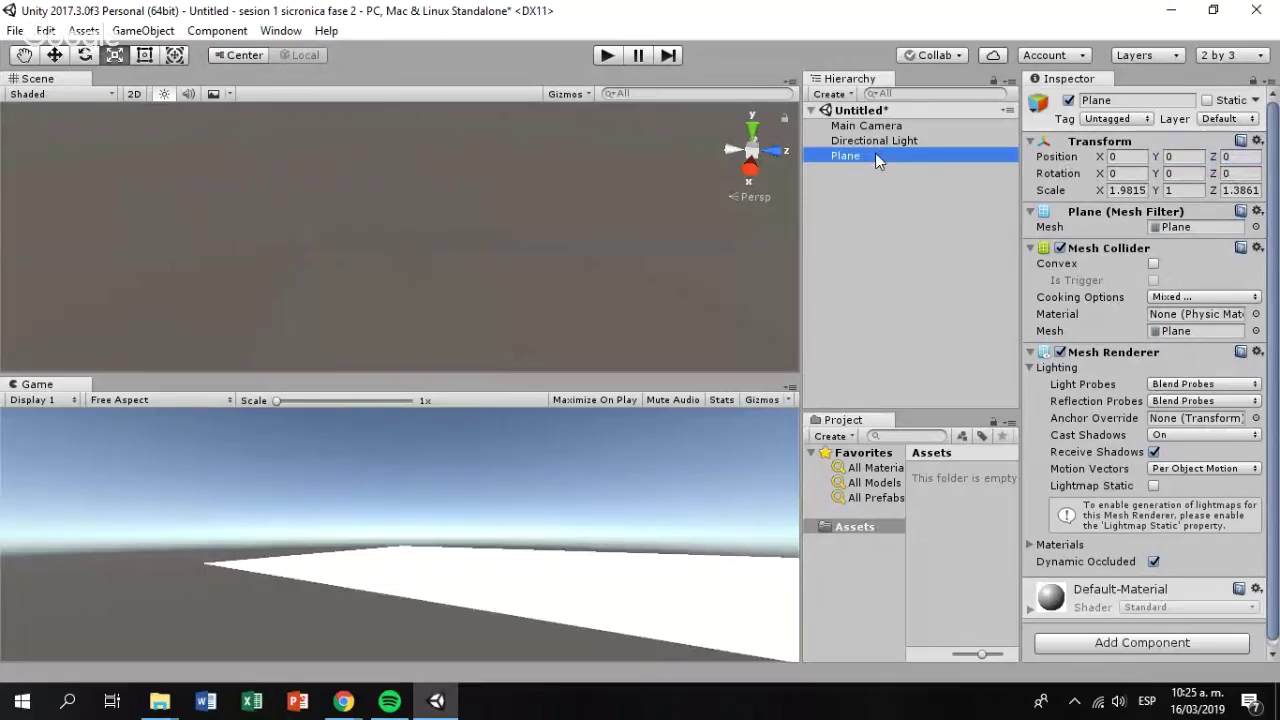
{"action": "key", "text": "f"}
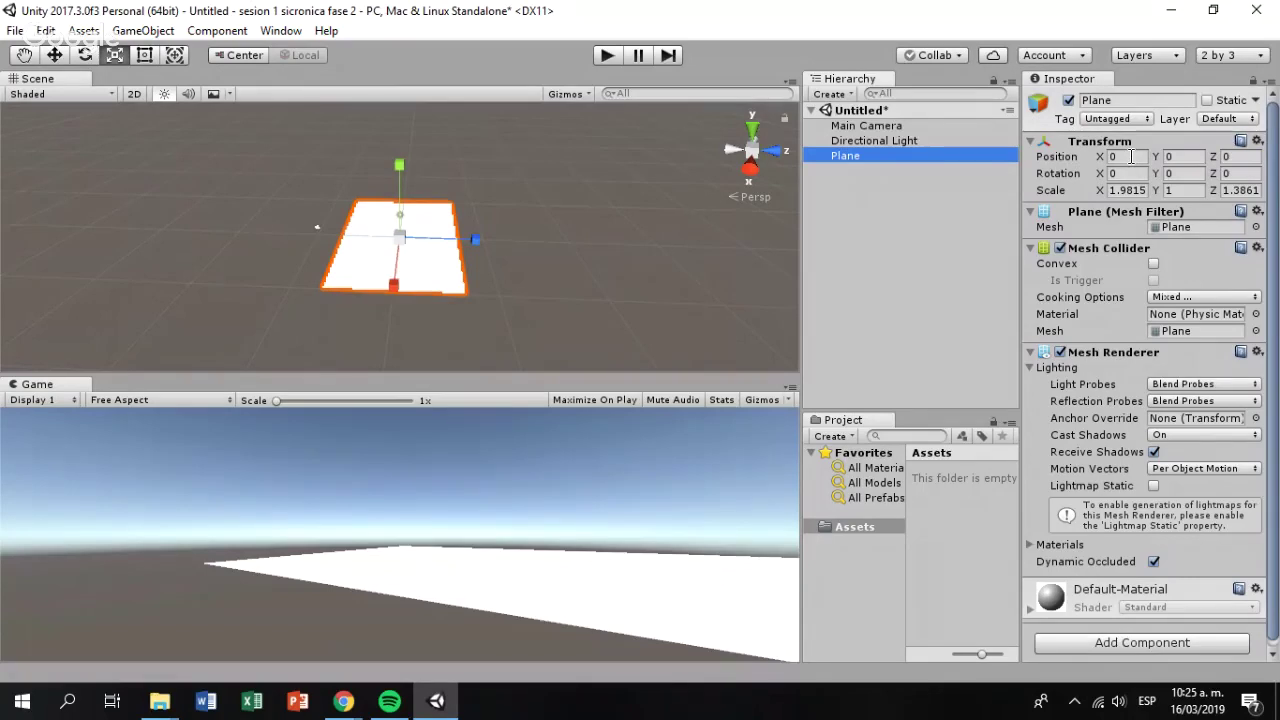
- Rename the Plane object as suelo
{"action": "left_click", "coordinate": [858, 157]}
{"action": "right_click", "coordinate": [856, 152]}
{"action": "left_click", "coordinate": [845, 194]}
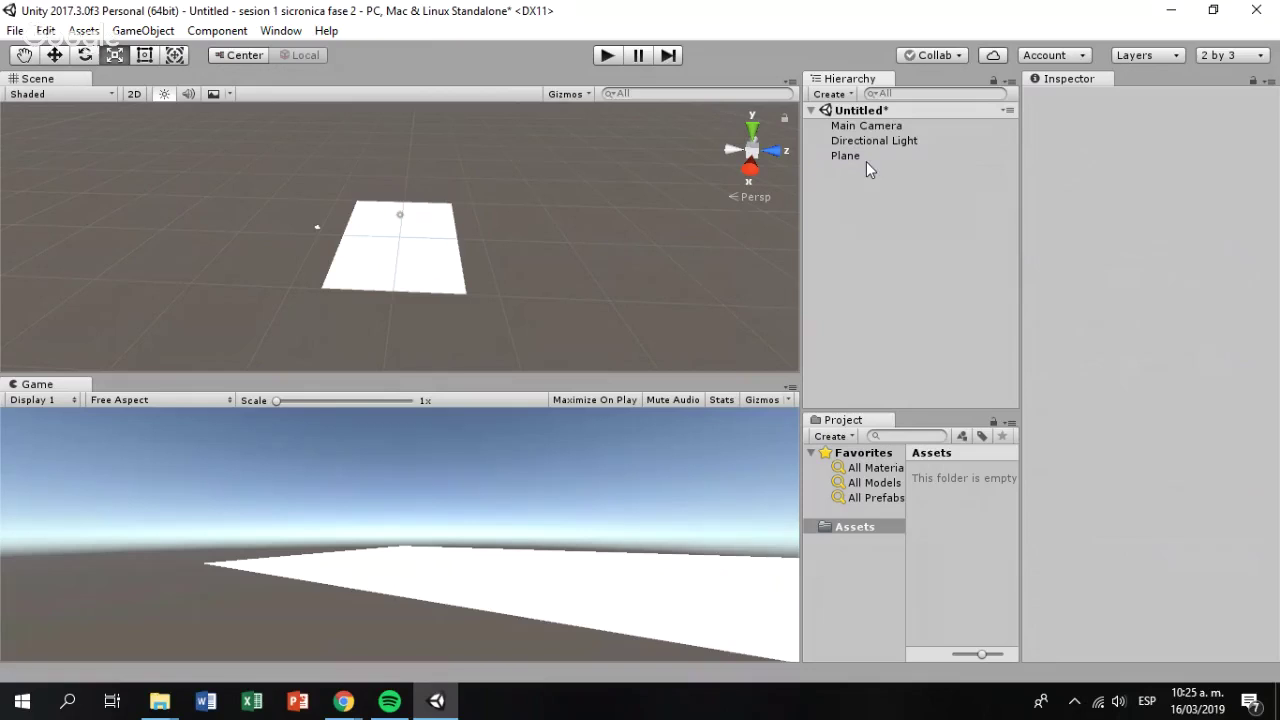
{"action": "right_click", "coordinate": [869, 154]}
{"action": "left_click", "coordinate": [931, 215]}
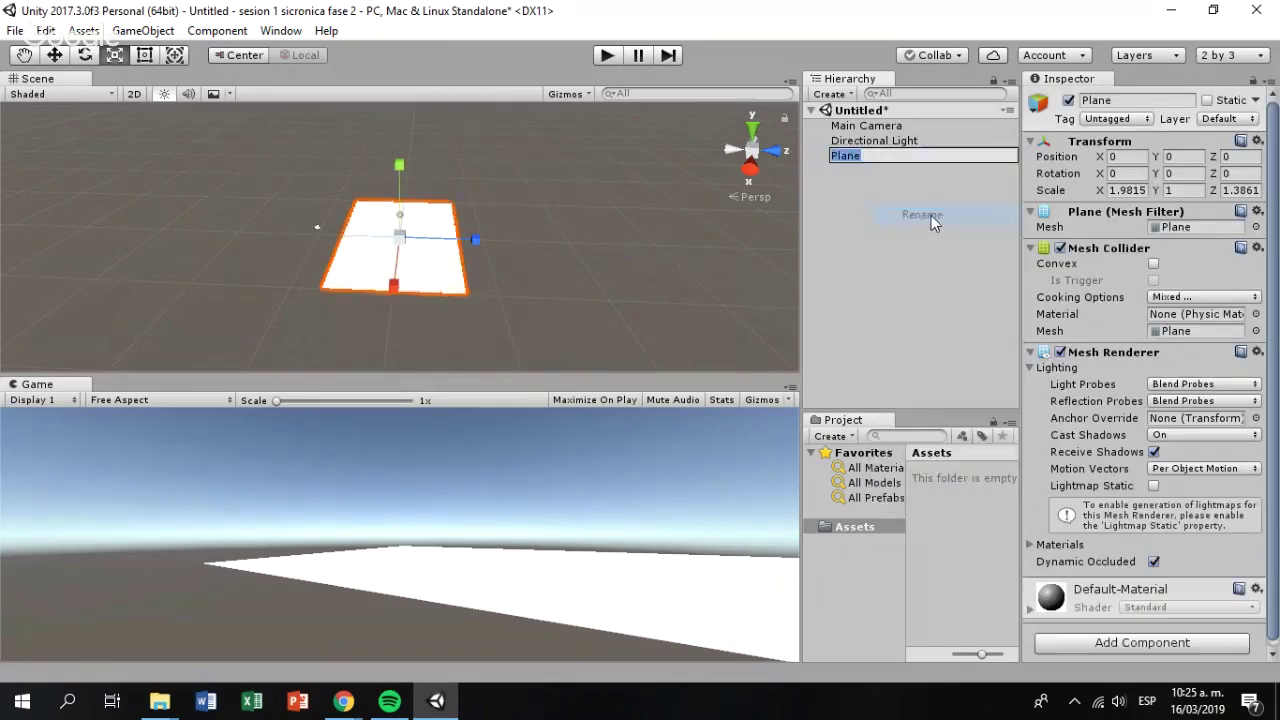
{"action": "type", "text": "suelo"}
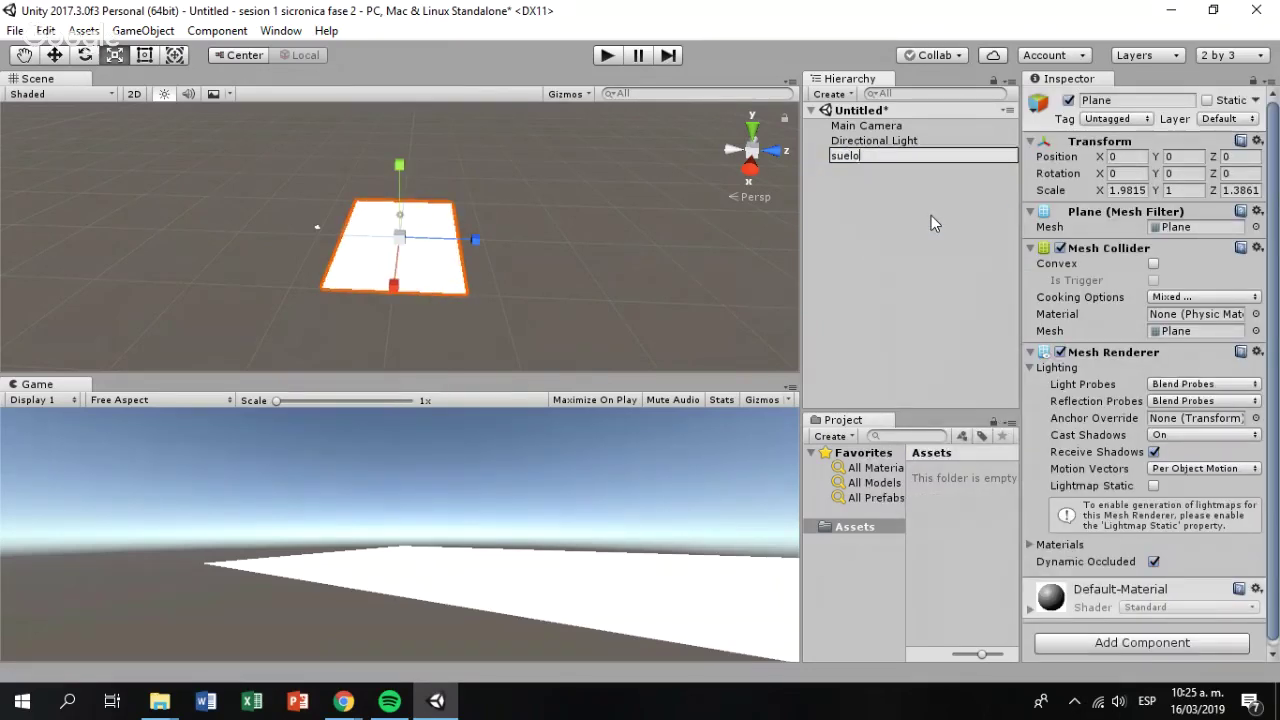
{"action": "key", "text": "Return"}
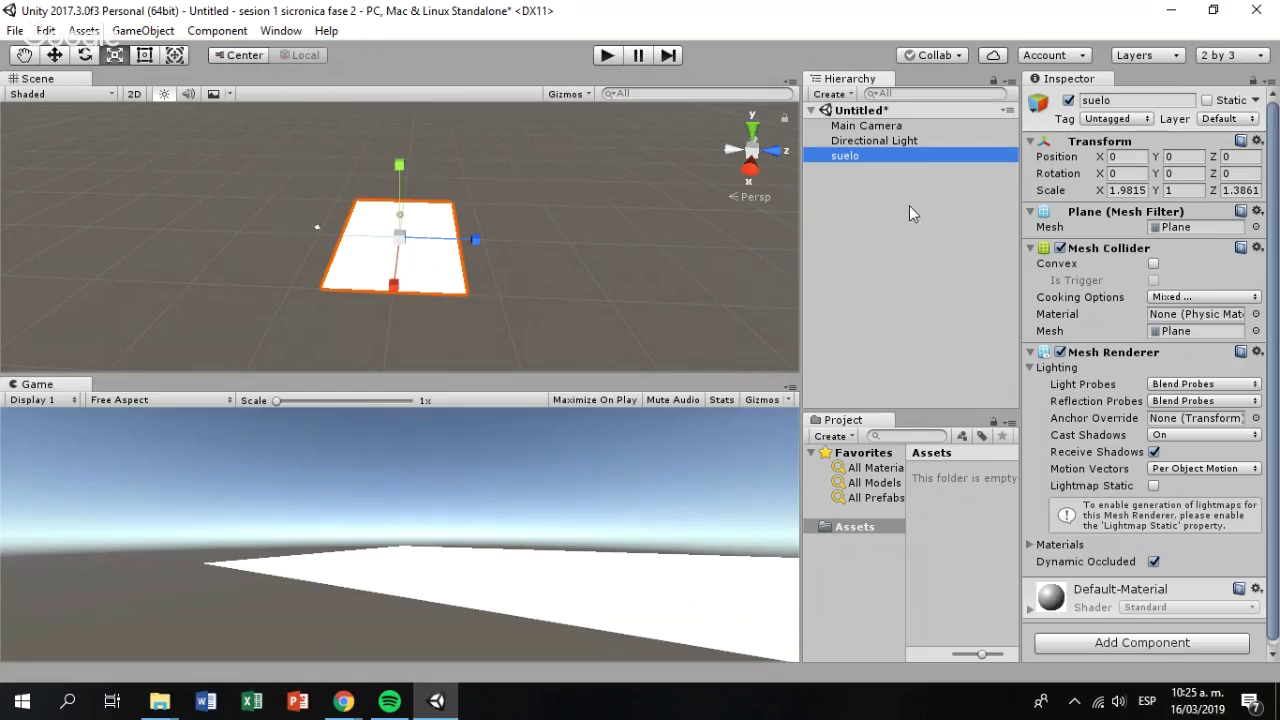
- Set the scale of suelo to 1 in X and Z and frame it in the Scene view
{"action": "left_click", "coordinate": [1126, 191]}
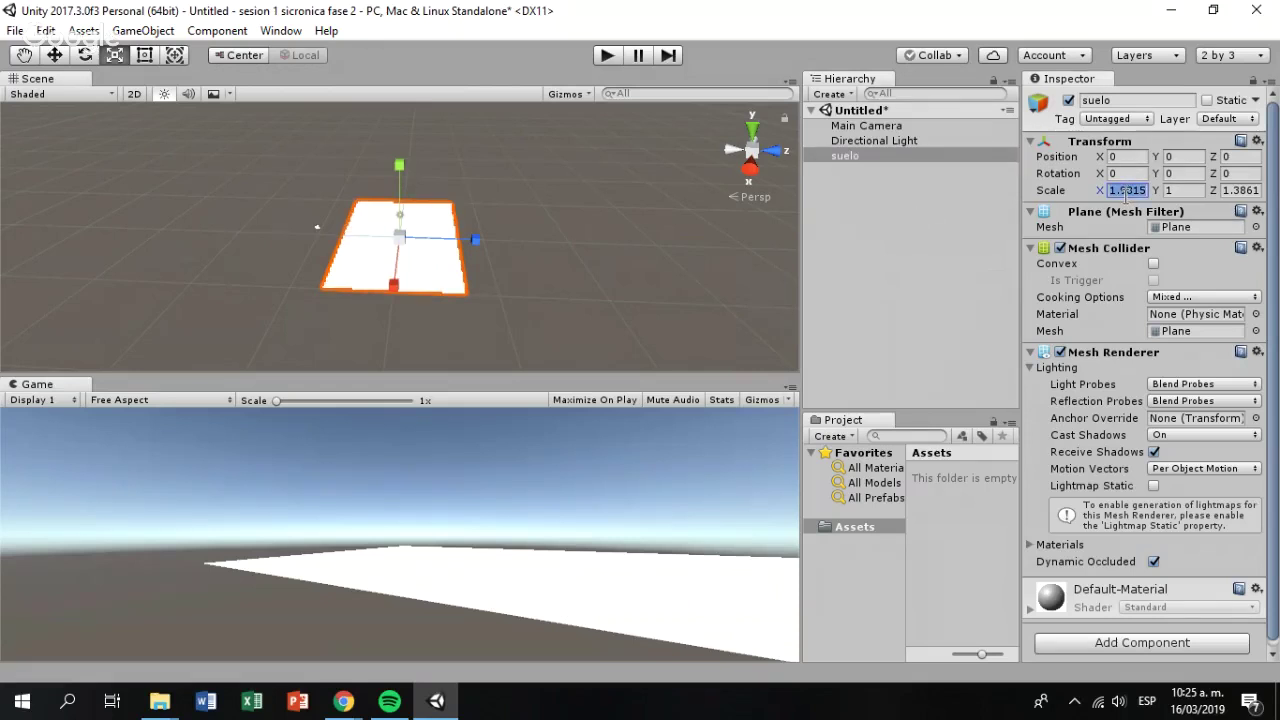
{"action": "type", "text": "1"}
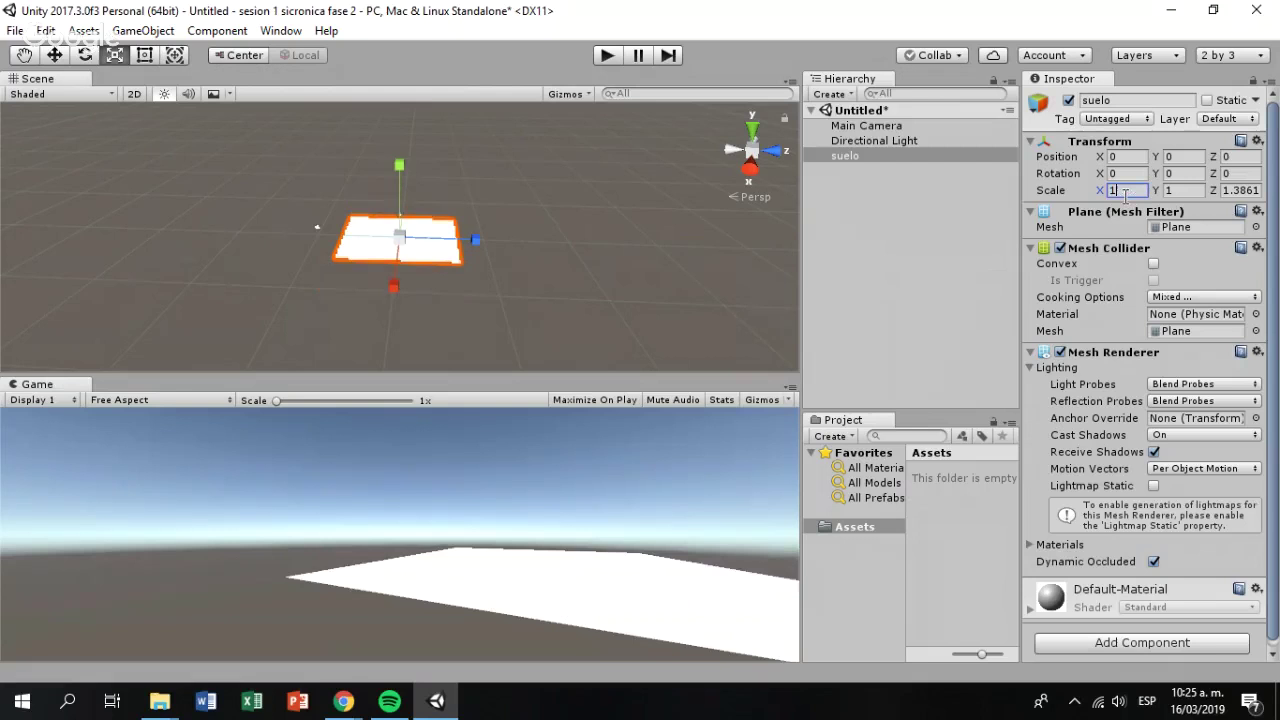
{"action": "left_click", "coordinate": [1238, 190]}
{"action": "type", "text": "1"}
{"action": "left_click", "coordinate": [849, 158]}
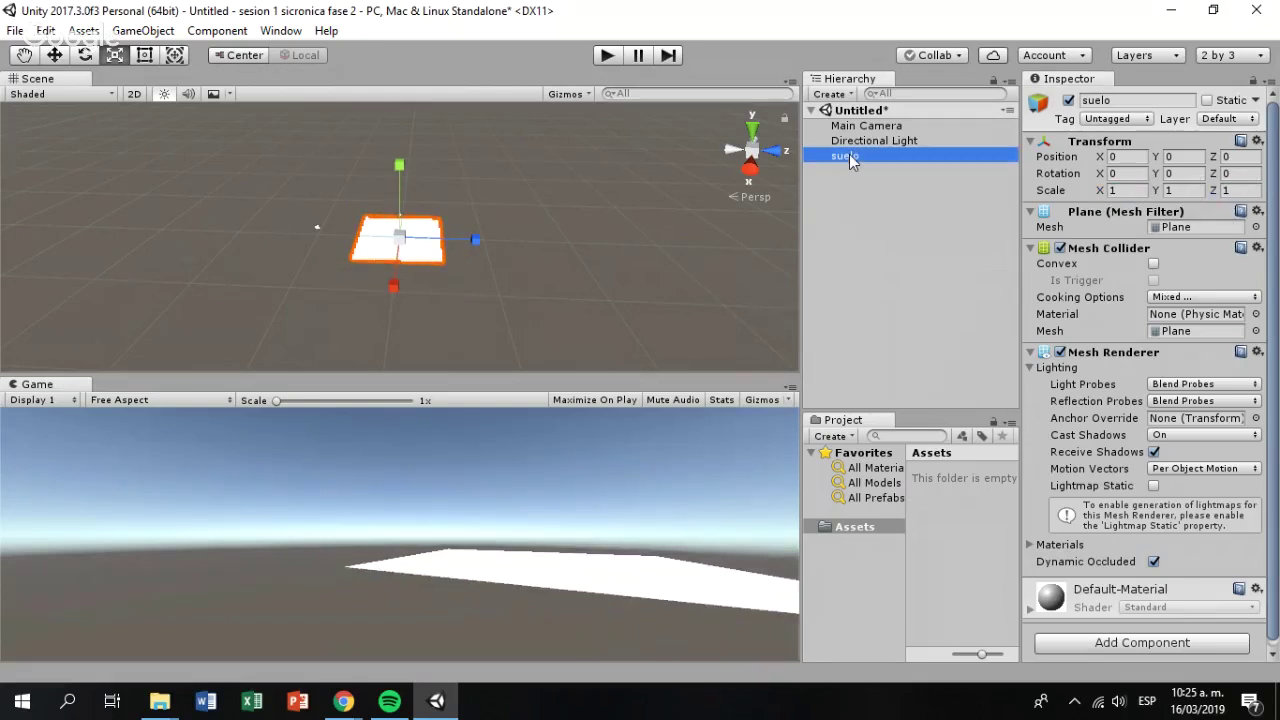
{"action": "key", "text": "f"}
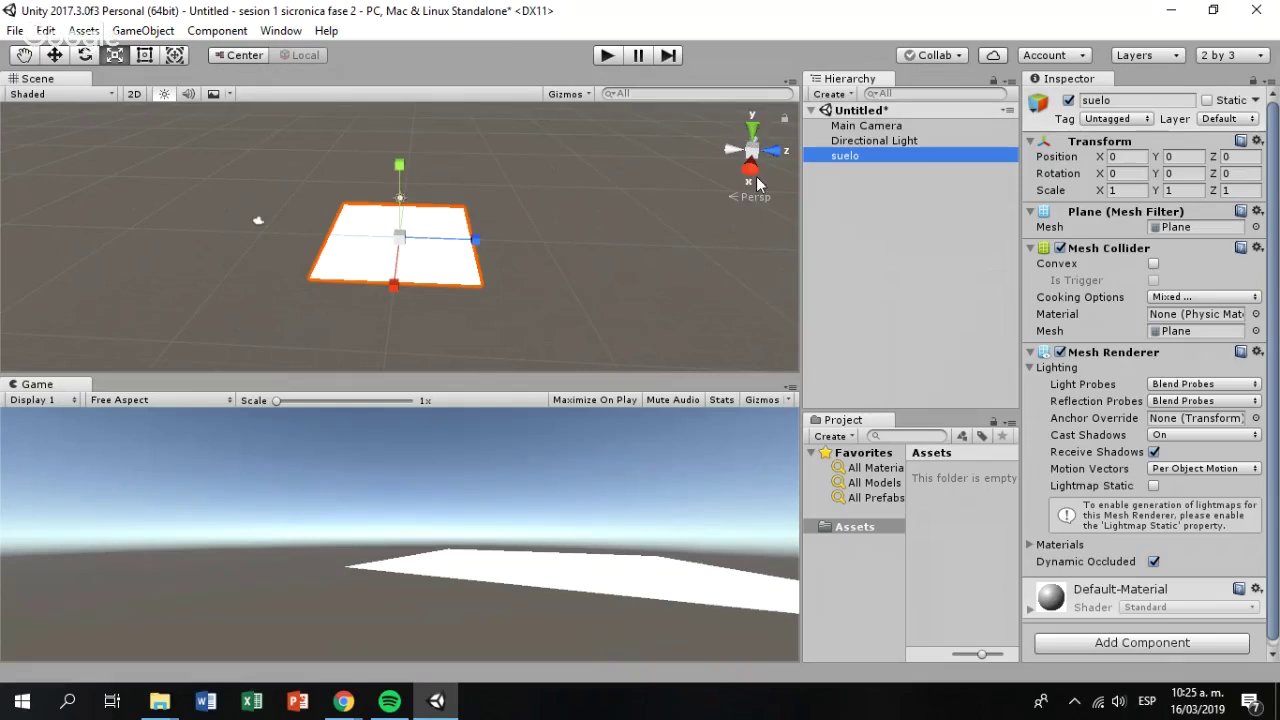
- Set the scale of suelo to 4 on X, Y and Z, checking it from the top view, and deselect it
{"action": "left_click", "coordinate": [749, 133]}
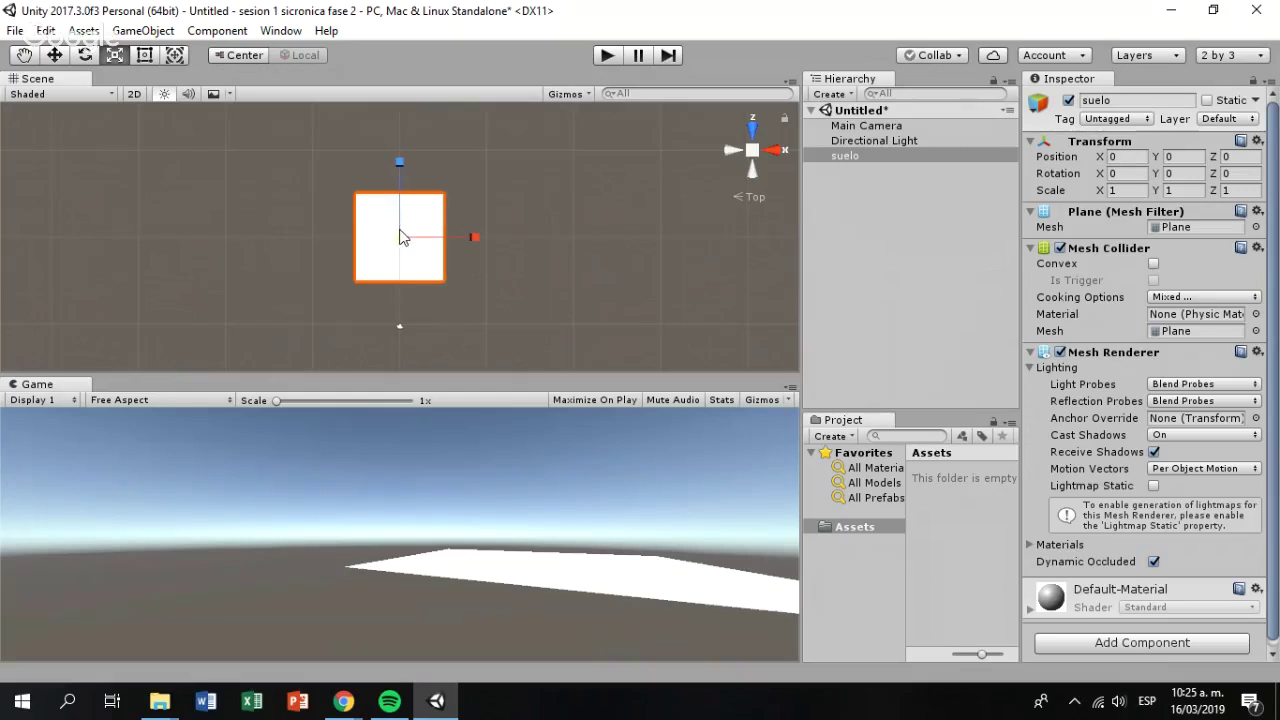
{"action": "left_click", "coordinate": [1123, 190]}
{"action": "type", "text": "4"}
{"action": "key", "text": "Return"}
{"action": "key", "text": "Tab"}
{"action": "type", "text": "4"}
{"action": "key", "text": "Tab"}
{"action": "type", "text": "4"}
{"action": "scroll", "coordinate": [455, 338], "scroll_direction": "down", "scroll_amount": 4}
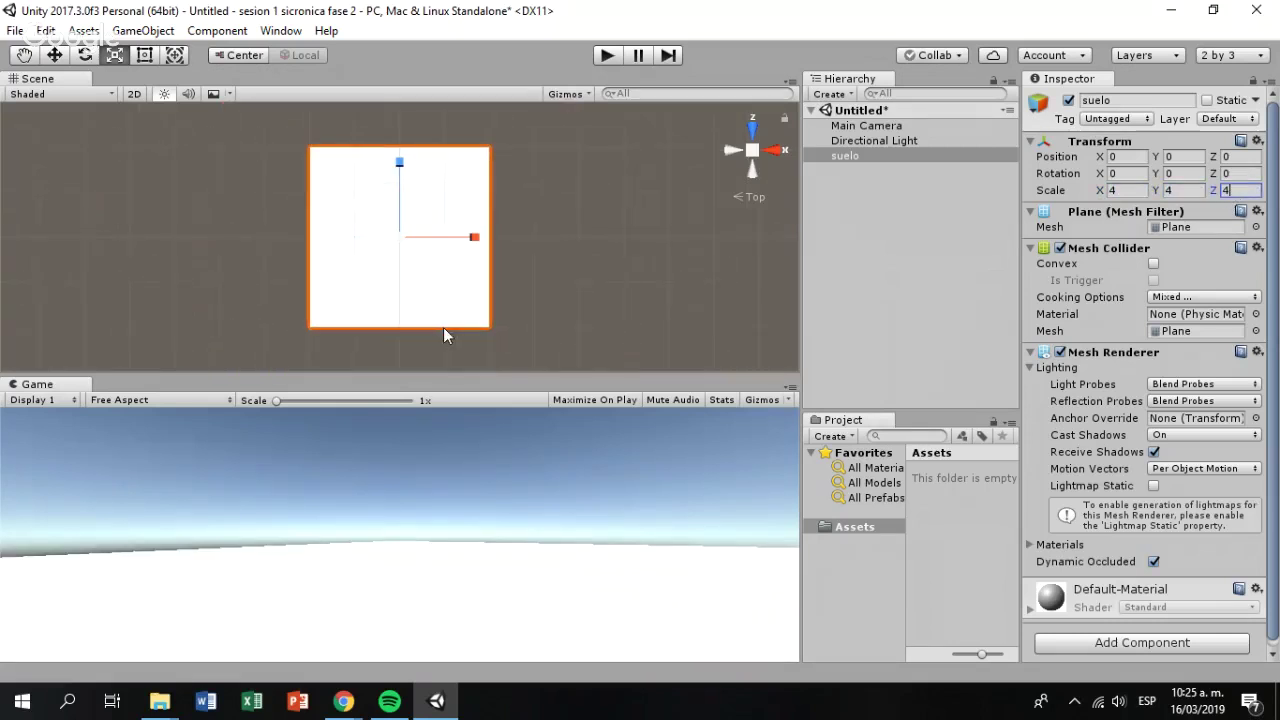
{"action": "left_click_drag", "start_coordinate": [420, 343], "coordinate": [331, 257], "text": "alt"}
{"action": "left_click", "coordinate": [536, 263]}
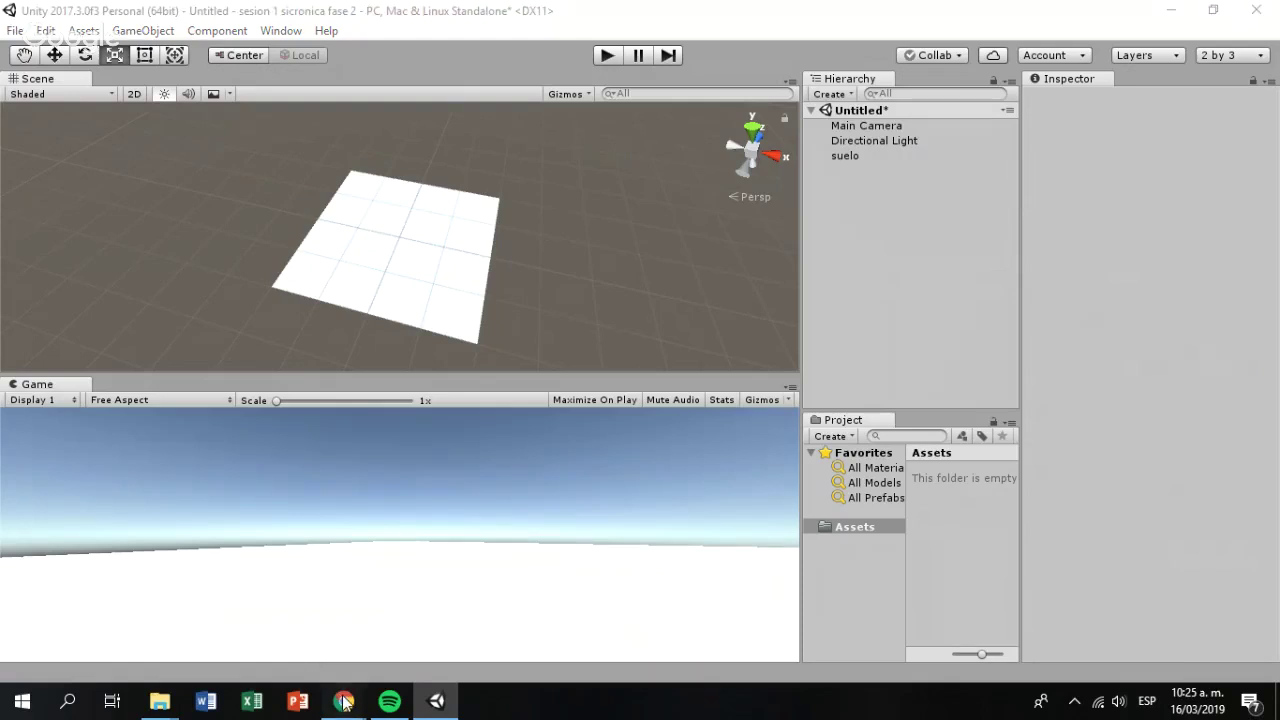
- Switch to Chrome and search Google for "texture grass" in a new tab
{"action": "mouse_move", "coordinate": [342, 702]}
{"action": "left_click", "coordinate": [505, 625]}
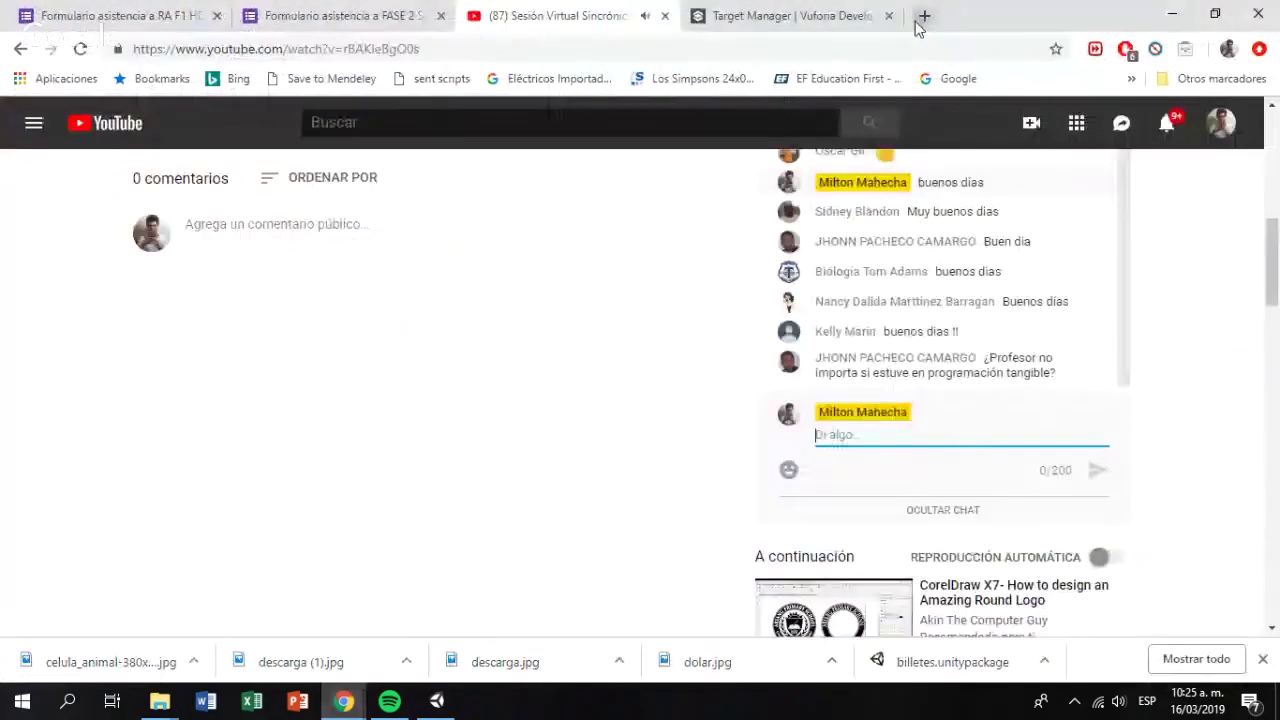
{"action": "left_click", "coordinate": [923, 16]}
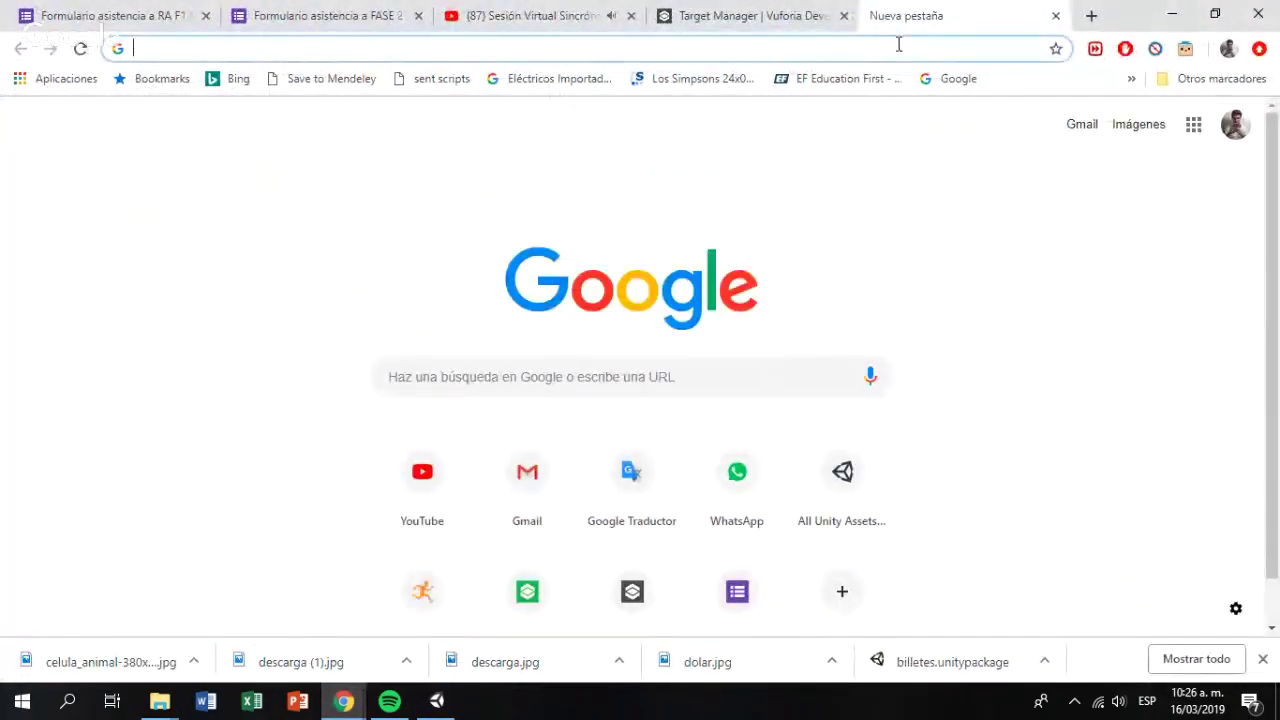
{"action": "type", "text": "texture"}
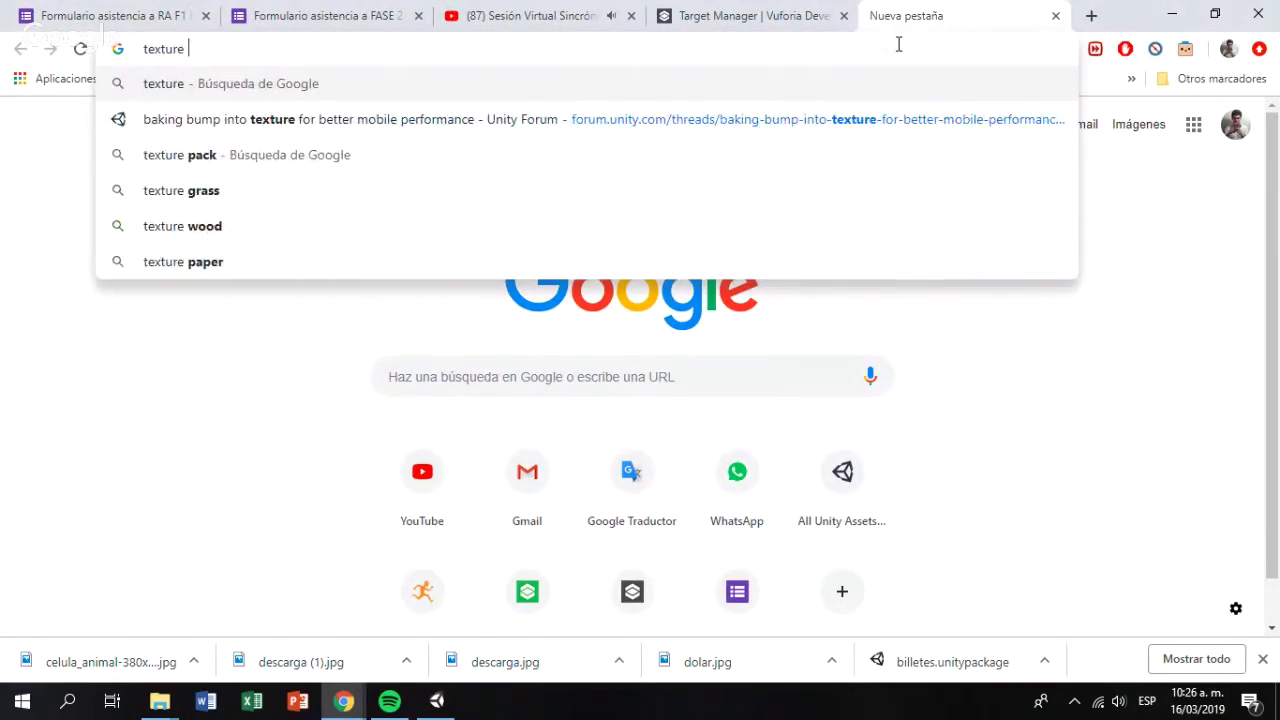
{"action": "type", "text": " grass"}
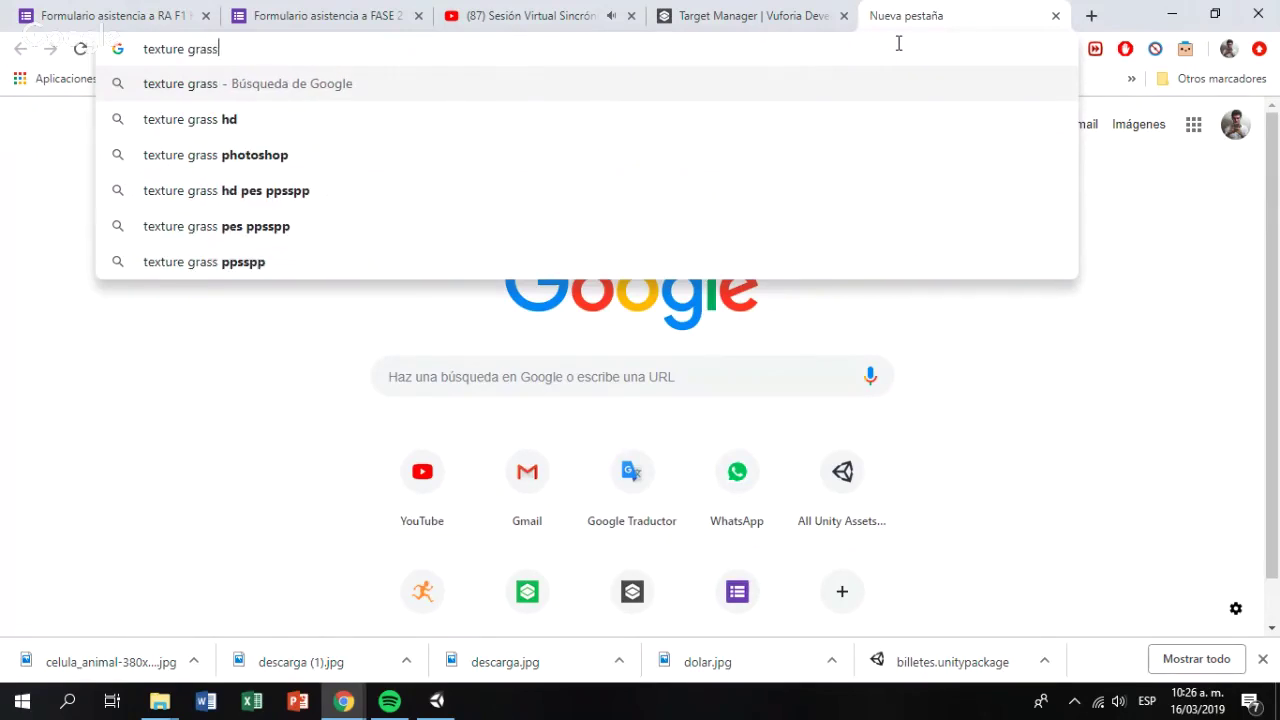
{"action": "key", "text": "Return"}
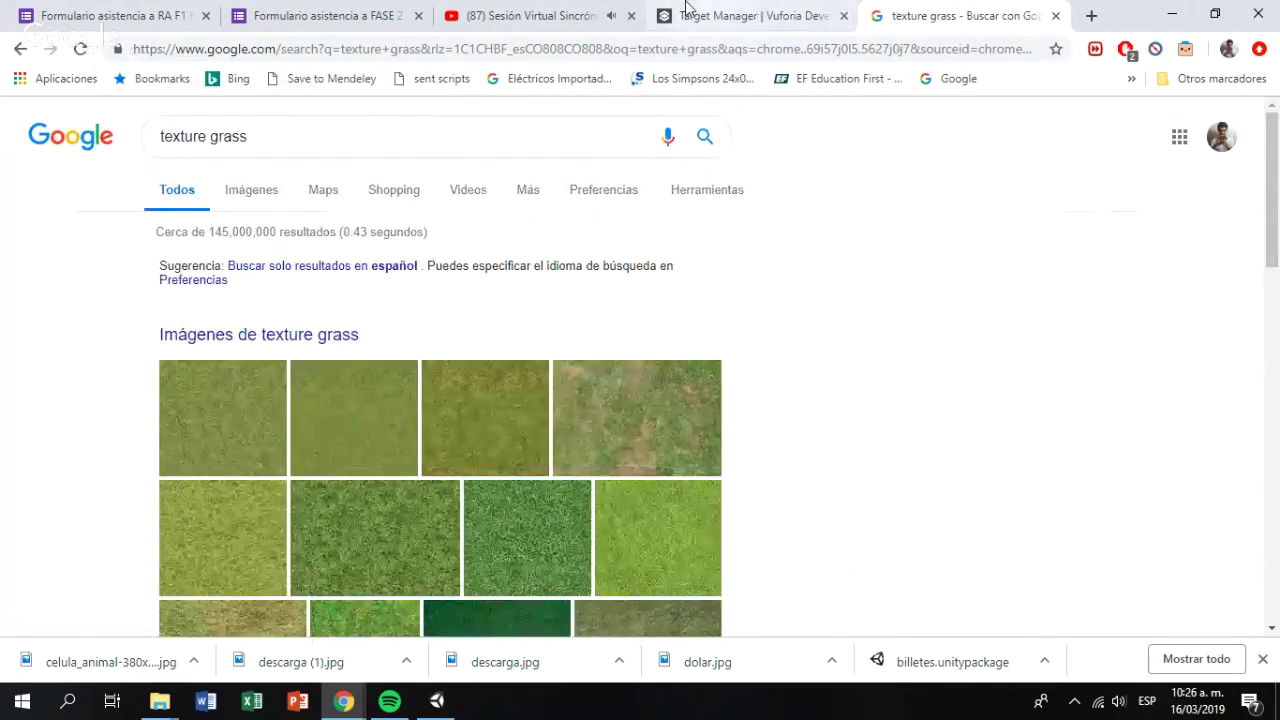
- Open the first grass image among the results and save it to the Escritorio folder as pasto in JPEG format
{"action": "left_click", "coordinate": [231, 433]}
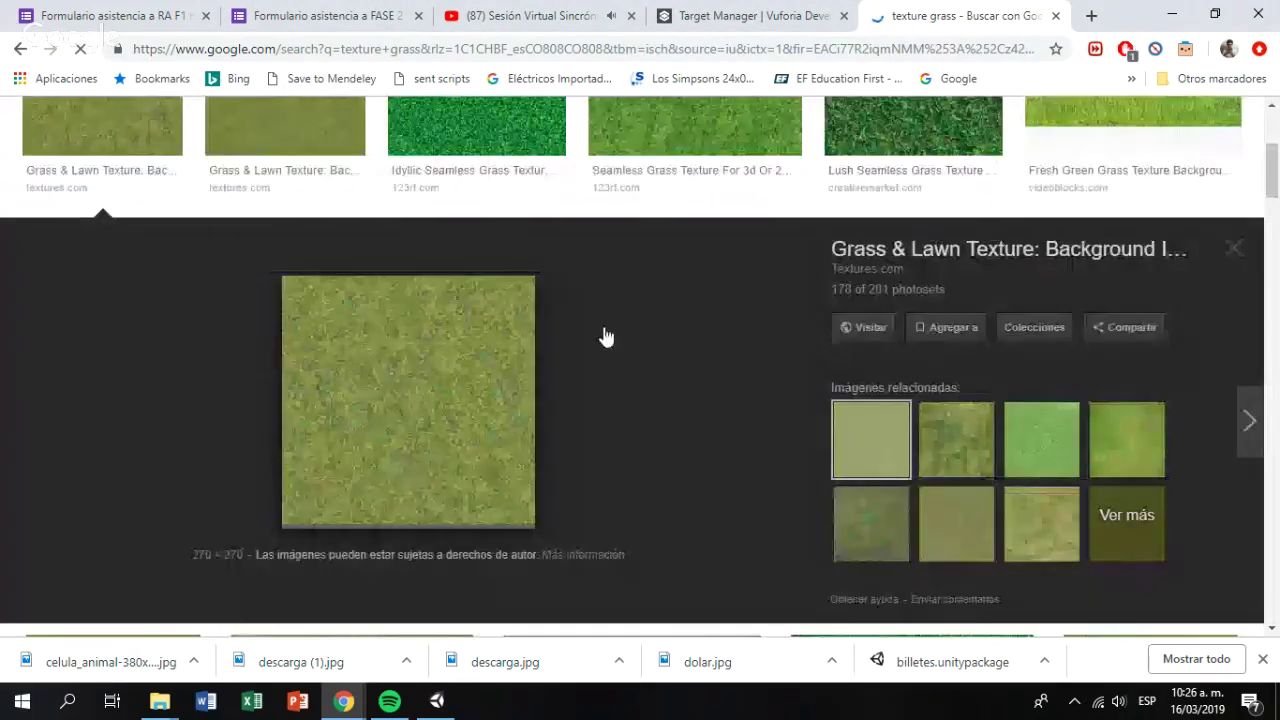
{"action": "right_click", "coordinate": [400, 410]}
{"action": "left_click", "coordinate": [518, 222]}
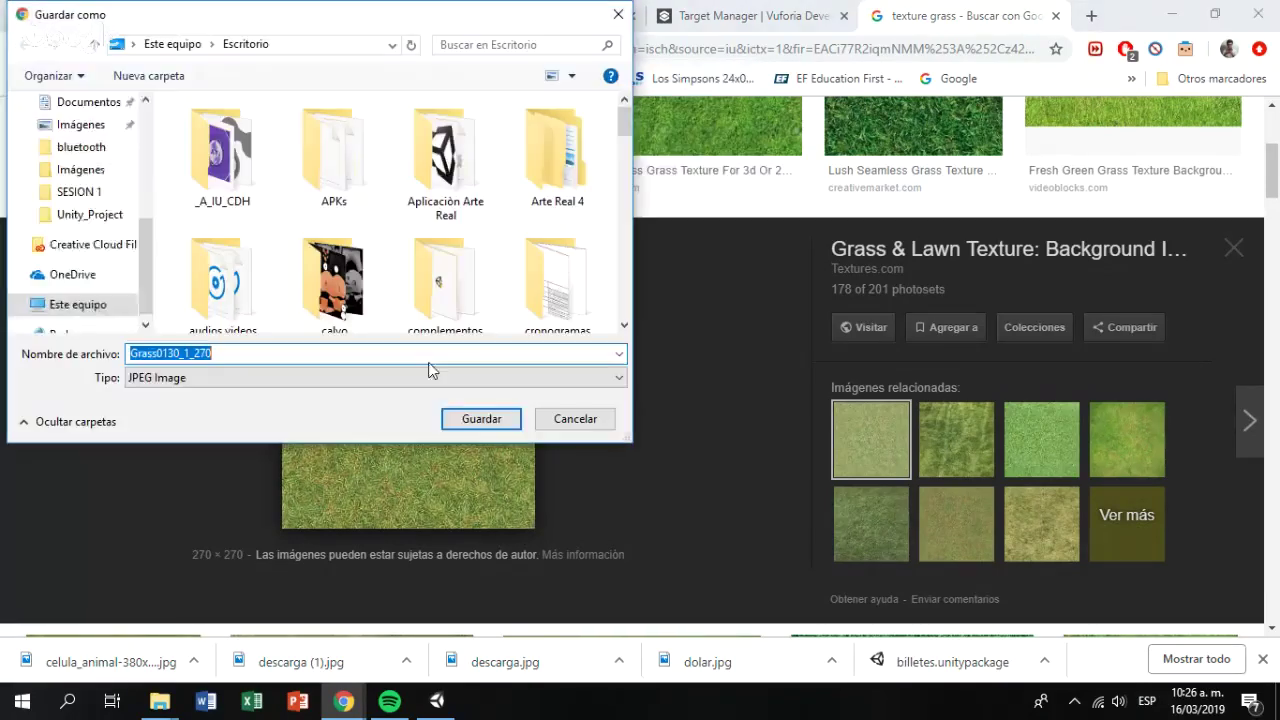
{"action": "type", "text": "pasto"}
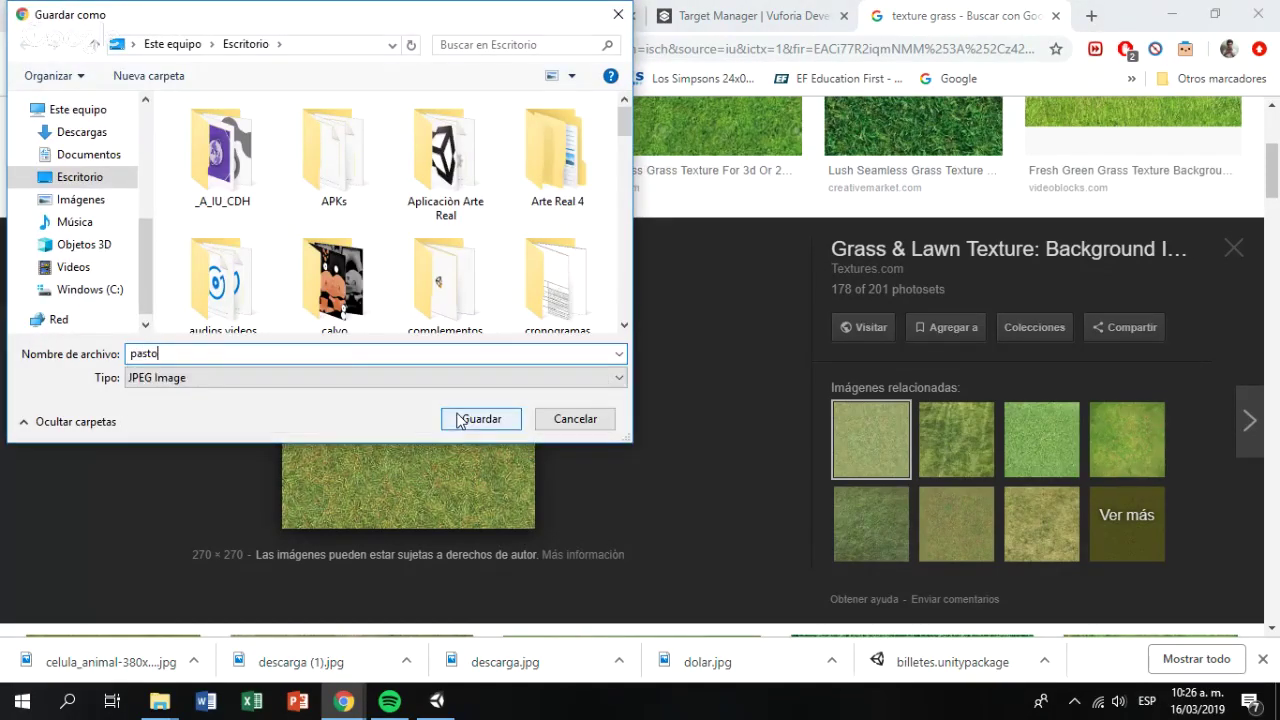
{"action": "left_click", "coordinate": [478, 419]}
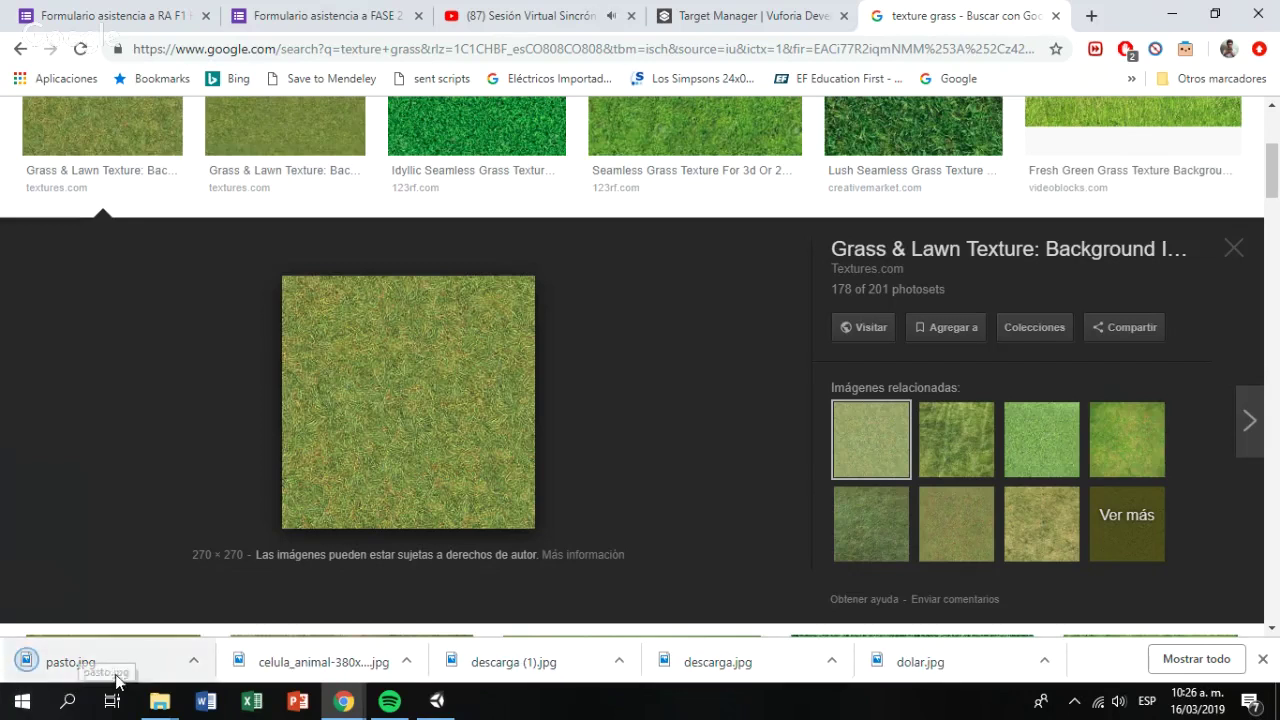
- Import the downloaded pasto.jpg into Unity's Assets folder and apply it as a texture to the suelo plane
{"action": "left_click_drag", "start_coordinate": [147, 668], "coordinate": [866, 526]}
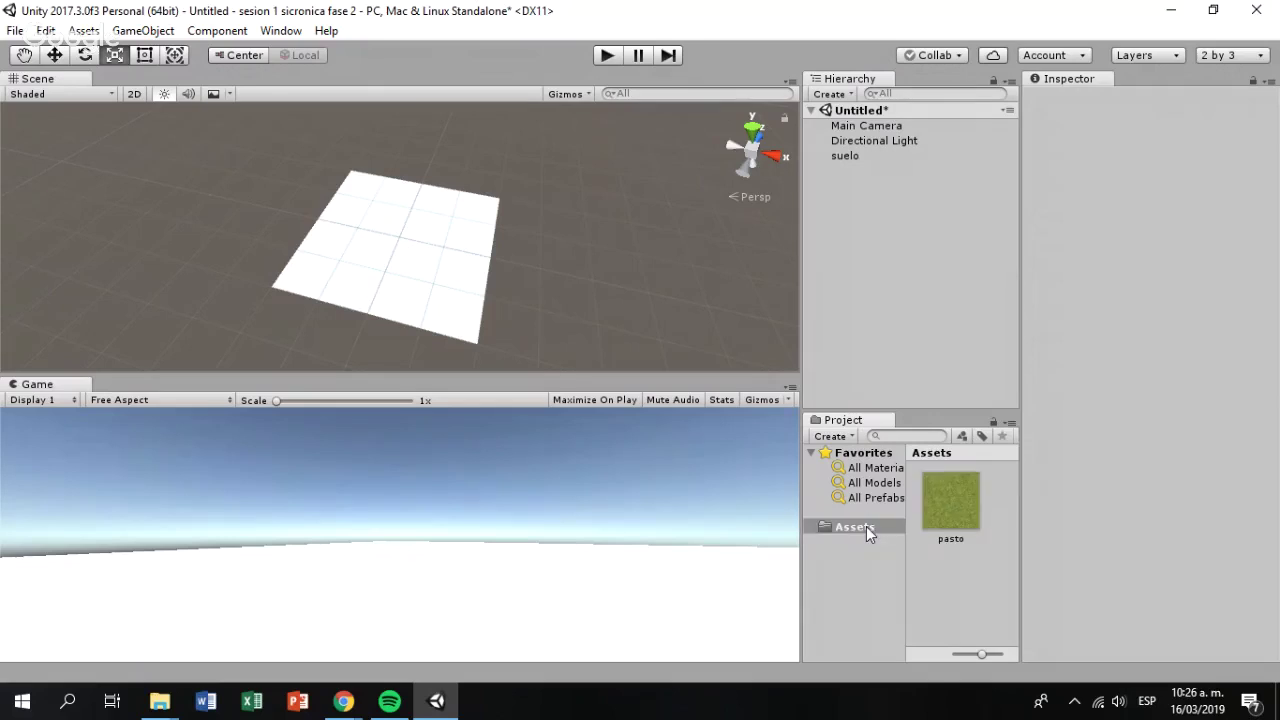
{"action": "left_click", "coordinate": [970, 497]}
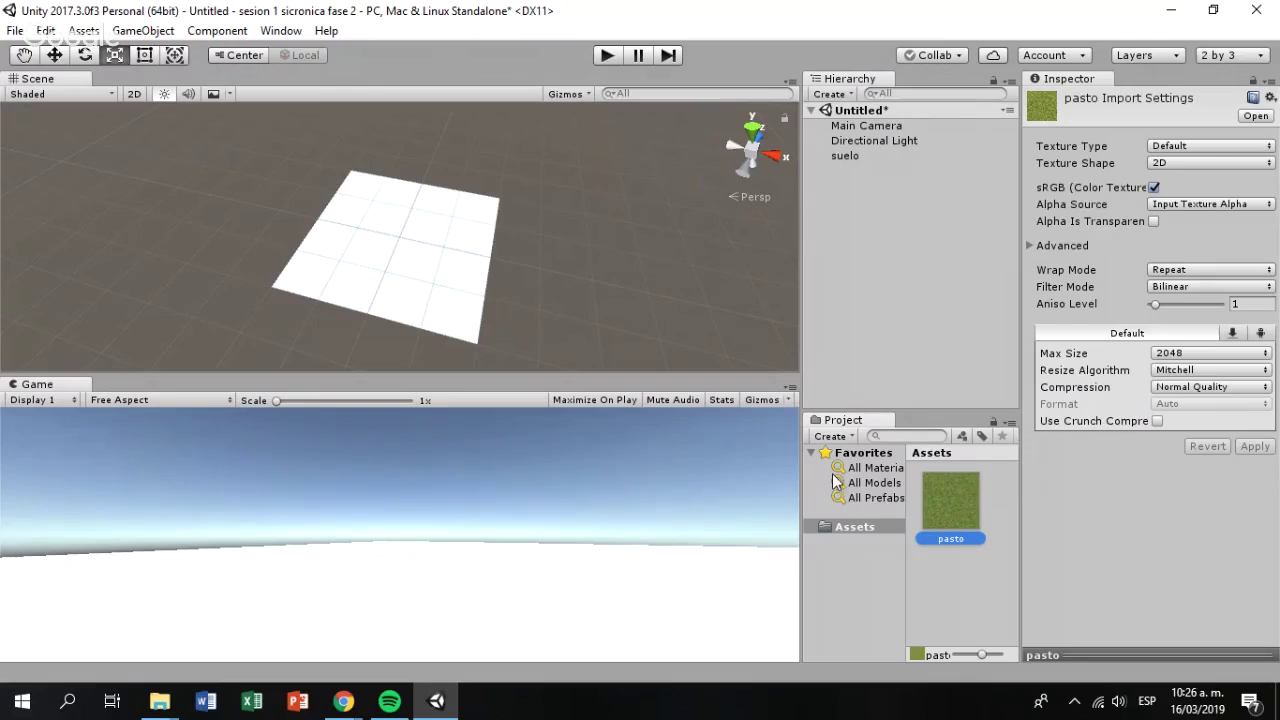
{"action": "left_click_drag", "start_coordinate": [967, 503], "coordinate": [421, 243]}
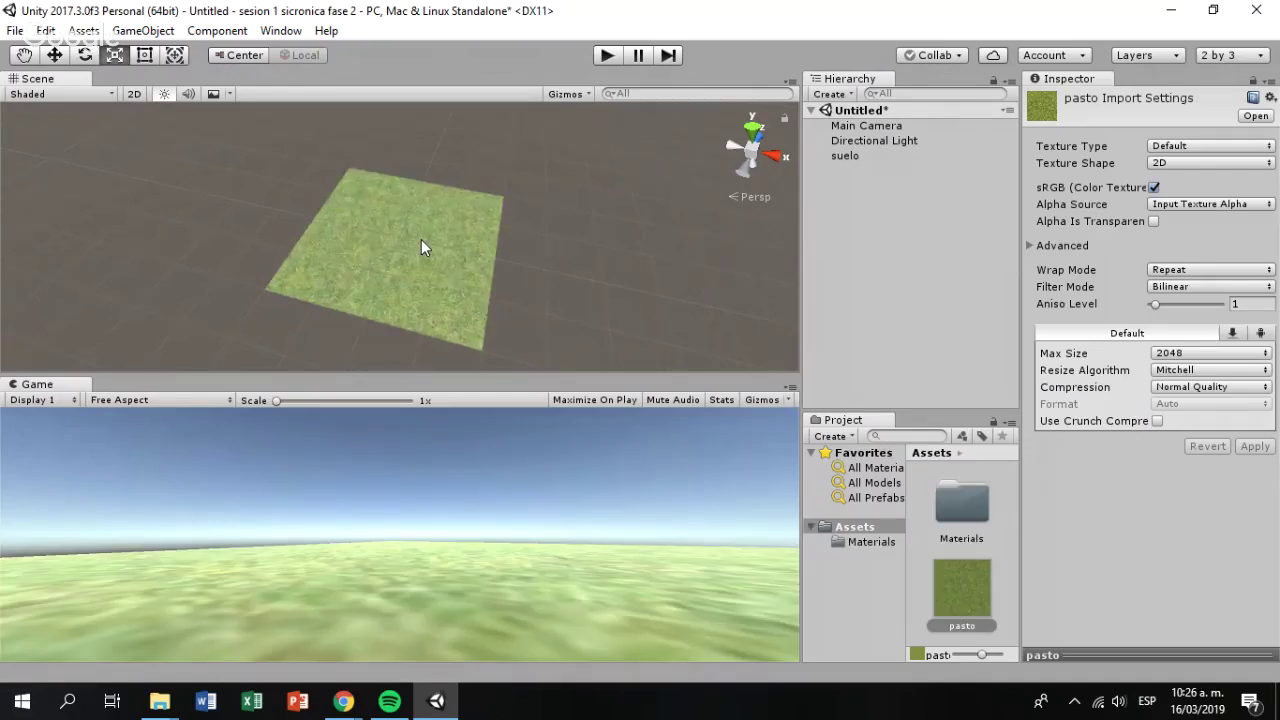
{"action": "scroll", "coordinate": [421, 240], "scroll_direction": "up", "scroll_amount": 6}
{"action": "scroll", "coordinate": [400, 258], "scroll_direction": "down", "scroll_amount": 4}
{"action": "right_click_drag", "start_coordinate": [395, 263], "coordinate": [284, 351]}
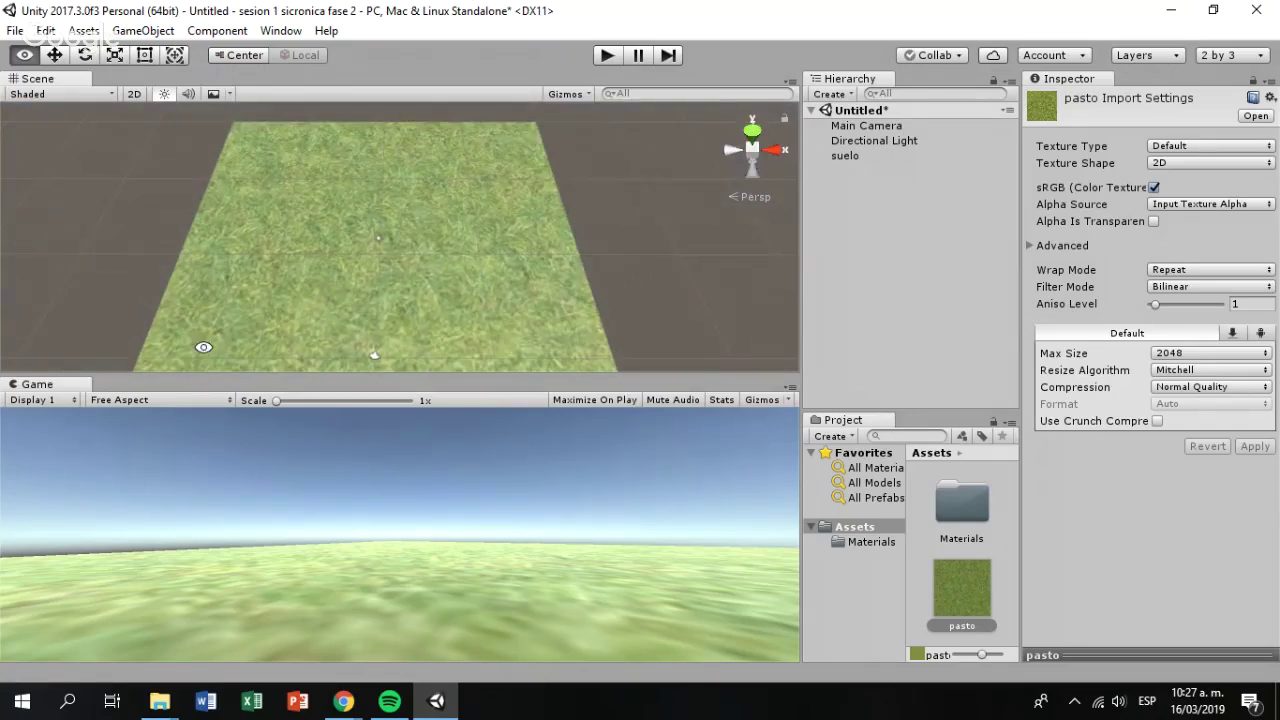
{"action": "key", "text": "r"}
{"action": "scroll", "coordinate": [344, 192], "scroll_direction": "up", "scroll_amount": 5}
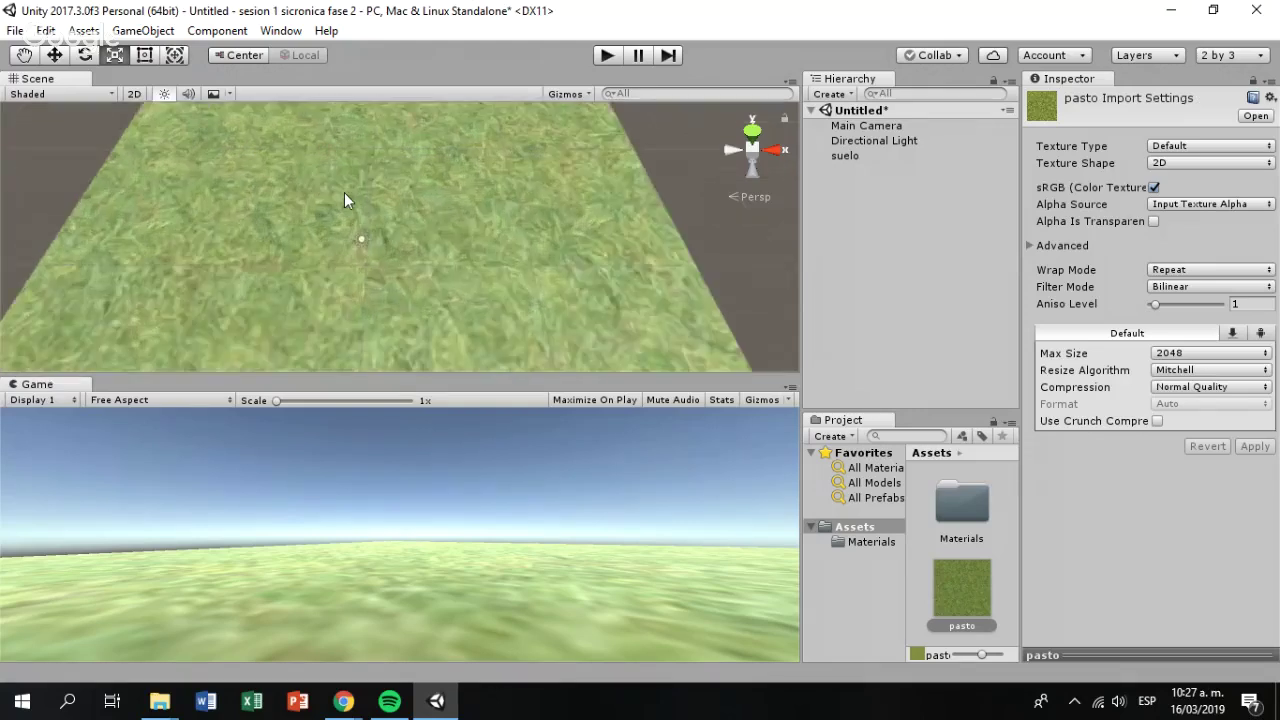
{"action": "scroll", "coordinate": [344, 192], "scroll_direction": "down", "scroll_amount": 3}
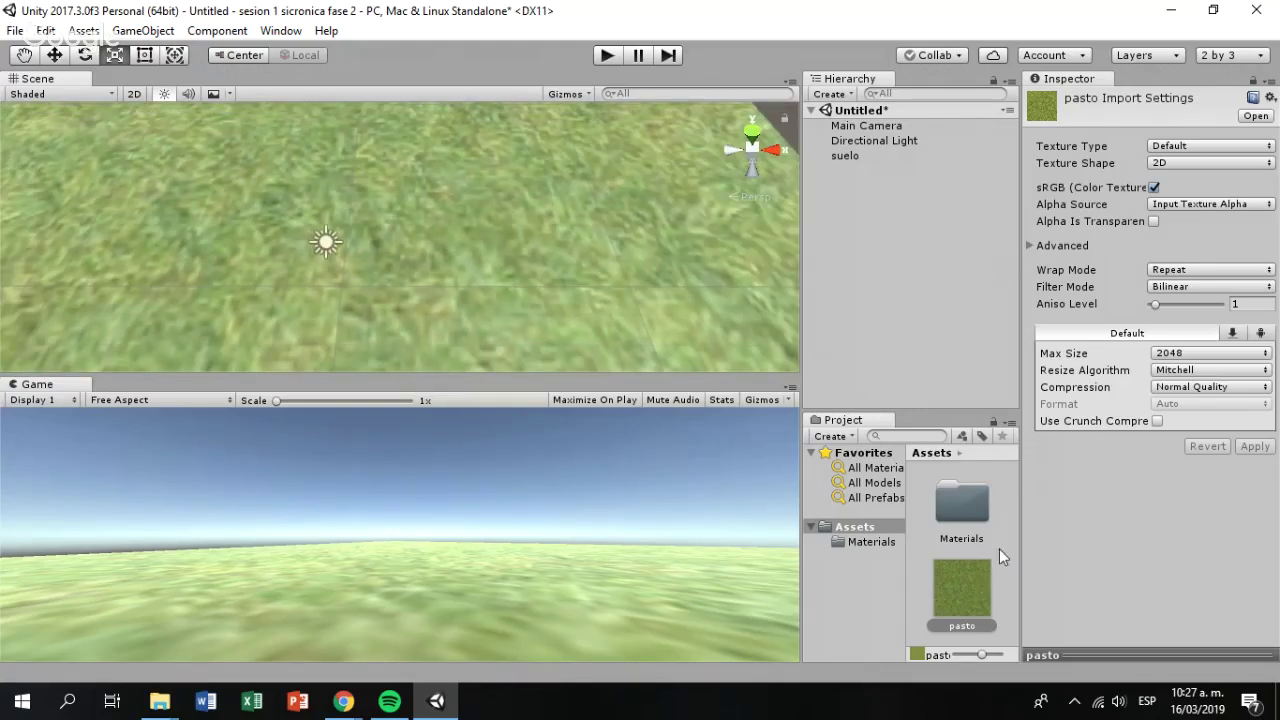
{"action": "left_click", "coordinate": [909, 278]}
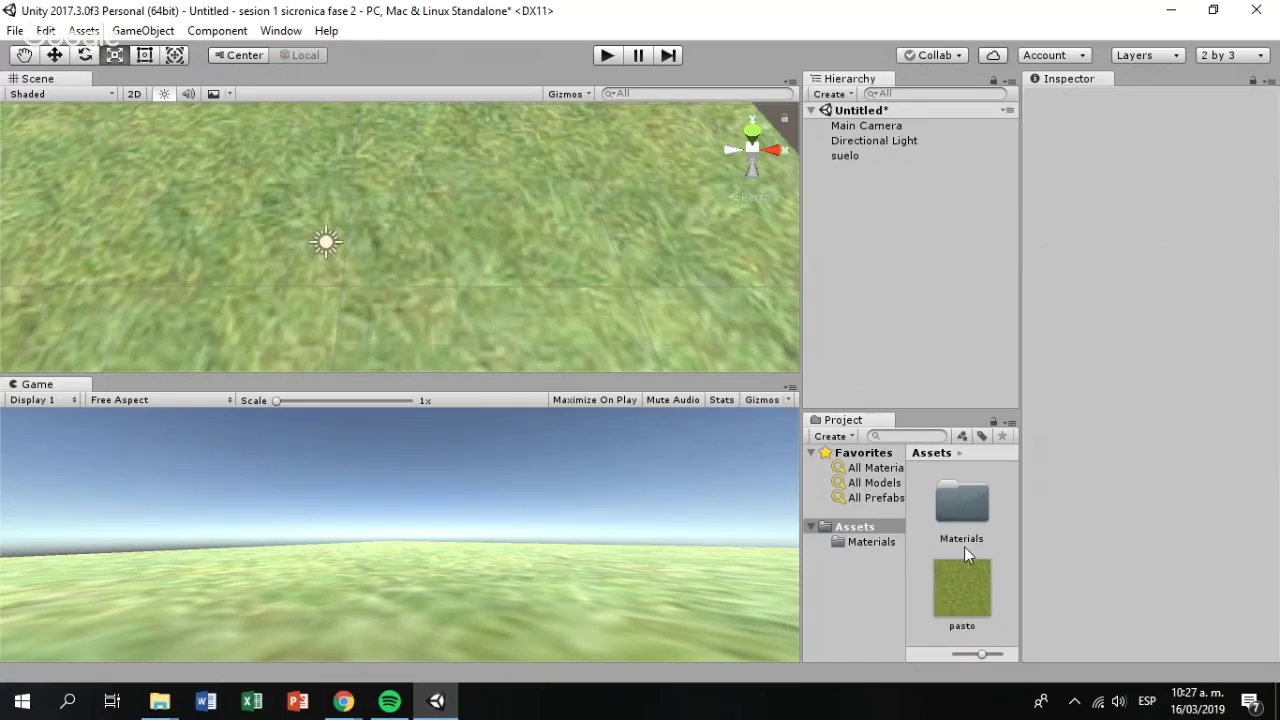
- Set the main maps tiling of suelo's pasto material to 29 in X and 29 in Y
{"action": "left_click", "coordinate": [851, 160]}
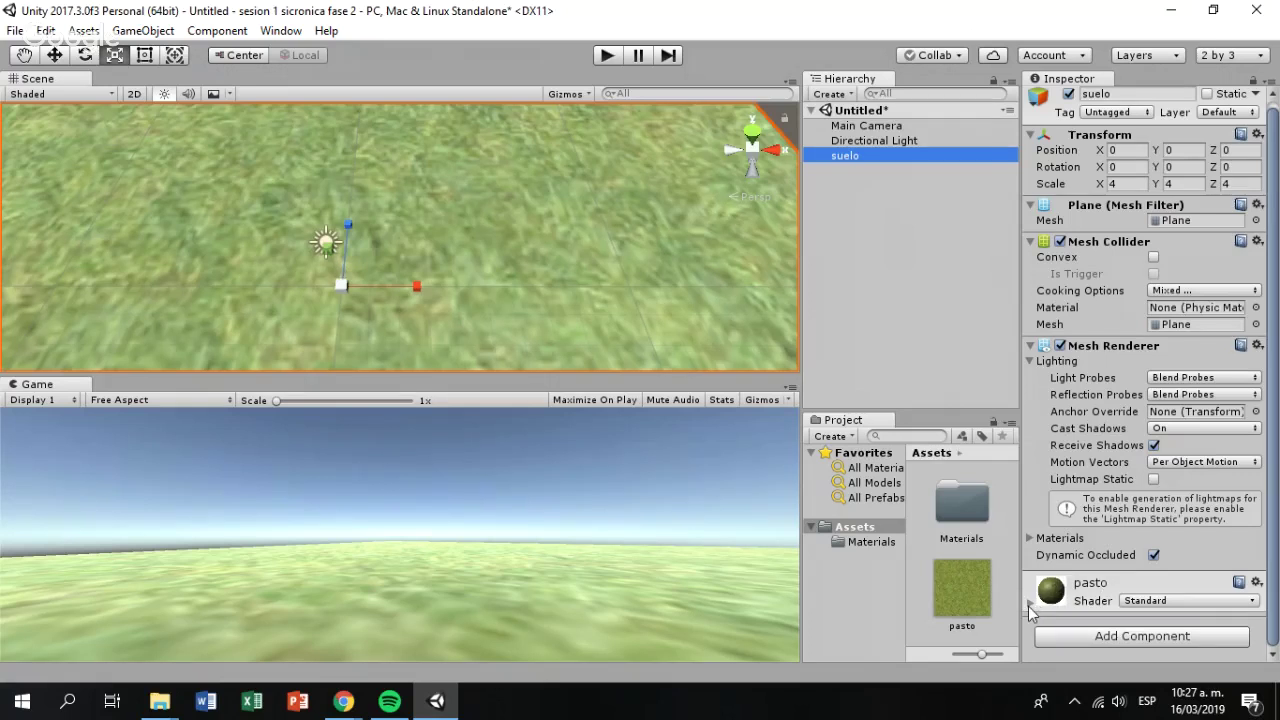
{"action": "left_click", "coordinate": [1031, 605]}
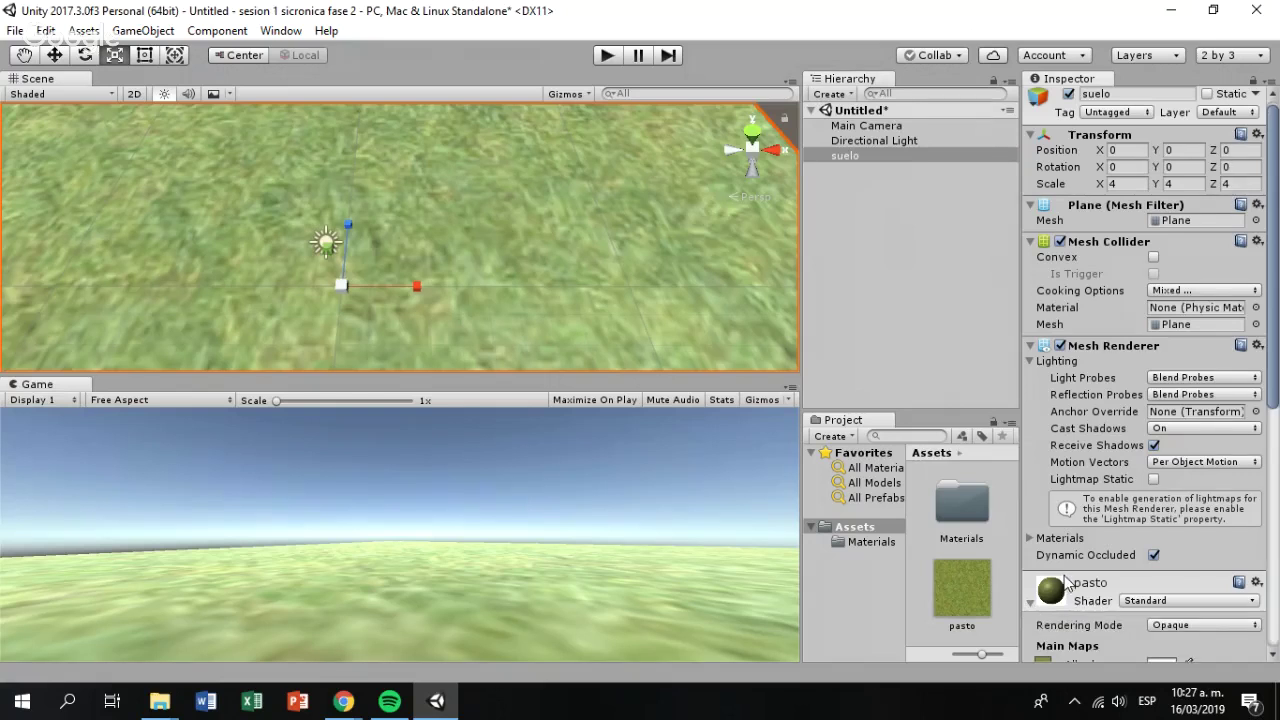
{"action": "scroll", "coordinate": [1070, 575], "scroll_direction": "down", "scroll_amount": 8}
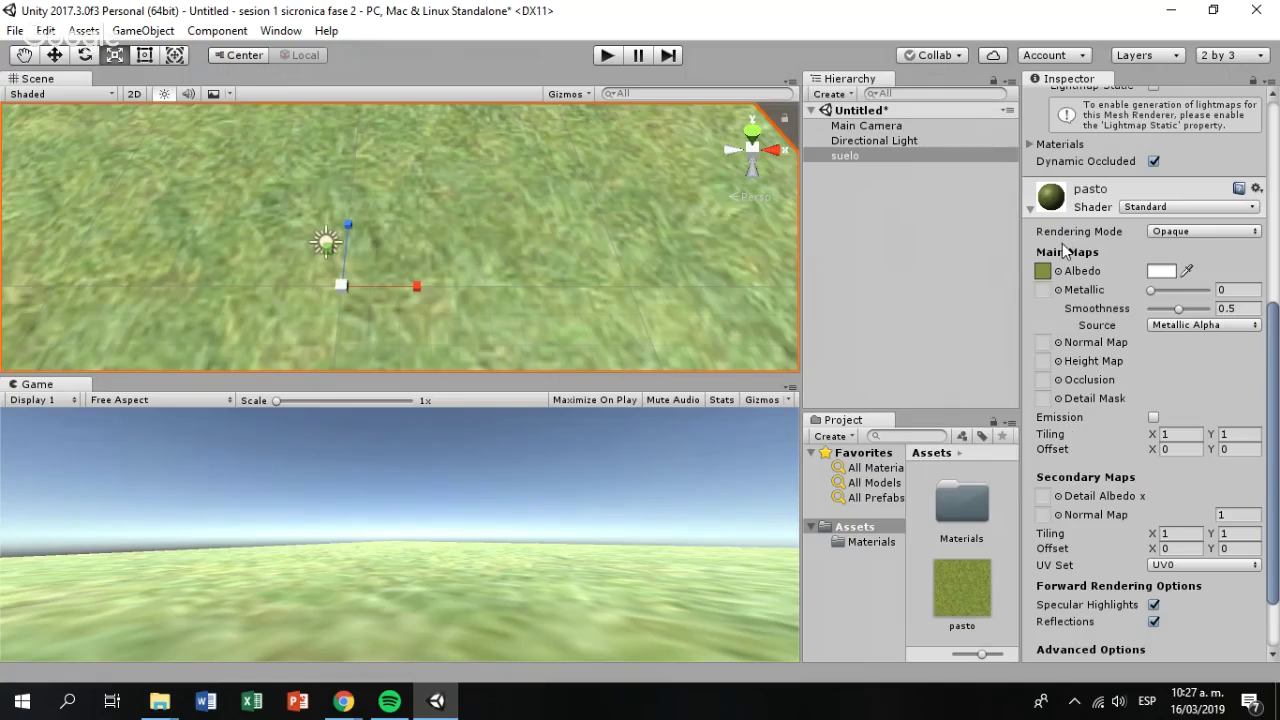
{"action": "left_click", "coordinate": [1150, 436]}
{"action": "left_click_drag", "start_coordinate": [1148, 436], "coordinate": [1190, 438]}
{"action": "left_click", "coordinate": [1212, 440]}
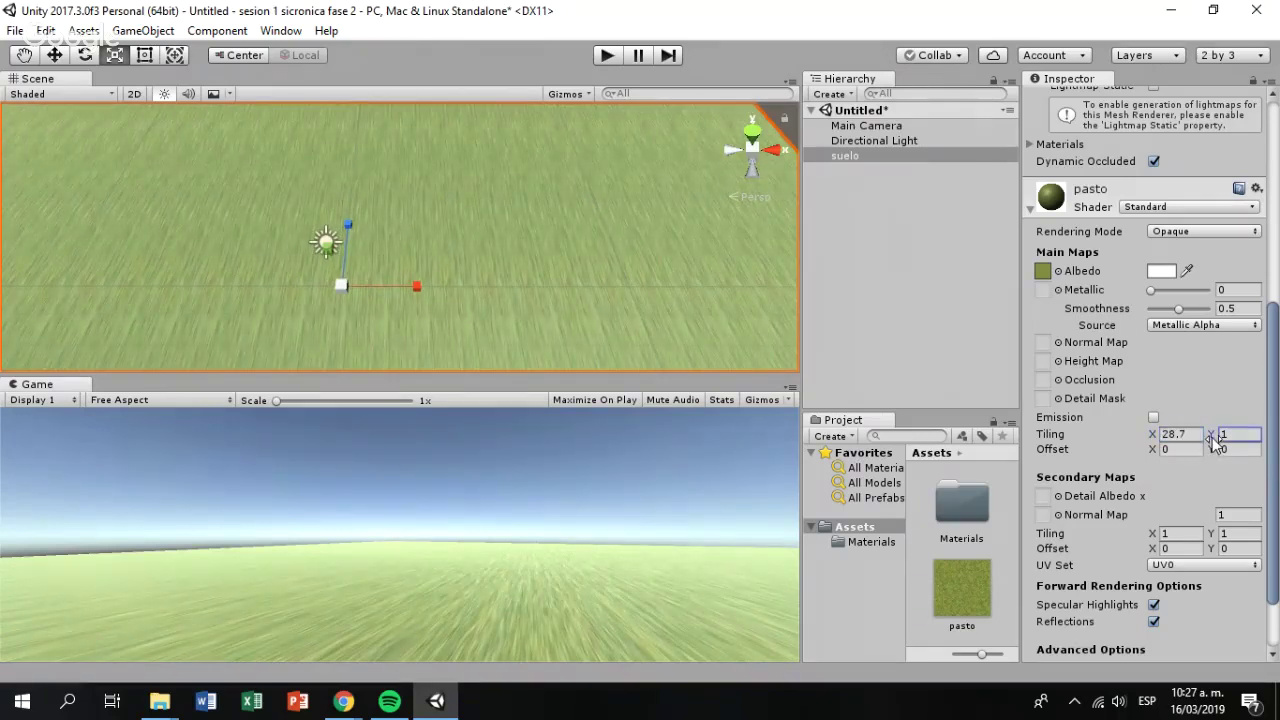
{"action": "left_click", "coordinate": [1193, 436]}
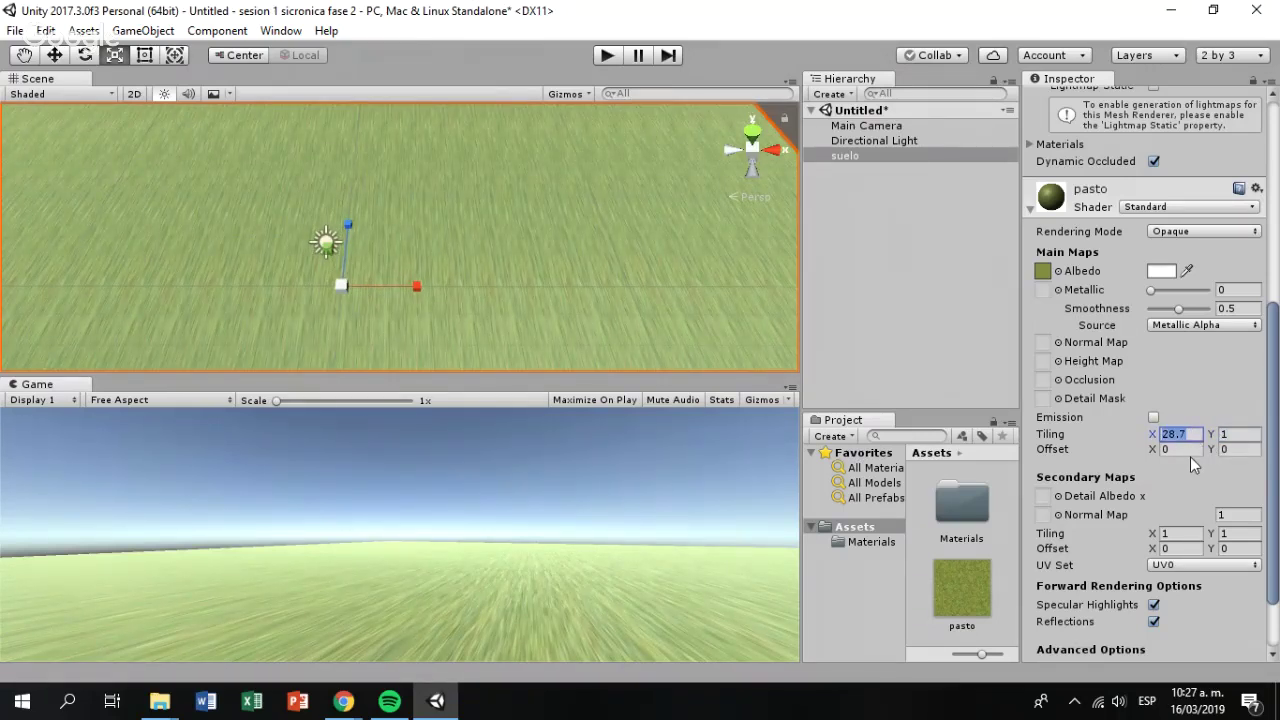
{"action": "type", "text": "29"}
{"action": "left_click", "coordinate": [1238, 436]}
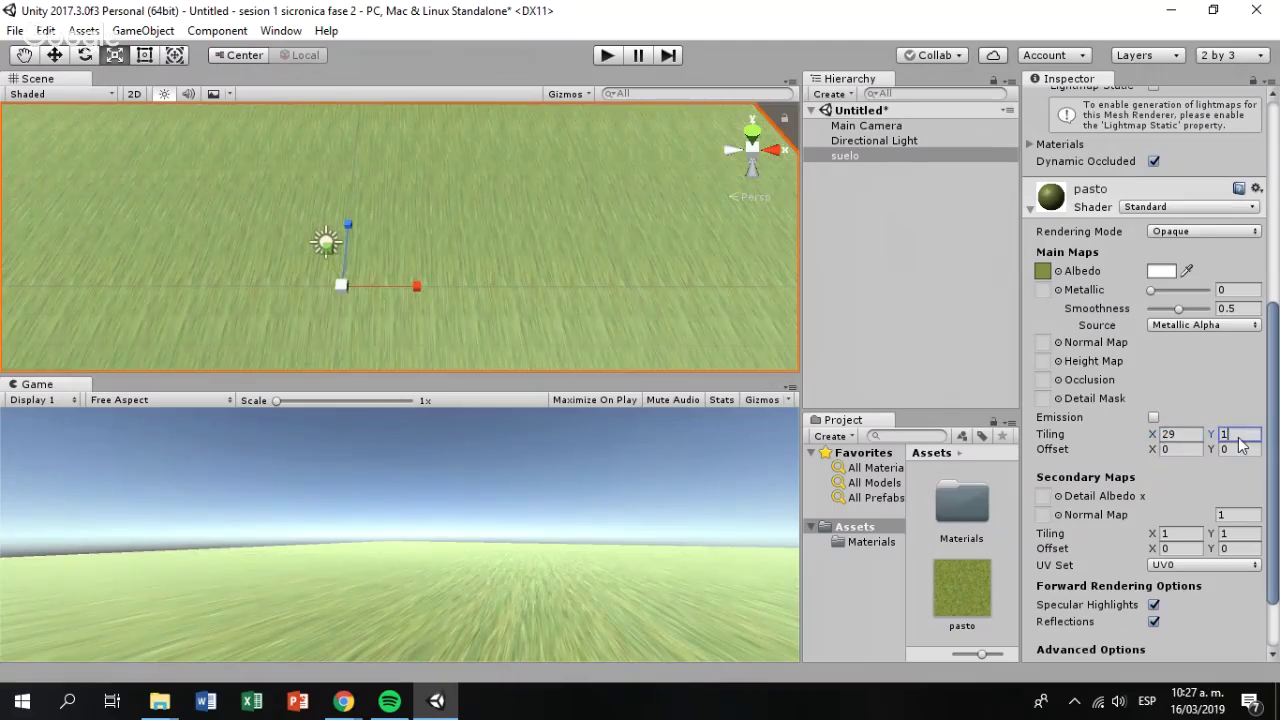
{"action": "type", "text": "29"}
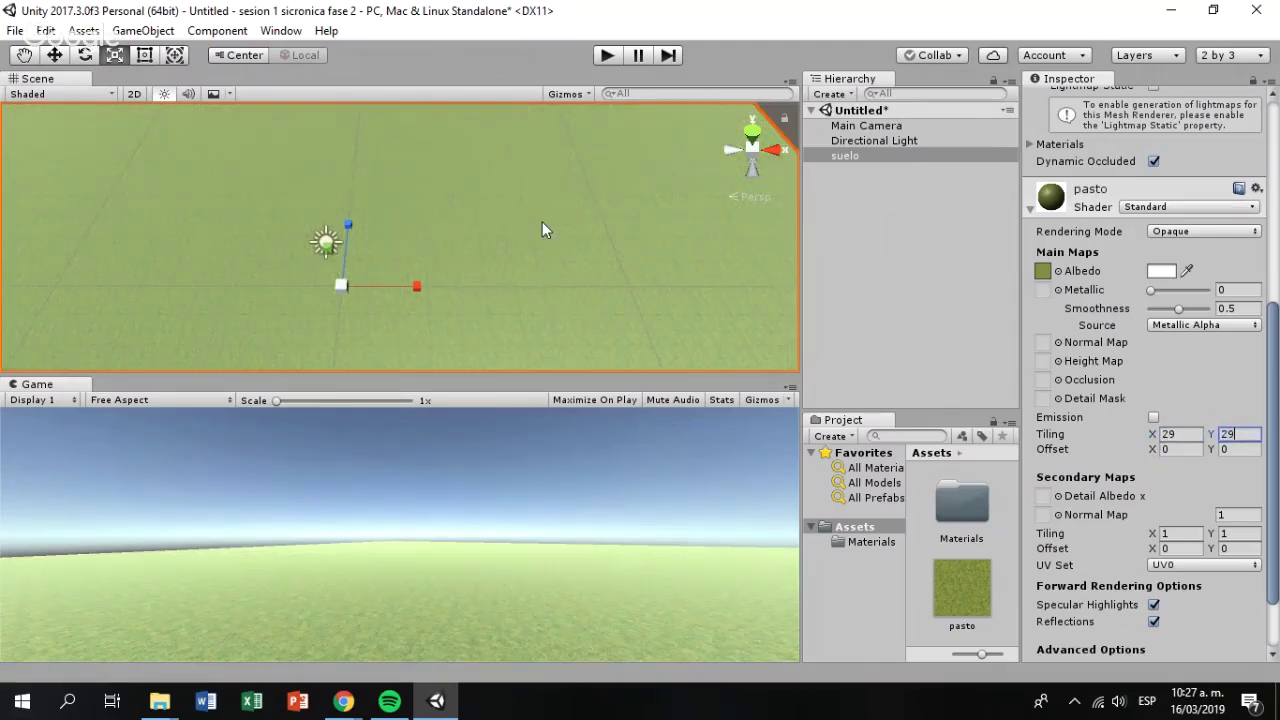
- Examine the tiled grass on suelo up close and from several angles in the Scene view, with the object deselected
{"action": "scroll", "coordinate": [434, 185], "scroll_direction": "down", "scroll_amount": 3}
{"action": "scroll", "coordinate": [434, 192], "scroll_direction": "up", "scroll_amount": 10}
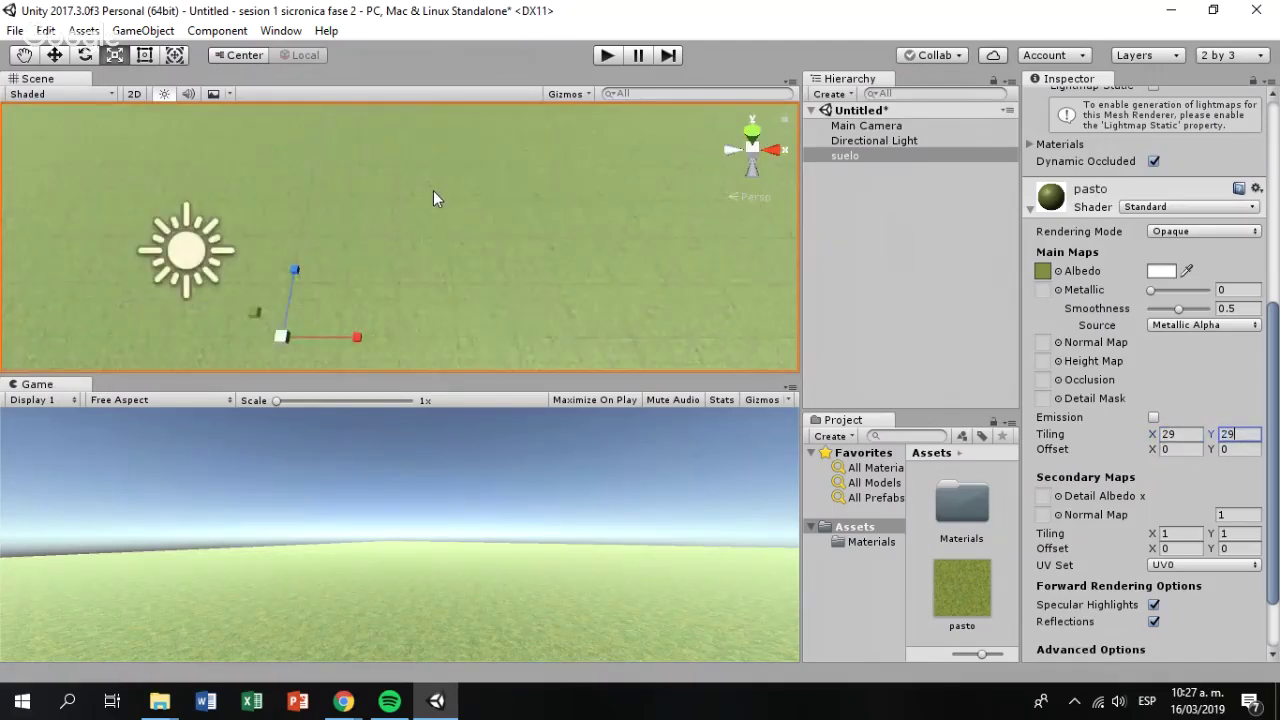
{"action": "scroll", "coordinate": [433, 192], "scroll_direction": "down", "scroll_amount": 5}
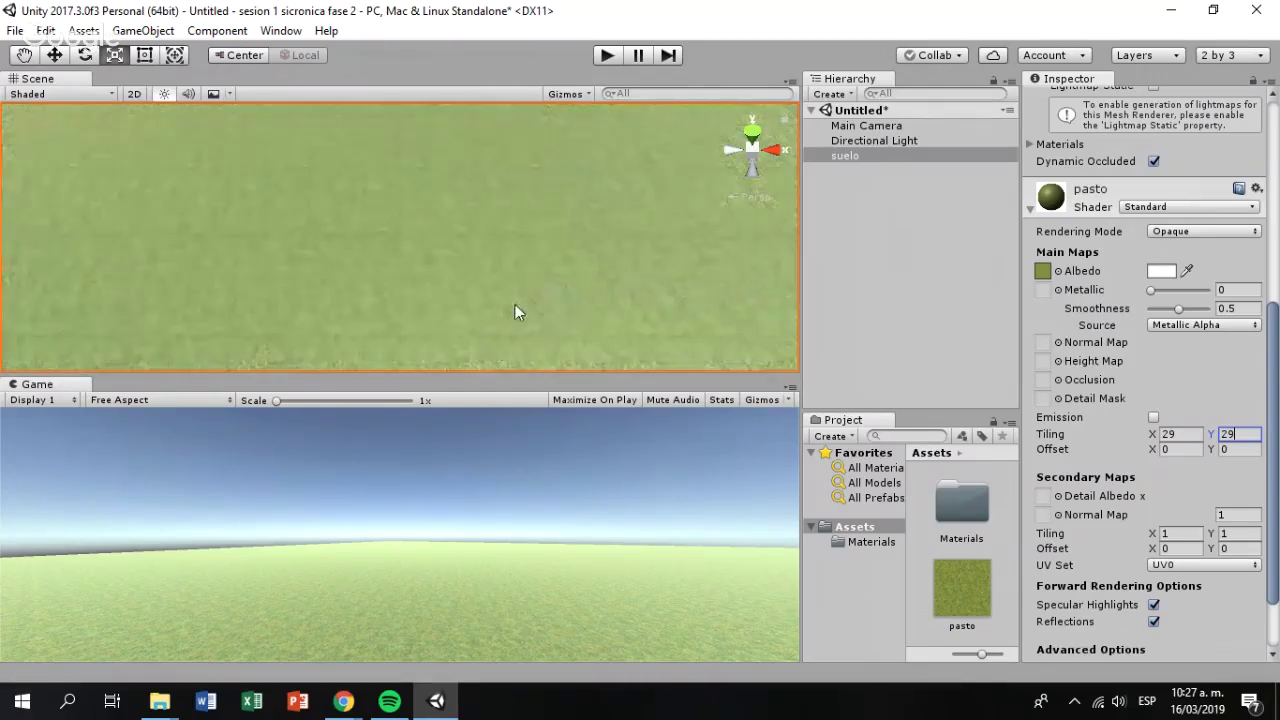
{"action": "left_click_drag", "start_coordinate": [491, 266], "coordinate": [381, 145], "text": "alt"}
{"action": "scroll", "coordinate": [434, 194], "scroll_direction": "up", "scroll_amount": 5}
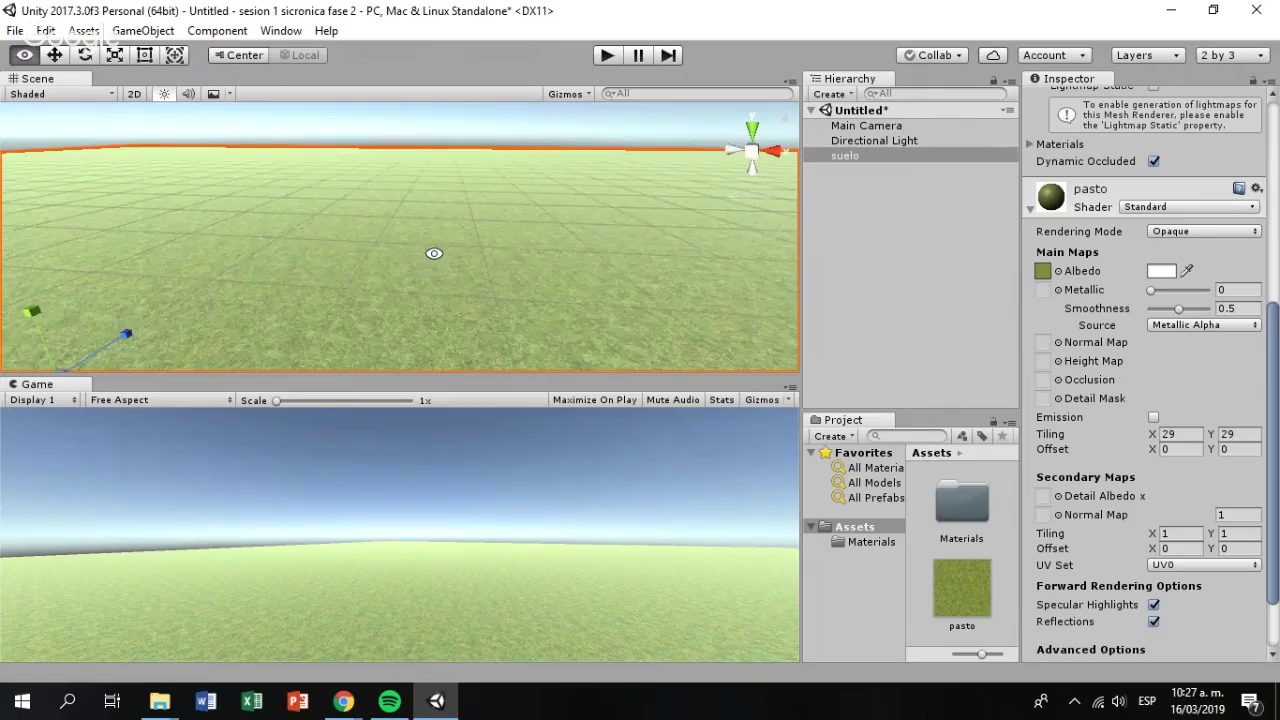
{"action": "scroll", "coordinate": [422, 233], "scroll_direction": "down", "scroll_amount": 3}
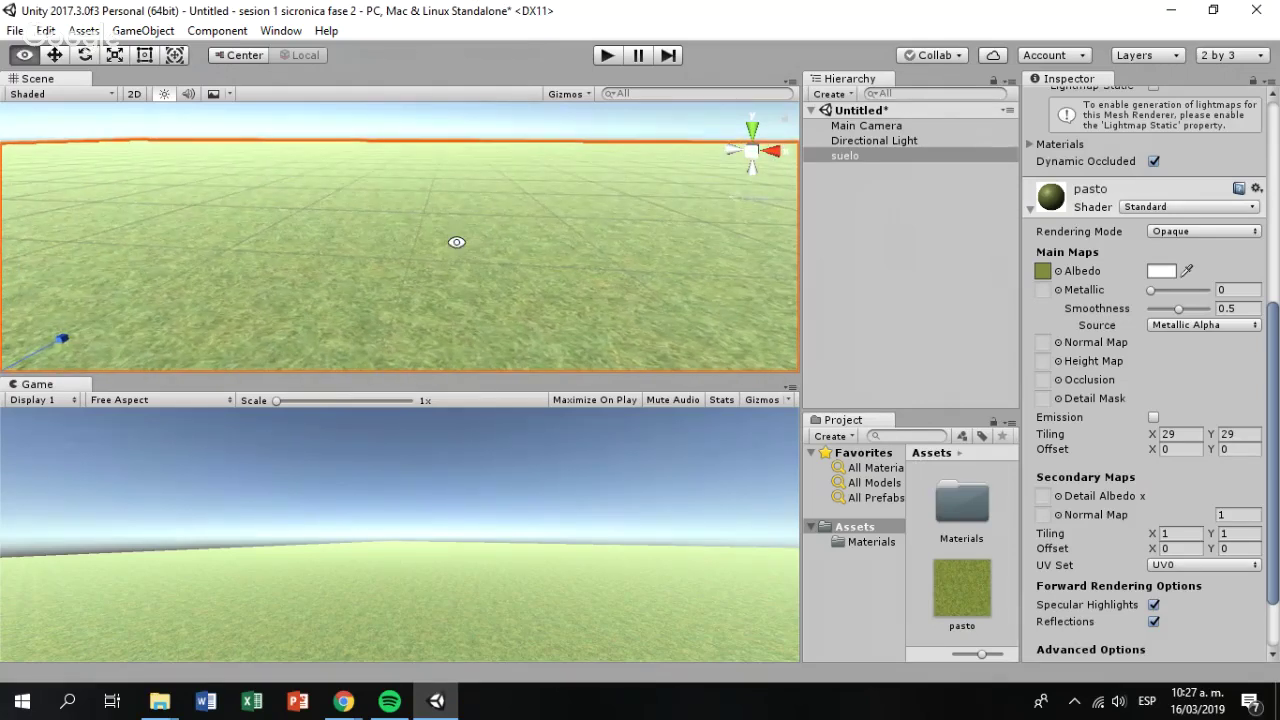
{"action": "key", "text": "r"}
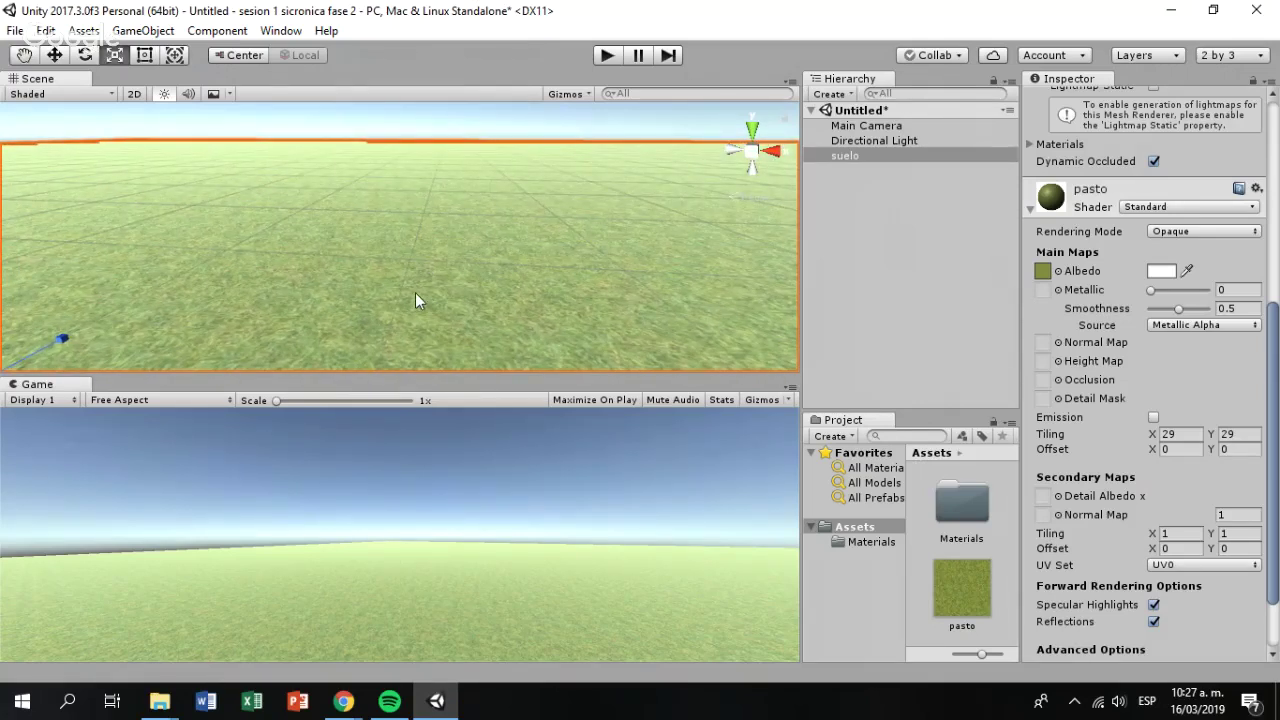
{"action": "left_click", "coordinate": [894, 260]}
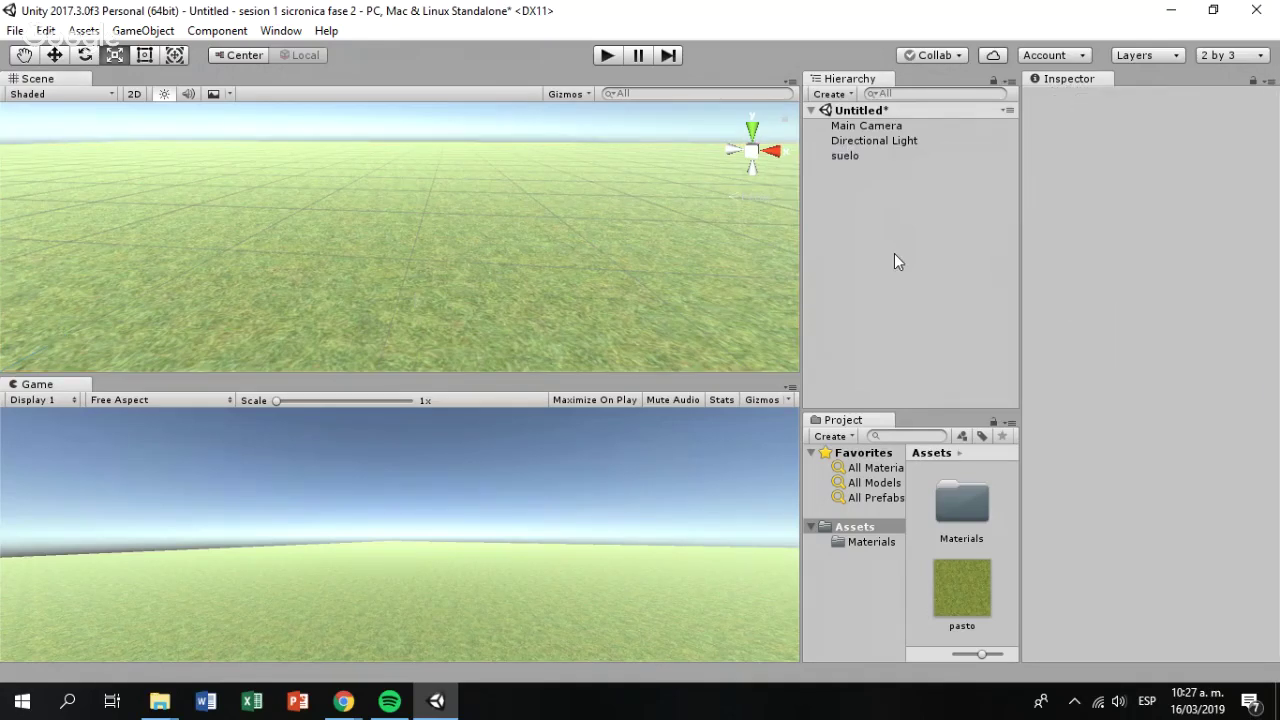
{"action": "left_click_drag", "start_coordinate": [408, 145], "coordinate": [437, 231], "text": "alt"}
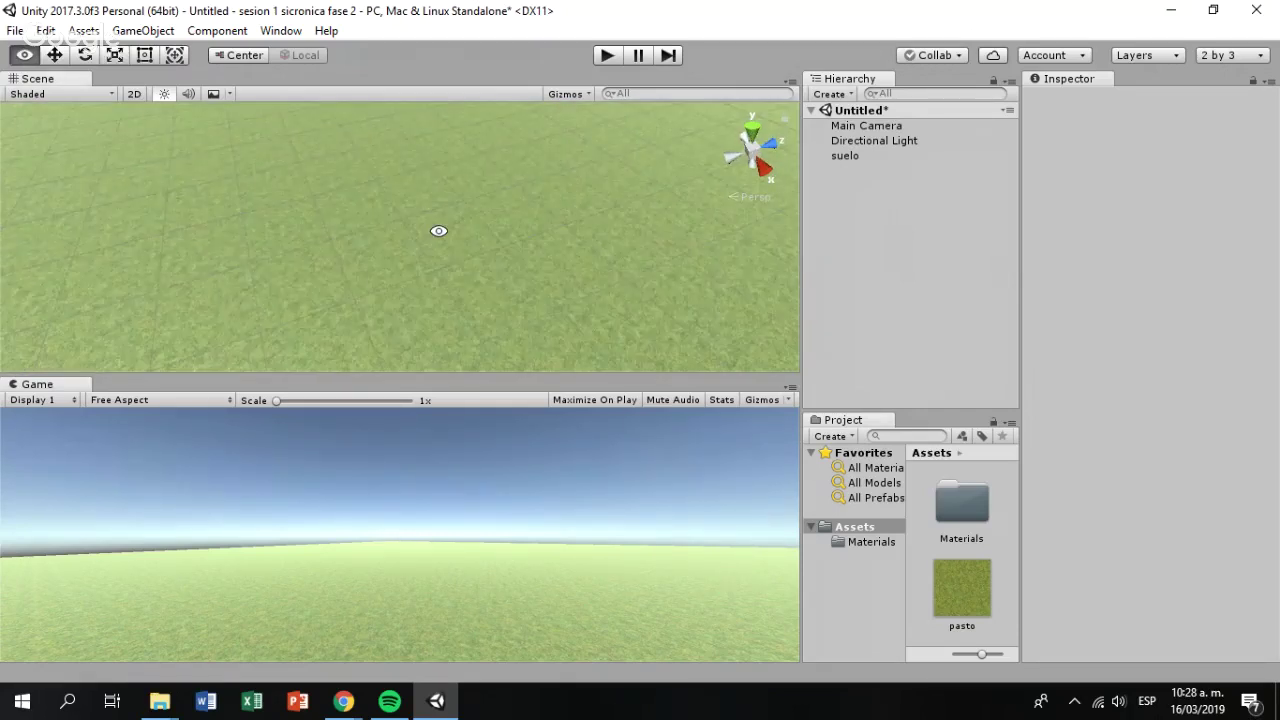
{"action": "scroll", "coordinate": [437, 230], "scroll_direction": "down", "scroll_amount": 3, "text": "alt"}
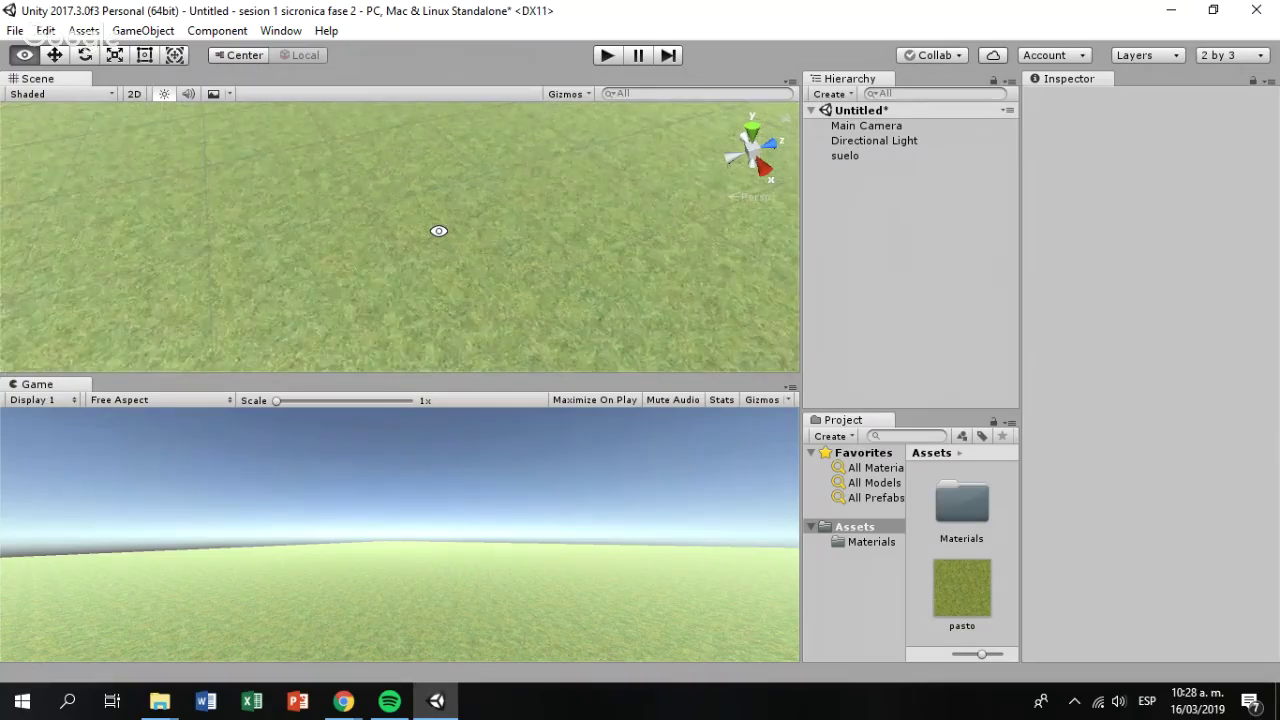
{"action": "left_click_drag", "start_coordinate": [370, 255], "coordinate": [184, 400], "text": "alt"}
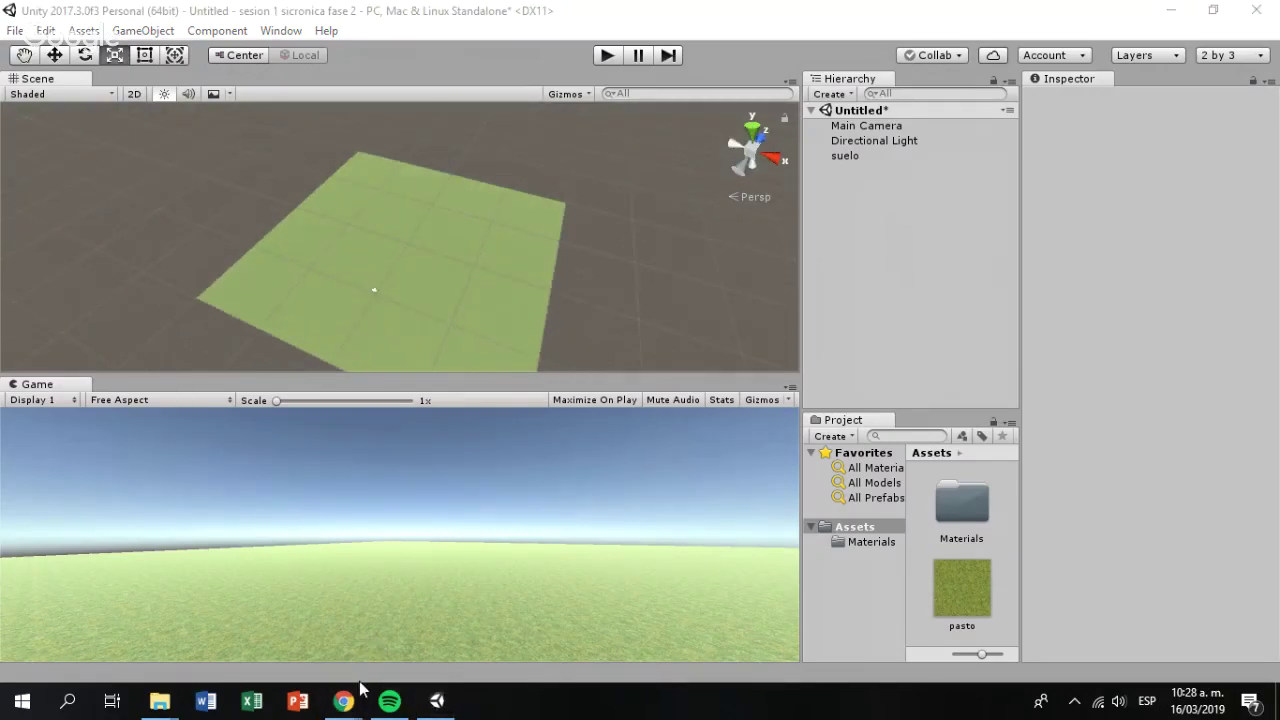
- Switch to the Chrome window with the grass search and check the live chat of the YouTube session
{"action": "mouse_move", "coordinate": [345, 700]}
{"action": "left_click", "coordinate": [674, 628]}
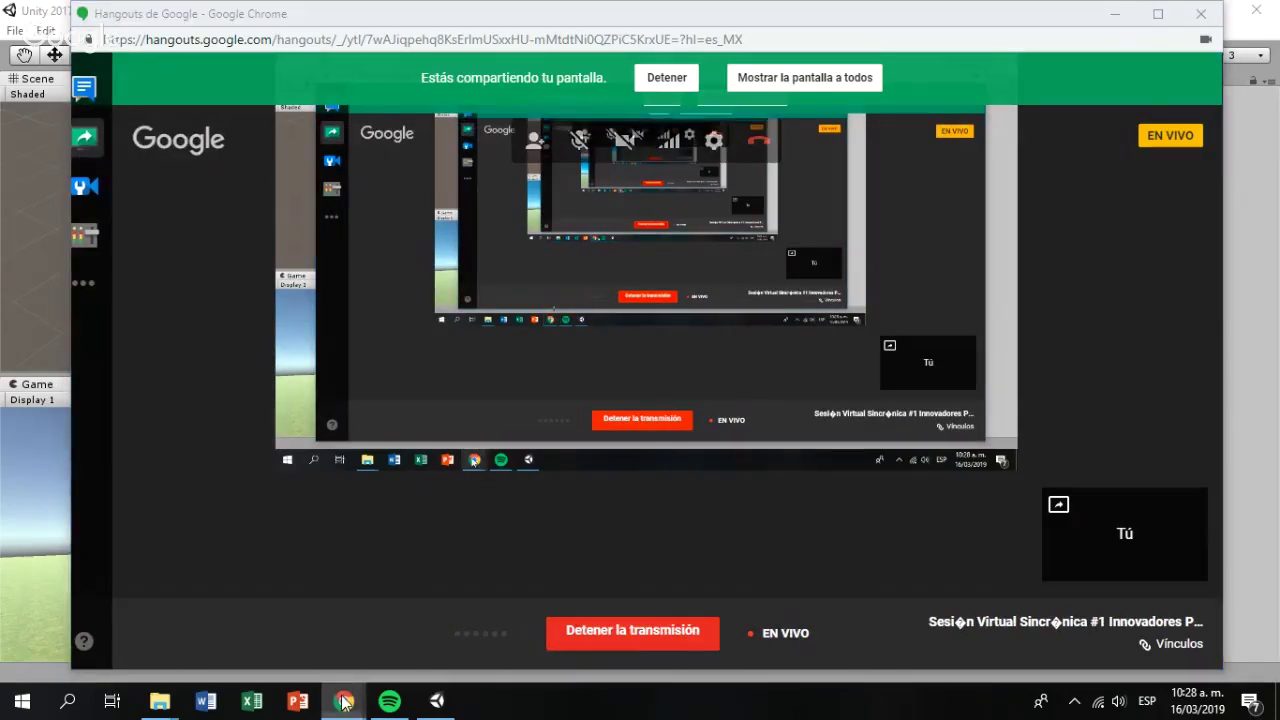
{"action": "mouse_move", "coordinate": [343, 705]}
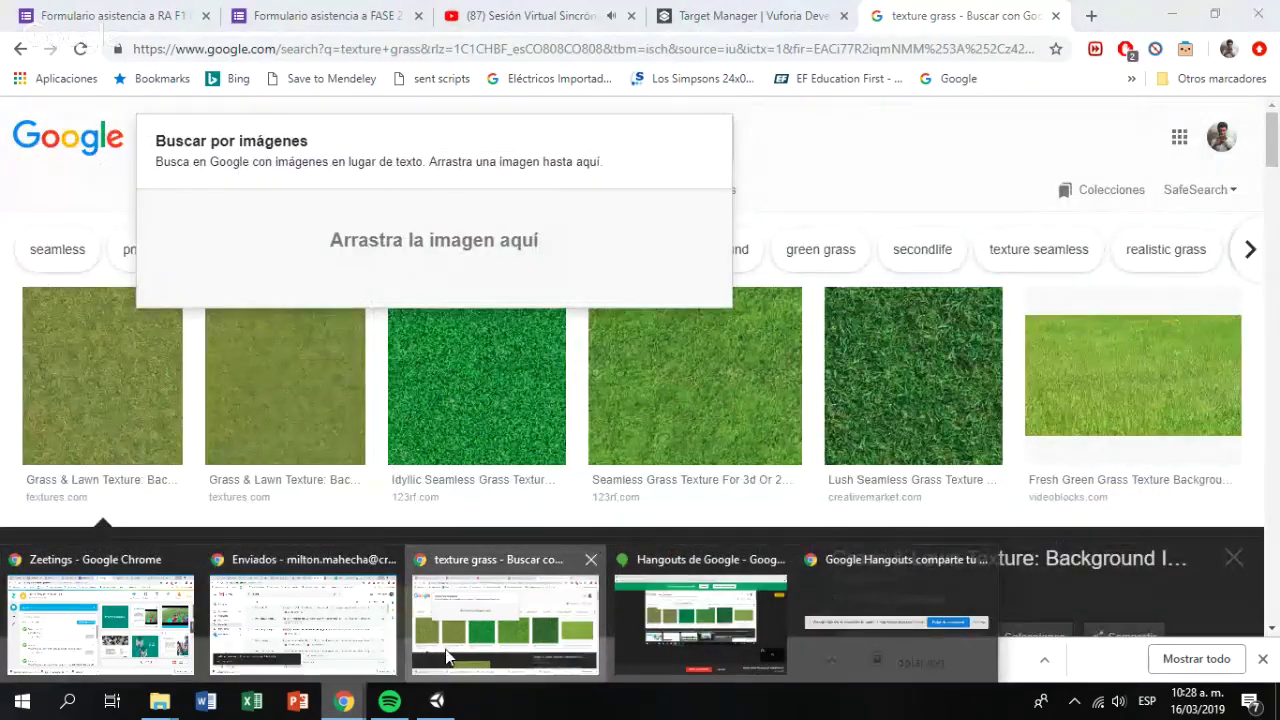
{"action": "left_click", "coordinate": [445, 649]}
{"action": "left_click", "coordinate": [521, 12]}
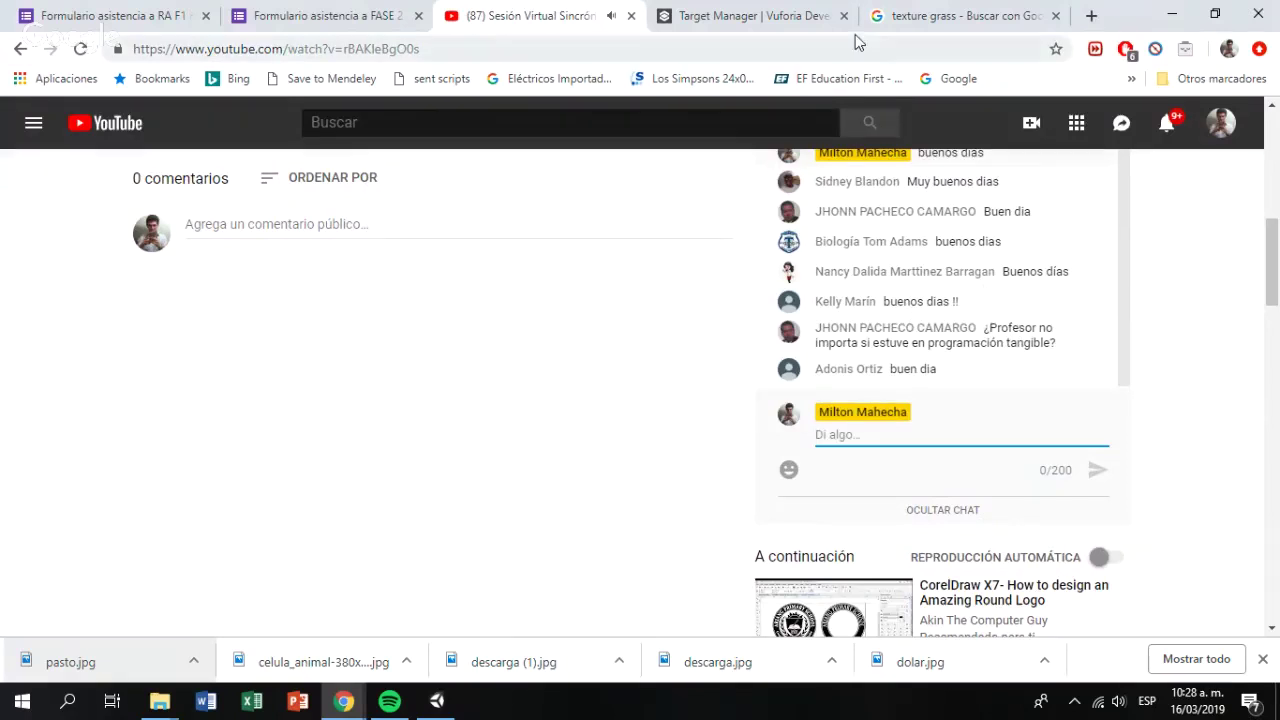
- Switch to Unity and review the basic 3D object types available for creation, without creating one
{"action": "left_click", "coordinate": [436, 700]}
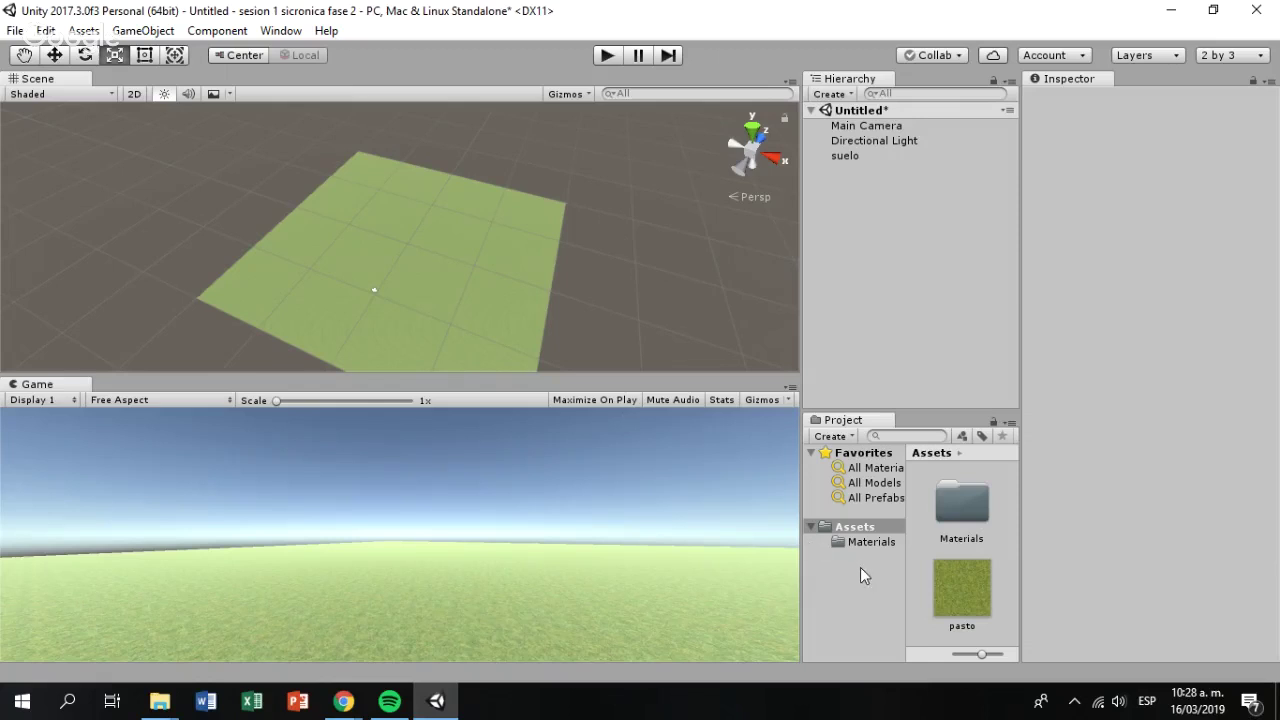
{"action": "left_click", "coordinate": [146, 33]}
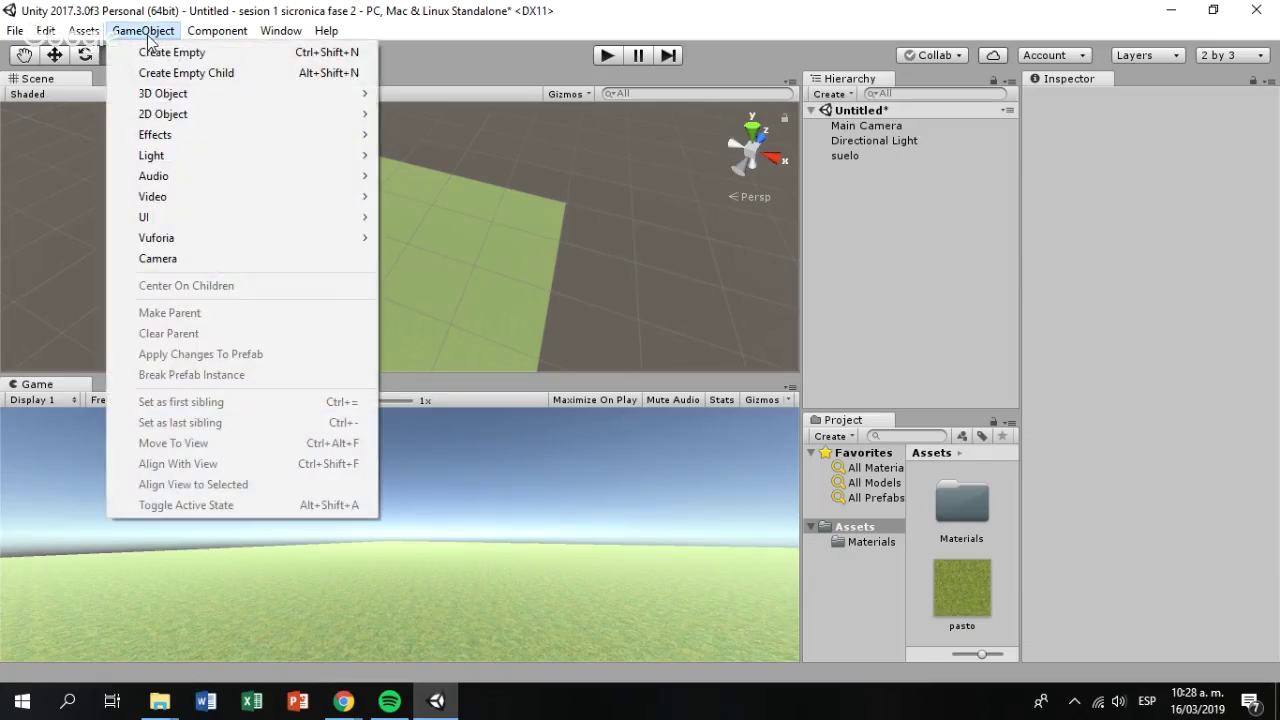
{"action": "mouse_move", "coordinate": [246, 104]}
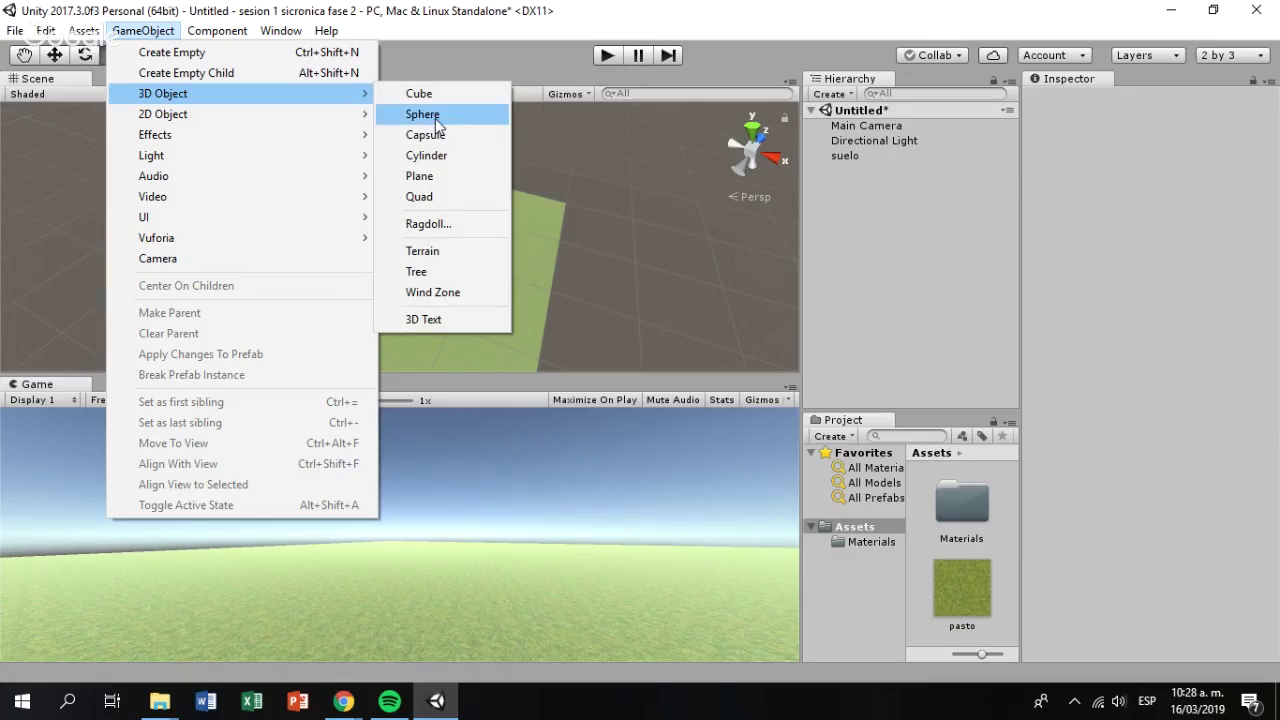
{"action": "left_click", "coordinate": [812, 284]}
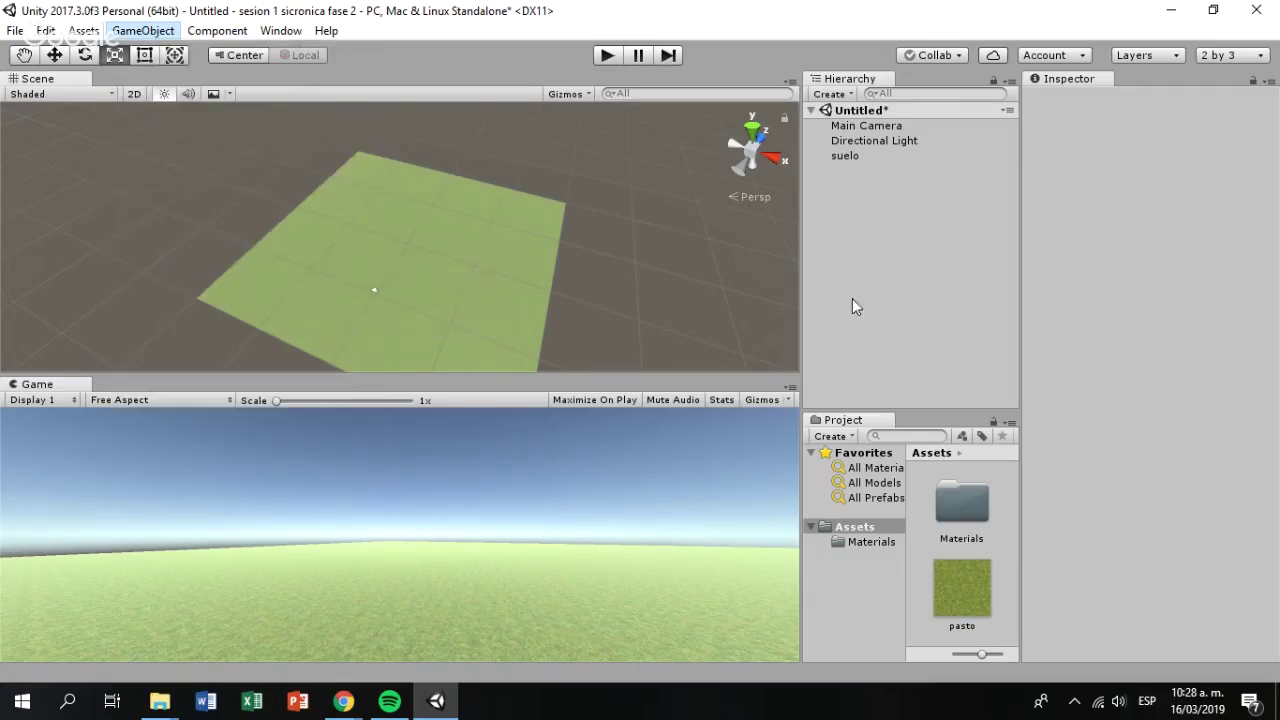
- Try scaling the suelo plane freehand in the Scene view, undo the change and deselect the plane
{"action": "left_click", "coordinate": [840, 156]}
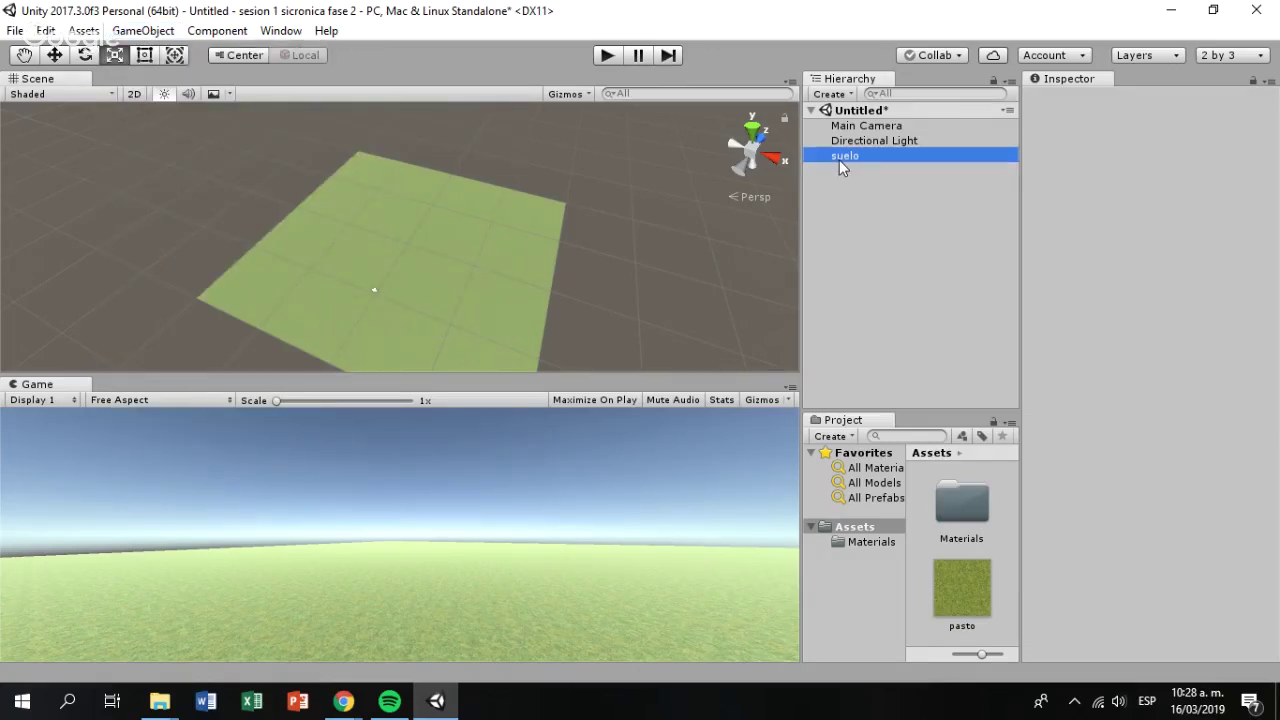
{"action": "left_click_drag", "start_coordinate": [408, 240], "coordinate": [455, 314]}
{"action": "key", "text": "ctrl+z"}
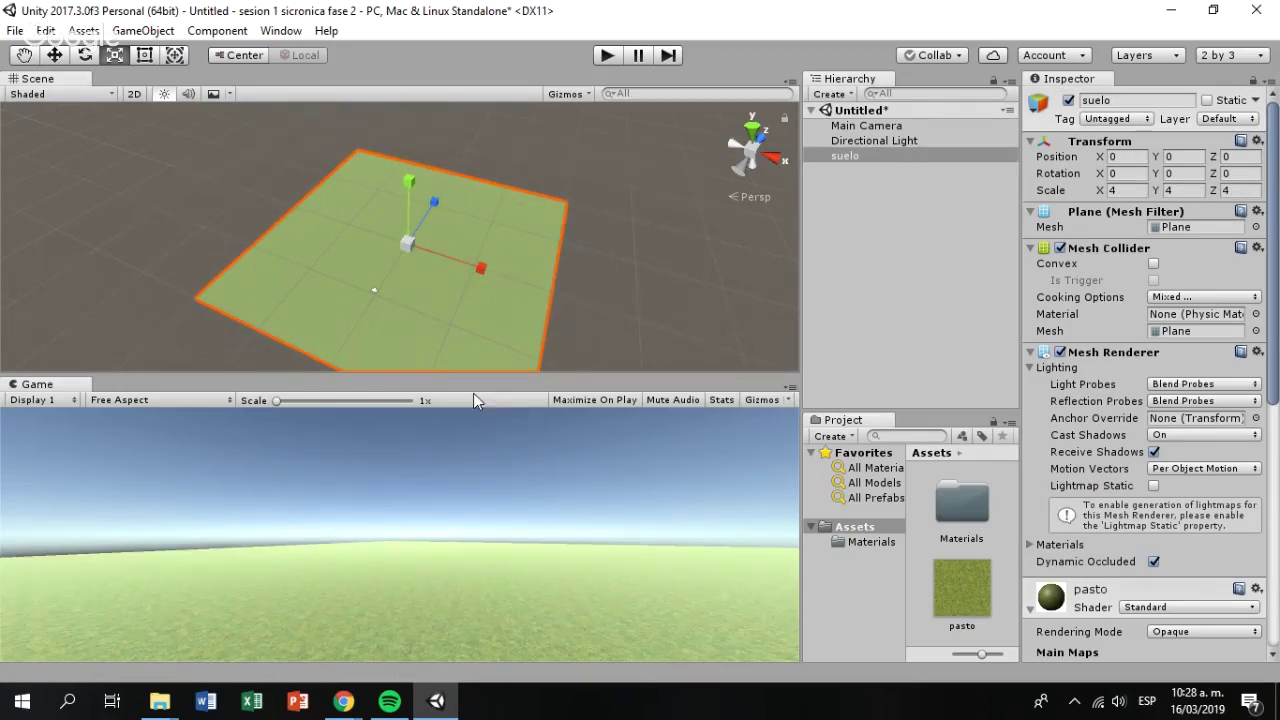
{"action": "left_click", "coordinate": [851, 313]}
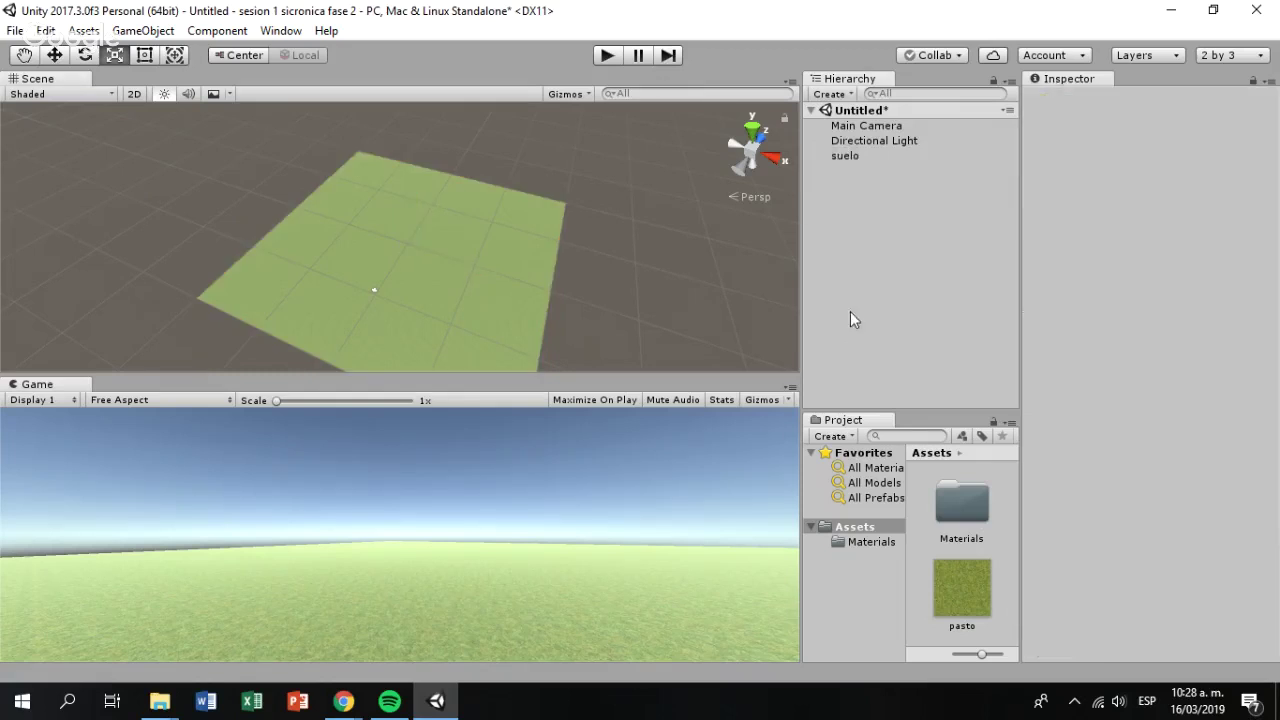
- Examine suelo's outline in the scene and its component settings, leaving nothing selected
{"action": "left_click", "coordinate": [852, 156]}
{"action": "left_click", "coordinate": [870, 222]}
{"action": "left_click", "coordinate": [834, 158]}
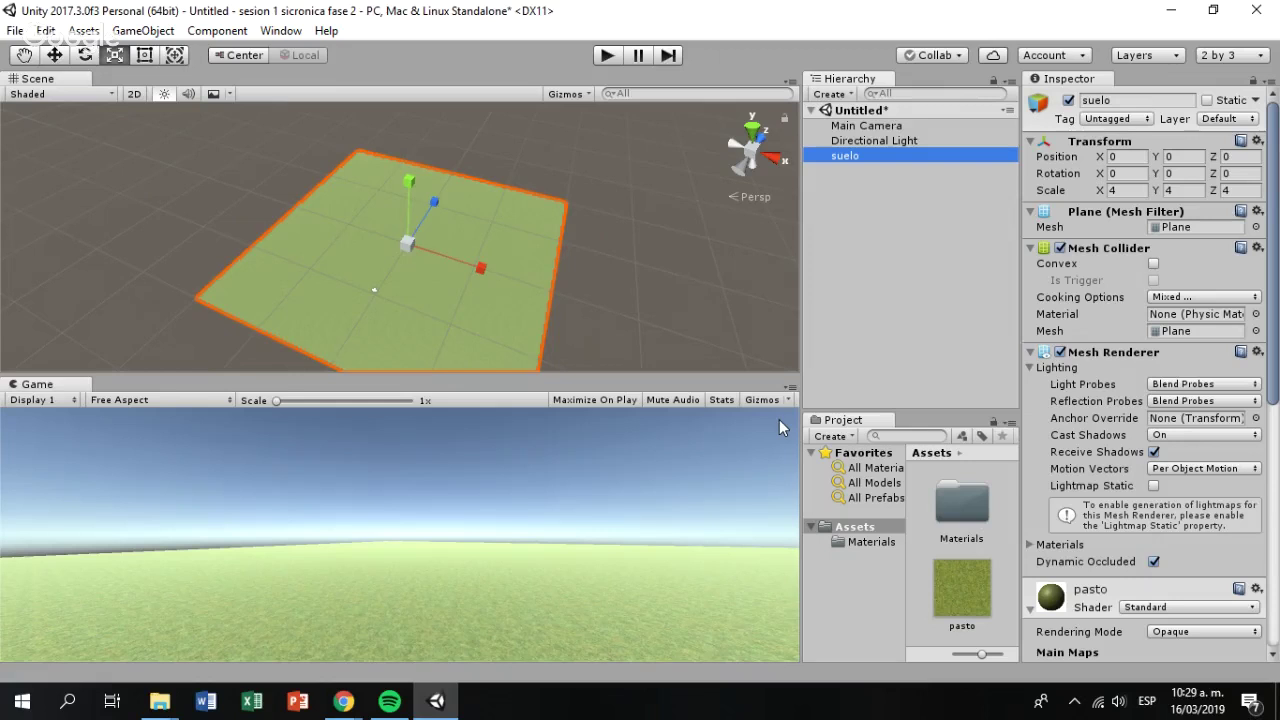
{"action": "left_click", "coordinate": [872, 272]}
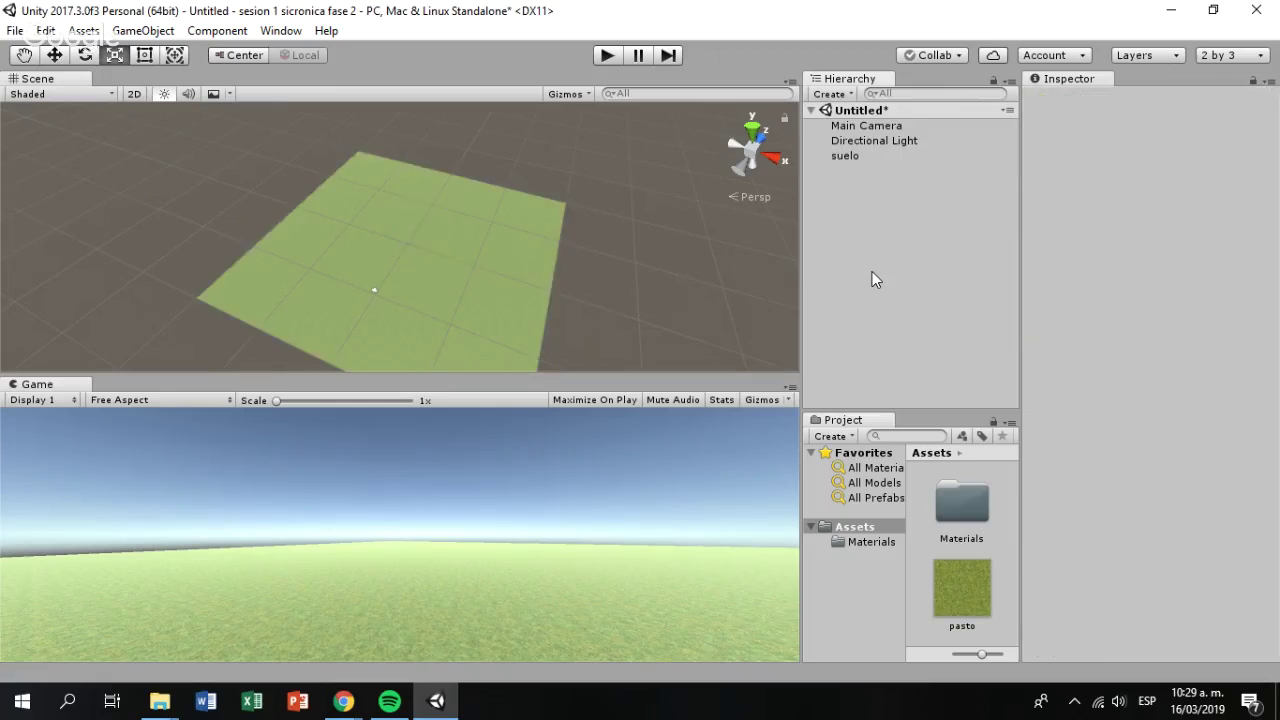
- Minimize Unity and Chrome and switch to the File Explorer window showing the Escritorio folder
{"action": "left_click", "coordinate": [1171, 10]}
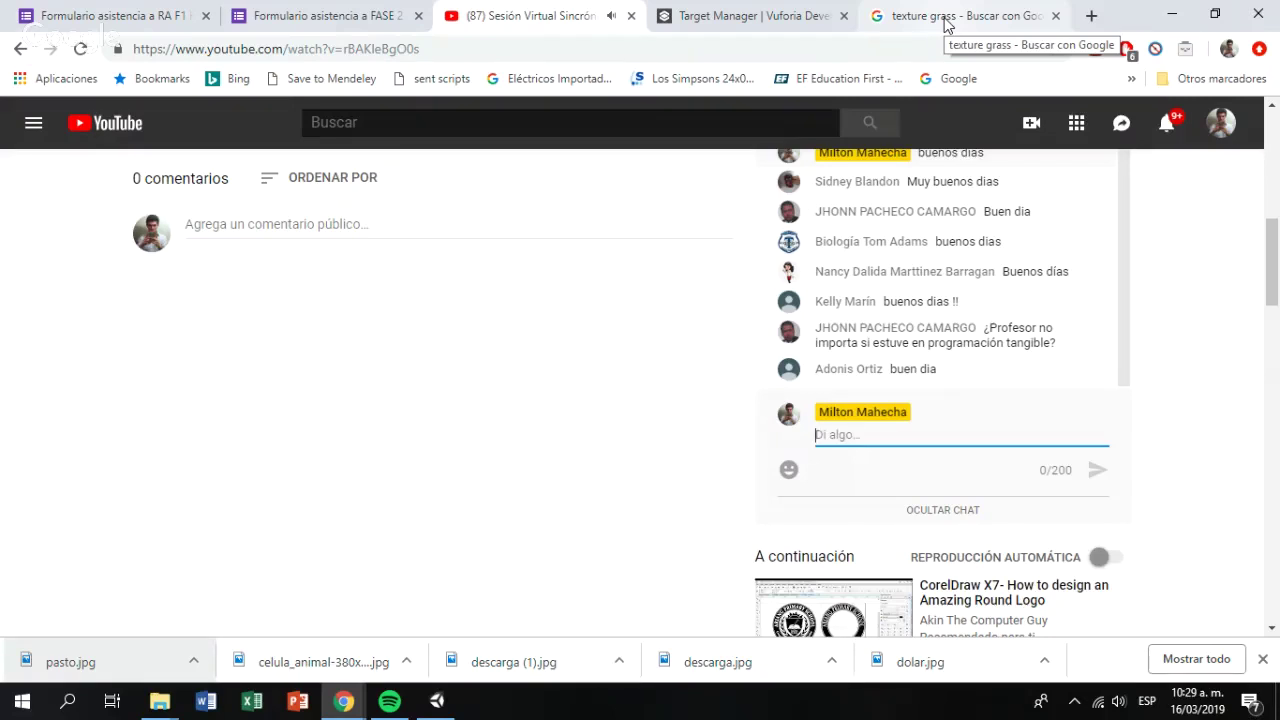
{"action": "left_click", "coordinate": [1173, 22]}
{"action": "left_click", "coordinate": [1108, 12]}
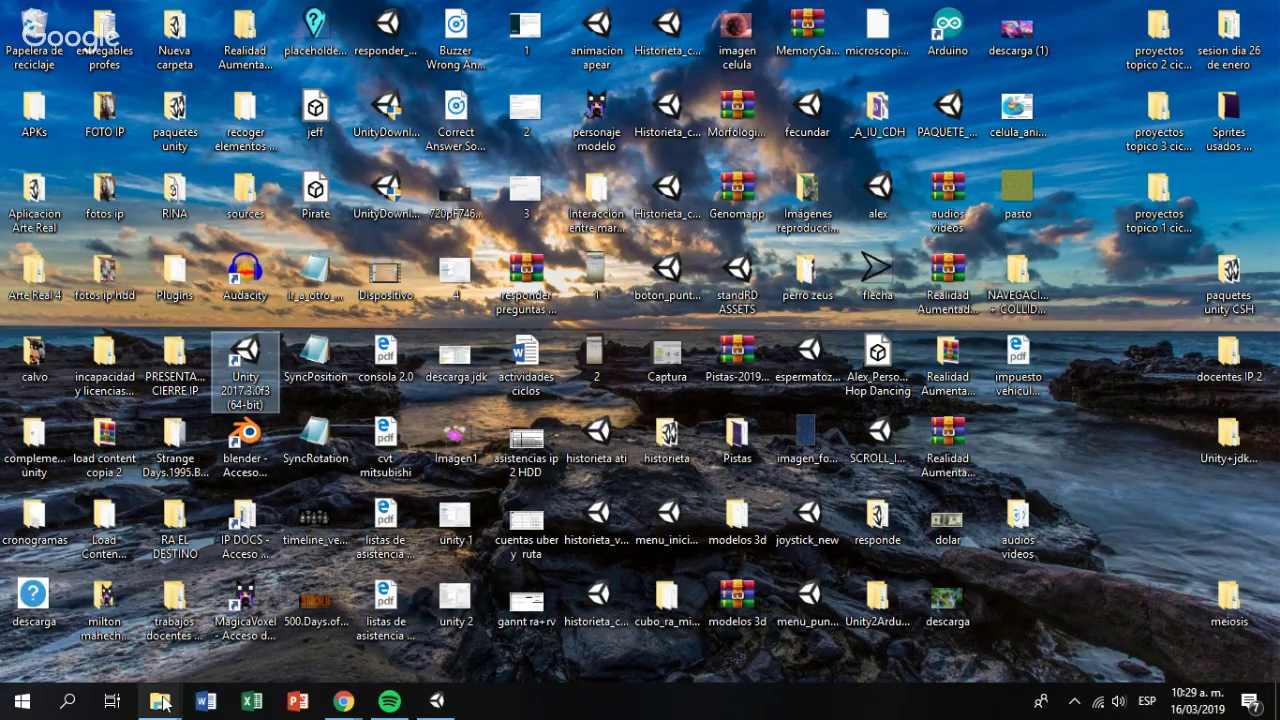
{"action": "mouse_move", "coordinate": [160, 700]}
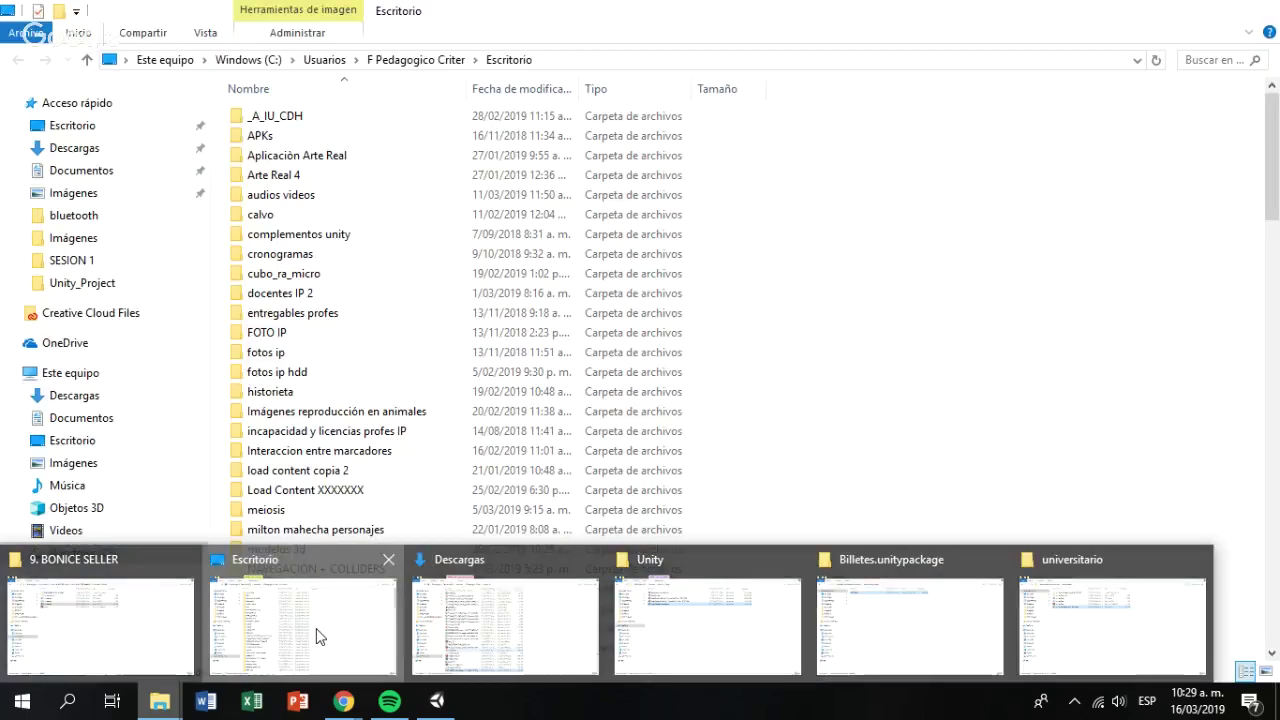
{"action": "left_click", "coordinate": [318, 636]}
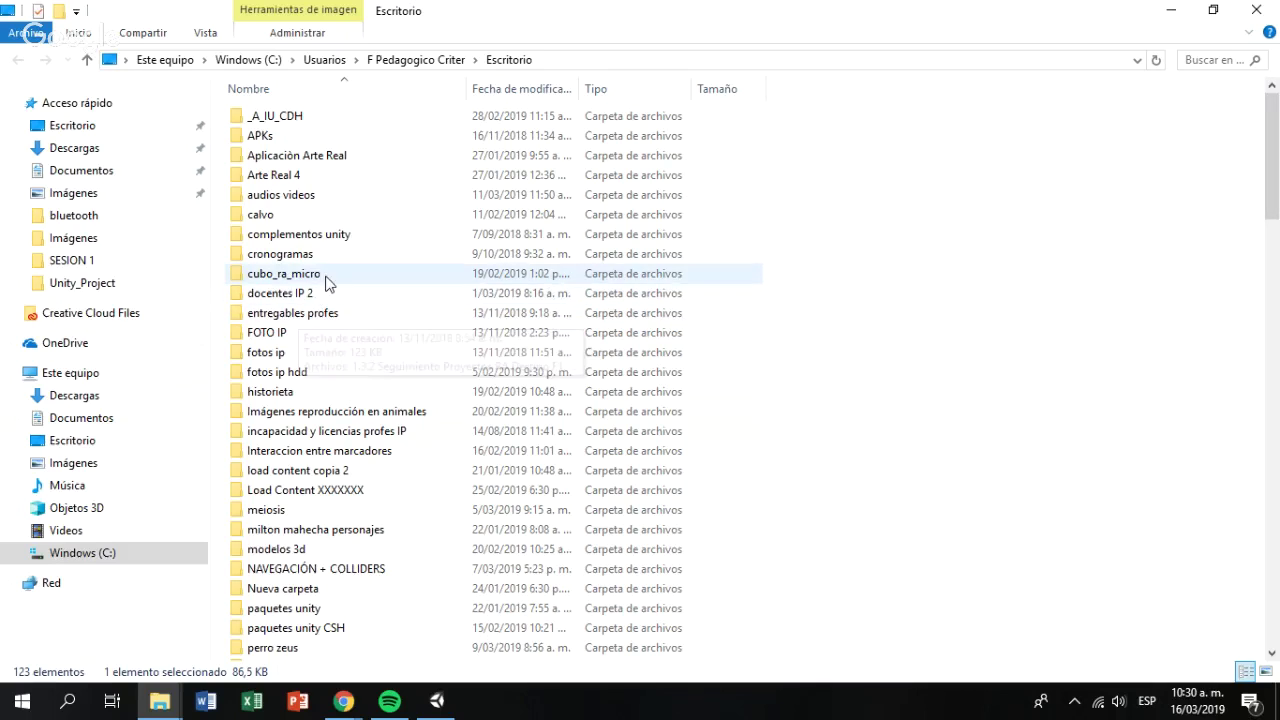
- Look for a character model in the universitario subfolder of the desktop's personajes folder and return to its parent folder
{"action": "scroll", "coordinate": [326, 285], "scroll_direction": "down", "scroll_amount": 2}
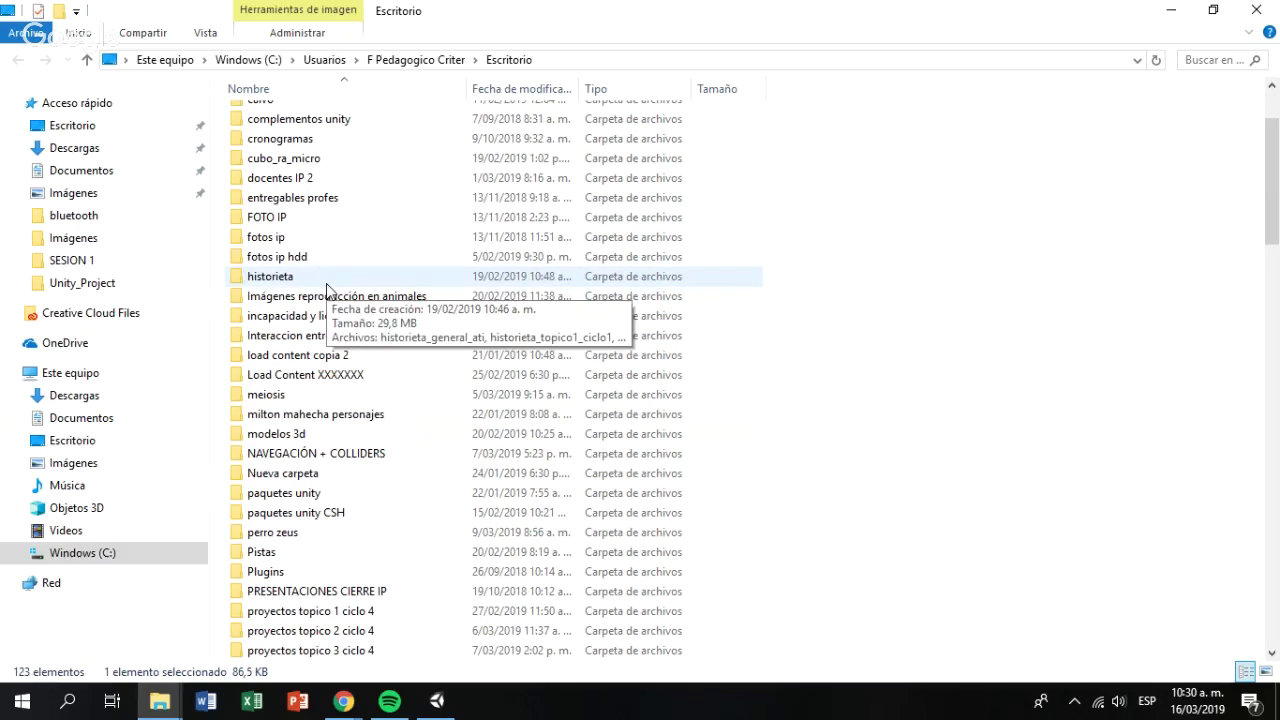
{"action": "double_click", "coordinate": [314, 414]}
{"action": "double_click", "coordinate": [300, 277]}
{"action": "left_click", "coordinate": [13, 61]}
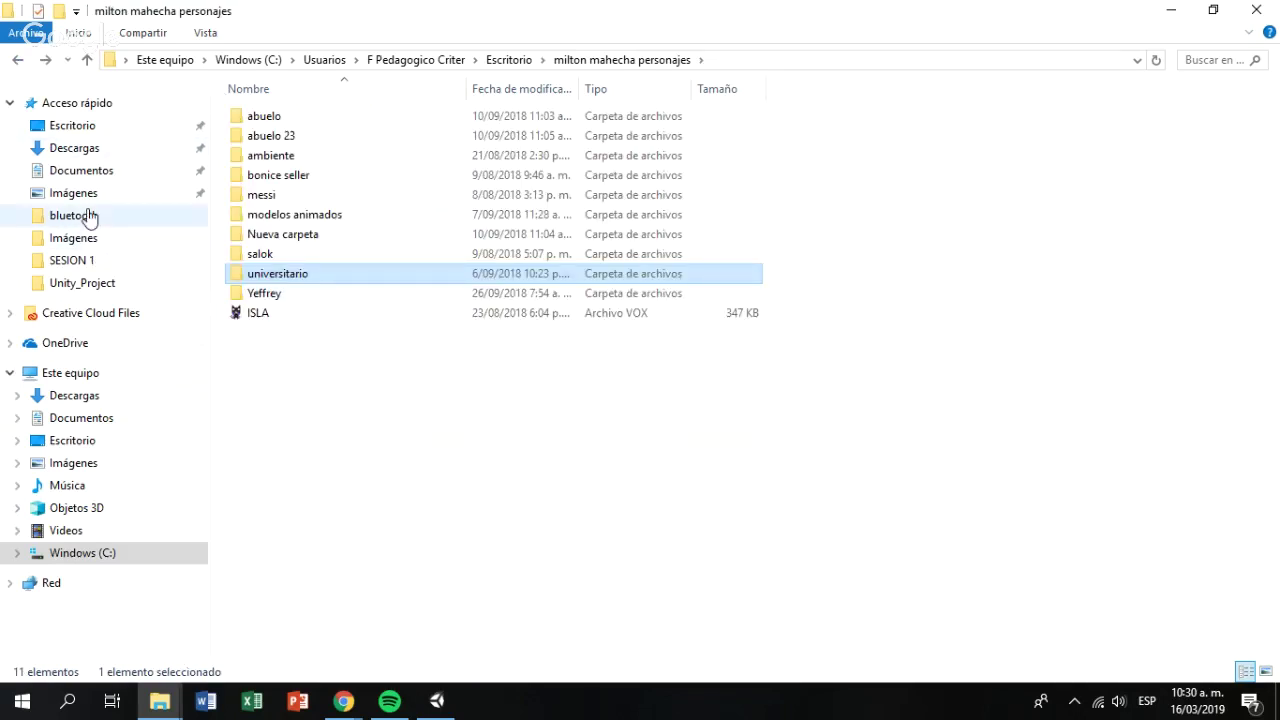
- Open the universitary student VOX file from Documentos > PERSONAJES APP 2018 > PERSONAJES APP NUEVOS > 3. UNIVERSITARY STUDENT FALTA in a maximized MagicaVoxel window
{"action": "left_click", "coordinate": [94, 172]}
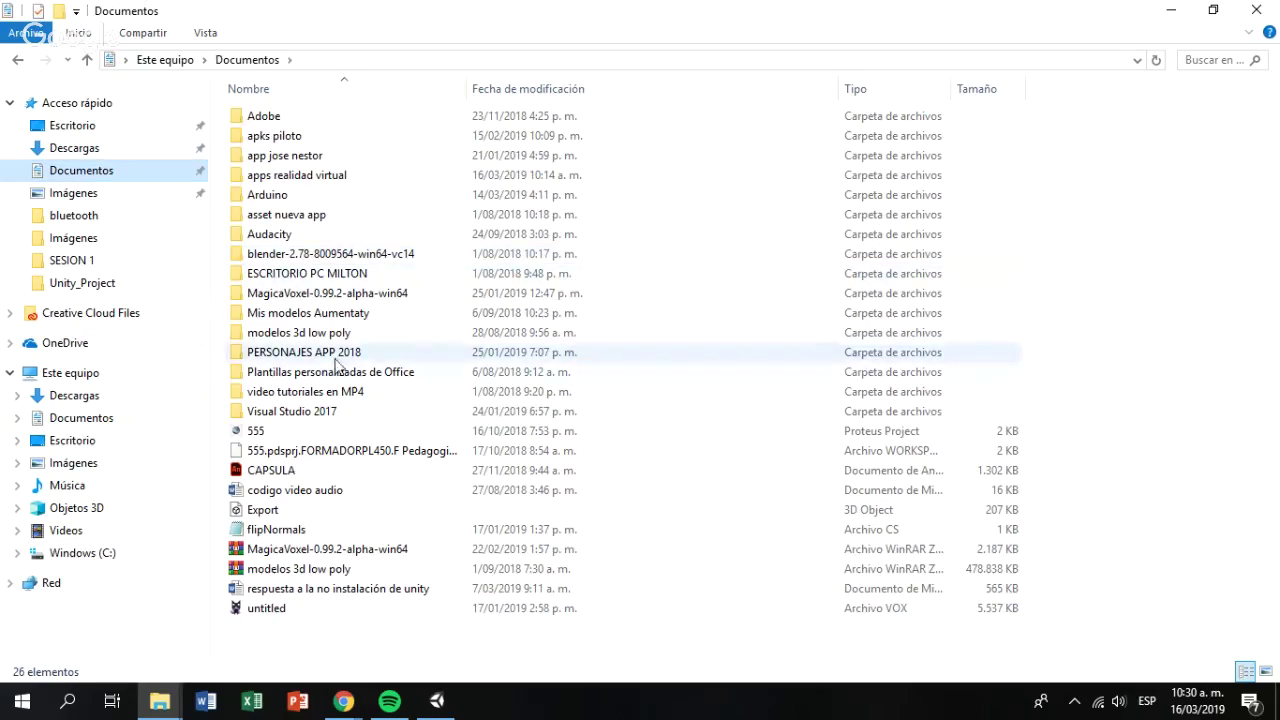
{"action": "double_click", "coordinate": [338, 352]}
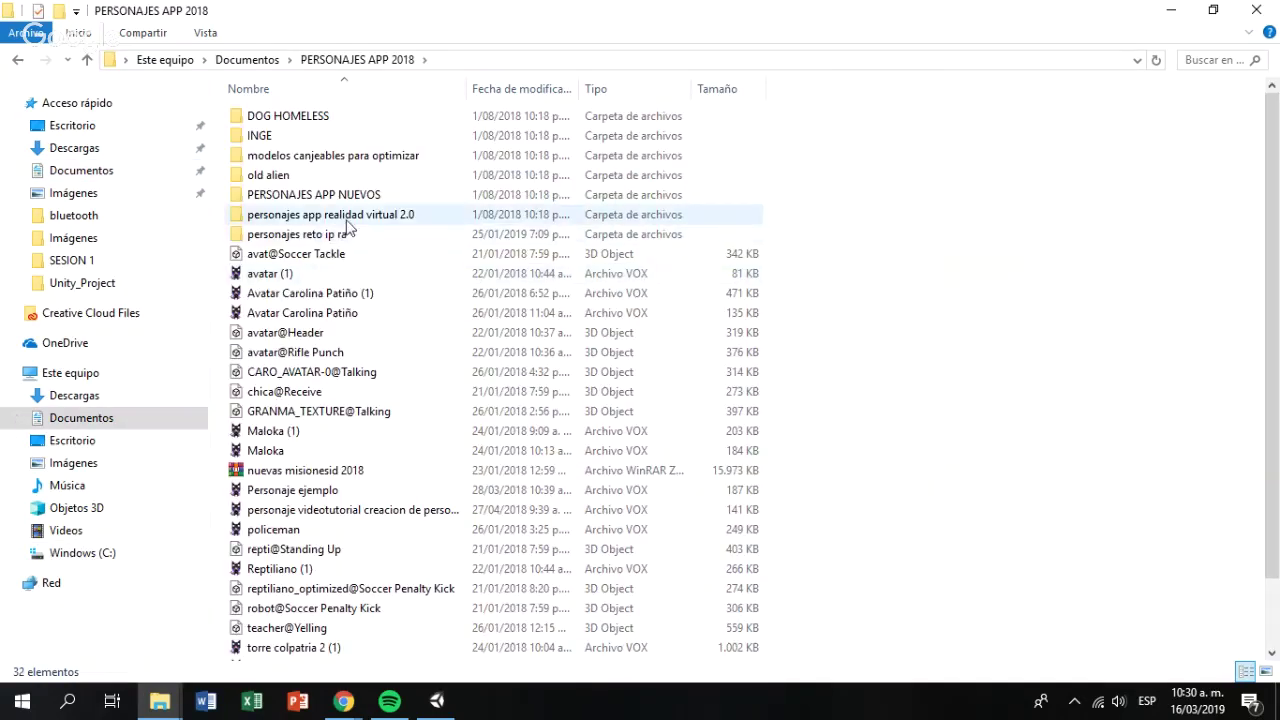
{"action": "double_click", "coordinate": [340, 196]}
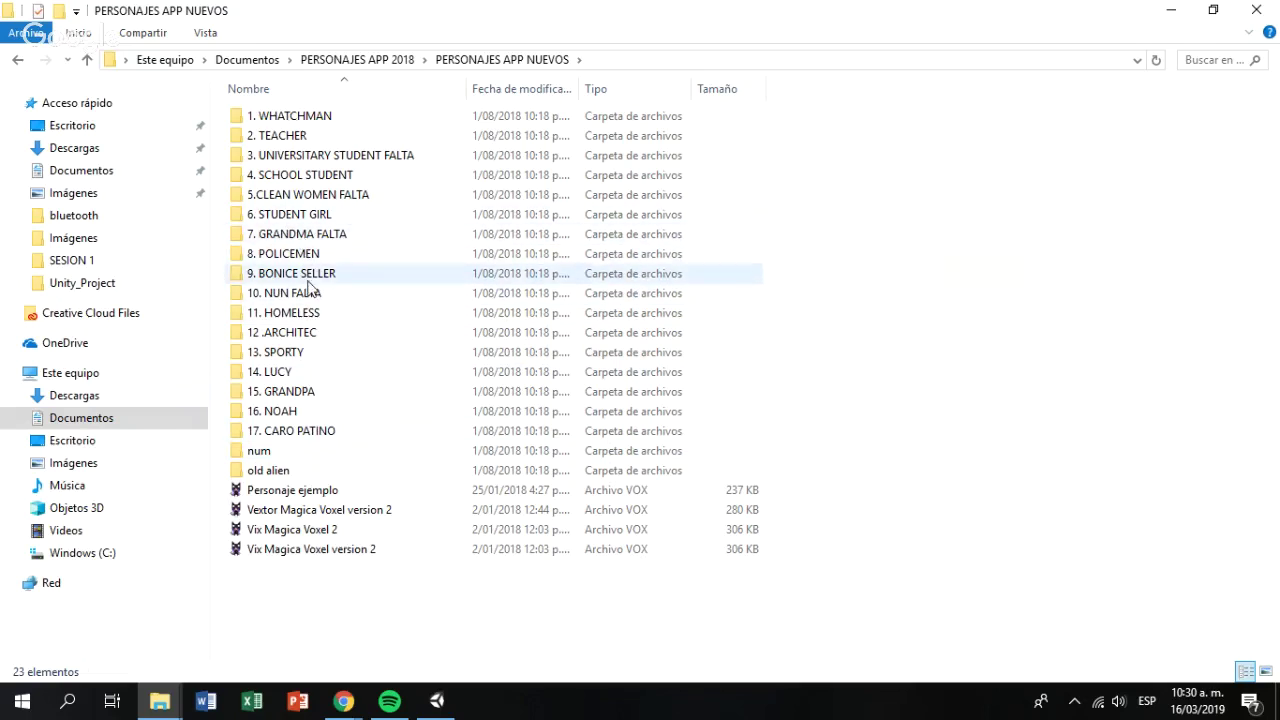
{"action": "left_click", "coordinate": [307, 158]}
{"action": "double_click", "coordinate": [307, 160]}
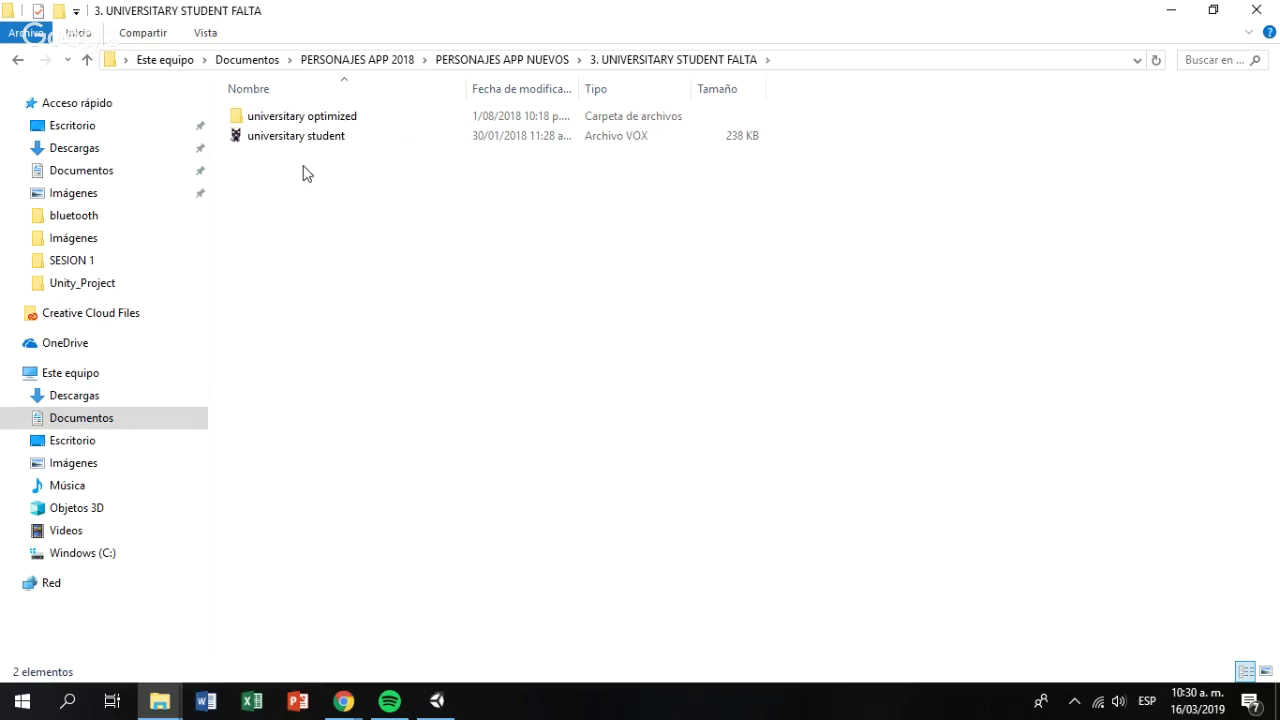
{"action": "left_click", "coordinate": [282, 140]}
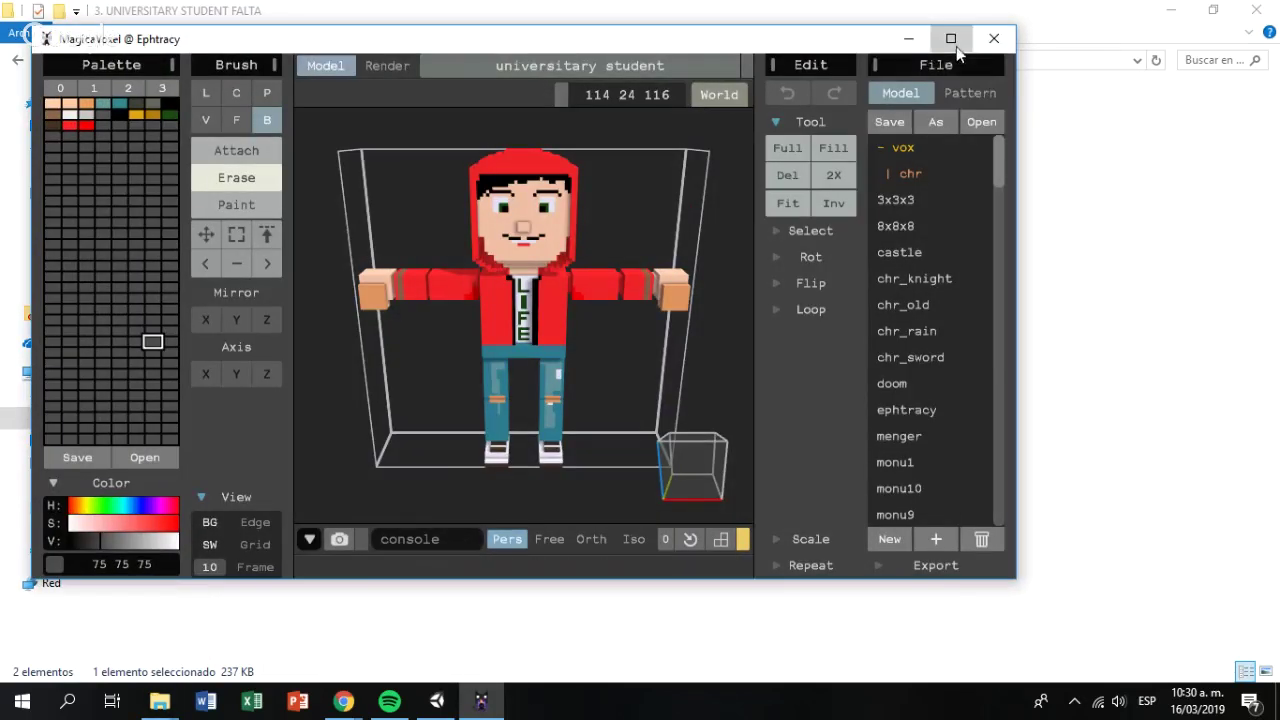
{"action": "left_click", "coordinate": [951, 40]}
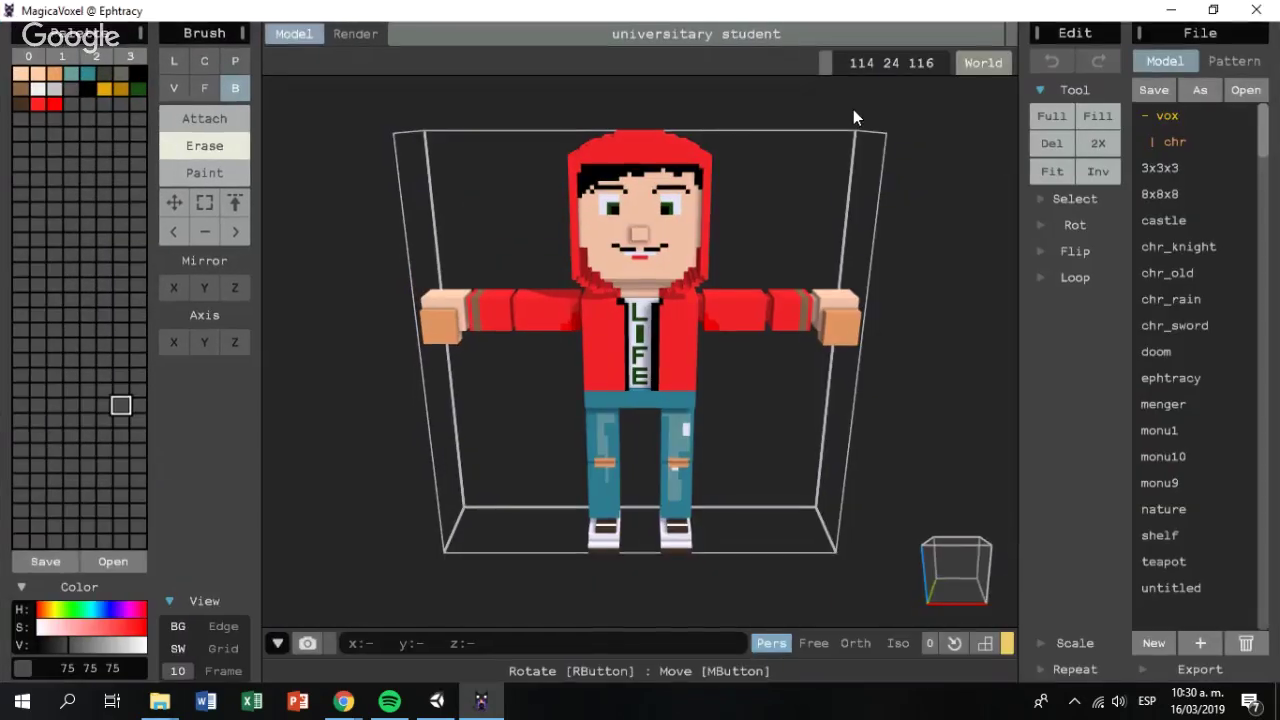
- Examine the universitary student voxel character from the side and front, up close and from farther away
{"action": "right_click_drag", "start_coordinate": [771, 177], "coordinate": [659, 344]}
{"action": "scroll", "coordinate": [668, 304], "scroll_direction": "up", "scroll_amount": 3}
{"action": "scroll", "coordinate": [729, 316], "scroll_direction": "down", "scroll_amount": 1}
{"action": "scroll", "coordinate": [860, 312], "scroll_direction": "down", "scroll_amount": 2}
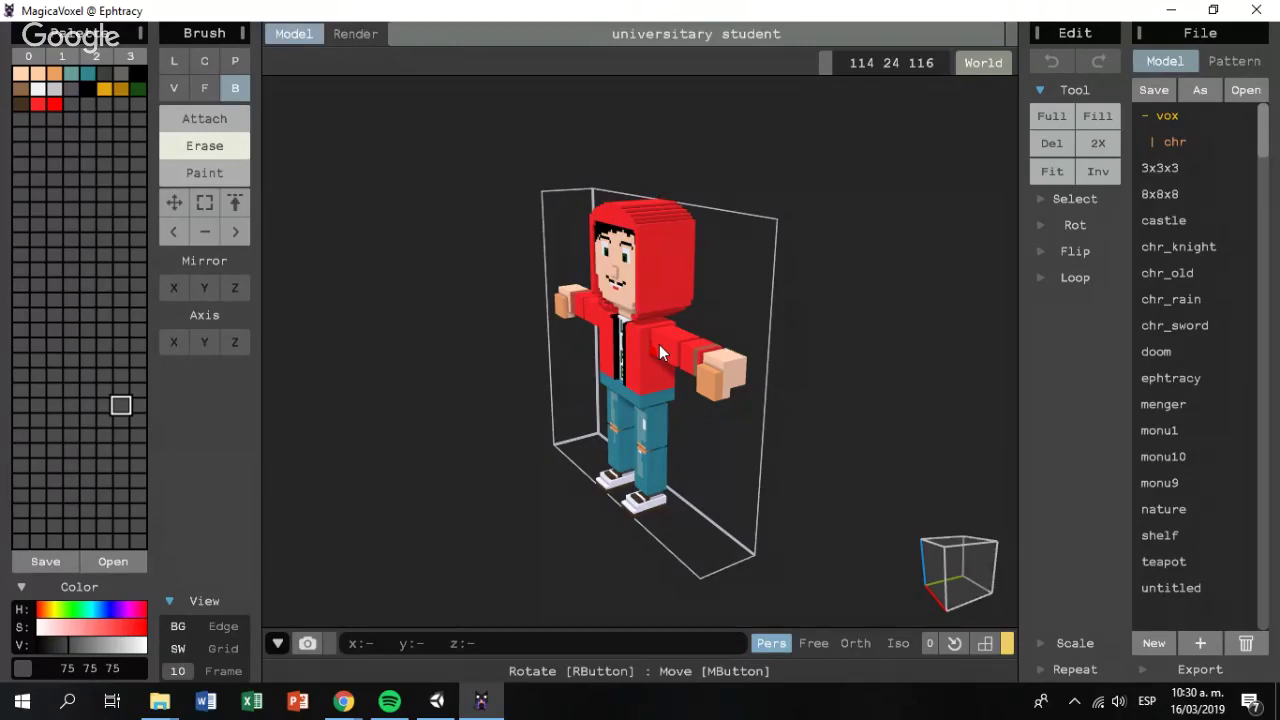
{"action": "right_click_drag", "start_coordinate": [513, 370], "coordinate": [474, 551]}
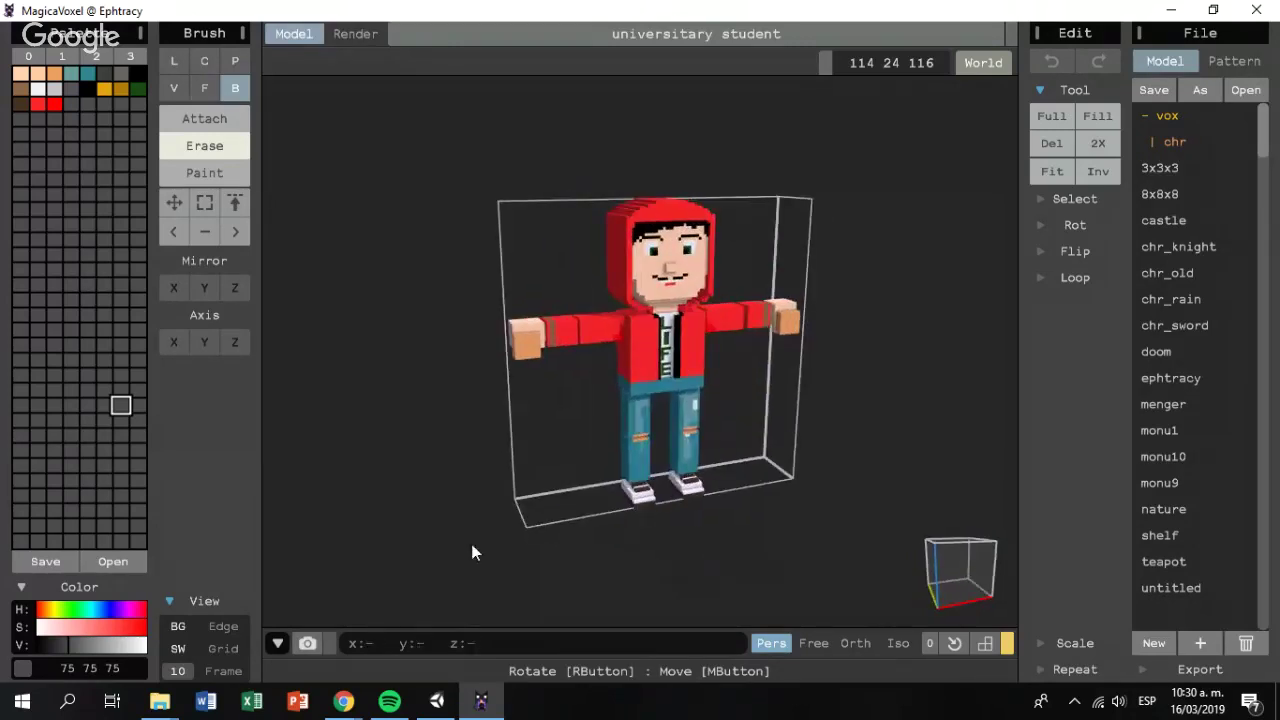
- Read the newest replies in the YouTube session's live chat in Chrome, and switch back to Unity
{"action": "mouse_move", "coordinate": [345, 702]}
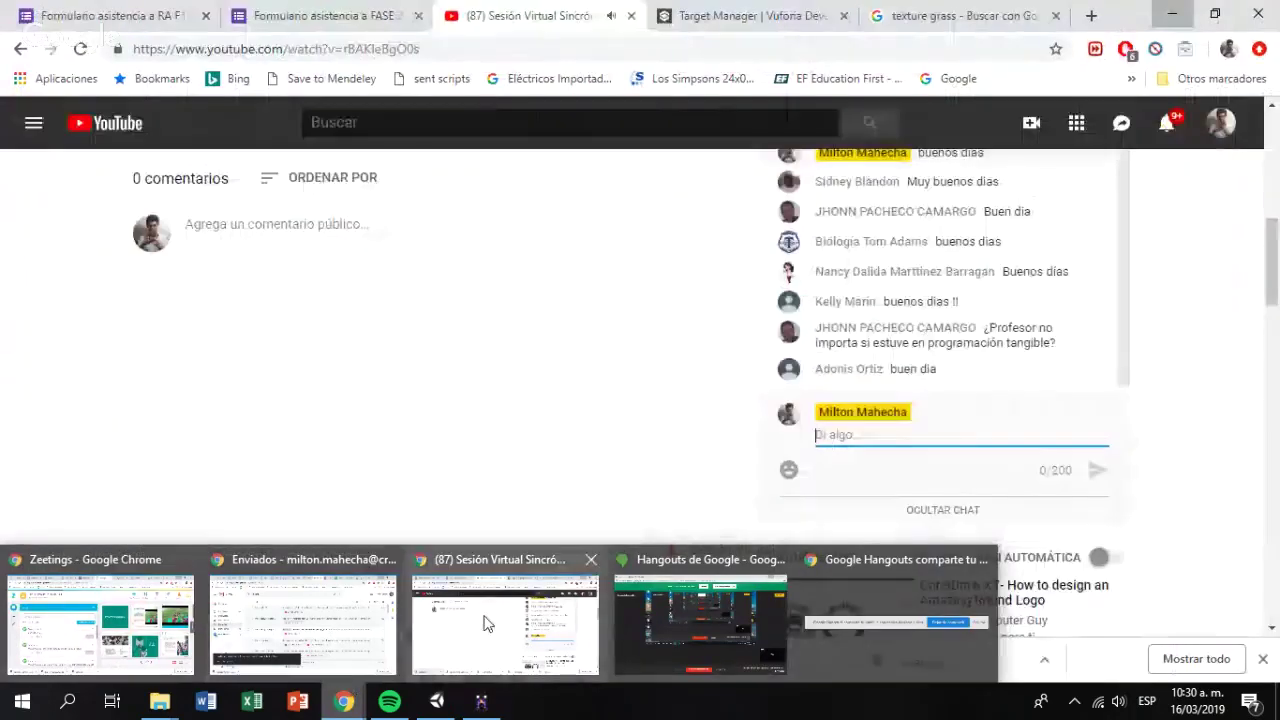
{"action": "left_click", "coordinate": [486, 623]}
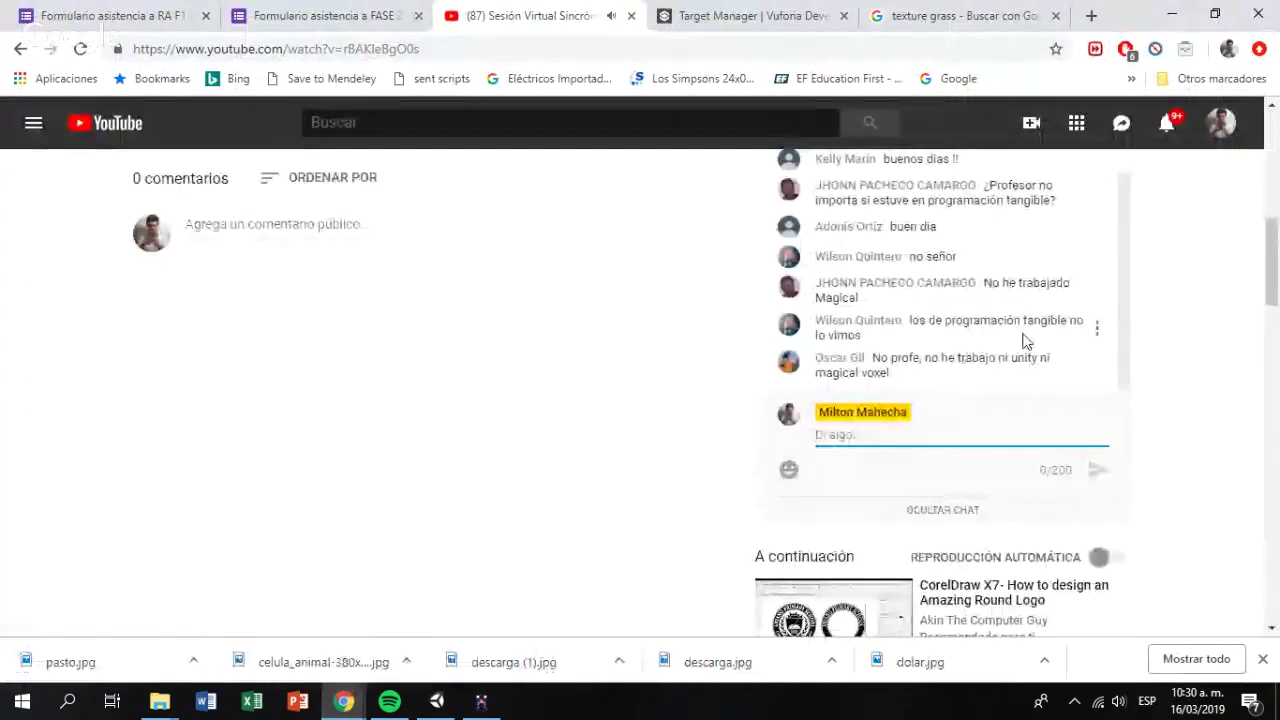
{"action": "mouse_move", "coordinate": [1124, 328]}
{"action": "left_mouse_down"}
{"action": "mouse_move", "coordinate": [1126, 280]}
{"action": "mouse_move", "coordinate": [1131, 352]}
{"action": "left_mouse_up"}
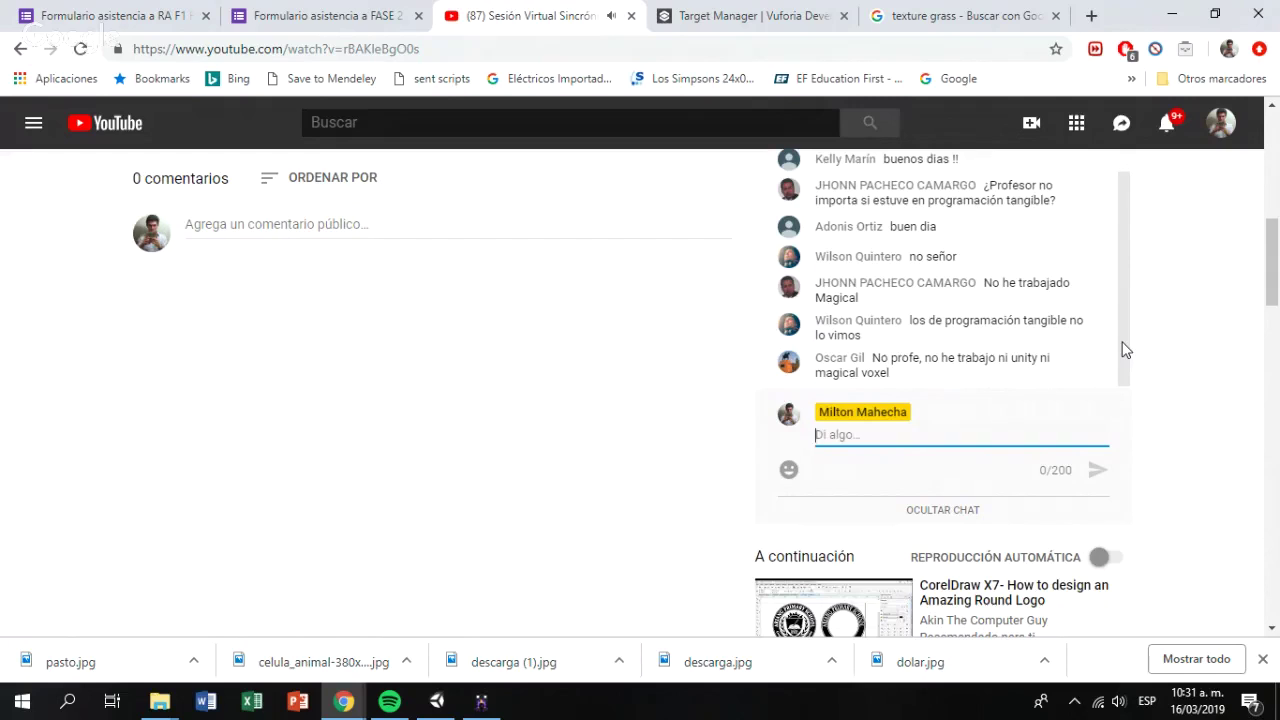
{"action": "left_click", "coordinate": [443, 707]}
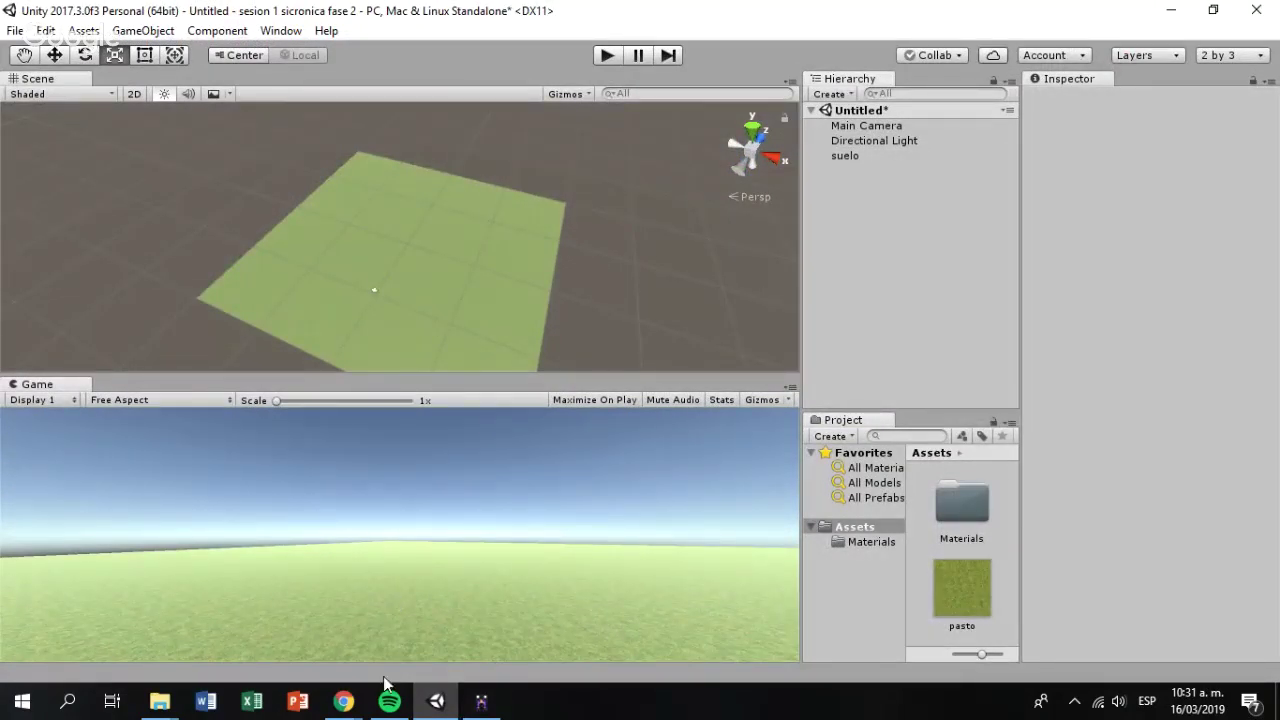
- Open mixamo.com in a new tab of the Chrome session window and dismiss the page translation offer
{"action": "mouse_move", "coordinate": [343, 697]}
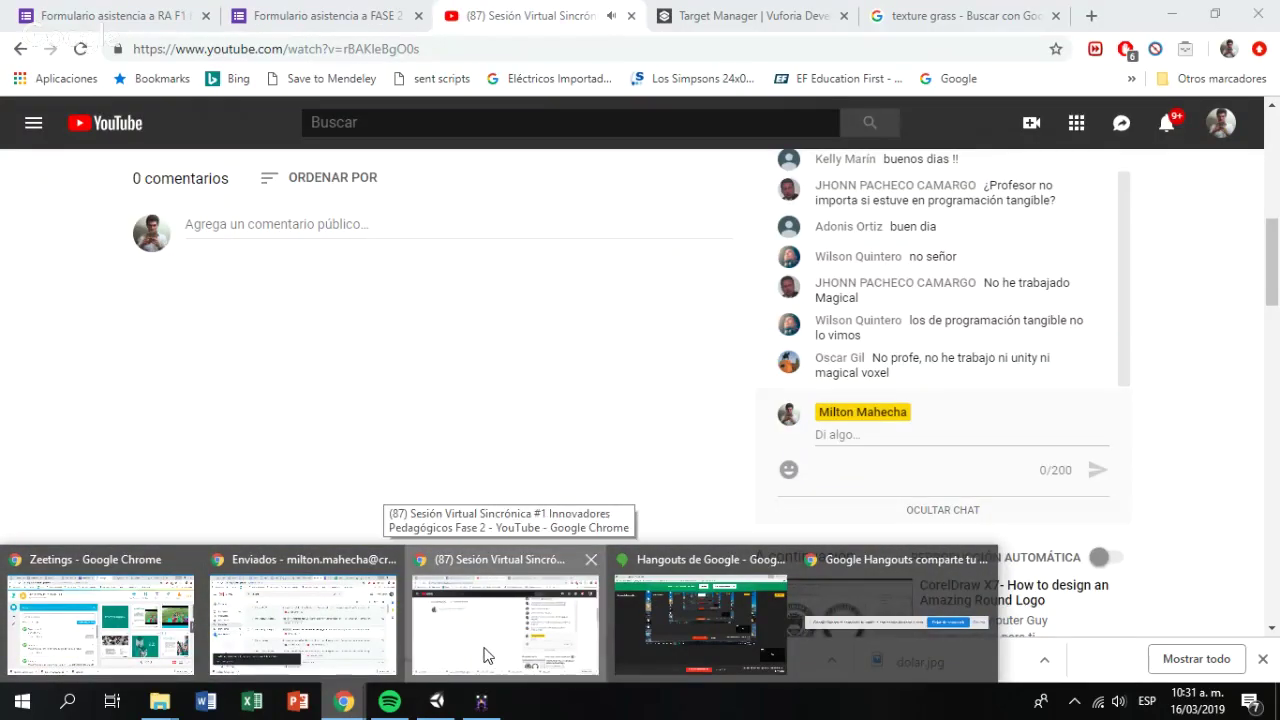
{"action": "left_click", "coordinate": [486, 654]}
{"action": "left_click", "coordinate": [1091, 16]}
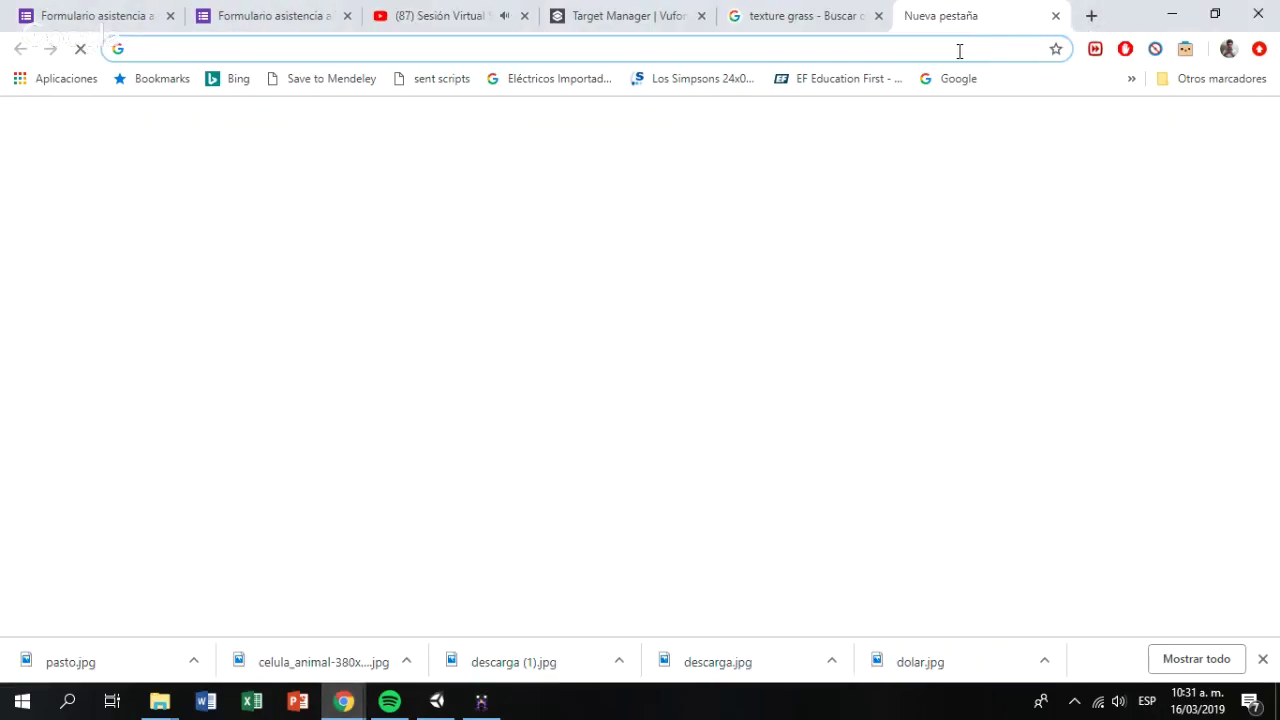
{"action": "type", "text": "mixamo"}
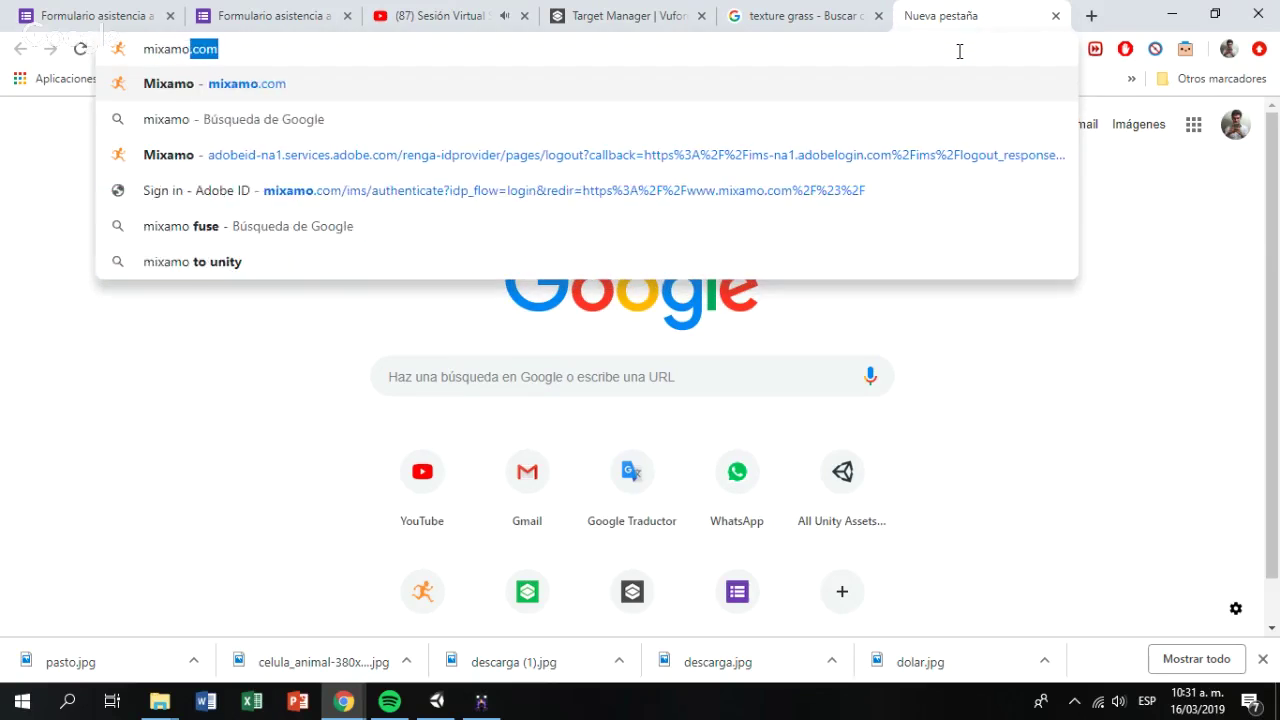
{"action": "key", "text": "Return"}
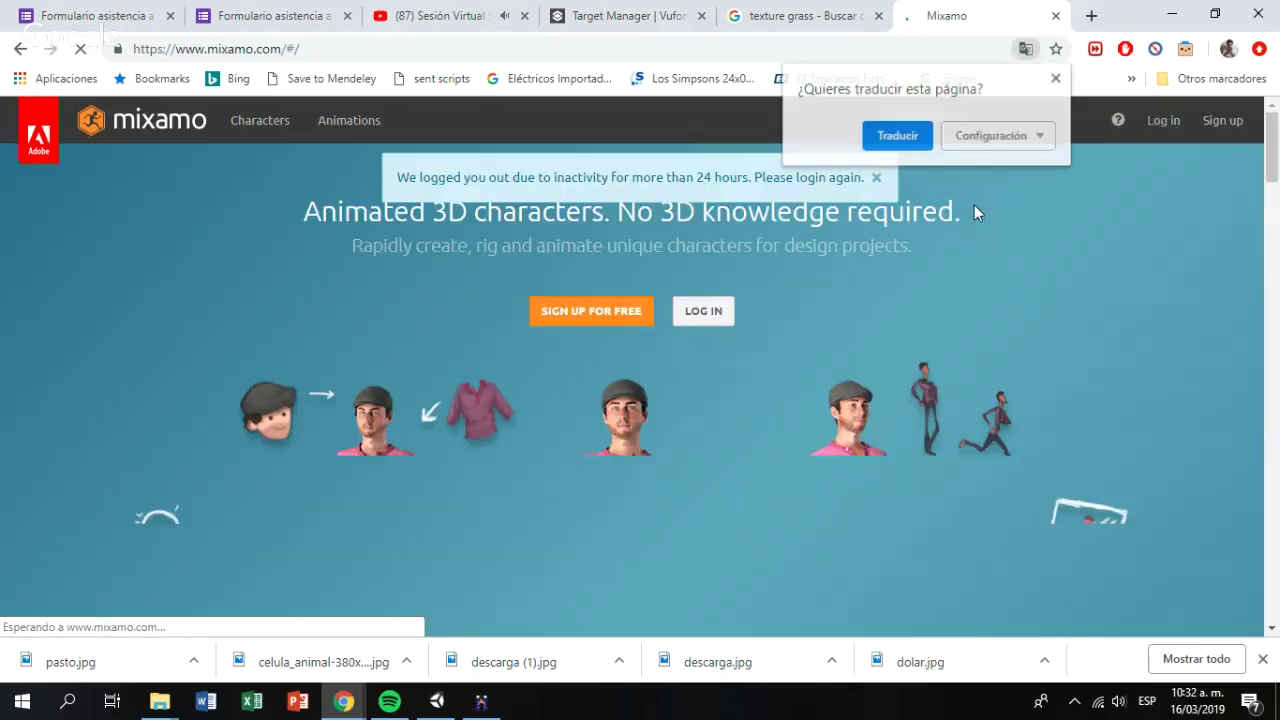
{"action": "left_click", "coordinate": [1057, 78]}
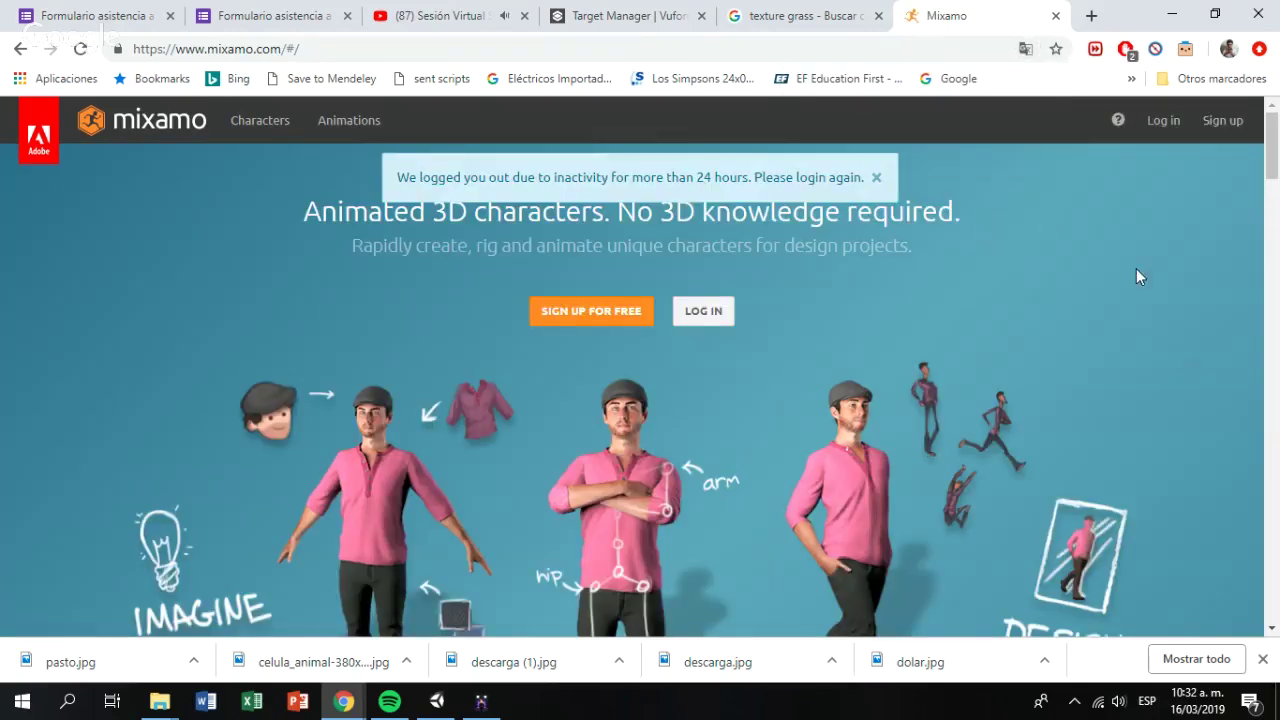
- Log in to Mixamo through Adobe ID using the presenter's Google account
{"action": "left_click", "coordinate": [704, 316]}
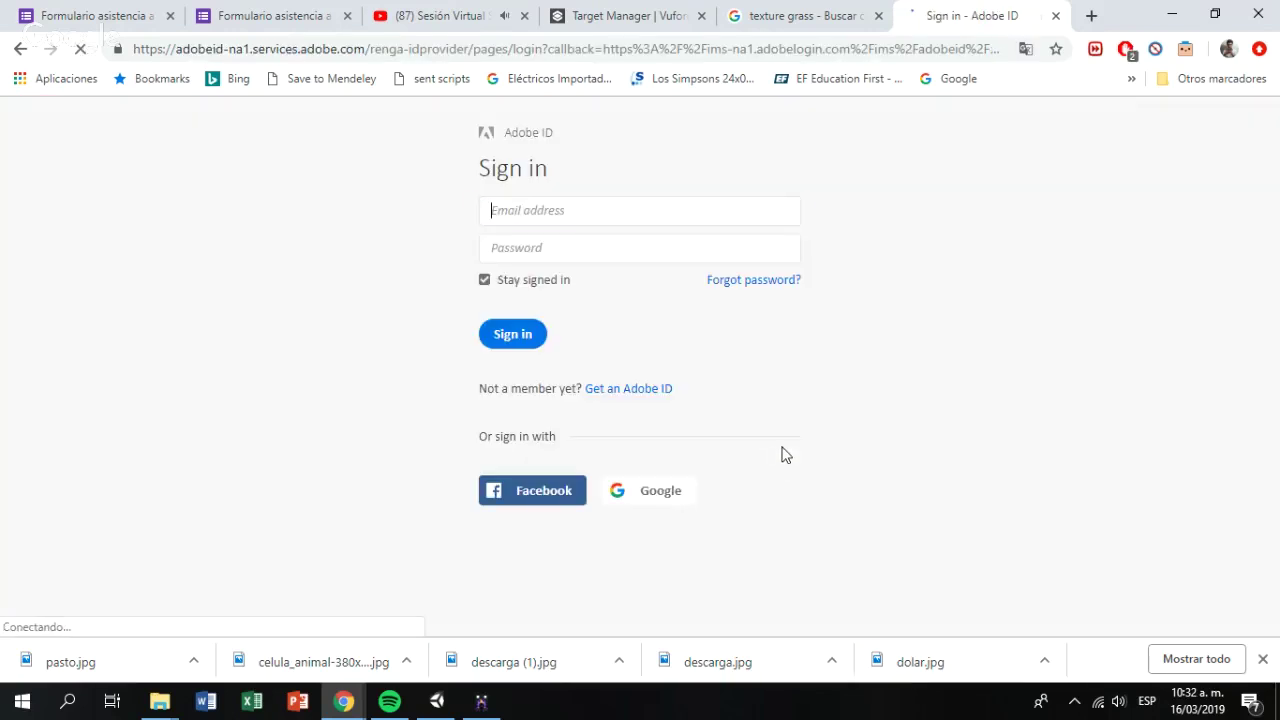
{"action": "left_click", "coordinate": [672, 491]}
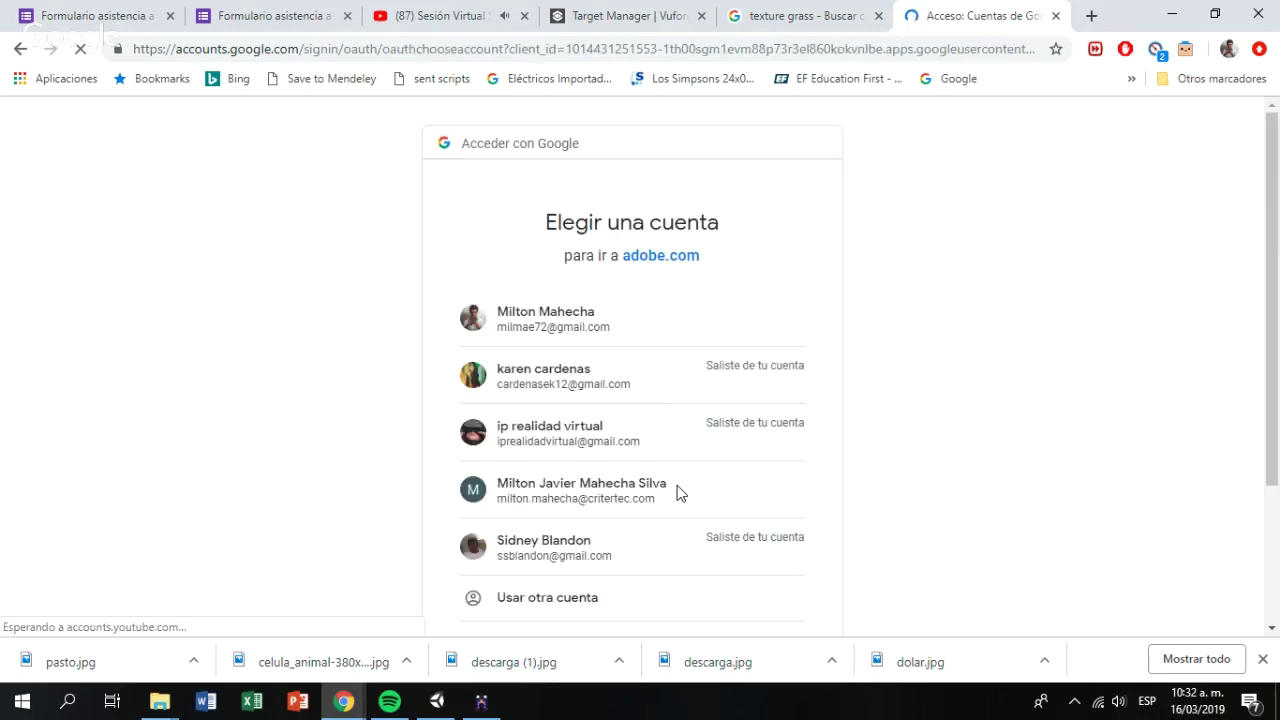
{"action": "left_click", "coordinate": [585, 337]}
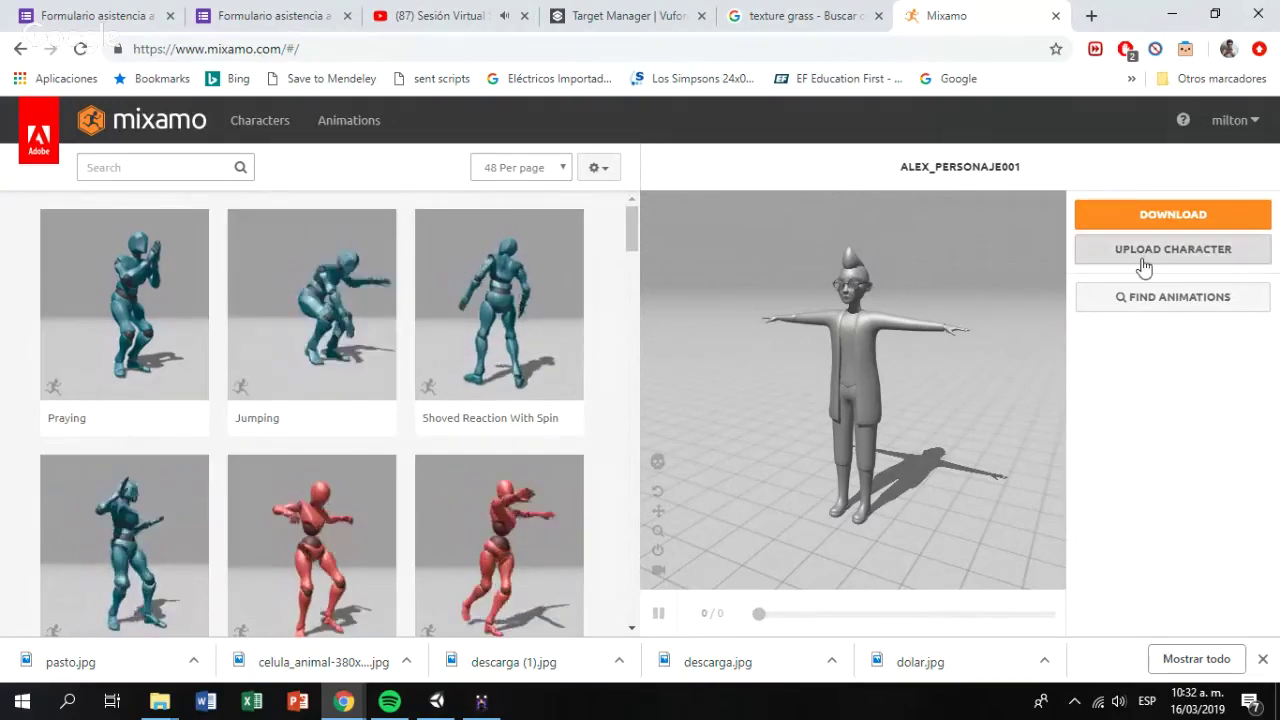
- Apply the Shoved Reaction With Spin animation to the loaded character and inspect it from other angles with skeleton view on and off
{"action": "left_click", "coordinate": [485, 318]}
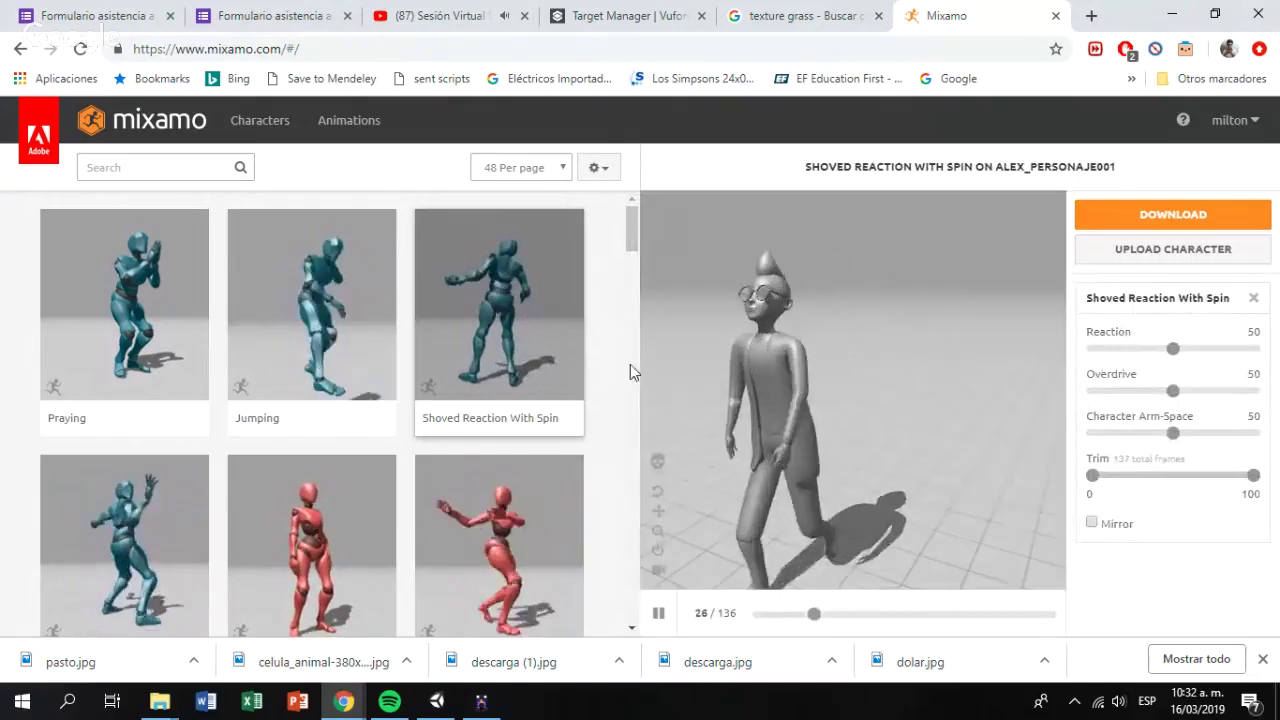
{"action": "left_click", "coordinate": [659, 571]}
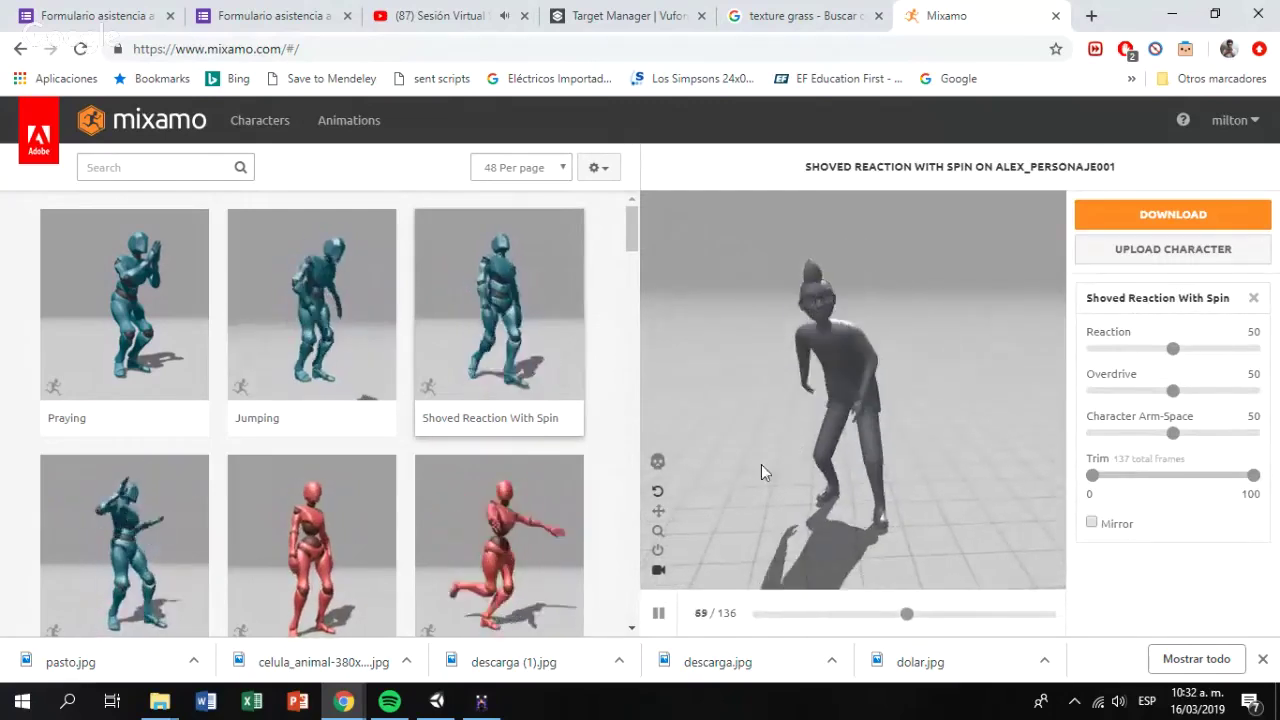
{"action": "left_click", "coordinate": [657, 463]}
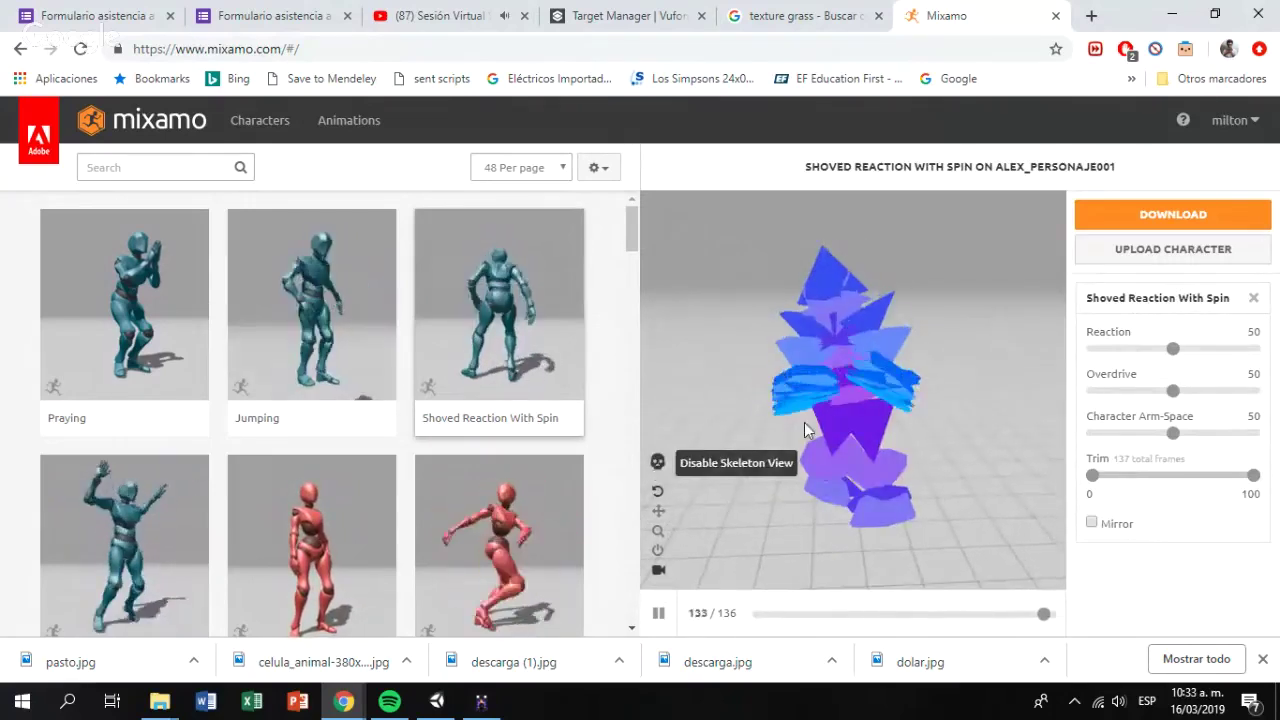
{"action": "left_click_drag", "start_coordinate": [753, 434], "coordinate": [915, 362]}
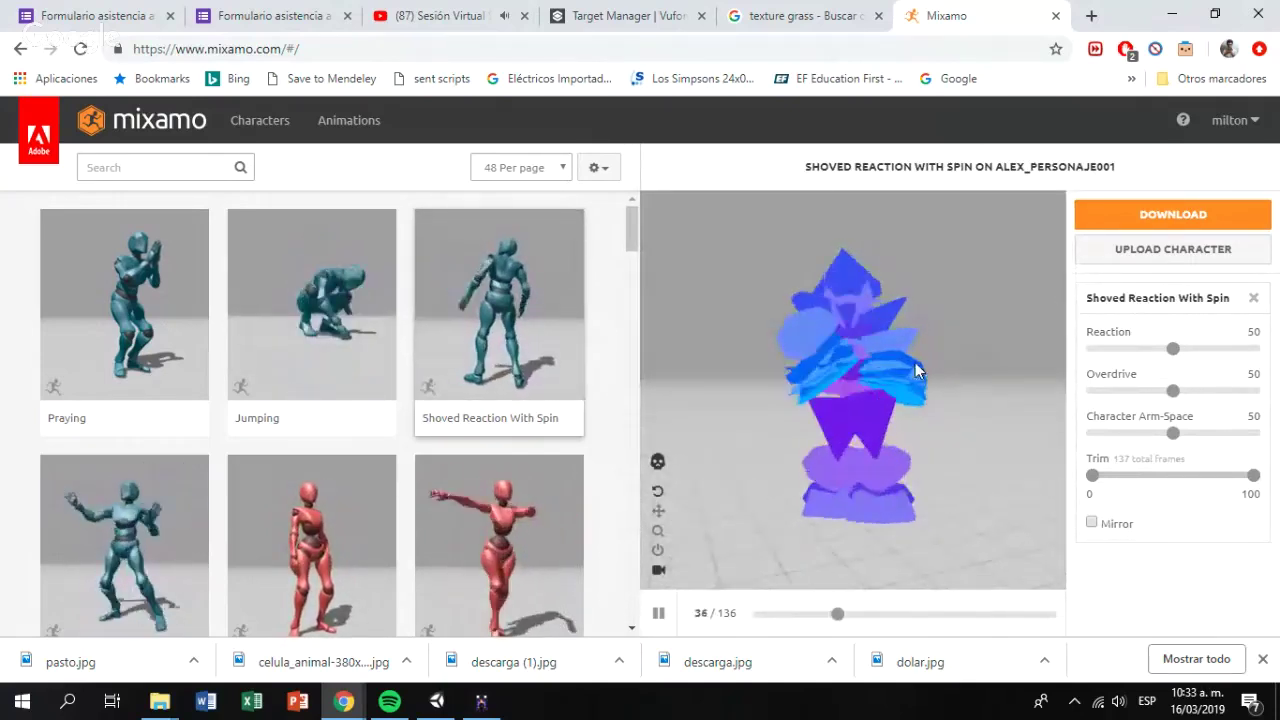
{"action": "left_click", "coordinate": [657, 461]}
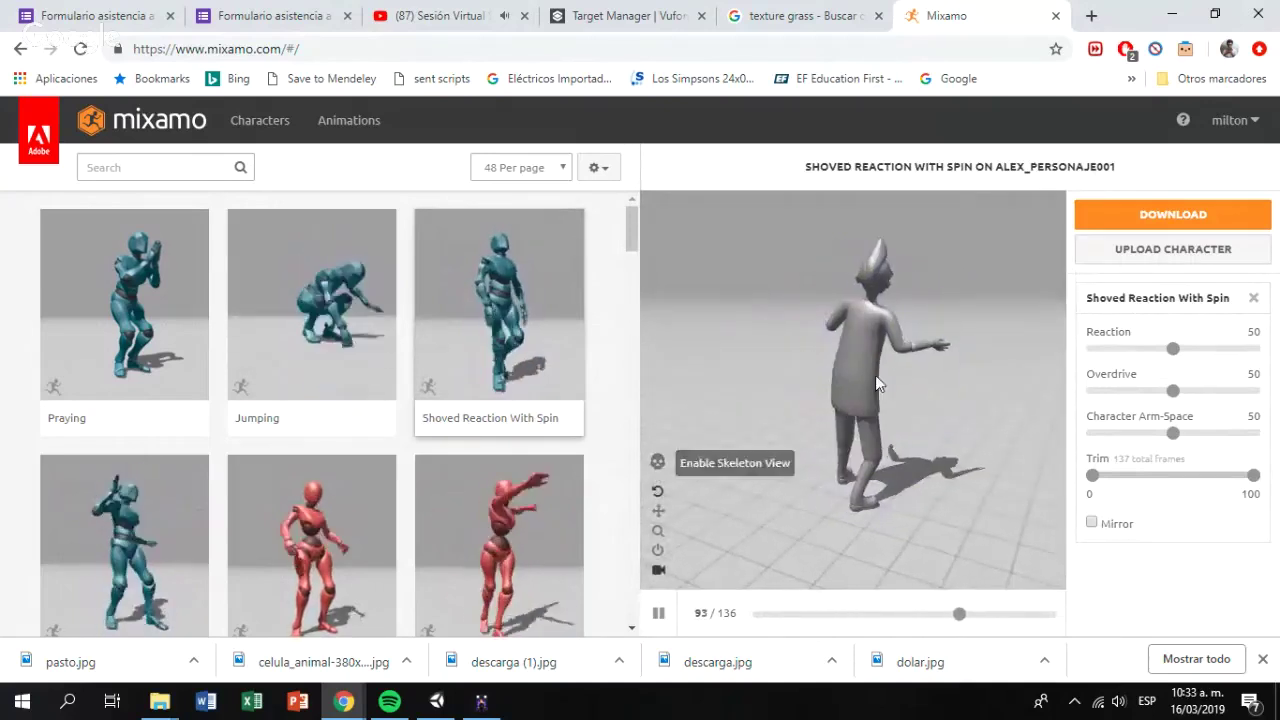
{"action": "left_click_drag", "start_coordinate": [732, 411], "coordinate": [774, 433]}
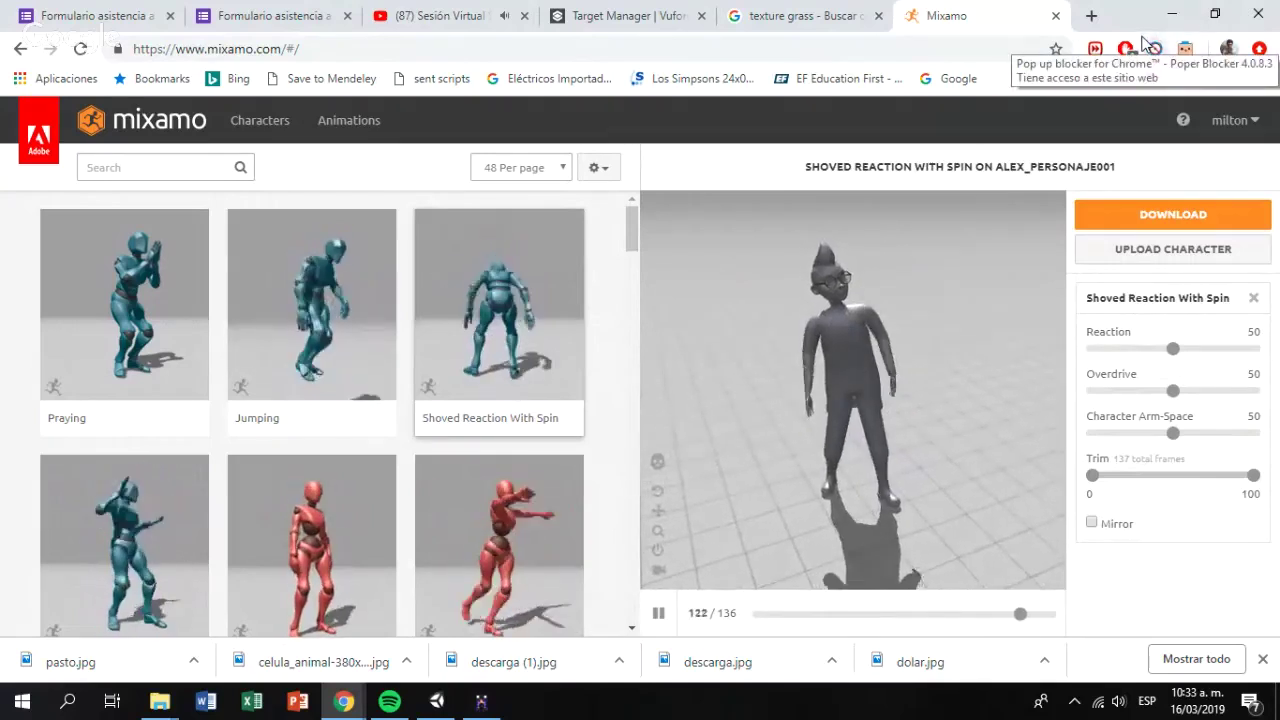
- Check the YouTube session's live chat for new messages and return to the Mixamo animation page
{"action": "left_click", "coordinate": [446, 14]}
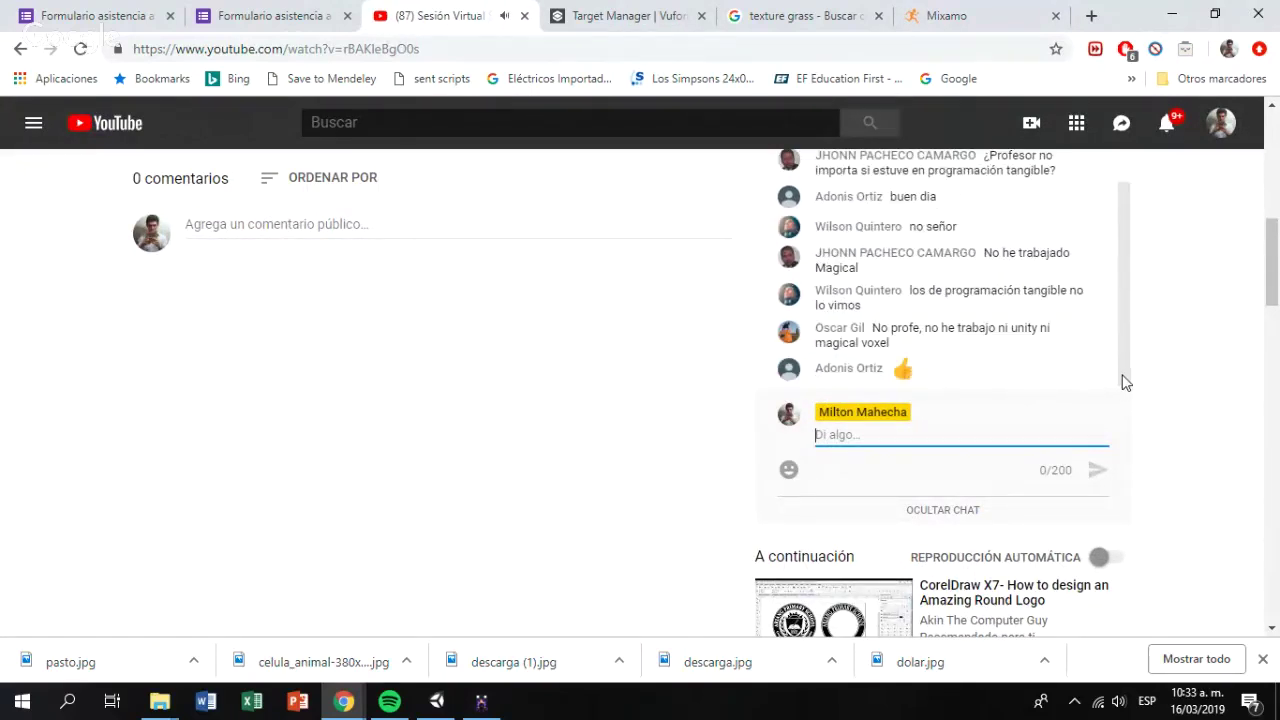
{"action": "left_click", "coordinate": [980, 12]}
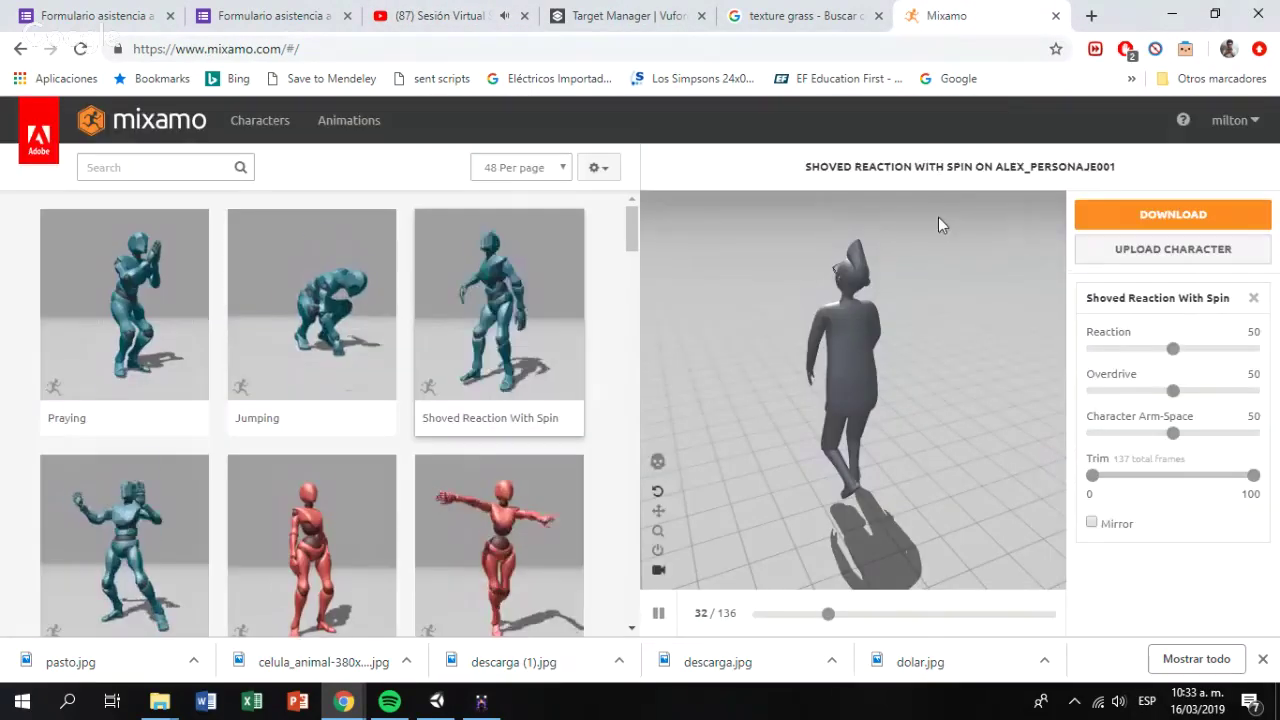
{"action": "left_click", "coordinate": [506, 351]}
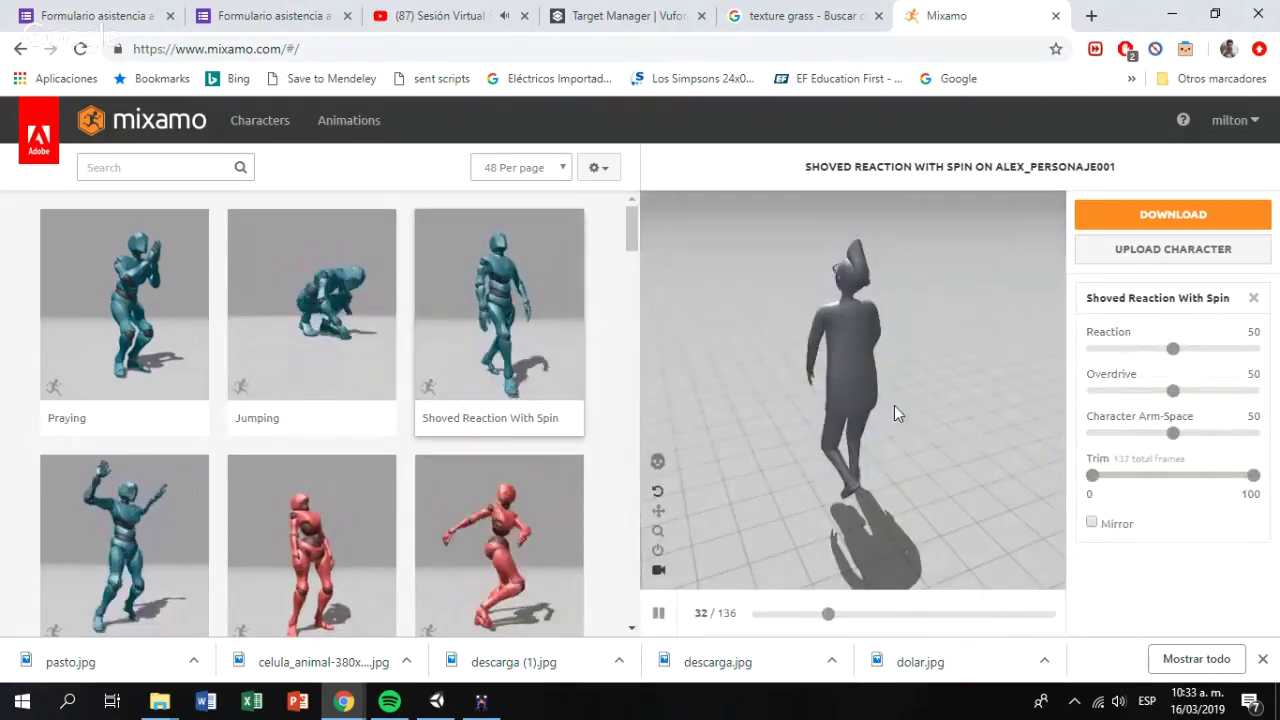
{"action": "left_click", "coordinate": [483, 701]}
{"action": "left_click", "coordinate": [490, 703]}
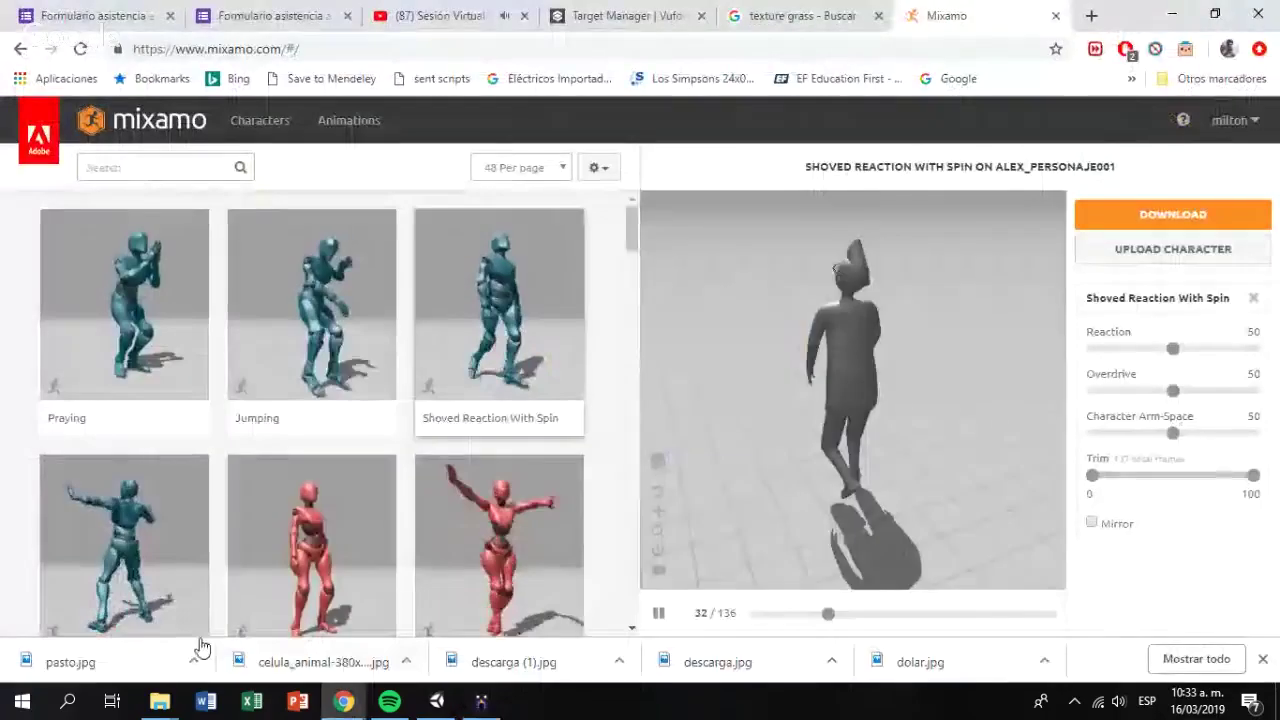
- Open the universitary optimized folder inside 3. UNIVERSITARY STUDENT FALTA in File Explorer
{"action": "left_click", "coordinate": [160, 701]}
{"action": "left_click", "coordinate": [293, 643]}
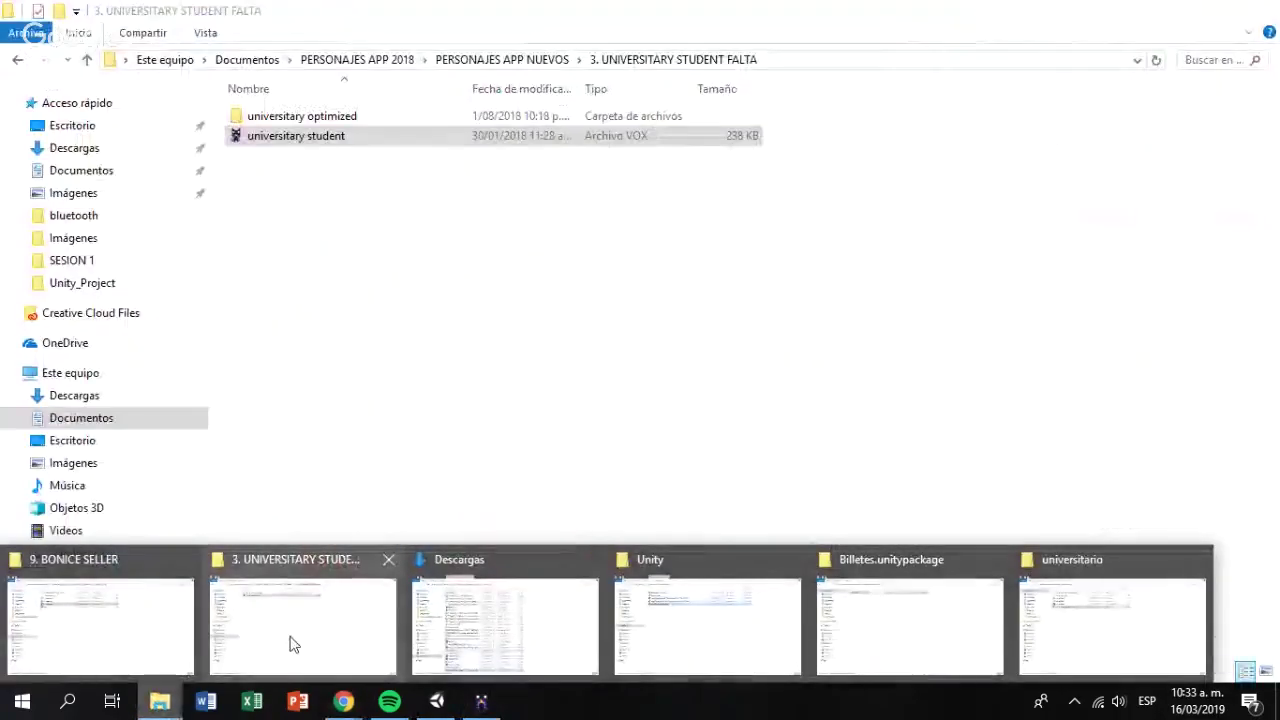
{"action": "left_click", "coordinate": [300, 121]}
{"action": "double_click", "coordinate": [300, 118]}
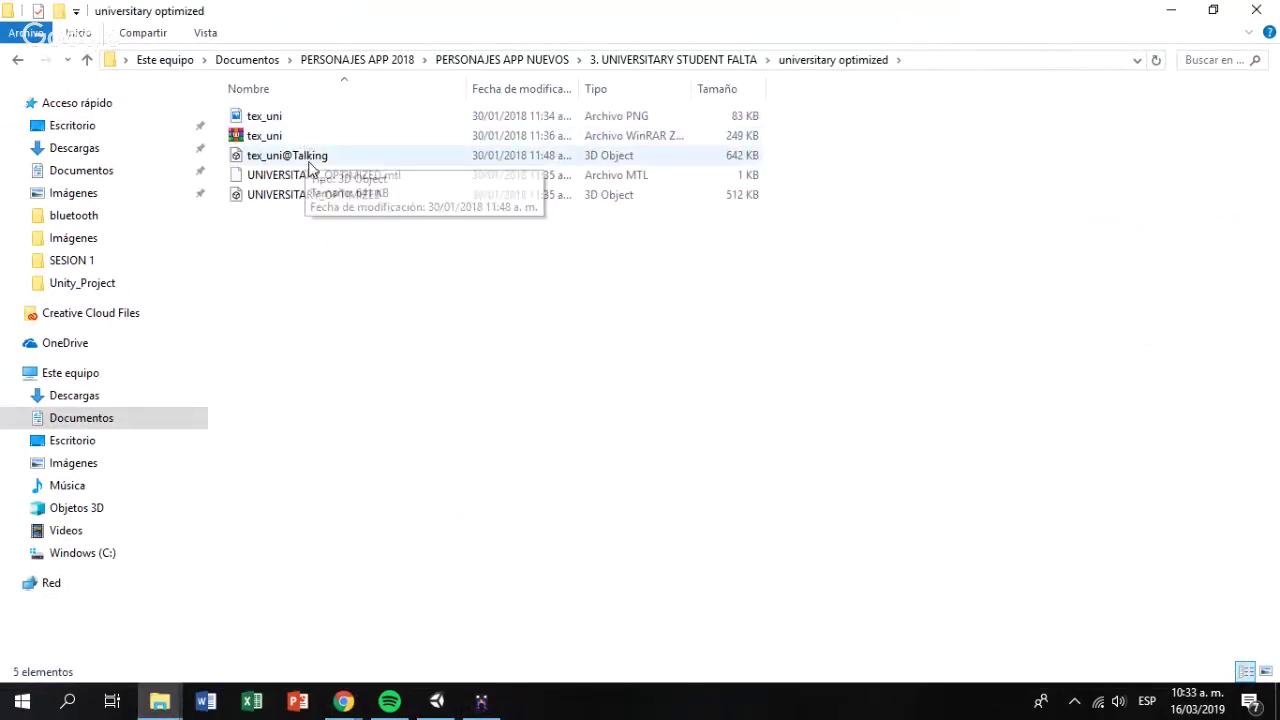
- Upload the zipped tex_uni model from the universitary optimized folder to Mixamo as a new character
{"action": "left_click_drag", "start_coordinate": [266, 137], "coordinate": [345, 695]}
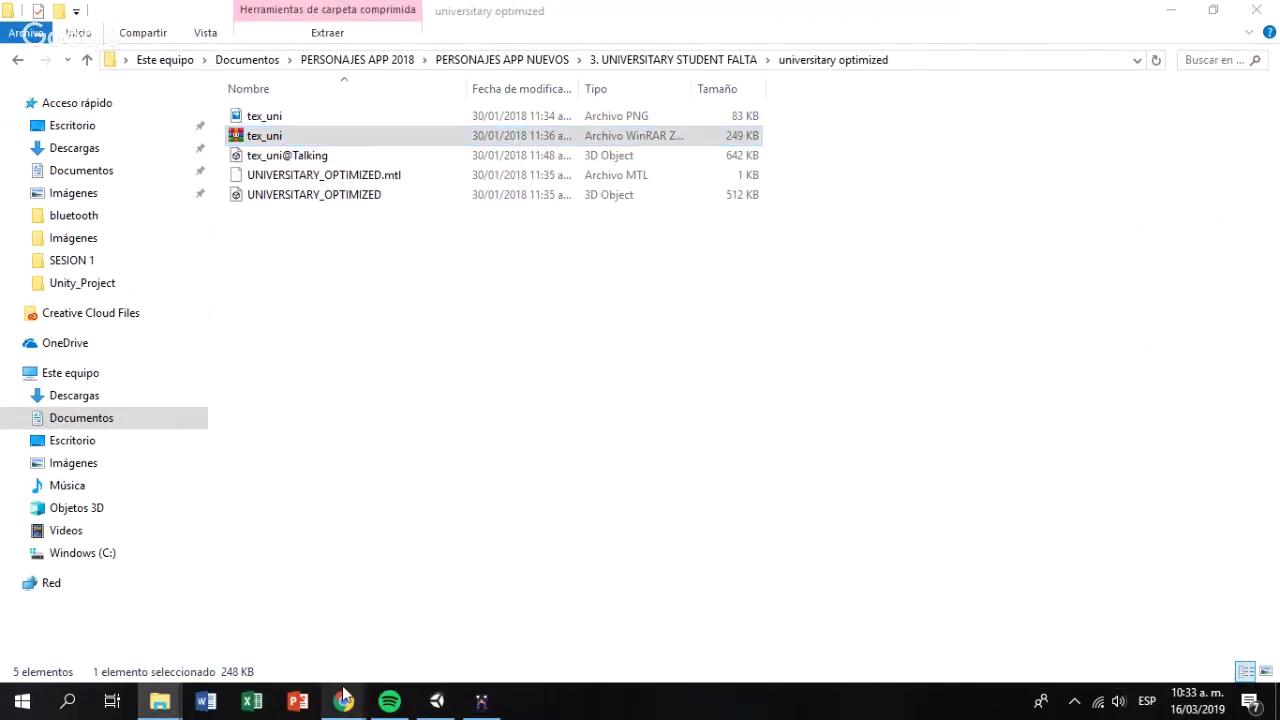
{"action": "mouse_move", "coordinate": [344, 695]}
{"action": "left_click", "coordinate": [506, 587]}
{"action": "left_click", "coordinate": [1162, 260]}
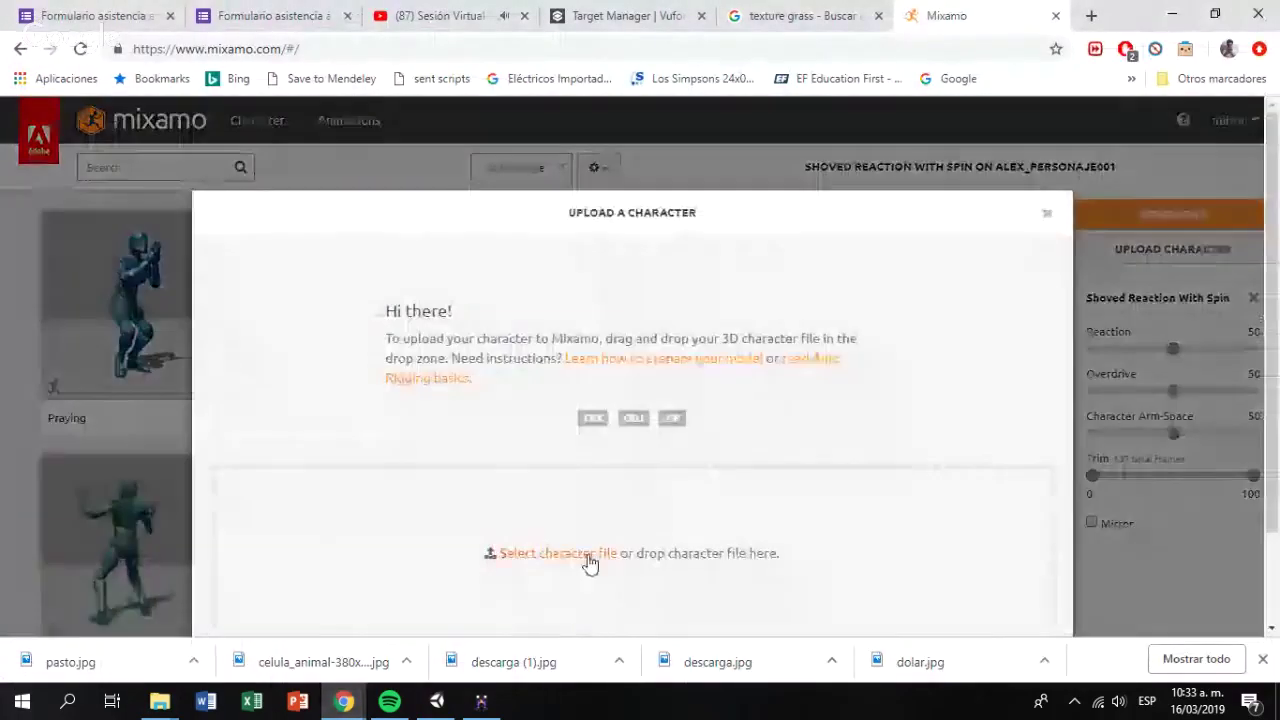
{"action": "key", "text": "alt+Tab"}
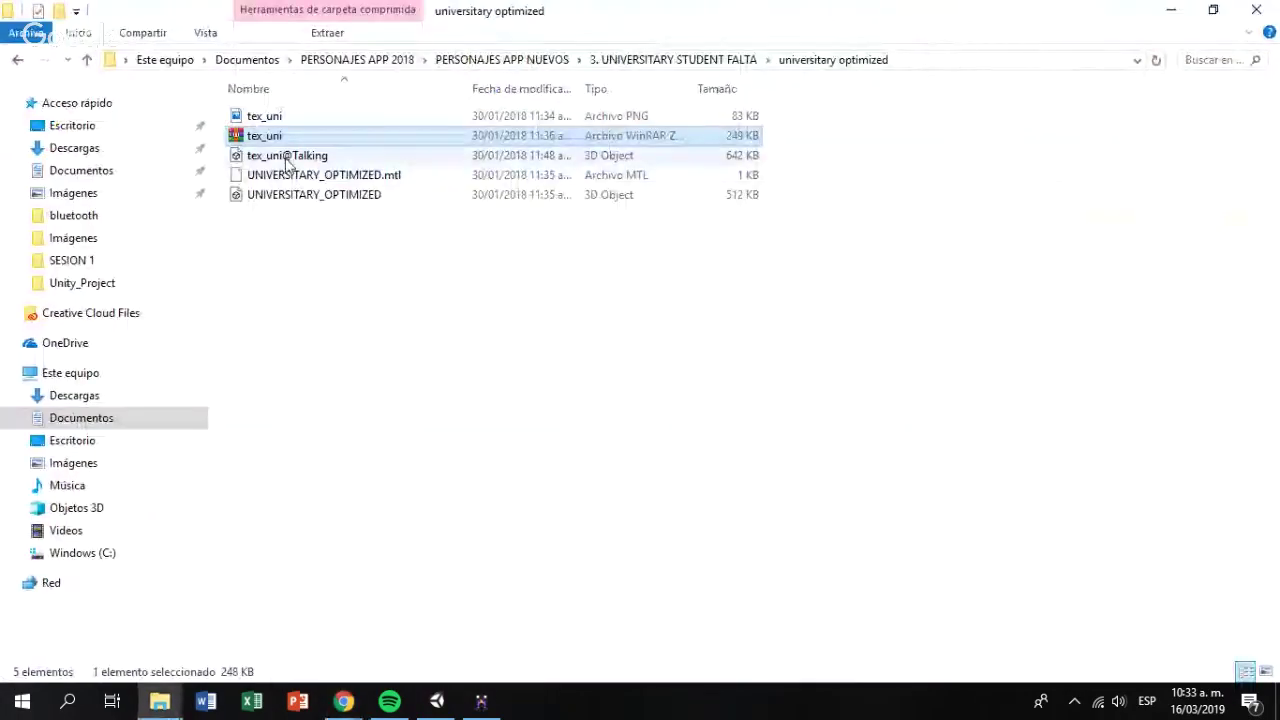
{"action": "left_click_drag", "start_coordinate": [281, 150], "coordinate": [557, 587]}
{"action": "key", "text": "alt+Tab"}
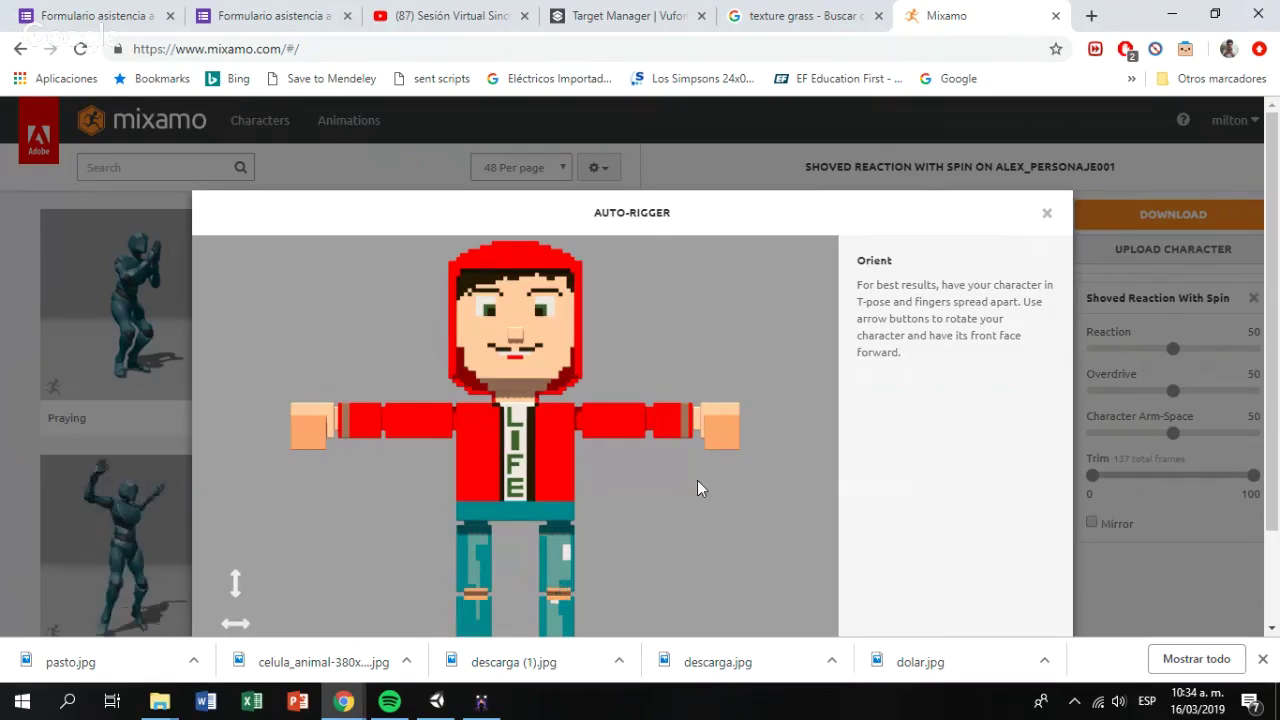
- Accept the character's front-facing orientation and place the chin, wrist, elbow, knee and groin markers on its body with symmetry on
{"action": "scroll", "coordinate": [730, 455], "scroll_direction": "down", "scroll_amount": 2}
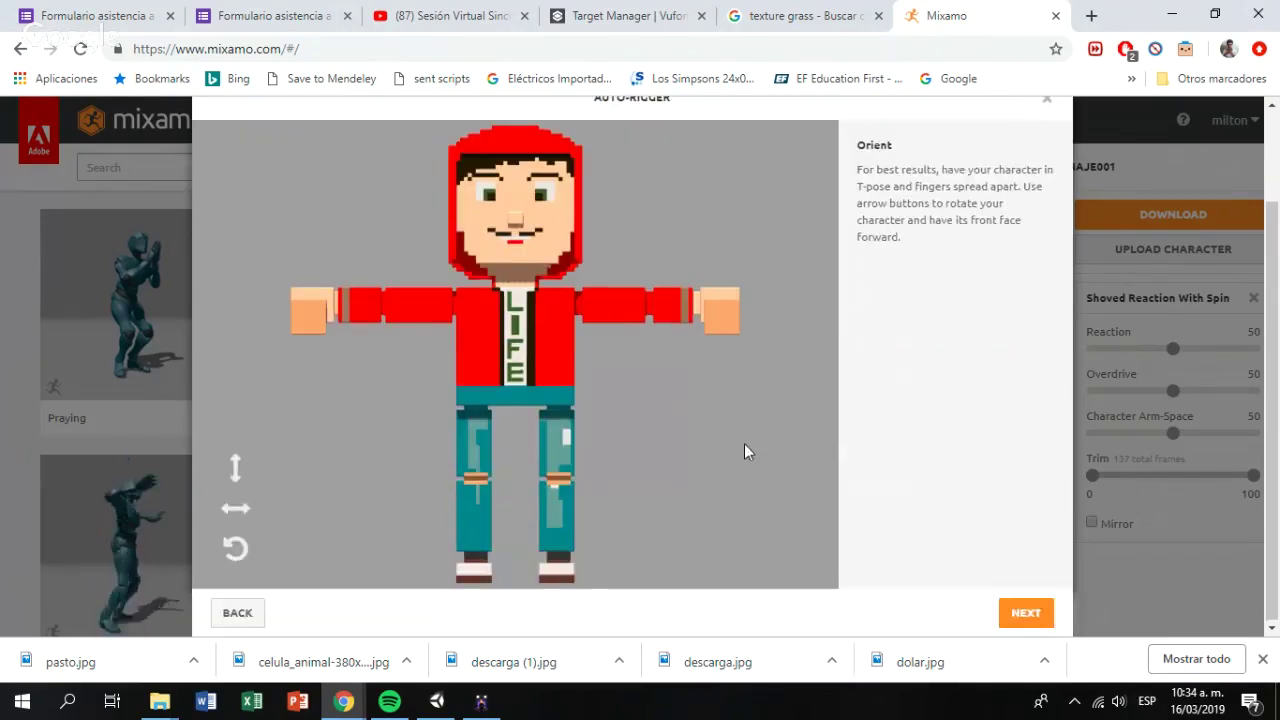
{"action": "left_click", "coordinate": [1018, 612]}
{"action": "left_click_drag", "start_coordinate": [303, 357], "coordinate": [515, 261]}
{"action": "mouse_move", "coordinate": [310, 390]}
{"action": "left_mouse_down"}
{"action": "mouse_move", "coordinate": [309, 334]}
{"action": "mouse_move", "coordinate": [337, 301]}
{"action": "left_mouse_up"}
{"action": "mouse_move", "coordinate": [297, 452]}
{"action": "left_mouse_down"}
{"action": "mouse_move", "coordinate": [341, 338]}
{"action": "mouse_move", "coordinate": [383, 313]}
{"action": "left_mouse_up"}
{"action": "left_click_drag", "start_coordinate": [298, 502], "coordinate": [476, 487]}
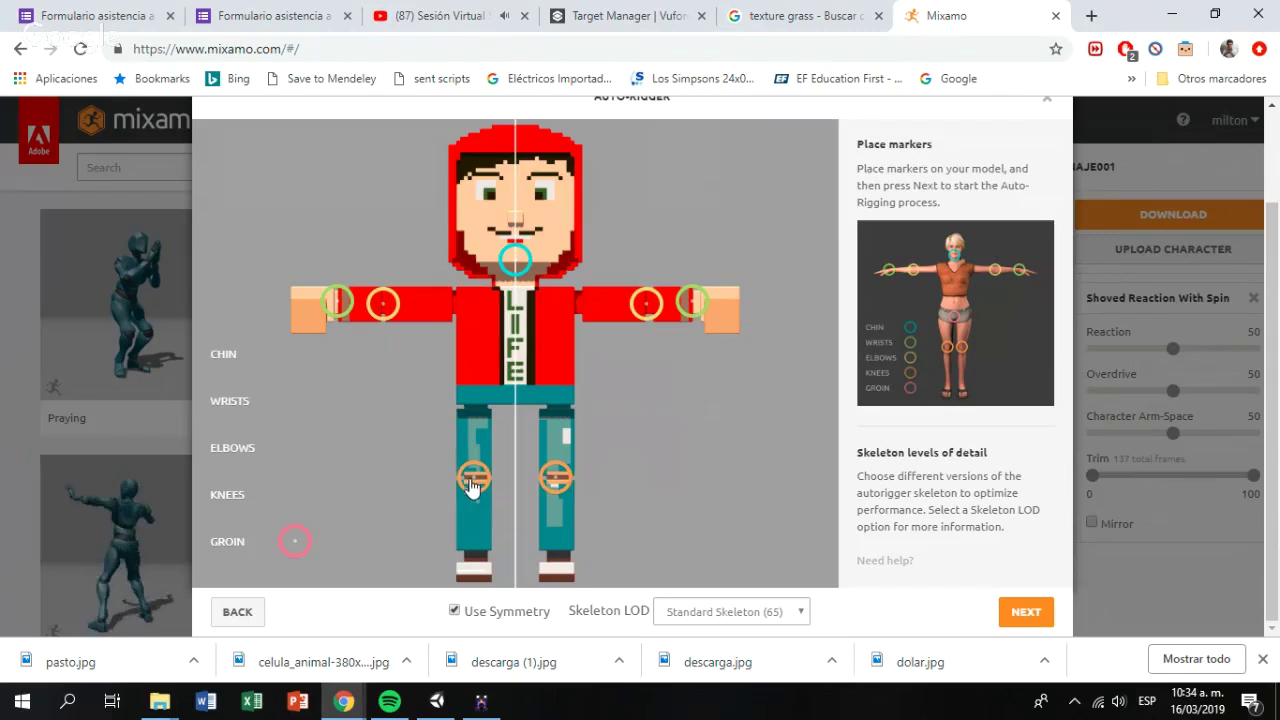
{"action": "left_click_drag", "start_coordinate": [288, 556], "coordinate": [516, 410]}
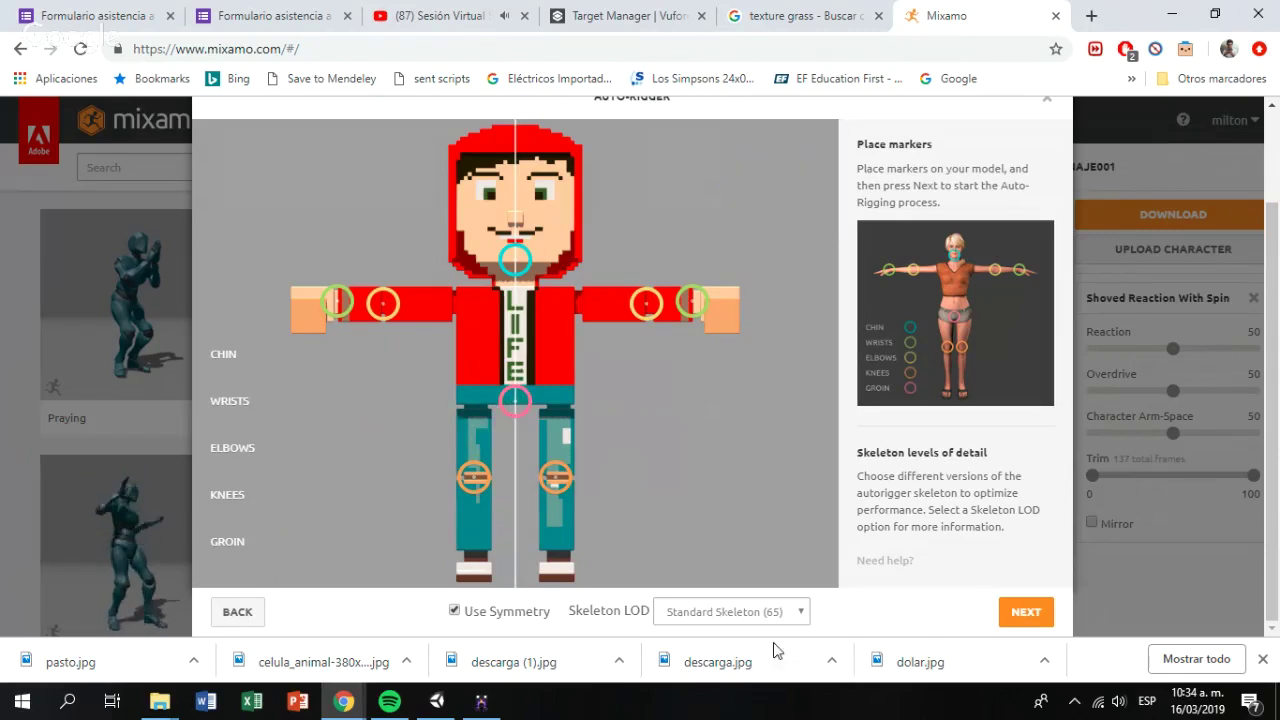
- Set the skeleton level of detail to No Fingers (25) and start the auto-rigging
{"action": "left_click", "coordinate": [740, 615]}
{"action": "left_click", "coordinate": [716, 593]}
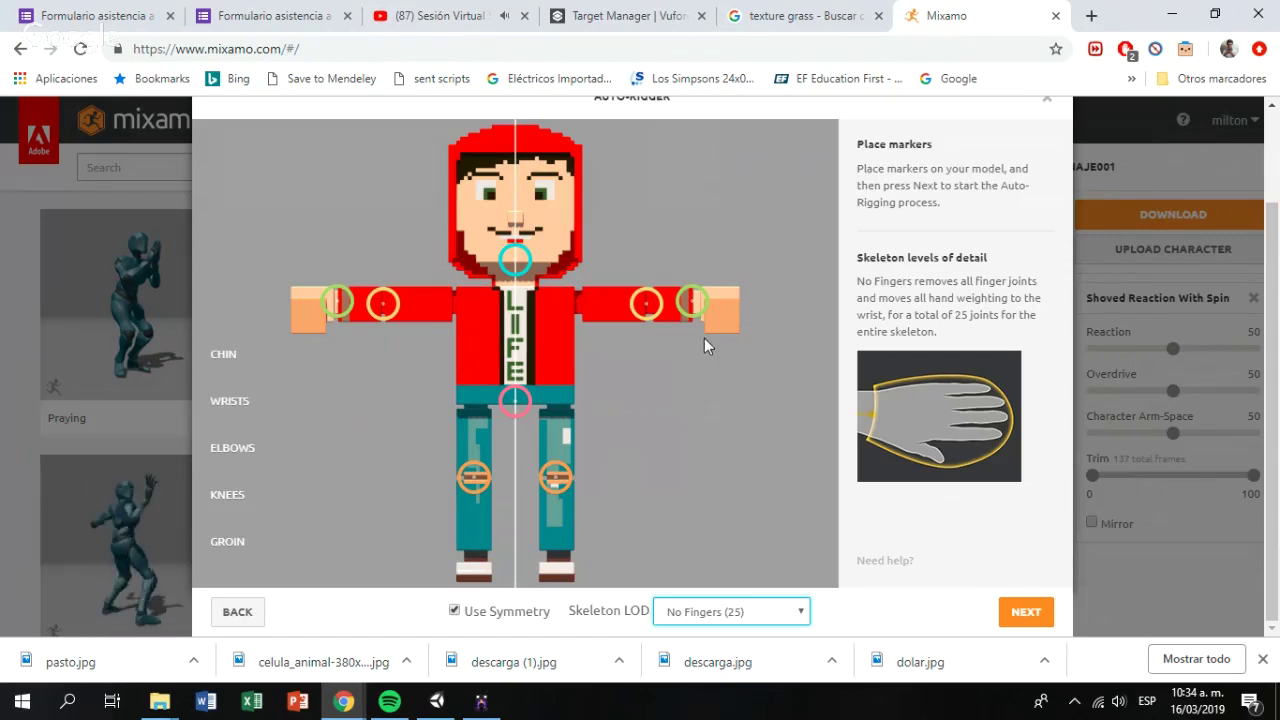
{"action": "left_click", "coordinate": [1026, 612]}
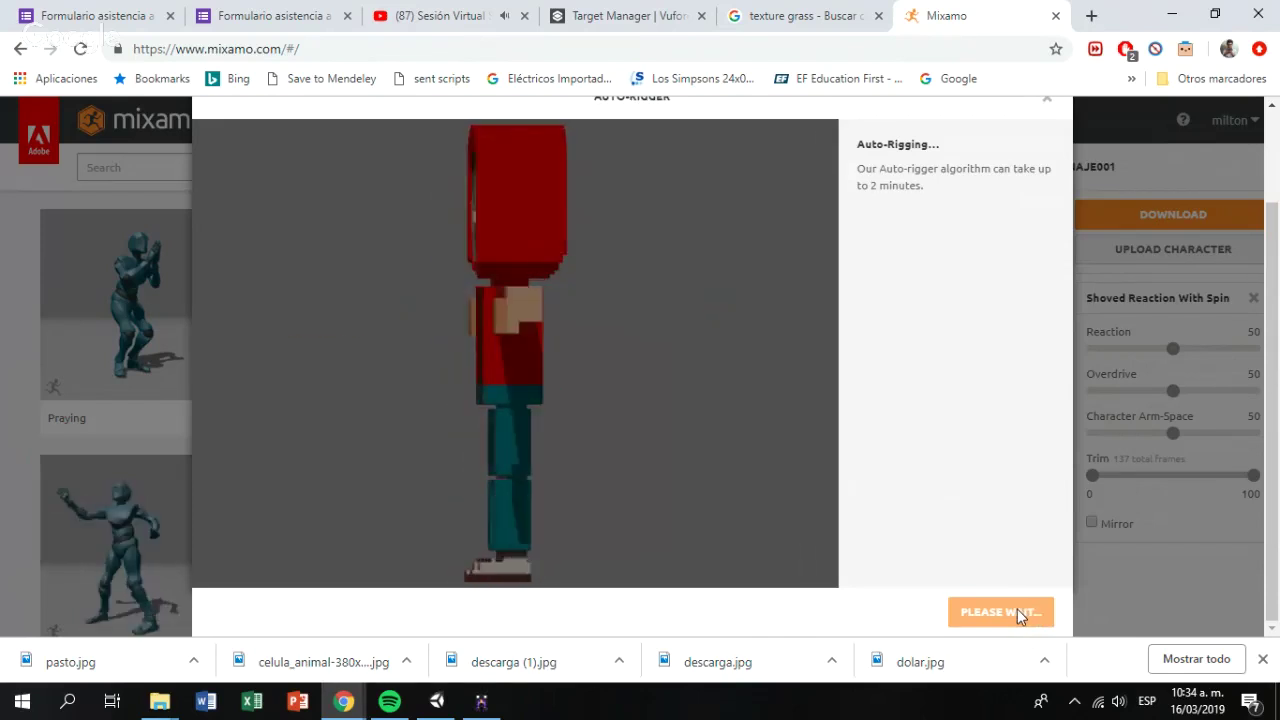
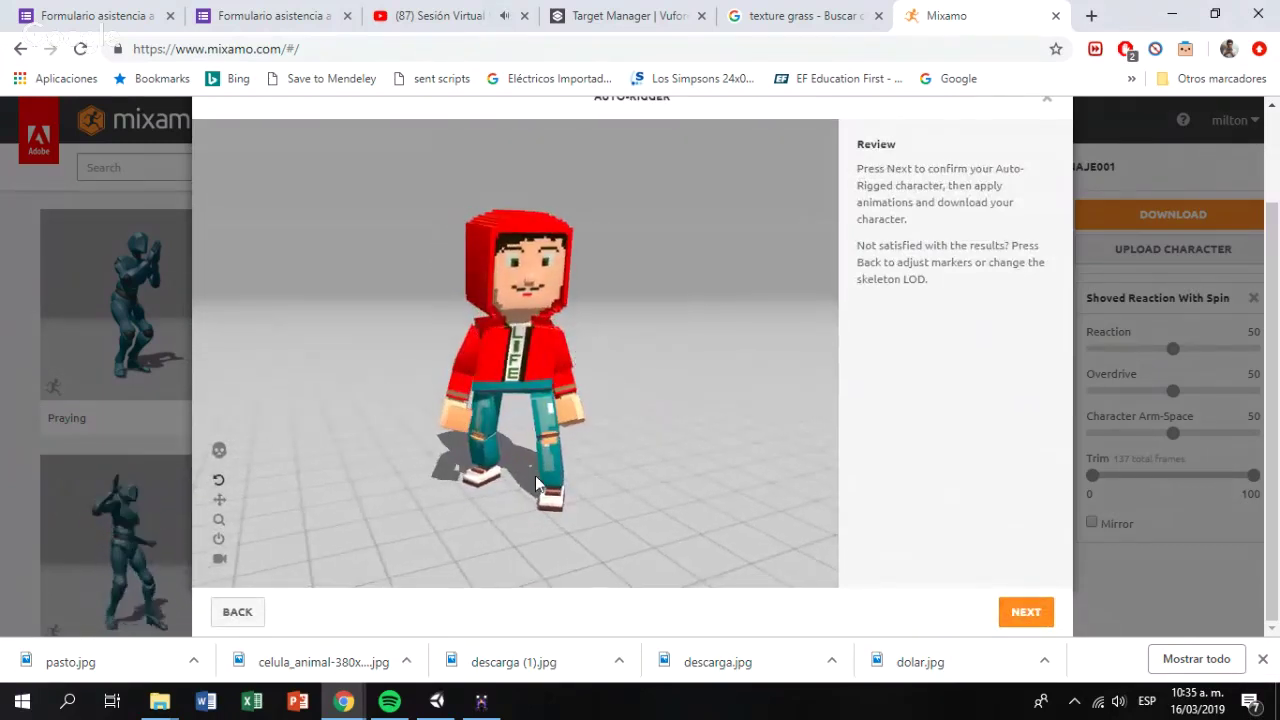
- Review the rigged character with and without its skeleton, and accept it as the replacement for the previous character
{"action": "left_click", "coordinate": [219, 451]}
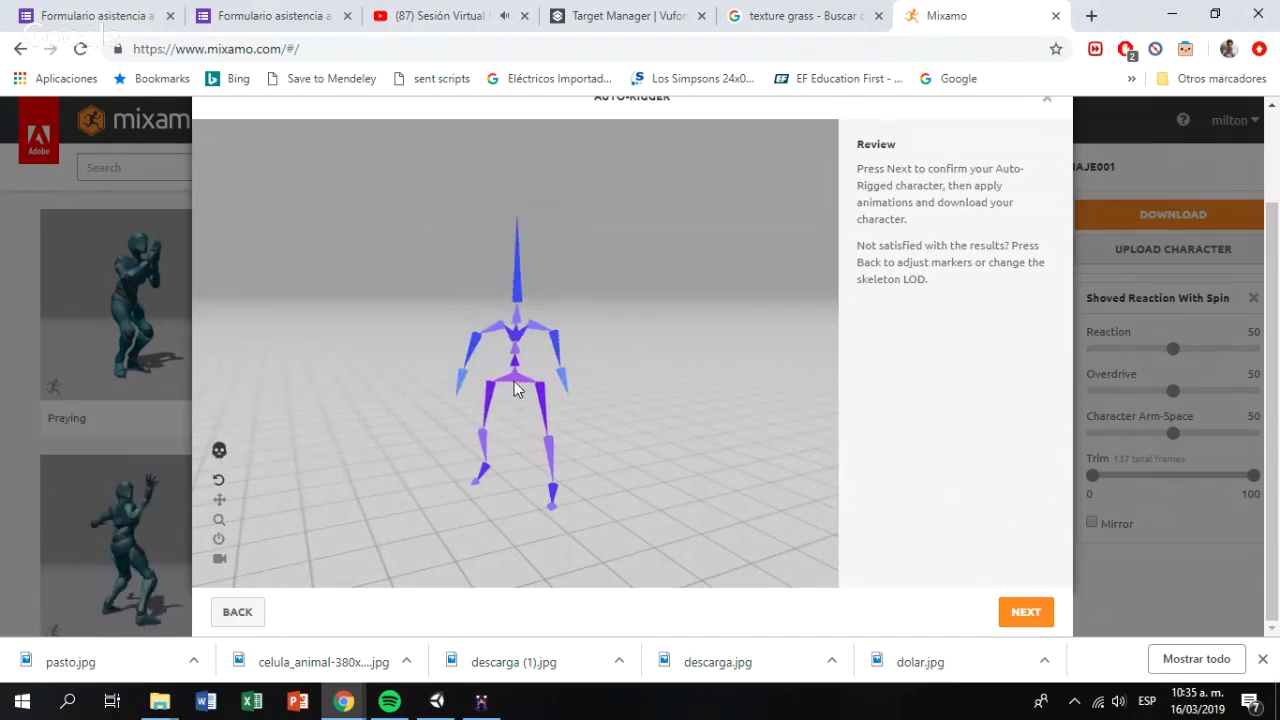
{"action": "left_click", "coordinate": [219, 452]}
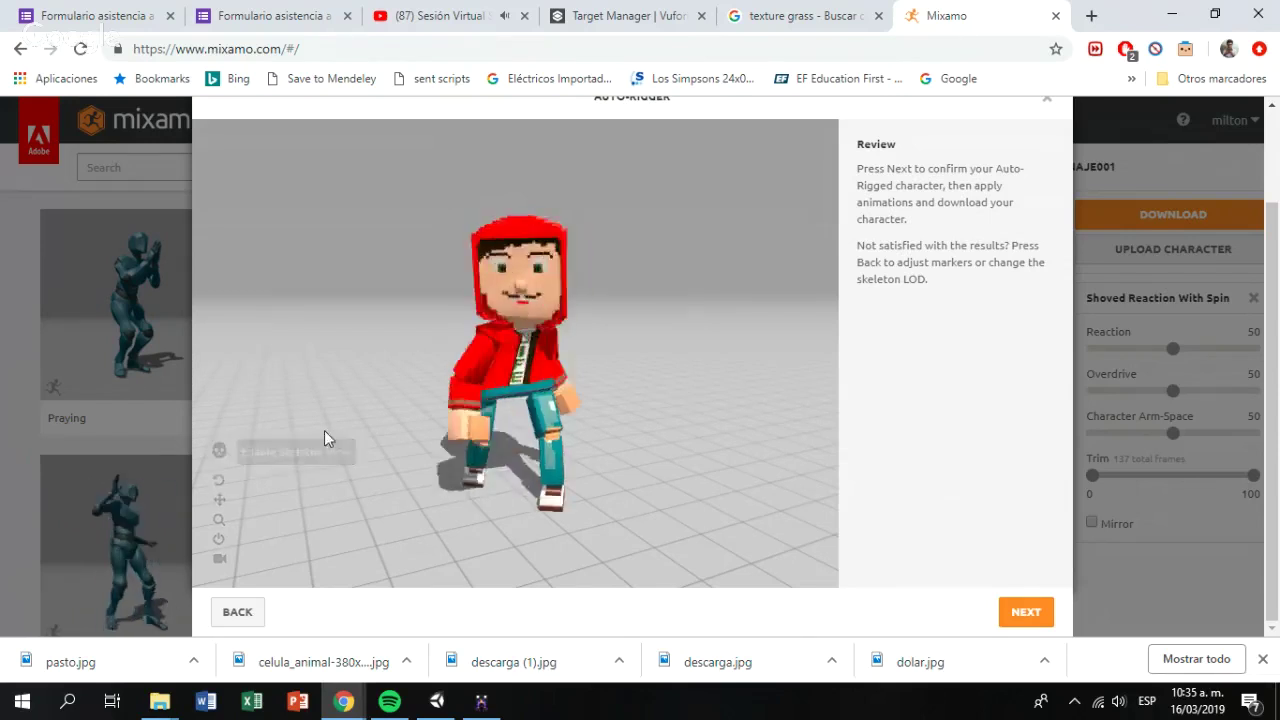
{"action": "left_click", "coordinate": [1021, 624]}
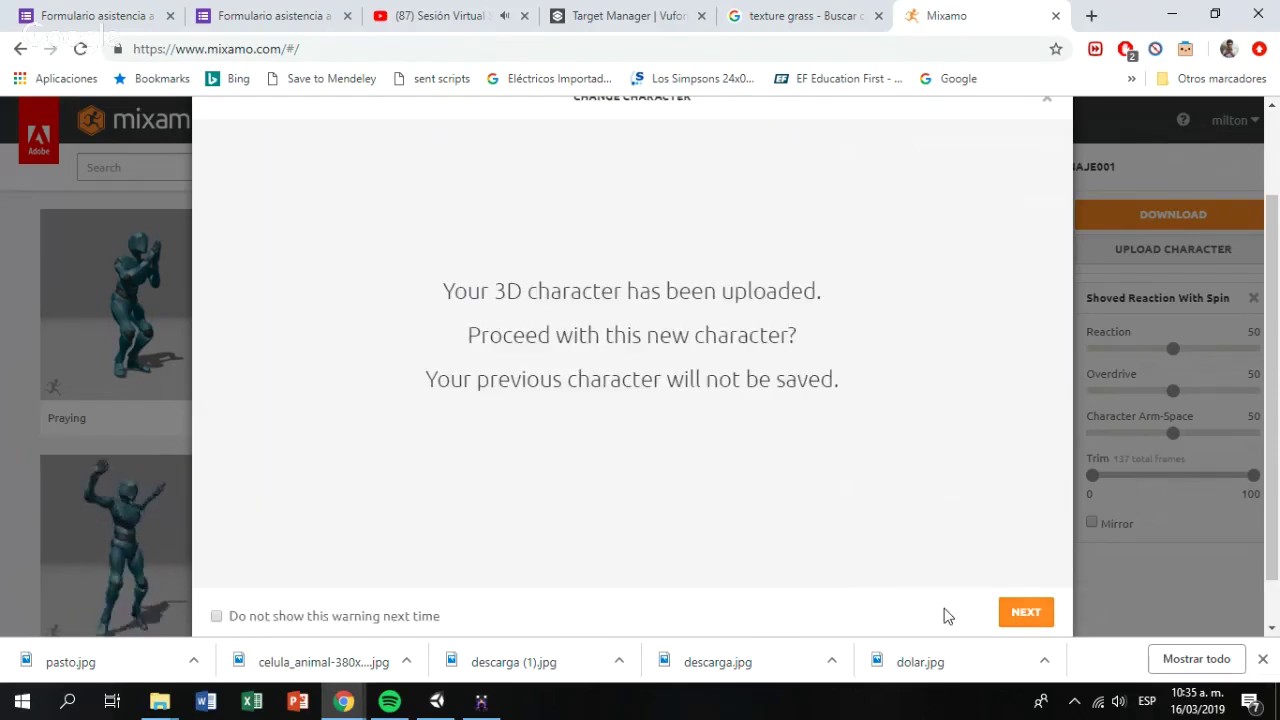
{"action": "left_click", "coordinate": [1024, 613]}
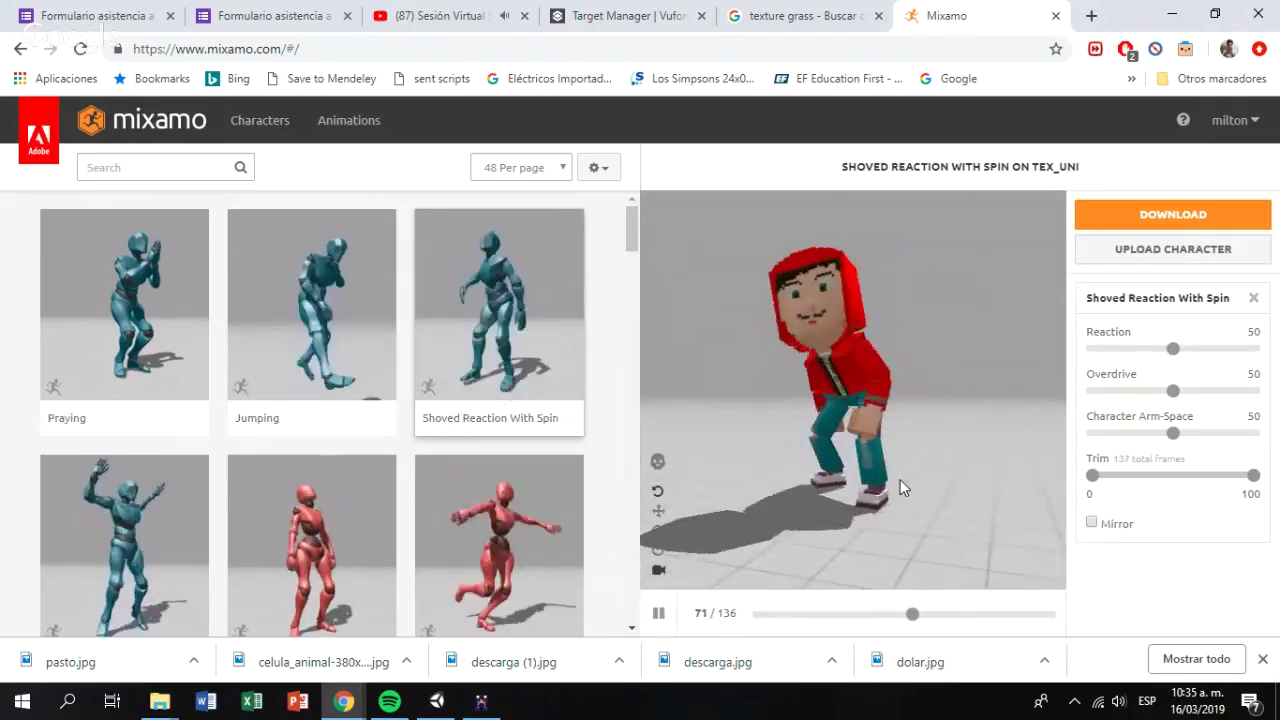
- Download the animated tex_uni character in FBX for Unity format, with skin and at 30 frames per second
{"action": "left_click", "coordinate": [1177, 216]}
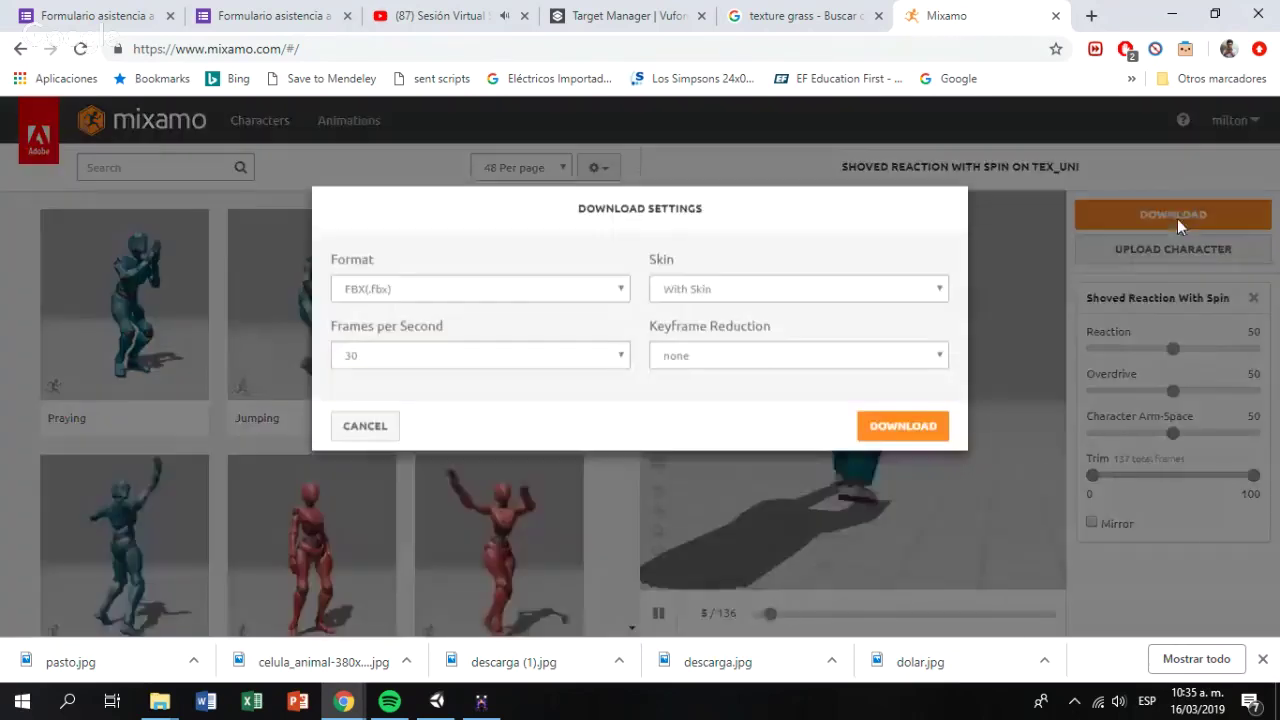
{"action": "left_click", "coordinate": [362, 294]}
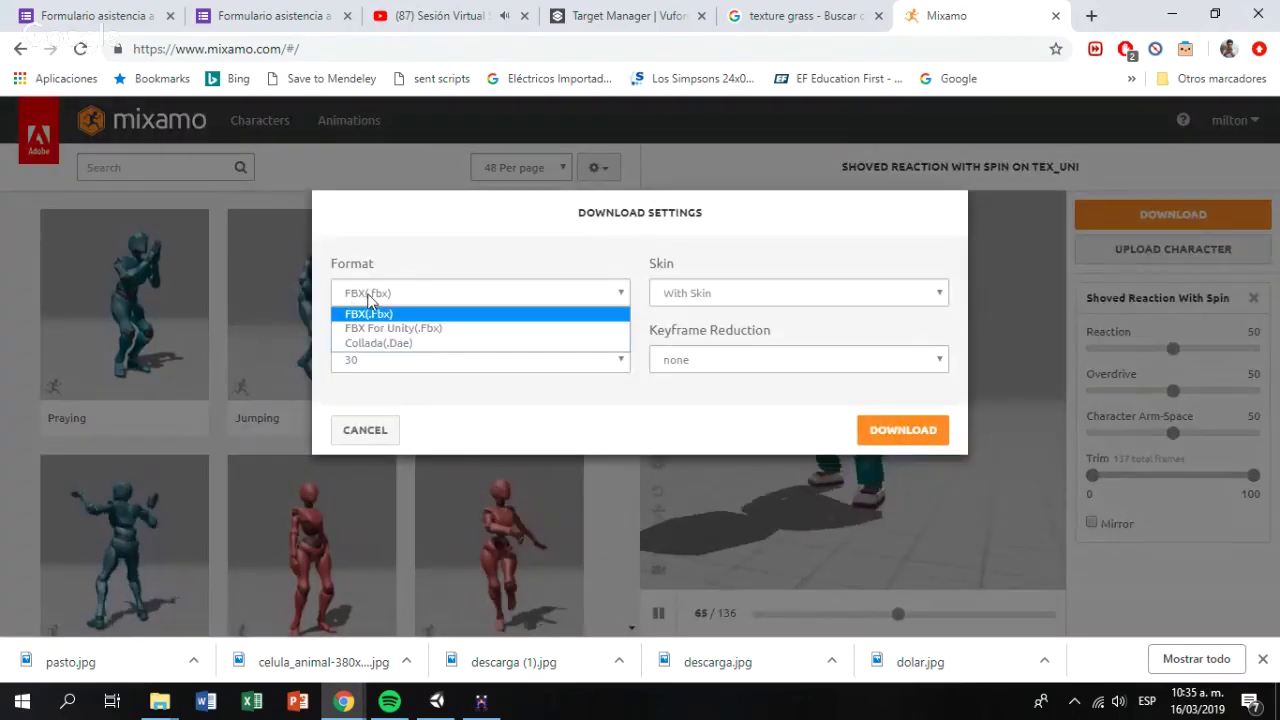
{"action": "left_click", "coordinate": [445, 329]}
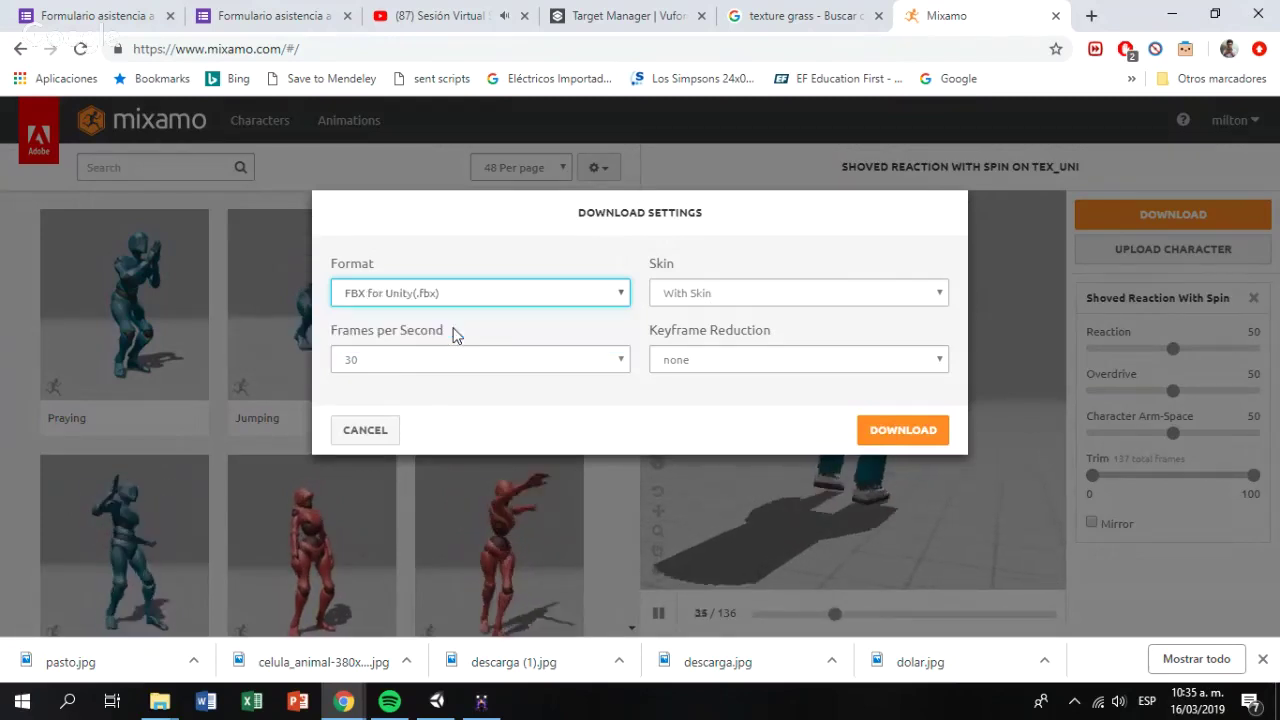
{"action": "left_click", "coordinate": [887, 430]}
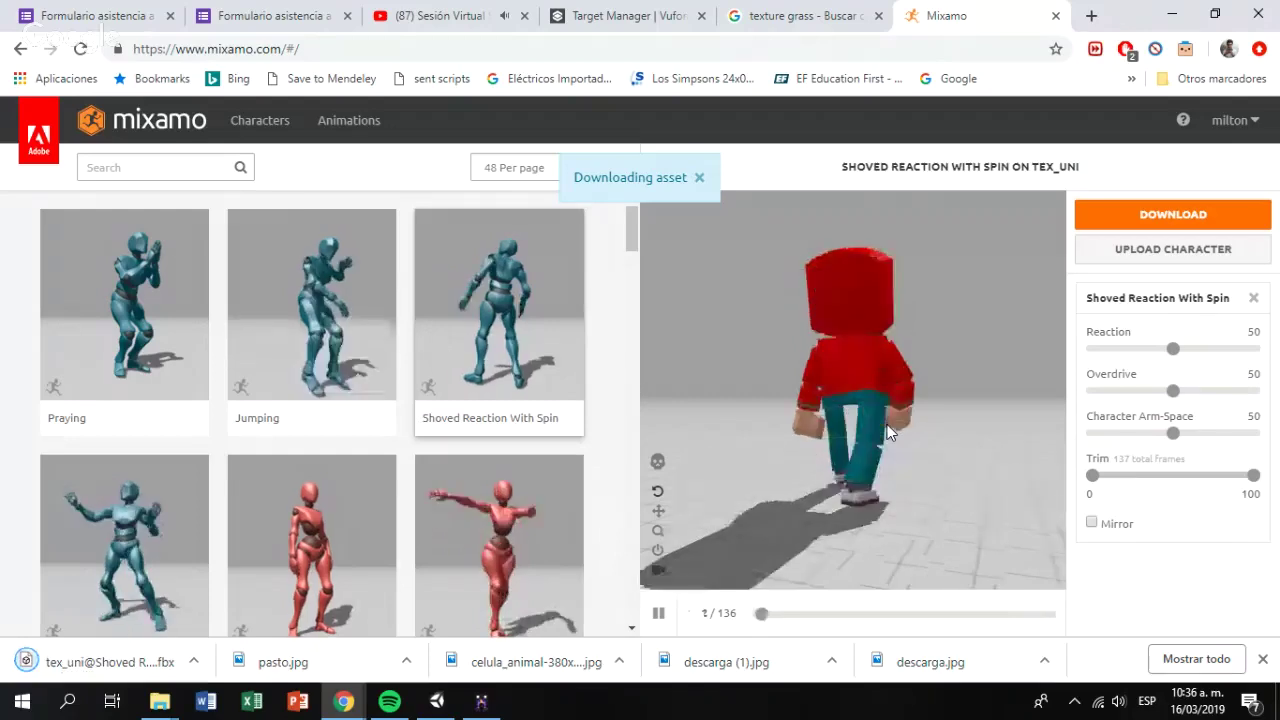
- Import the downloaded tex_uni@Shoved Reaction With Spin FBX into Unity's Assets folder and show its import settings in a widened Inspector
{"action": "left_click_drag", "start_coordinate": [110, 662], "coordinate": [868, 535]}
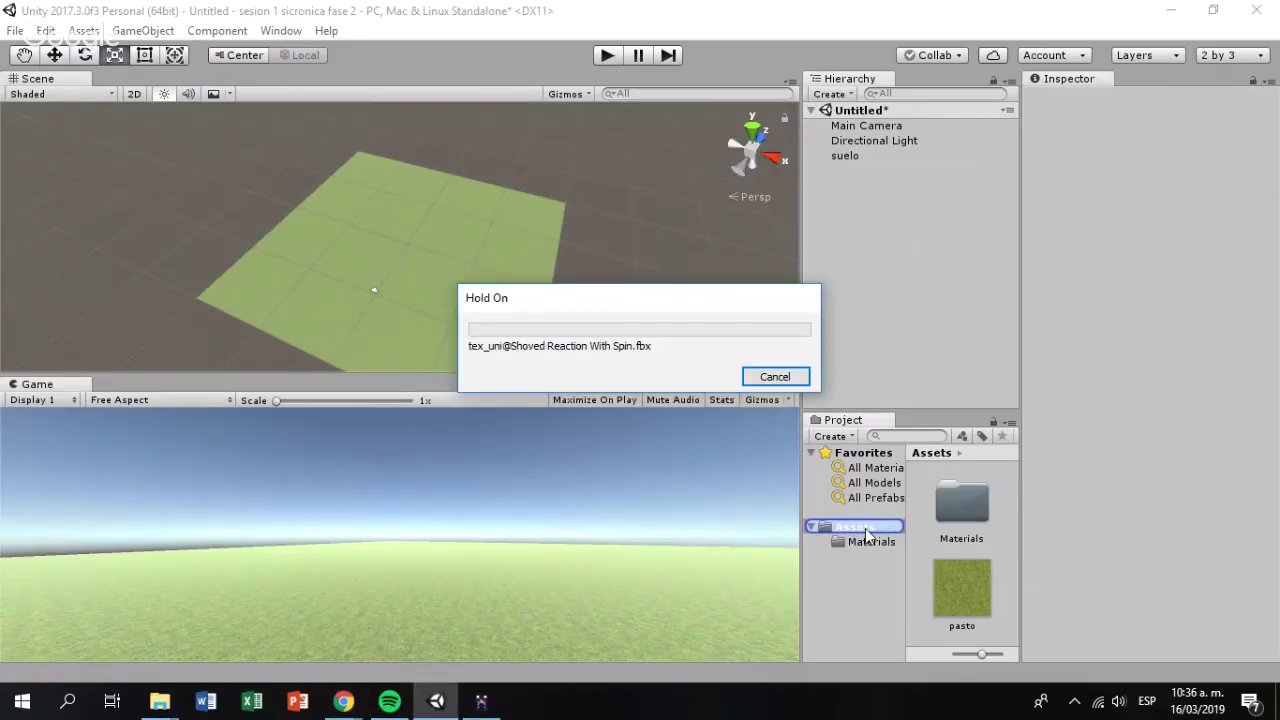
{"action": "left_click", "coordinate": [955, 590]}
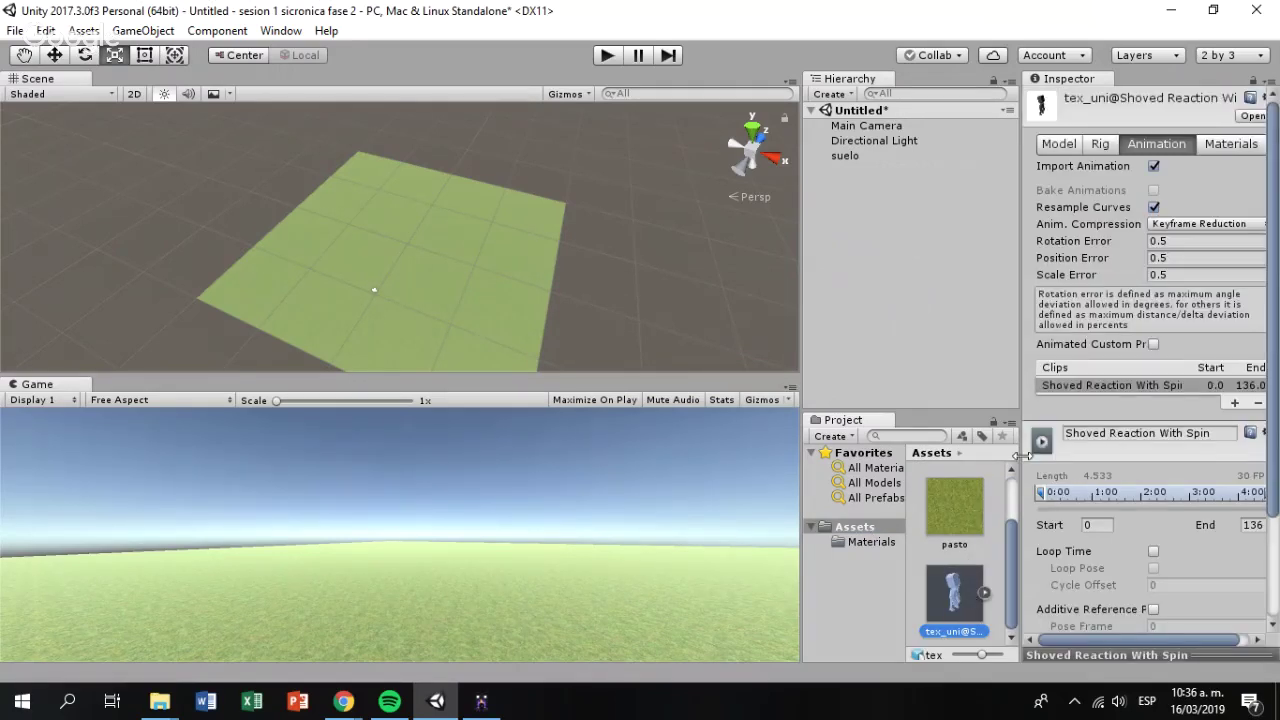
{"action": "left_click_drag", "start_coordinate": [1012, 404], "coordinate": [922, 406]}
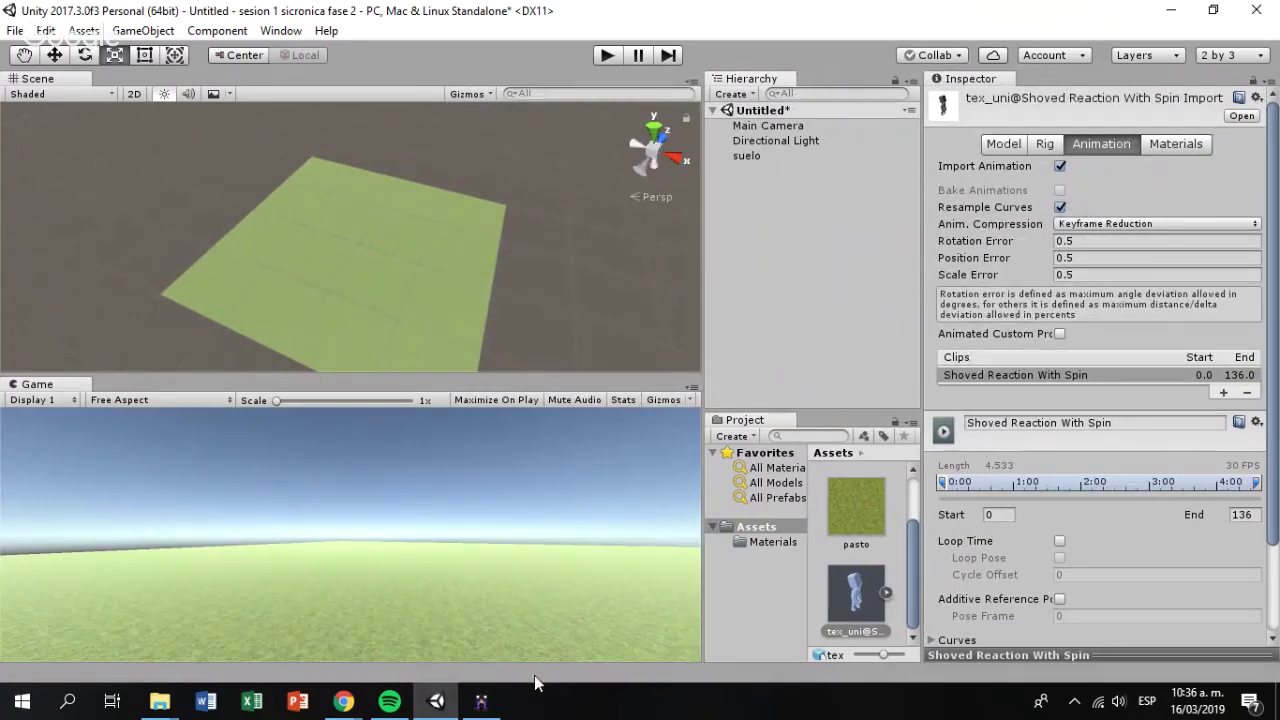
- Switch back to the Mixamo page in Chrome to view the character's animation
{"action": "left_click", "coordinate": [340, 703]}
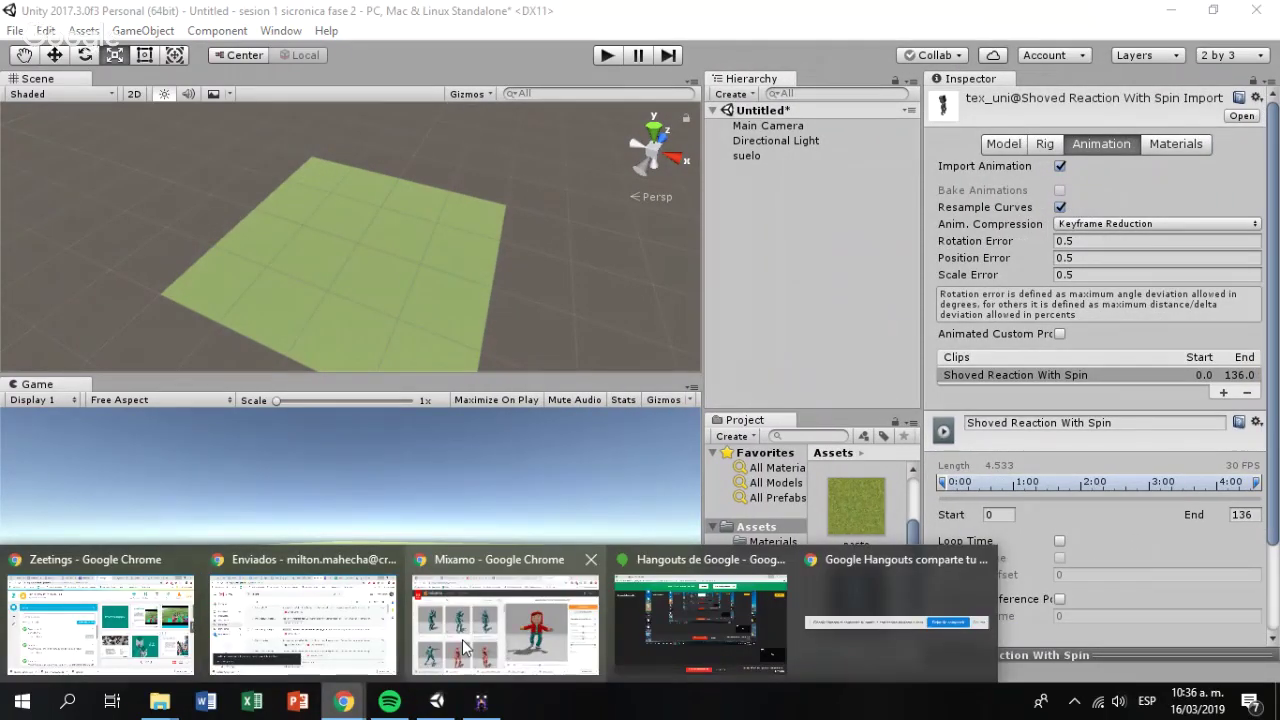
{"action": "left_click", "coordinate": [463, 647]}
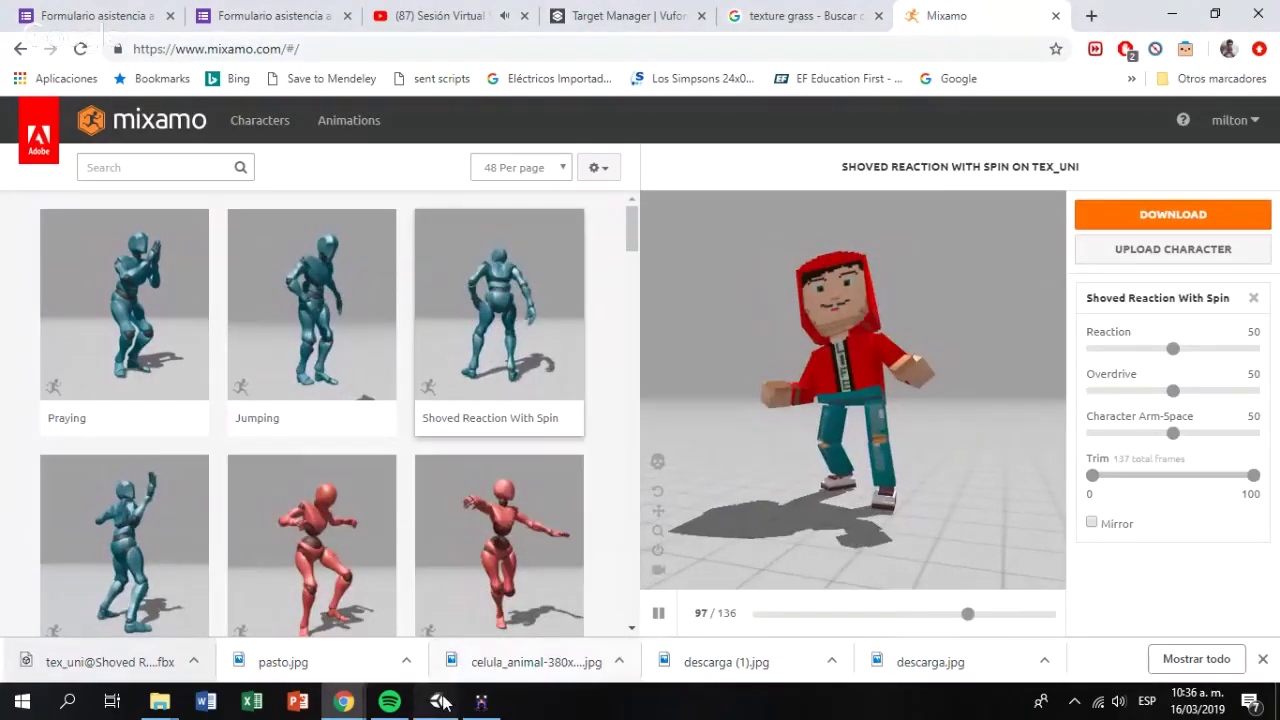
- Switch back to Unity and set the tex_uni@Shoved Reaction With Spin model's material location to Use External Materials (Legacy), applying the change
{"action": "left_click", "coordinate": [440, 702]}
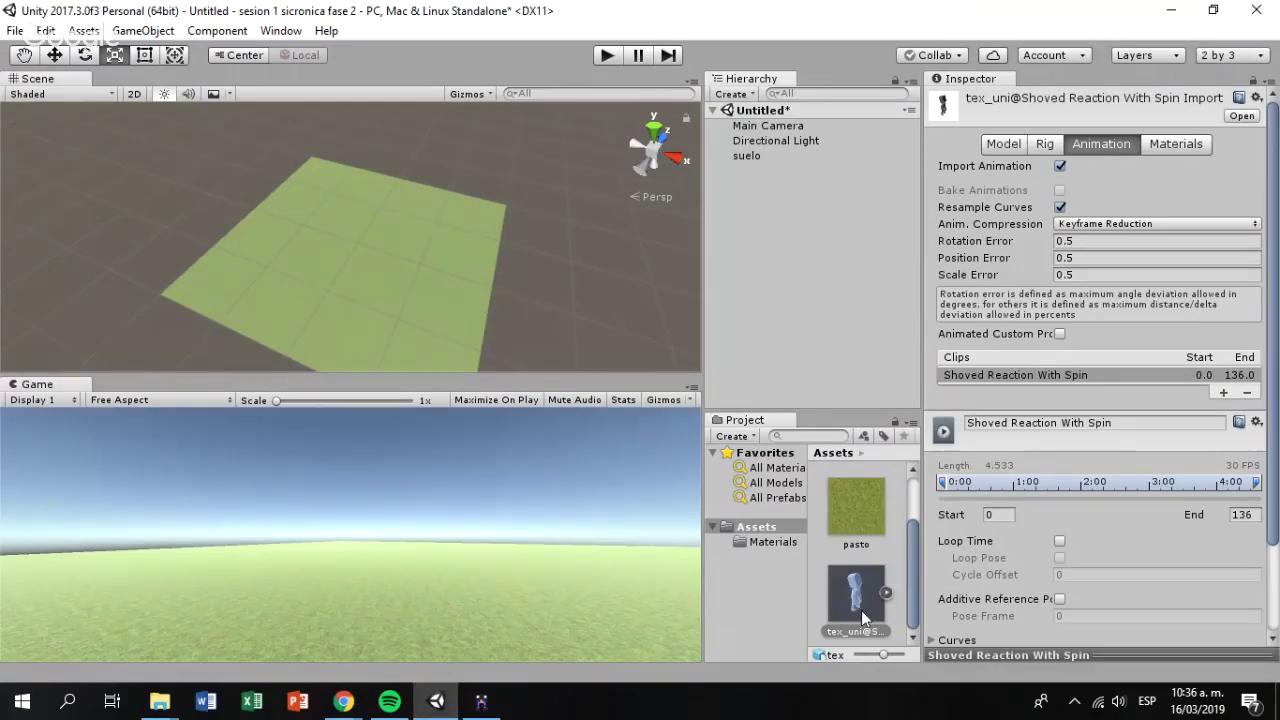
{"action": "left_click", "coordinate": [856, 507]}
{"action": "left_click", "coordinate": [856, 593]}
{"action": "left_click", "coordinate": [1188, 144]}
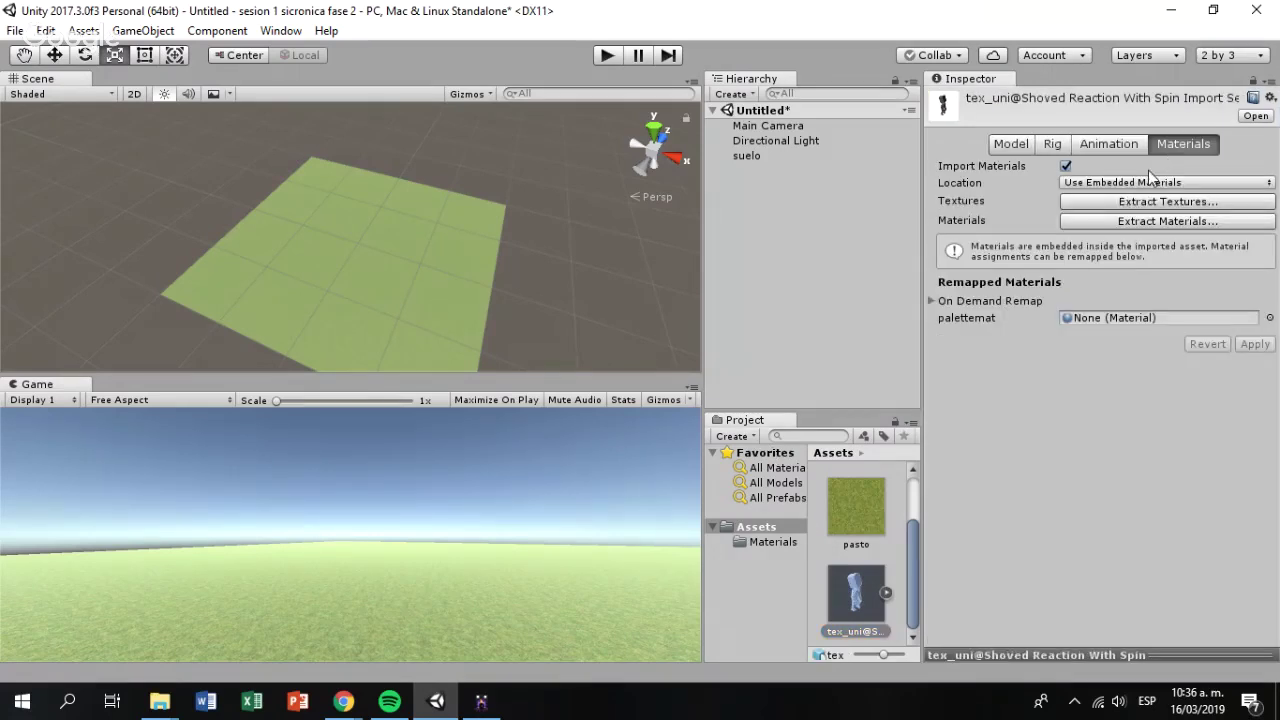
{"action": "left_click", "coordinate": [1066, 183]}
{"action": "left_click", "coordinate": [1110, 210]}
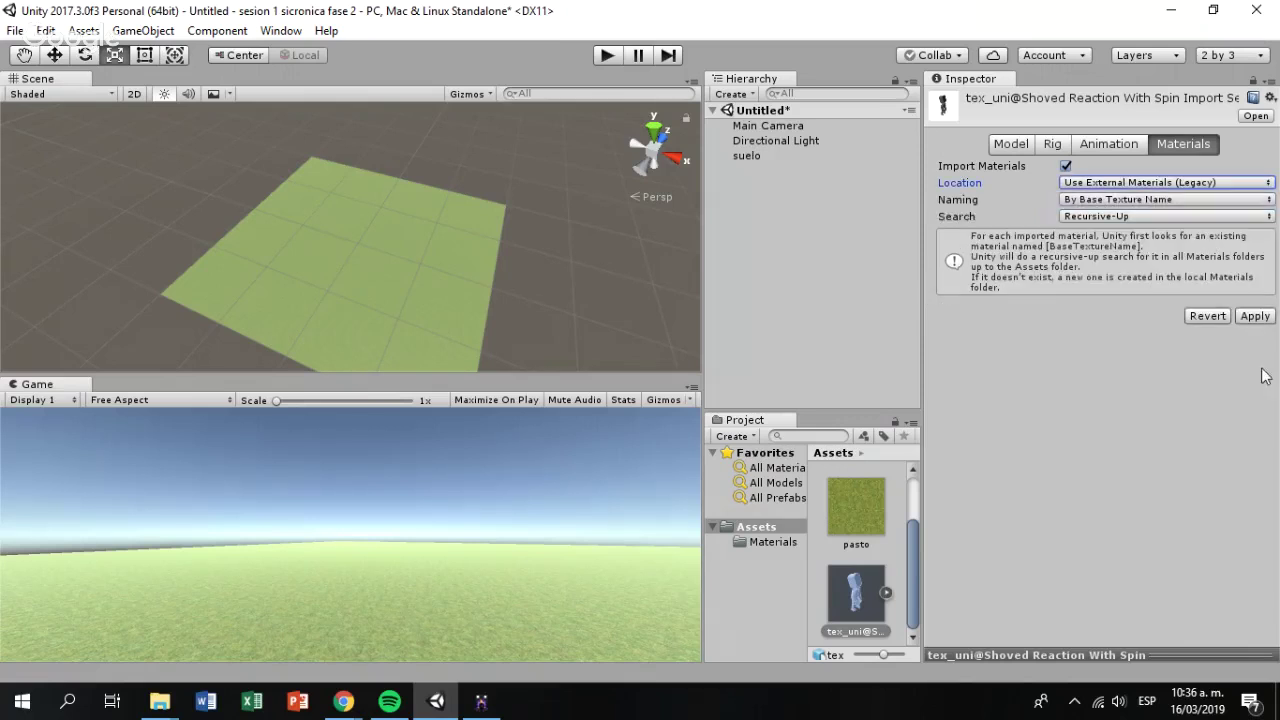
{"action": "left_click", "coordinate": [1255, 316]}
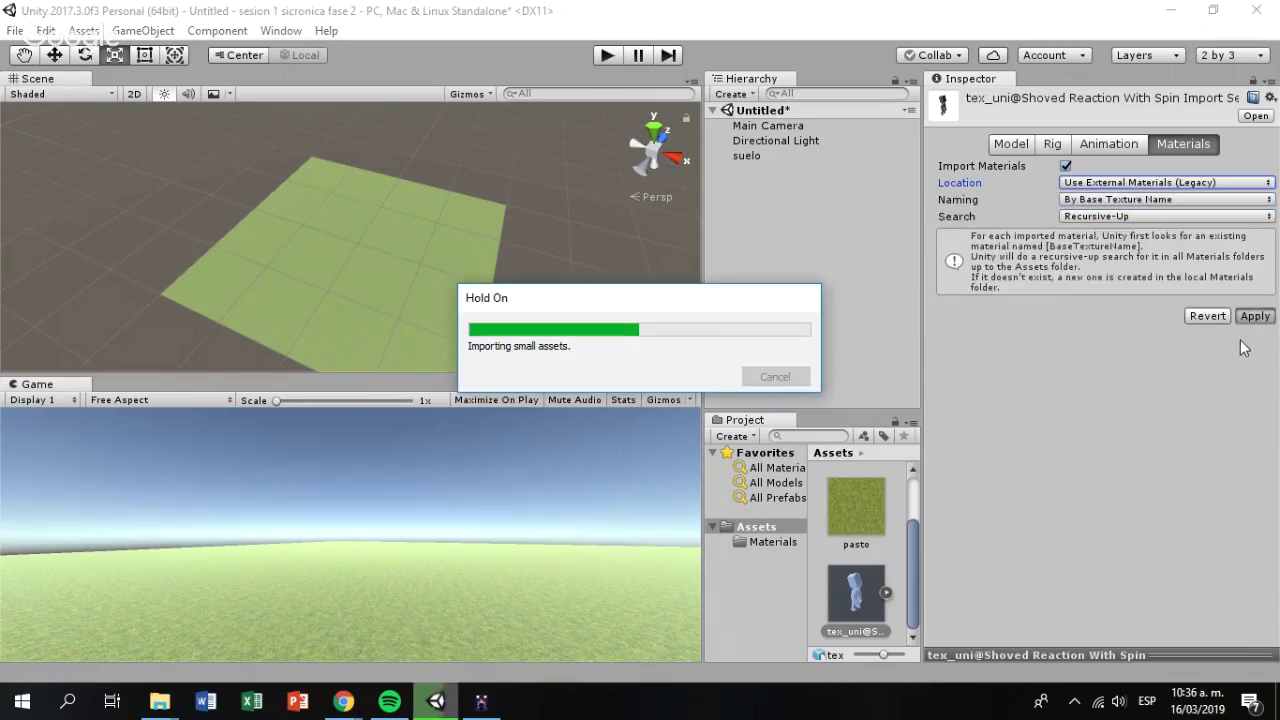
- Add the tex_uni@Shoved Reaction With Spin character to the scene hierarchy and frame it from the front in the Scene view
{"action": "scroll", "coordinate": [883, 531], "scroll_direction": "down", "scroll_amount": 2}
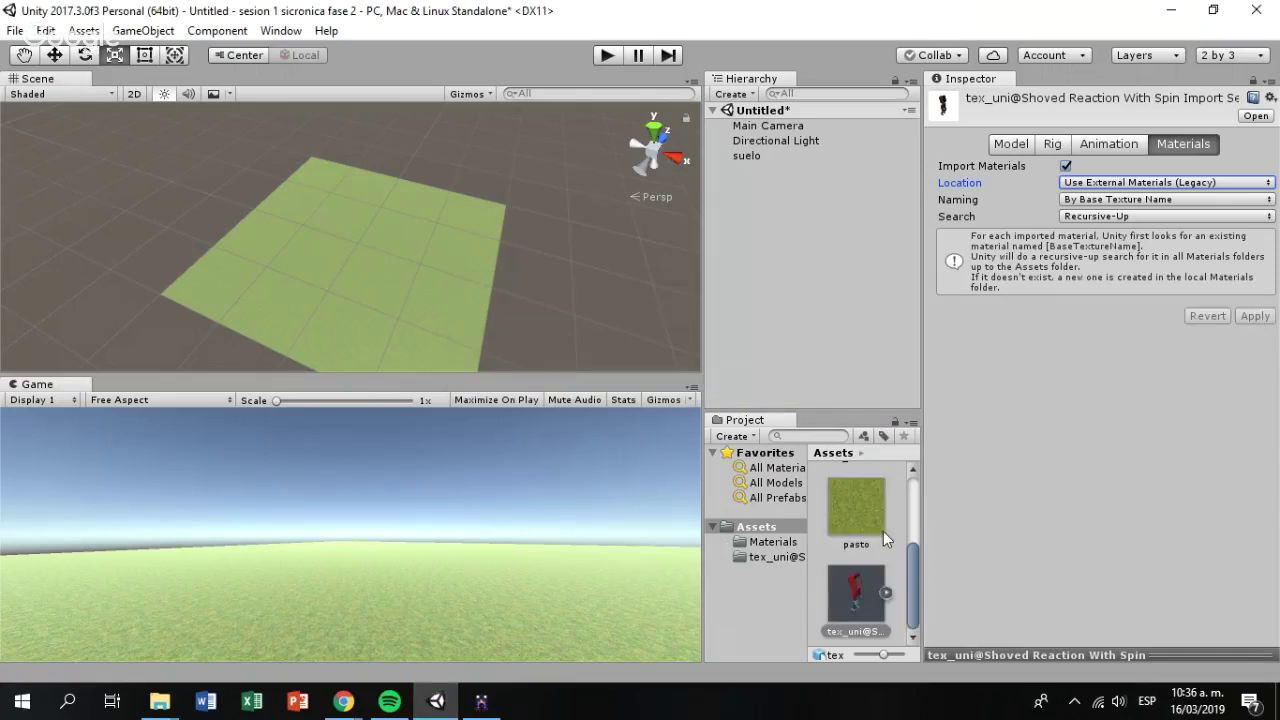
{"action": "left_click", "coordinate": [871, 602]}
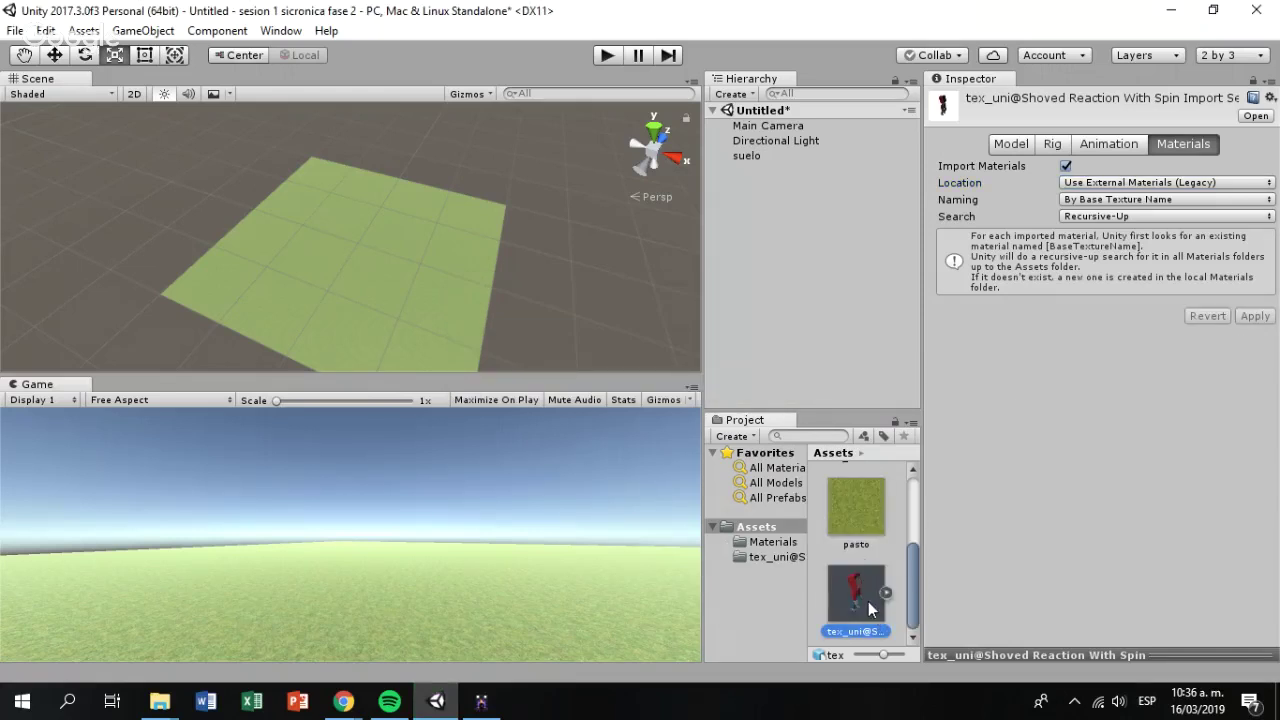
{"action": "left_click_drag", "start_coordinate": [796, 267], "coordinate": [767, 172]}
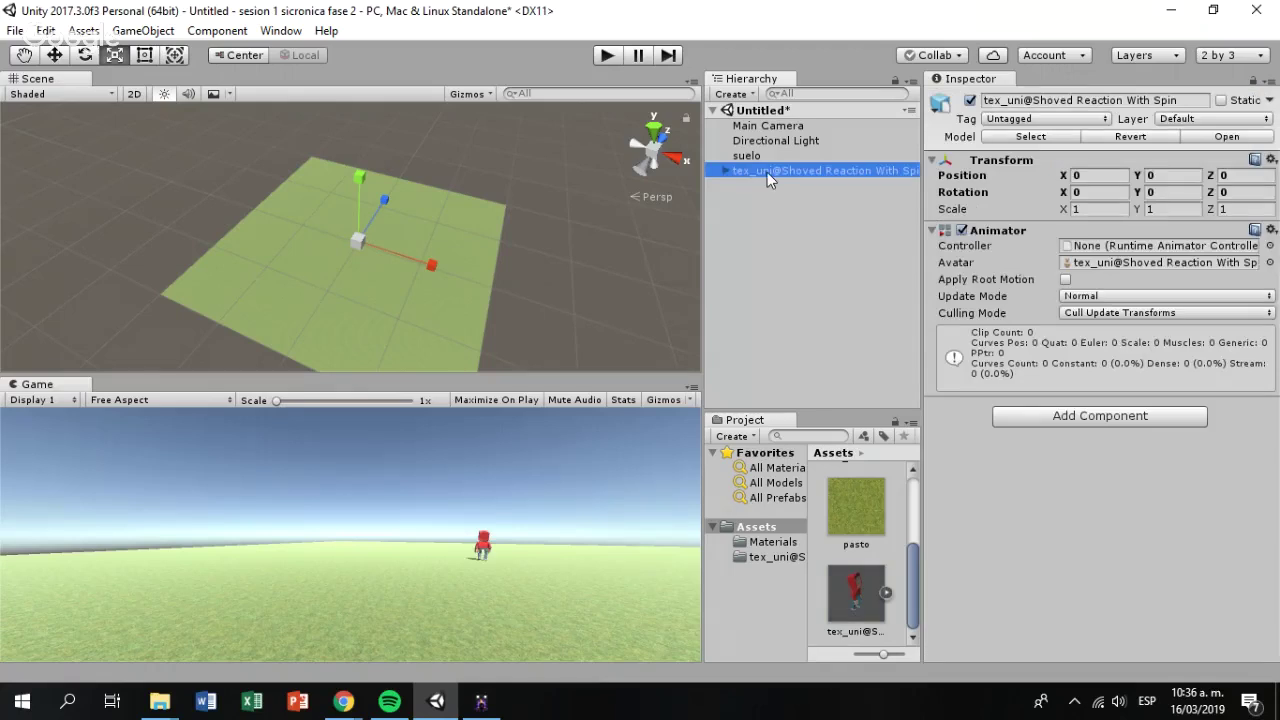
{"action": "double_click", "coordinate": [767, 172]}
{"action": "left_click_drag", "start_coordinate": [457, 334], "coordinate": [1278, 405], "text": "alt"}
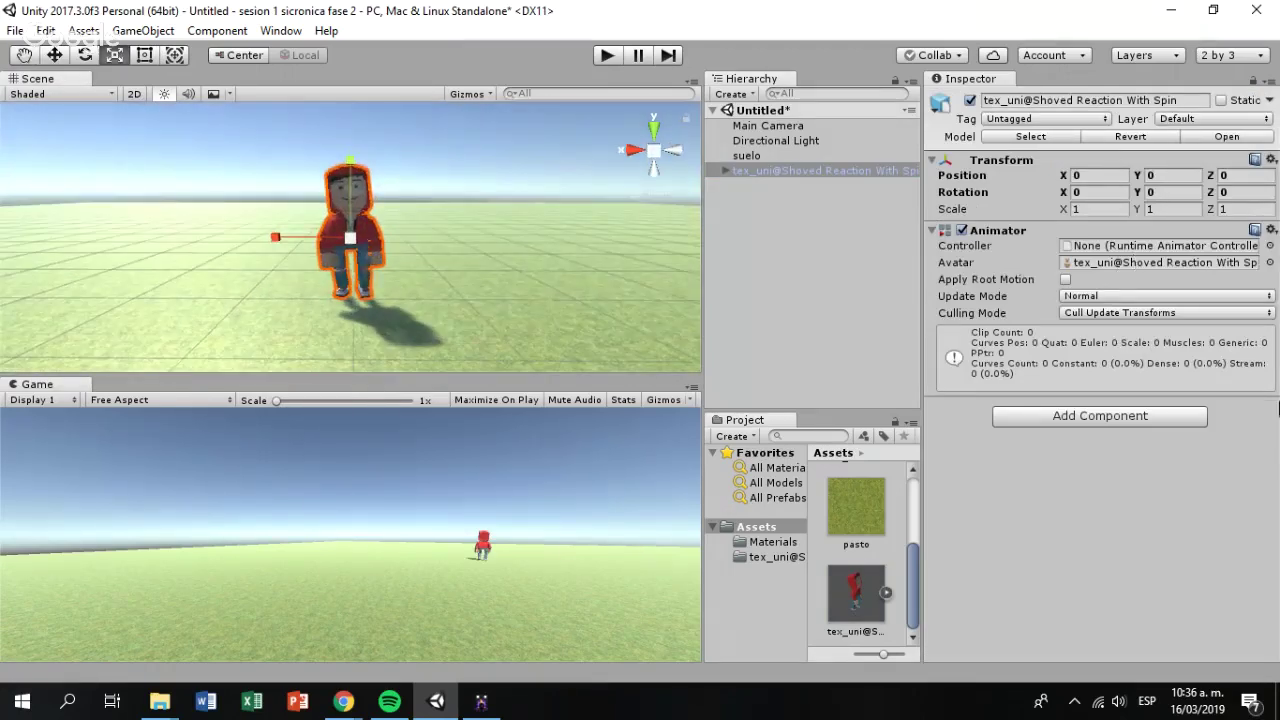
{"action": "left_click", "coordinate": [397, 123]}
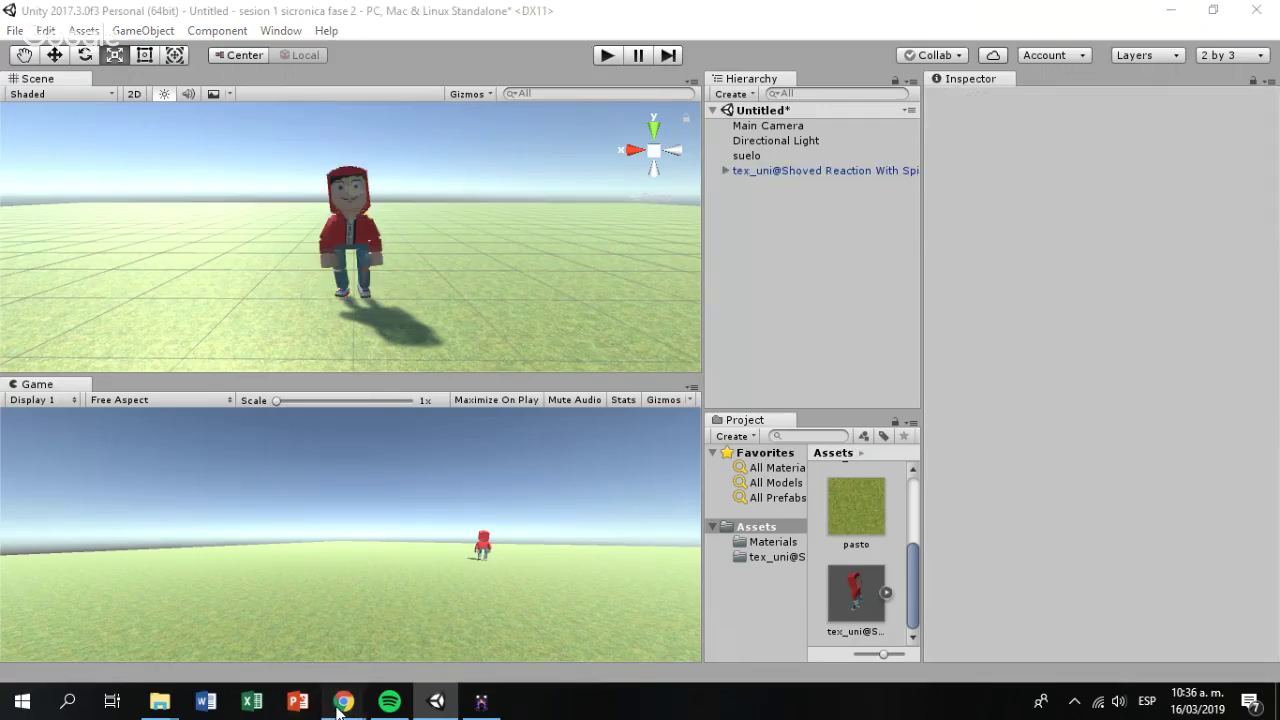
- Switch to Chrome and check the live chat of the YouTube virtual session
{"action": "left_click", "coordinate": [343, 701]}
{"action": "left_click", "coordinate": [449, 636]}
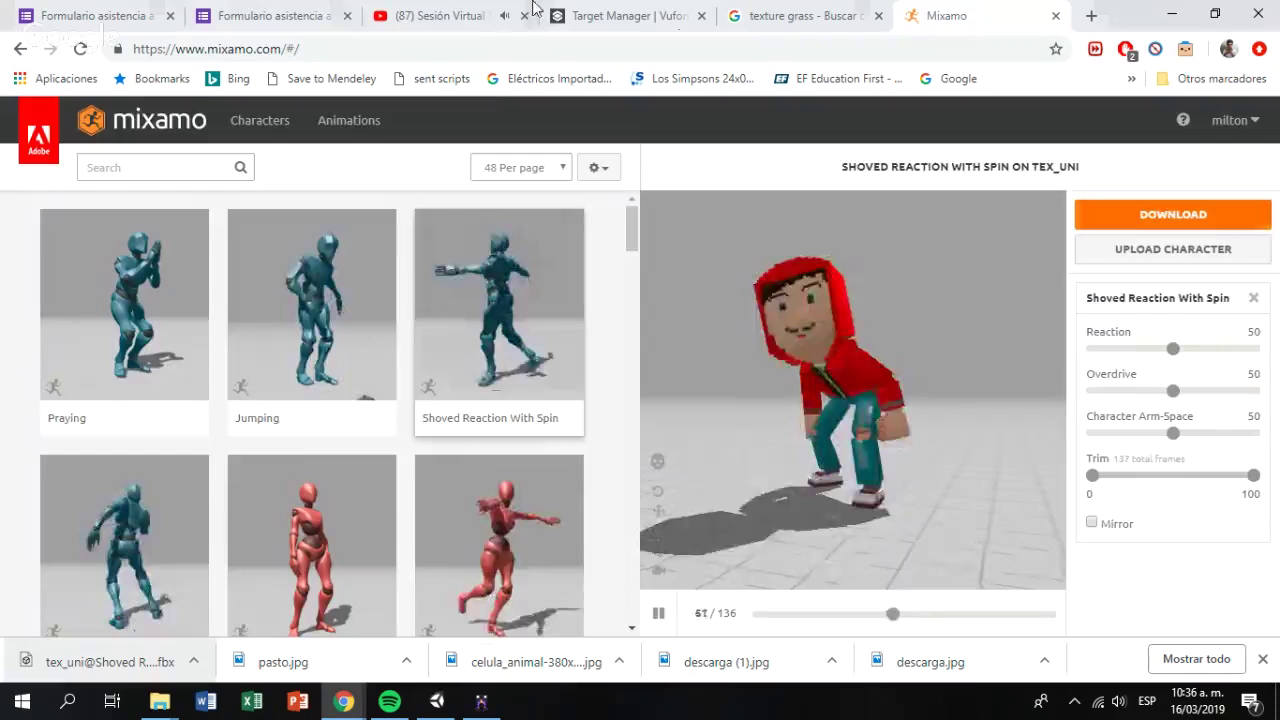
{"action": "left_click", "coordinate": [440, 15]}
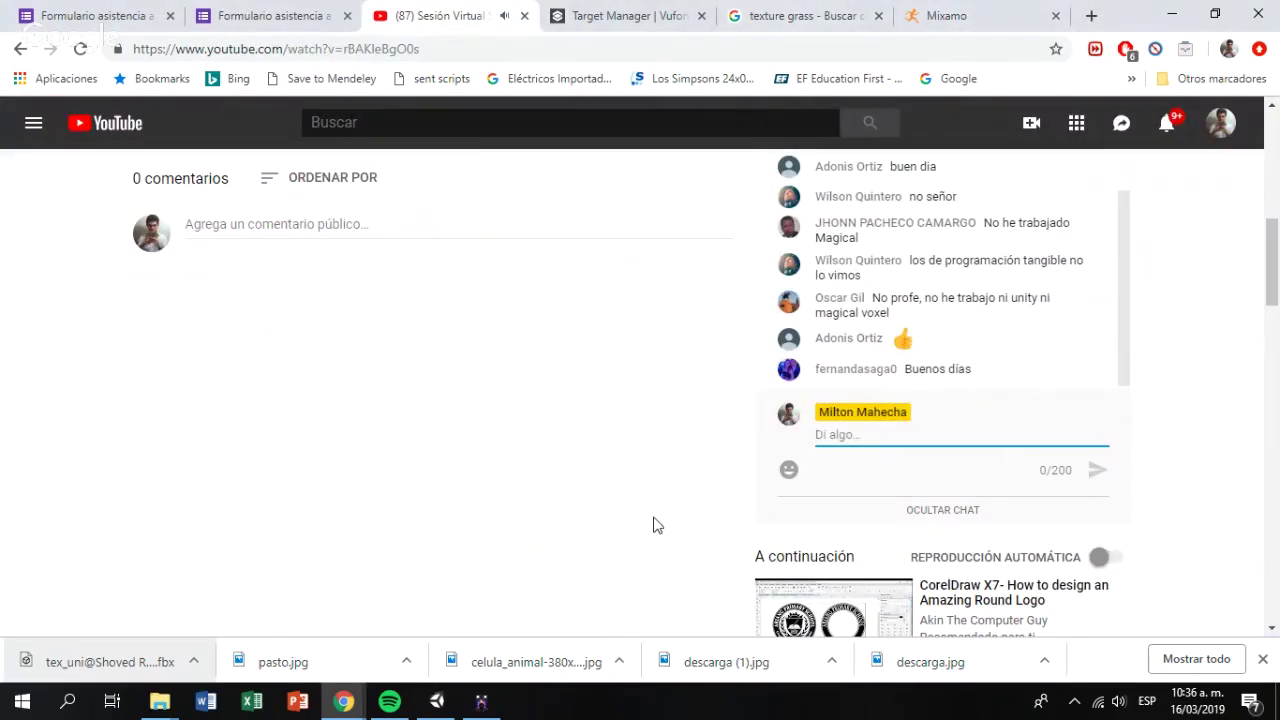
- Switch back to Unity and import the complete Characters standard package into the project
{"action": "left_click", "coordinate": [437, 701]}
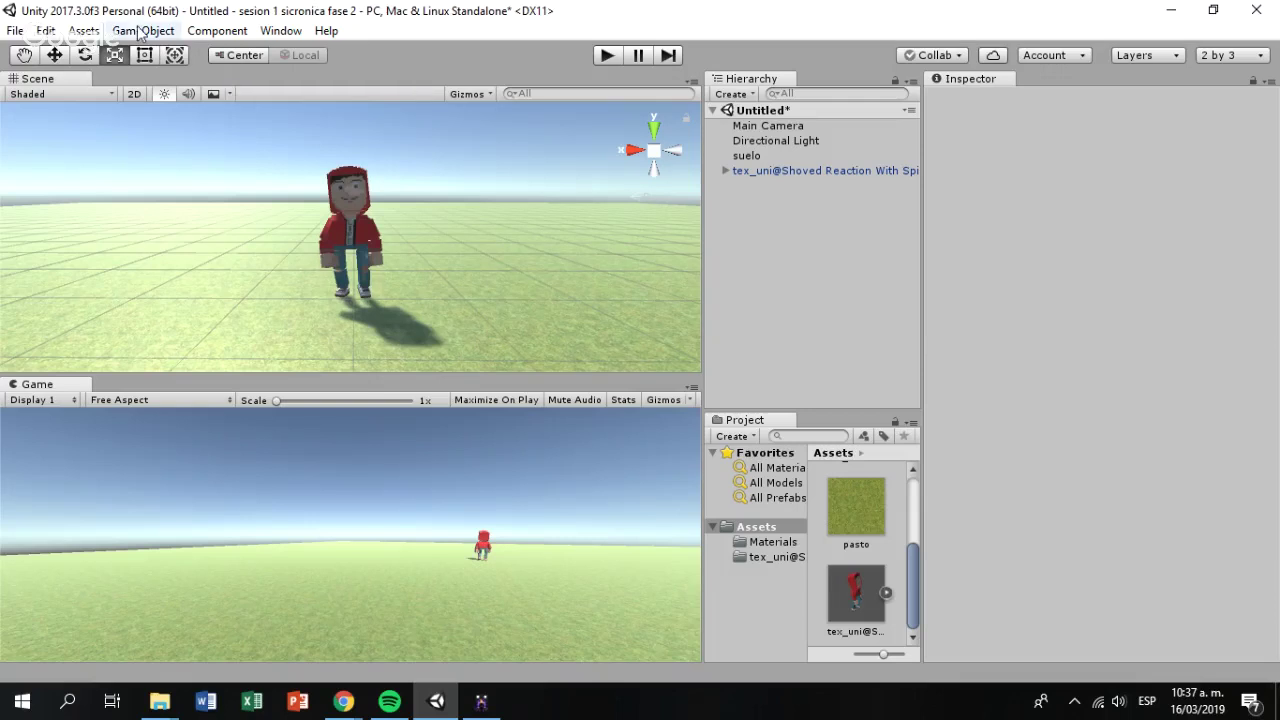
{"action": "left_click", "coordinate": [95, 34]}
{"action": "left_click", "coordinate": [96, 38]}
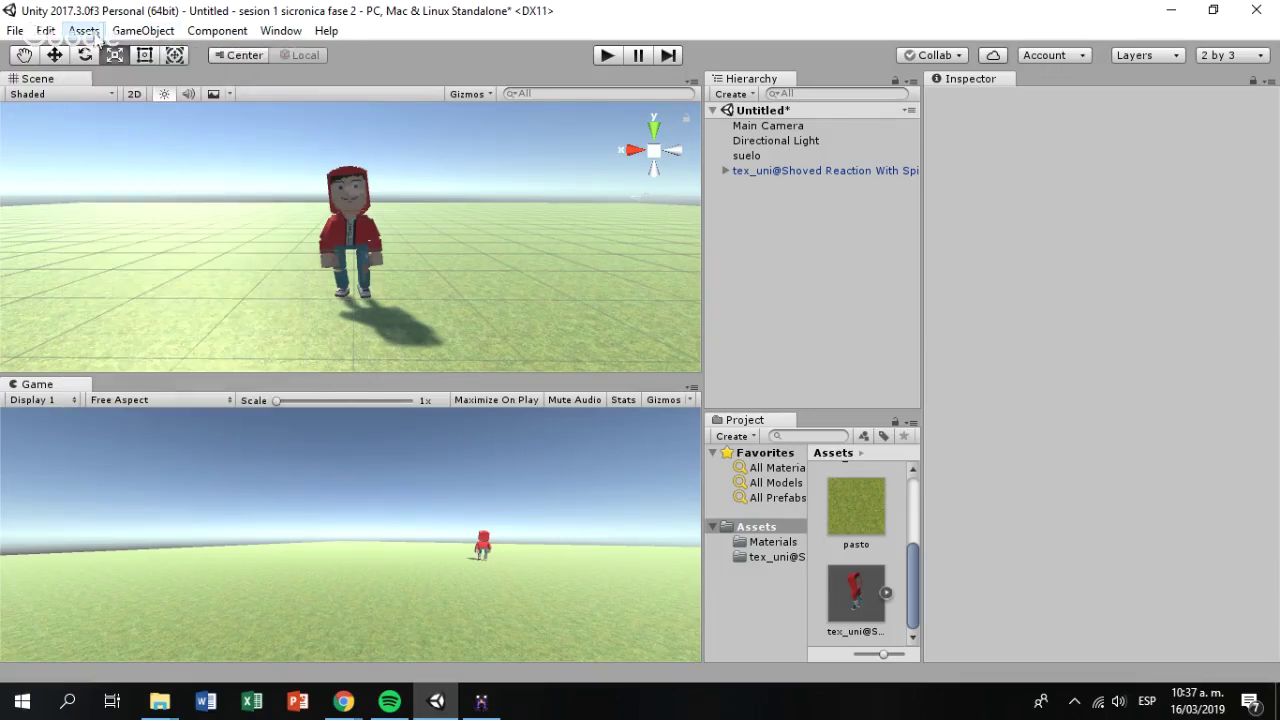
{"action": "left_click", "coordinate": [96, 35]}
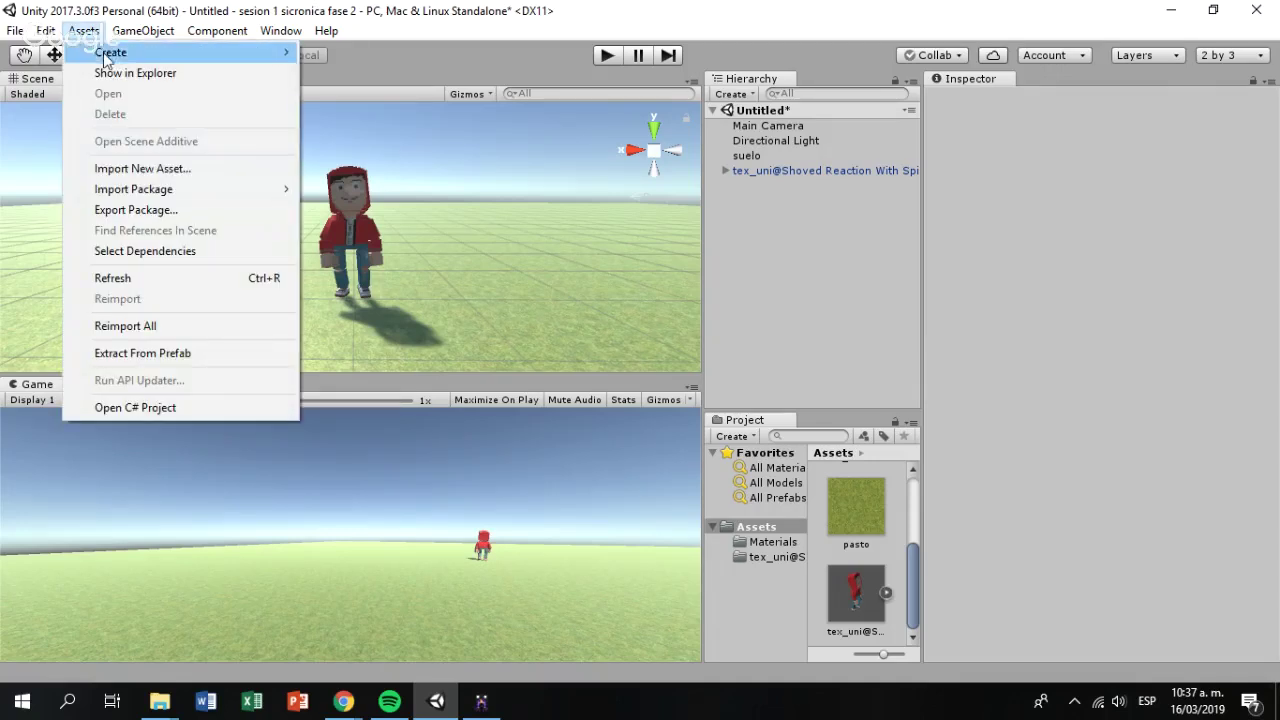
{"action": "double_click", "coordinate": [58, 9]}
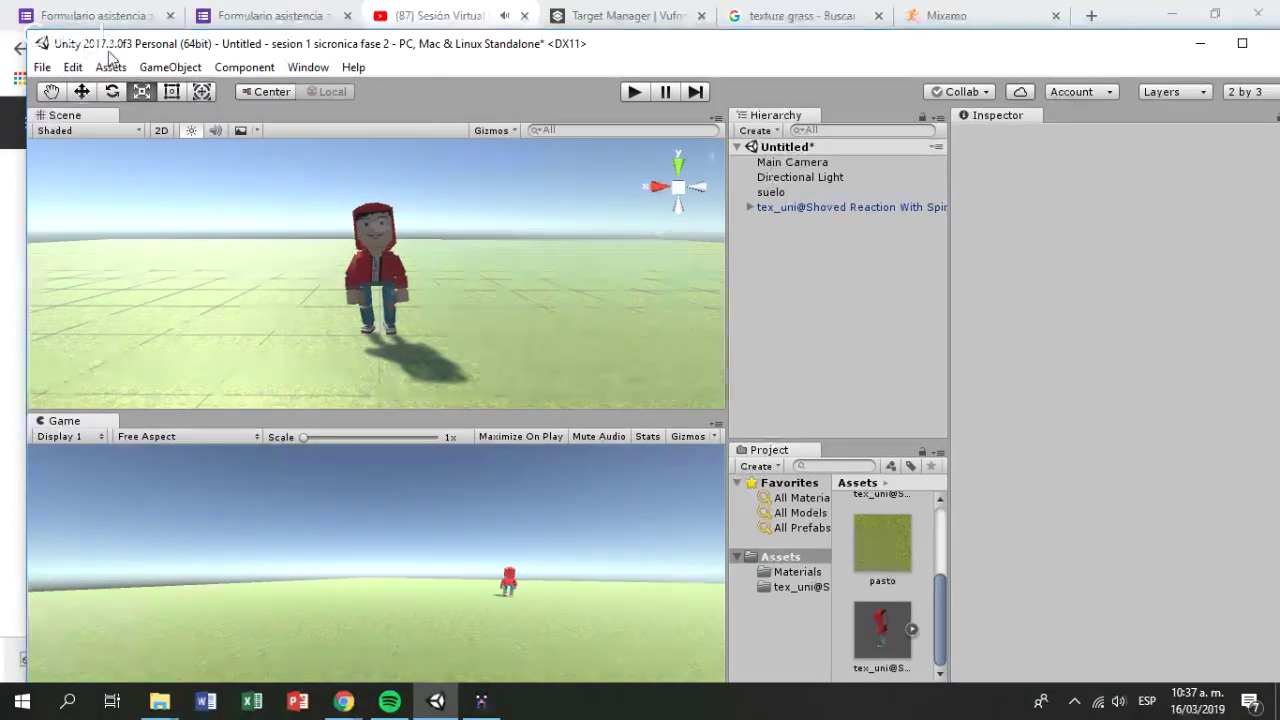
{"action": "double_click", "coordinate": [108, 51]}
{"action": "left_click", "coordinate": [84, 31]}
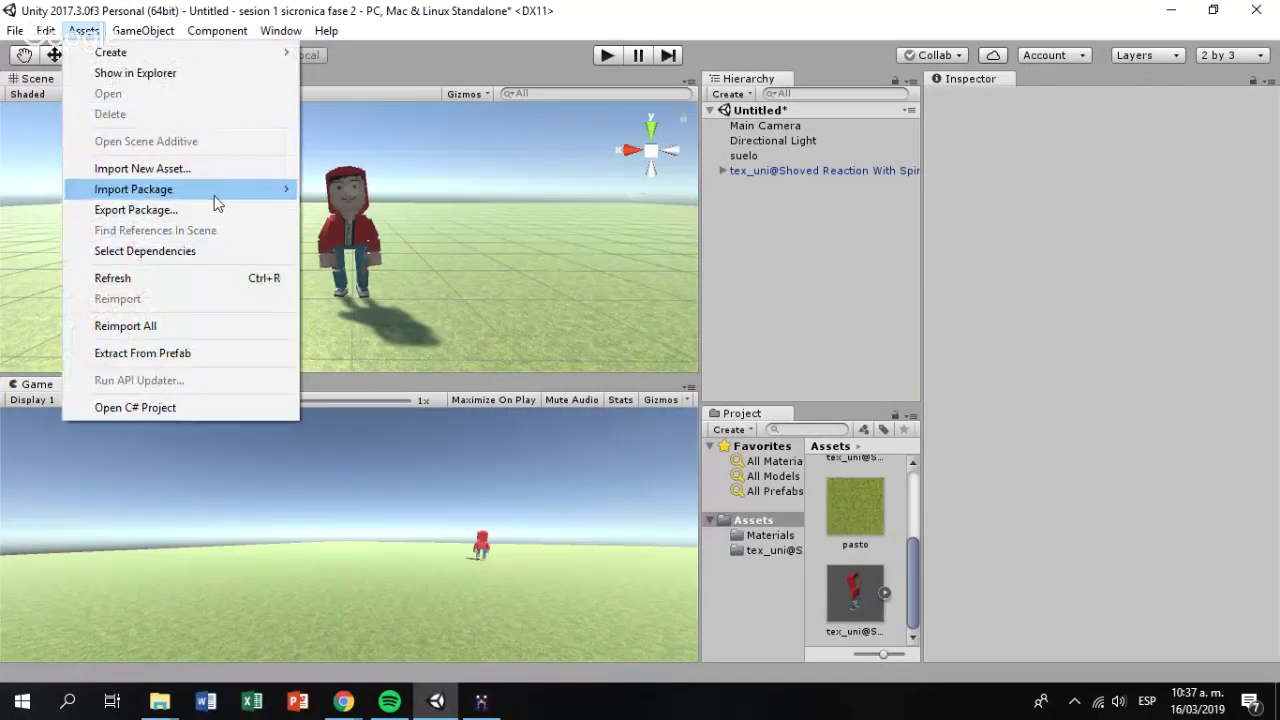
{"action": "mouse_move", "coordinate": [227, 188]}
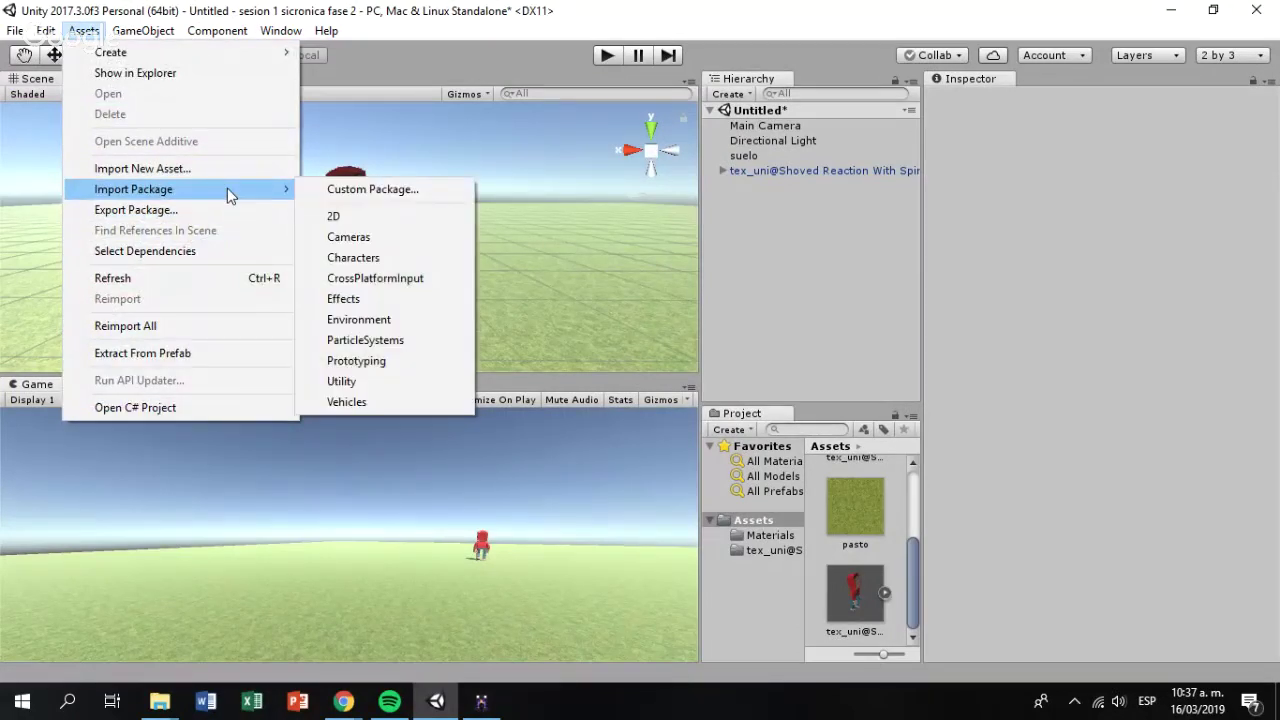
{"action": "left_click", "coordinate": [389, 257]}
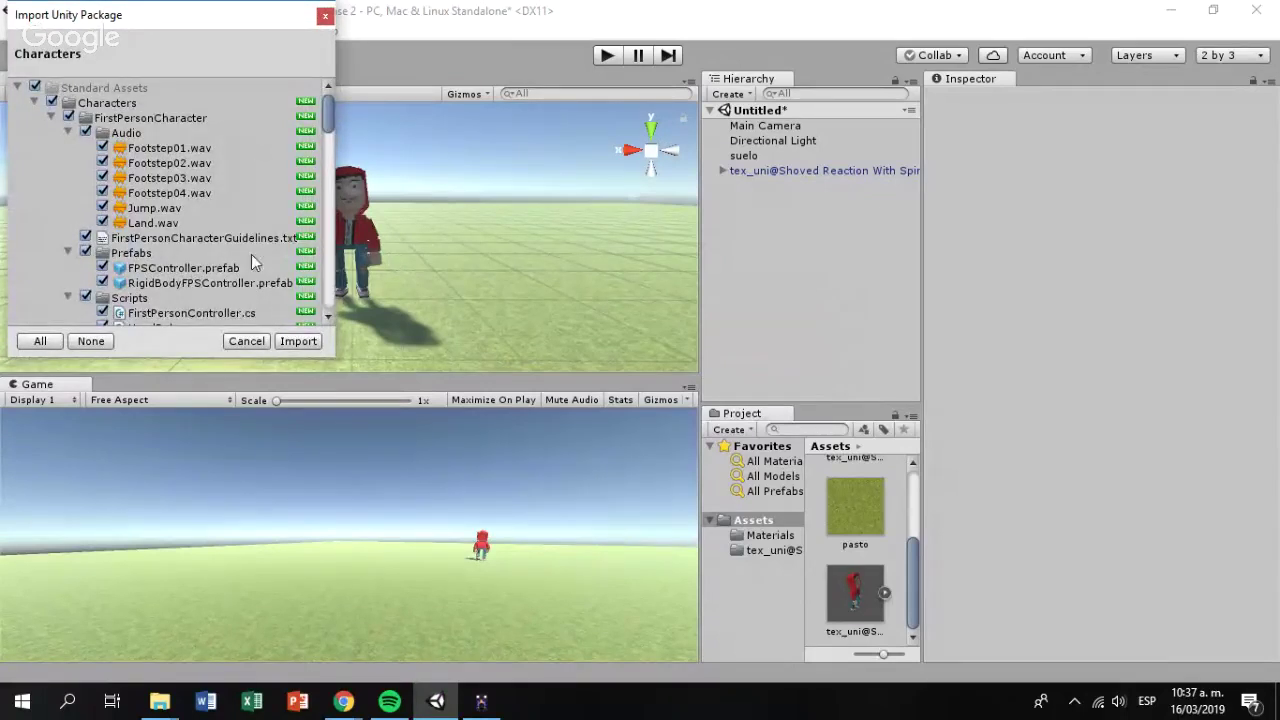
{"action": "left_click", "coordinate": [298, 343]}
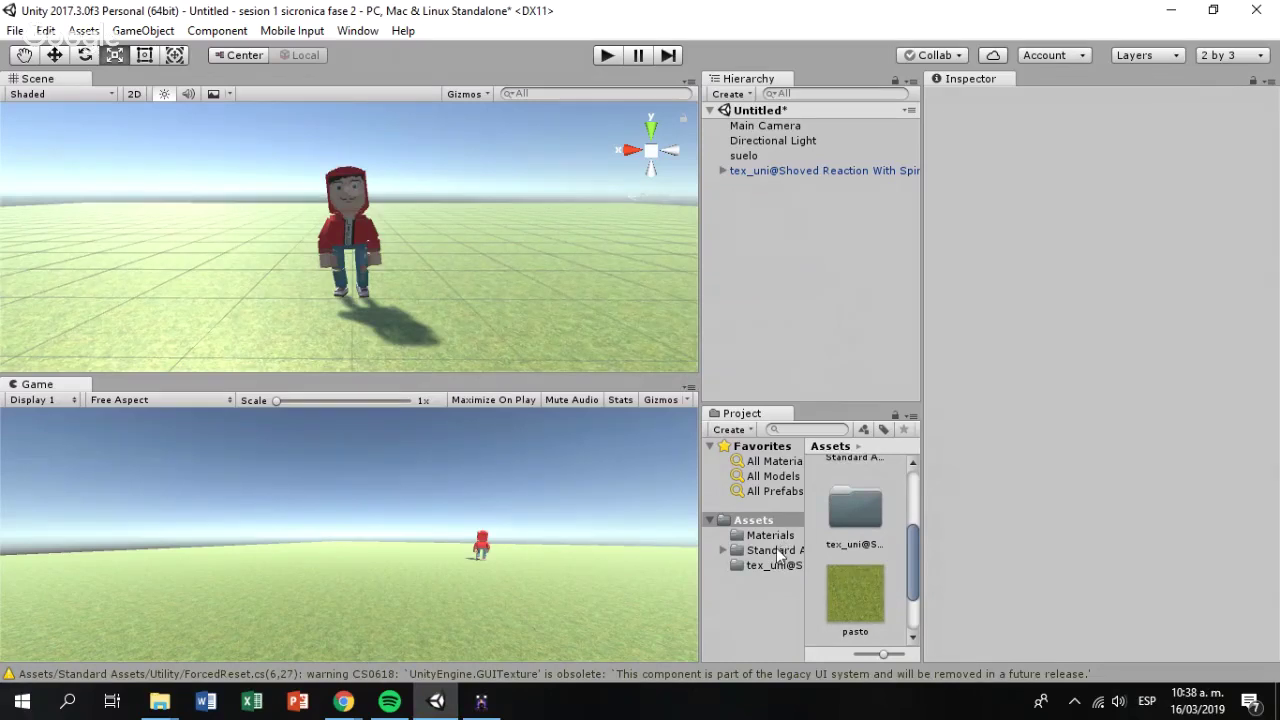
- Widen the Project and Hierarchy area and open the Characters folder inside Standard Assets
{"action": "left_click_drag", "start_coordinate": [697, 551], "coordinate": [587, 551]}
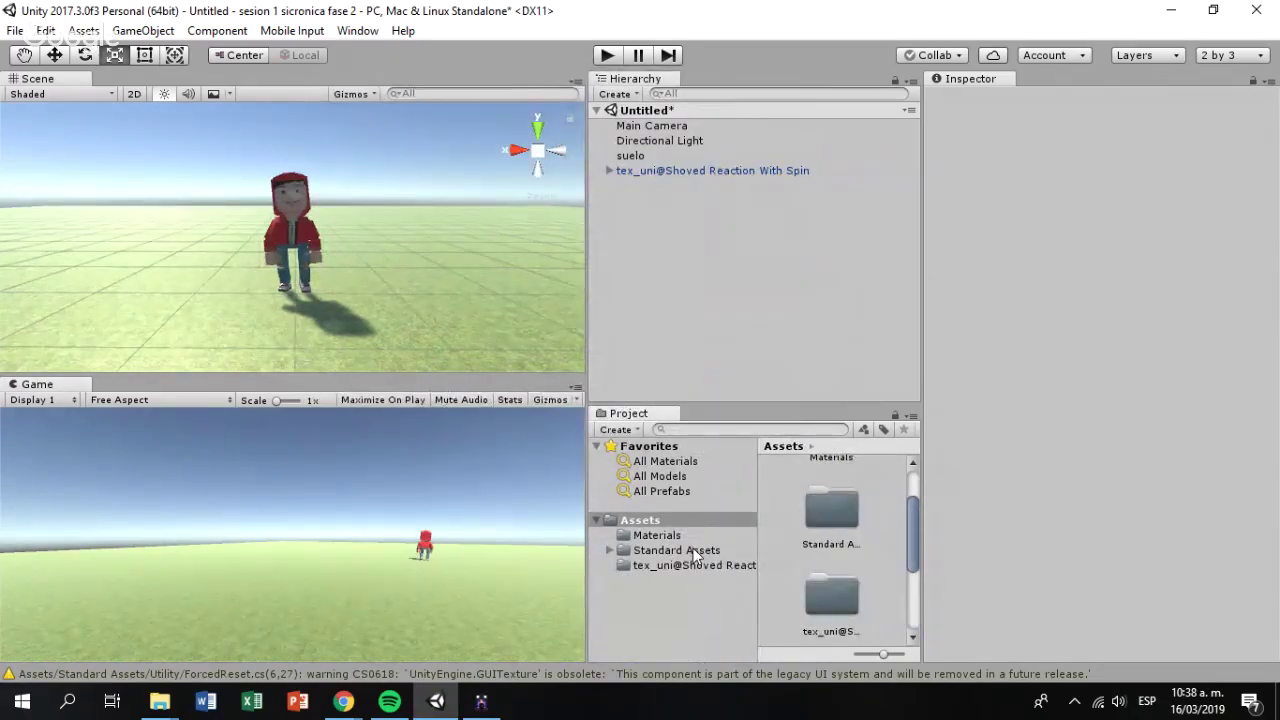
{"action": "left_click", "coordinate": [694, 549]}
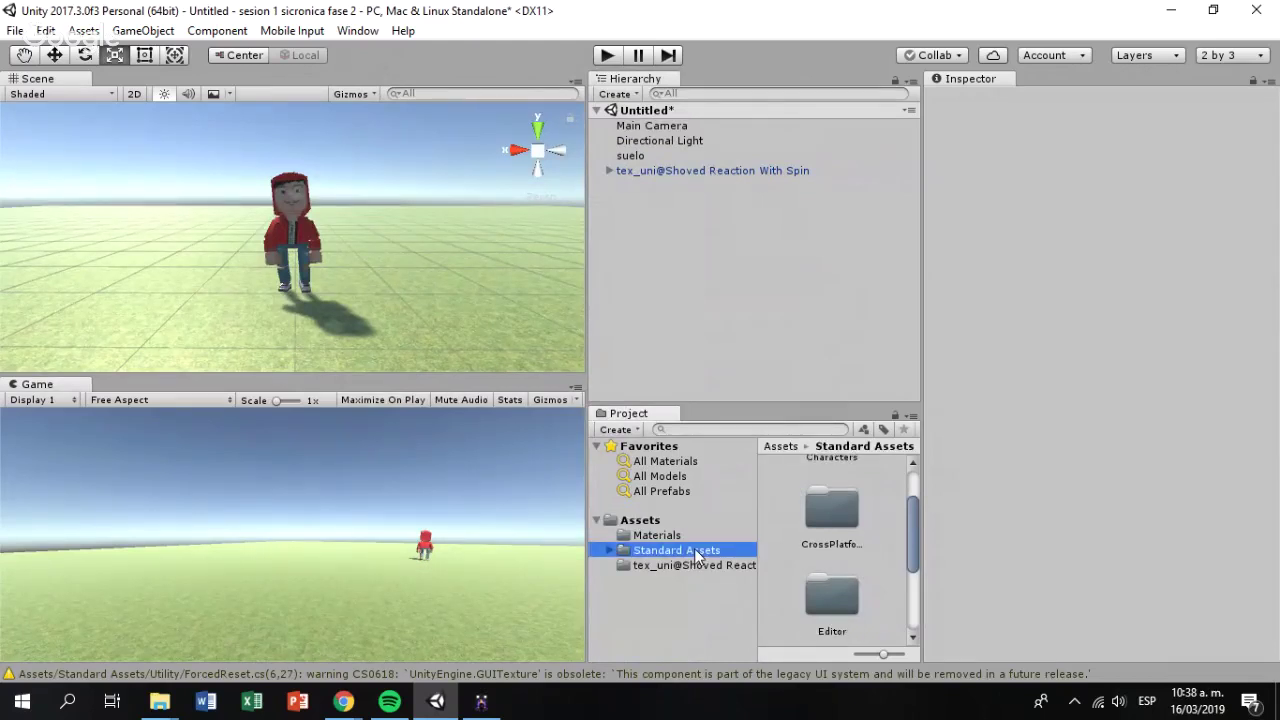
{"action": "scroll", "coordinate": [839, 547], "scroll_direction": "down", "scroll_amount": 1}
{"action": "scroll", "coordinate": [839, 547], "scroll_direction": "up", "scroll_amount": 1}
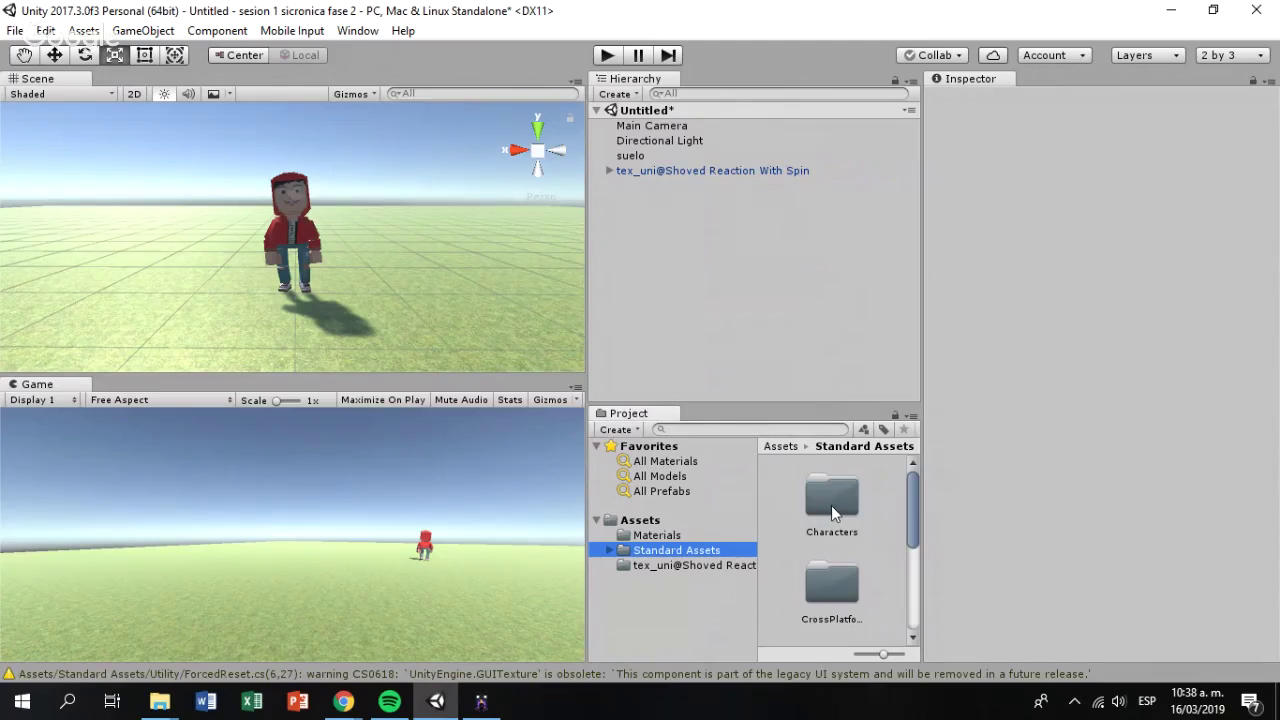
{"action": "left_click", "coordinate": [839, 508]}
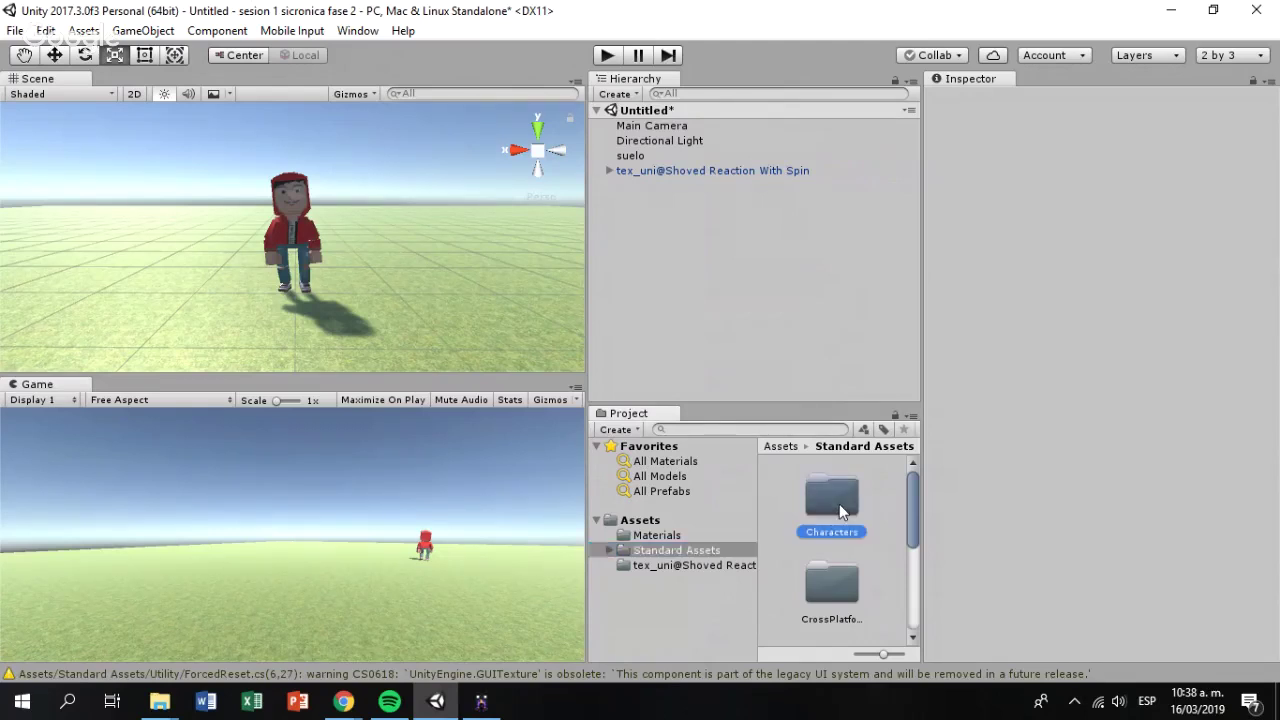
{"action": "double_click", "coordinate": [839, 508]}
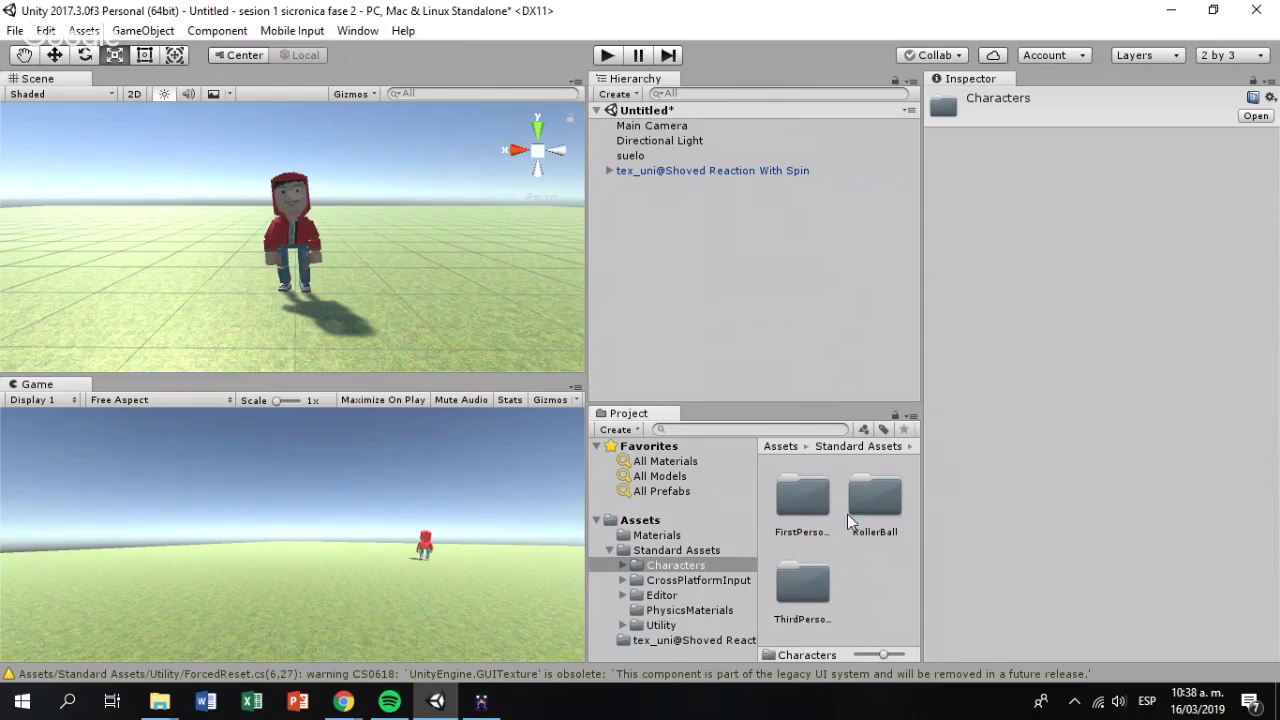
- Point out the FirstPersonCharacter folder and open the Prefabs folder of ThirdPersonCharacter
{"action": "left_click", "coordinate": [803, 508]}
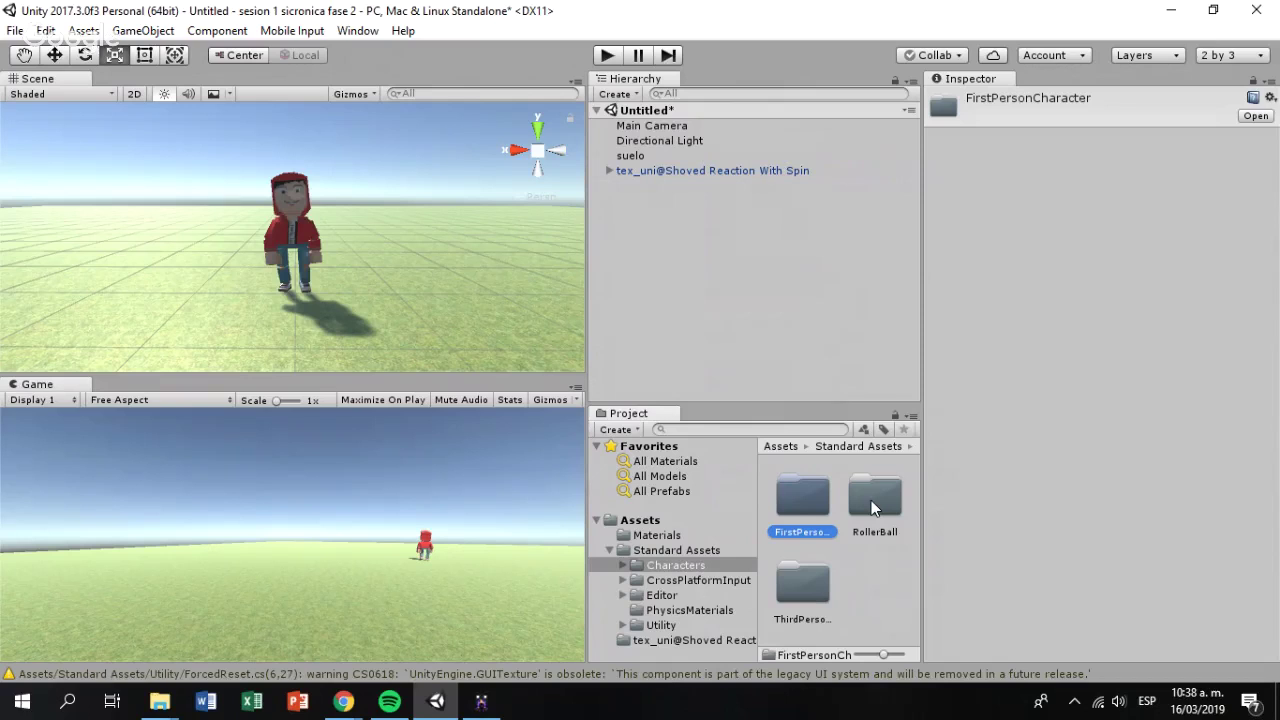
{"action": "left_click", "coordinate": [815, 576]}
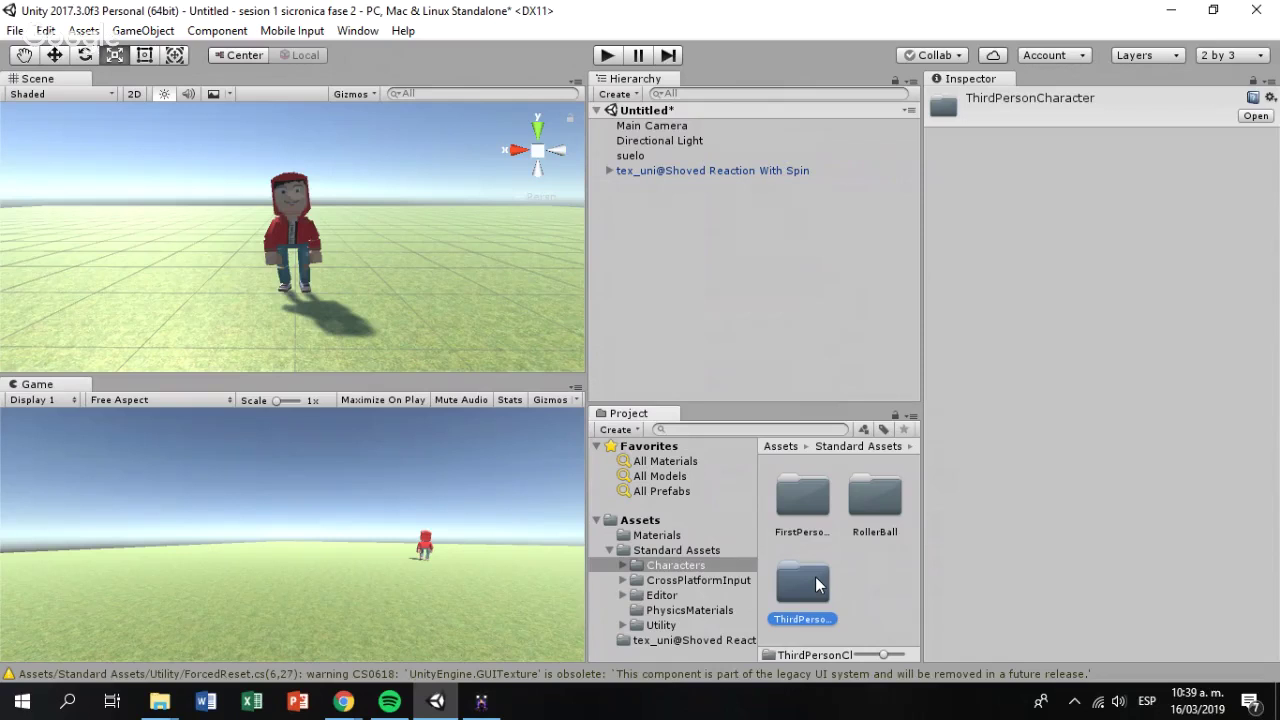
{"action": "double_click", "coordinate": [815, 576]}
{"action": "scroll", "coordinate": [819, 555], "scroll_direction": "down", "scroll_amount": 3}
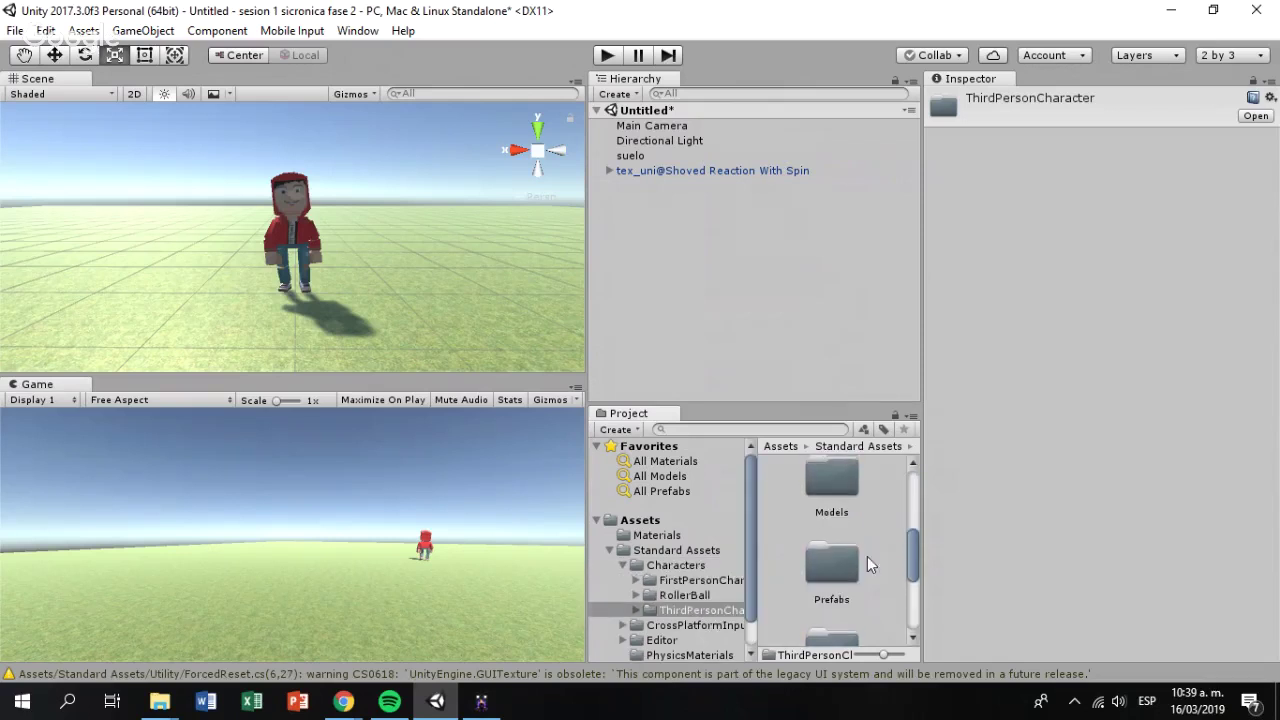
{"action": "double_click", "coordinate": [835, 568]}
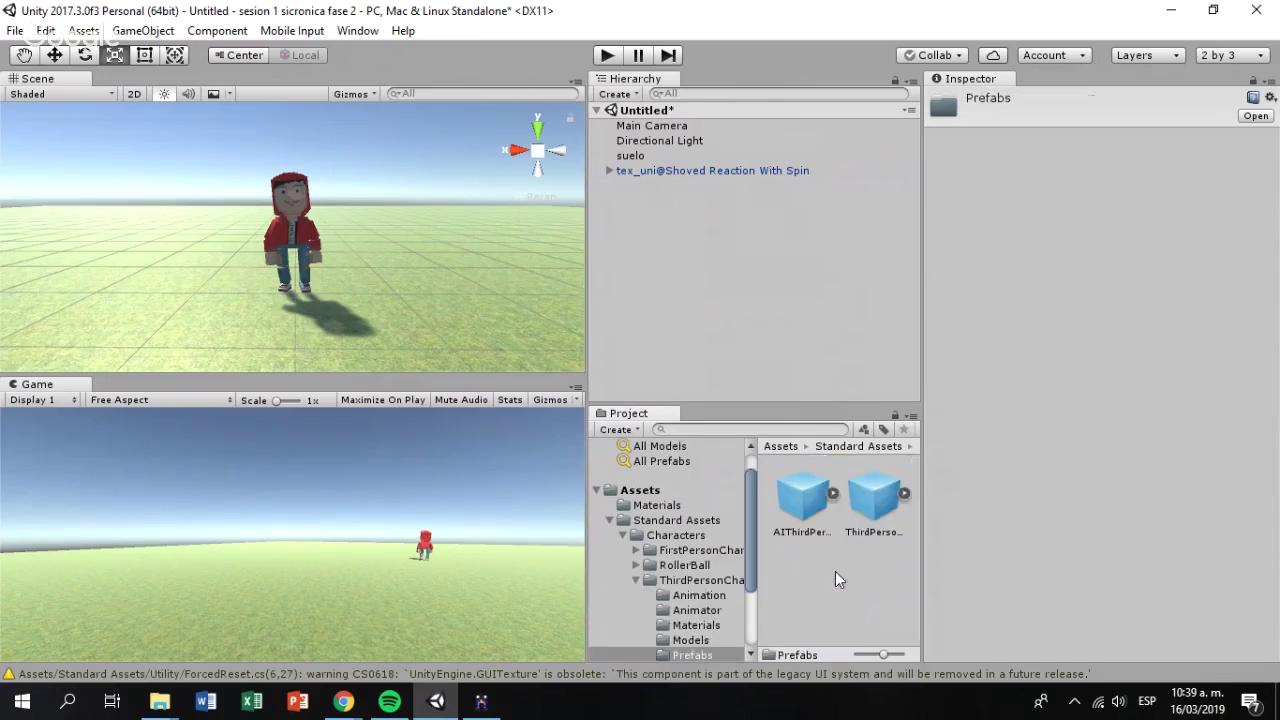
- Add the ThirdPersonController prefab to the scene hierarchy and frame it in the Scene view from an angled viewpoint
{"action": "left_click", "coordinate": [881, 510]}
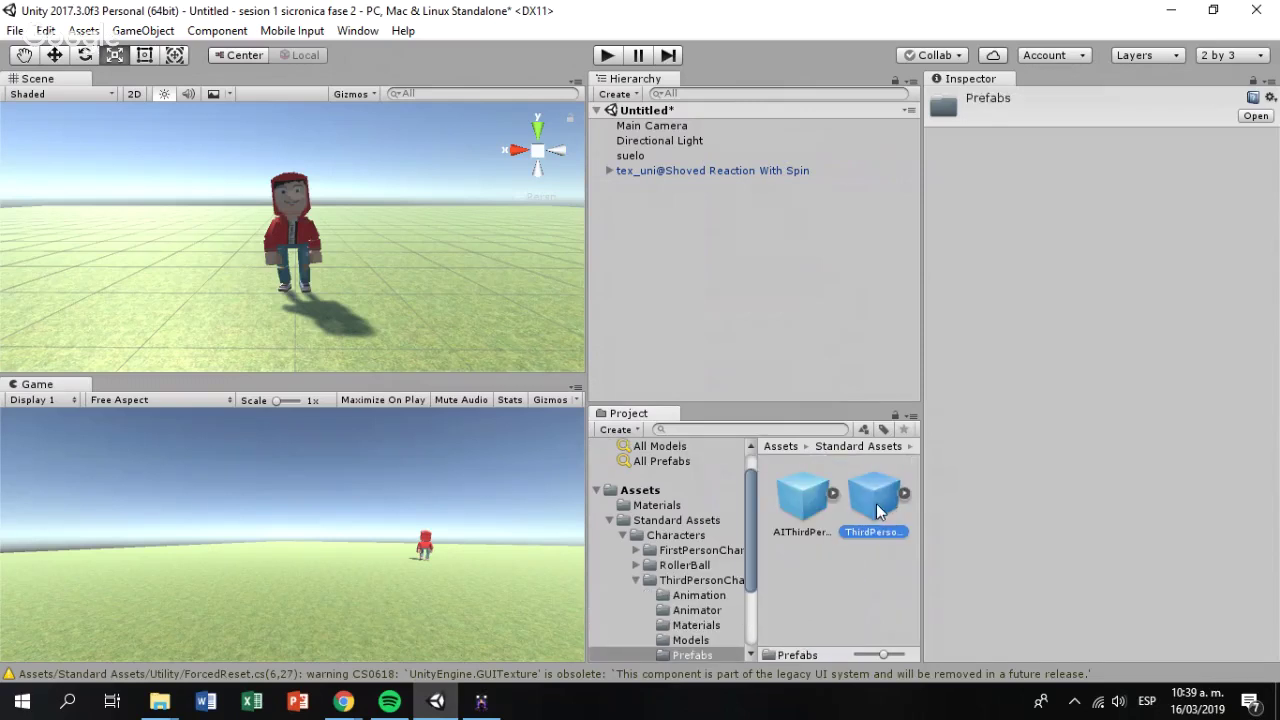
{"action": "left_click_drag", "start_coordinate": [881, 505], "coordinate": [674, 187]}
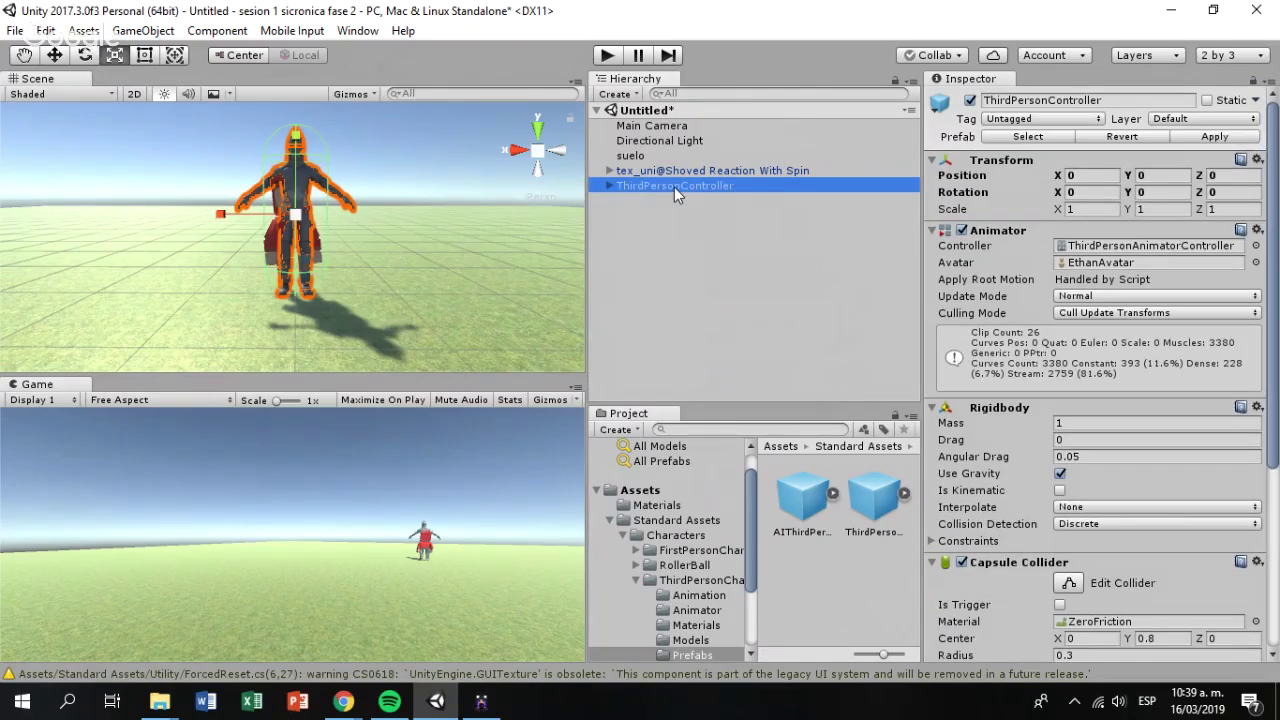
{"action": "double_click", "coordinate": [674, 187]}
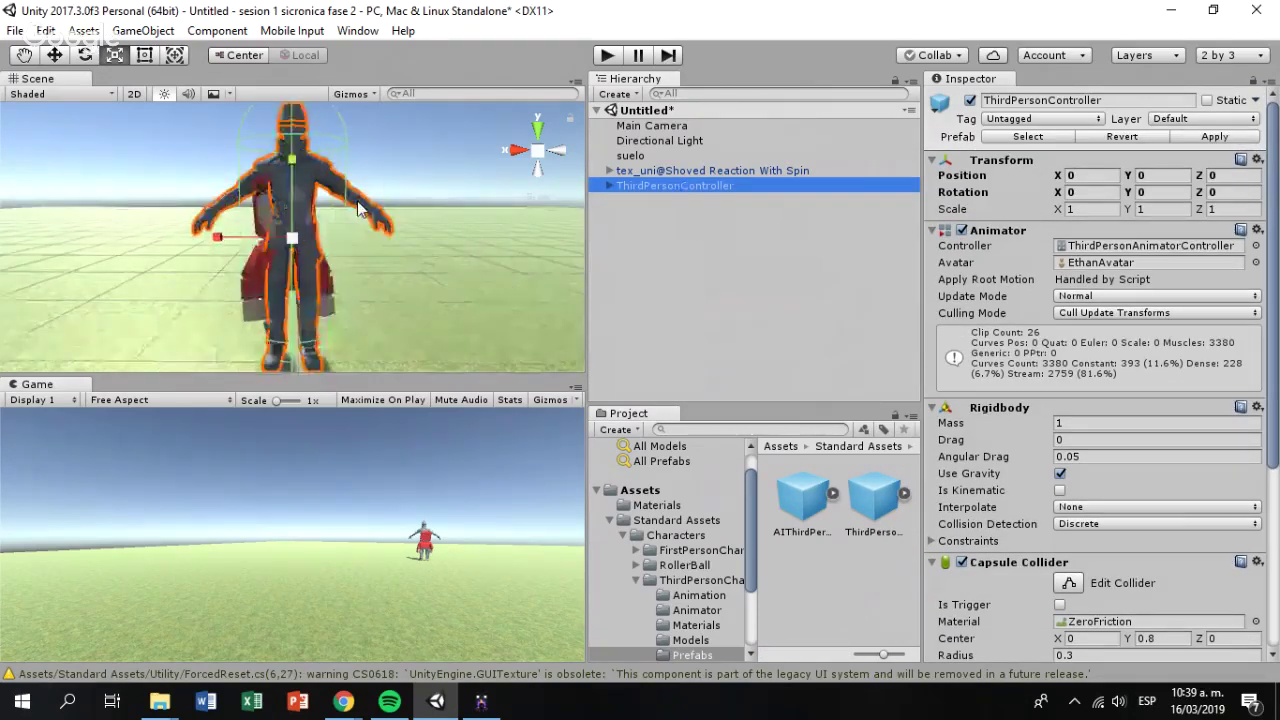
{"action": "left_click_drag", "start_coordinate": [360, 207], "coordinate": [281, 231], "text": "alt"}
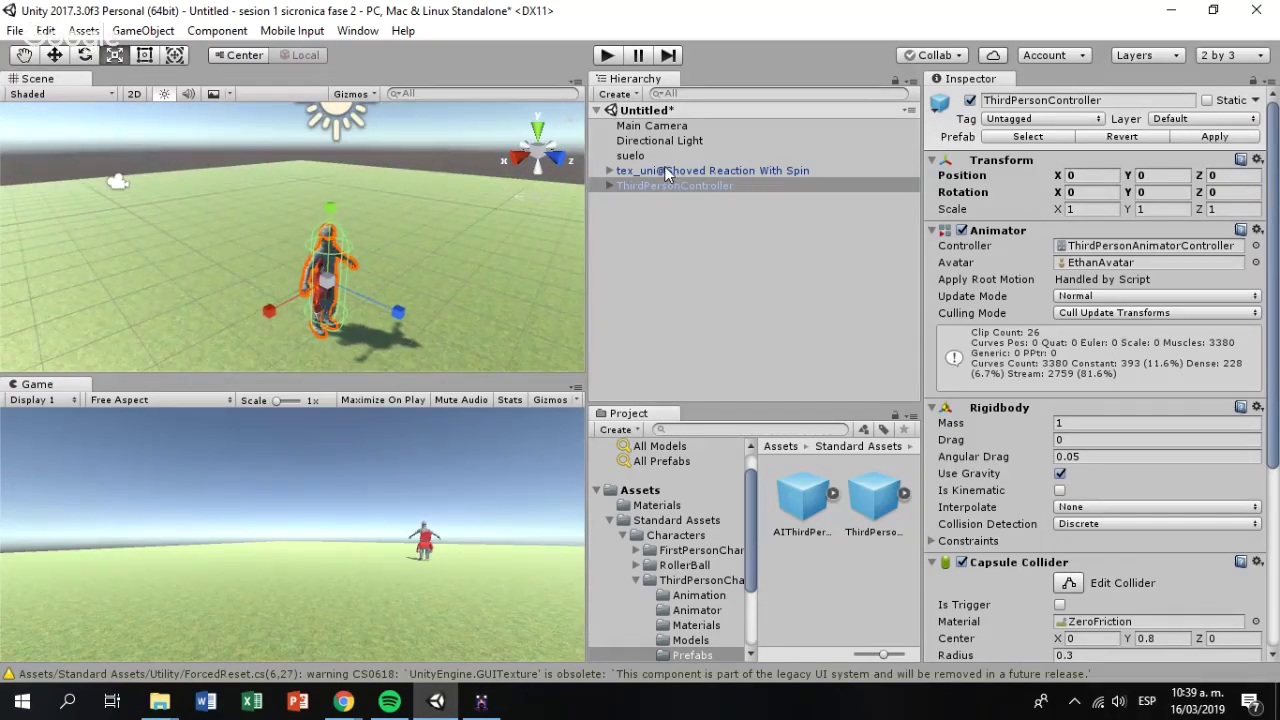
- Widen the Scene and Game views, run the scene and steer the ThirdPersonController around the grass floor
{"action": "left_click_drag", "start_coordinate": [587, 302], "coordinate": [897, 390]}
{"action": "left_click", "coordinate": [607, 55]}
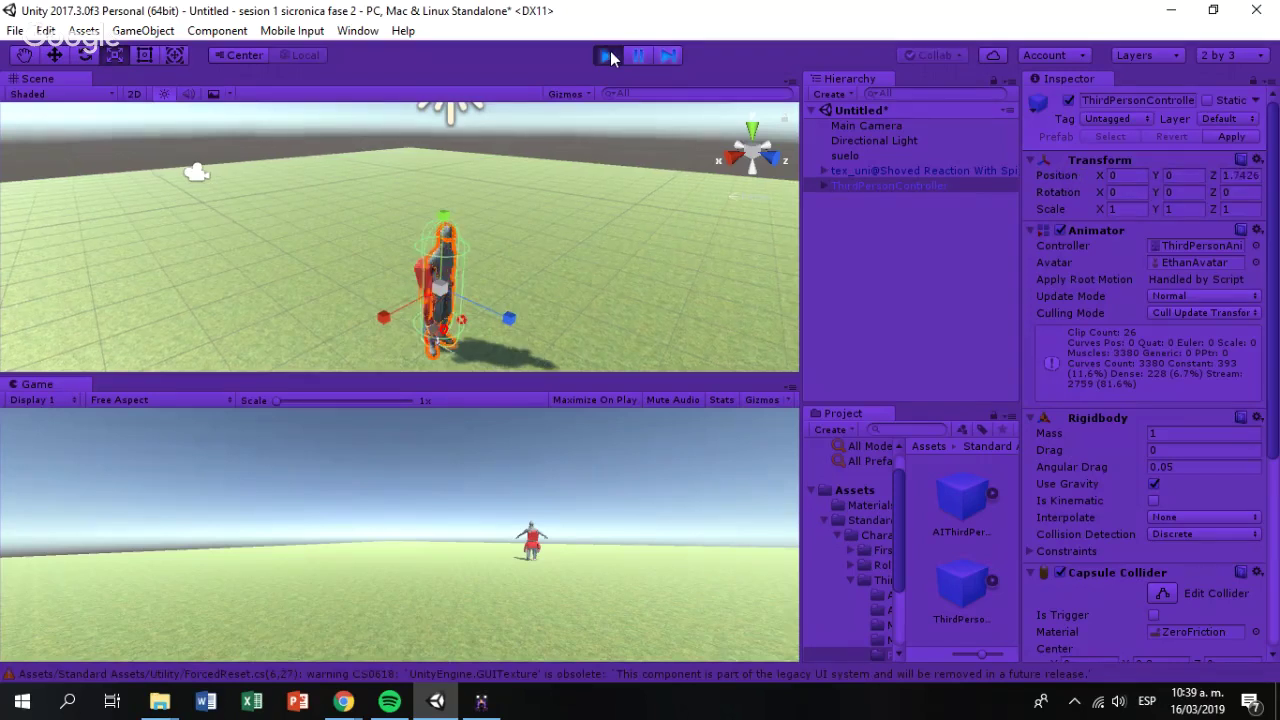
{"action": "key", "text": "a"}
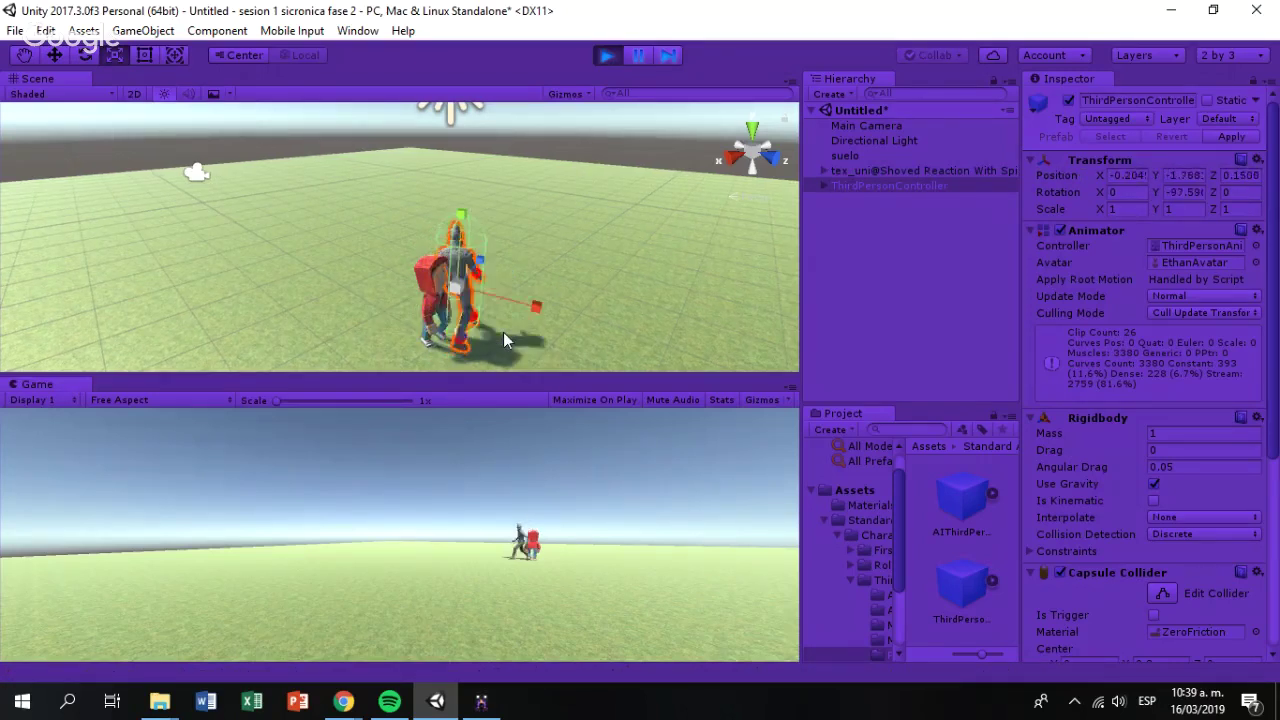
{"action": "key", "text": "d"}
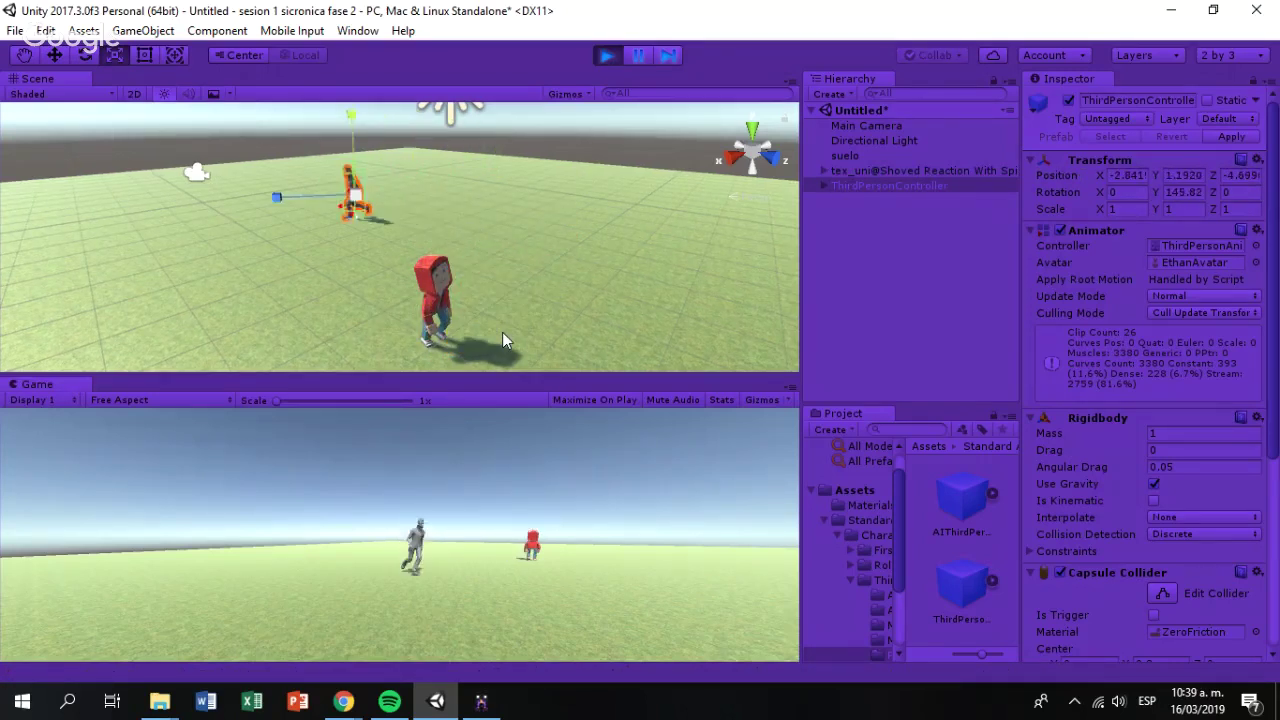
{"action": "key", "text": "d"}
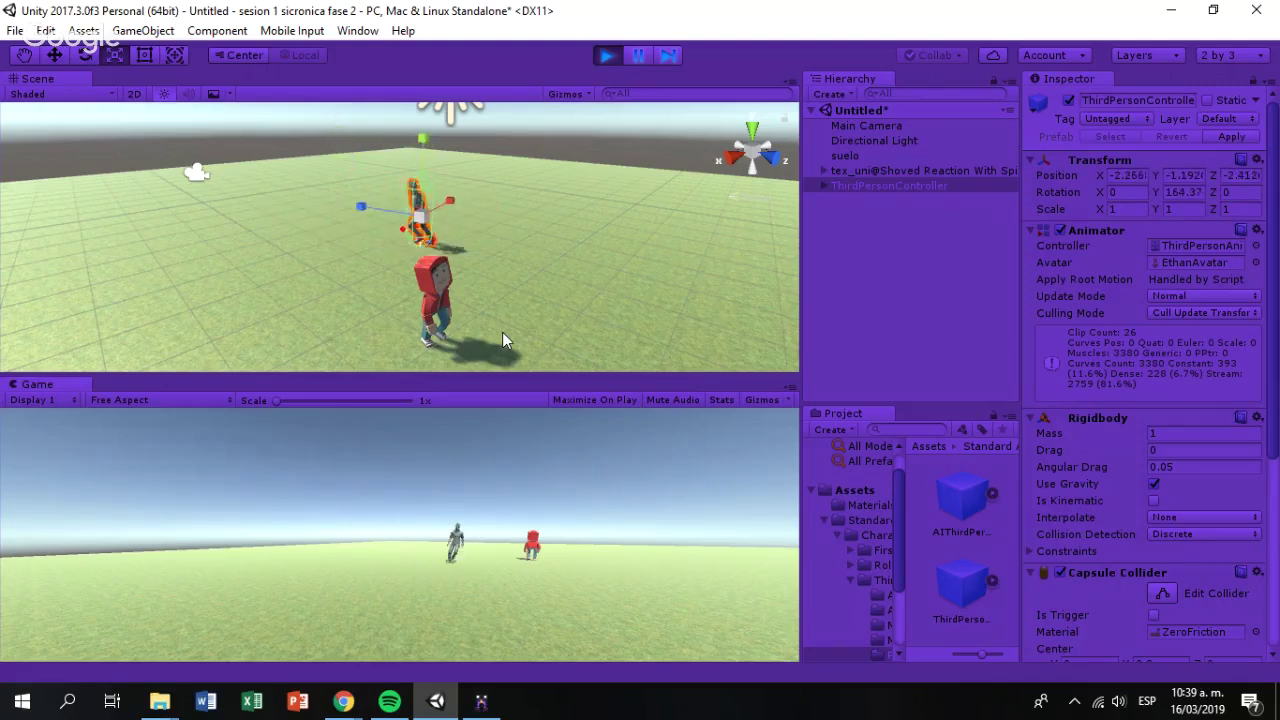
{"action": "key", "text": "d"}
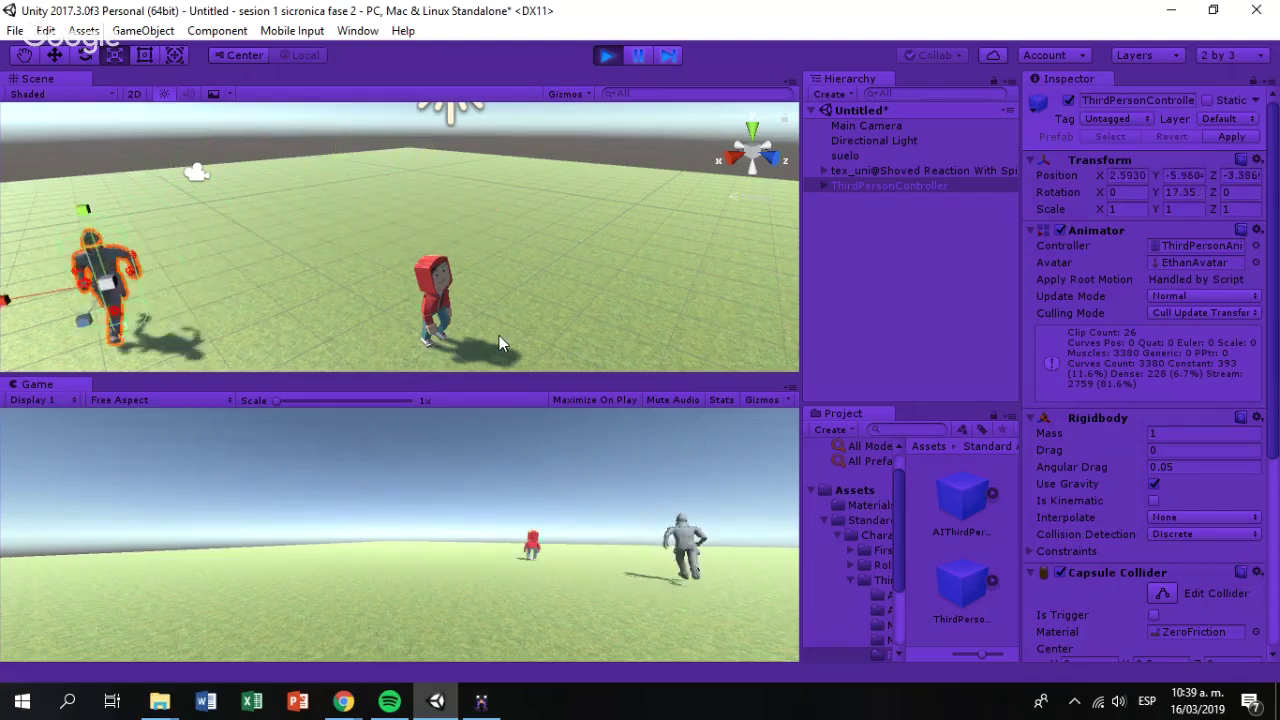
{"action": "key", "text": "a"}
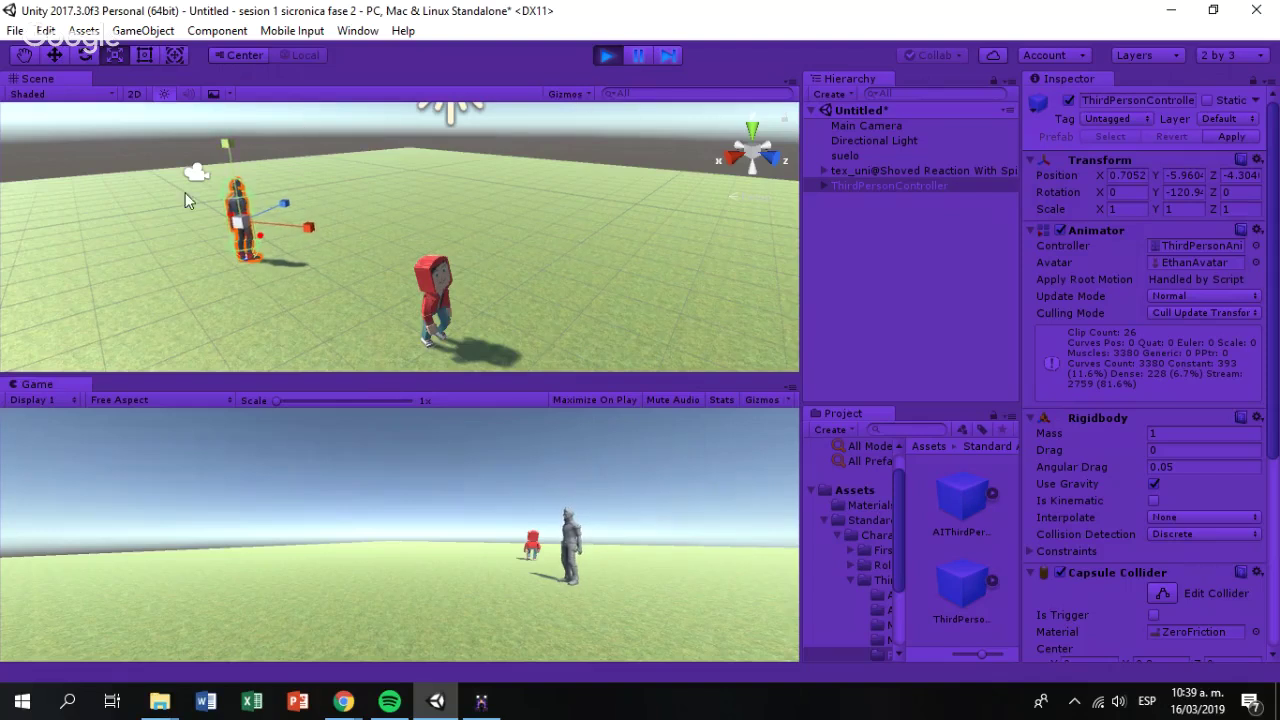
- Examine the ThirdPersonController and the red-hooded character up close in the running scene, and stop play mode
{"action": "scroll", "coordinate": [185, 195], "scroll_direction": "up", "scroll_amount": 5}
{"action": "scroll", "coordinate": [98, 214], "scroll_direction": "up", "scroll_amount": 4}
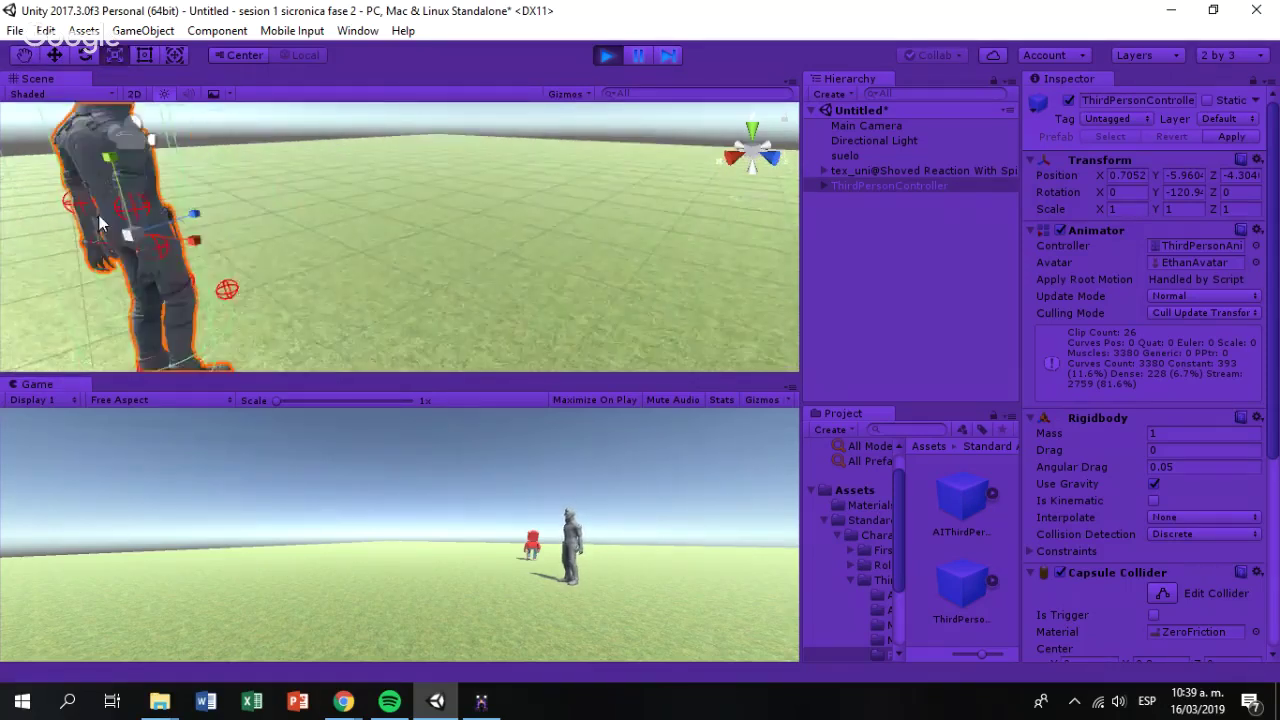
{"action": "middle_click_drag", "start_coordinate": [330, 300], "coordinate": [466, 334]}
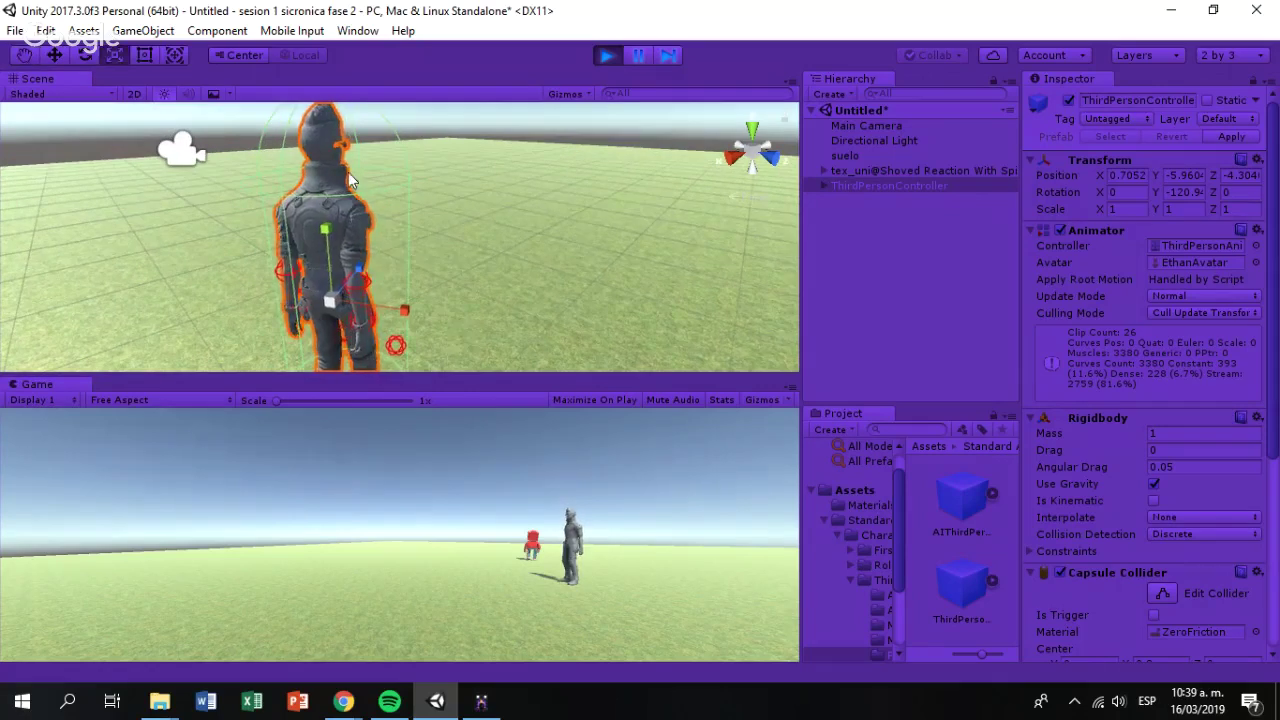
{"action": "scroll", "coordinate": [371, 266], "scroll_direction": "down", "scroll_amount": 6}
{"action": "scroll", "coordinate": [471, 243], "scroll_direction": "up", "scroll_amount": 8}
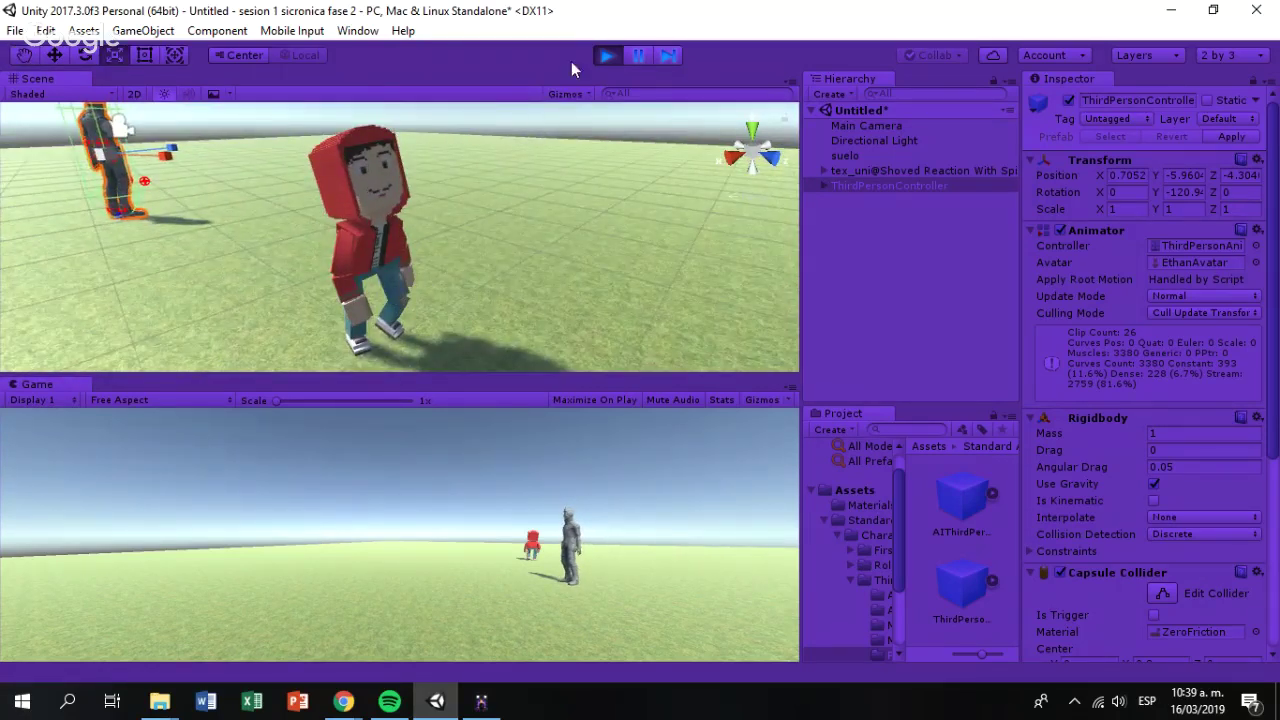
{"action": "left_click", "coordinate": [606, 54]}
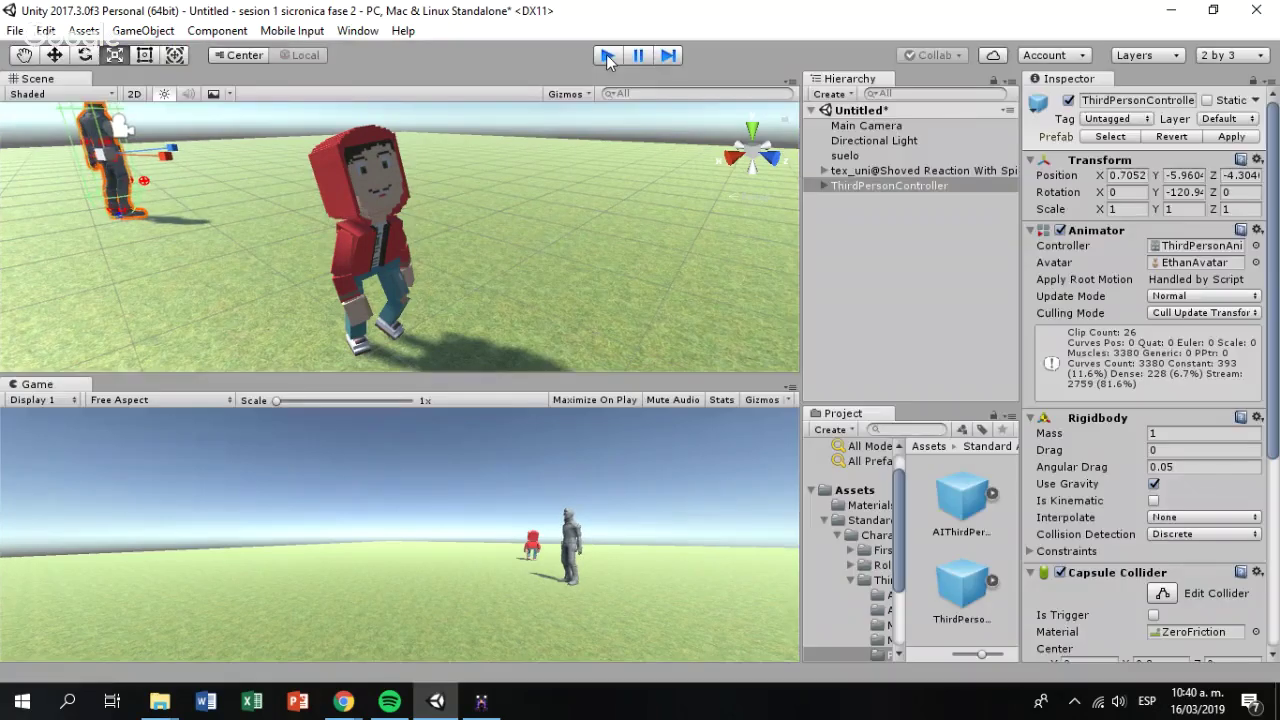
- Check the position and rotation values of the tex_uni@Shoved Reaction With Spin character
{"action": "left_click", "coordinate": [878, 172]}
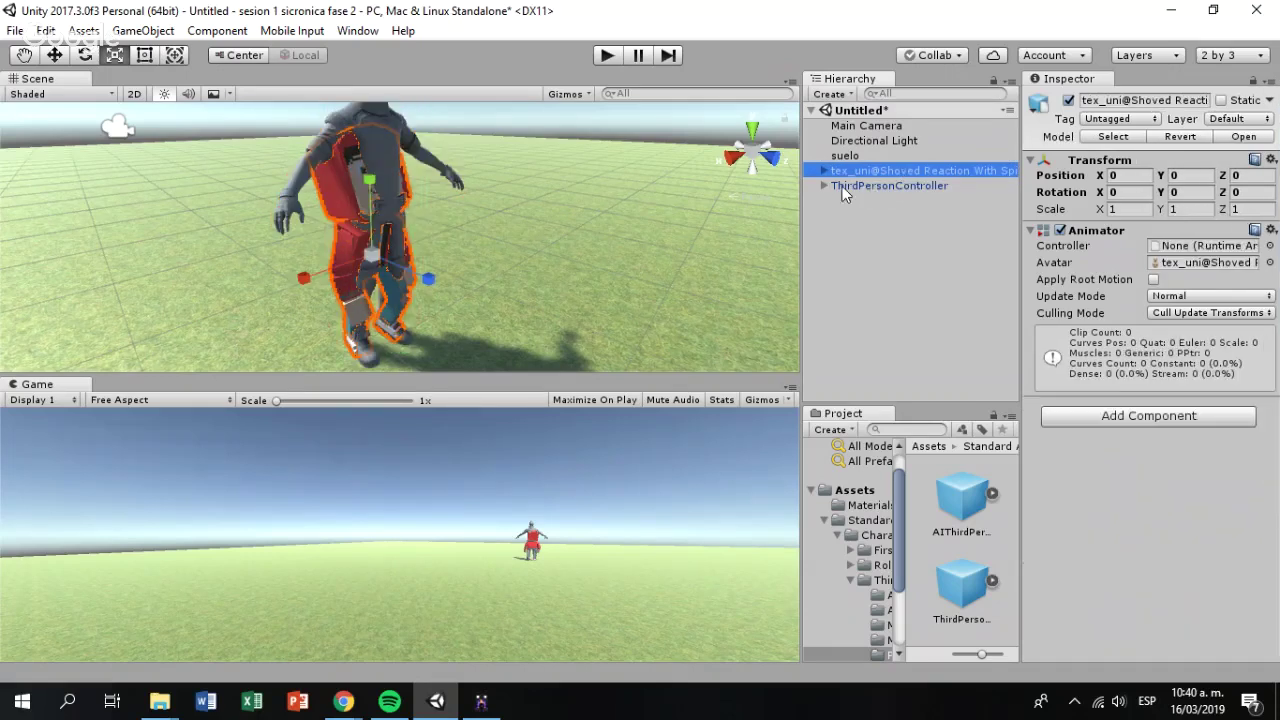
{"action": "left_click", "coordinate": [1135, 175]}
{"action": "key", "text": "Tab"}
{"action": "key", "text": "Tab"}
{"action": "key", "text": "Tab"}
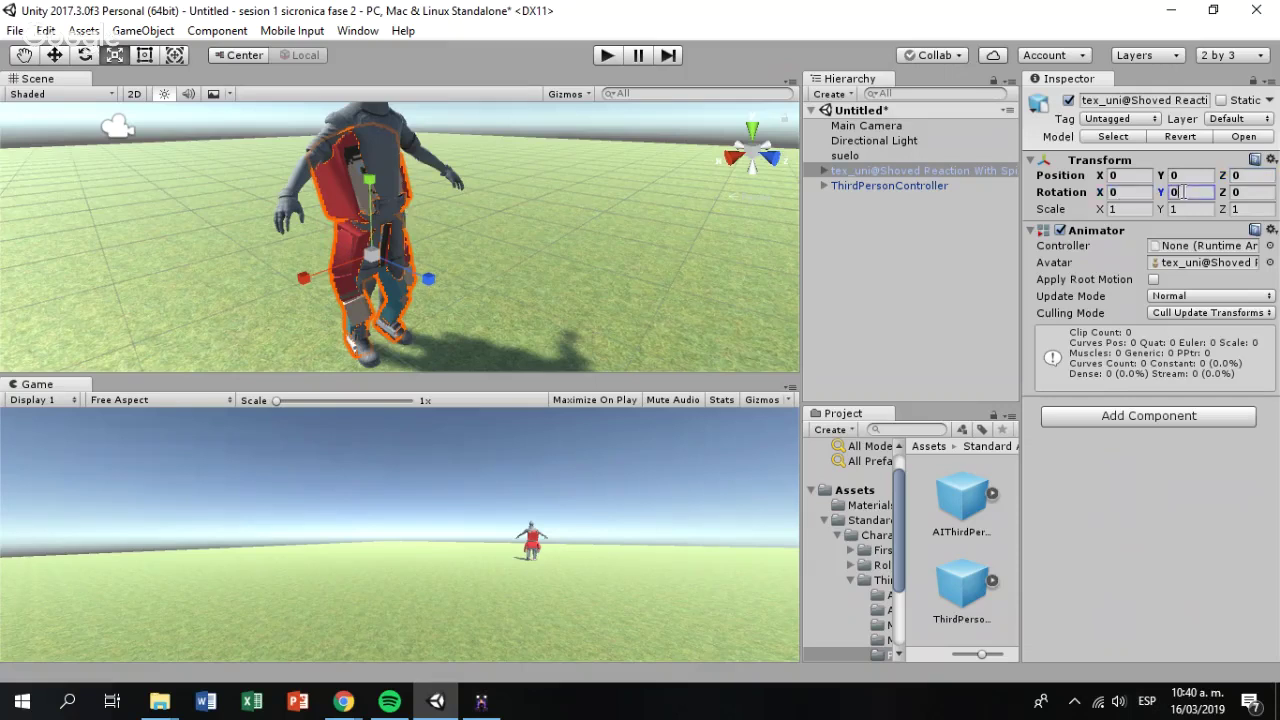
{"action": "key", "text": "Tab"}
{"action": "key", "text": "Return"}
- Compare the Transform values of ThirdPersonController with those of the tex_uni character
{"action": "left_click", "coordinate": [945, 189]}
{"action": "left_click", "coordinate": [919, 176]}
{"action": "left_click", "coordinate": [914, 187]}
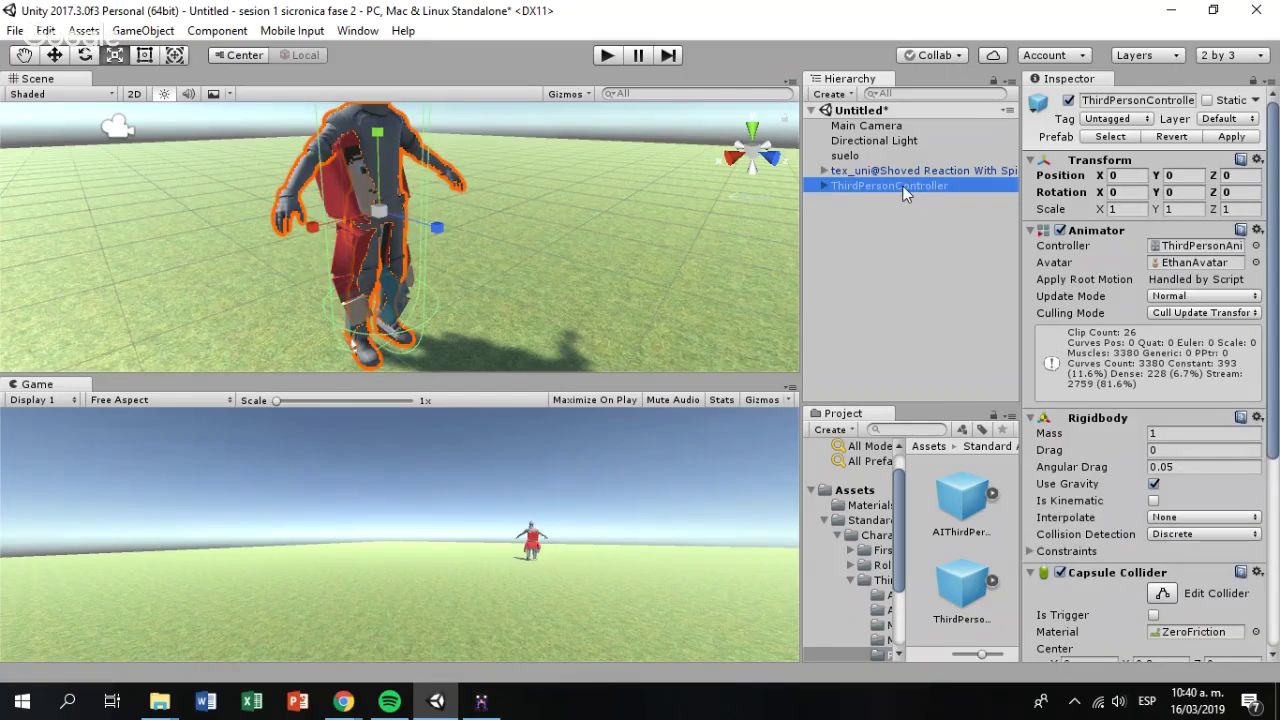
{"action": "double_click", "coordinate": [899, 187]}
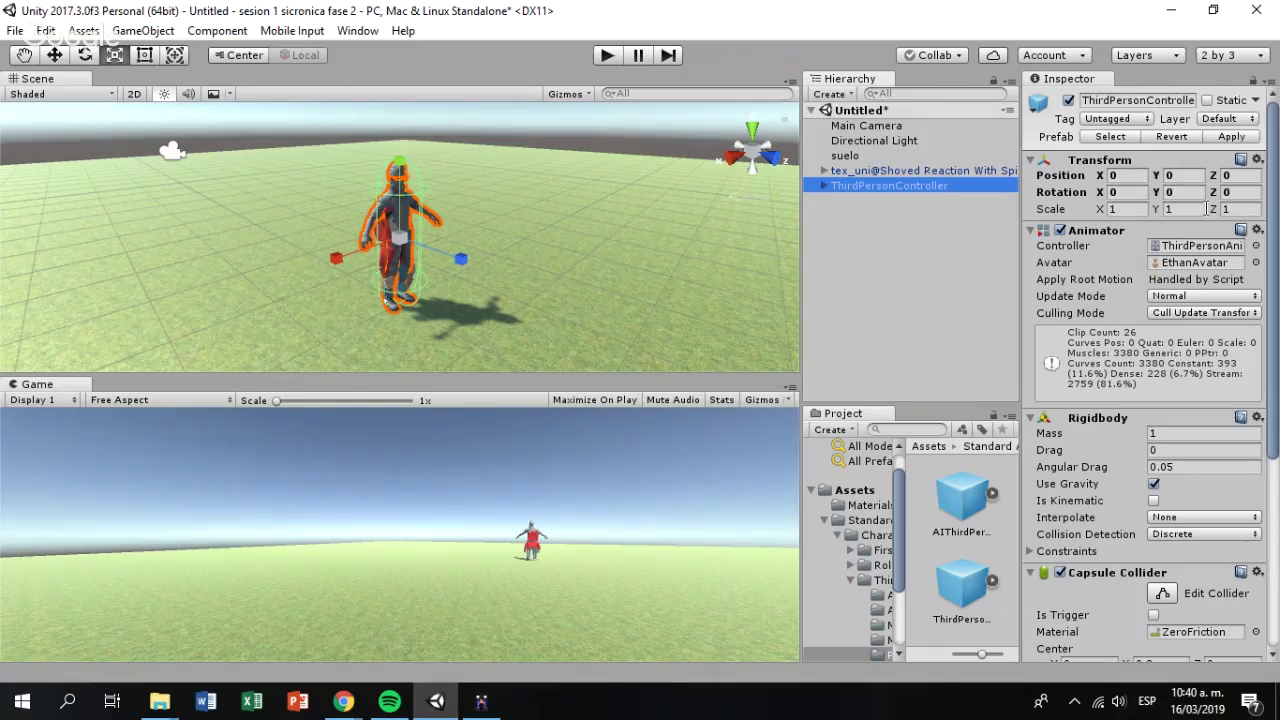
{"action": "left_click", "coordinate": [944, 171]}
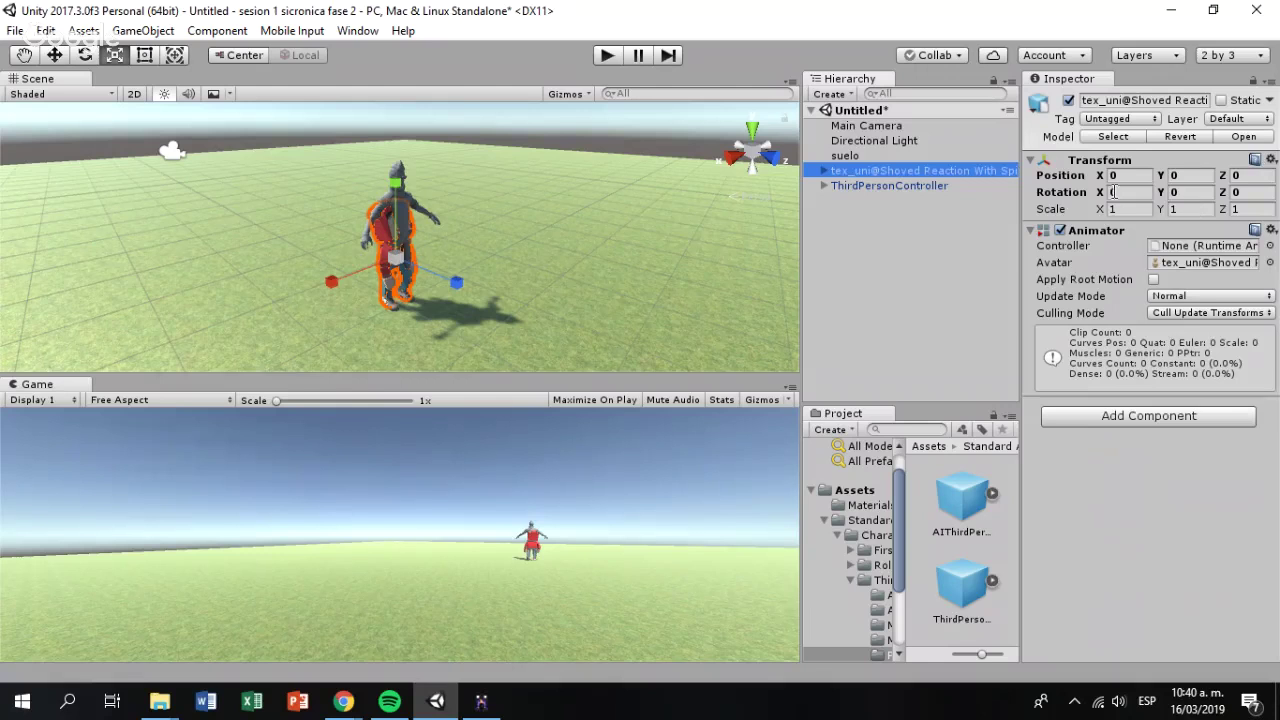
{"action": "left_click", "coordinate": [953, 243]}
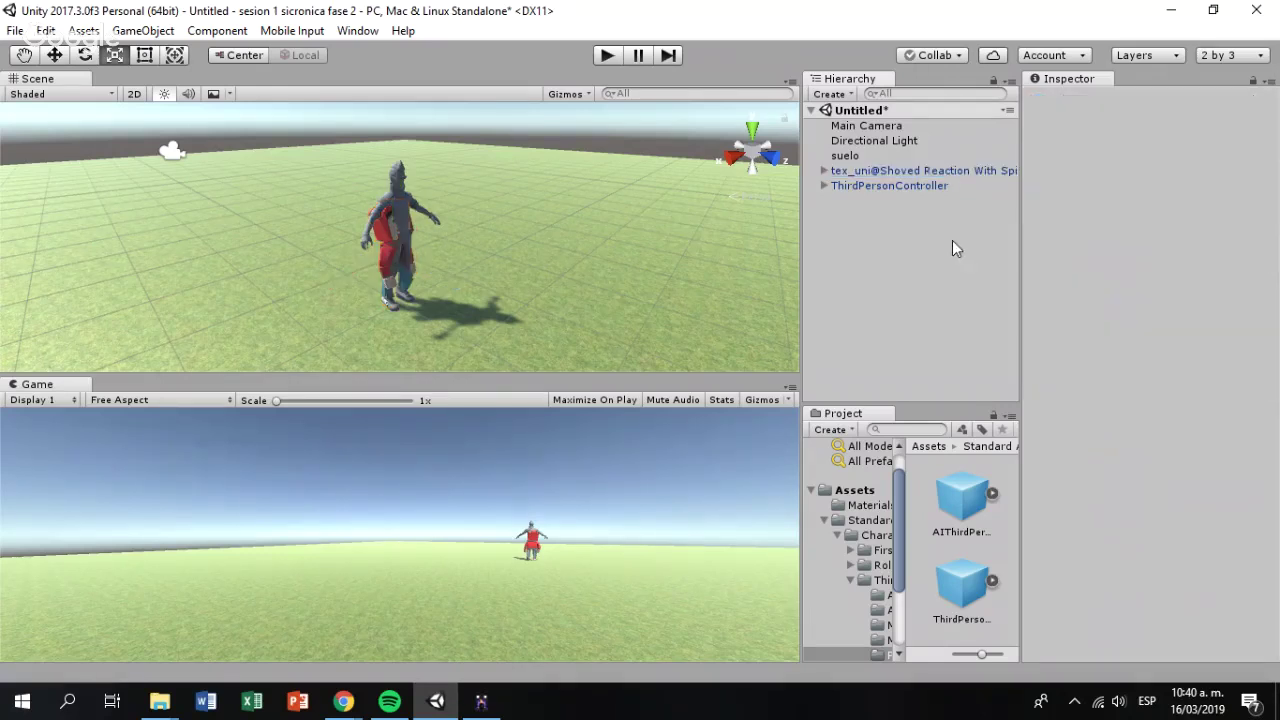
- Set the rig's Animation Type of the tex_uni@Shoved Reaction With Spin model asset to Humanoid and apply it
{"action": "left_click", "coordinate": [893, 172]}
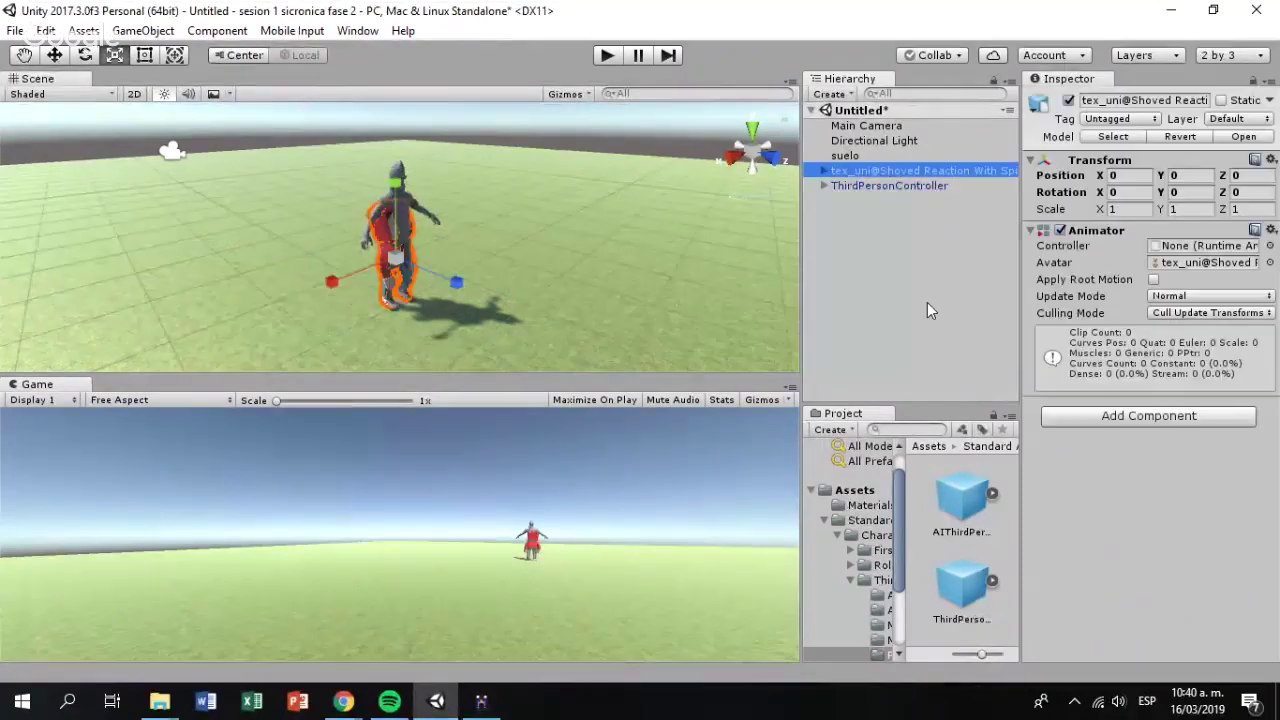
{"action": "key", "text": "f"}
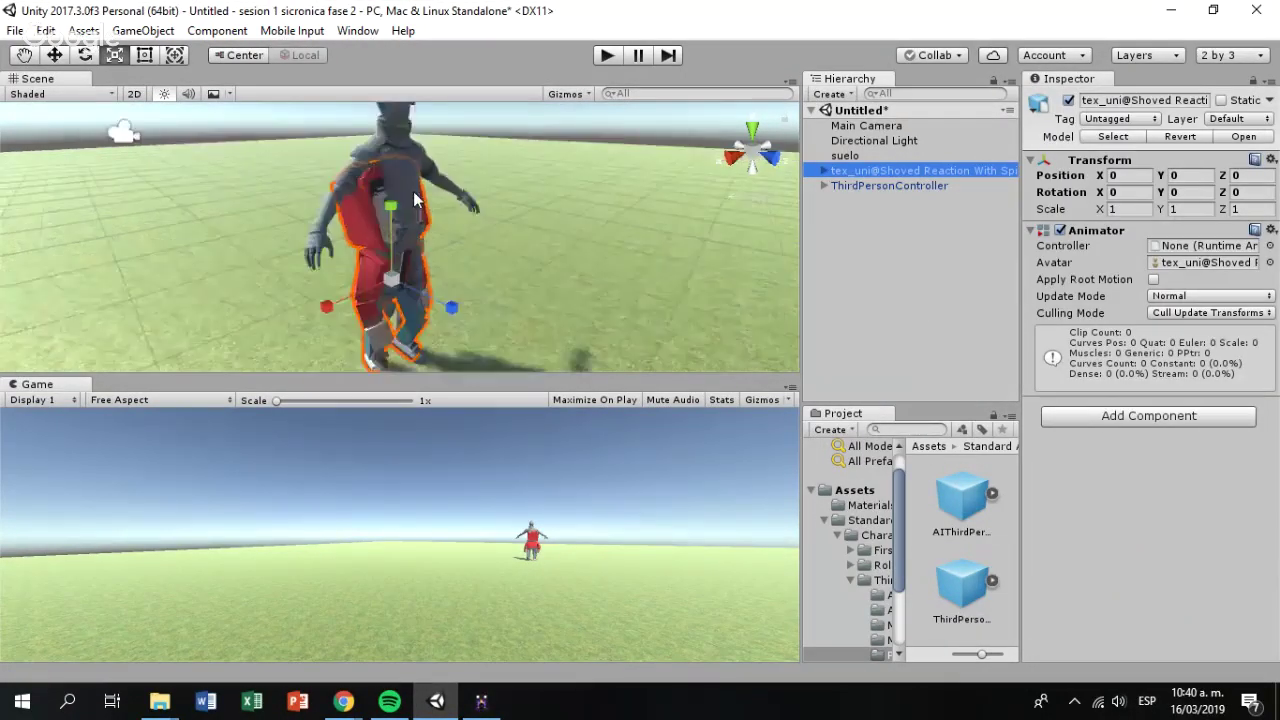
{"action": "left_click", "coordinate": [1113, 137]}
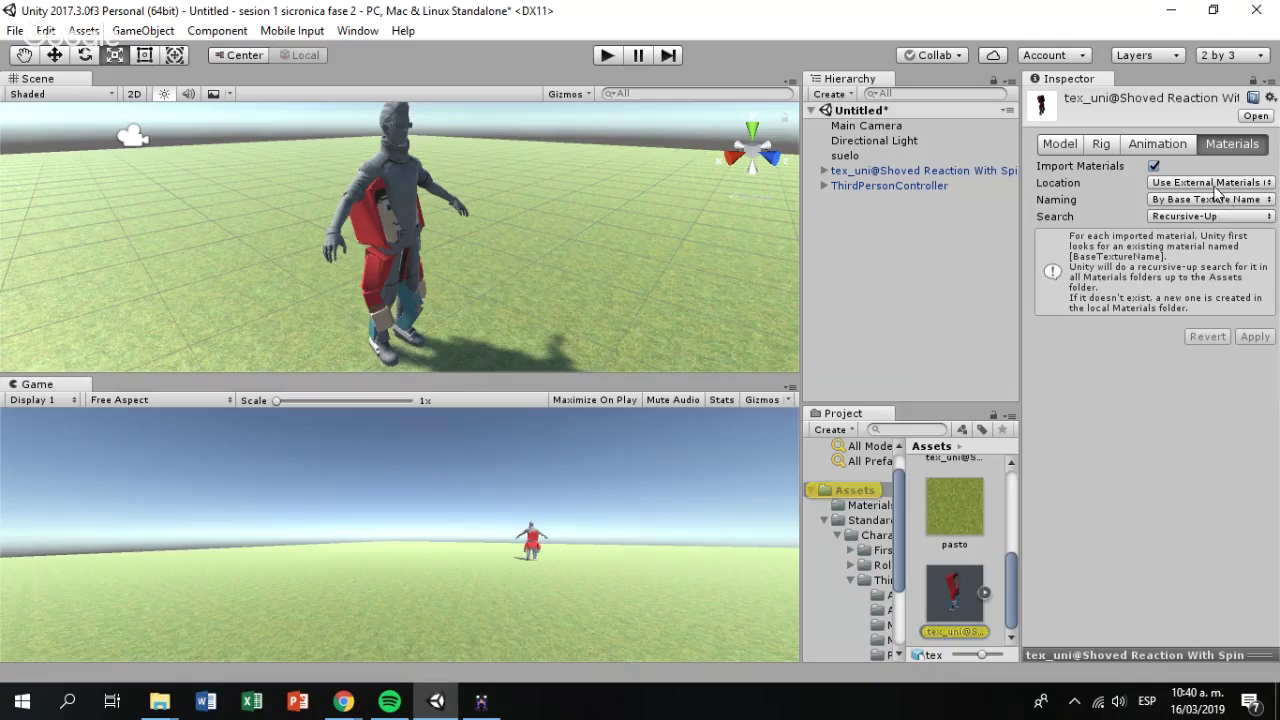
{"action": "left_click", "coordinate": [1104, 147]}
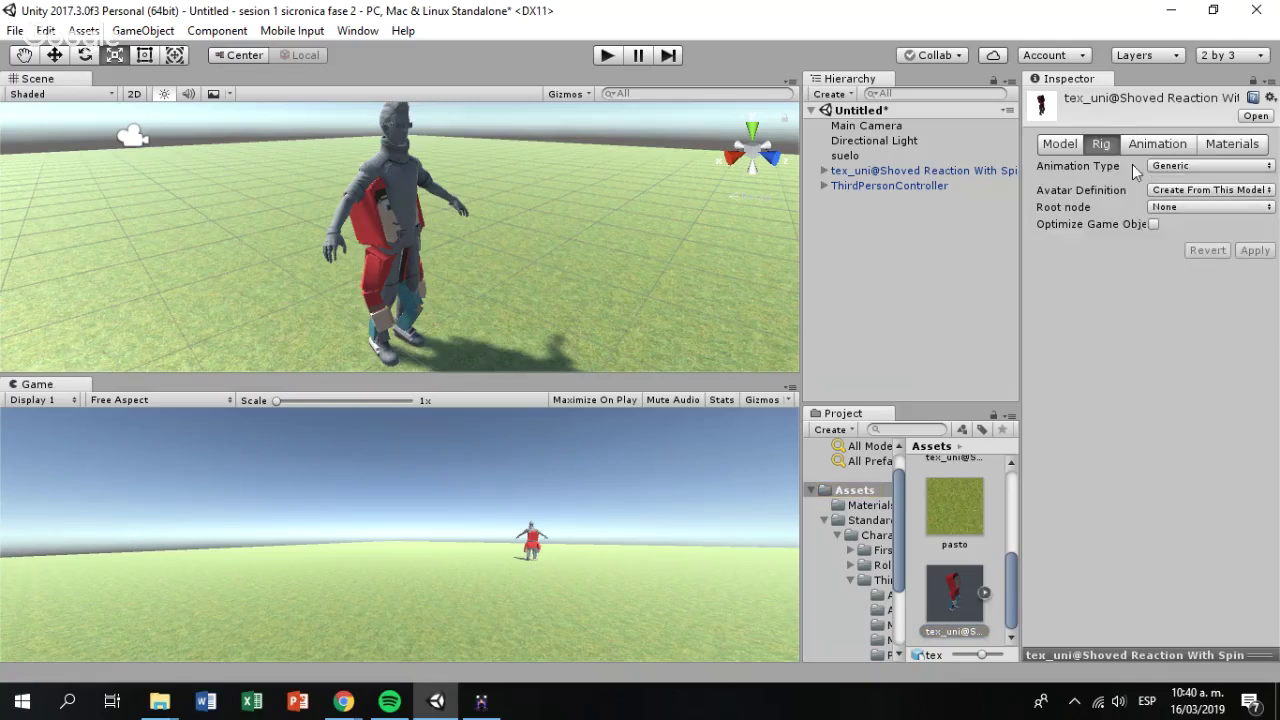
{"action": "left_click", "coordinate": [1188, 164]}
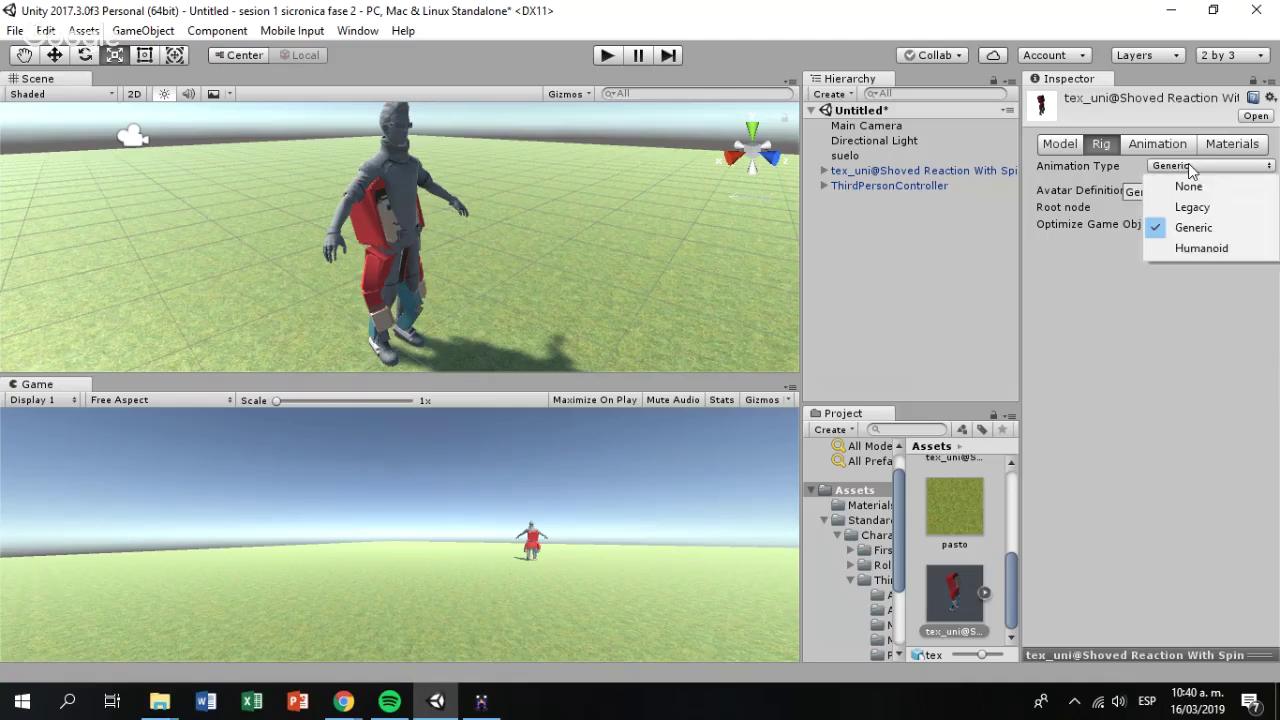
{"action": "left_click", "coordinate": [1215, 247]}
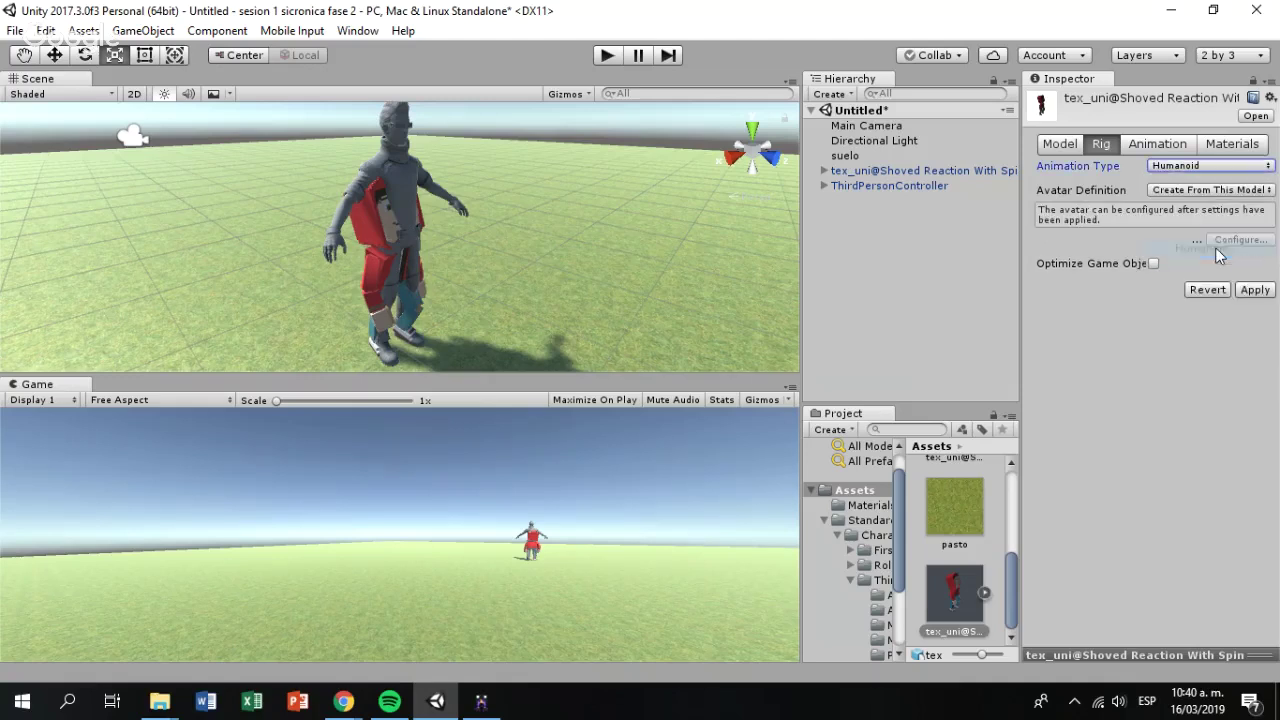
{"action": "left_click", "coordinate": [1256, 290]}
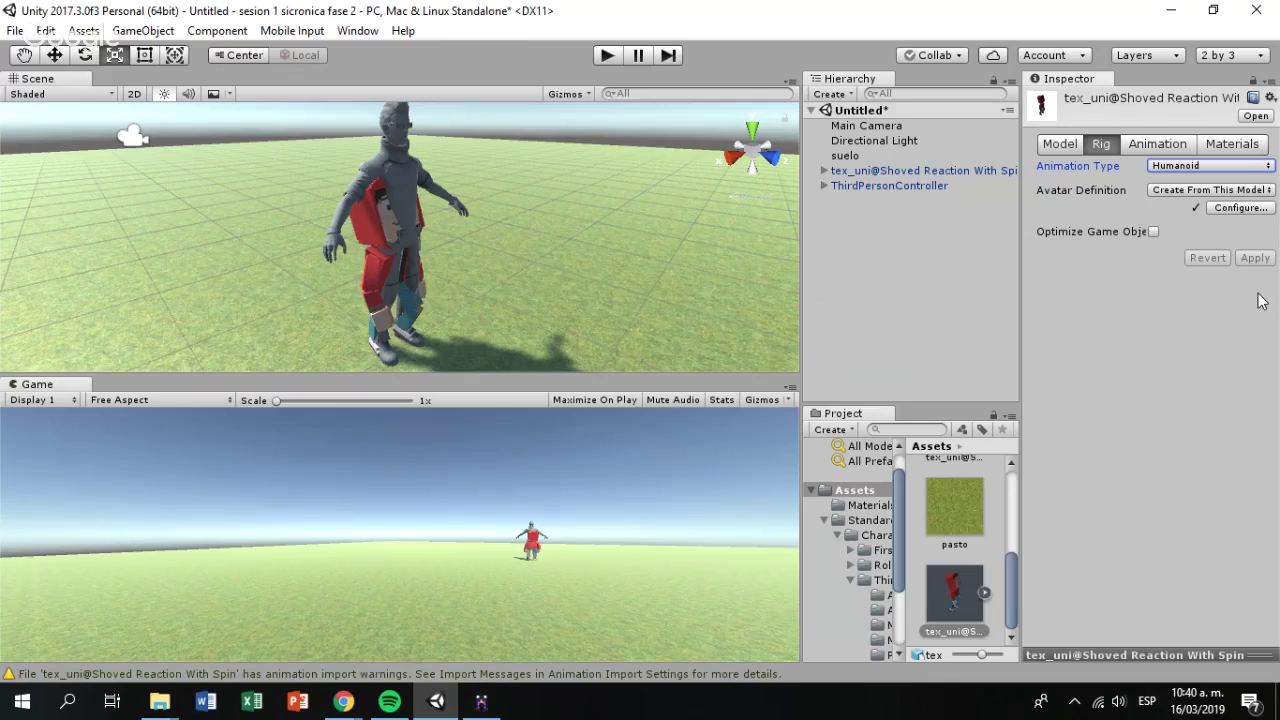
- Make the tex_uni@Shoved Reaction With Spin character a child of ThirdPersonController in the scene hierarchy
{"action": "left_click", "coordinate": [943, 185]}
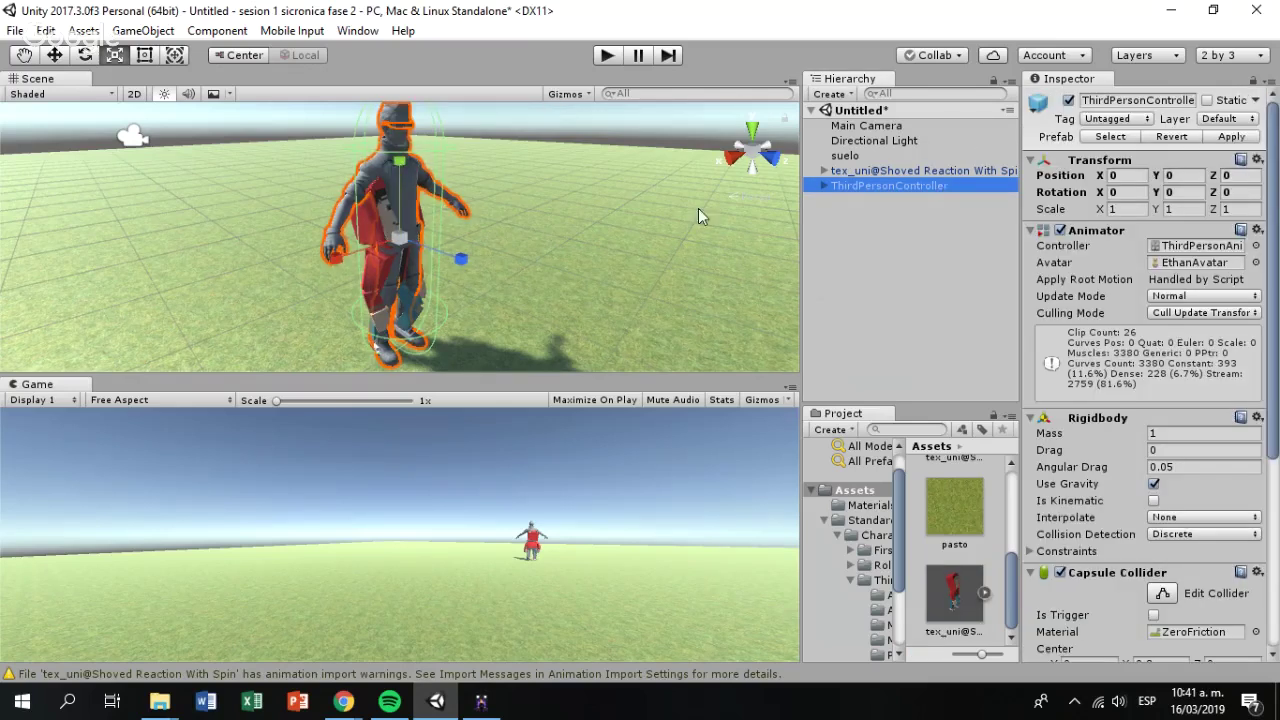
{"action": "left_click", "coordinate": [897, 205]}
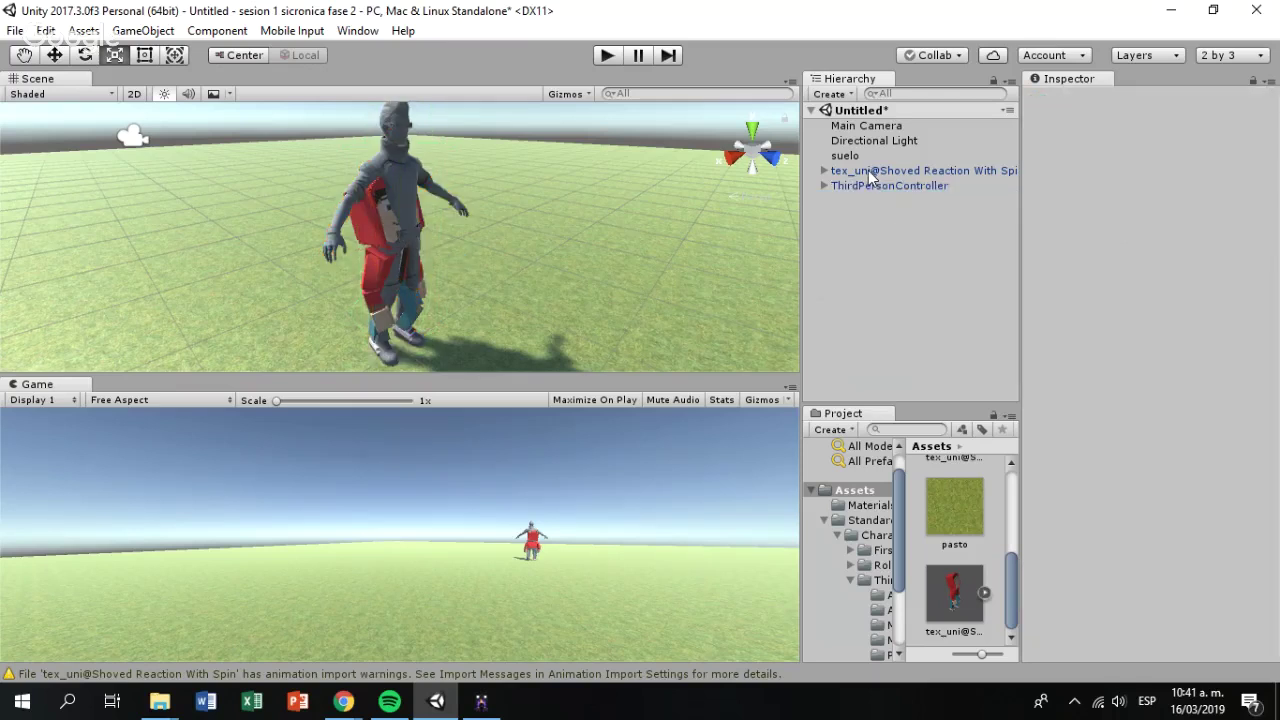
{"action": "left_click", "coordinate": [868, 170]}
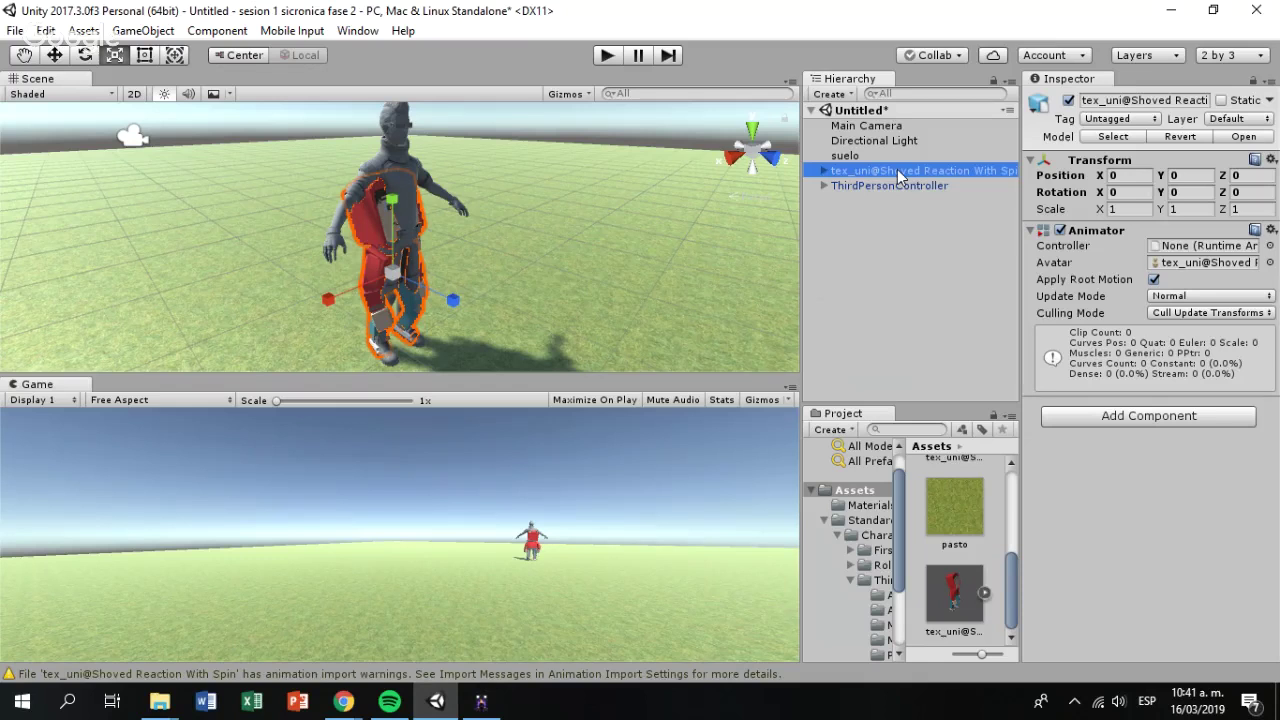
{"action": "mouse_move", "coordinate": [897, 169]}
{"action": "left_mouse_down"}
{"action": "mouse_move", "coordinate": [920, 193]}
{"action": "mouse_move", "coordinate": [911, 186]}
{"action": "left_mouse_up"}
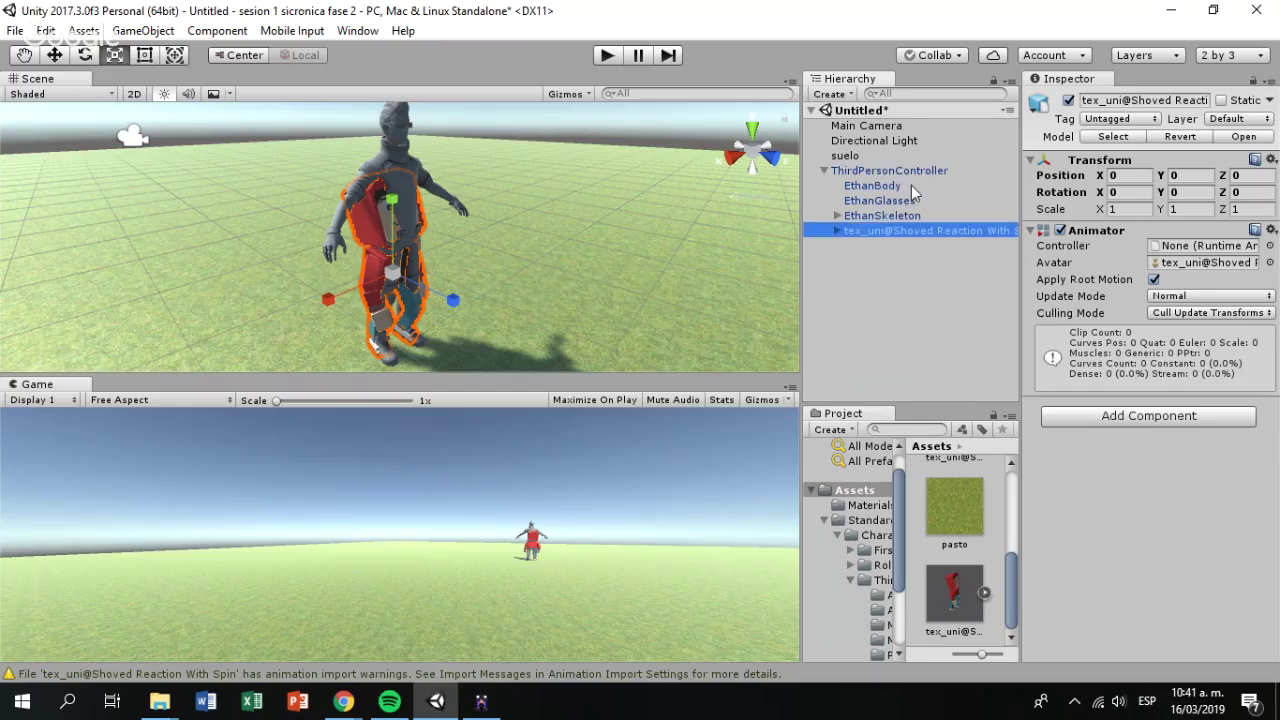
- Collapse and expand ThirdPersonController to review its child objects in the hierarchy
{"action": "left_click", "coordinate": [847, 174]}
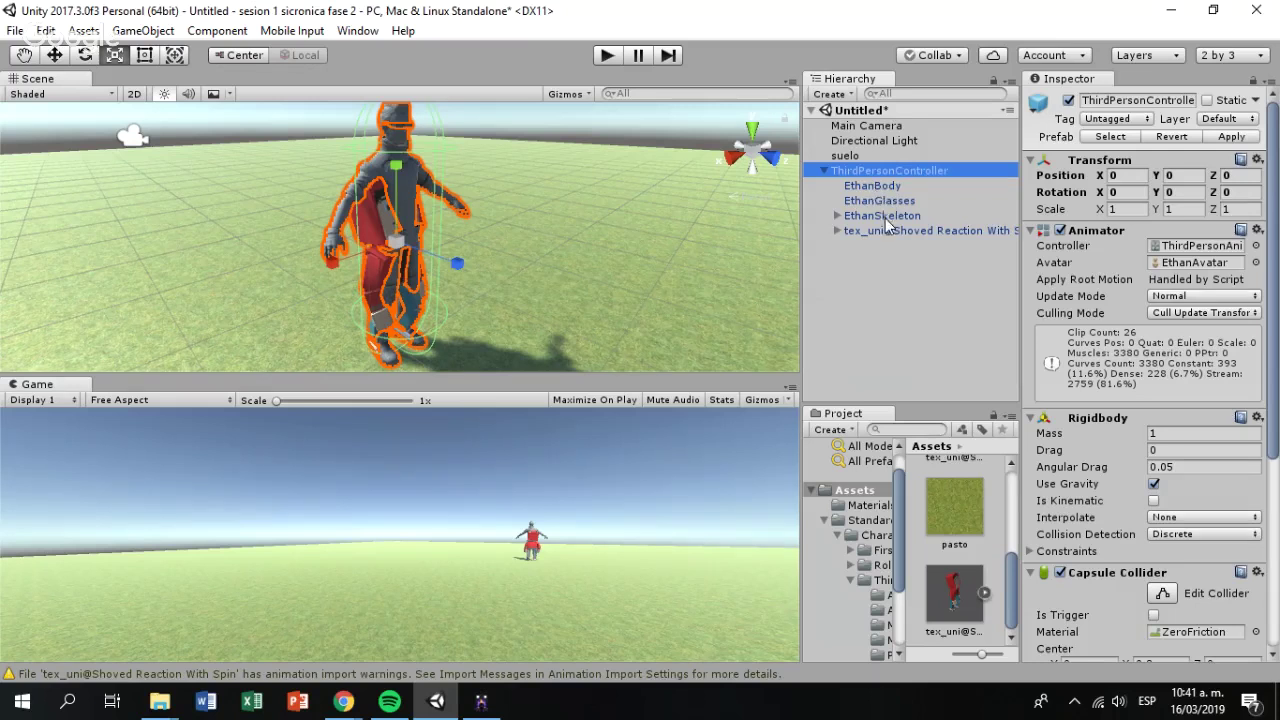
{"action": "left_click", "coordinate": [822, 174]}
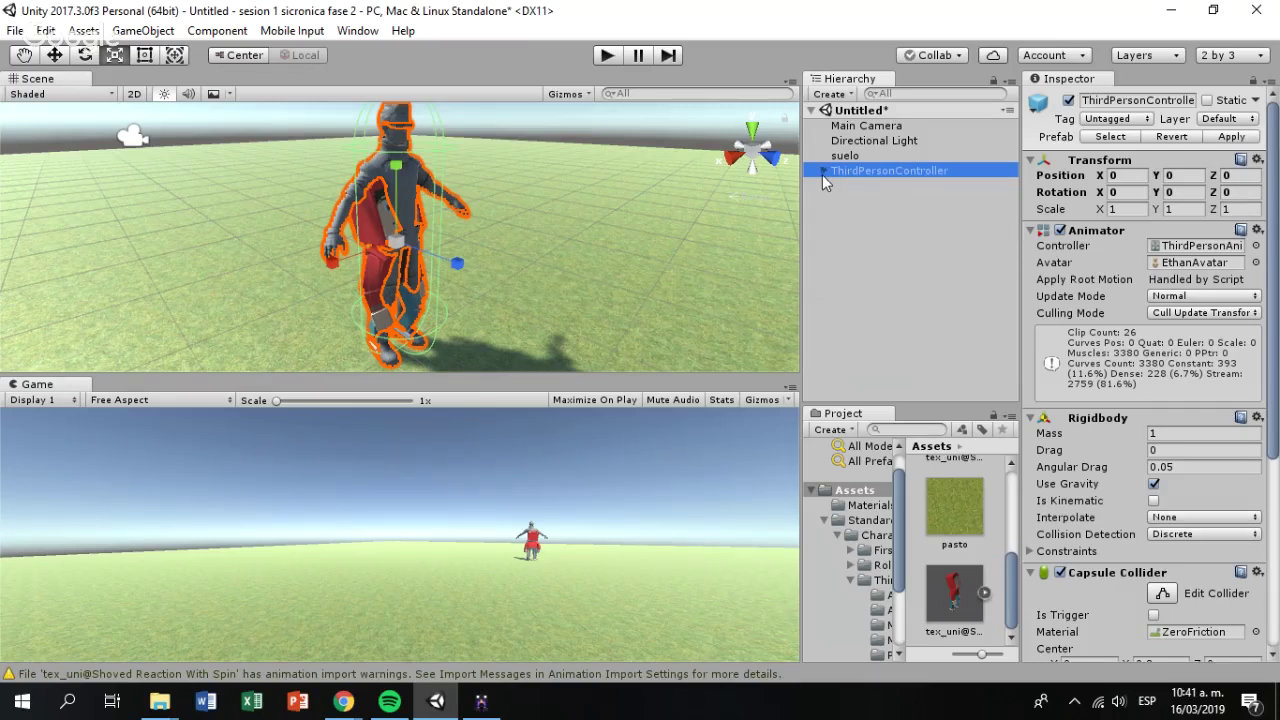
{"action": "left_click", "coordinate": [822, 174]}
{"action": "left_click", "coordinate": [822, 174]}
{"action": "left_click", "coordinate": [822, 172]}
{"action": "left_click", "coordinate": [822, 172]}
{"action": "left_click", "coordinate": [822, 172]}
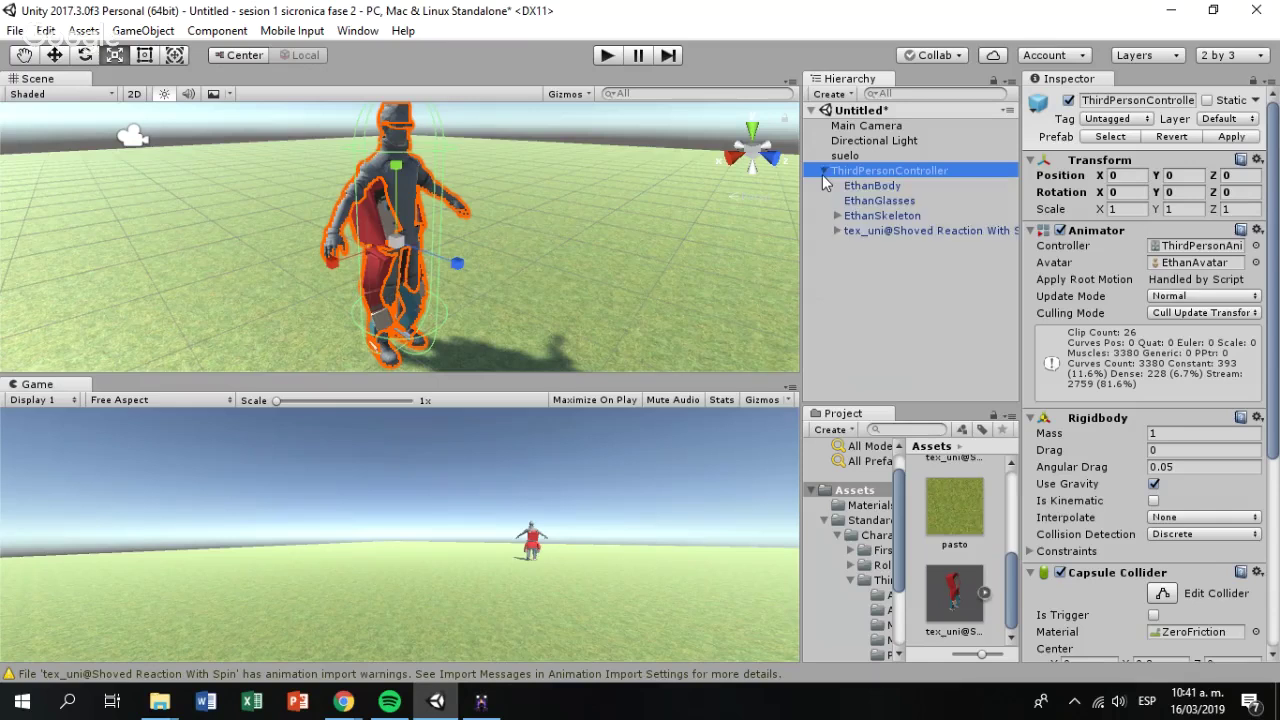
- Select the EthanBody, EthanGlasses and EthanSkeleton children of ThirdPersonController together
{"action": "left_click", "coordinate": [888, 187]}
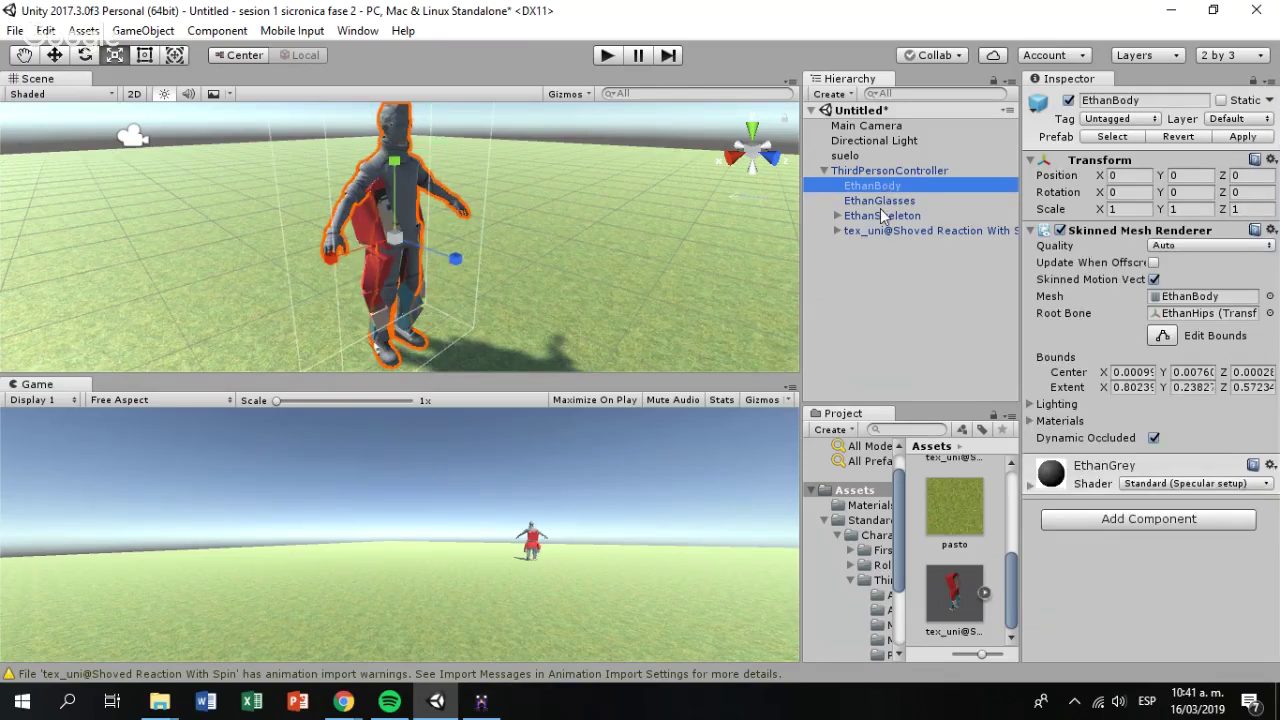
{"action": "left_click", "coordinate": [880, 216], "text": "shift"}
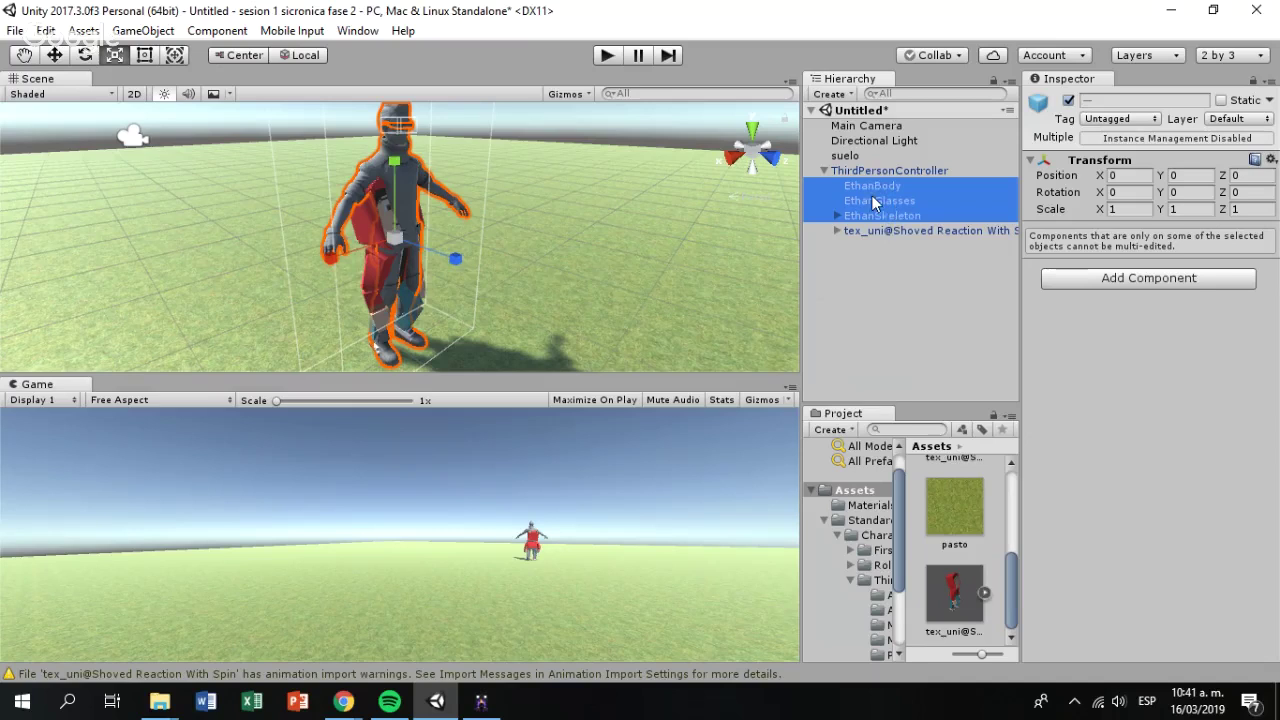
{"action": "left_click_drag", "start_coordinate": [506, 224], "coordinate": [680, 263], "text": "alt"}
{"action": "scroll", "coordinate": [410, 254], "scroll_direction": "down", "scroll_amount": 3}
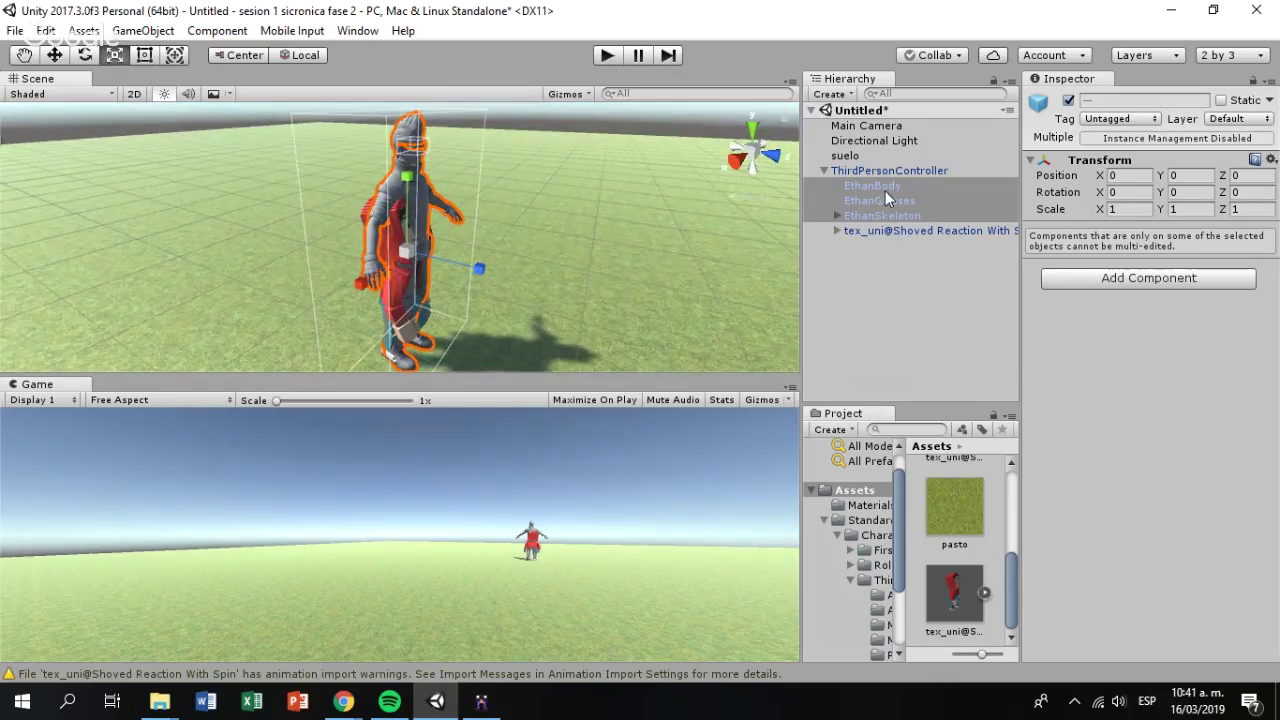
{"action": "left_click", "coordinate": [881, 188]}
{"action": "left_click", "coordinate": [880, 216], "text": "shift"}
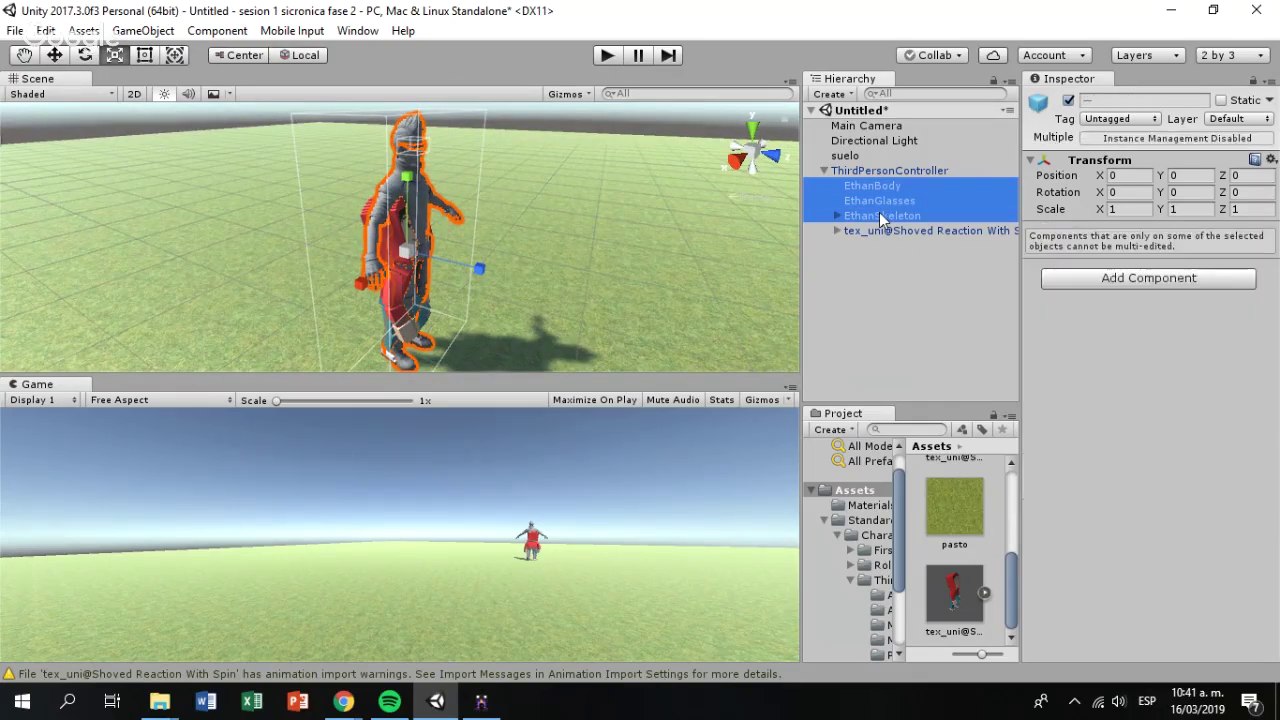
- Delete EthanBody, EthanGlasses and EthanSkeleton from the ThirdPersonController, accepting that the prefab instance breaks
{"action": "key", "text": "Delete"}
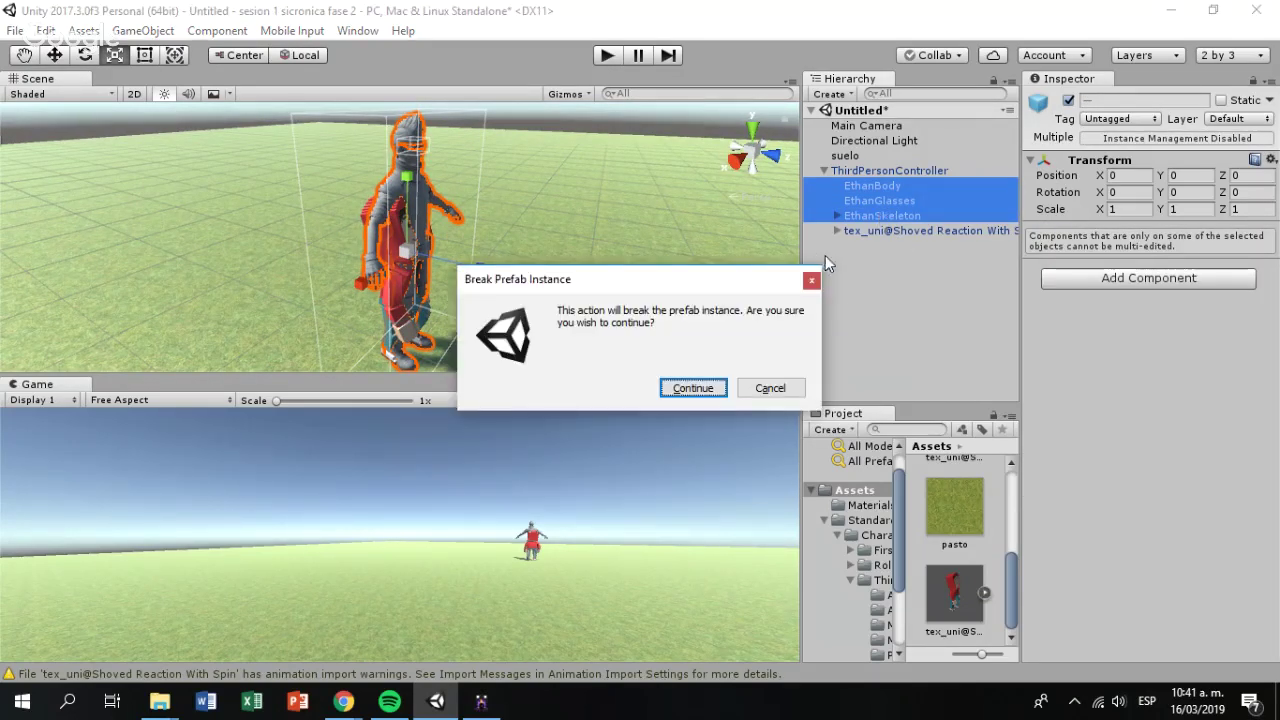
{"action": "left_click", "coordinate": [812, 282]}
{"action": "right_click", "coordinate": [866, 200]}
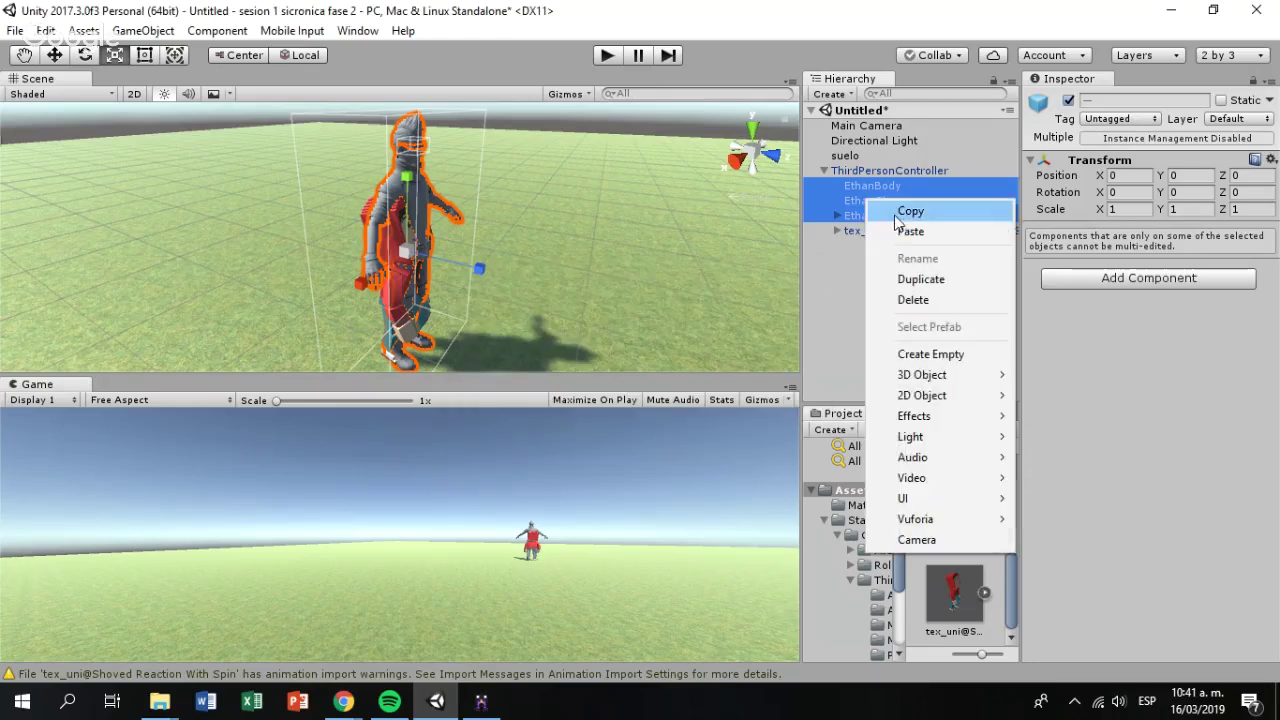
{"action": "left_click", "coordinate": [937, 301]}
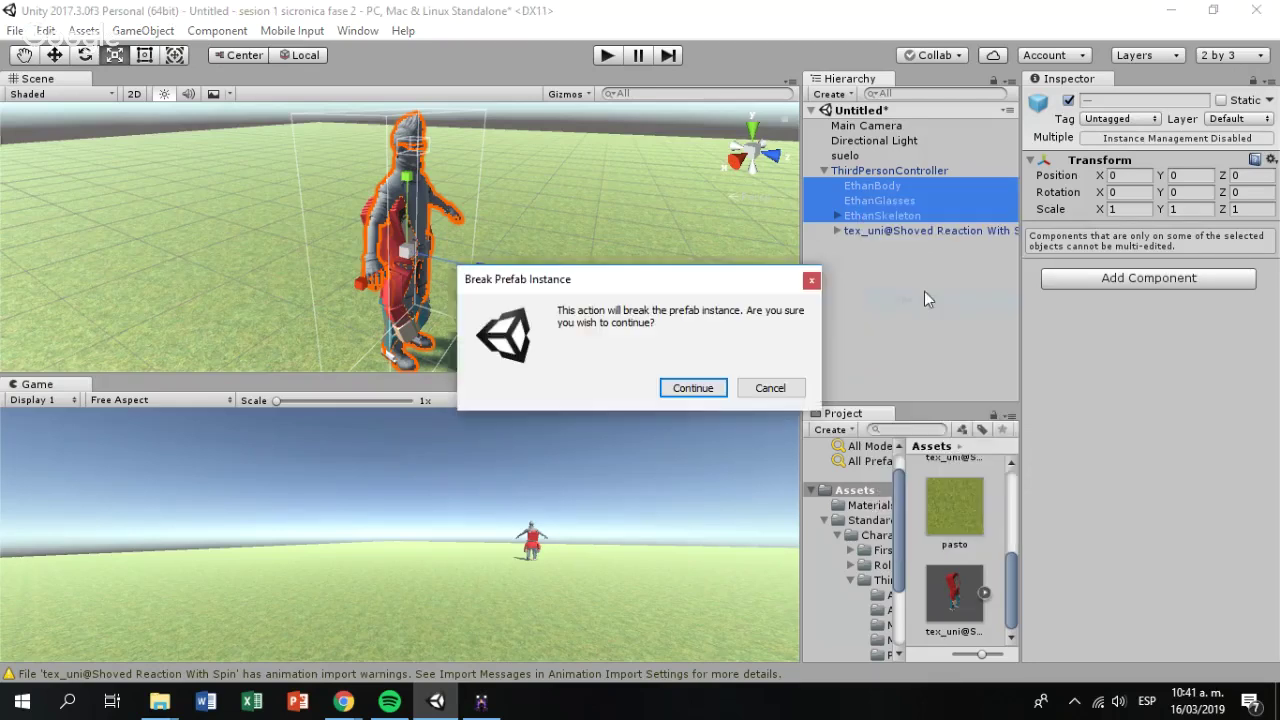
{"action": "left_click", "coordinate": [688, 389]}
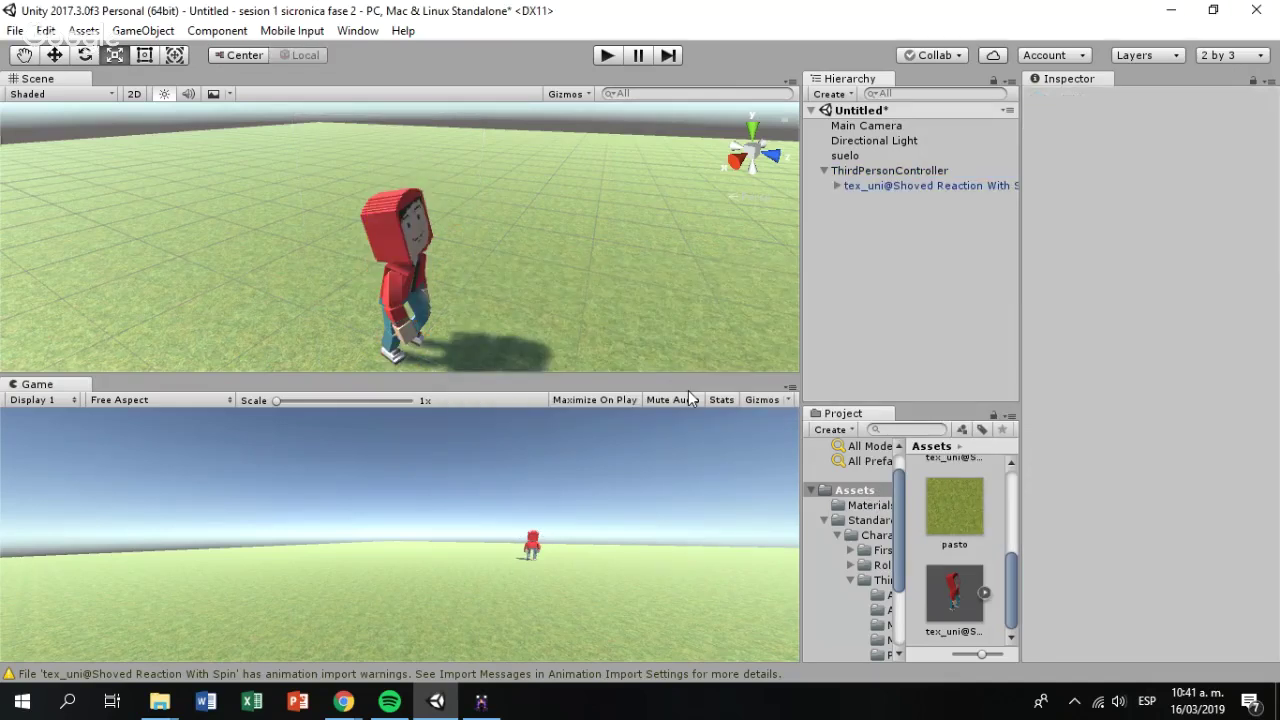
- Examine the hooded character under ThirdPersonController up close from the front and at ground level
{"action": "left_click", "coordinate": [875, 172]}
{"action": "key", "text": "f"}
{"action": "left_click_drag", "start_coordinate": [370, 232], "coordinate": [342, 230], "text": "alt"}
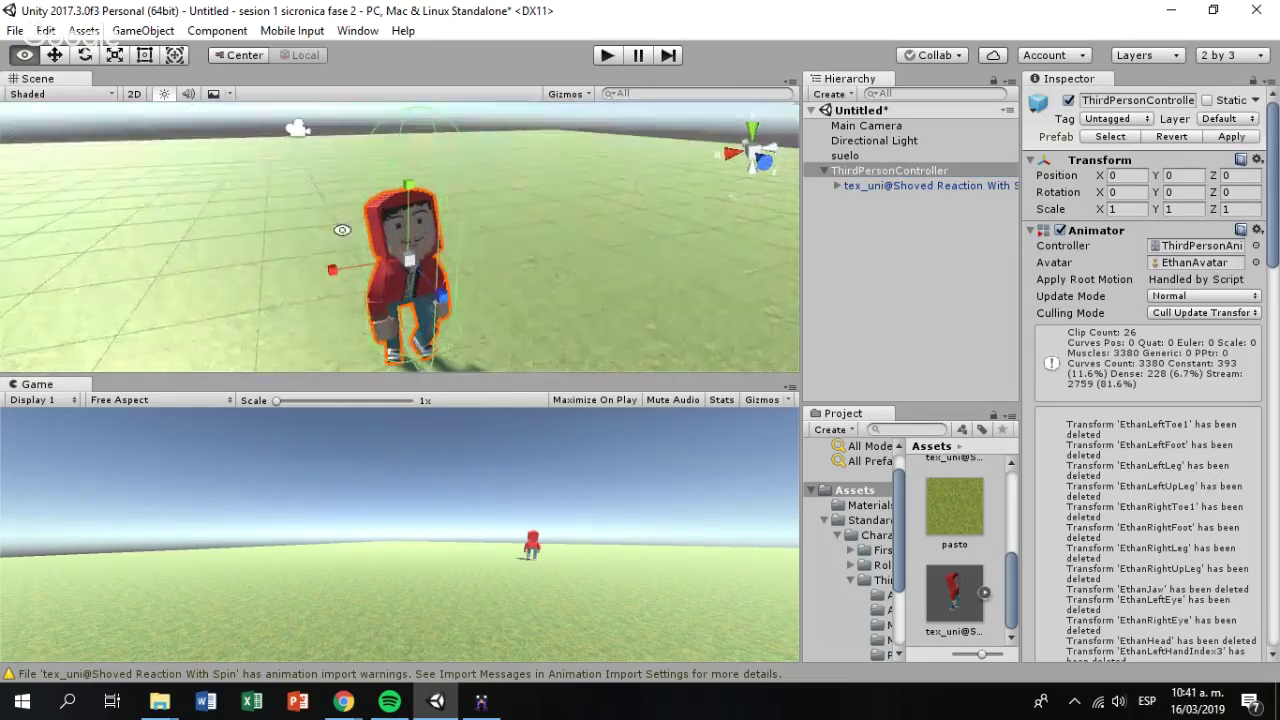
{"action": "key", "text": "r"}
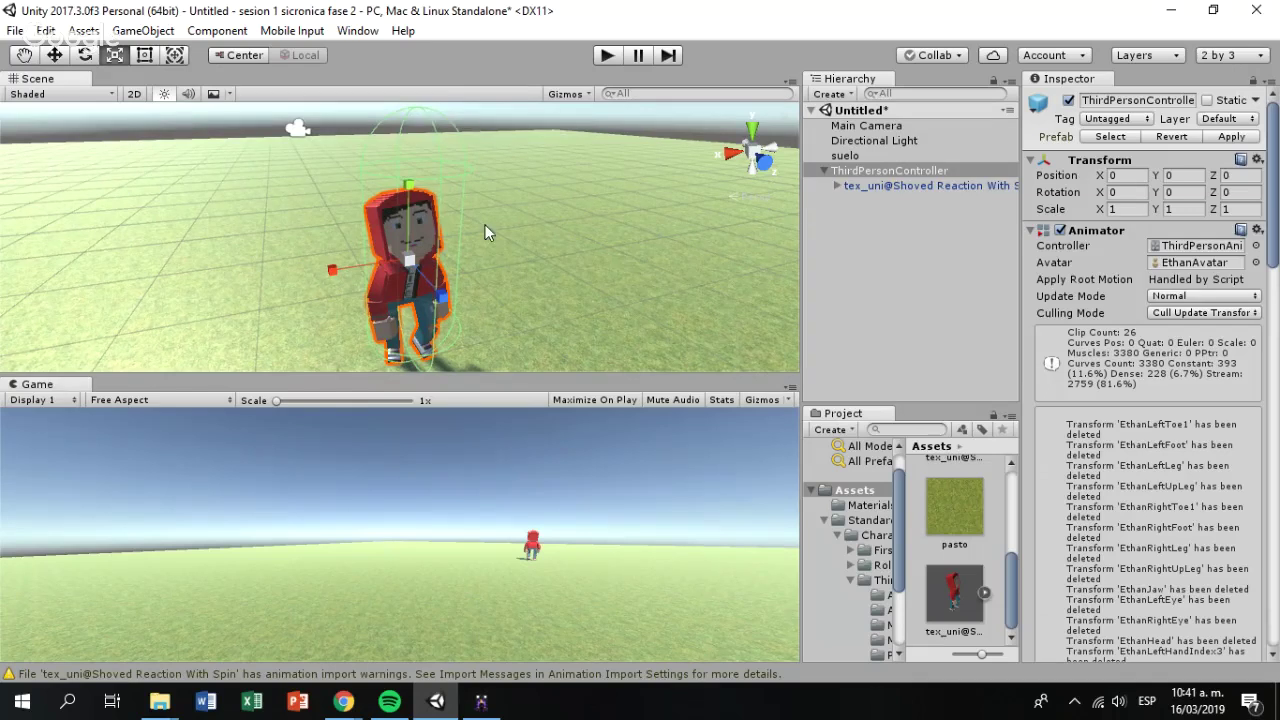
{"action": "key", "text": "alt"}
{"action": "left_click_drag", "start_coordinate": [333, 220], "coordinate": [680, 258], "text": "alt"}
{"action": "mouse_move", "coordinate": [378, 287]}
{"action": "left_mouse_down", "text": "alt"}
{"action": "mouse_move", "coordinate": [478, 268]}
{"action": "mouse_move", "coordinate": [480, 290]}
{"action": "mouse_move", "coordinate": [379, 293]}
{"action": "left_mouse_up", "text": "alt"}
{"action": "left_click", "coordinate": [894, 185]}
{"action": "left_click", "coordinate": [878, 231]}
{"action": "scroll", "coordinate": [480, 290], "scroll_direction": "up", "scroll_amount": 5}
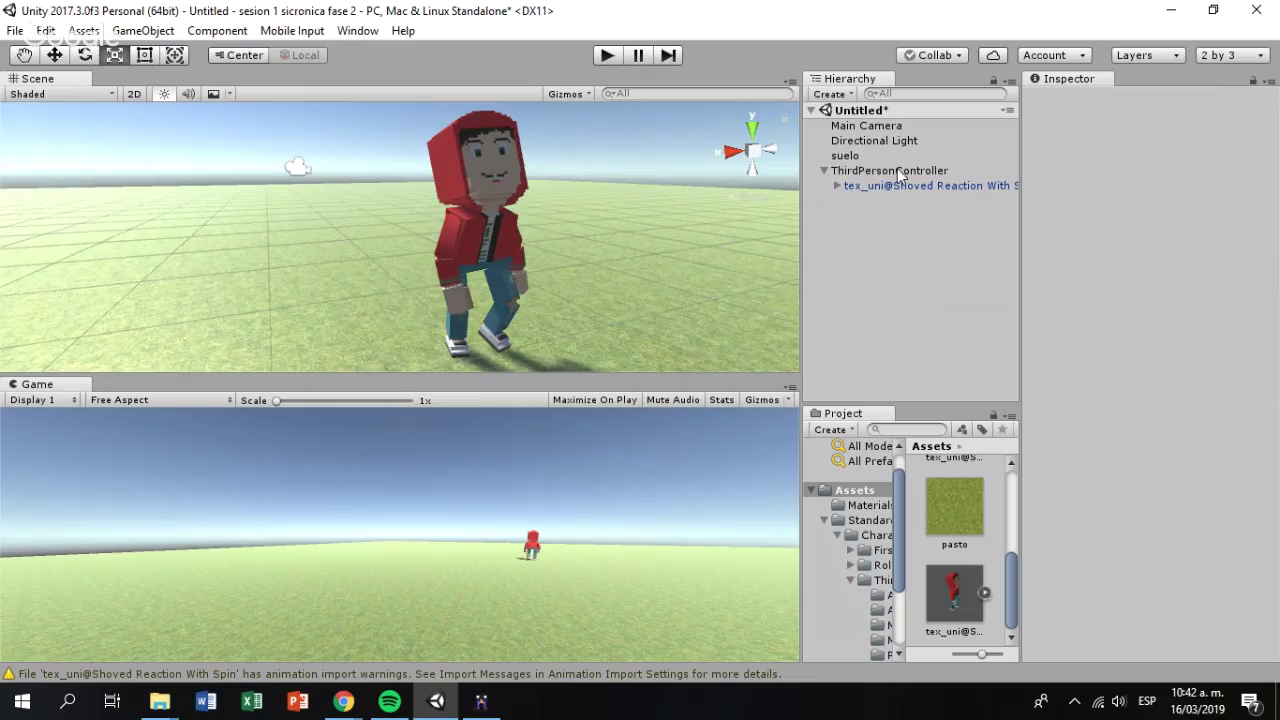
- Set the Animator avatar of the ThirdPersonController to tex_uni@Shoved Reaction With SpinAvatar
{"action": "left_click", "coordinate": [866, 172]}
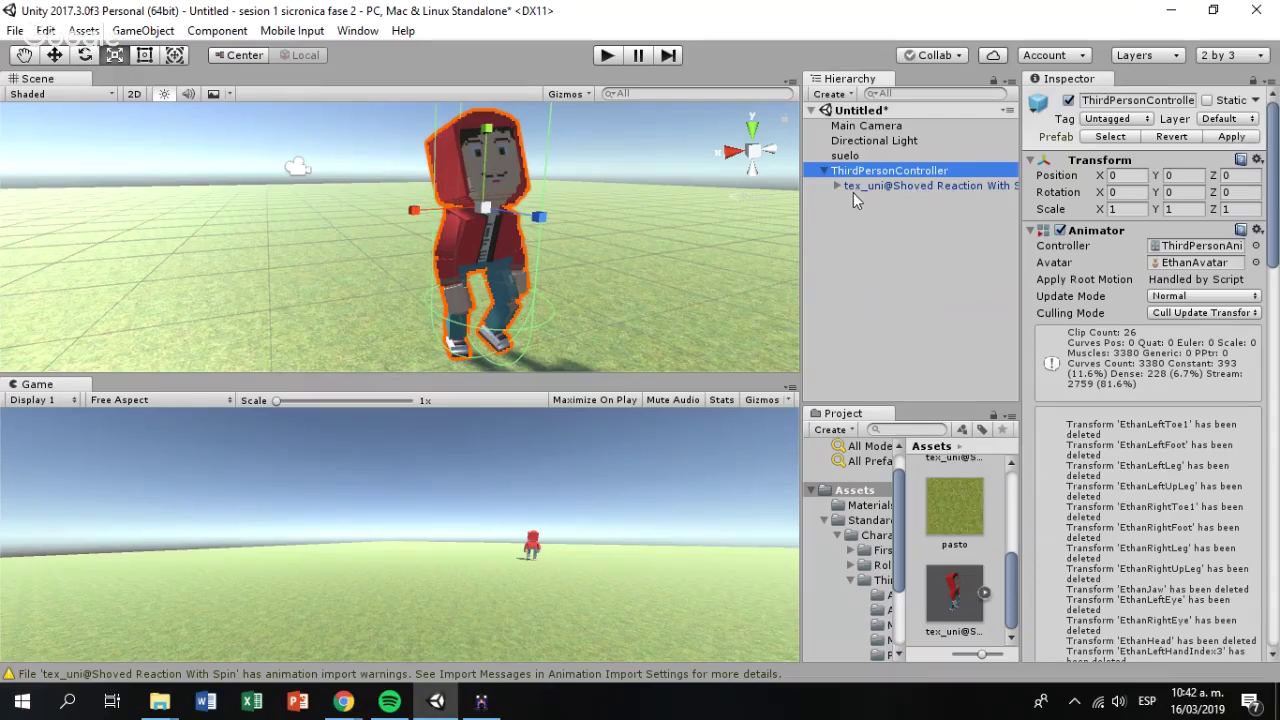
{"action": "left_click", "coordinate": [906, 177], "text": "ctrl"}
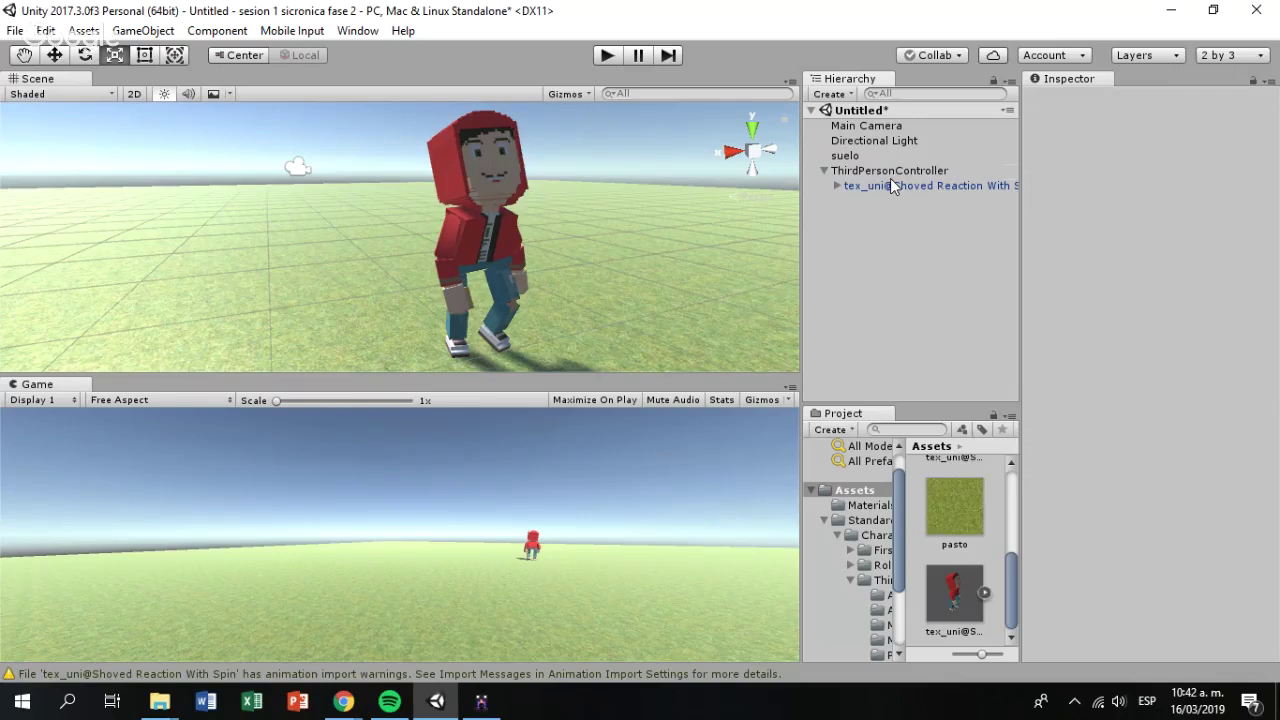
{"action": "left_click", "coordinate": [890, 179]}
{"action": "left_click", "coordinate": [889, 170]}
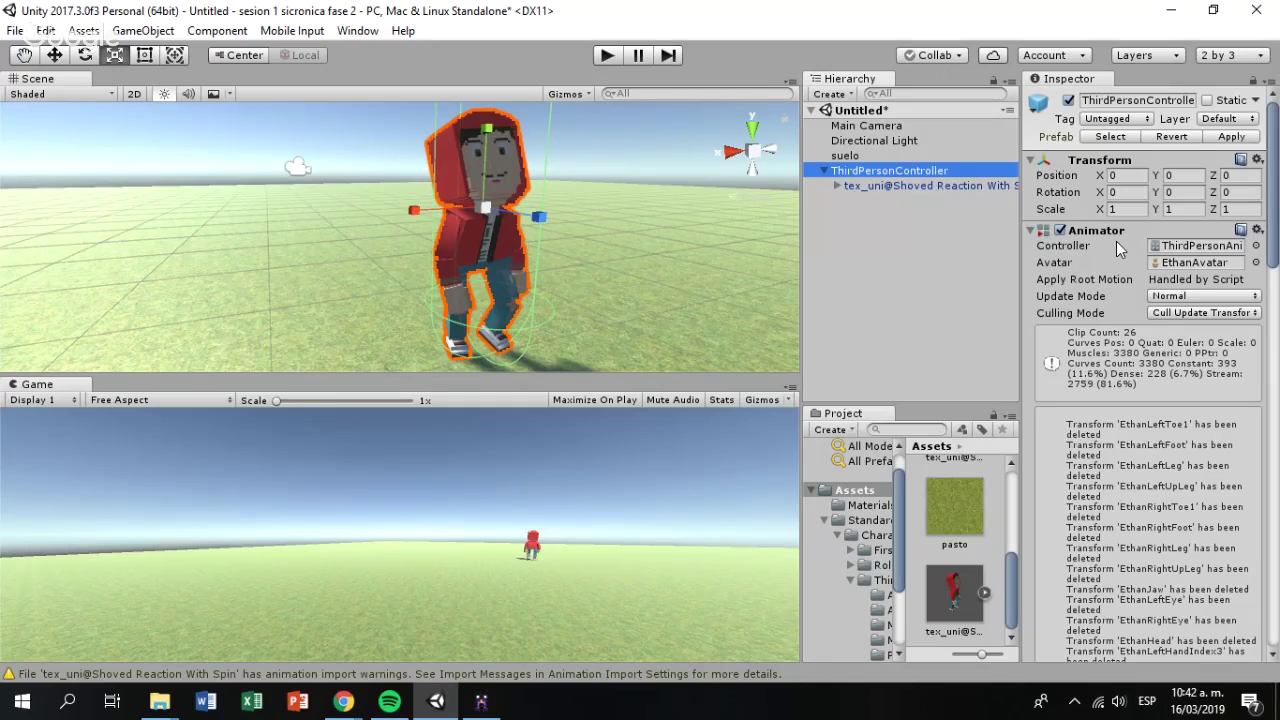
{"action": "left_click", "coordinate": [1255, 262]}
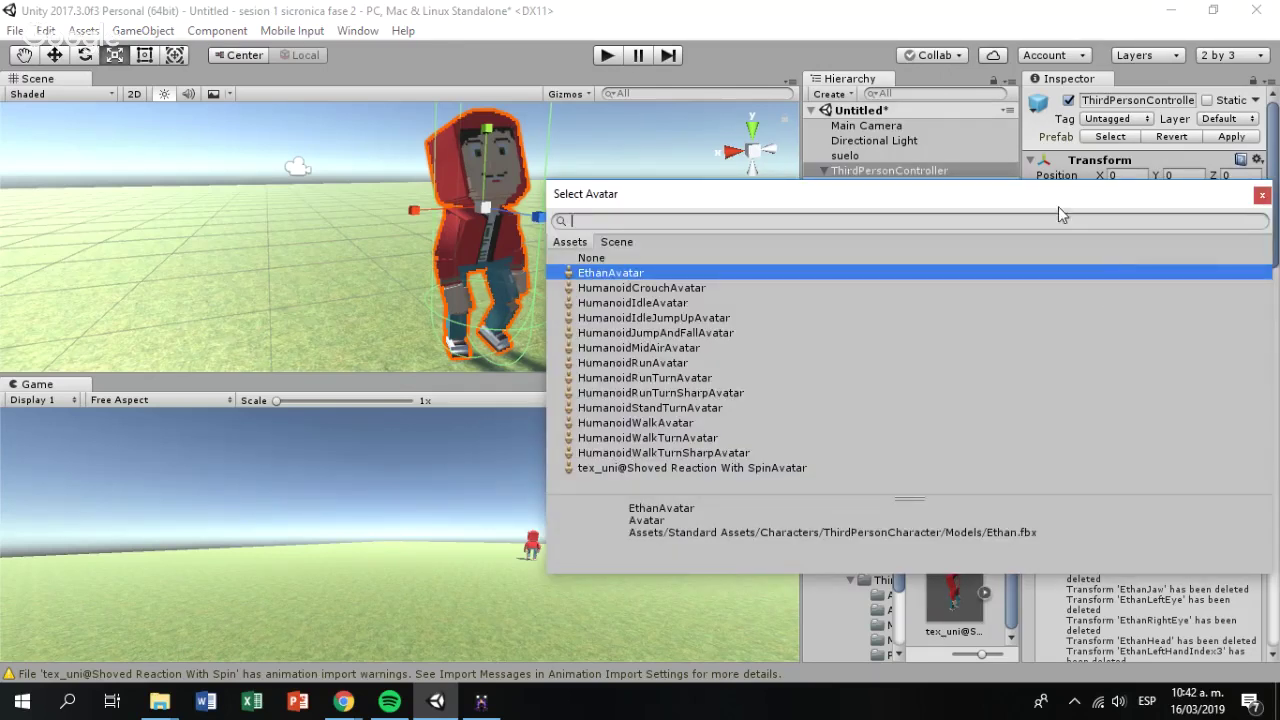
{"action": "left_click_drag", "start_coordinate": [1037, 202], "coordinate": [737, 284]}
{"action": "left_click", "coordinate": [962, 277]}
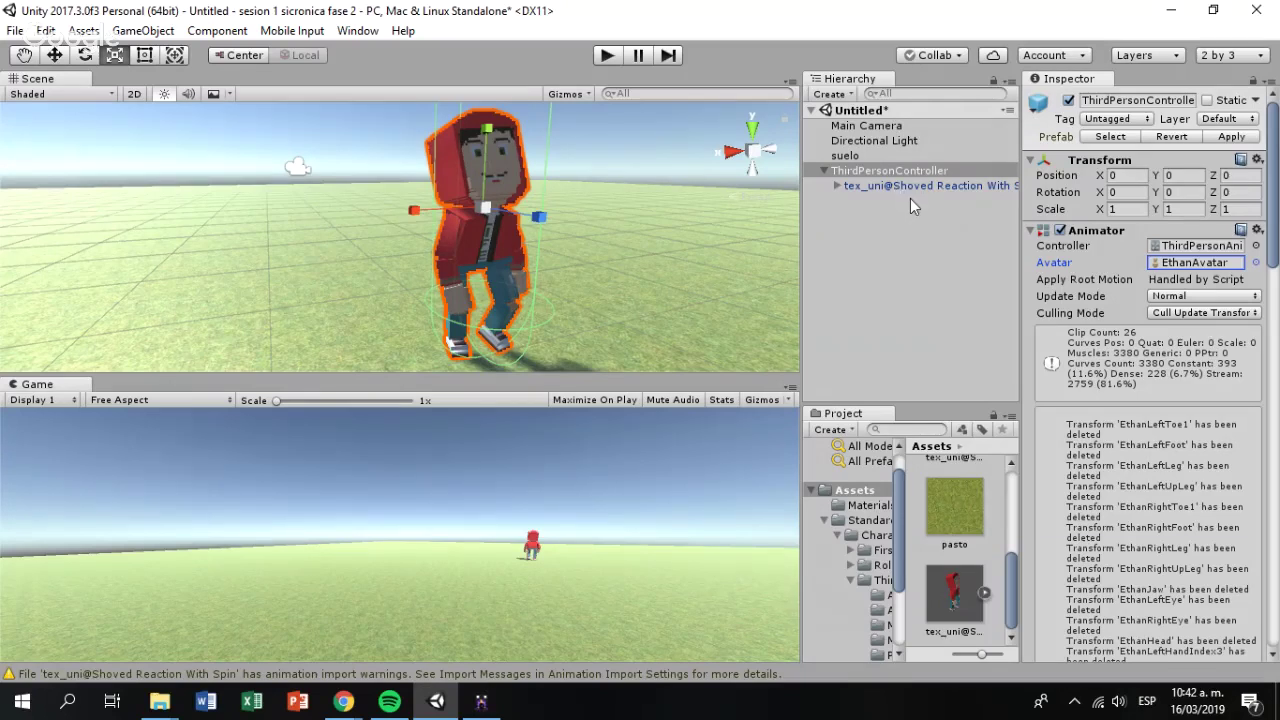
{"action": "left_click", "coordinate": [1256, 263]}
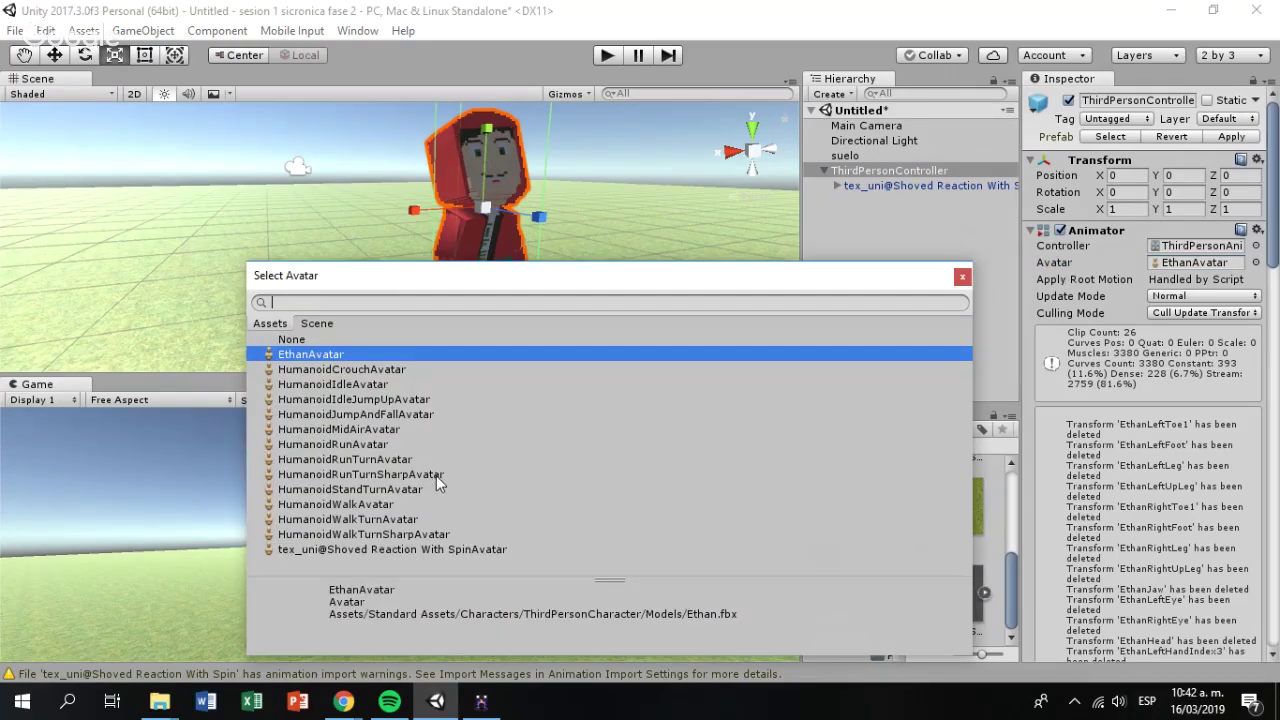
{"action": "left_click", "coordinate": [310, 553]}
{"action": "left_click", "coordinate": [960, 279]}
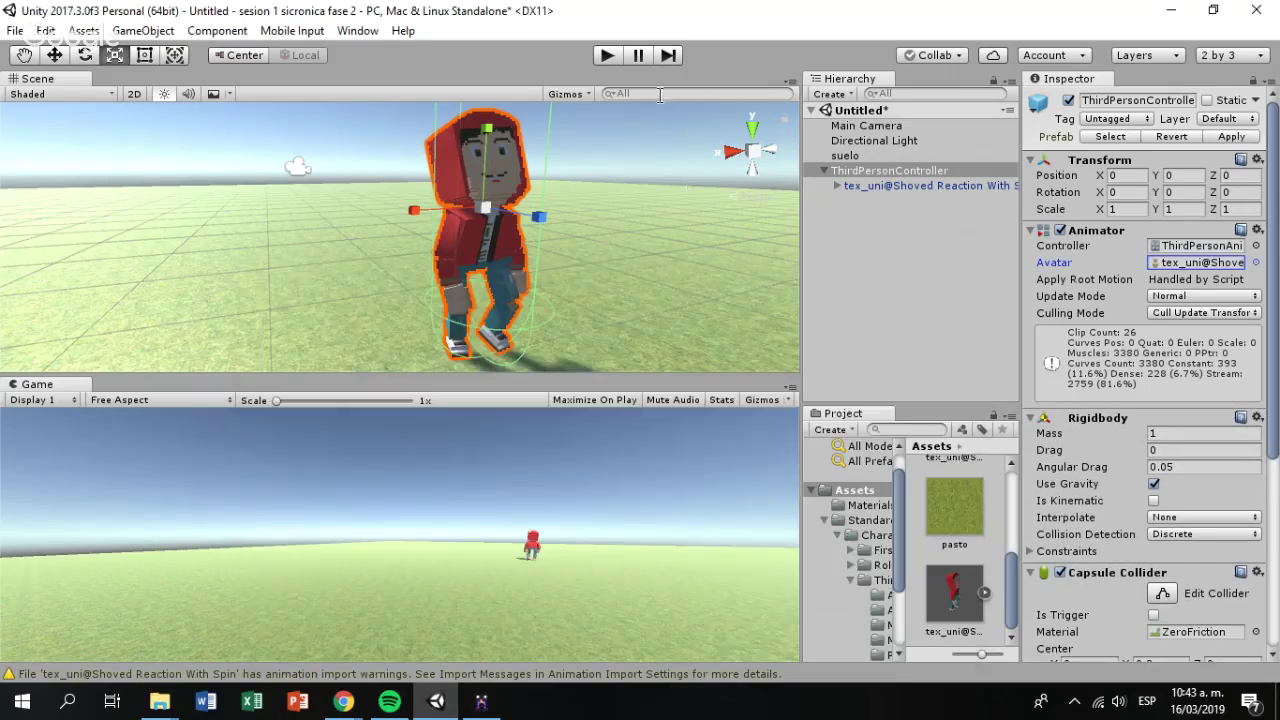
- Play the scene to test the character's movement and animations, and stop the playback
{"action": "left_click", "coordinate": [606, 55]}
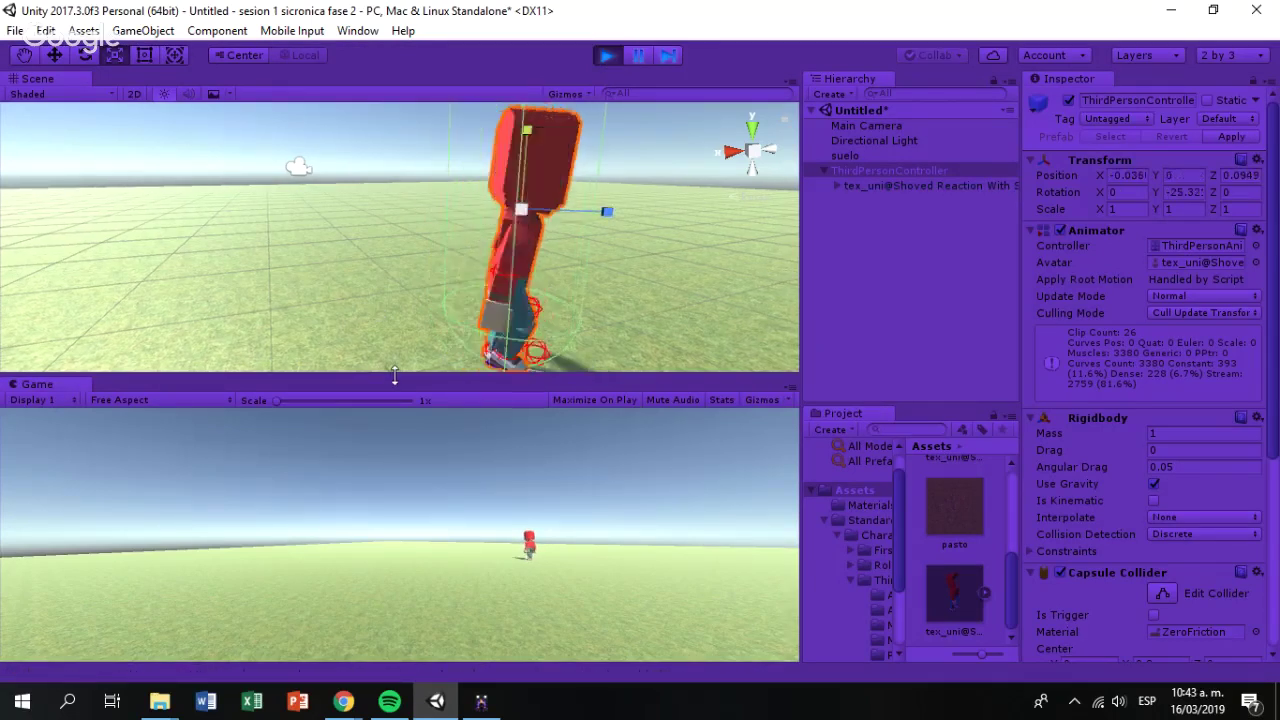
{"action": "scroll", "coordinate": [399, 276], "scroll_direction": "down", "scroll_amount": 3}
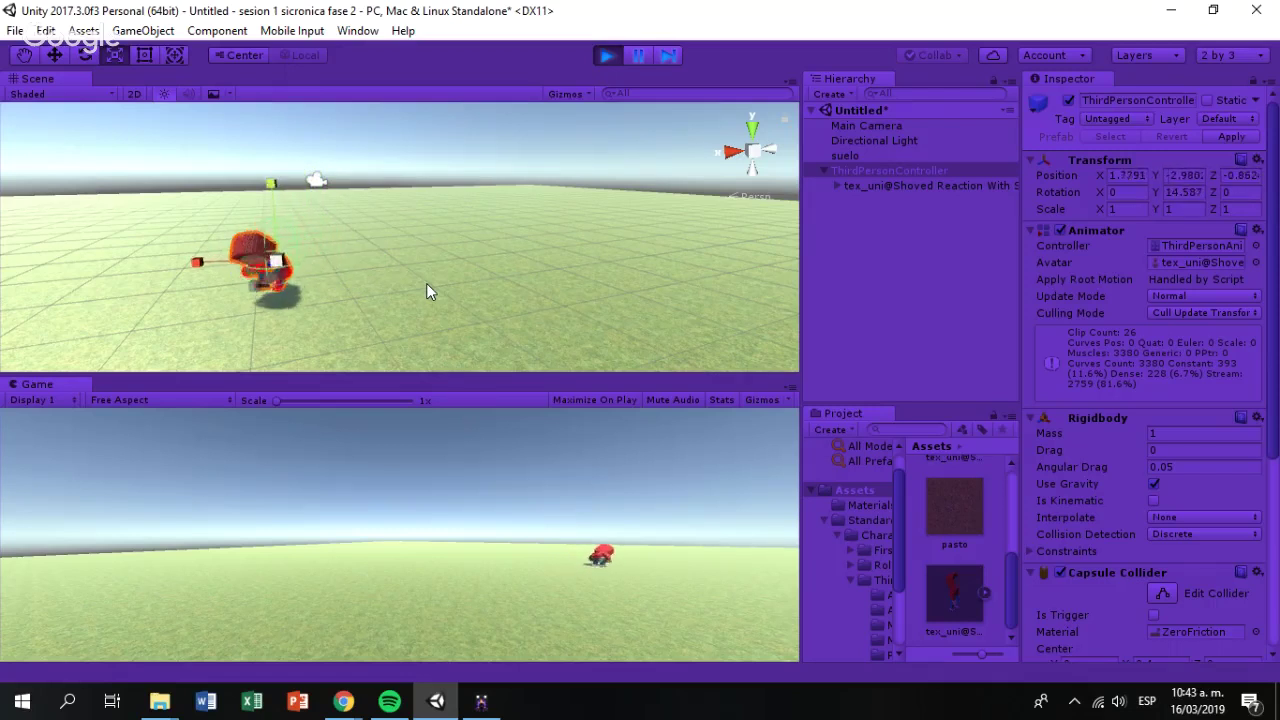
{"action": "left_click", "coordinate": [448, 145]}
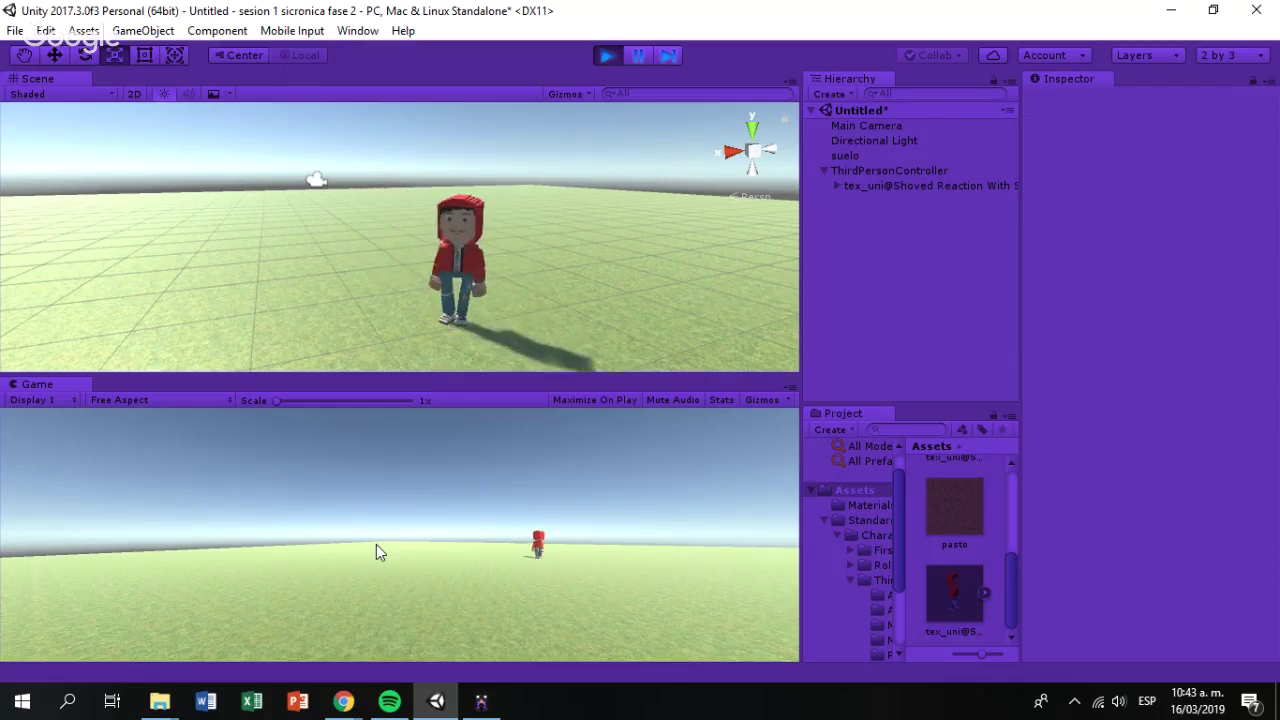
{"action": "left_click", "coordinate": [606, 54]}
- Switch to the YouTube live session in Chrome, read the chat messages, and return to Unity
{"action": "mouse_move", "coordinate": [344, 700]}
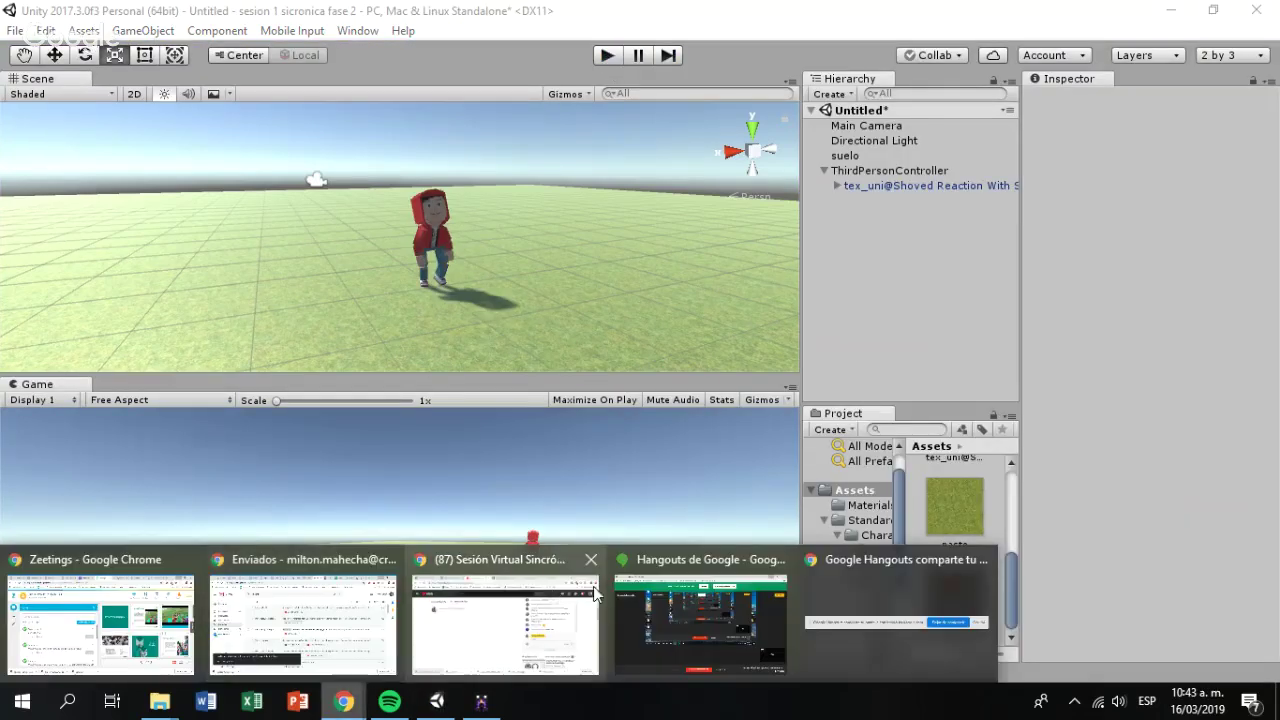
{"action": "mouse_move", "coordinate": [465, 615]}
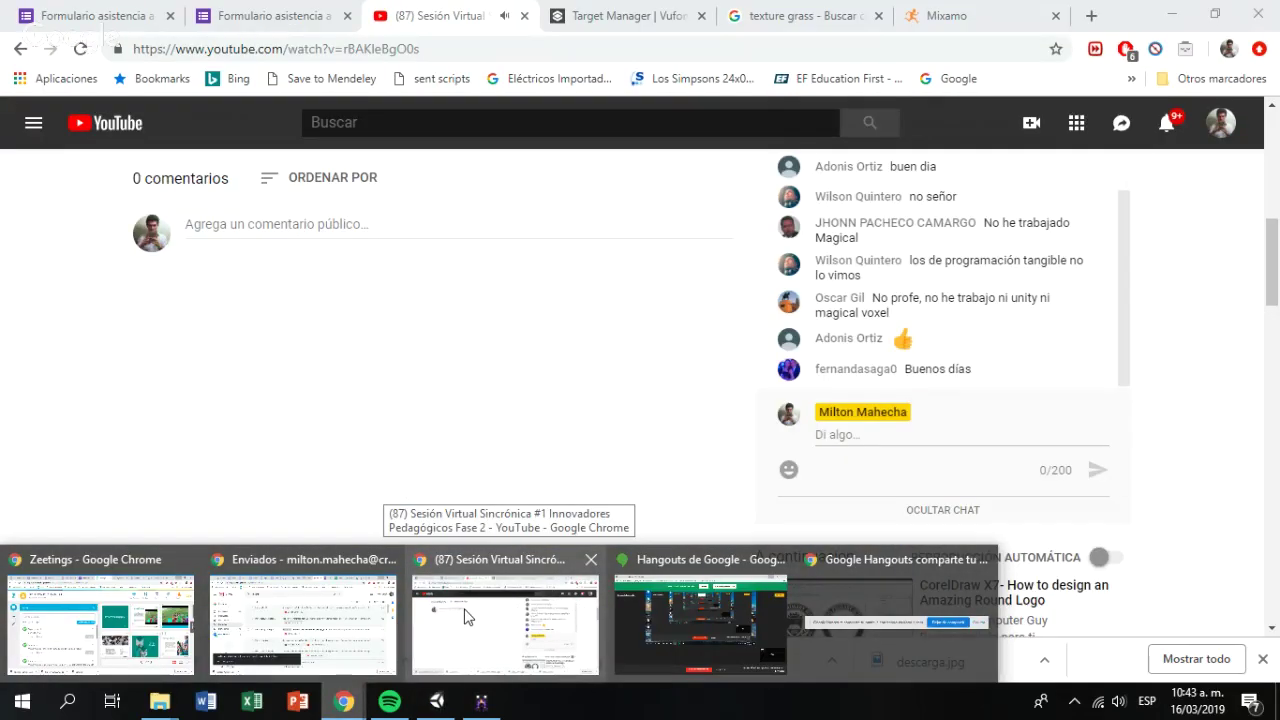
{"action": "left_click", "coordinate": [471, 617]}
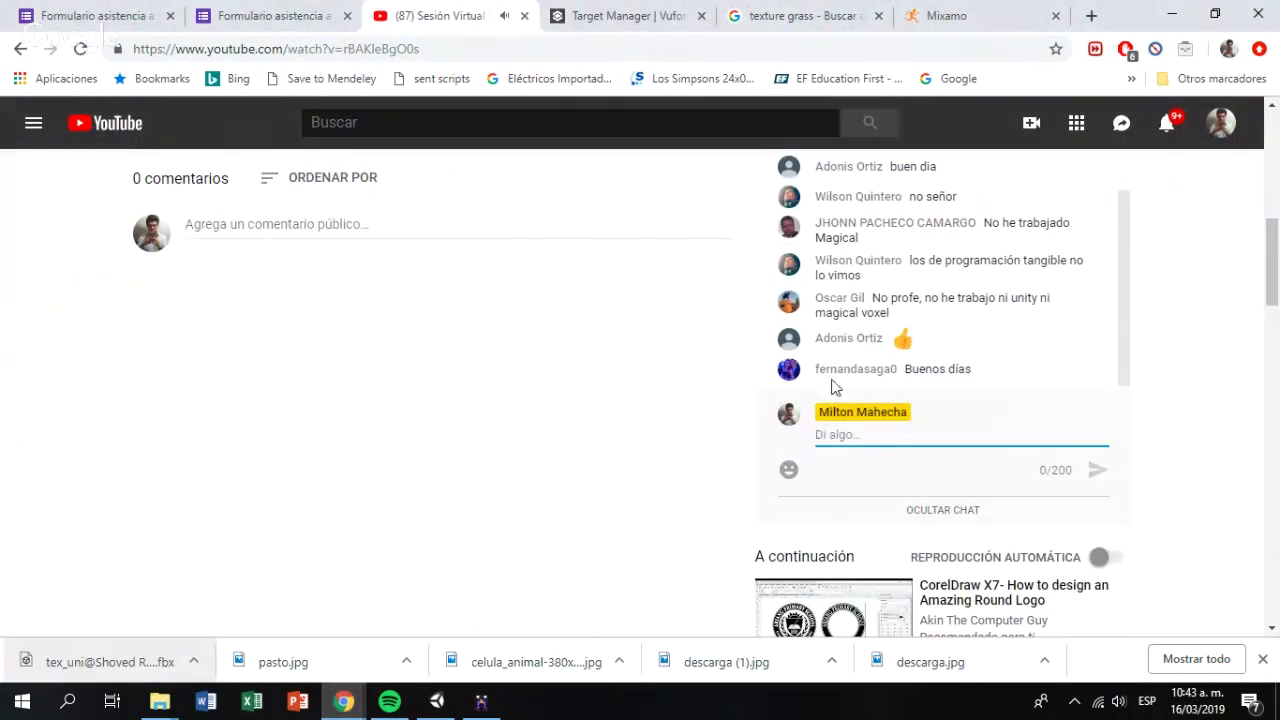
{"action": "scroll", "coordinate": [908, 340], "scroll_direction": "up", "scroll_amount": 2}
{"action": "scroll", "coordinate": [908, 350], "scroll_direction": "down", "scroll_amount": 2}
{"action": "left_click", "coordinate": [437, 703]}
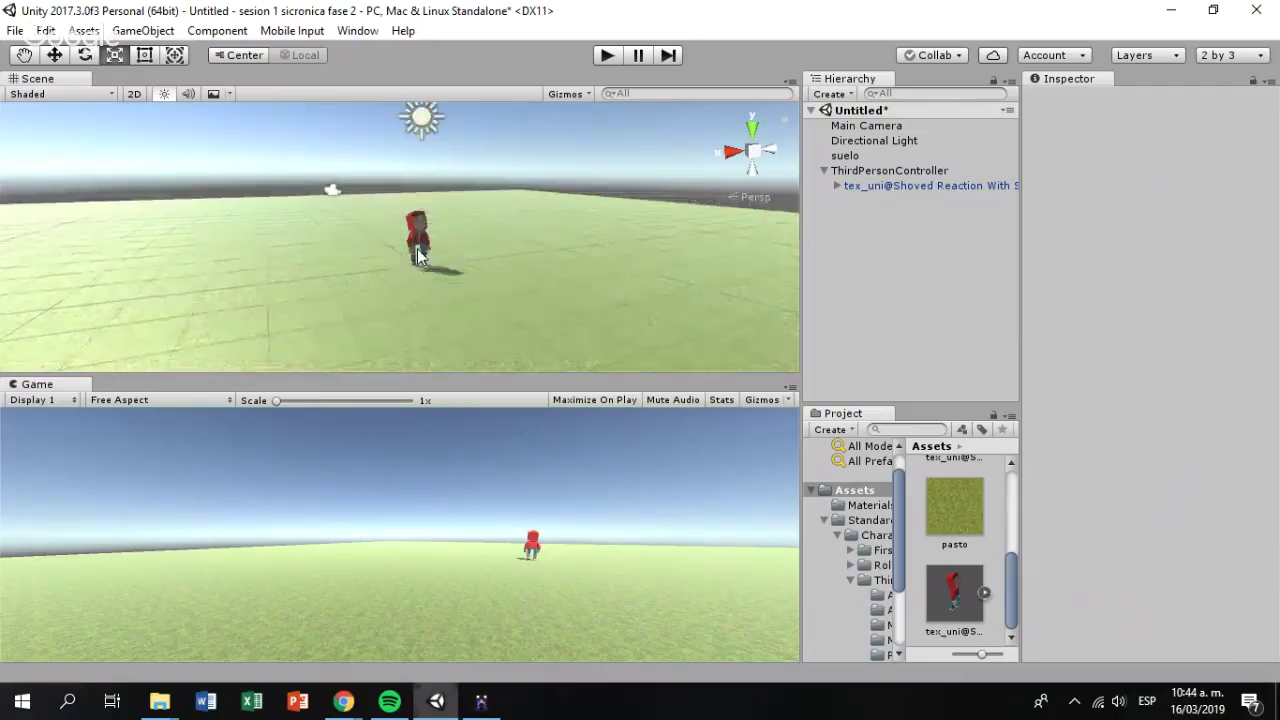
- Examine the character and the empty grass ground around it from several angles and distances
{"action": "scroll", "coordinate": [349, 171], "scroll_direction": "down", "scroll_amount": 5}
{"action": "left_click_drag", "start_coordinate": [334, 191], "coordinate": [700, 260], "text": "alt"}
{"action": "left_click", "coordinate": [924, 171]}
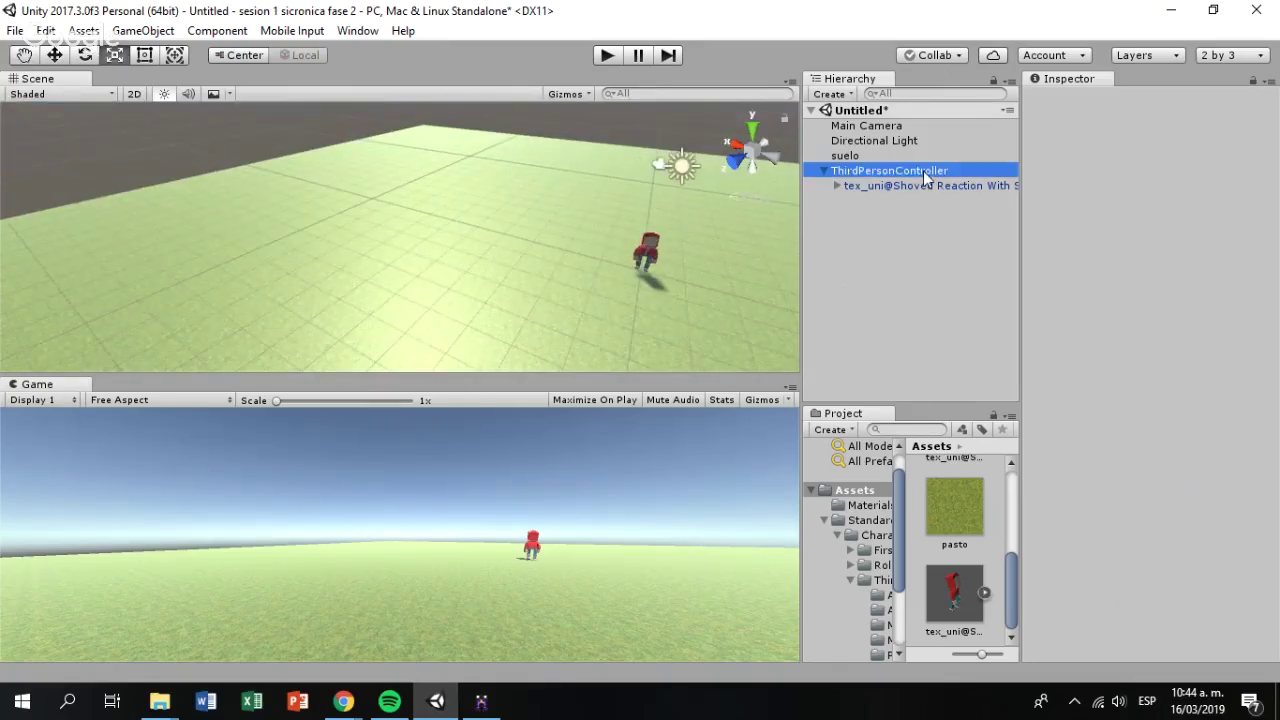
{"action": "key", "text": "f"}
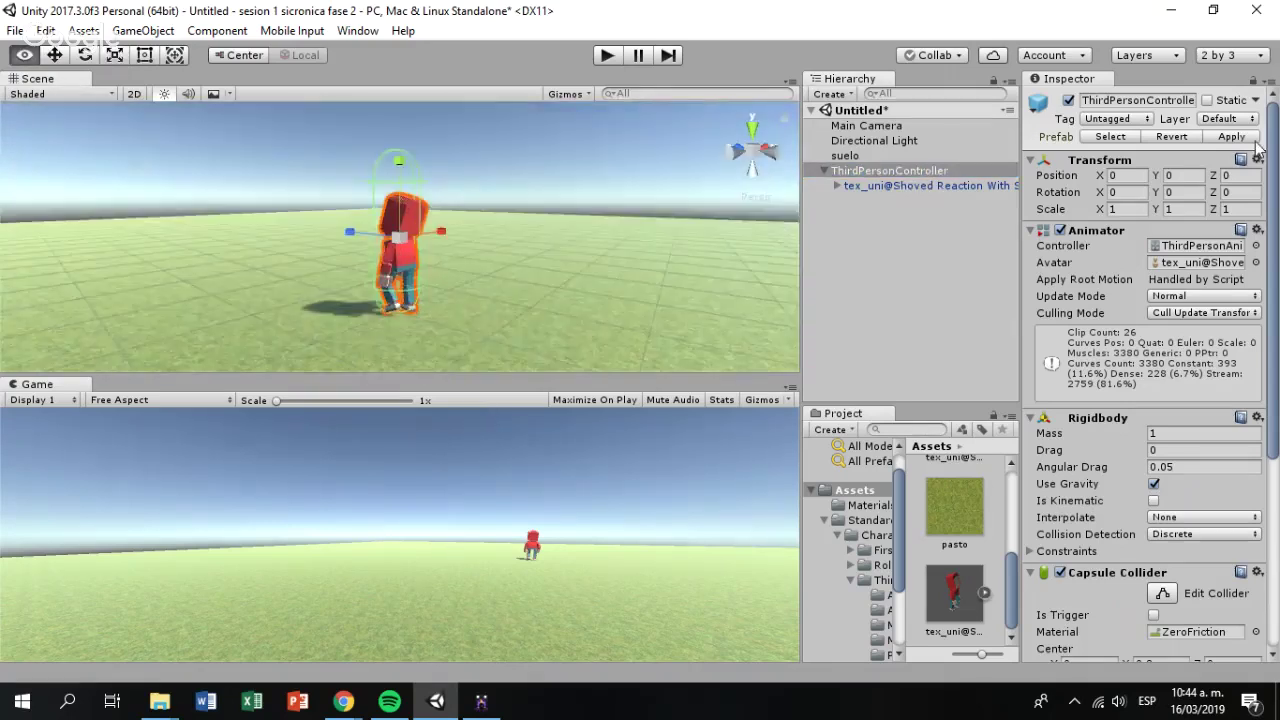
{"action": "left_click_drag", "start_coordinate": [1258, 147], "coordinate": [1276, 155], "text": "alt"}
{"action": "left_click", "coordinate": [644, 146]}
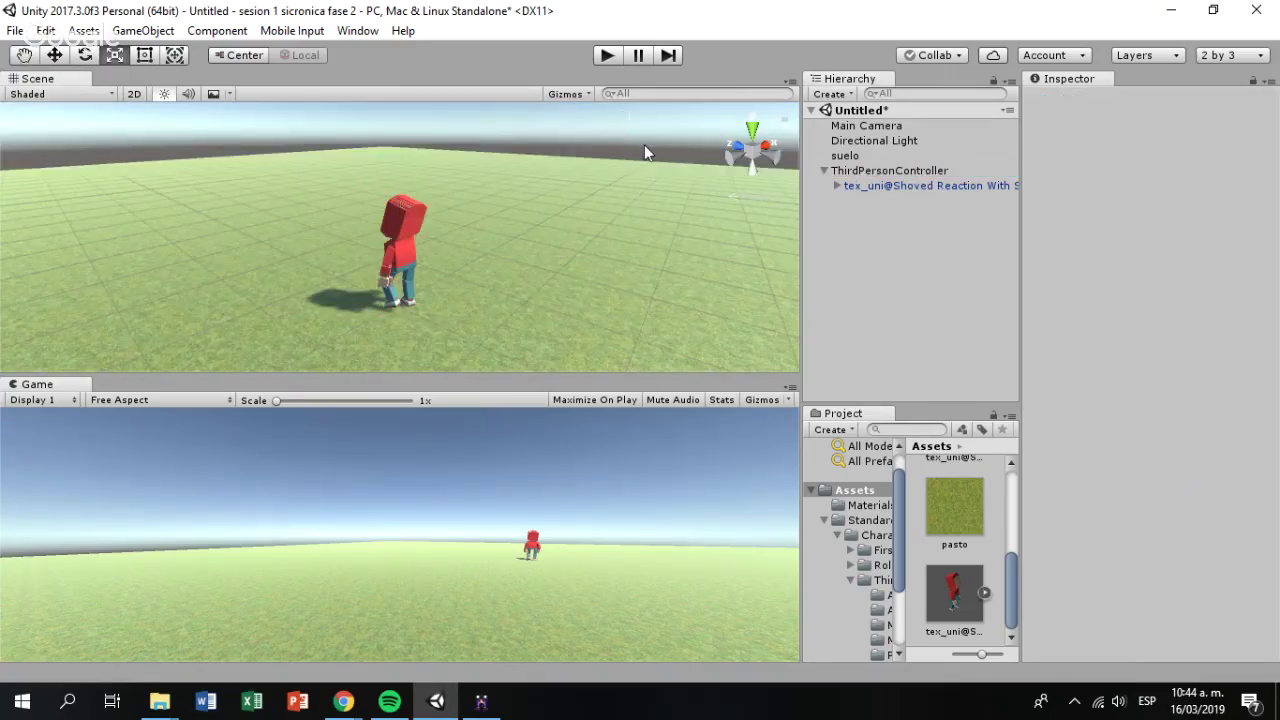
{"action": "scroll", "coordinate": [485, 212], "scroll_direction": "down", "scroll_amount": 3}
{"action": "left_click_drag", "start_coordinate": [485, 212], "coordinate": [414, 271], "text": "alt"}
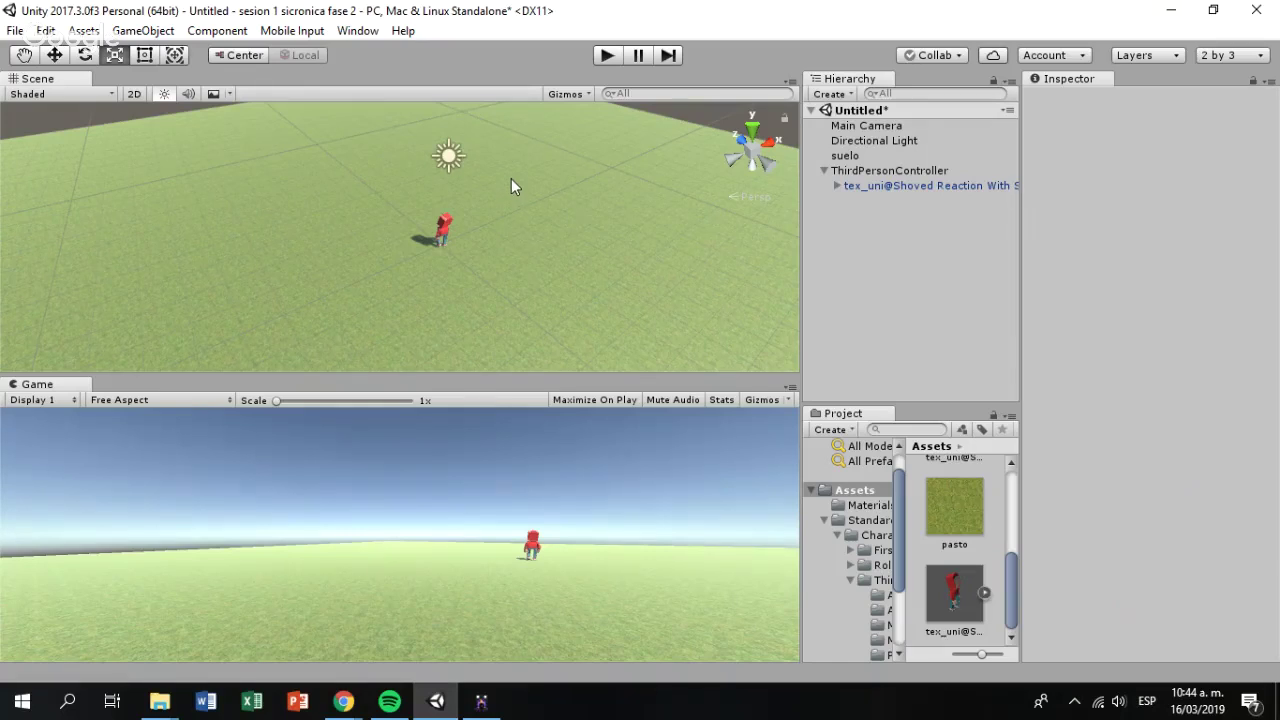
- Open the Asset Store and maximize it to fill the editor
{"action": "left_click", "coordinate": [360, 31]}
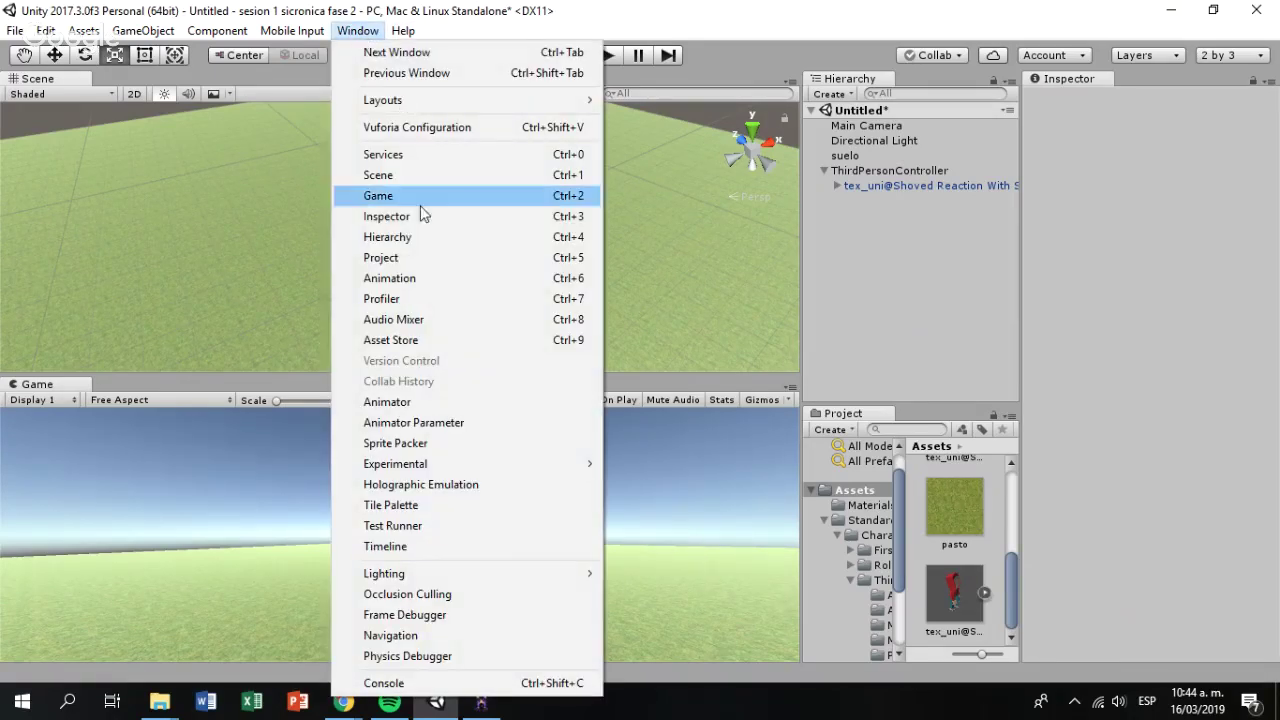
{"action": "left_click", "coordinate": [461, 341]}
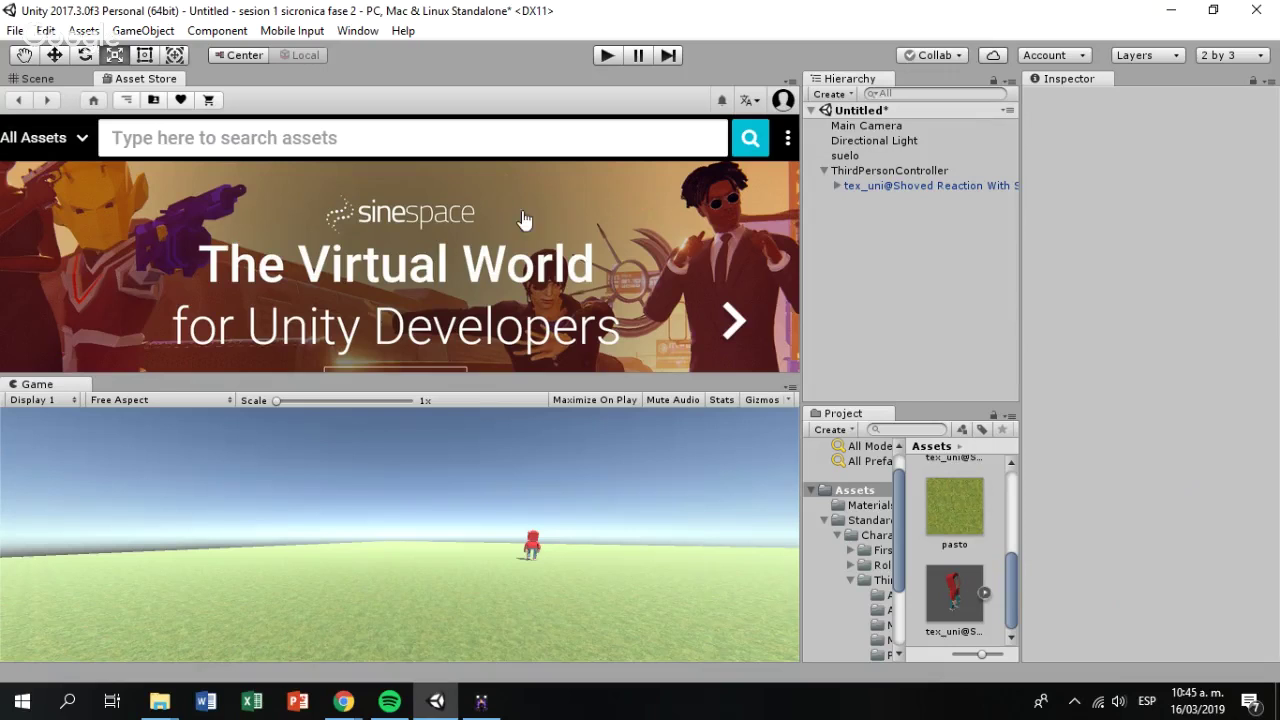
{"action": "left_click", "coordinate": [794, 84]}
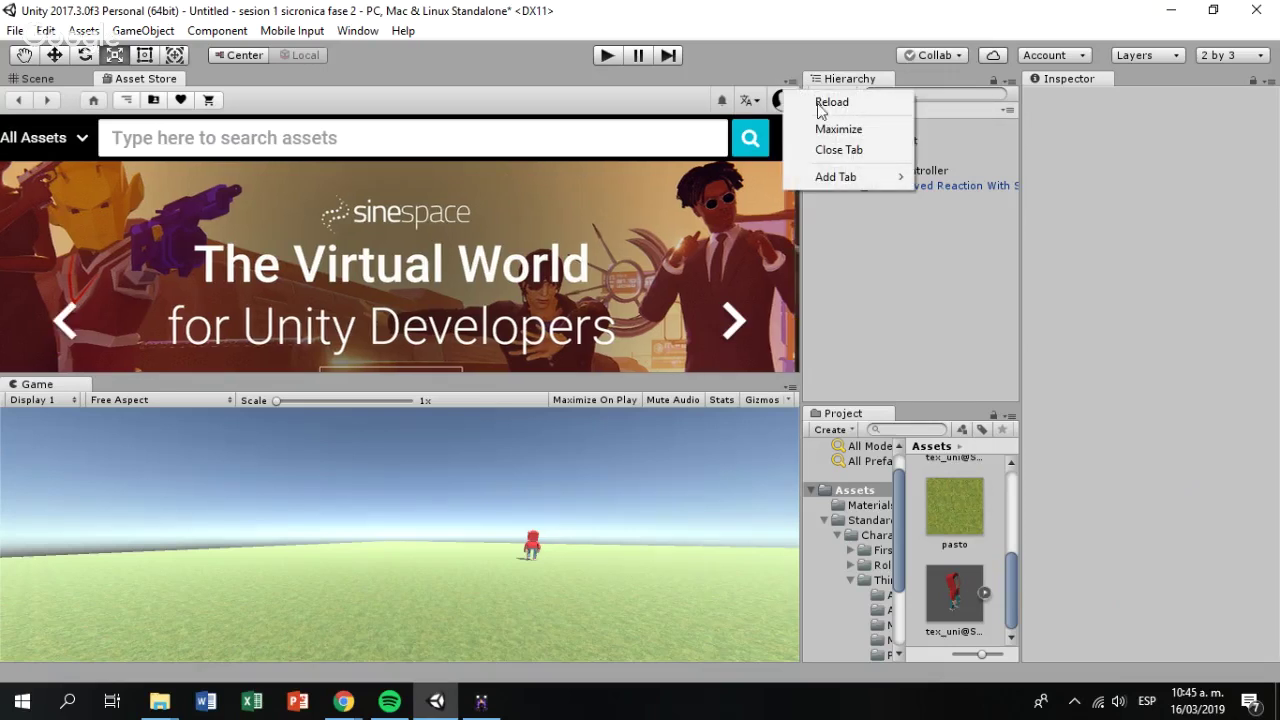
{"action": "left_click", "coordinate": [842, 131]}
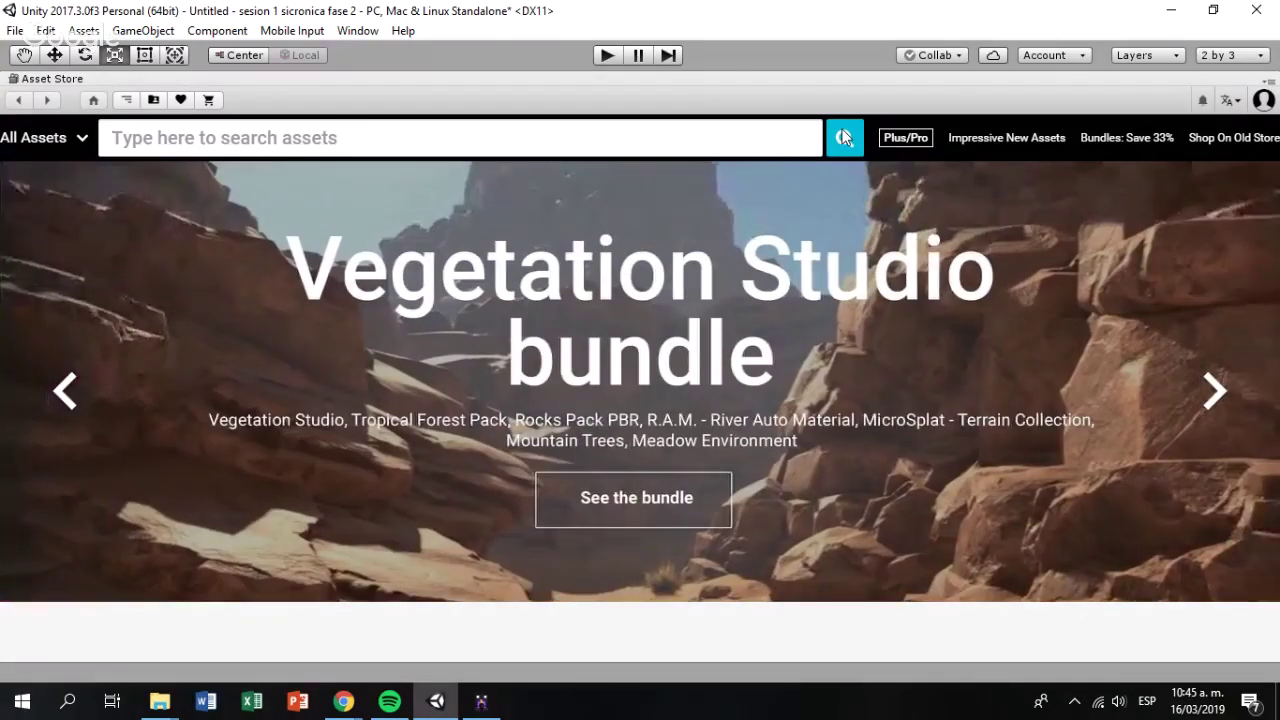
- Search the Asset Store for "low poly" and restrict the price range to $0 - $0
{"action": "left_click", "coordinate": [540, 134]}
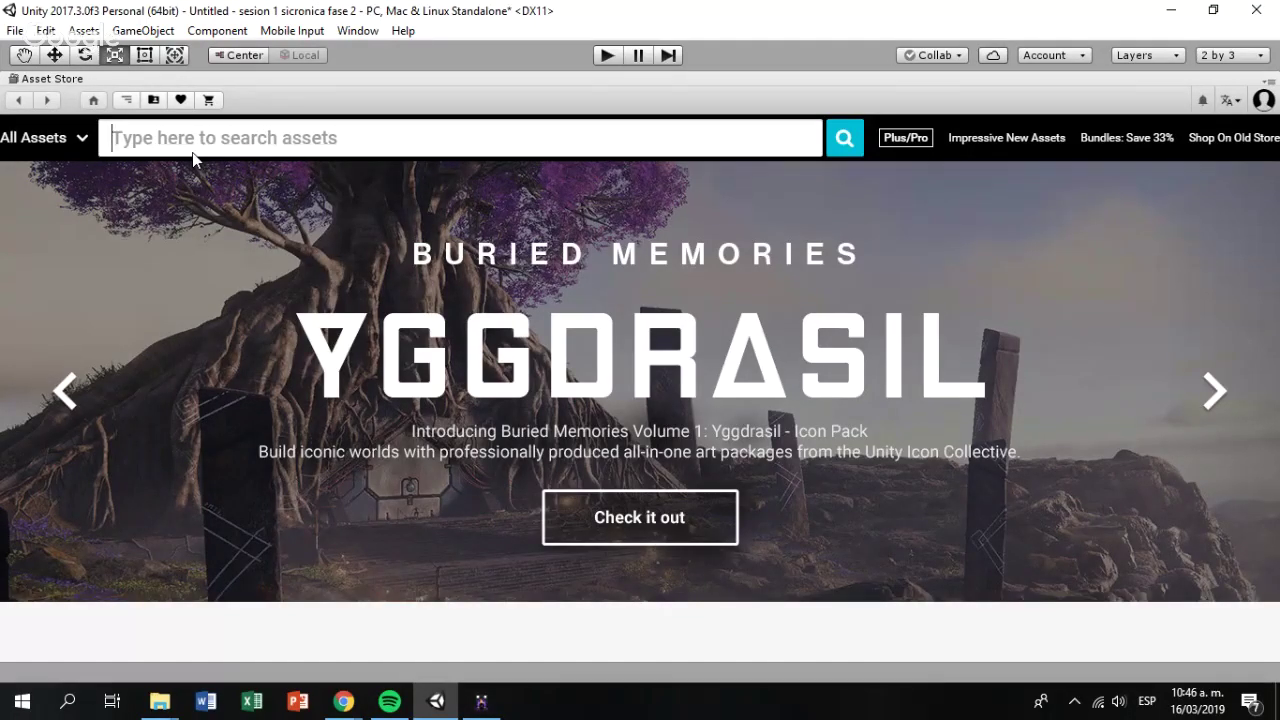
{"action": "type", "text": "low poly"}
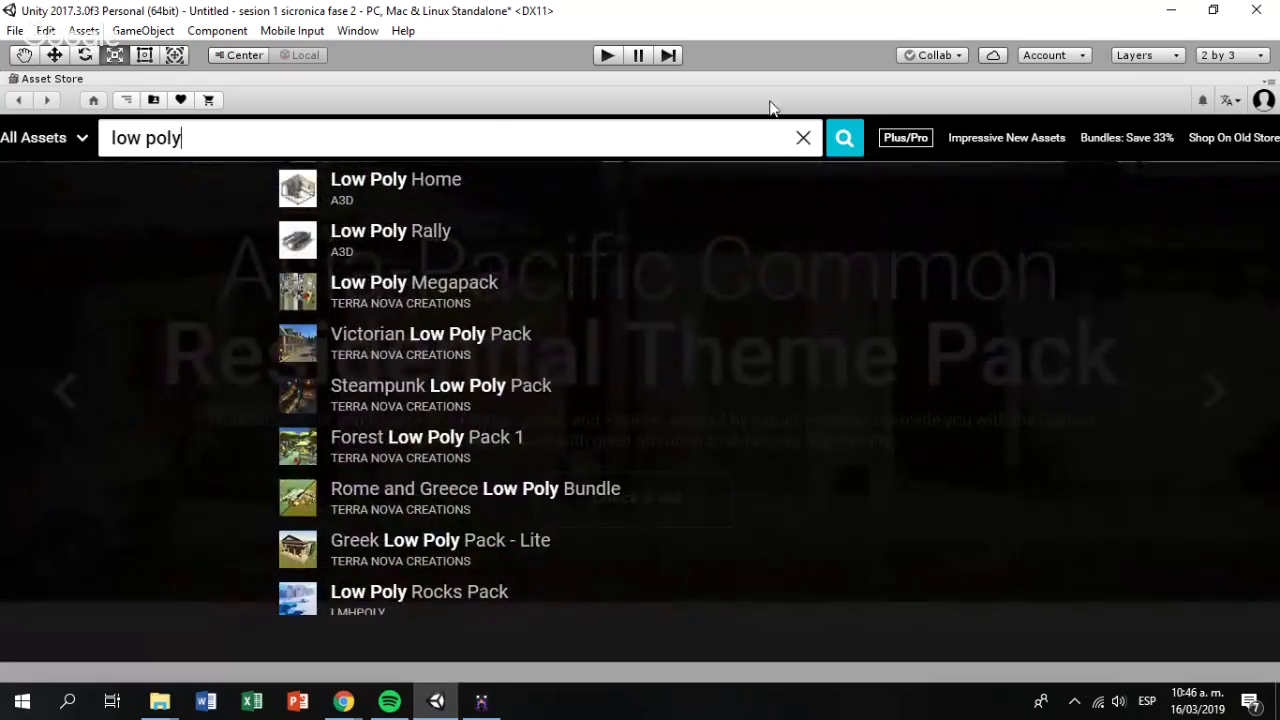
{"action": "left_click", "coordinate": [845, 145]}
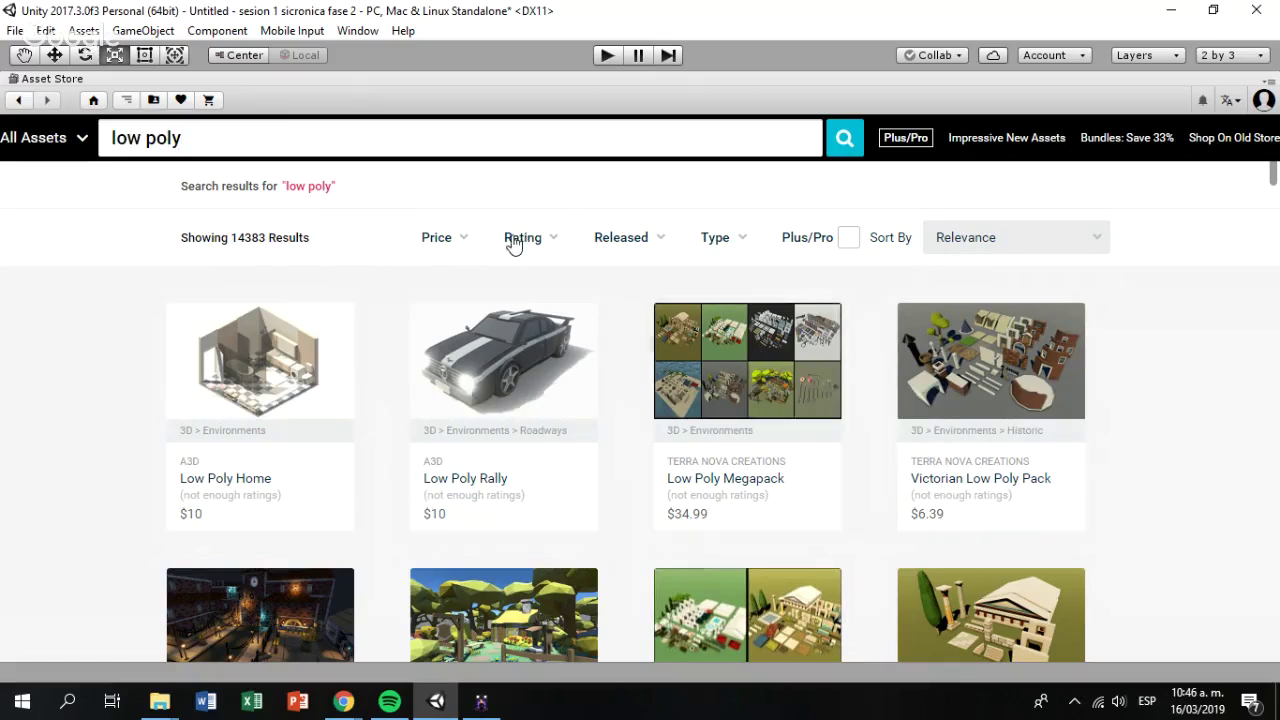
{"action": "left_click", "coordinate": [445, 243]}
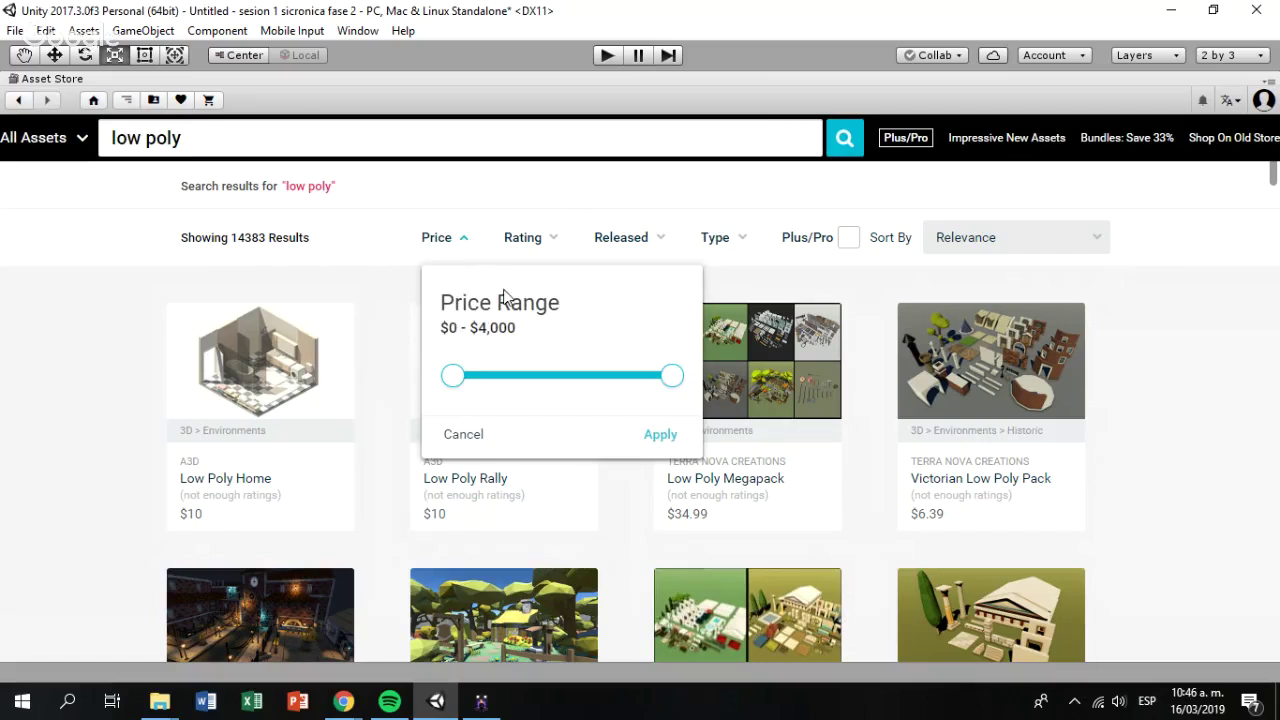
{"action": "left_click_drag", "start_coordinate": [672, 375], "coordinate": [452, 375]}
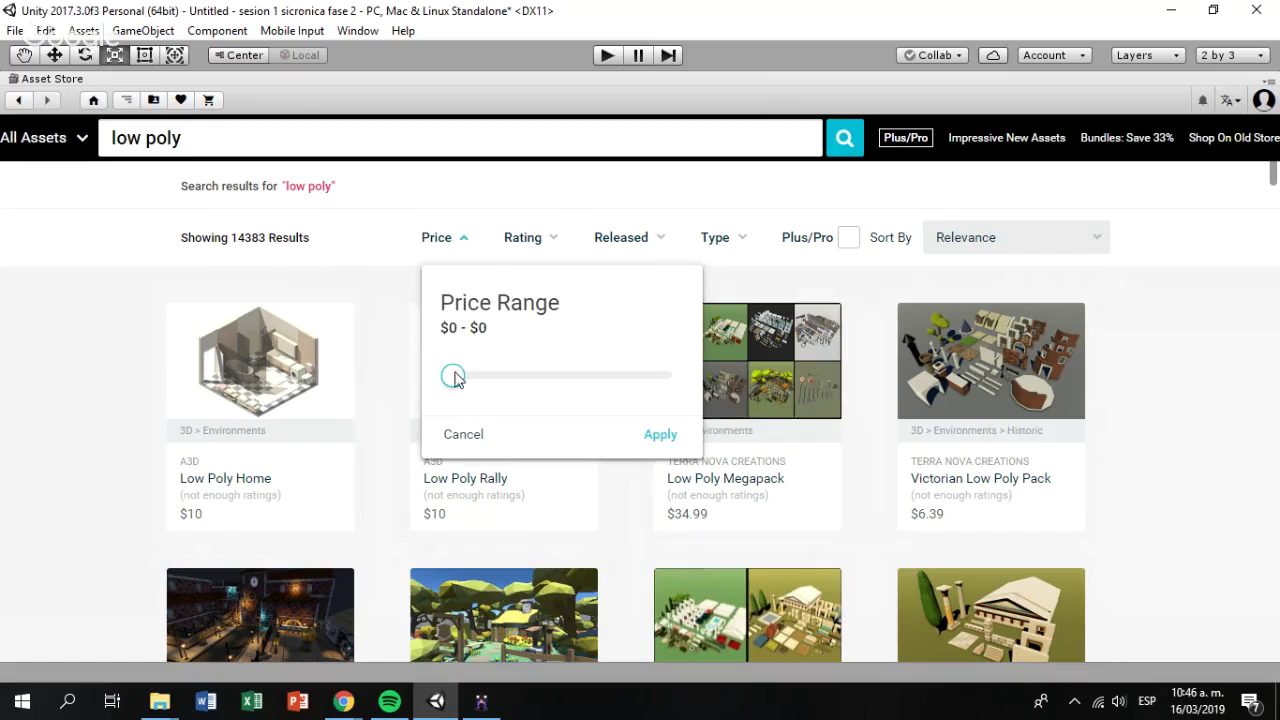
{"action": "left_click", "coordinate": [658, 435]}
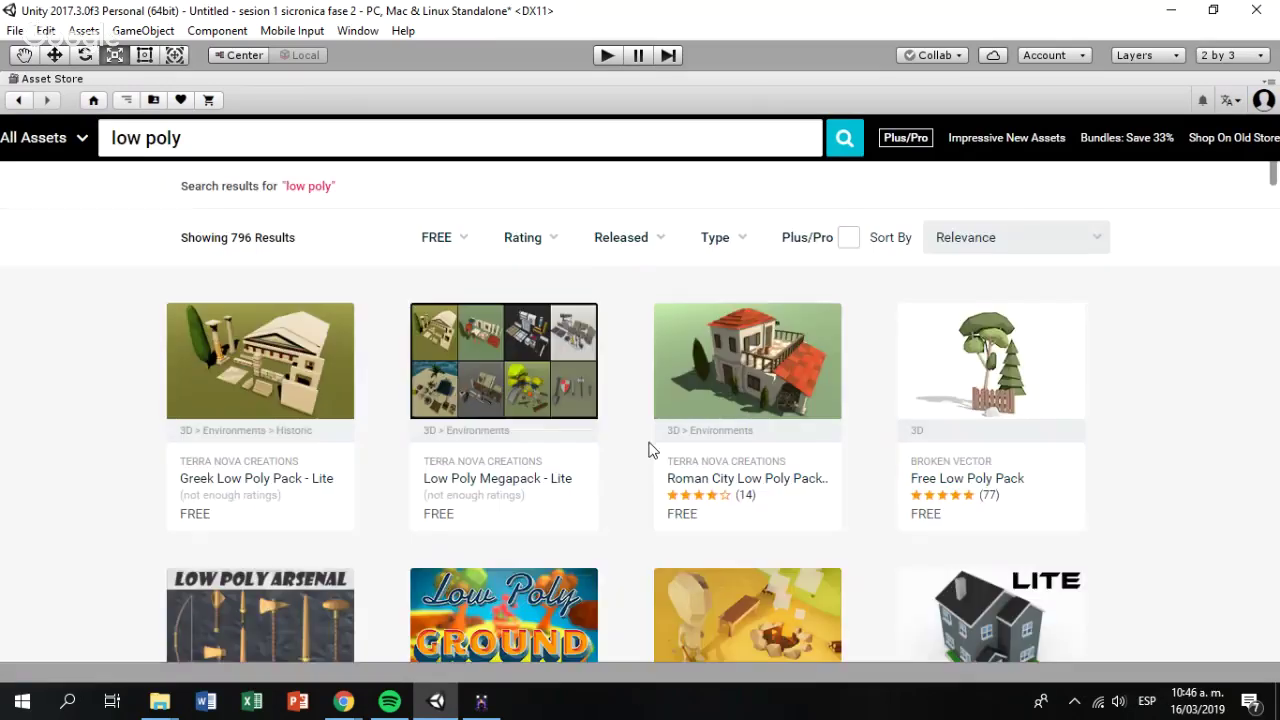
- Browse the free low poly results and open the Roman City Low Poly Pack 1 - Lite asset page
{"action": "scroll", "coordinate": [55, 475], "scroll_direction": "down", "scroll_amount": 1}
{"action": "scroll", "coordinate": [114, 423], "scroll_direction": "down", "scroll_amount": 1}
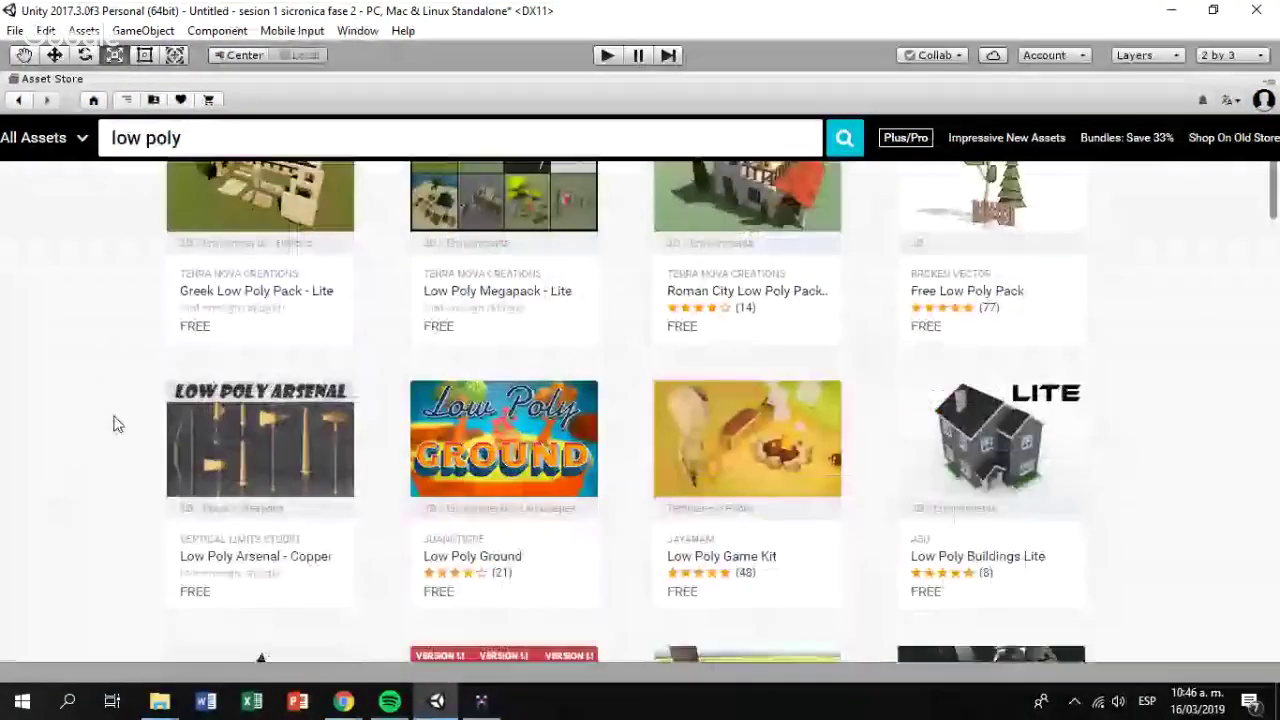
{"action": "scroll", "coordinate": [114, 423], "scroll_direction": "up", "scroll_amount": 2}
{"action": "left_click", "coordinate": [724, 366]}
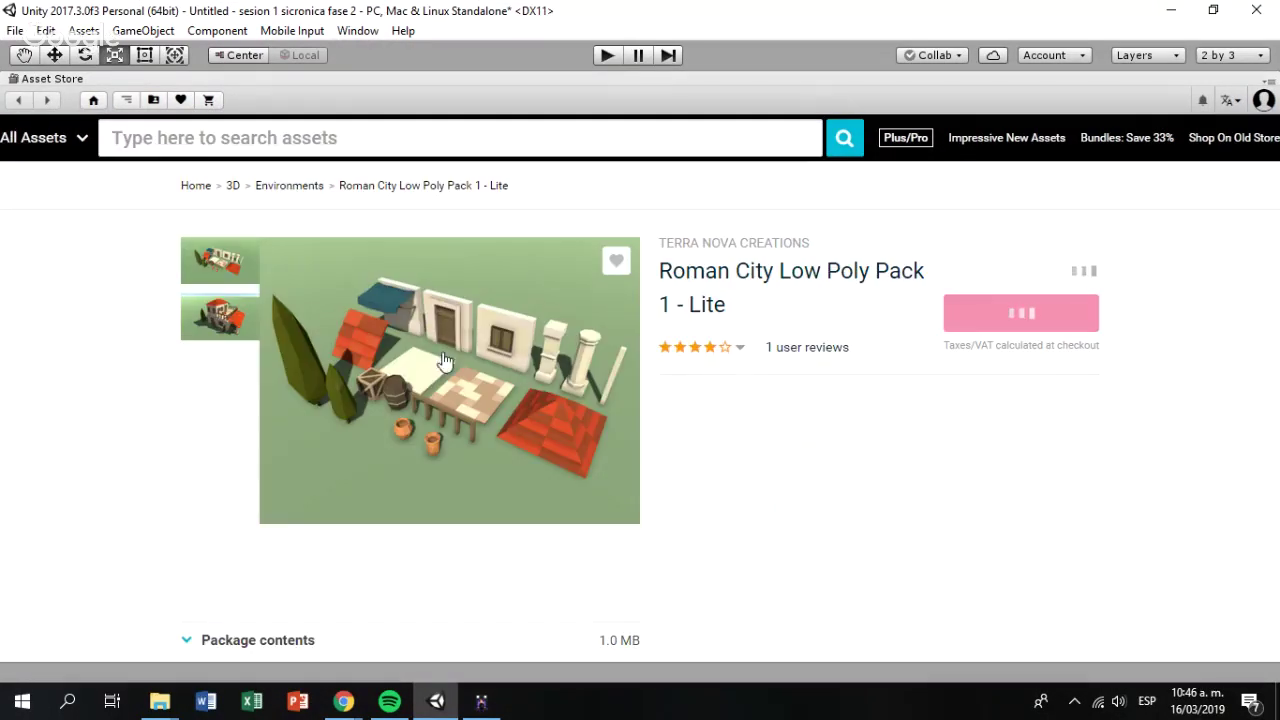
- View the pack's house preview image at full size, and close the image viewer
{"action": "left_click", "coordinate": [214, 333]}
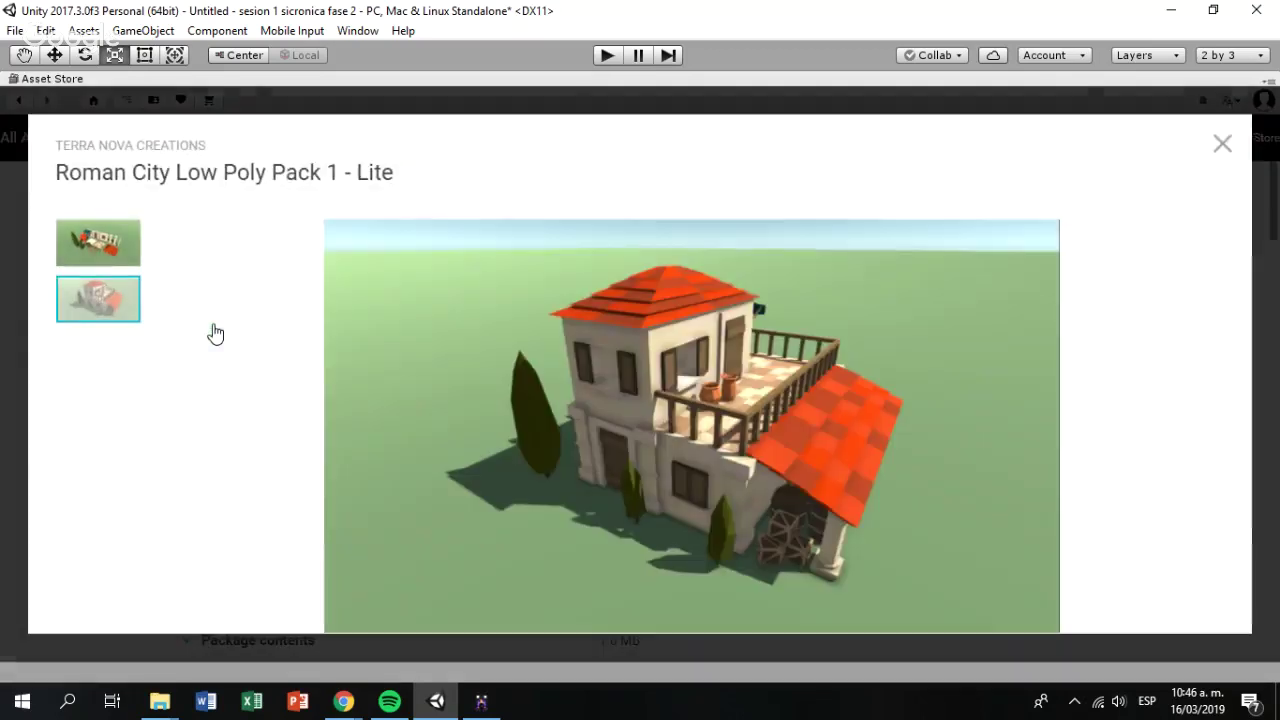
{"action": "scroll", "coordinate": [726, 326], "scroll_direction": "down", "scroll_amount": 1}
{"action": "scroll", "coordinate": [779, 312], "scroll_direction": "up", "scroll_amount": 1}
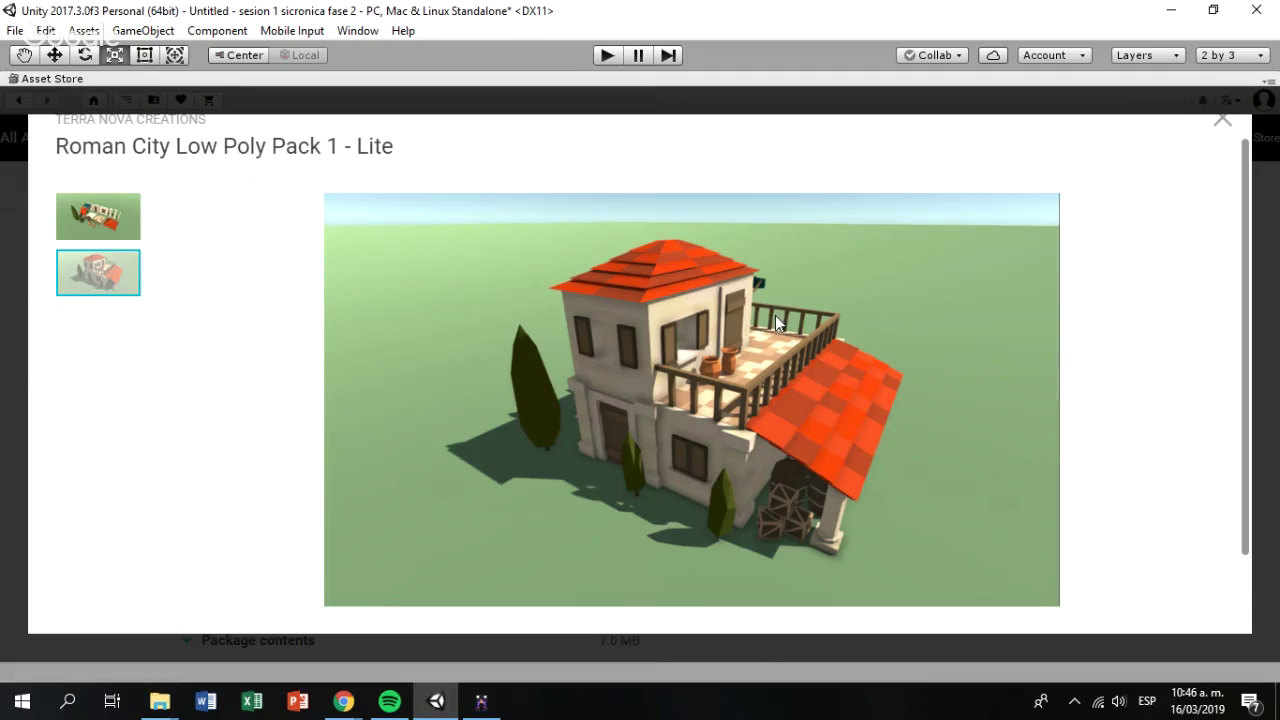
{"action": "left_click", "coordinate": [1223, 121]}
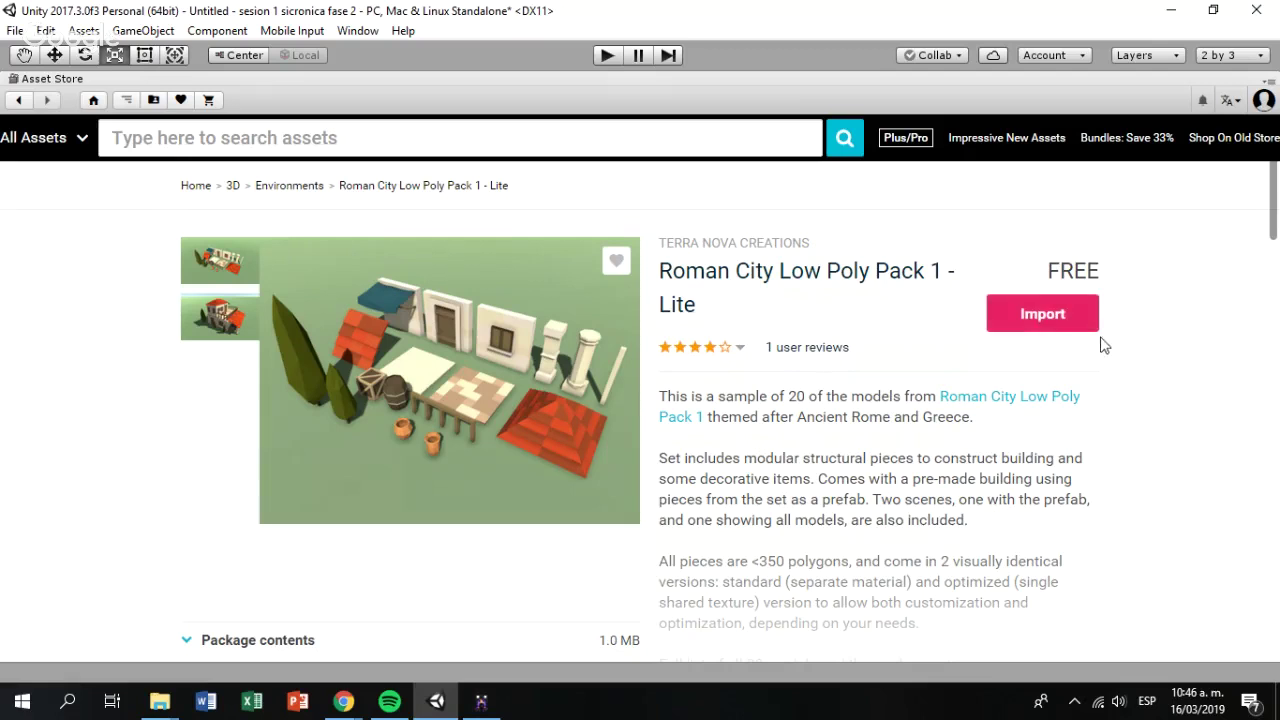
- Import Roman City Low Poly Pack 1 - Lite into the project with all of its package contents selected
{"action": "left_click", "coordinate": [1049, 330]}
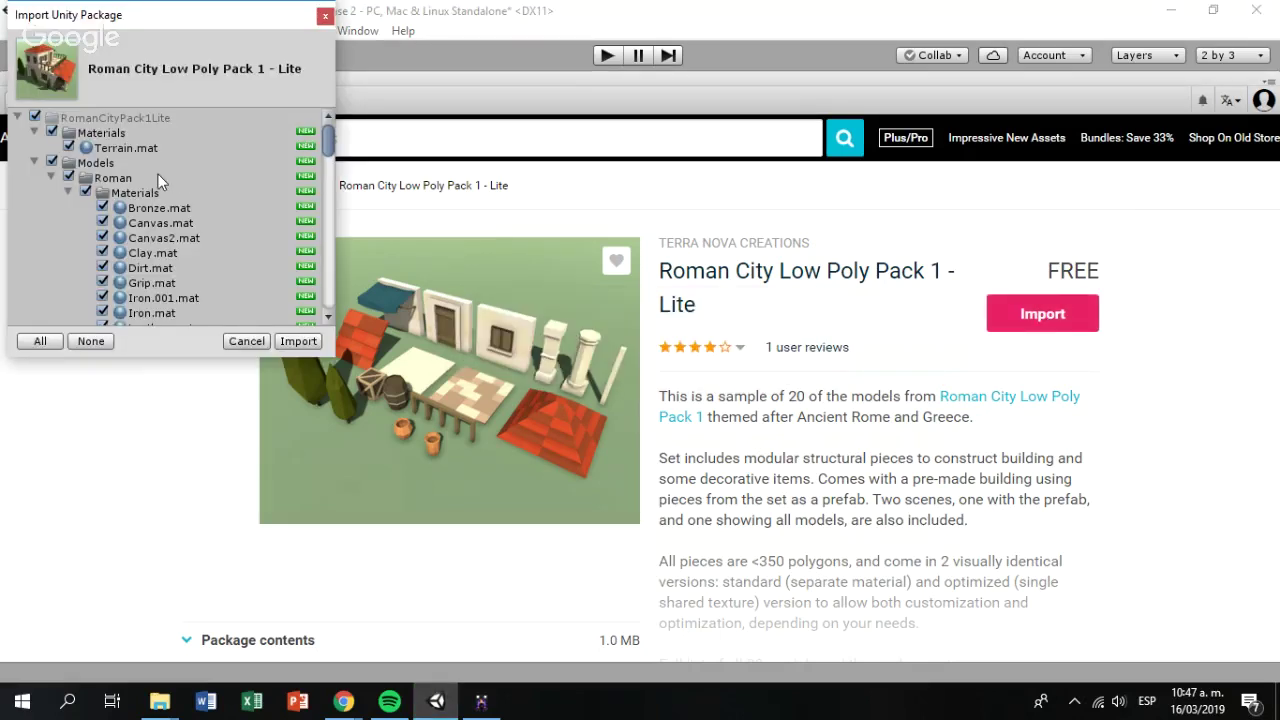
{"action": "scroll", "coordinate": [166, 200], "scroll_direction": "down", "scroll_amount": 15}
{"action": "scroll", "coordinate": [165, 214], "scroll_direction": "down", "scroll_amount": 3}
{"action": "scroll", "coordinate": [164, 215], "scroll_direction": "up", "scroll_amount": 15}
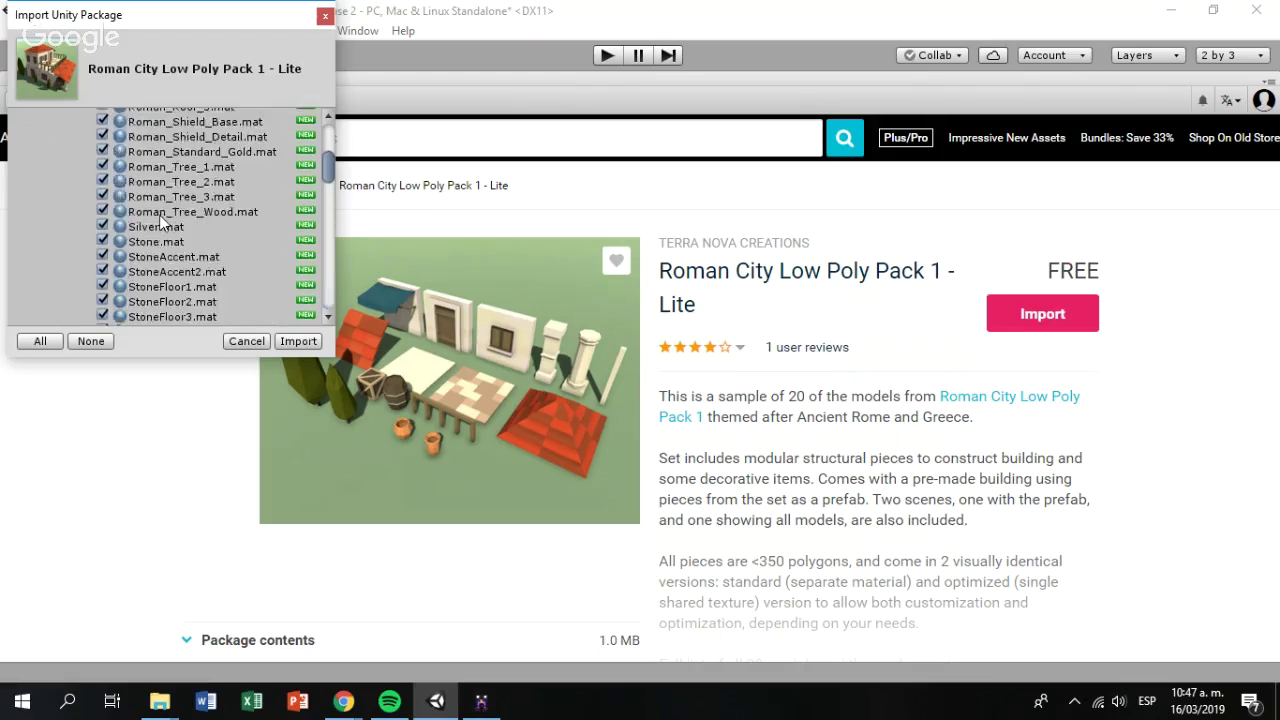
{"action": "scroll", "coordinate": [160, 218], "scroll_direction": "up", "scroll_amount": 10}
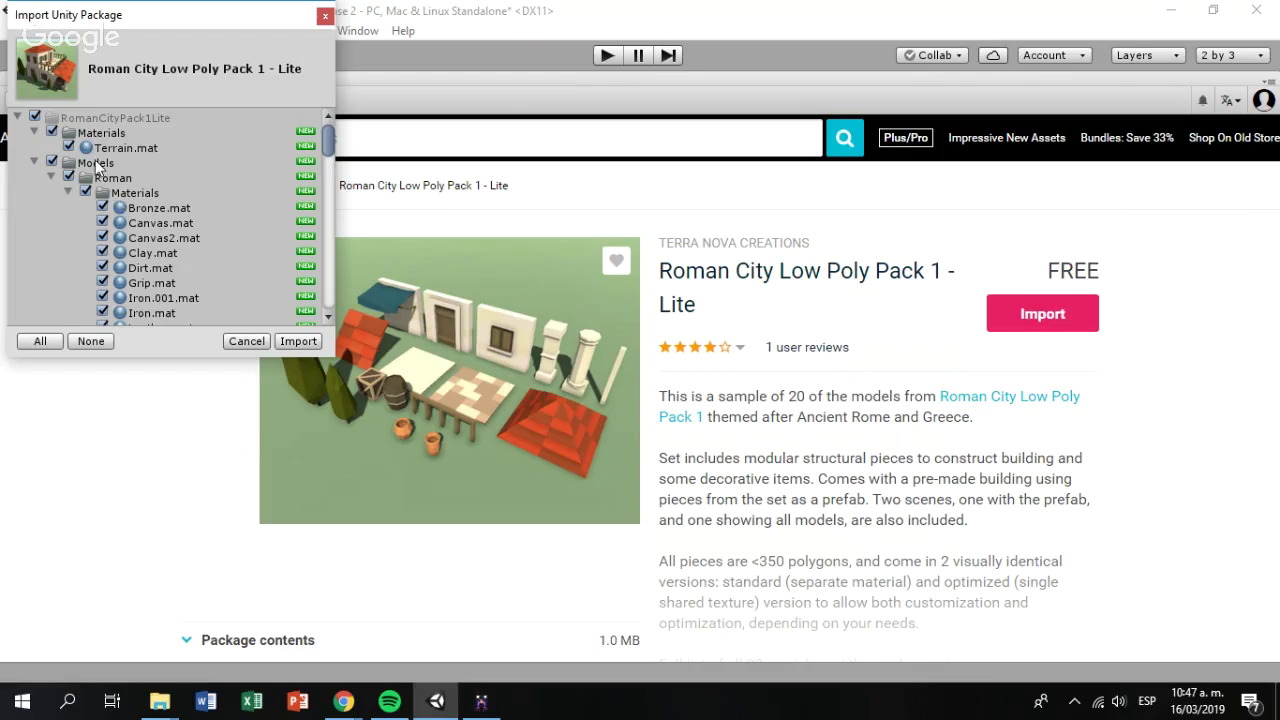
{"action": "left_click", "coordinate": [17, 118]}
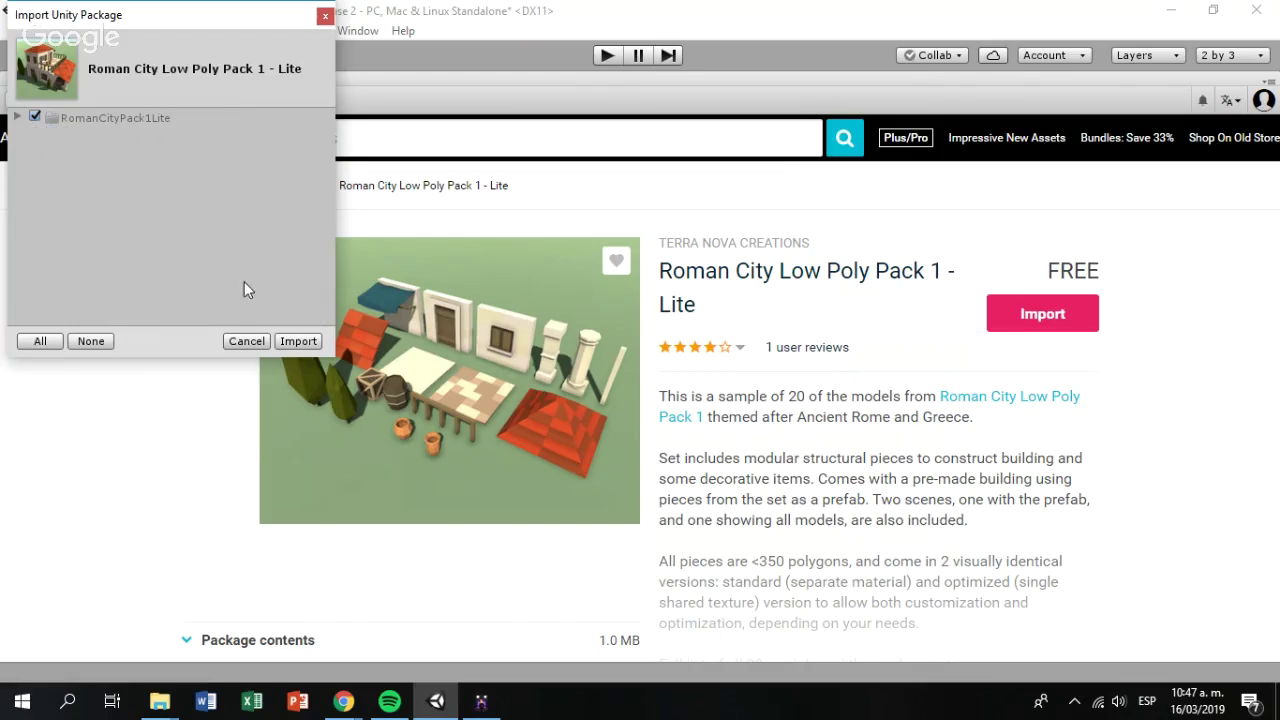
{"action": "left_click", "coordinate": [298, 341]}
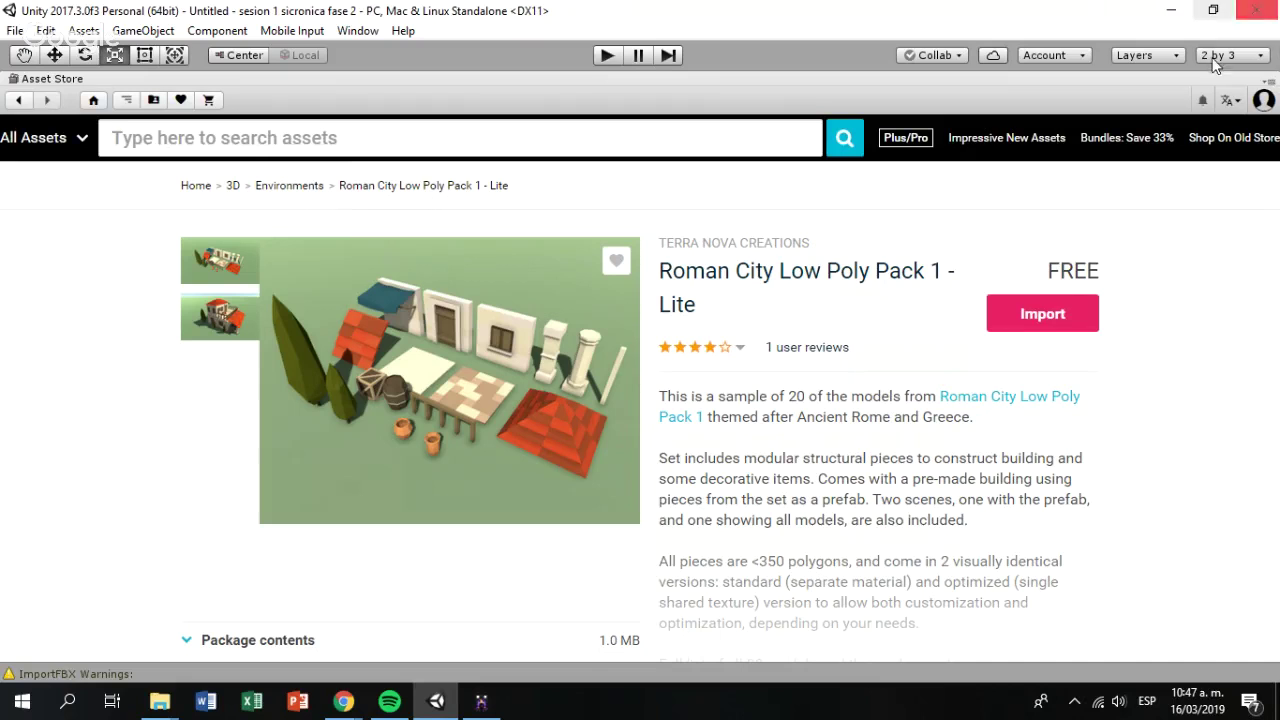
- Restore the maximized Asset Store to the normal editor layout and show the Scene view
{"action": "left_click", "coordinate": [1270, 82]}
{"action": "left_click", "coordinate": [1217, 132]}
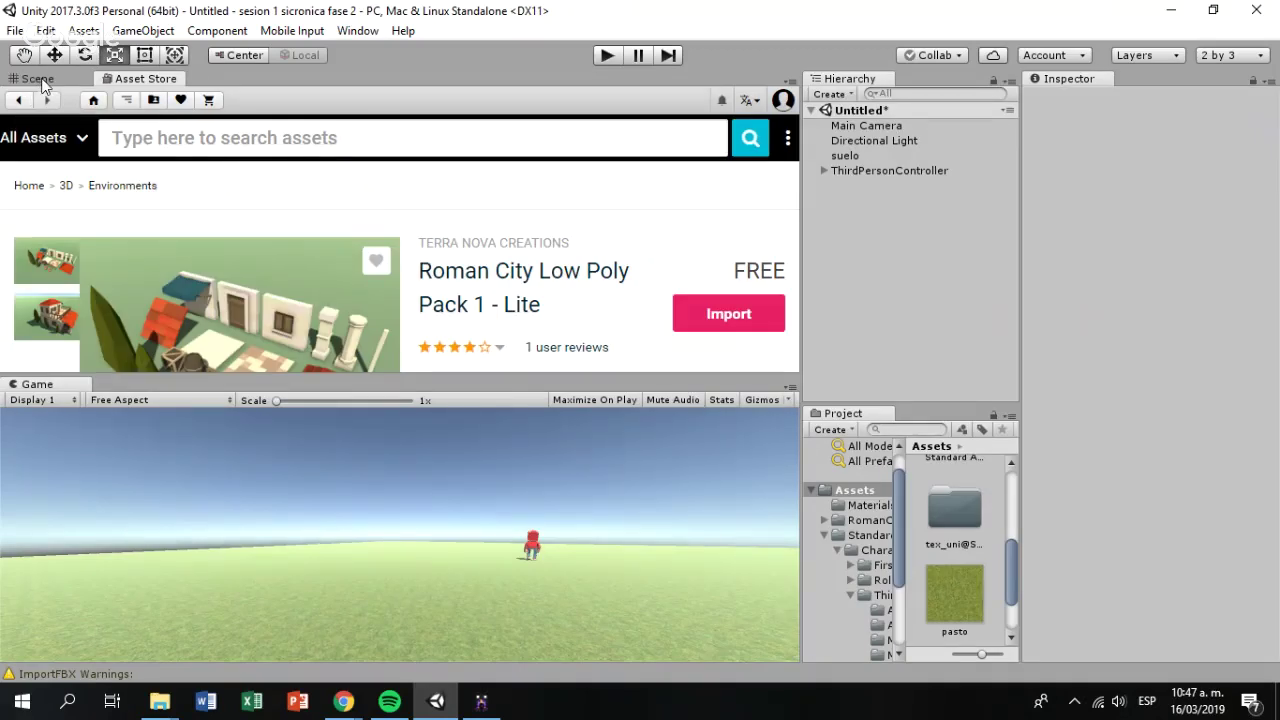
{"action": "left_click", "coordinate": [40, 79]}
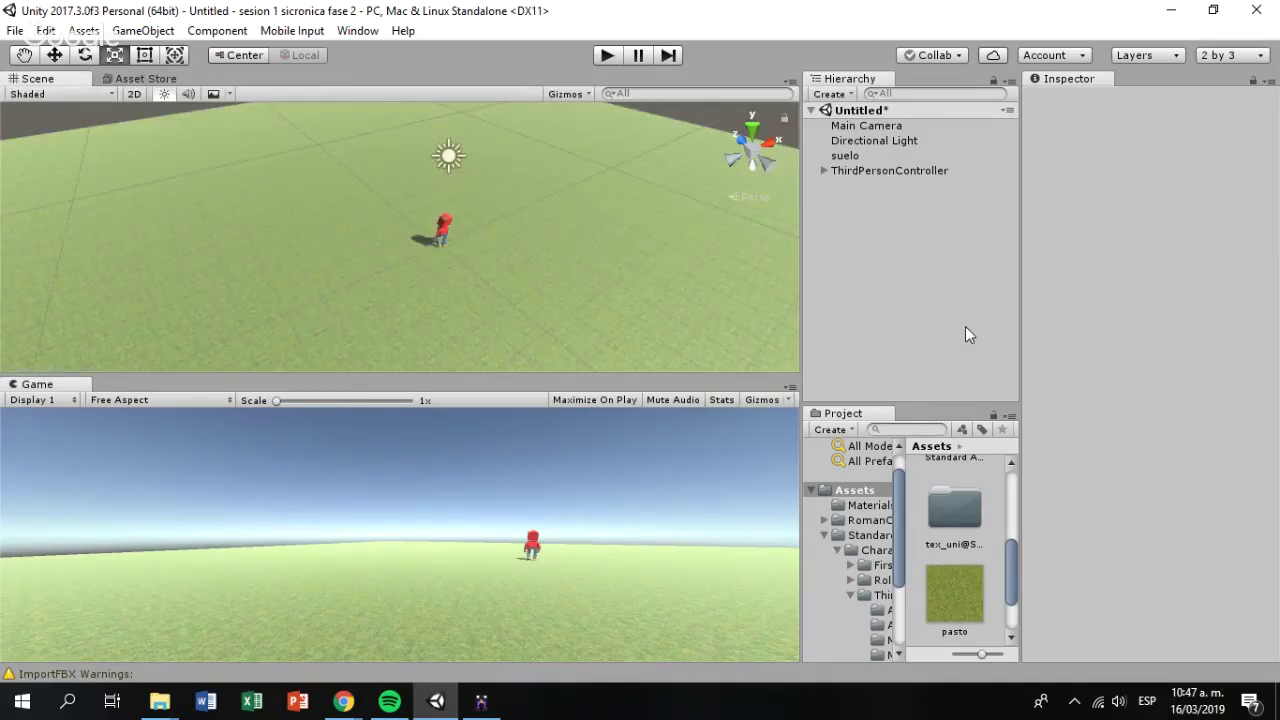
- Widen the Project panel's folder list, collapse the Standard Assets folder and select the RomanCityPack1Lite folder
{"action": "left_click_drag", "start_coordinate": [796, 472], "coordinate": [754, 472]}
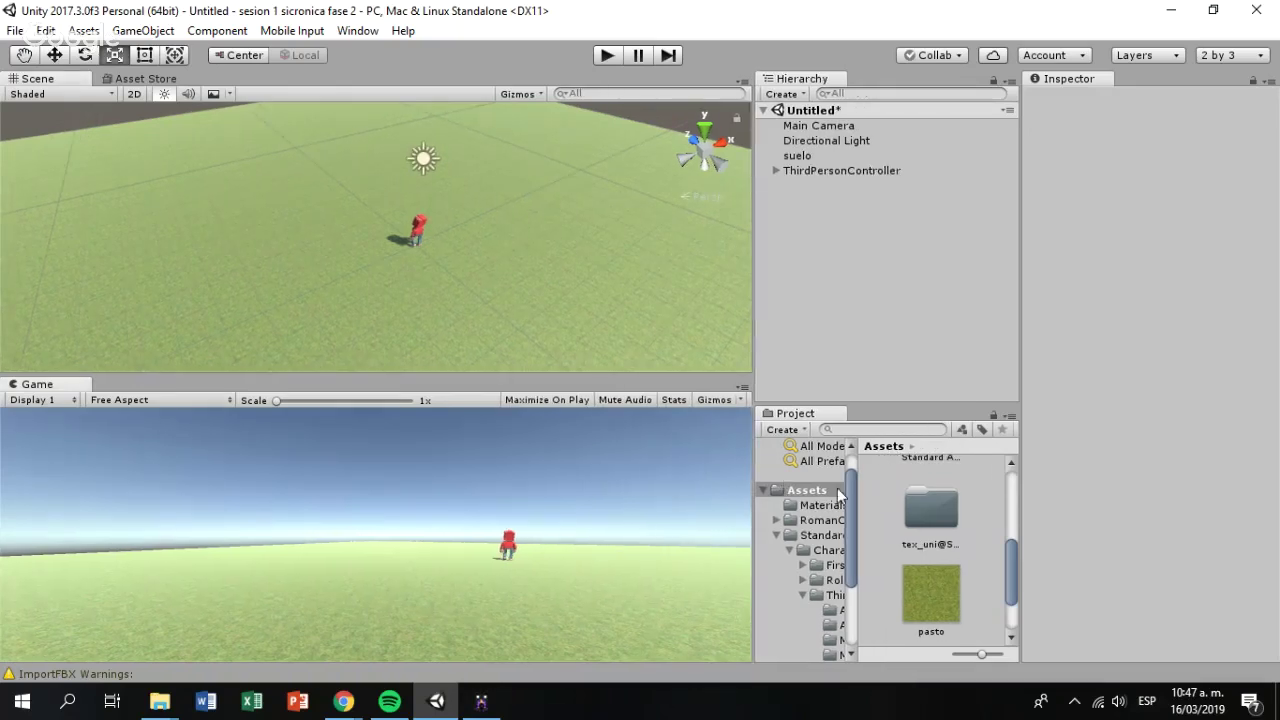
{"action": "left_click_drag", "start_coordinate": [858, 482], "coordinate": [905, 484]}
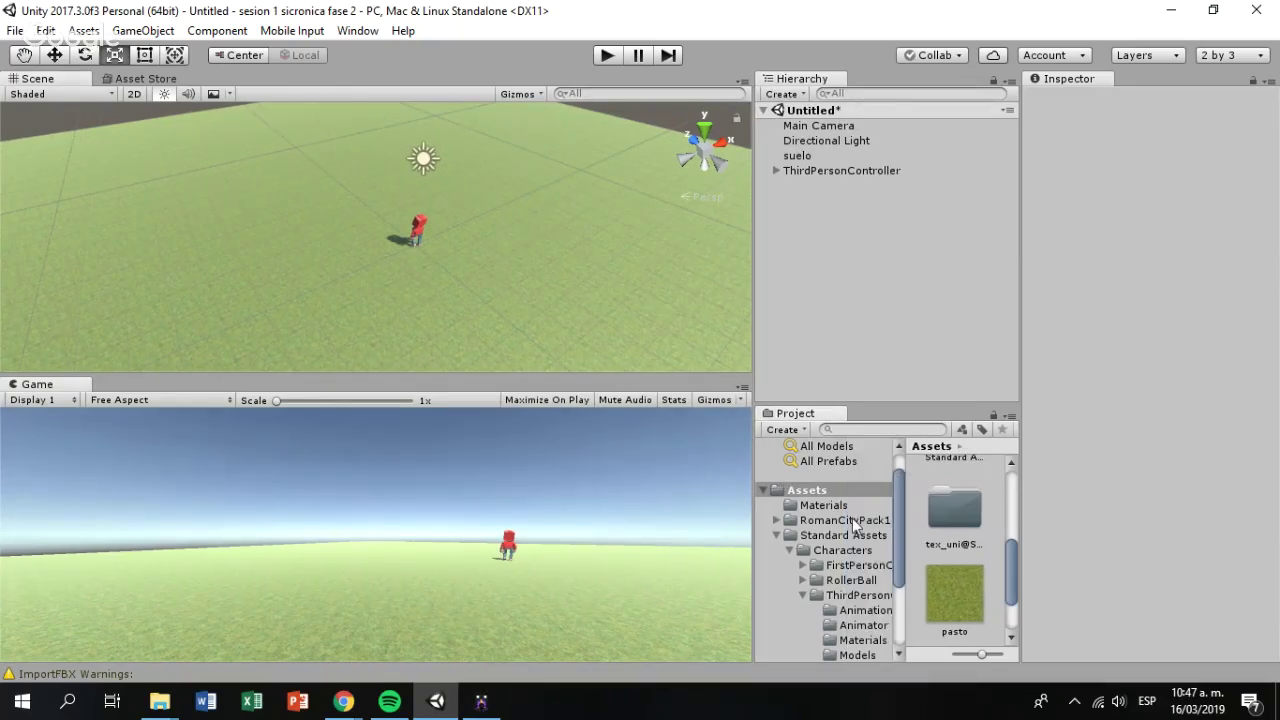
{"action": "left_click", "coordinate": [777, 535]}
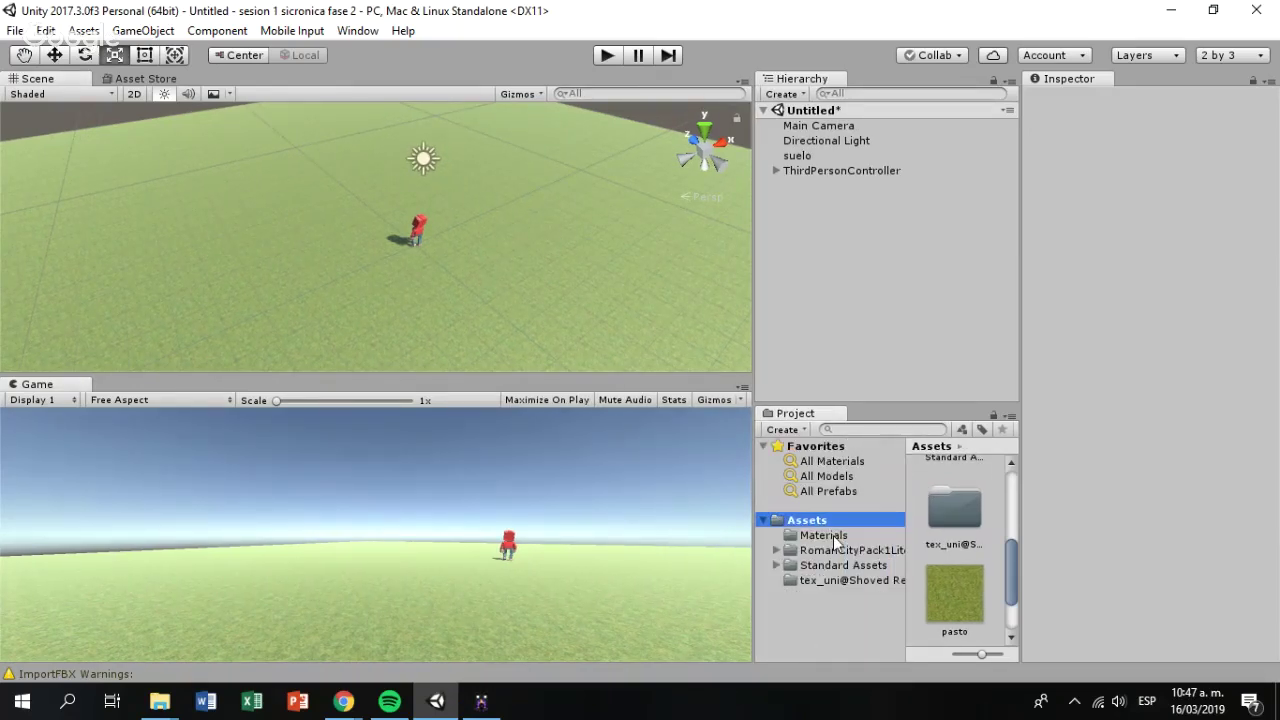
{"action": "left_click", "coordinate": [842, 550]}
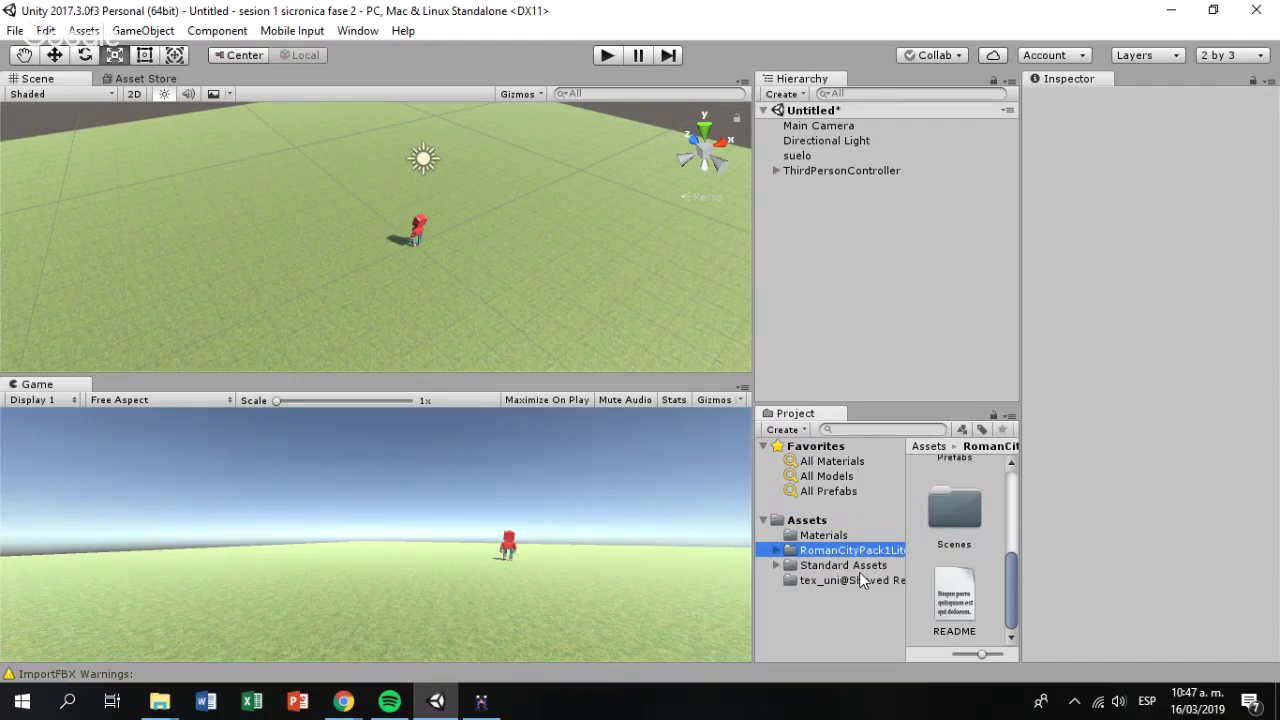
- Look through the RomanCityPack1Lite folder and check the contents of its Prefabs > Buildings subfolder
{"action": "scroll", "coordinate": [984, 533], "scroll_direction": "up", "scroll_amount": 5}
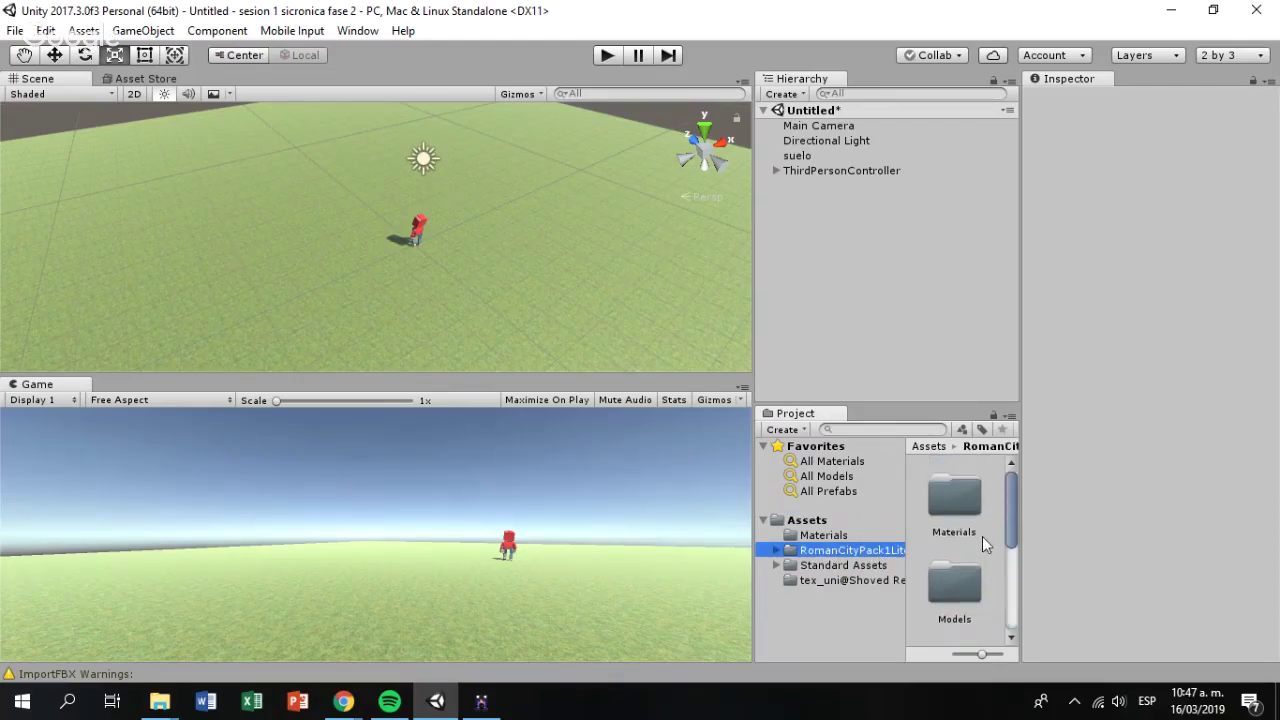
{"action": "scroll", "coordinate": [966, 515], "scroll_direction": "down", "scroll_amount": 5}
{"action": "scroll", "coordinate": [970, 520], "scroll_direction": "up", "scroll_amount": 5}
{"action": "scroll", "coordinate": [970, 520], "scroll_direction": "down", "scroll_amount": 5}
{"action": "scroll", "coordinate": [967, 522], "scroll_direction": "up", "scroll_amount": 2}
{"action": "scroll", "coordinate": [967, 527], "scroll_direction": "up", "scroll_amount": 1}
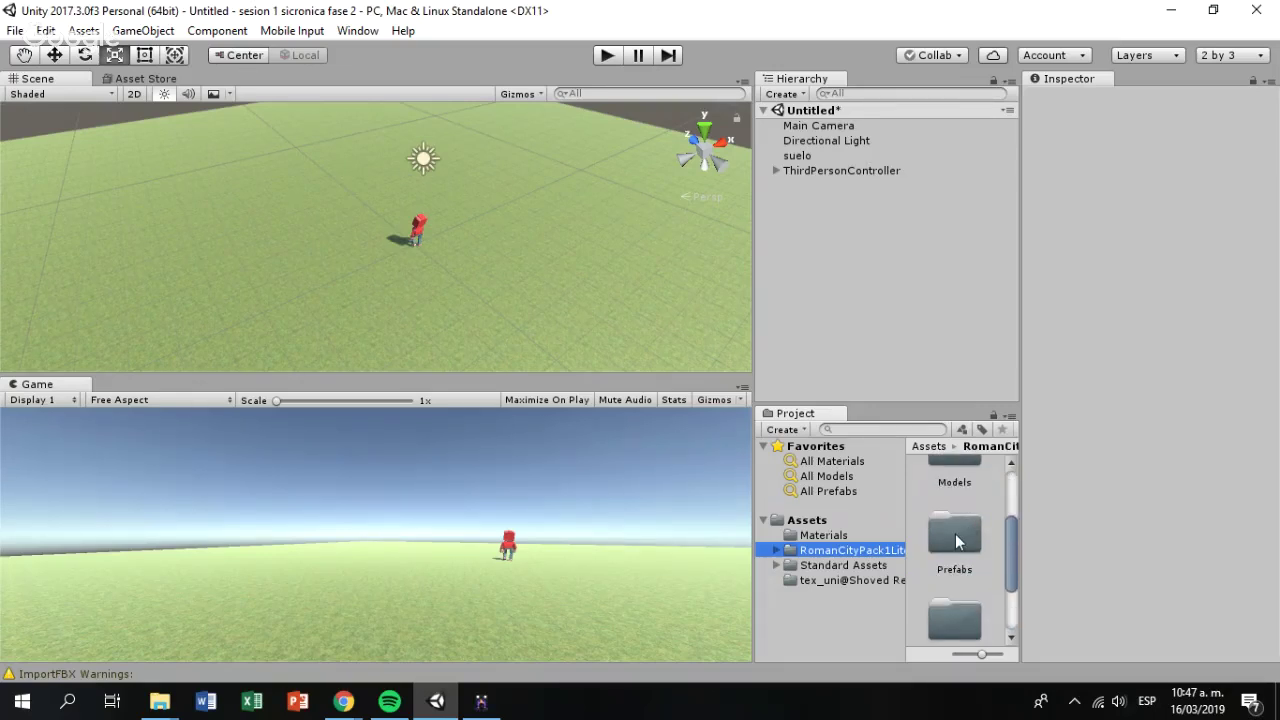
{"action": "double_click", "coordinate": [956, 538]}
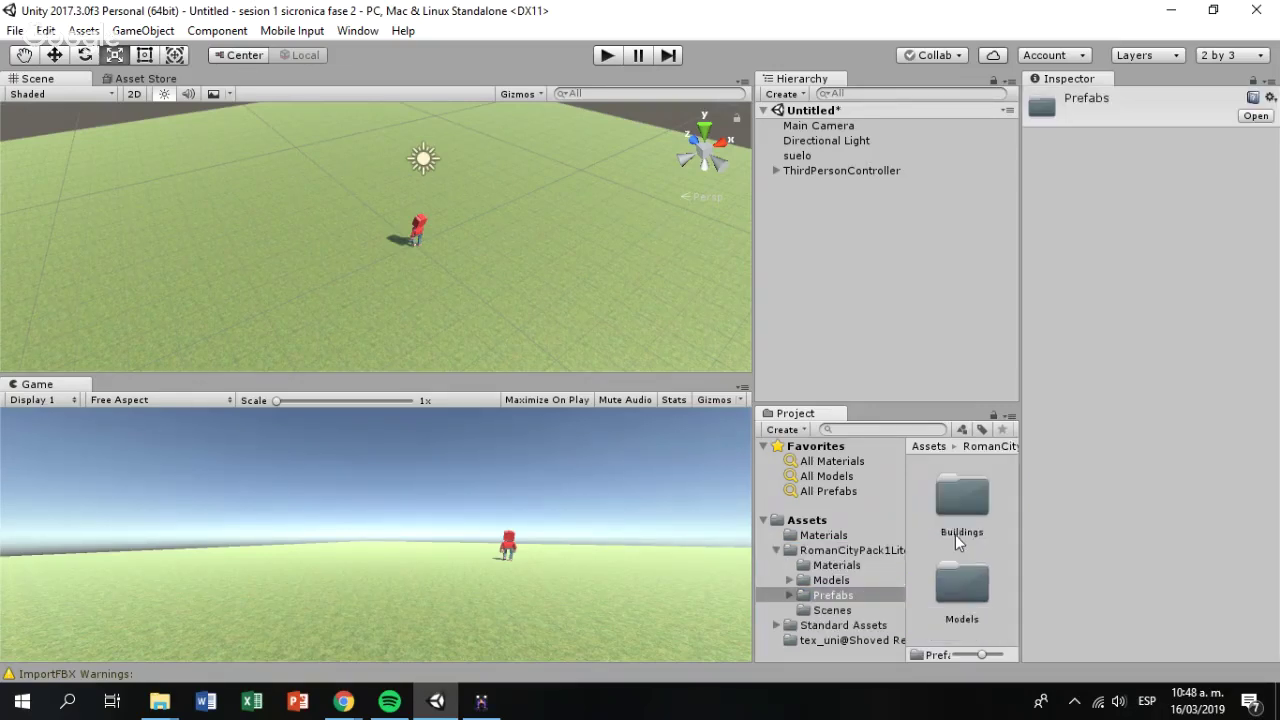
{"action": "double_click", "coordinate": [975, 501]}
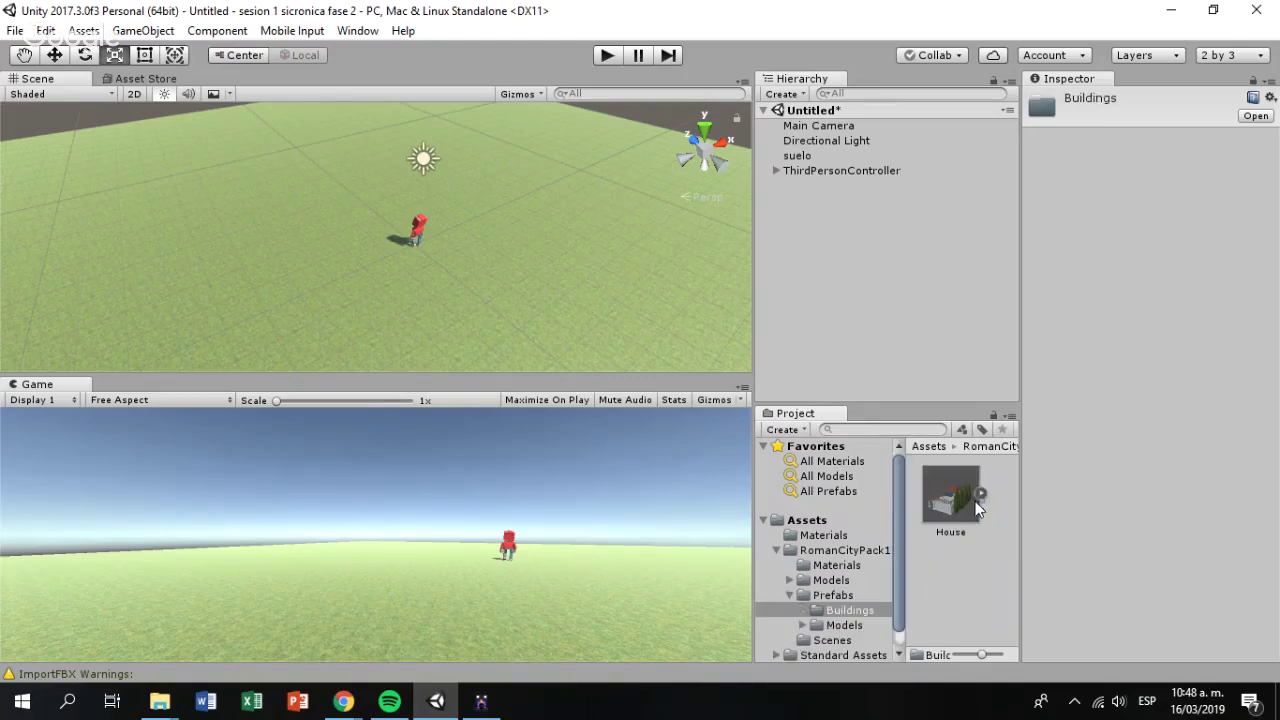
- Go back to the Roman city pack and examine the prefabs in Prefabs > Models > Optimized
{"action": "left_click", "coordinate": [930, 447]}
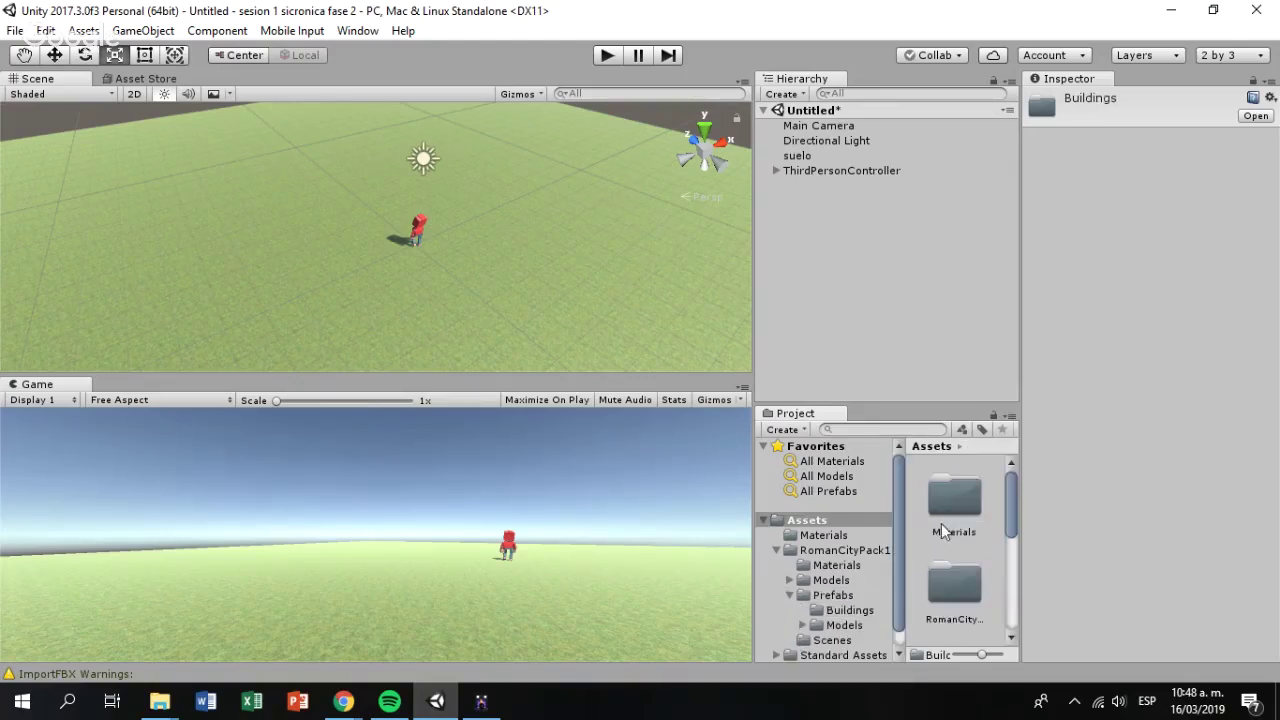
{"action": "double_click", "coordinate": [950, 585]}
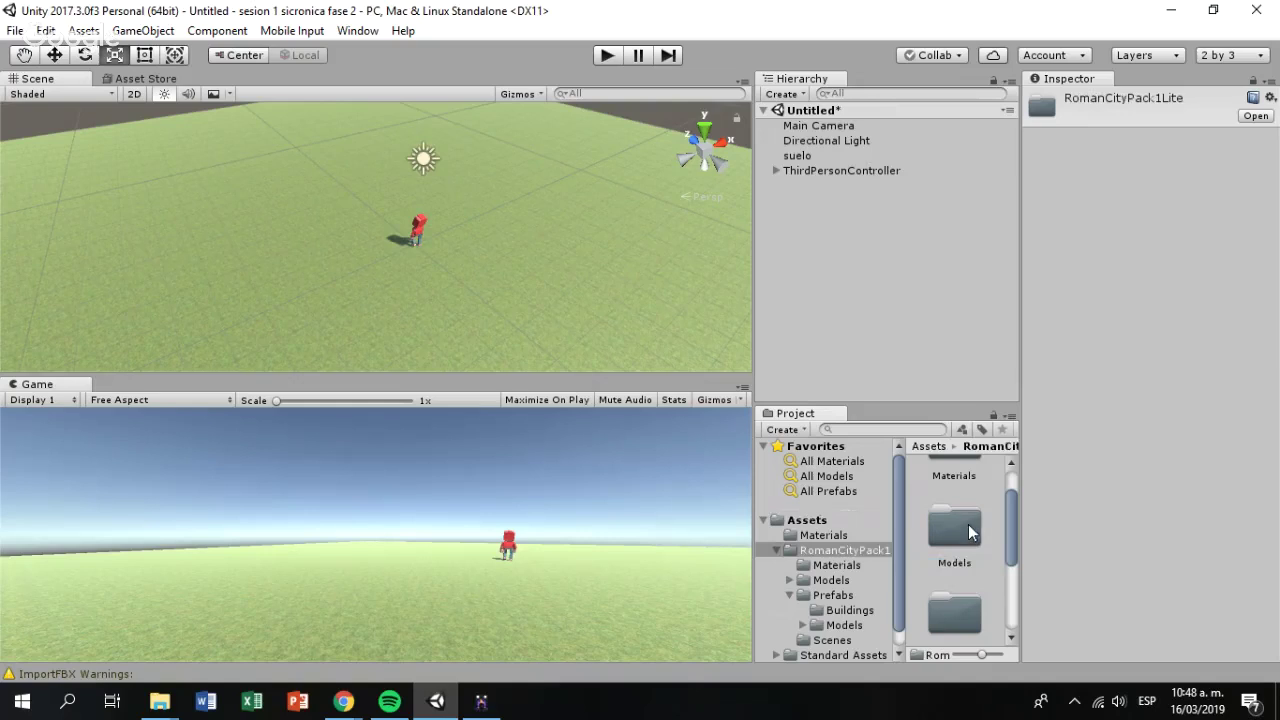
{"action": "scroll", "coordinate": [953, 567], "scroll_direction": "down", "scroll_amount": 2}
{"action": "left_click", "coordinate": [962, 585]}
{"action": "double_click", "coordinate": [950, 527]}
{"action": "left_click", "coordinate": [948, 595]}
{"action": "double_click", "coordinate": [950, 592]}
{"action": "double_click", "coordinate": [974, 502]}
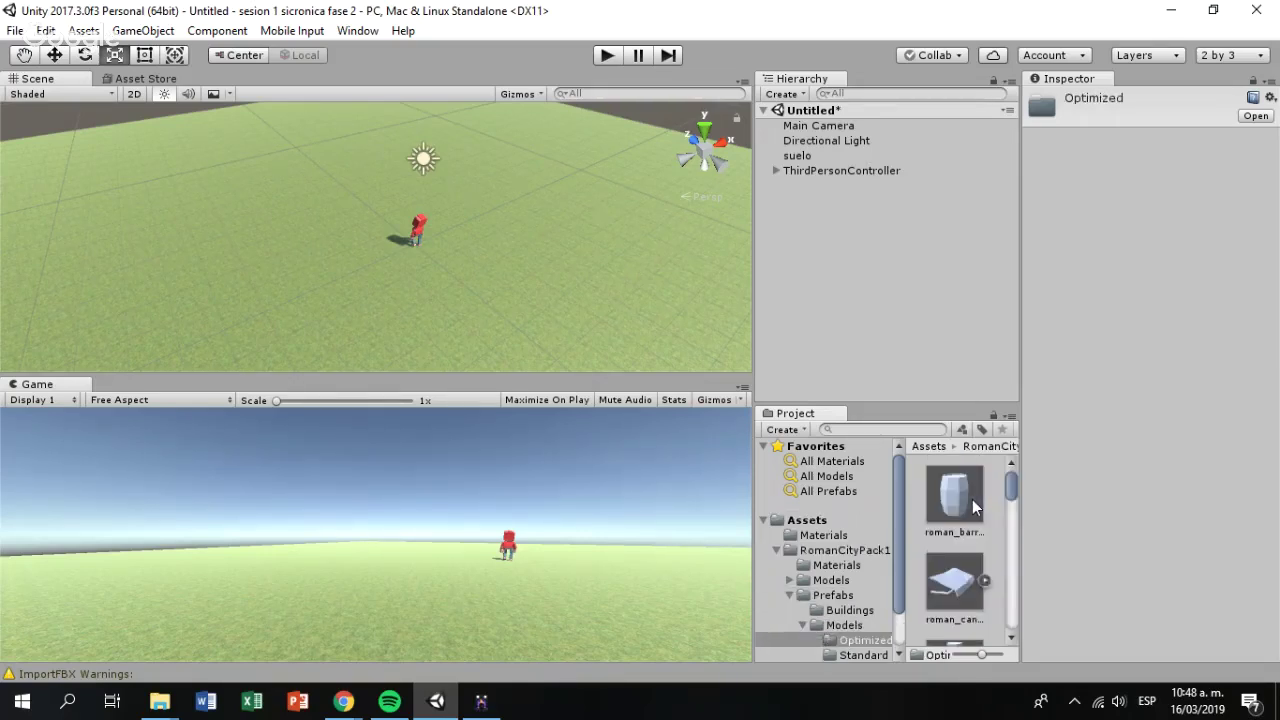
{"action": "scroll", "coordinate": [976, 510], "scroll_direction": "down", "scroll_amount": 2}
{"action": "scroll", "coordinate": [977, 512], "scroll_direction": "down", "scroll_amount": 5}
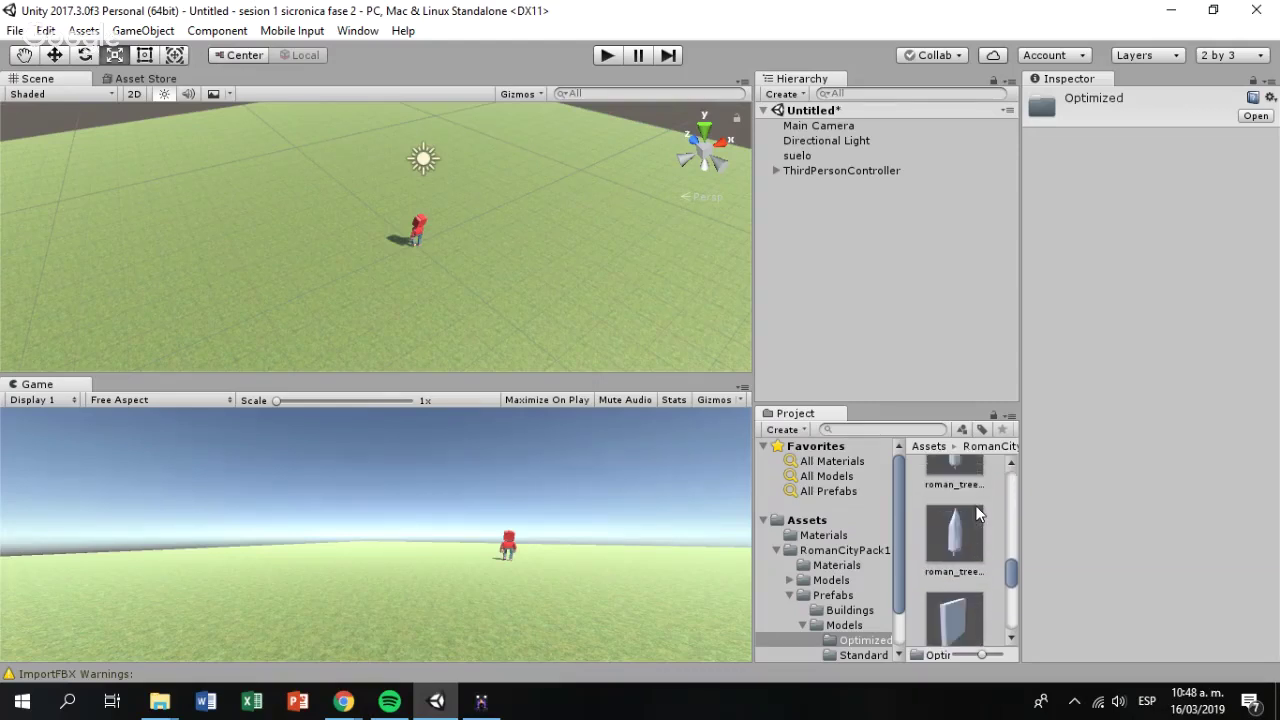
{"action": "scroll", "coordinate": [975, 512], "scroll_direction": "up", "scroll_amount": 4}
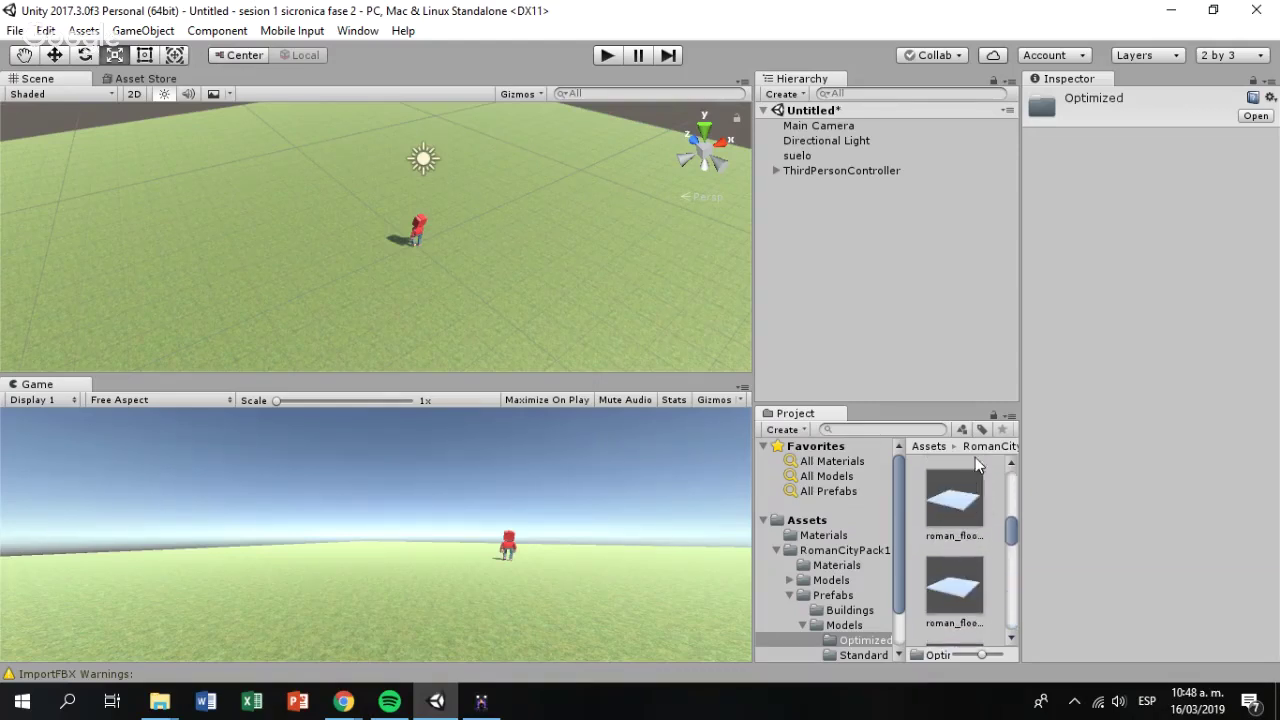
- Widen the Project panel and examine the textured prefabs in Prefabs > Models > Standard
{"action": "left_click", "coordinate": [758, 350]}
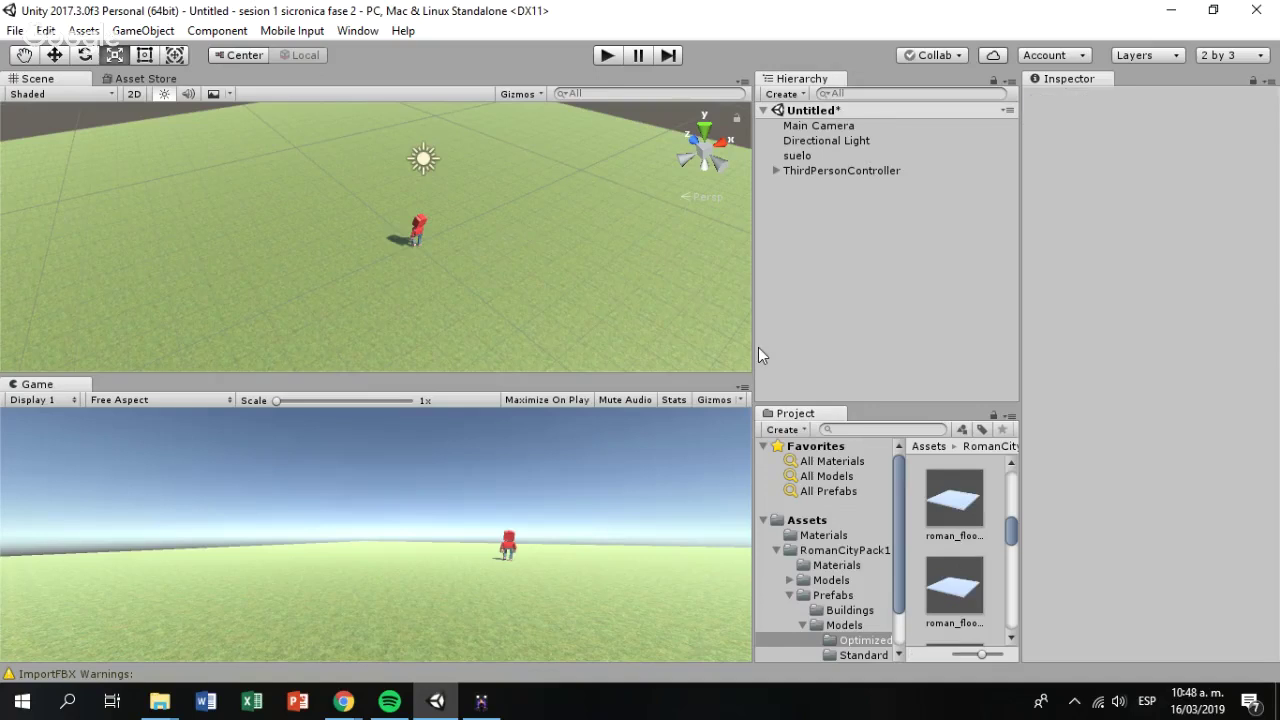
{"action": "left_click_drag", "start_coordinate": [754, 346], "coordinate": [614, 346]}
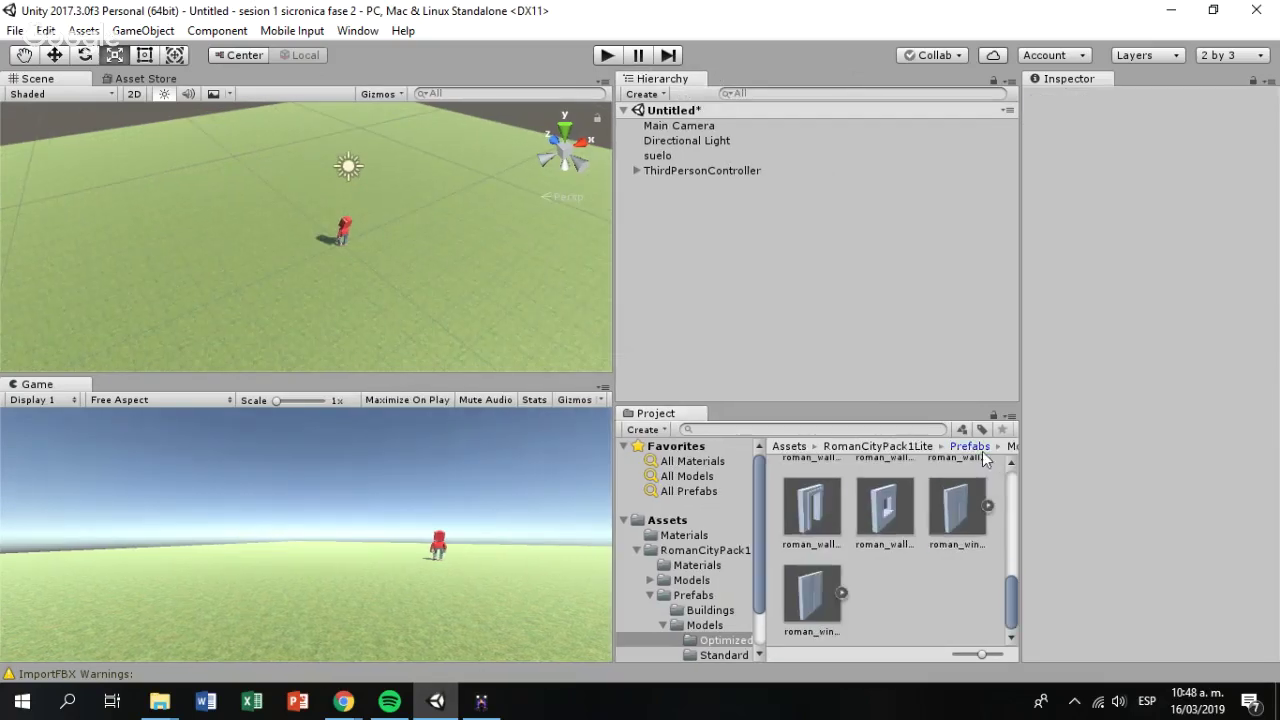
{"action": "left_click", "coordinate": [968, 446]}
{"action": "double_click", "coordinate": [880, 500]}
{"action": "double_click", "coordinate": [876, 501]}
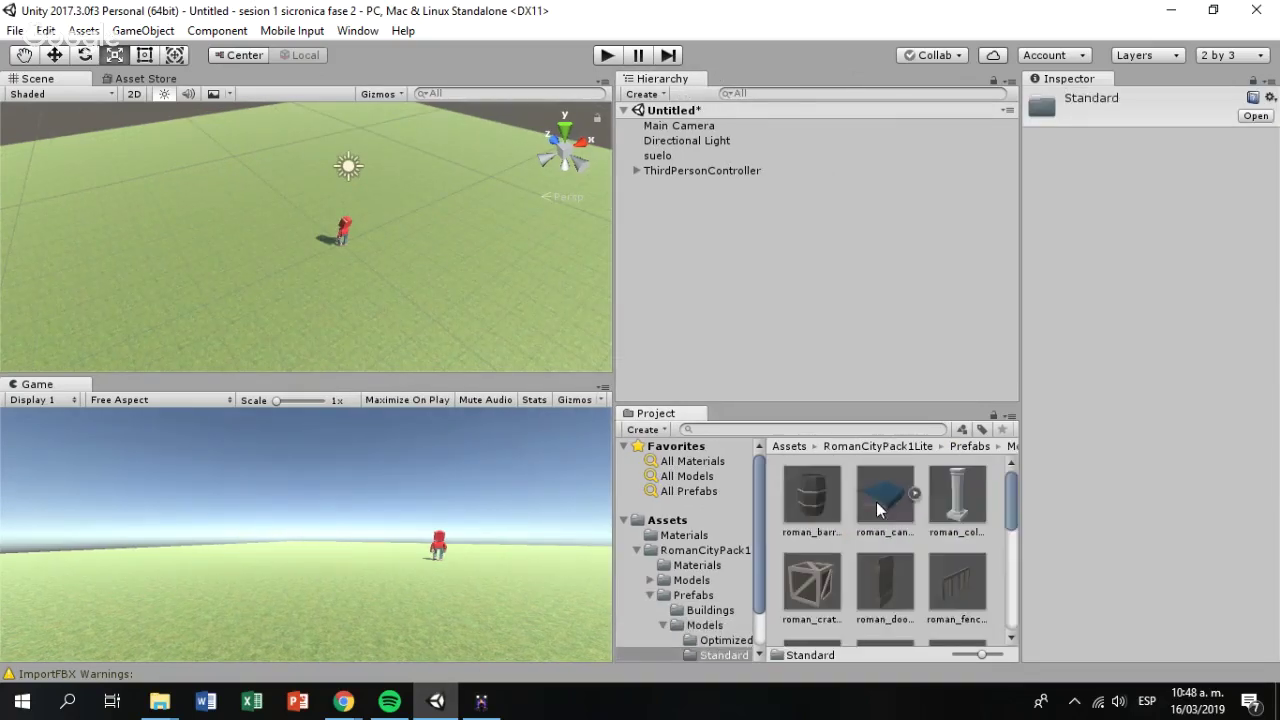
{"action": "scroll", "coordinate": [896, 509], "scroll_direction": "down", "scroll_amount": 3}
{"action": "scroll", "coordinate": [896, 512], "scroll_direction": "up", "scroll_amount": 3}
- Add the House prefab from Prefabs > Buildings to the scene hierarchy
{"action": "left_click", "coordinate": [948, 447]}
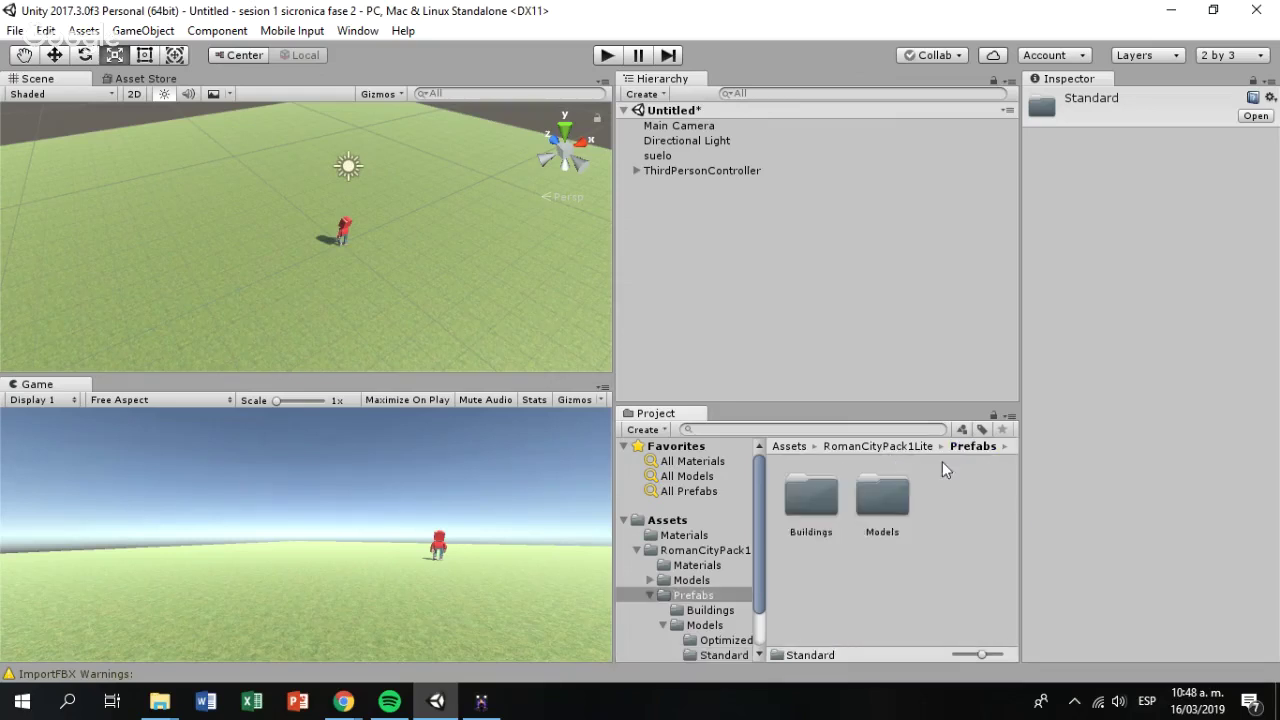
{"action": "double_click", "coordinate": [824, 510]}
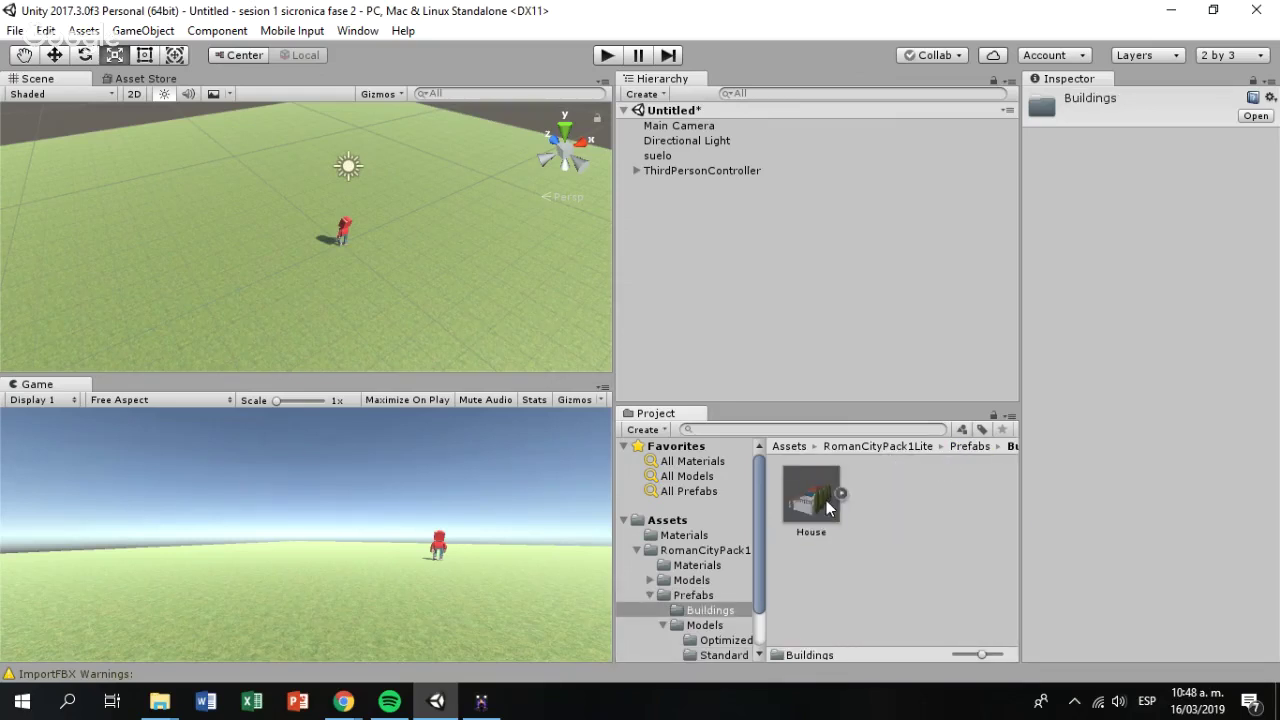
{"action": "left_click_drag", "start_coordinate": [819, 504], "coordinate": [681, 285]}
- Locate the character inside the house and move the House along the X axis until it stands clear of the character
{"action": "left_click_drag", "start_coordinate": [662, 186], "coordinate": [660, 176]}
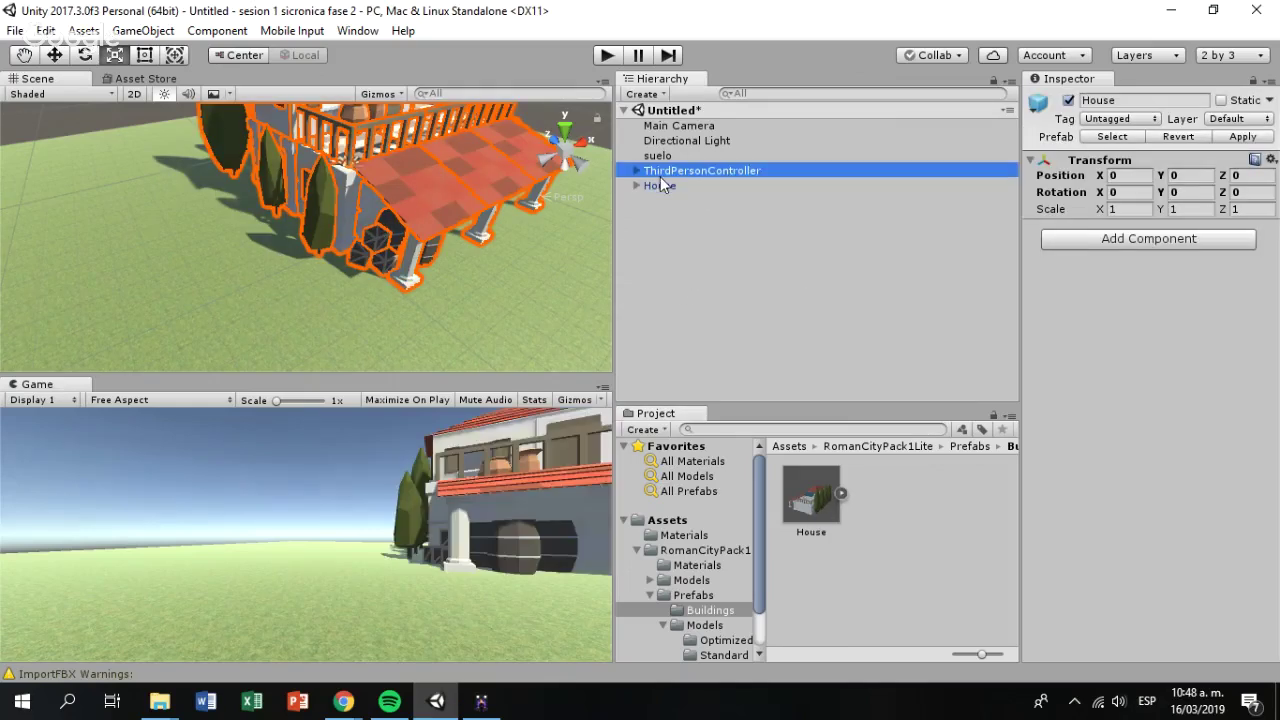
{"action": "double_click", "coordinate": [660, 176]}
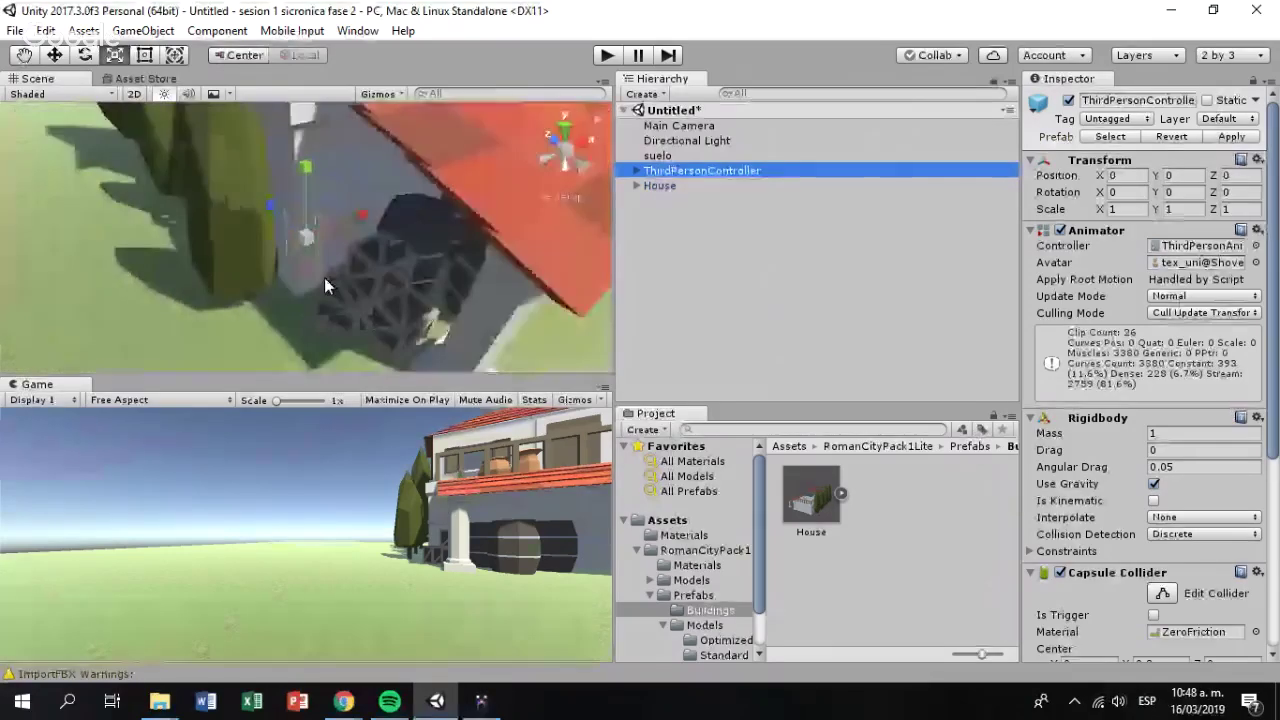
{"action": "scroll", "coordinate": [324, 277], "scroll_direction": "down", "scroll_amount": 3}
{"action": "double_click", "coordinate": [697, 185]}
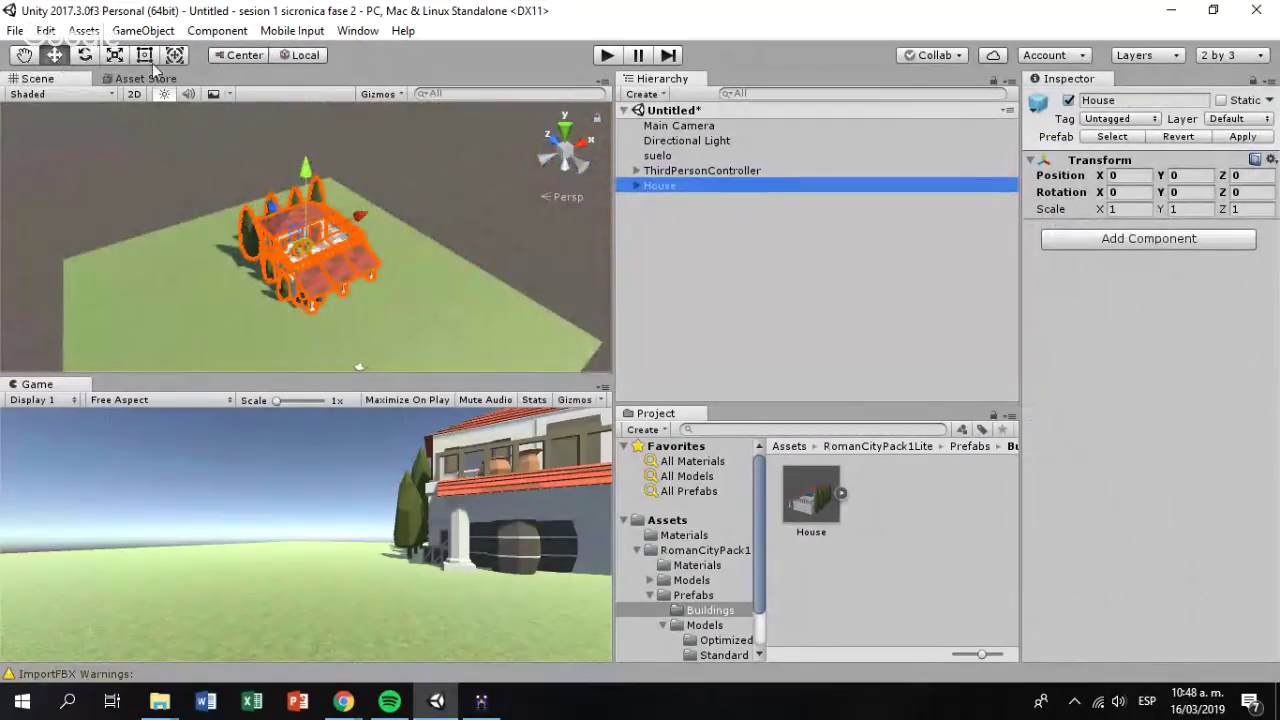
{"action": "left_click_drag", "start_coordinate": [363, 236], "coordinate": [466, 210]}
{"action": "left_click", "coordinate": [466, 208]}
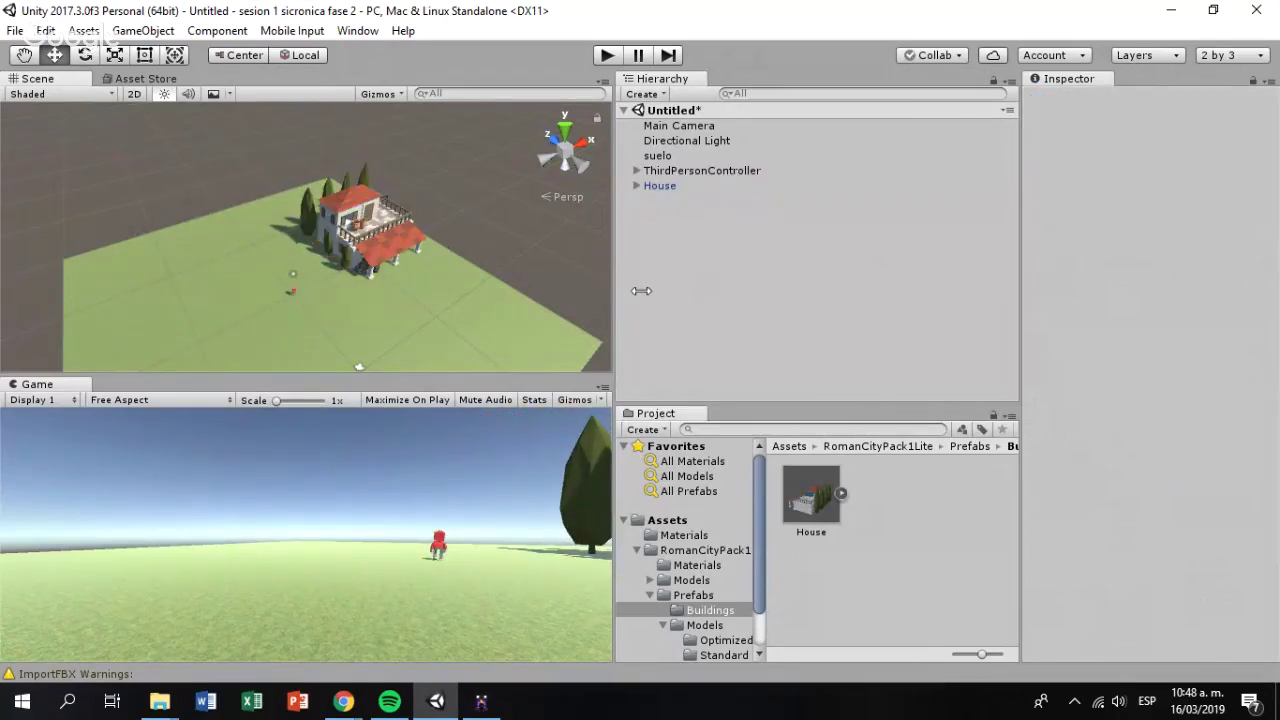
- Enlarge the Scene and Game views by narrowing the Hierarchy and Project panels, and start Play mode
{"action": "left_click_drag", "start_coordinate": [641, 290], "coordinate": [802, 290]}
{"action": "left_click", "coordinate": [608, 55]}
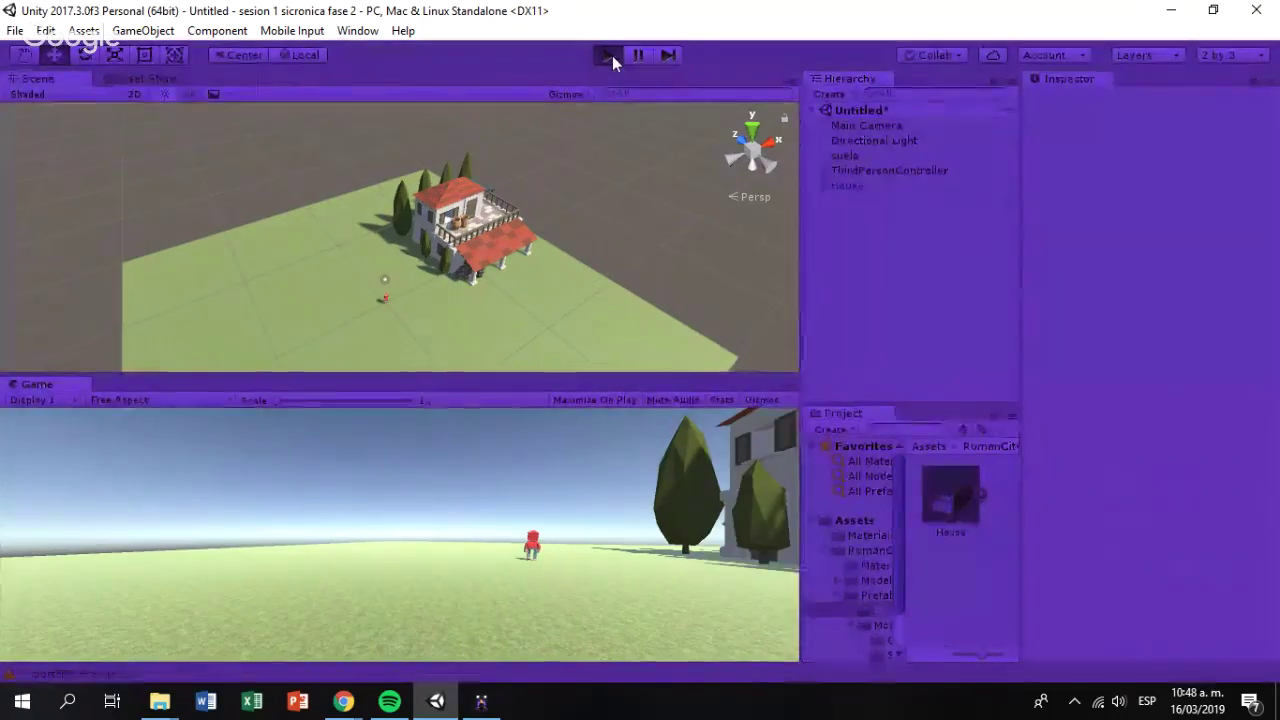
- Frame the running character together with the house in the Scene view from near ground level
{"action": "middle_click_drag", "start_coordinate": [419, 309], "coordinate": [378, 148]}
{"action": "scroll", "coordinate": [303, 241], "scroll_direction": "up", "scroll_amount": 4}
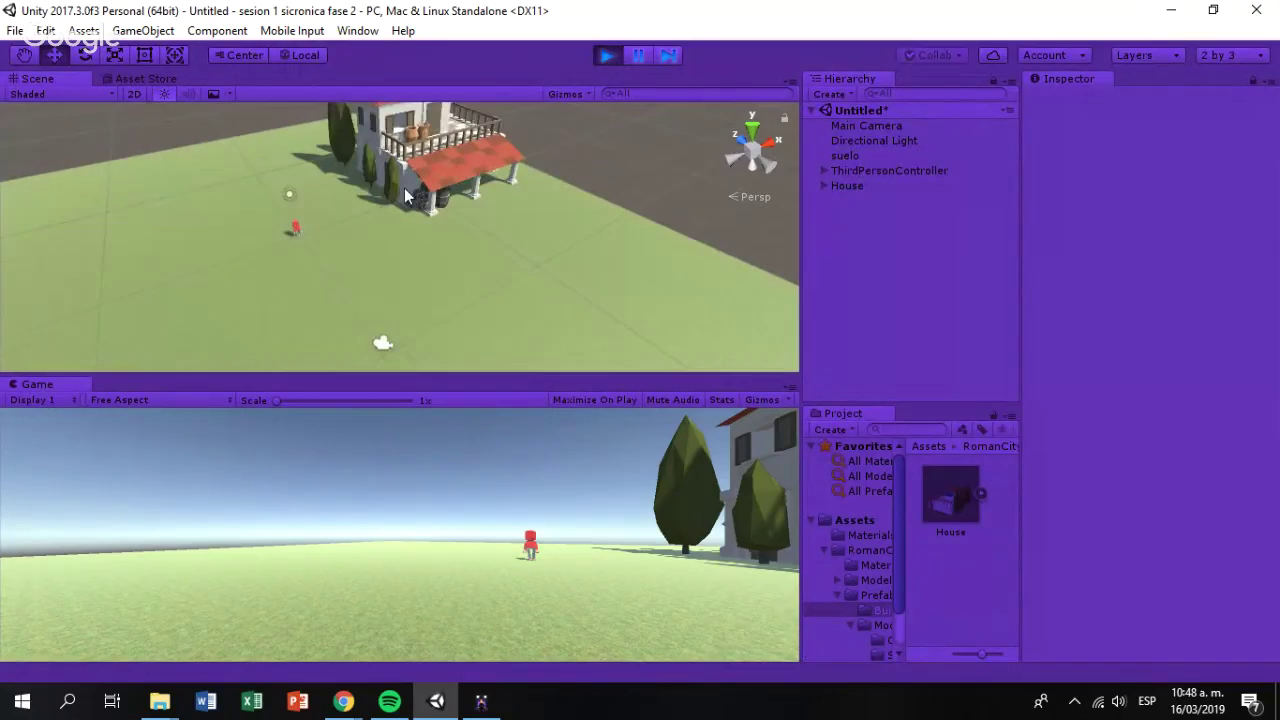
{"action": "left_click", "coordinate": [295, 241]}
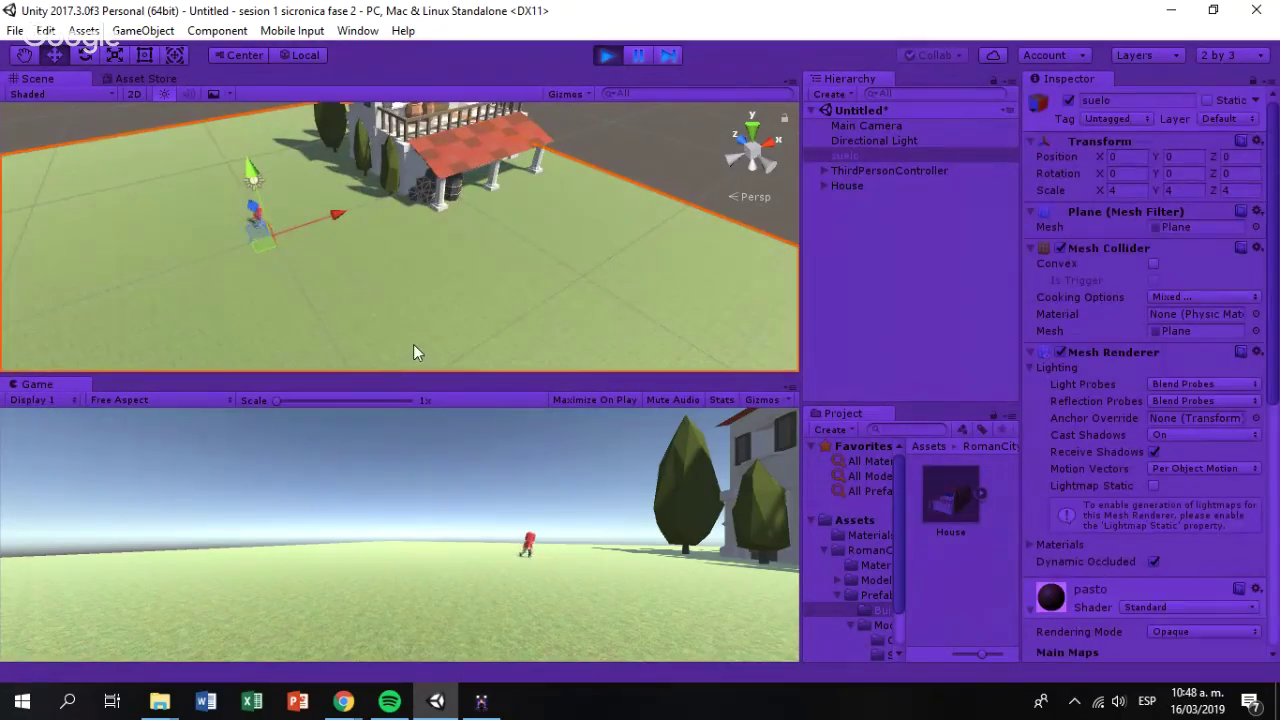
{"action": "scroll", "coordinate": [342, 175], "scroll_direction": "up", "scroll_amount": 2}
{"action": "left_click", "coordinate": [160, 290]}
{"action": "middle_click_drag", "start_coordinate": [160, 290], "coordinate": [294, 263]}
{"action": "left_click_drag", "start_coordinate": [294, 263], "coordinate": [466, 222], "text": "alt"}
- Test the character's movement by running it around the ground and up to the house, and exit Play mode
{"action": "key", "text": "a"}
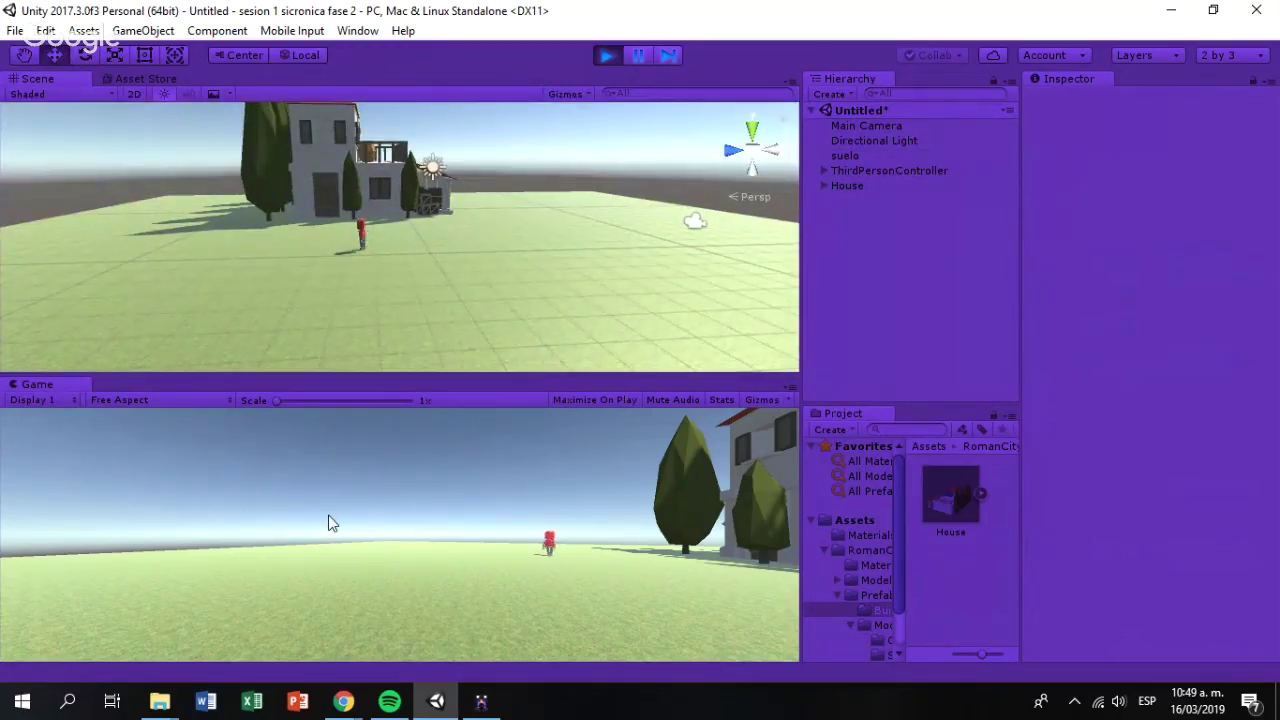
{"action": "key", "text": "s"}
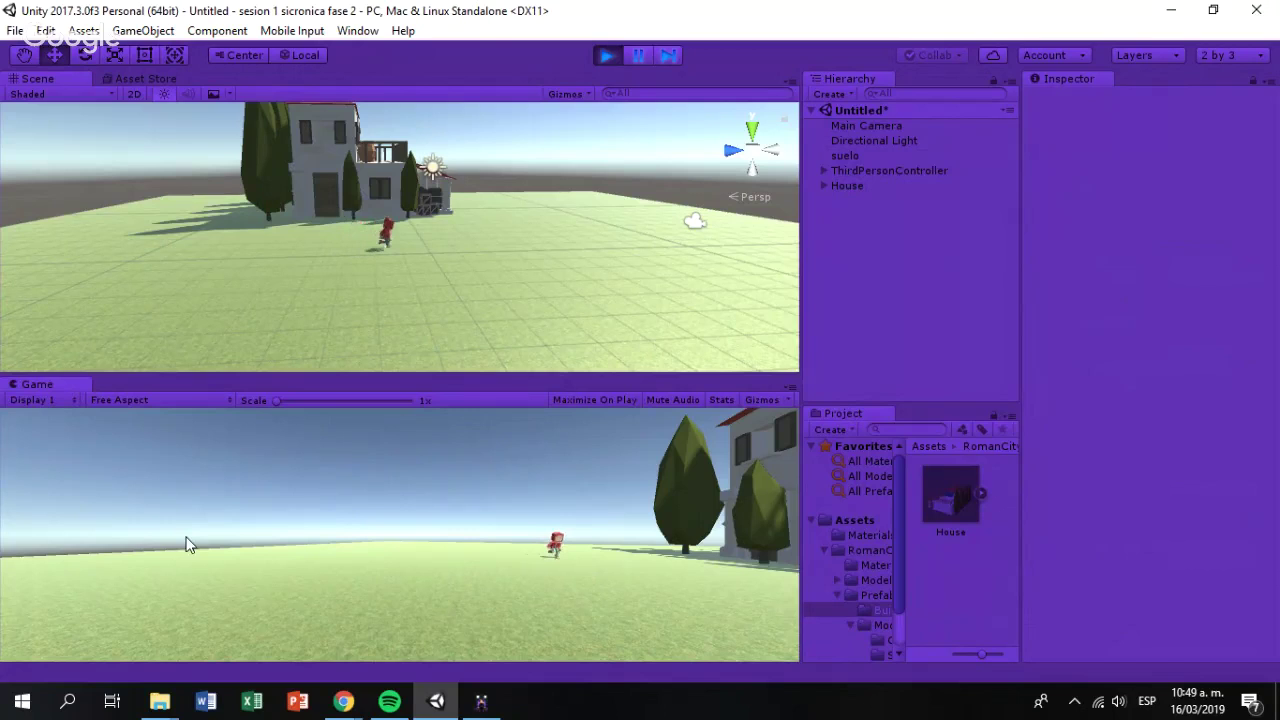
{"action": "key", "text": "d"}
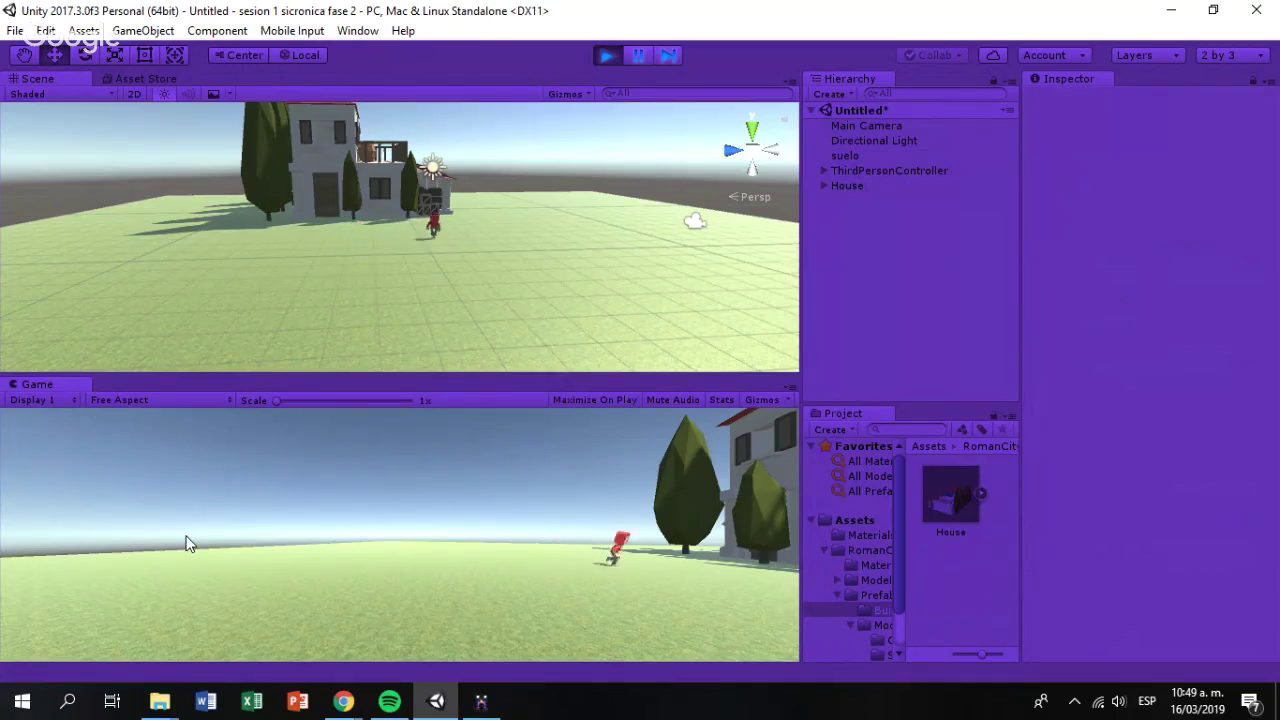
{"action": "key", "text": "w"}
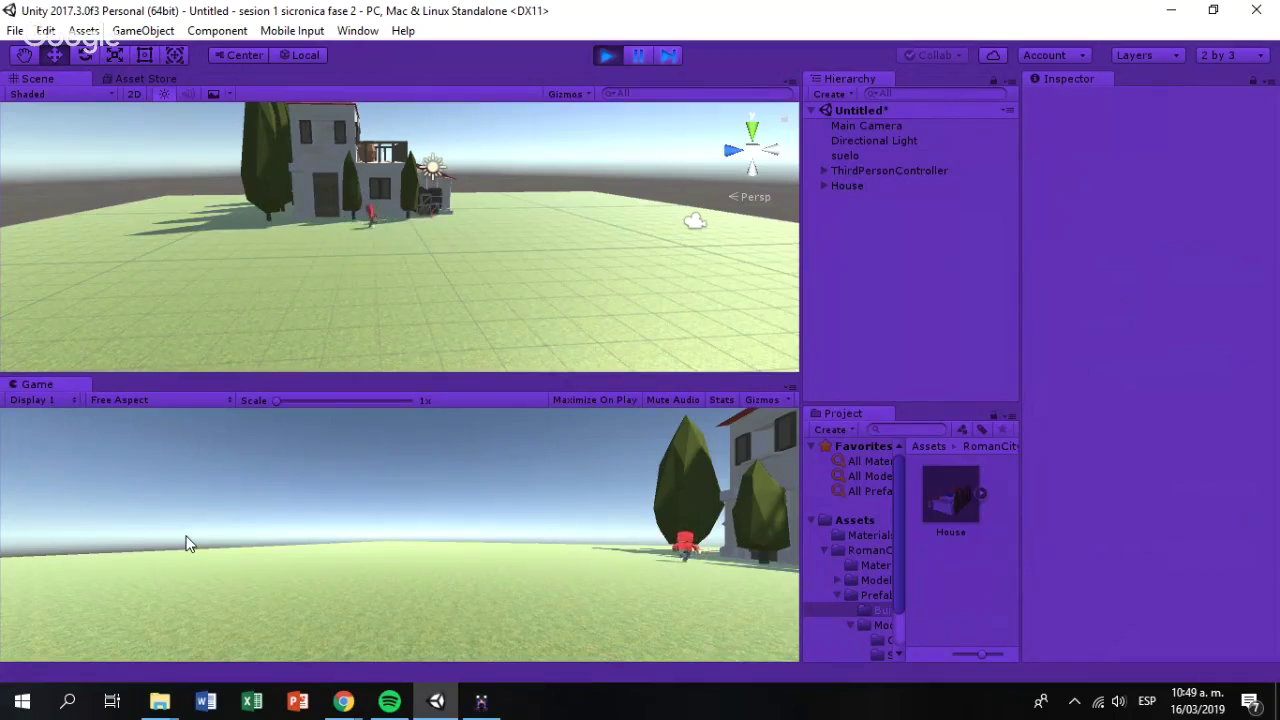
{"action": "key", "text": "d"}
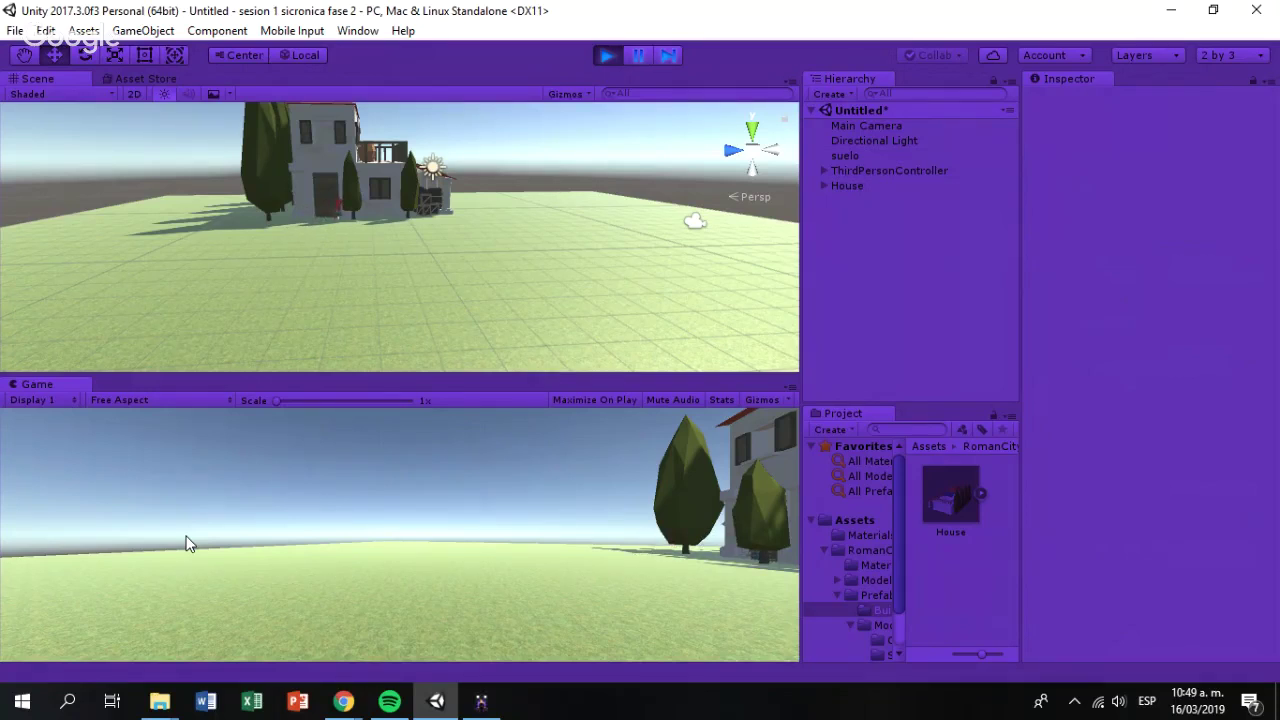
{"action": "key", "text": "a"}
{"action": "key", "text": "d"}
{"action": "key", "text": "a"}
{"action": "key", "text": "a"}
{"action": "left_click", "coordinate": [614, 53]}
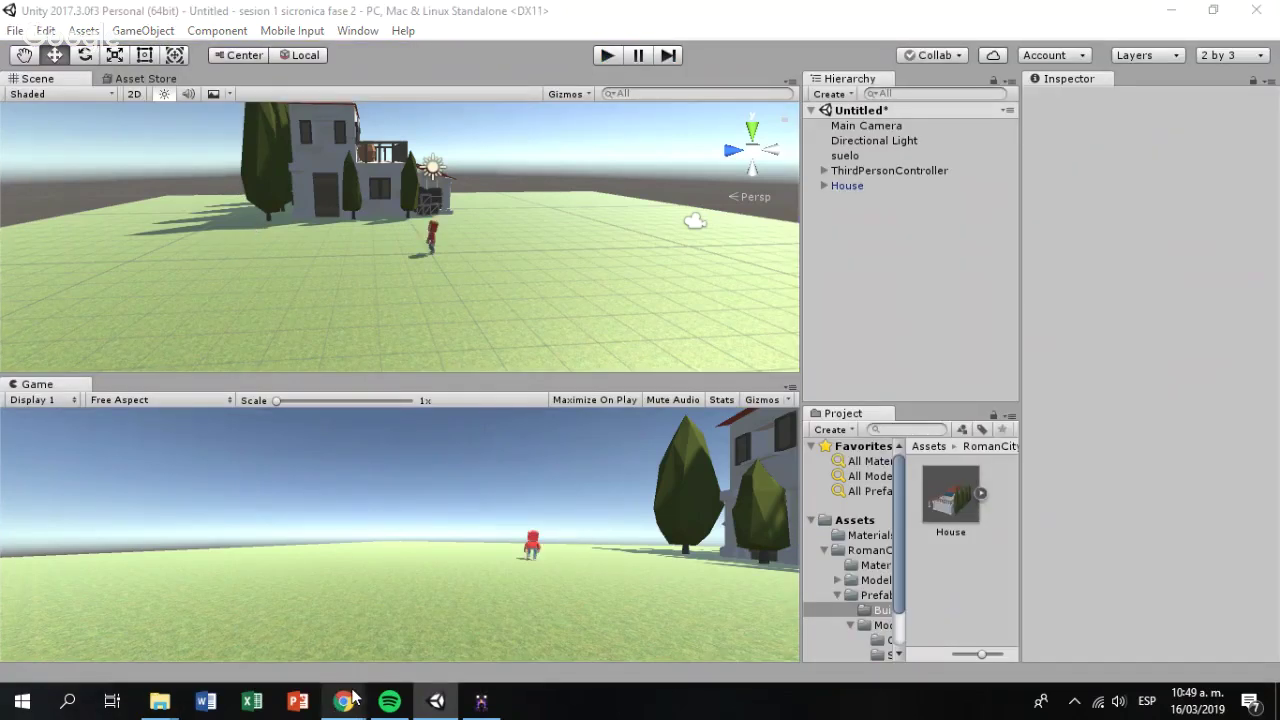
- Switch to the YouTube live stream in Chrome, check the latest chat messages, and return to Unity
{"action": "mouse_move", "coordinate": [345, 700]}
{"action": "left_click", "coordinate": [500, 630]}
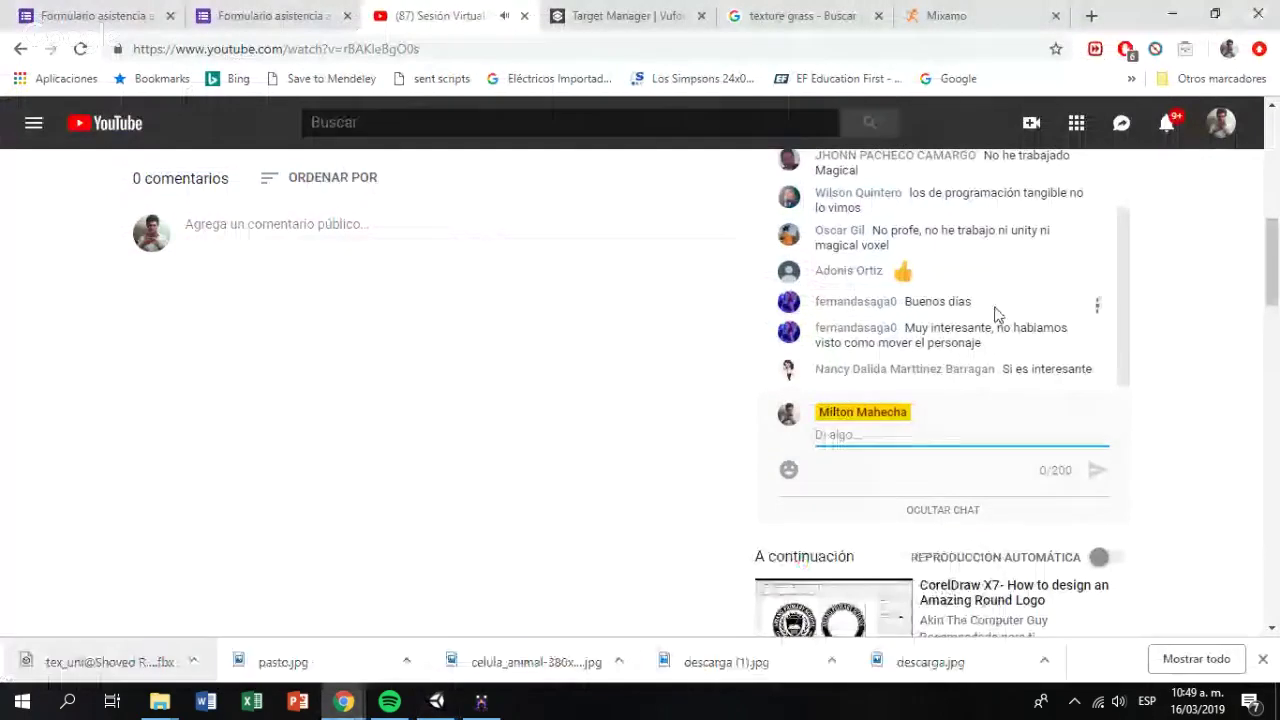
{"action": "scroll", "coordinate": [993, 322], "scroll_direction": "up", "scroll_amount": 3}
{"action": "scroll", "coordinate": [991, 326], "scroll_direction": "down", "scroll_amount": 3}
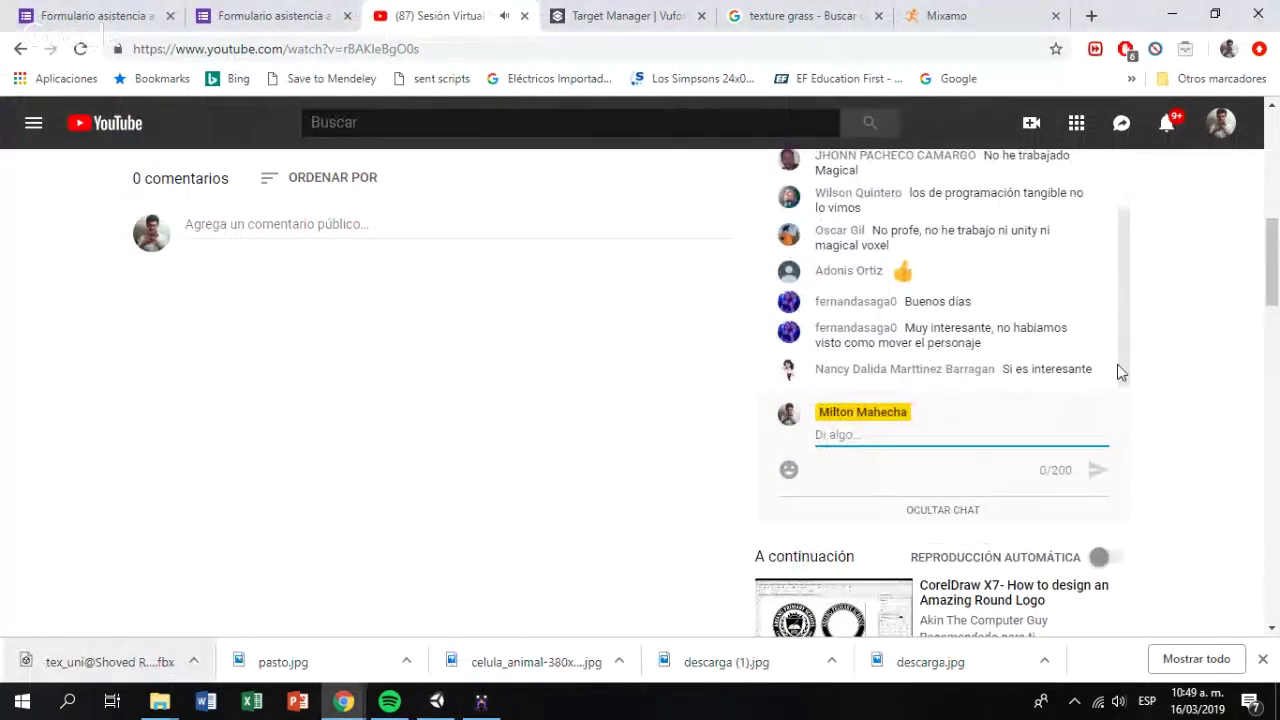
{"action": "mouse_move", "coordinate": [1111, 372]}
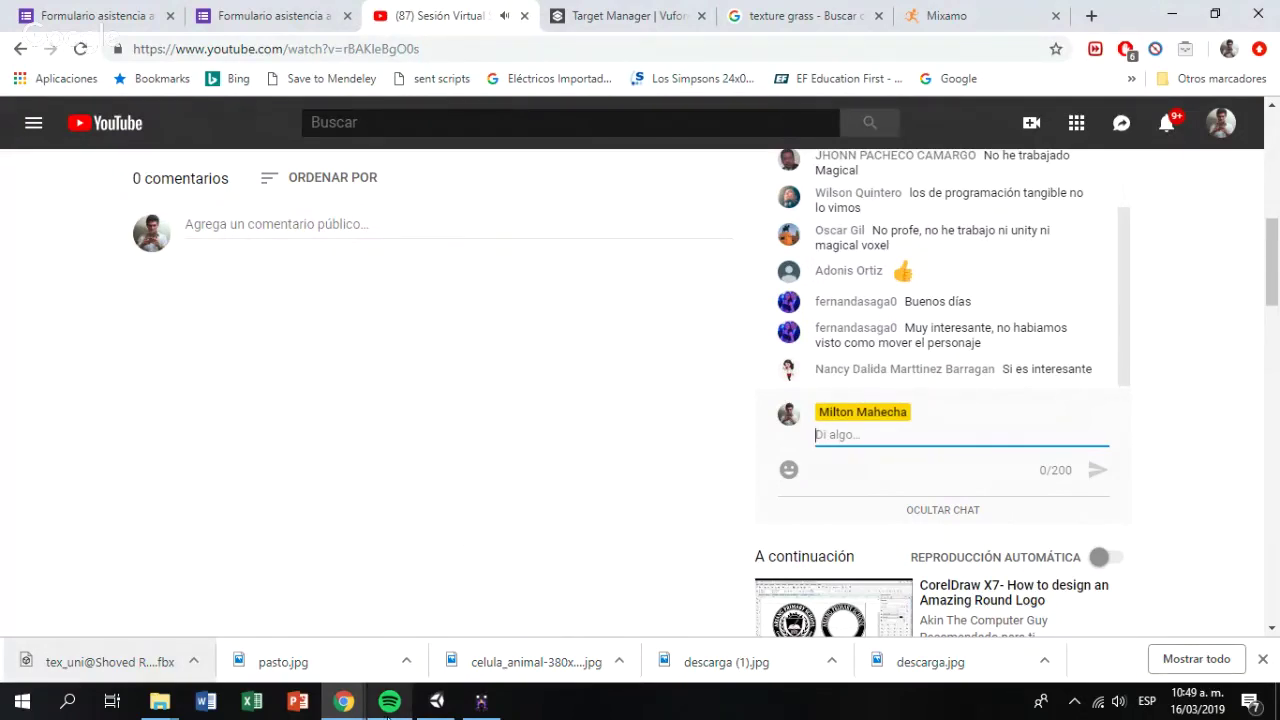
{"action": "left_click", "coordinate": [419, 702]}
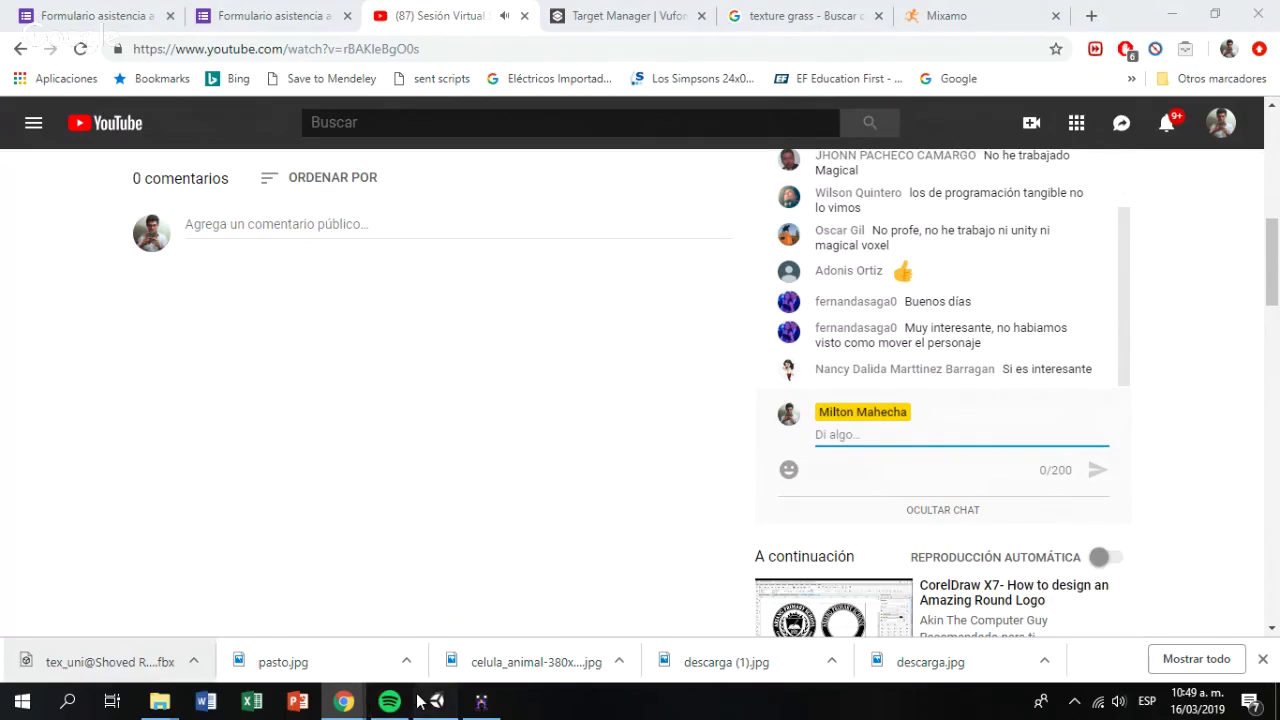
- Examine the house up close from above and bring the character into a close view in the Scene
{"action": "scroll", "coordinate": [462, 243], "scroll_direction": "down", "scroll_amount": 4}
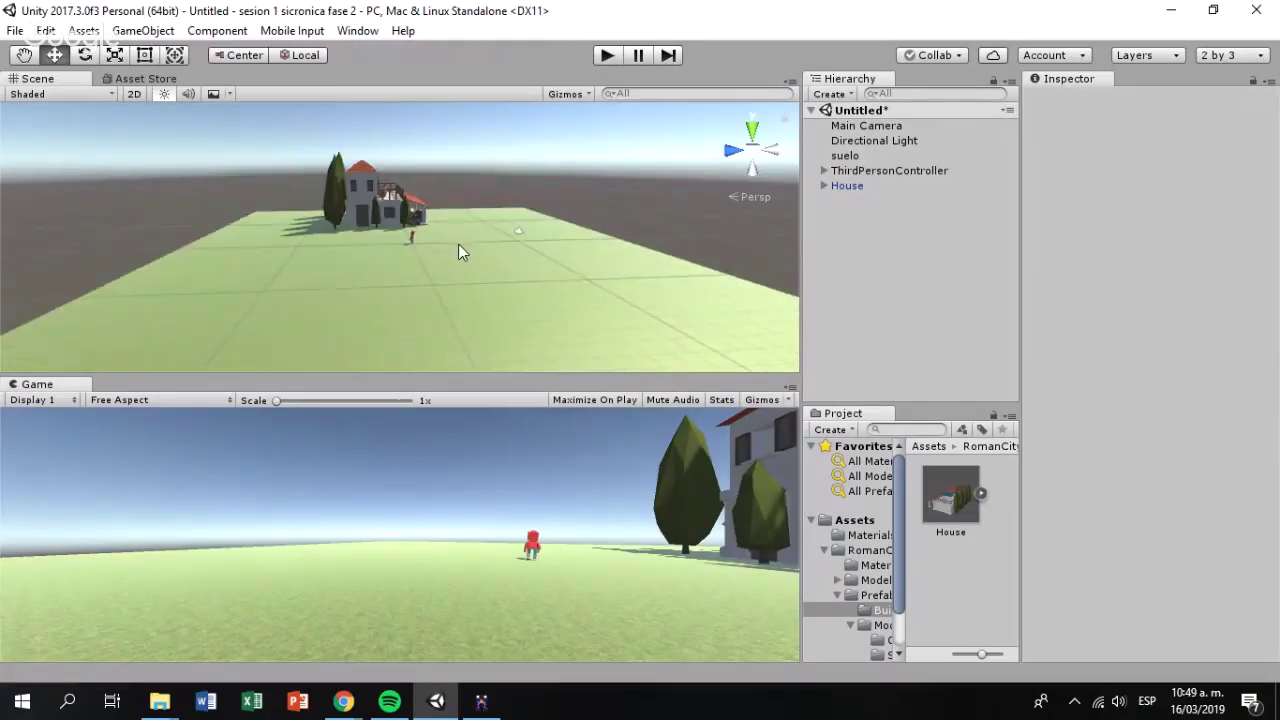
{"action": "left_click_drag", "start_coordinate": [443, 246], "coordinate": [367, 175], "text": "alt"}
{"action": "scroll", "coordinate": [367, 175], "scroll_direction": "up", "scroll_amount": 3, "text": "alt"}
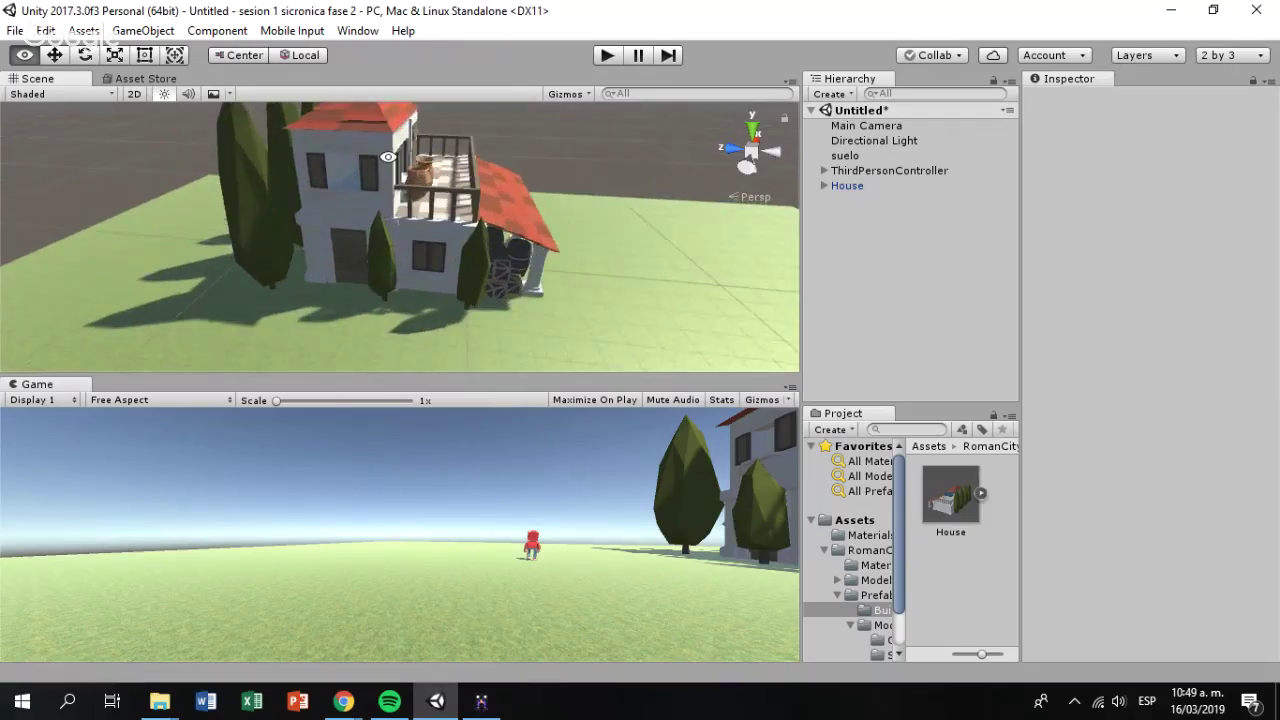
{"action": "scroll", "coordinate": [388, 157], "scroll_direction": "down", "scroll_amount": 5, "text": "alt"}
{"action": "scroll", "coordinate": [426, 304], "scroll_direction": "up", "scroll_amount": 5, "text": "alt"}
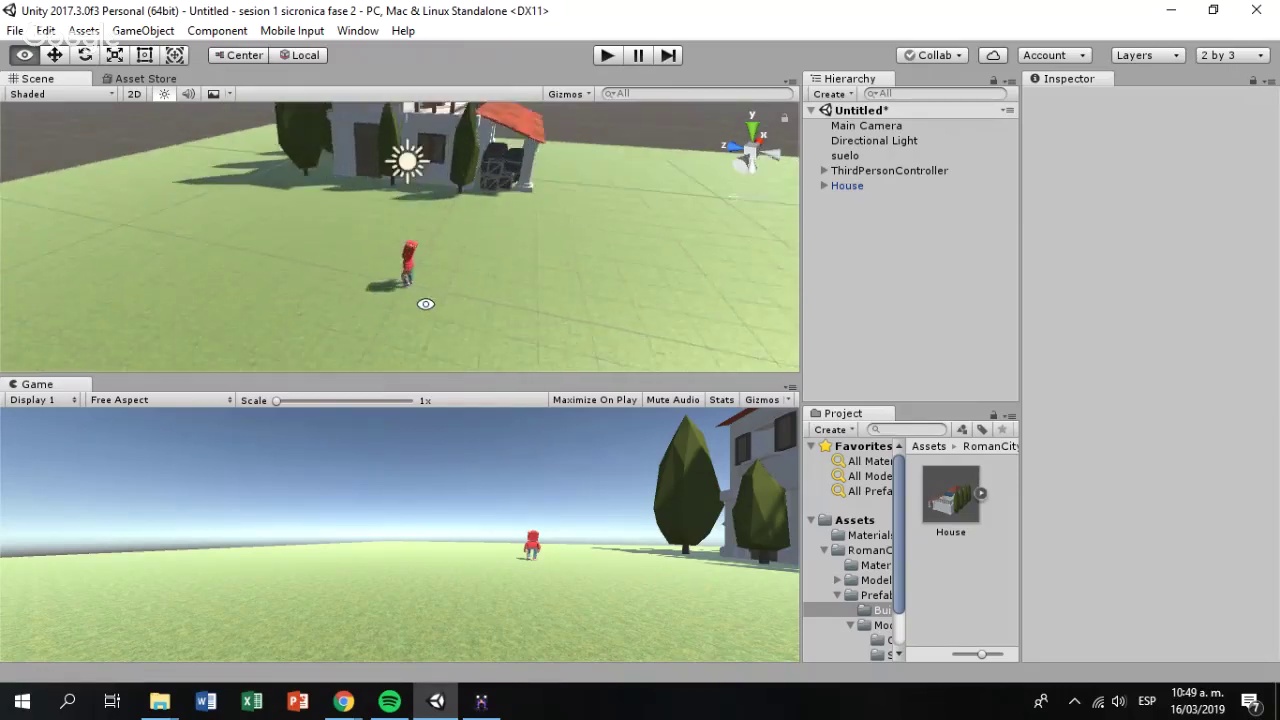
{"action": "left_click_drag", "start_coordinate": [426, 304], "coordinate": [437, 289], "text": "alt"}
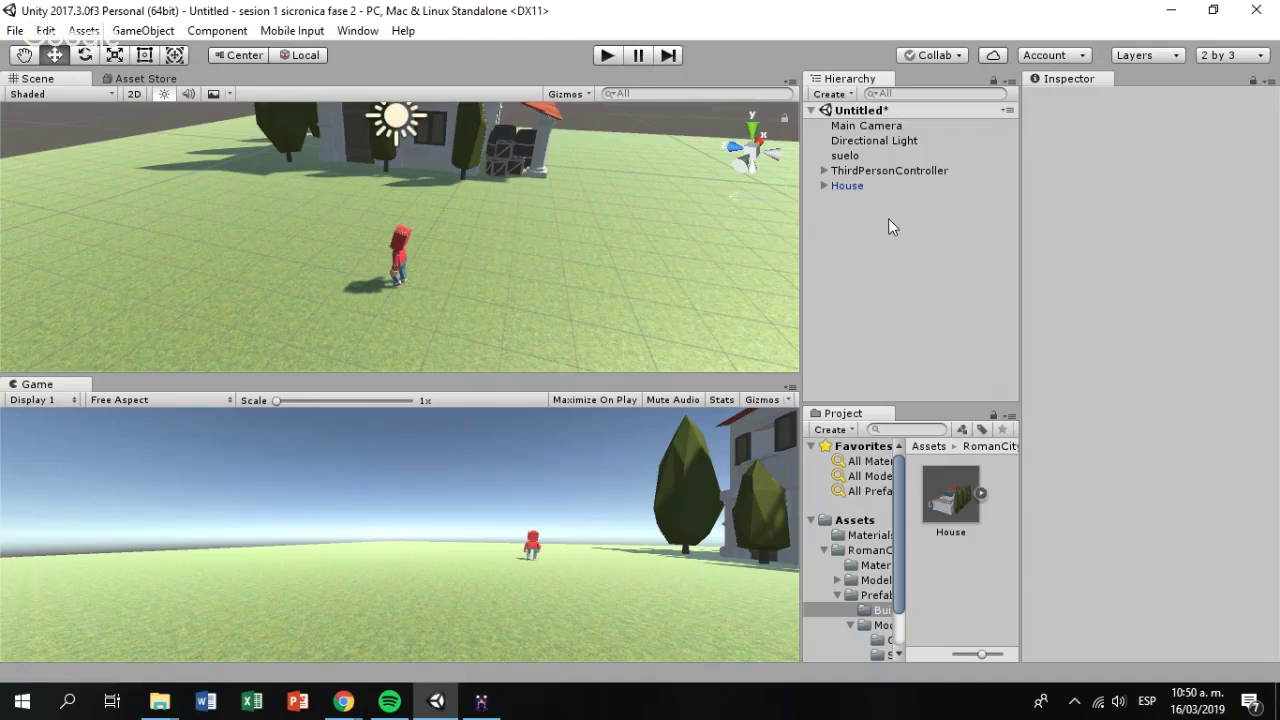
- Import the complete Cameras standard asset package into the project
{"action": "left_click", "coordinate": [86, 31]}
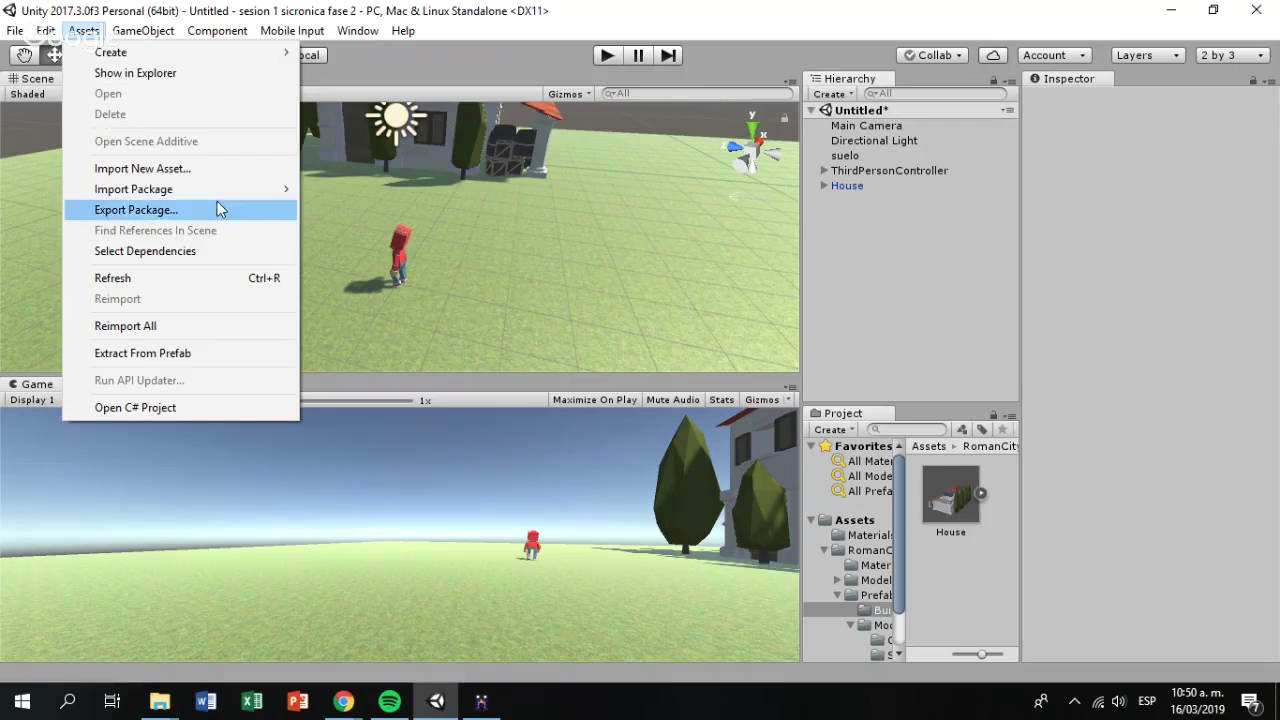
{"action": "mouse_move", "coordinate": [226, 190]}
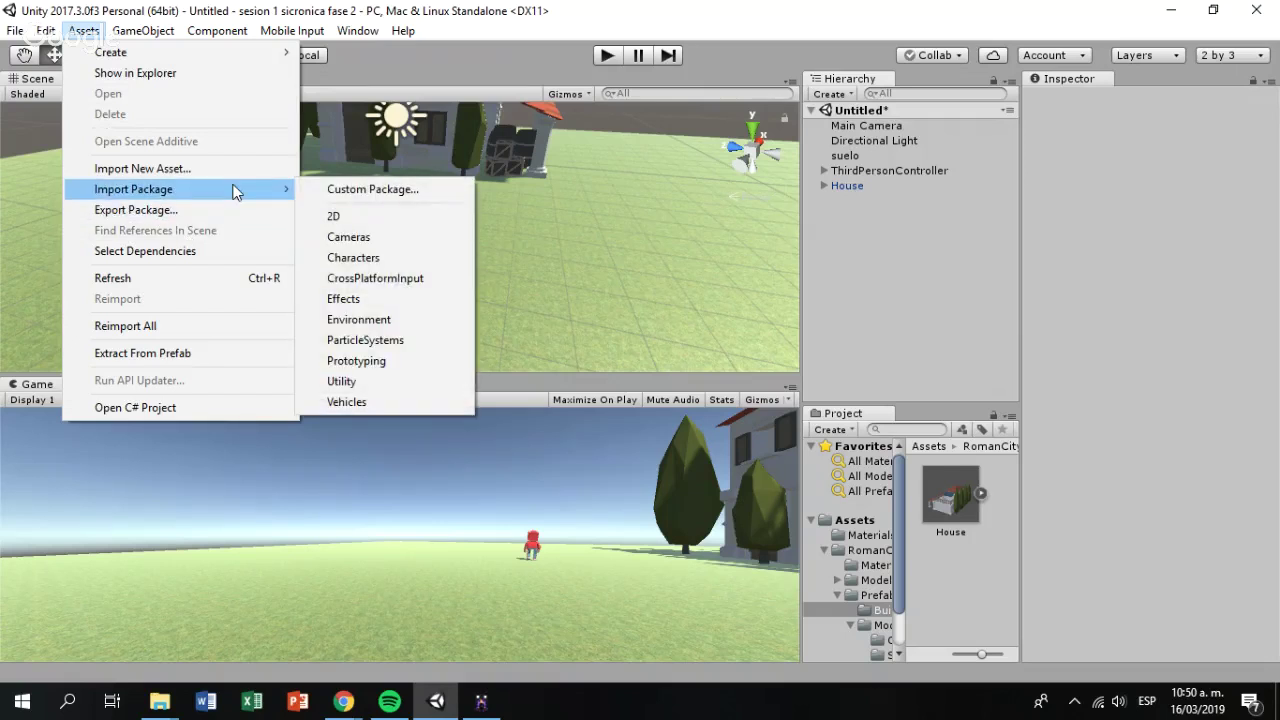
{"action": "left_click", "coordinate": [397, 245]}
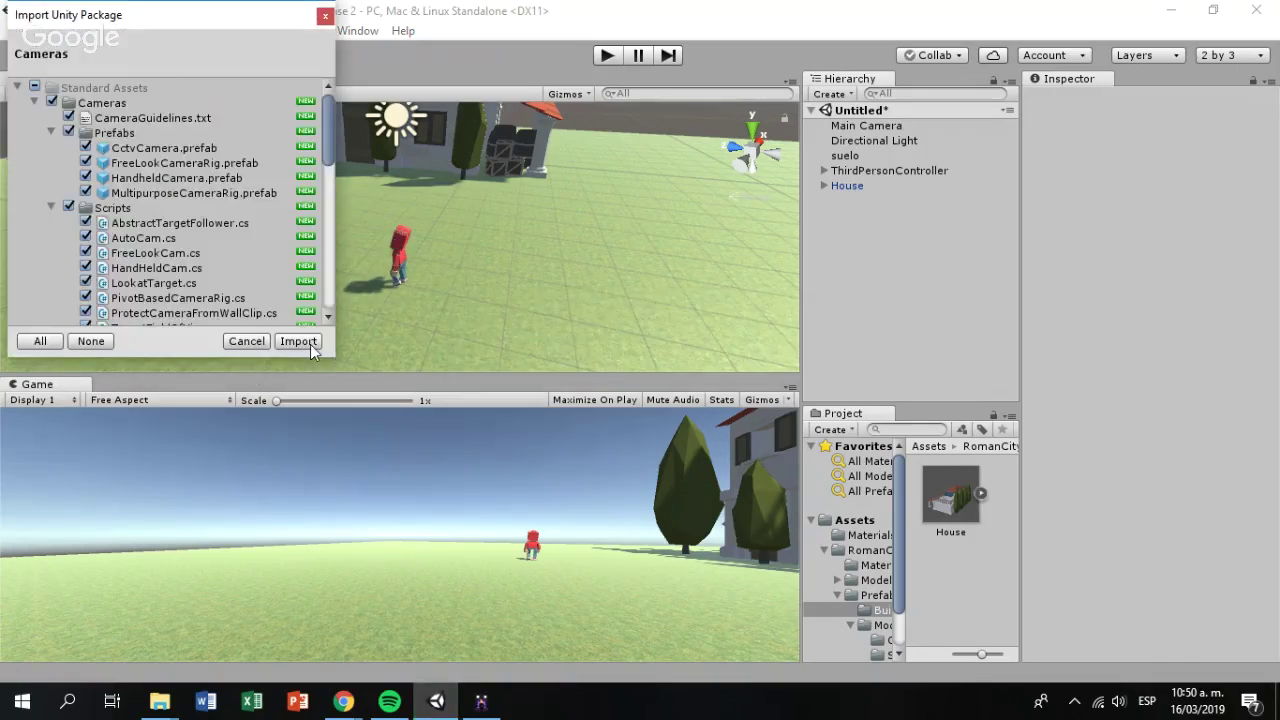
{"action": "left_click", "coordinate": [309, 343]}
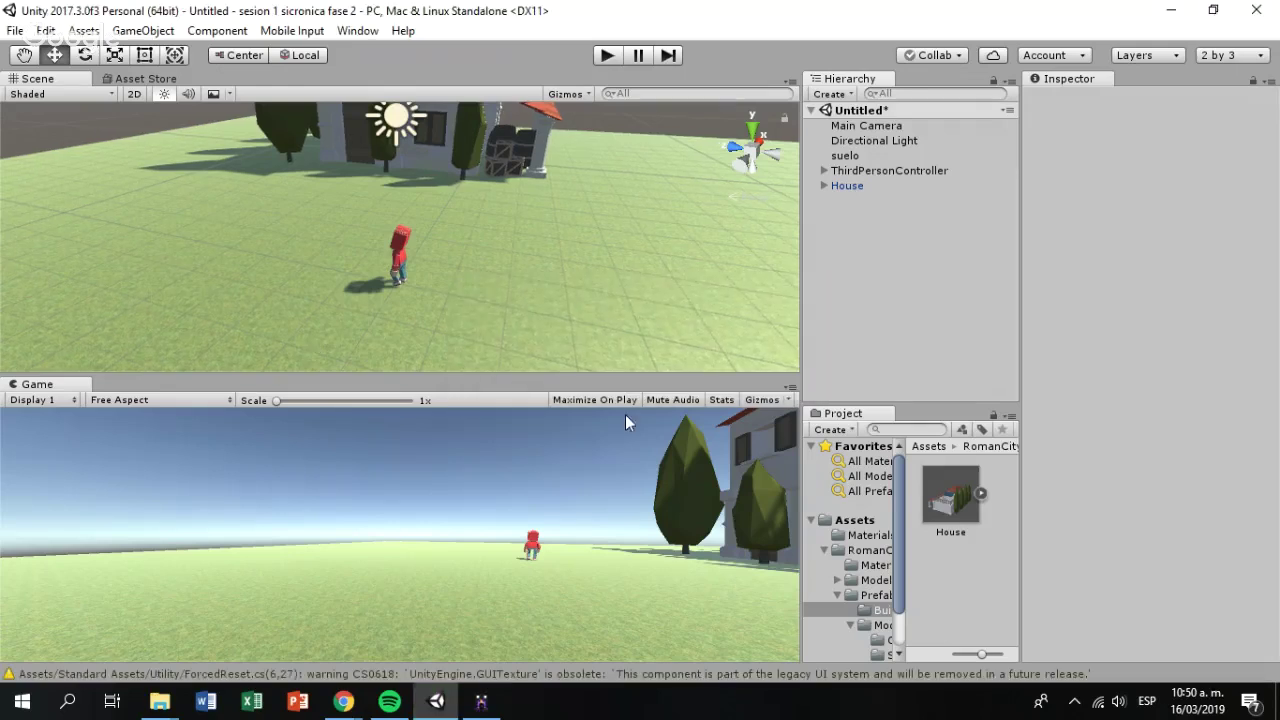
- Widen the Hierarchy and Project panels and open the Standard Assets > Cameras > Prefabs folder
{"action": "left_click_drag", "start_coordinate": [800, 487], "coordinate": [633, 490]}
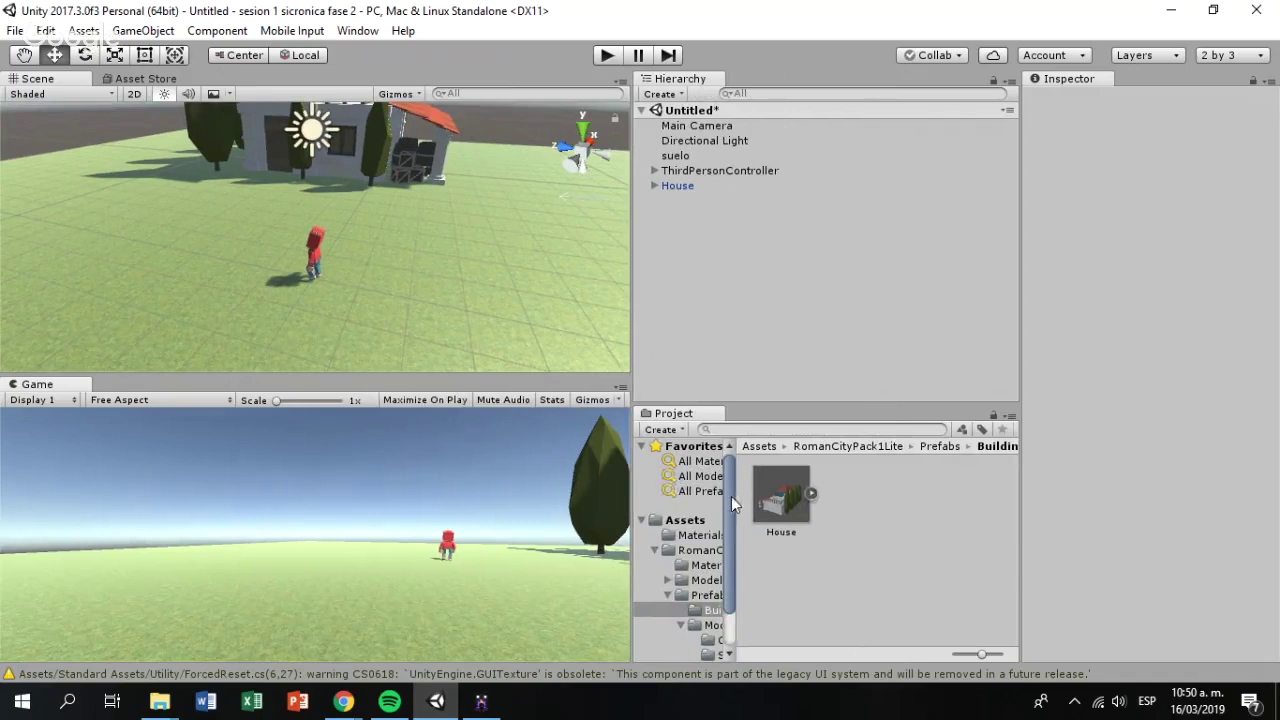
{"action": "left_click_drag", "start_coordinate": [735, 498], "coordinate": [888, 500]}
{"action": "left_click", "coordinate": [656, 551]}
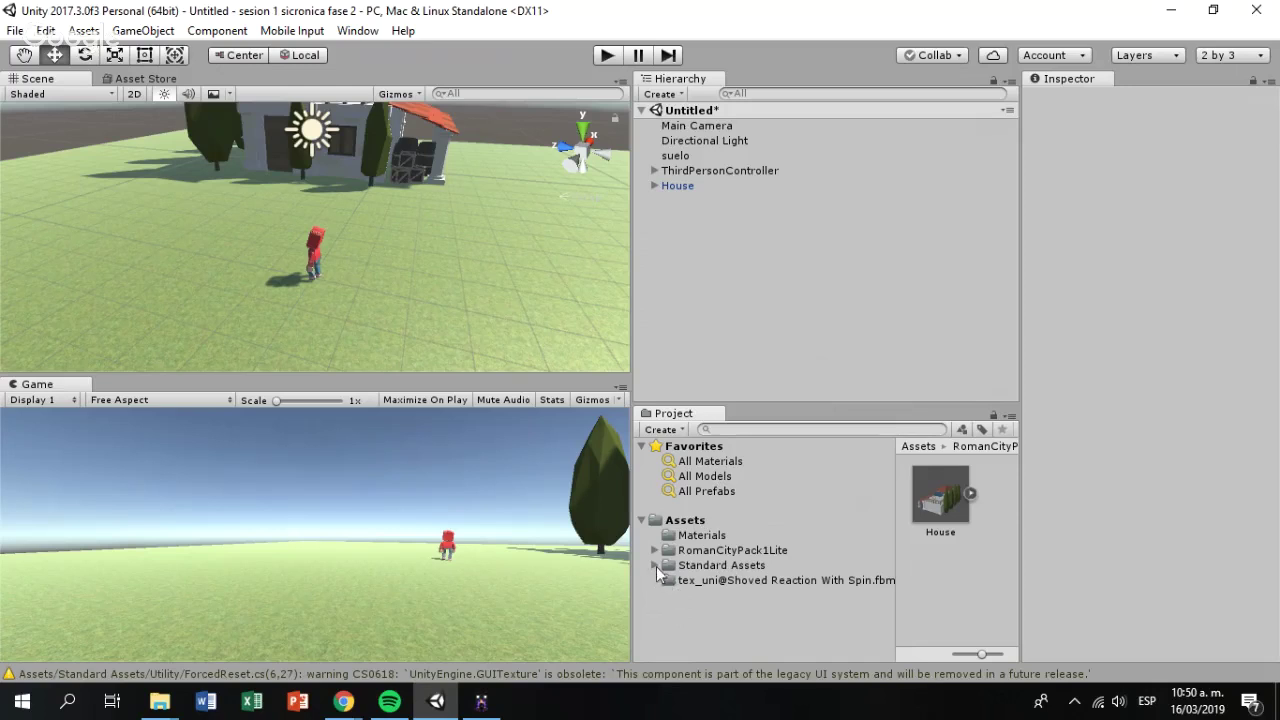
{"action": "left_click", "coordinate": [655, 565]}
{"action": "left_click", "coordinate": [716, 582]}
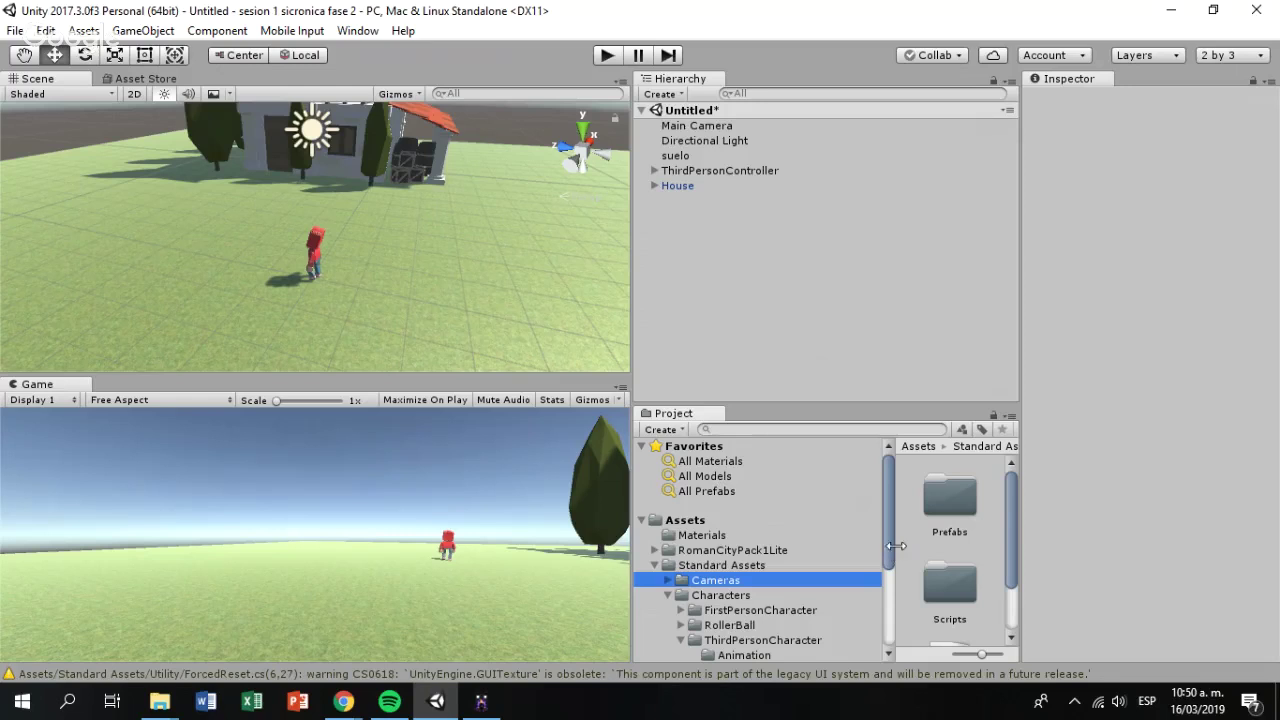
{"action": "left_click_drag", "start_coordinate": [893, 546], "coordinate": [740, 546]}
{"action": "double_click", "coordinate": [790, 504]}
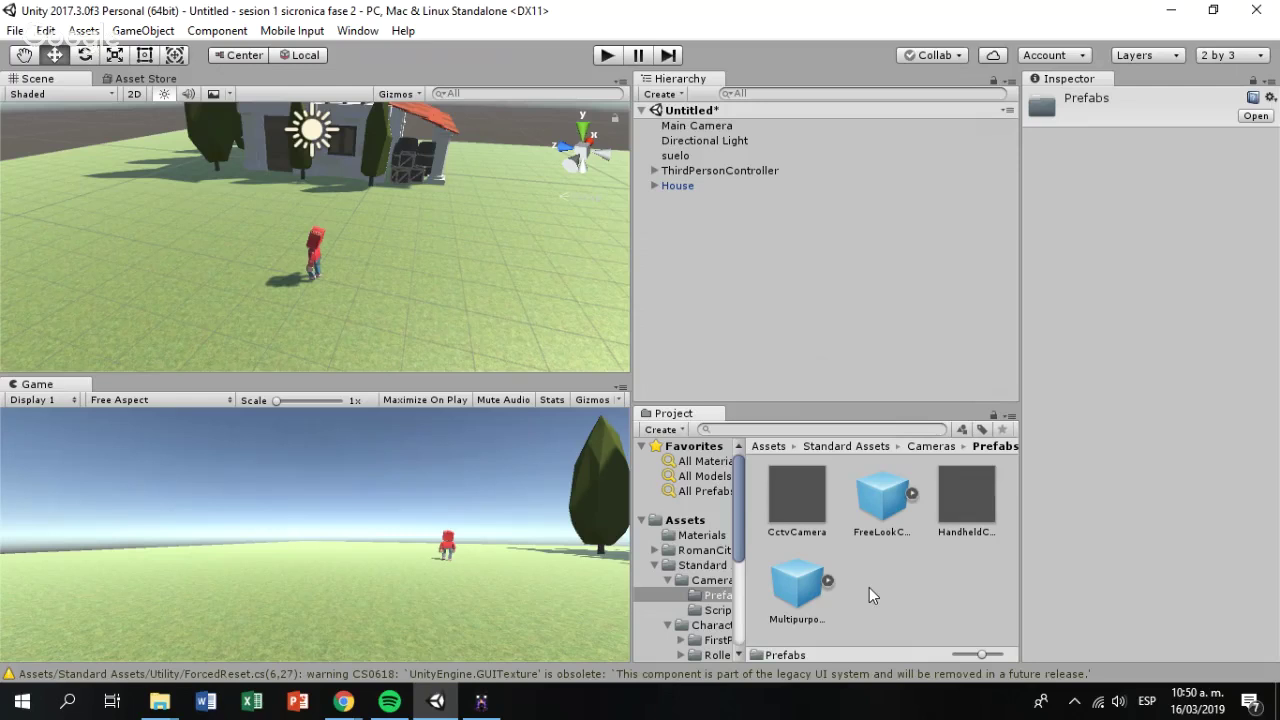
- Add the FreeLookCameraRig prefab to the scene hierarchy
{"action": "left_click", "coordinate": [895, 500]}
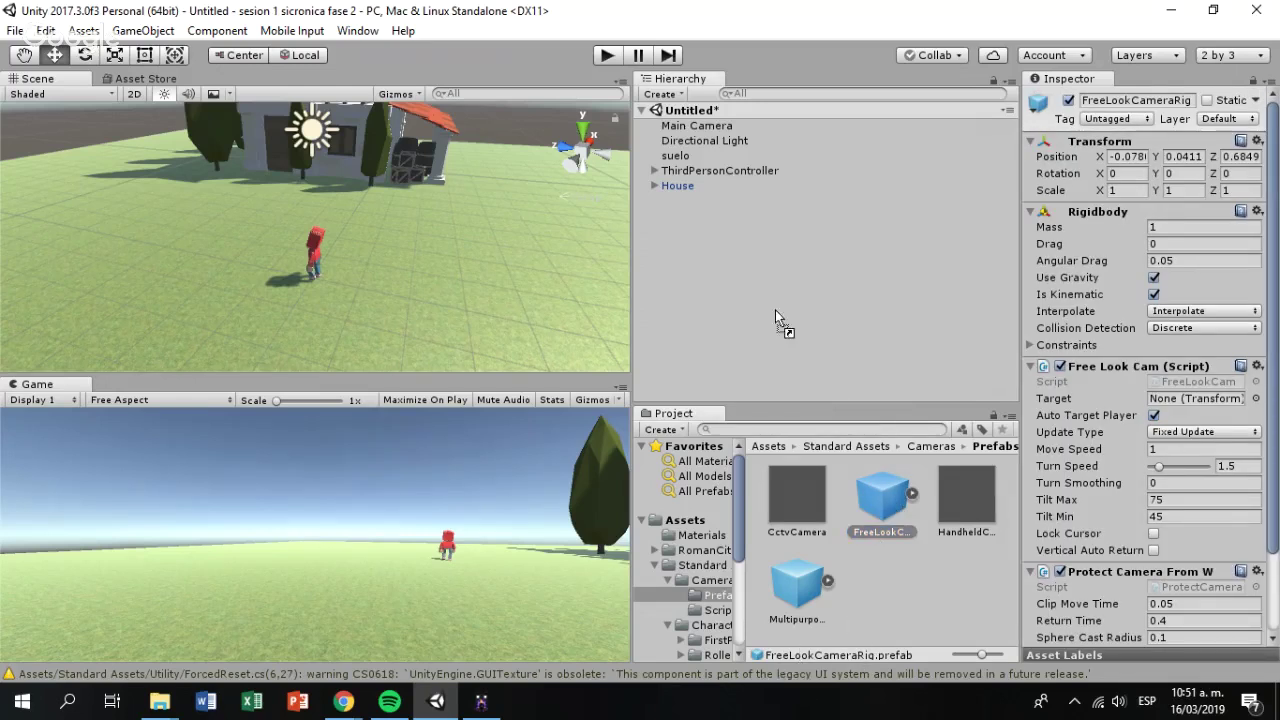
{"action": "left_click", "coordinate": [701, 266]}
{"action": "left_click_drag", "start_coordinate": [701, 264], "coordinate": [701, 264]}
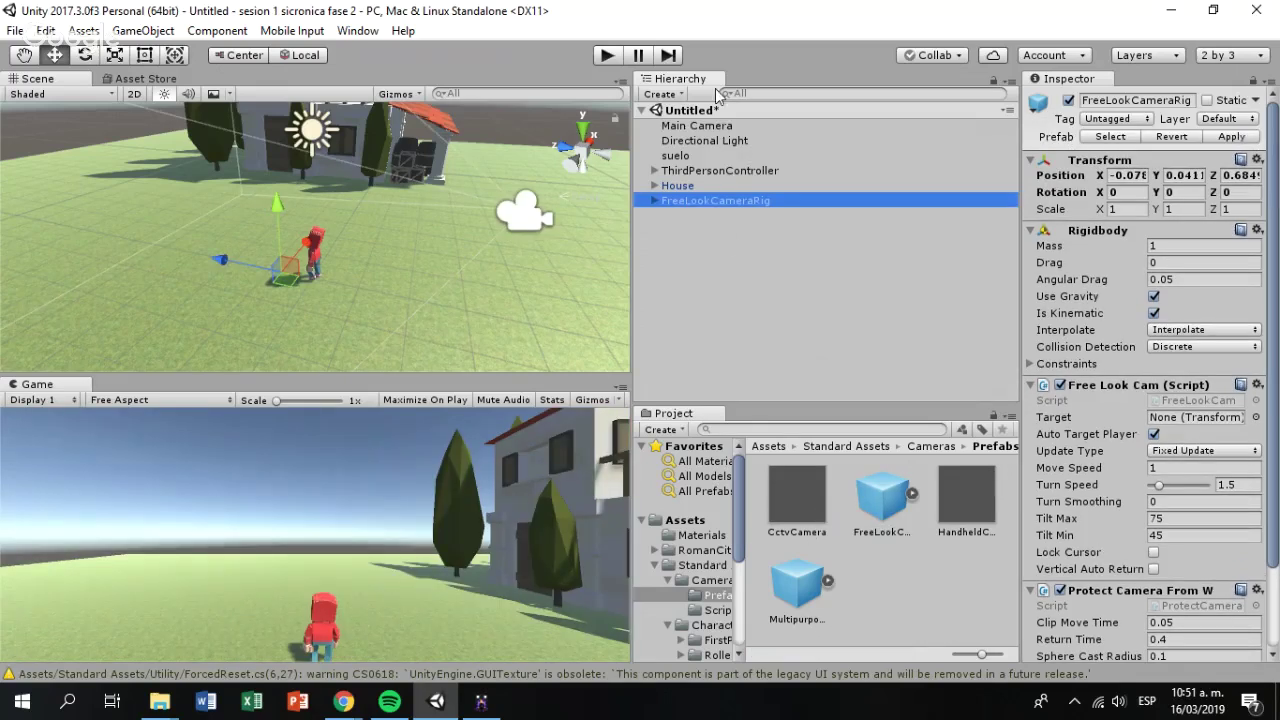
- Compare the placement of the Main Camera and the FreeLookCameraRig in the Scene view
{"action": "left_click", "coordinate": [697, 125]}
{"action": "left_click", "coordinate": [676, 272]}
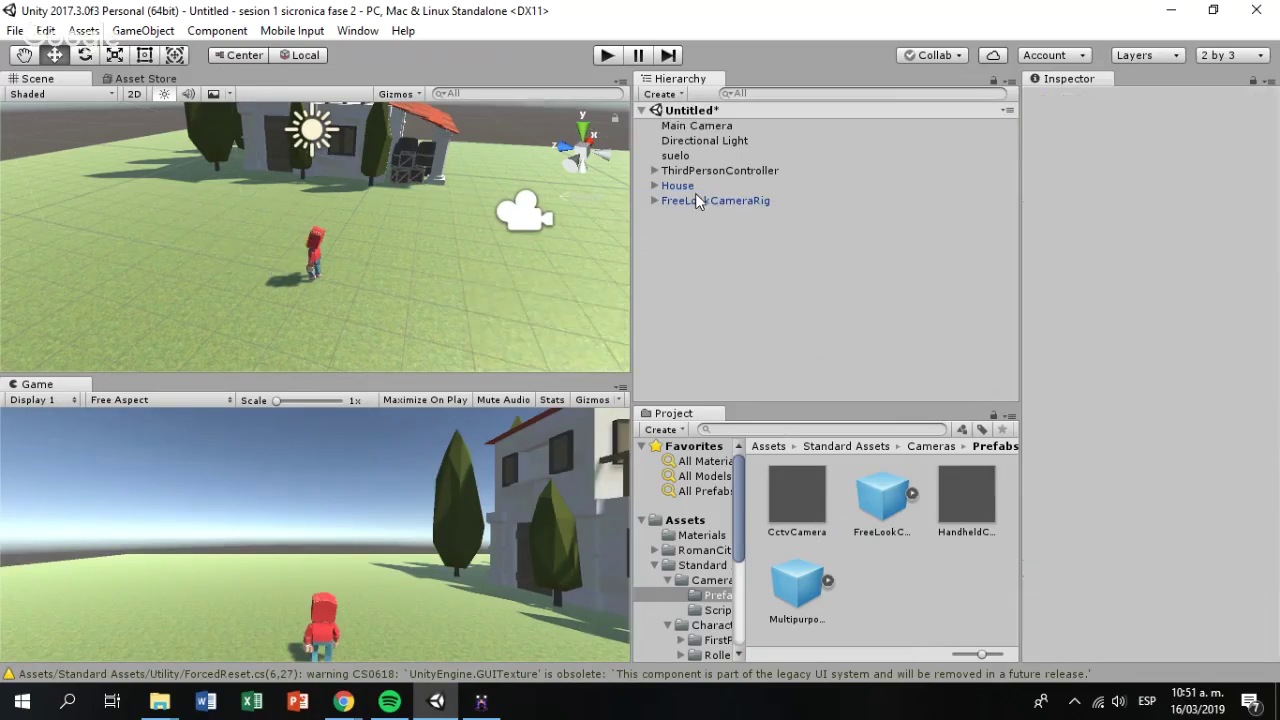
{"action": "double_click", "coordinate": [696, 200]}
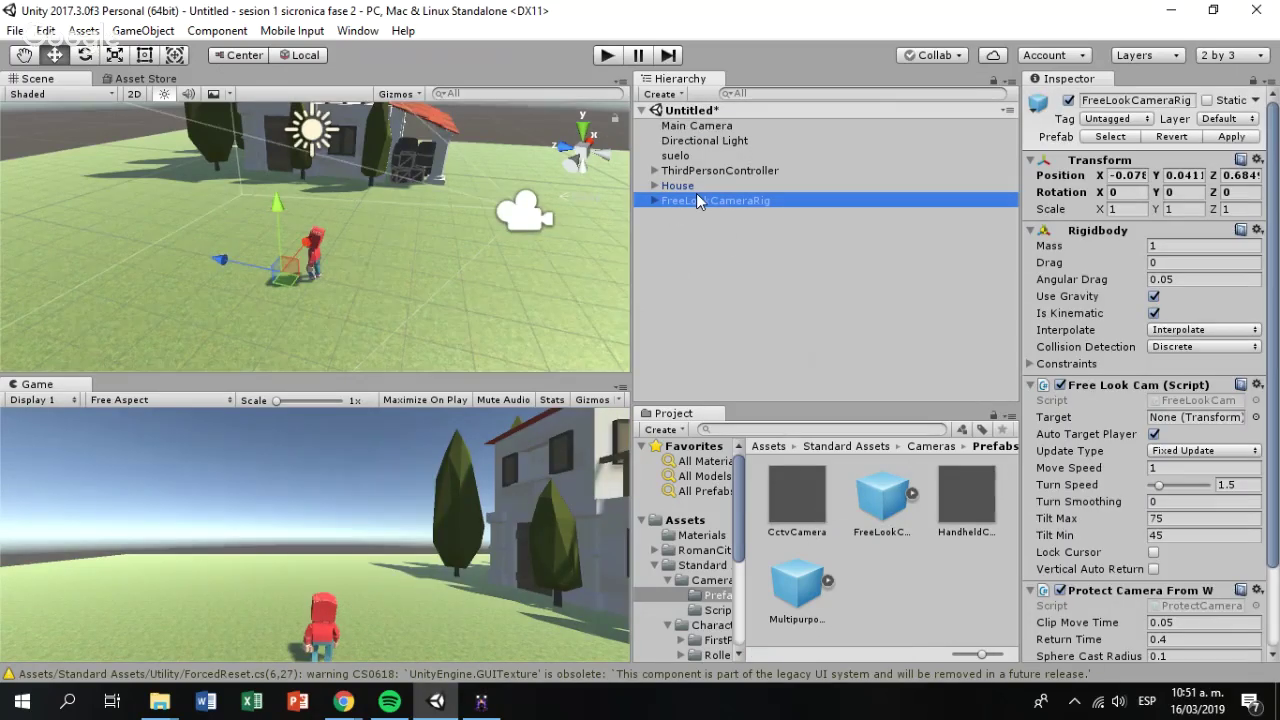
{"action": "left_click", "coordinate": [699, 127]}
{"action": "double_click", "coordinate": [699, 127]}
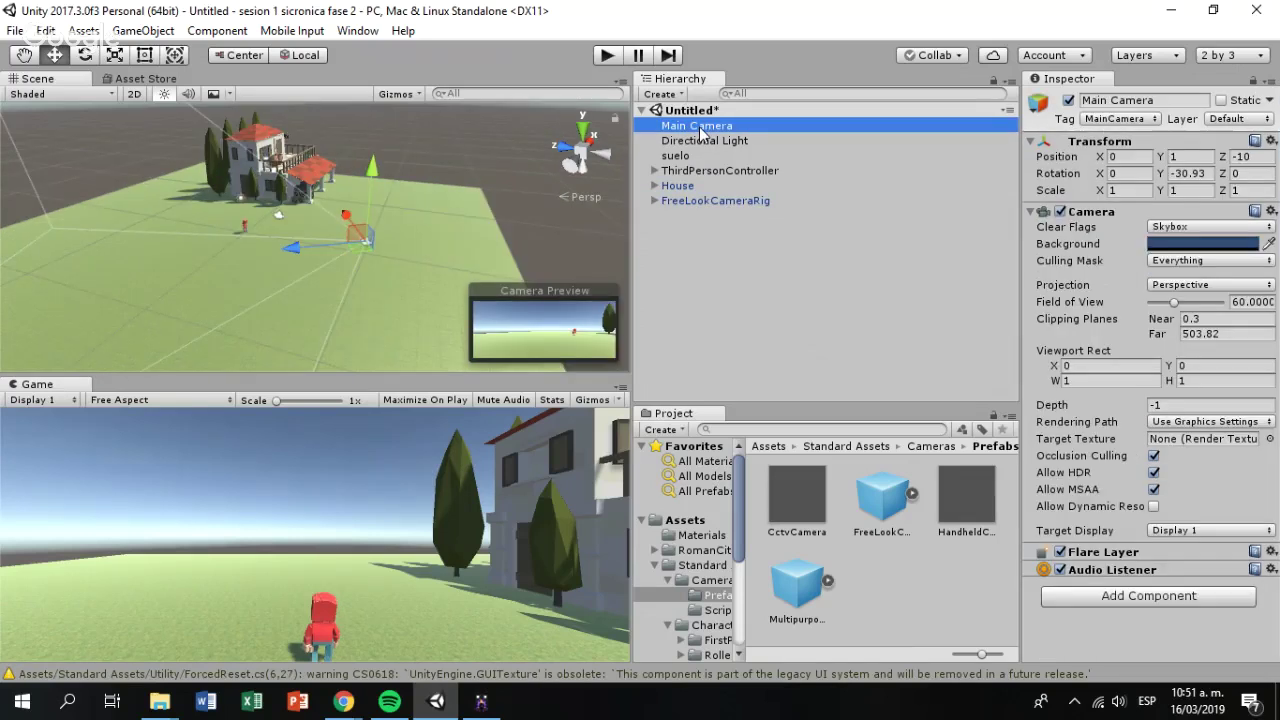
{"action": "double_click", "coordinate": [708, 202]}
{"action": "middle_click_drag", "start_coordinate": [447, 210], "coordinate": [365, 198]}
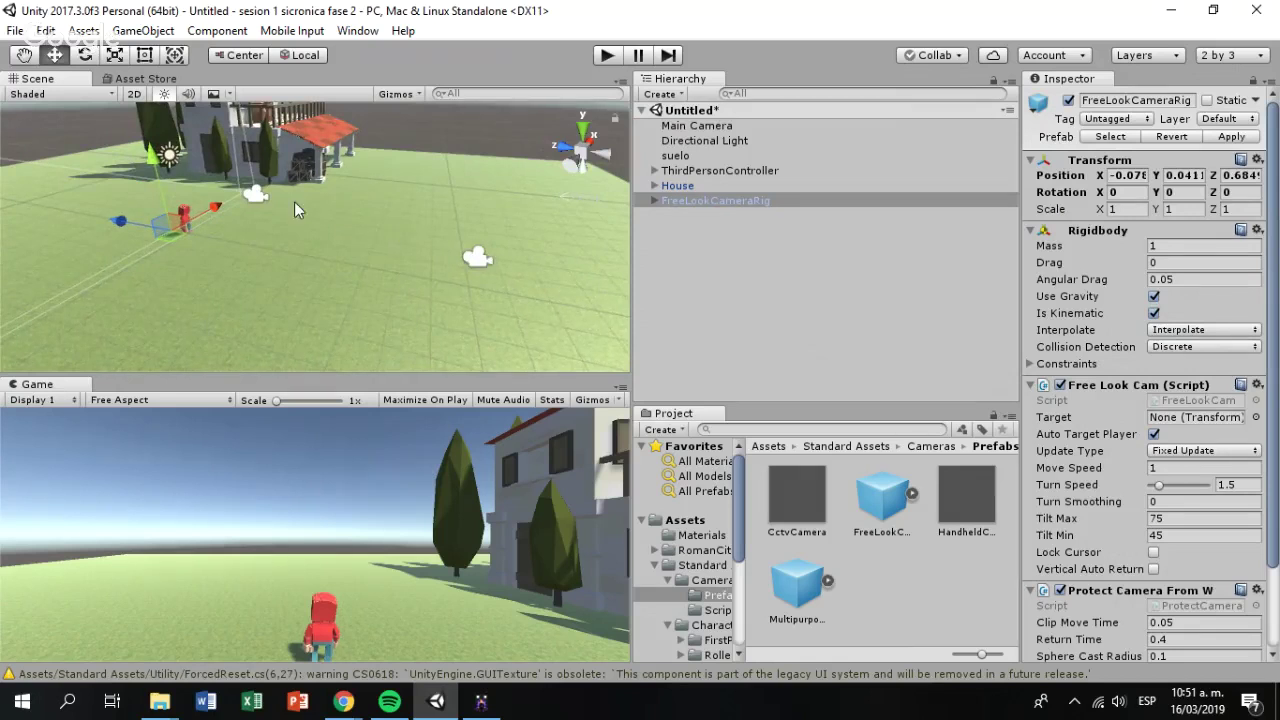
- Delete the Main Camera from the scene and focus the Scene view on the FreeLookCameraRig
{"action": "left_click", "coordinate": [733, 126]}
{"action": "left_click", "coordinate": [727, 141]}
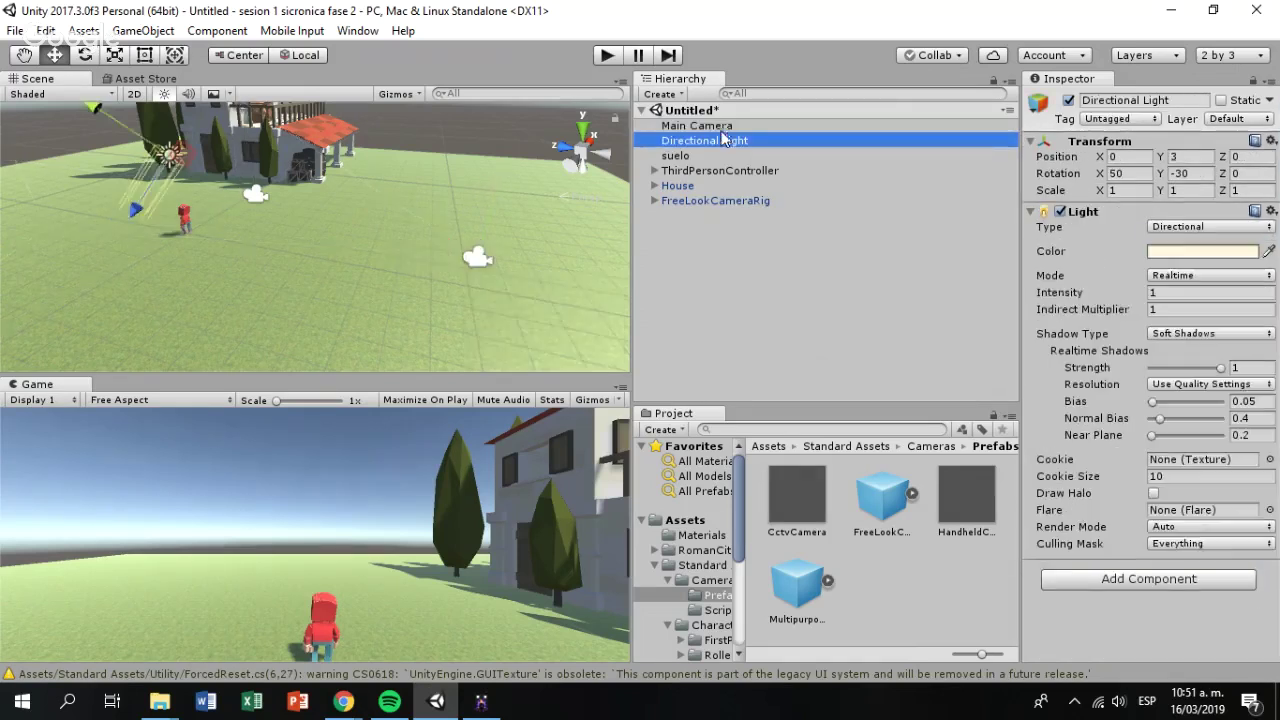
{"action": "left_click", "coordinate": [724, 126]}
{"action": "right_click", "coordinate": [712, 127]}
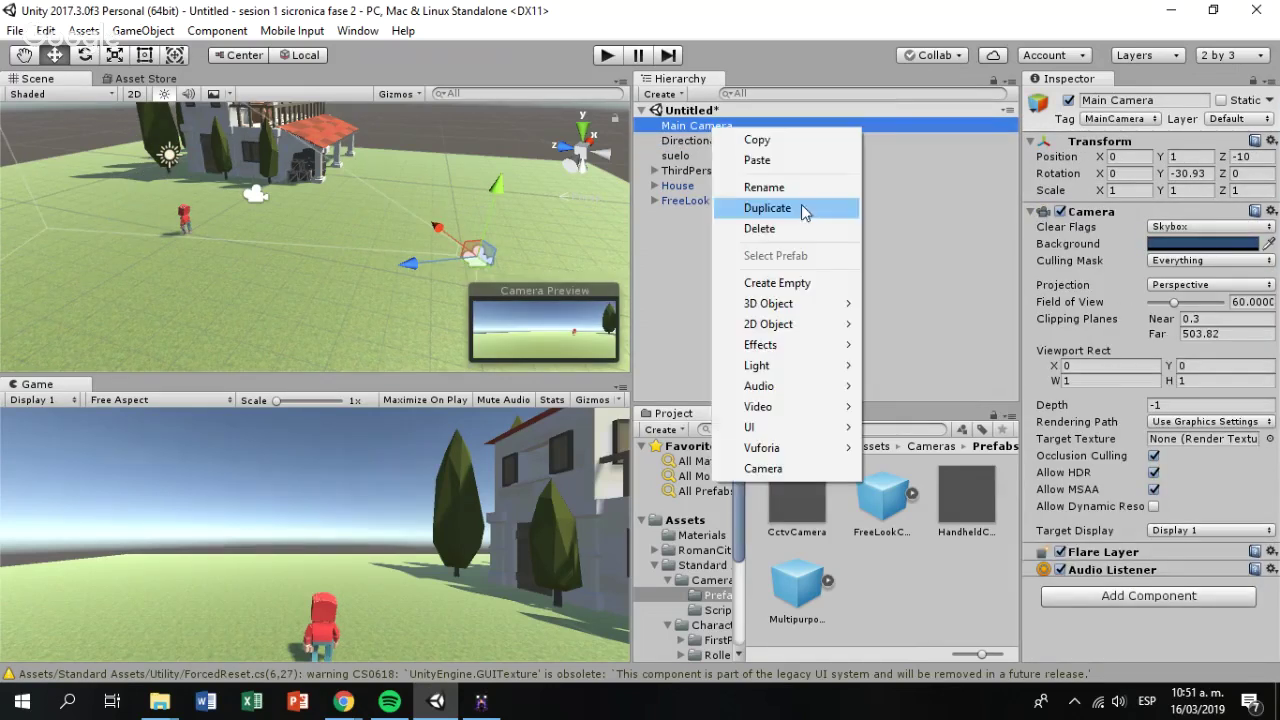
{"action": "left_click", "coordinate": [776, 228]}
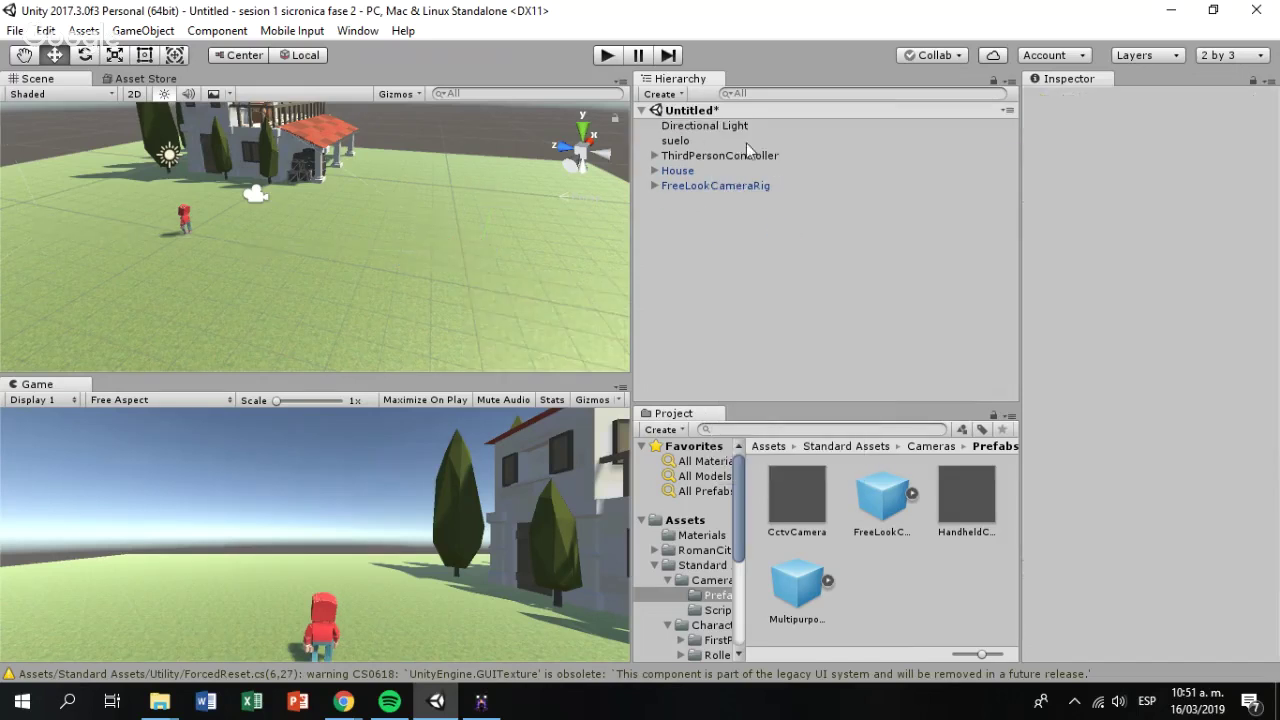
{"action": "double_click", "coordinate": [682, 187]}
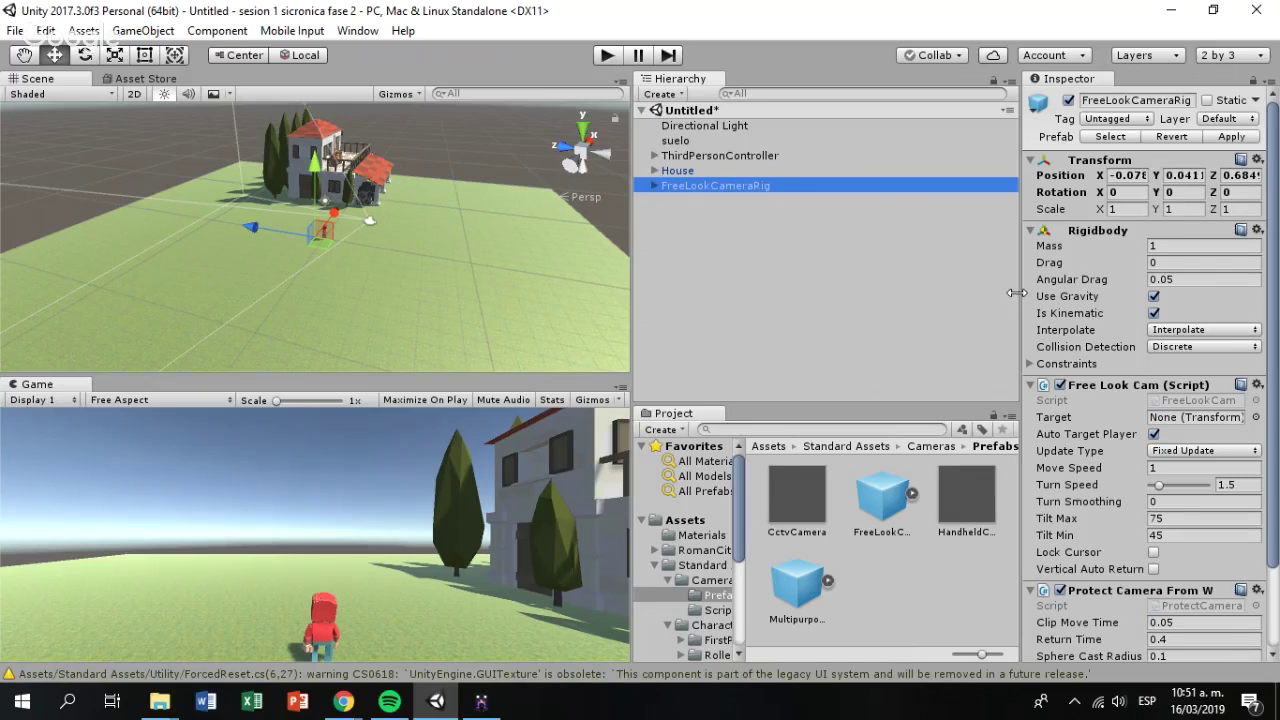
{"action": "left_click", "coordinate": [786, 311]}
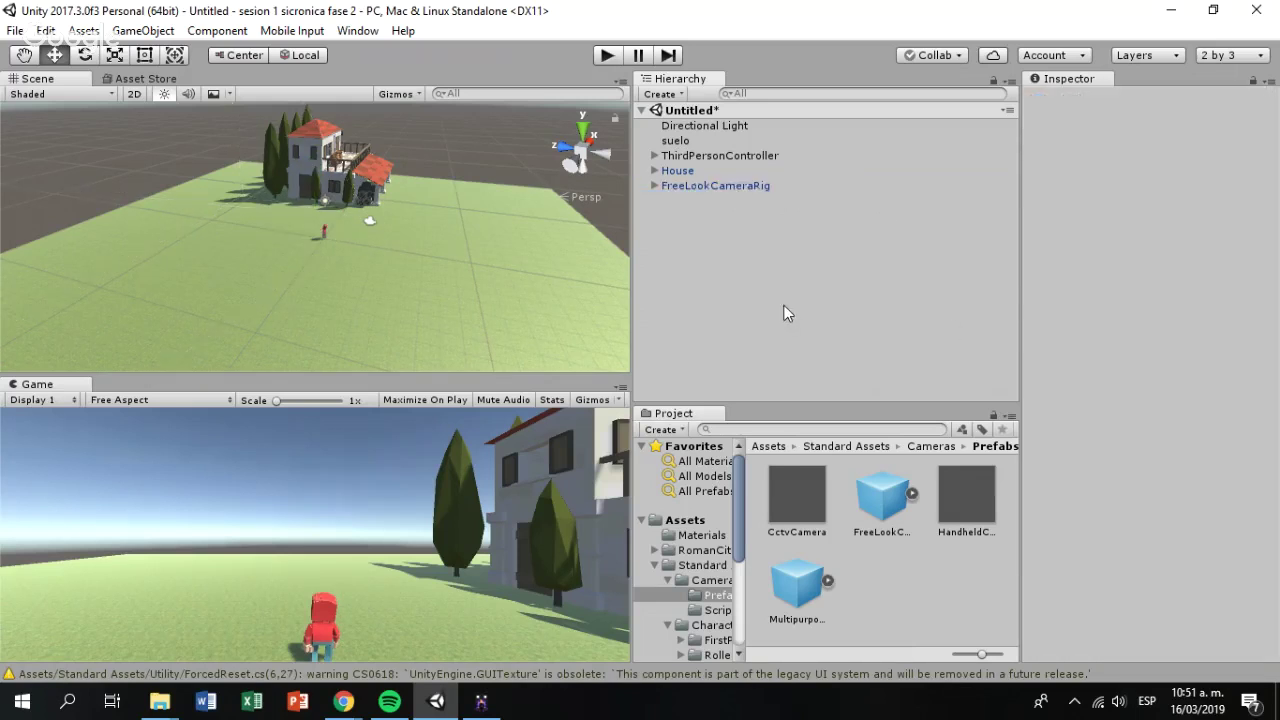
- Set the FreeLookCameraRig's Free Look Cam target to ThirdPersonController and its Move Speed to 10
{"action": "left_click", "coordinate": [736, 185]}
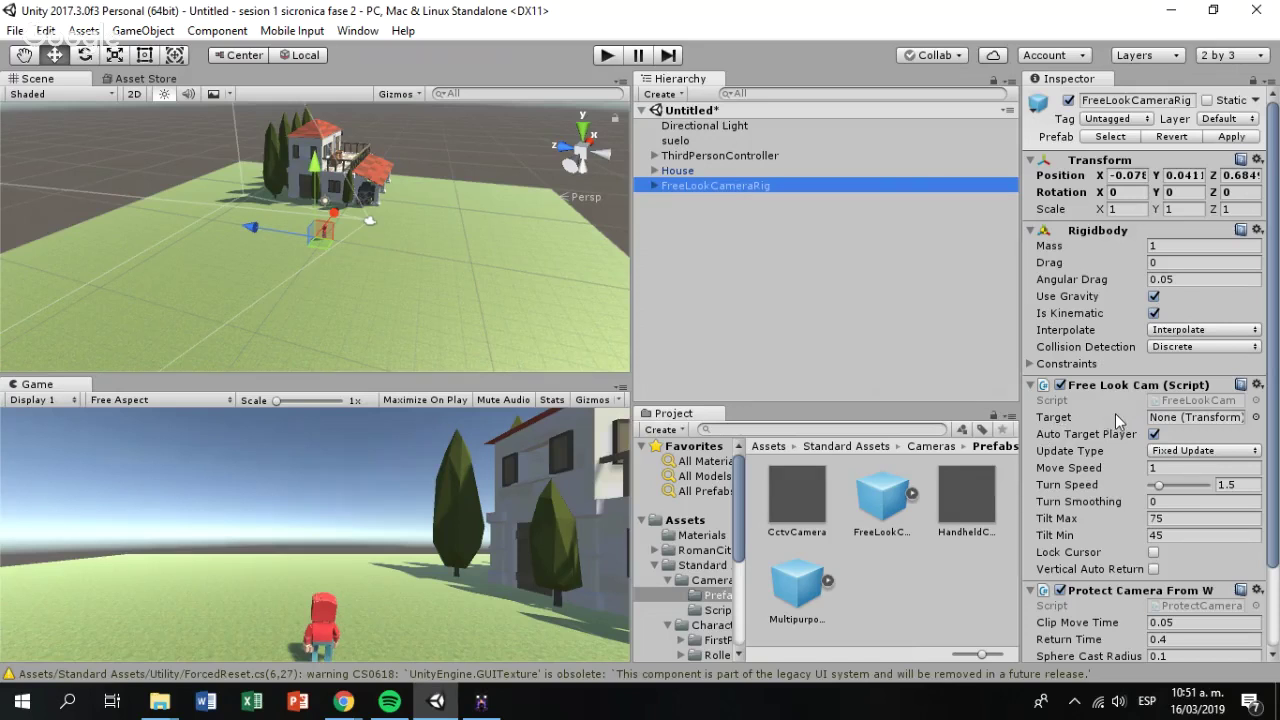
{"action": "left_click", "coordinate": [721, 222]}
{"action": "left_click", "coordinate": [736, 184]}
{"action": "left_click_drag", "start_coordinate": [731, 155], "coordinate": [1201, 421]}
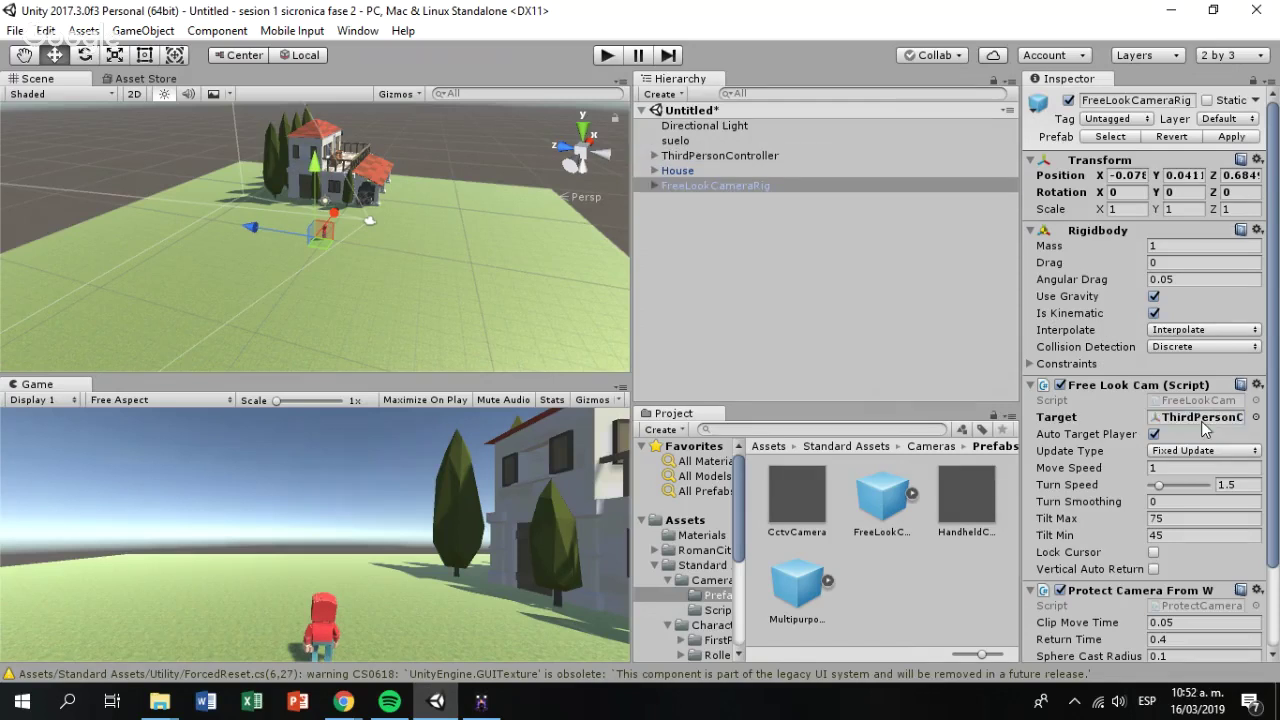
{"action": "left_click", "coordinate": [1161, 467]}
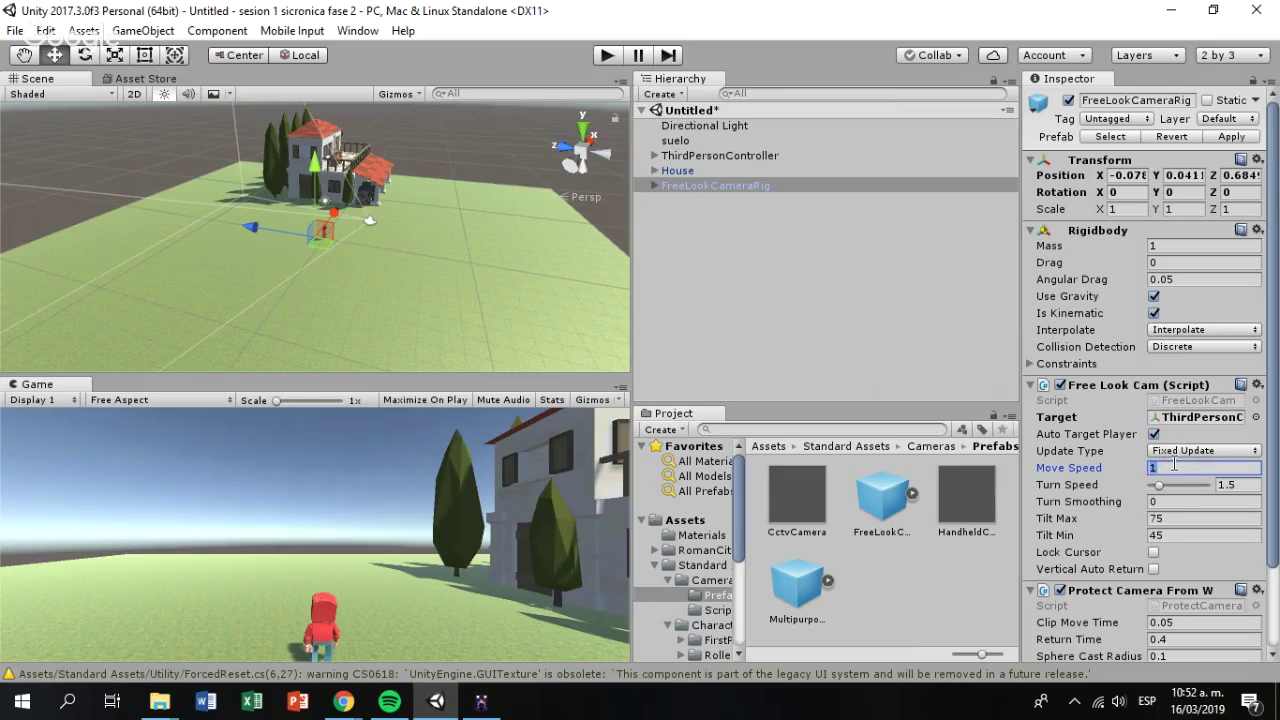
{"action": "type", "text": "10"}
{"action": "left_click", "coordinate": [915, 352]}
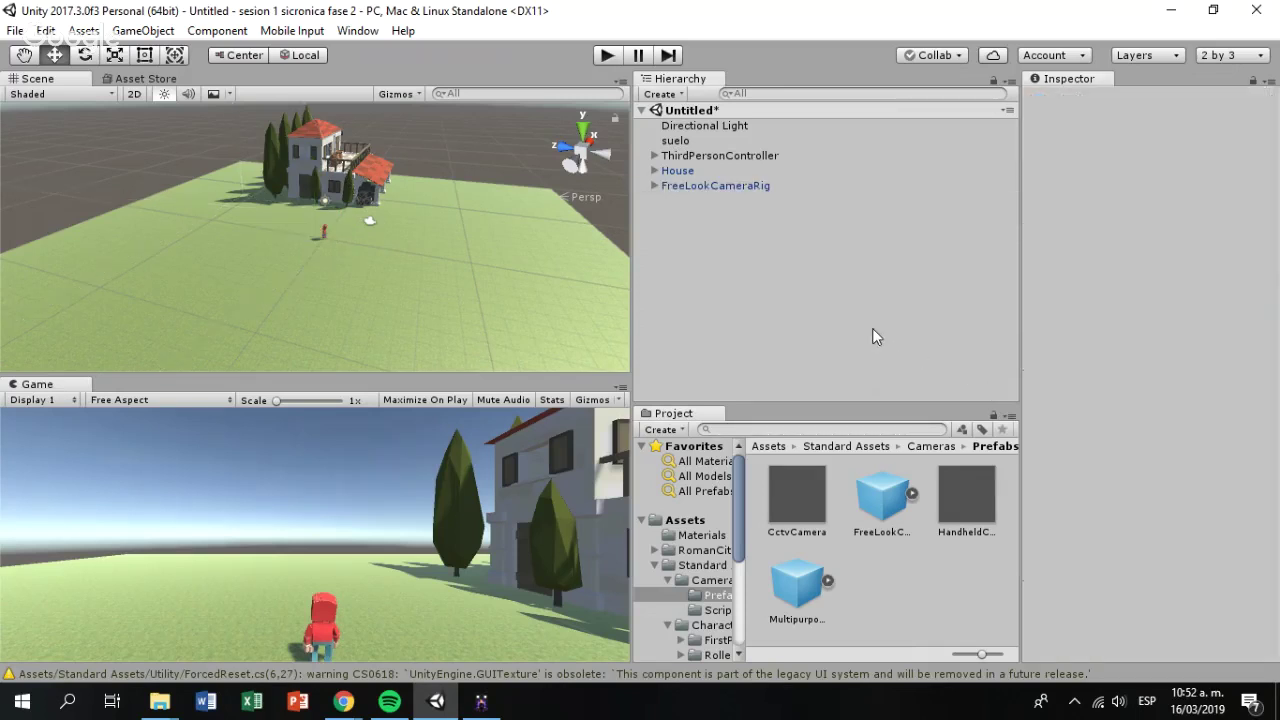
- Play the scene, run the character across the ground and around the house to test the following camera, and stop the playback
{"action": "left_click", "coordinate": [607, 55]}
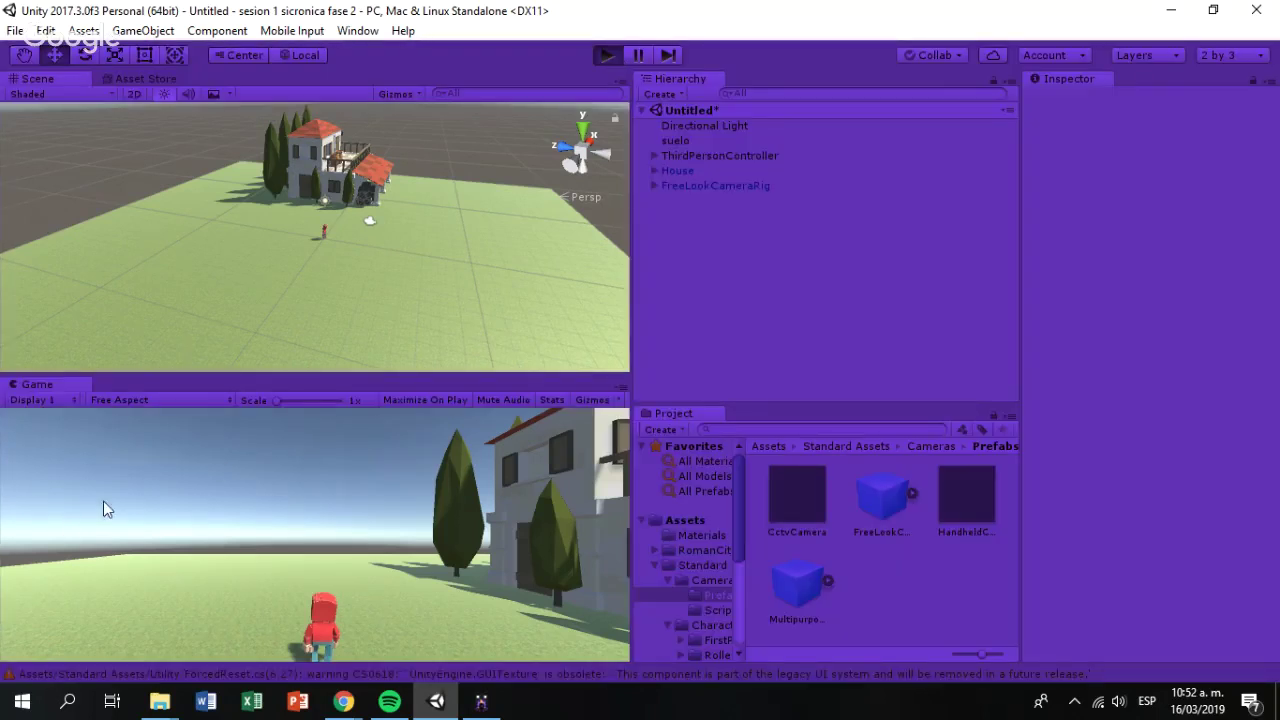
{"action": "left_click", "coordinate": [160, 435]}
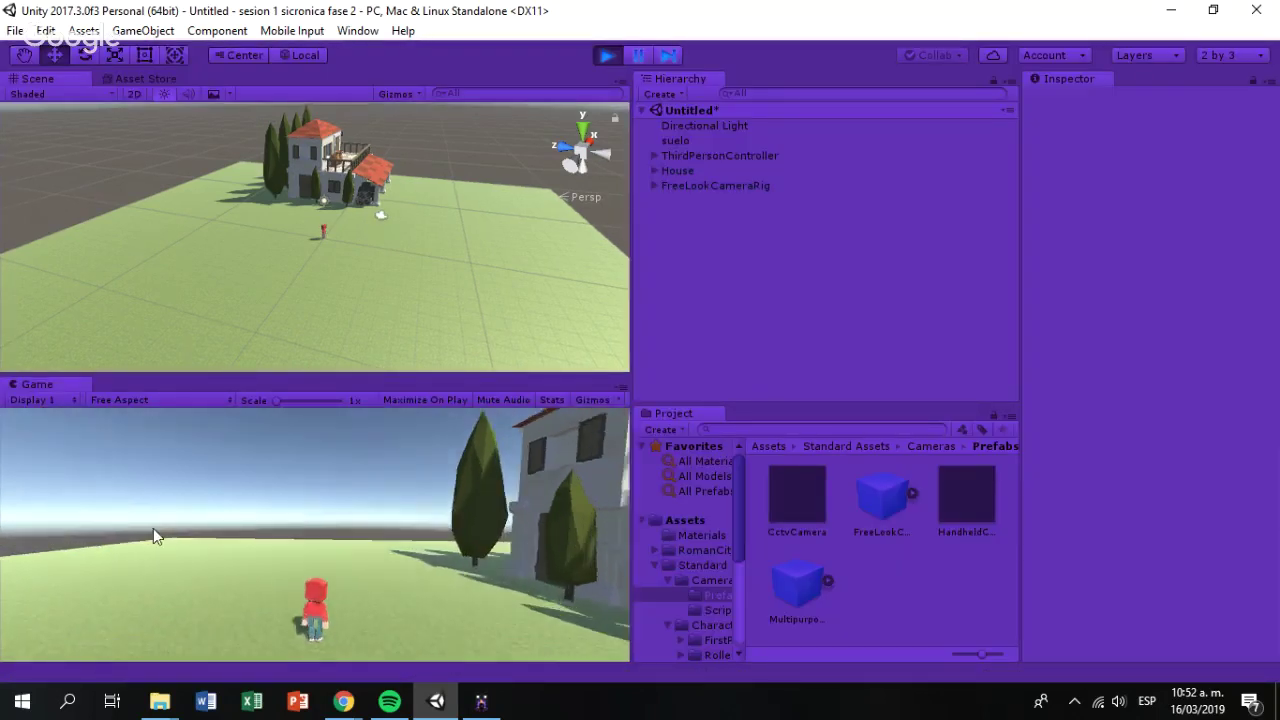
{"action": "left_click", "coordinate": [178, 552]}
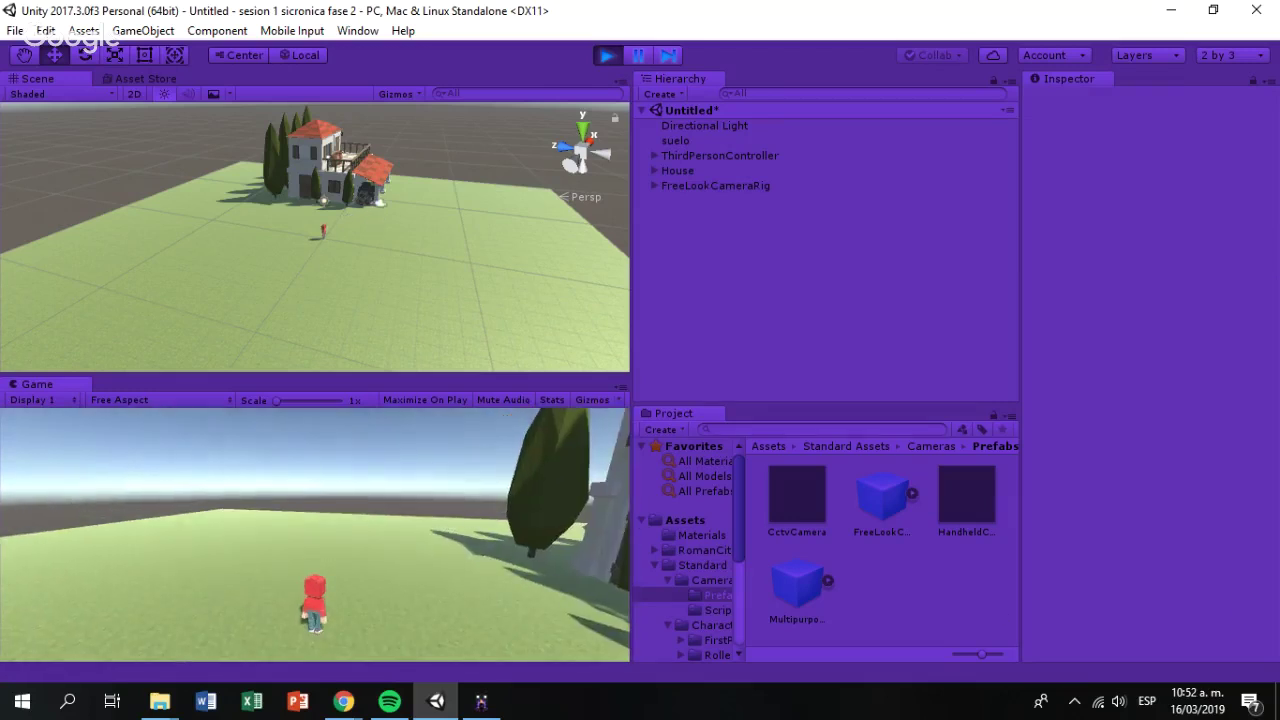
{"action": "key", "text": "w"}
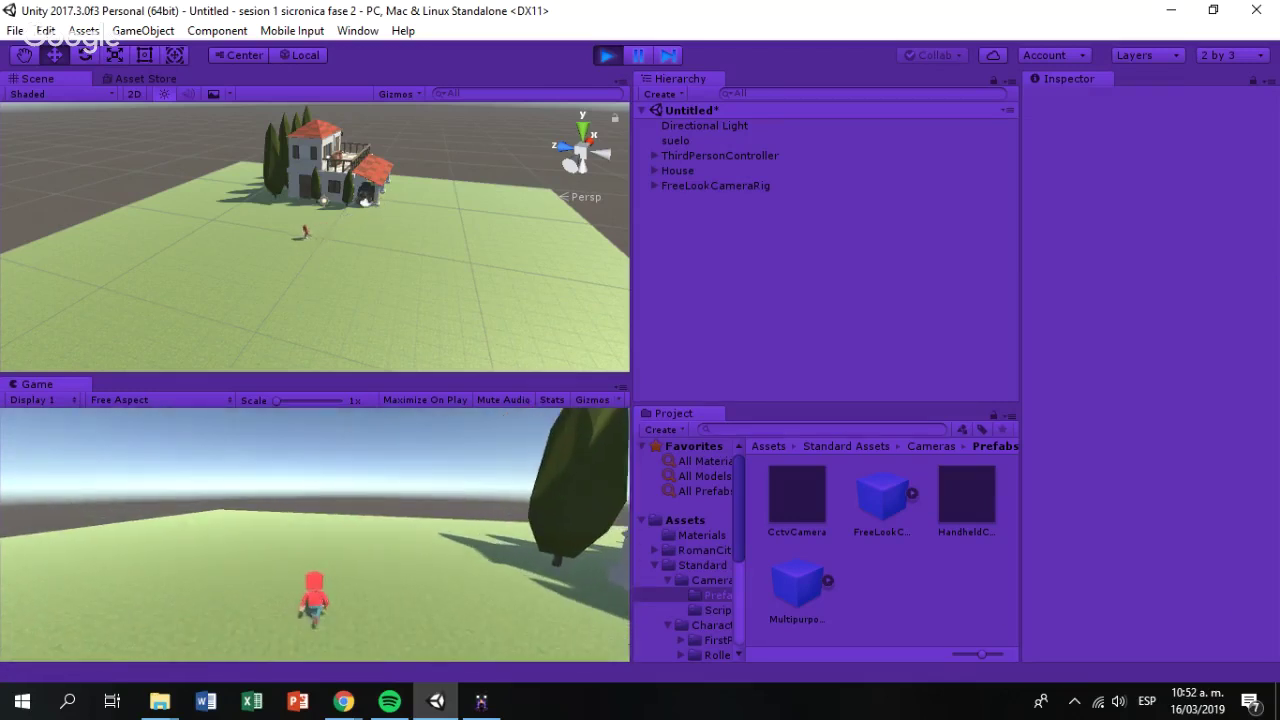
{"action": "key", "text": "w"}
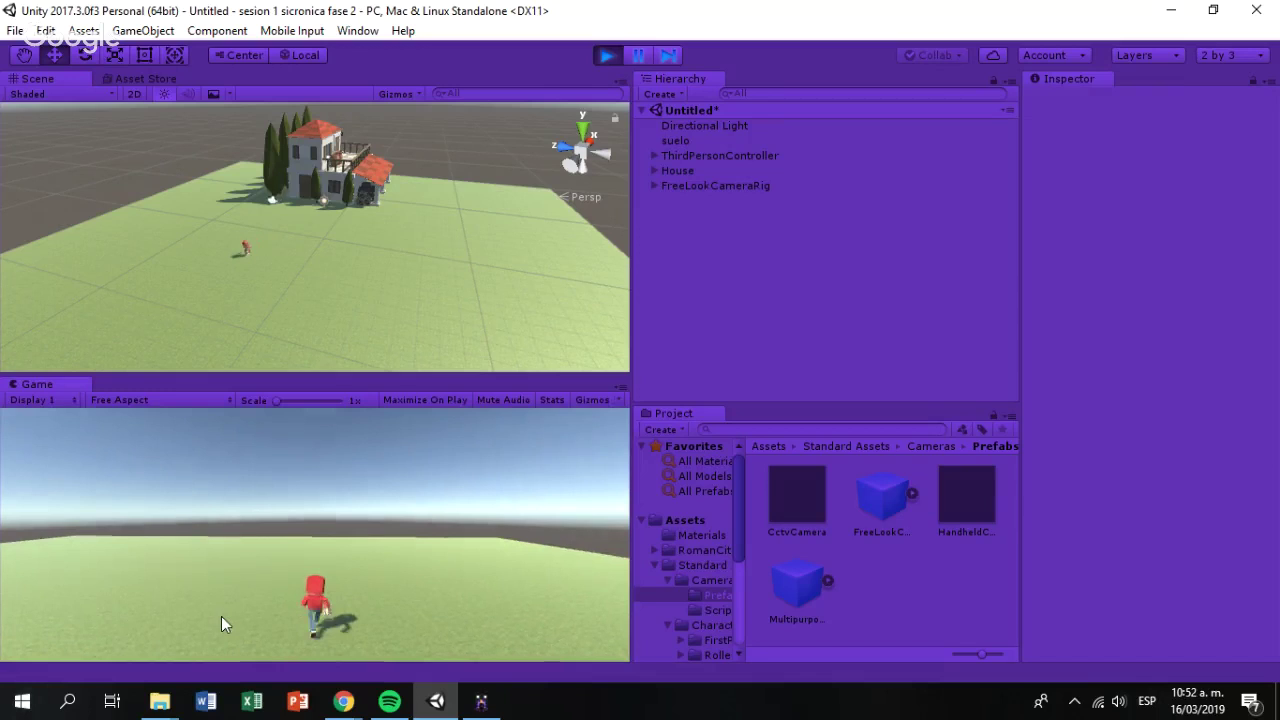
{"action": "key", "text": "w"}
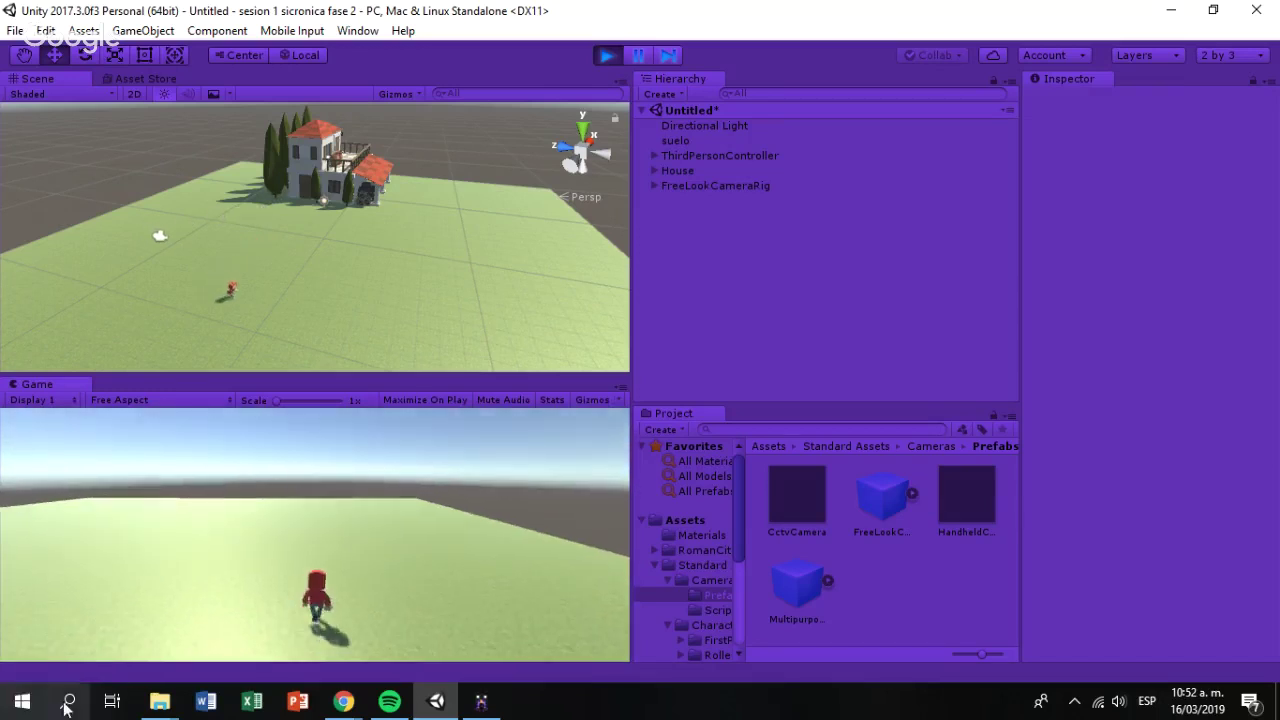
{"action": "key", "text": "w"}
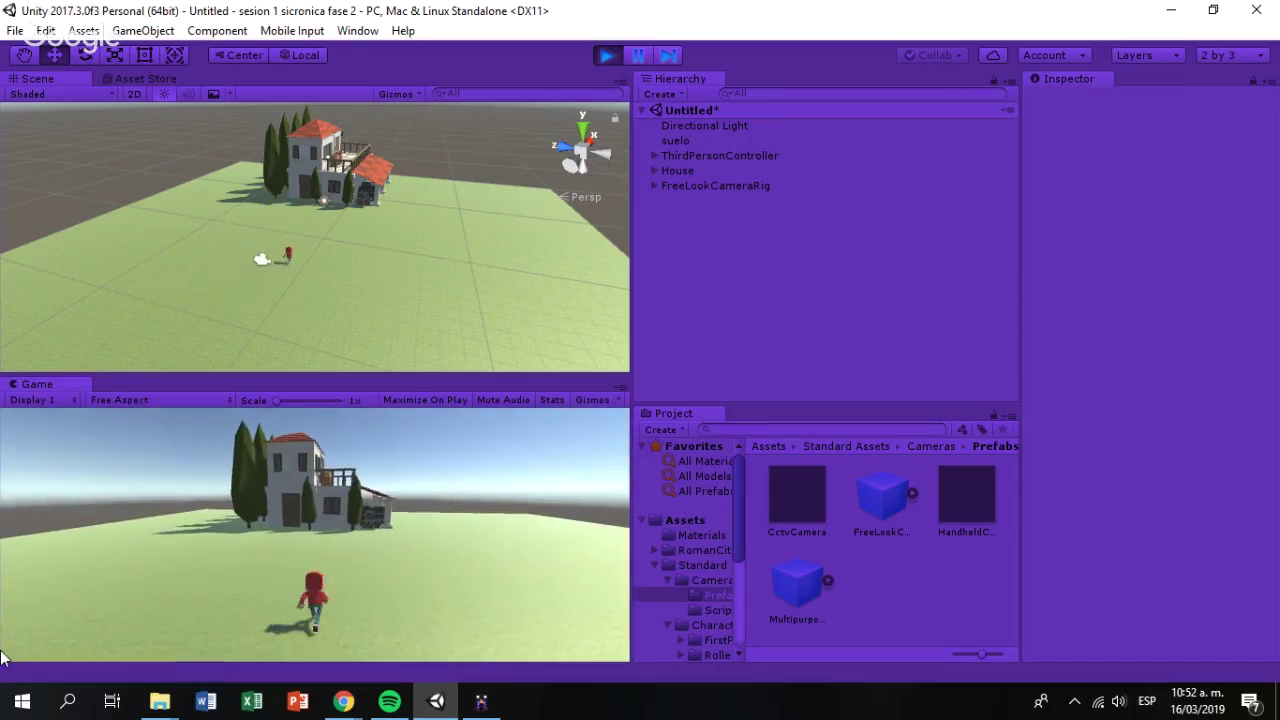
{"action": "key", "text": "w"}
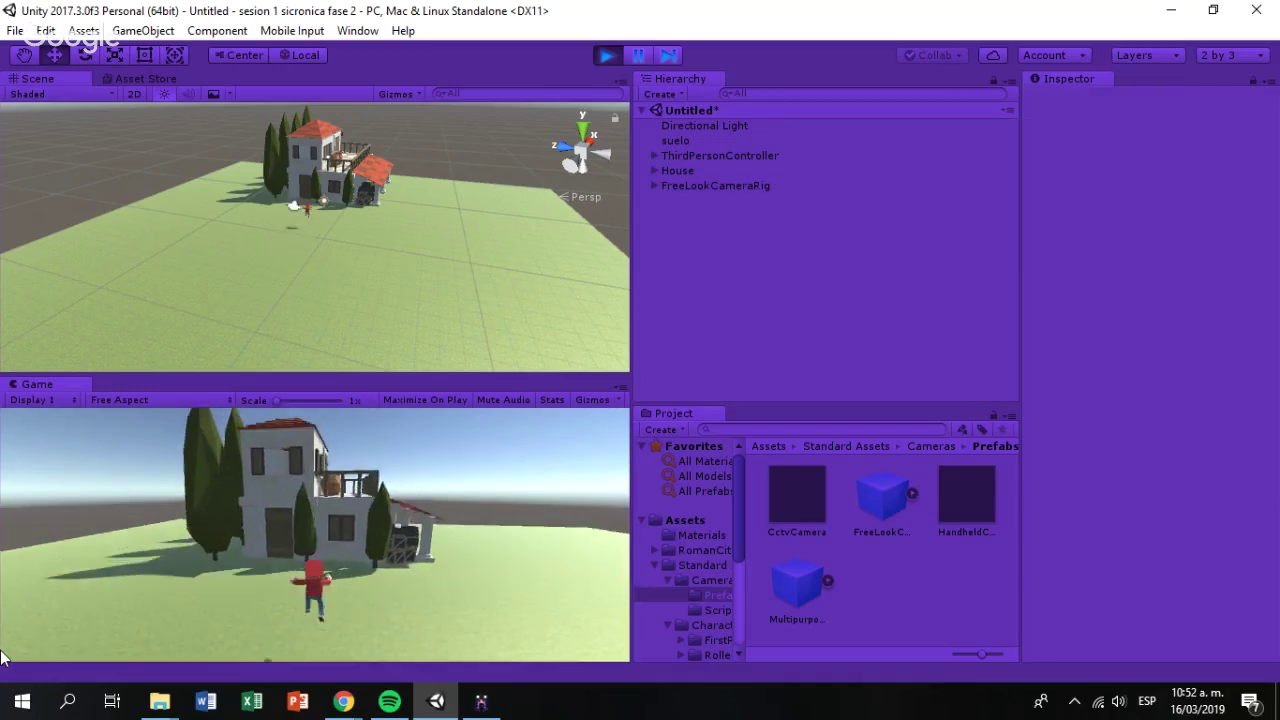
{"action": "key", "text": "s"}
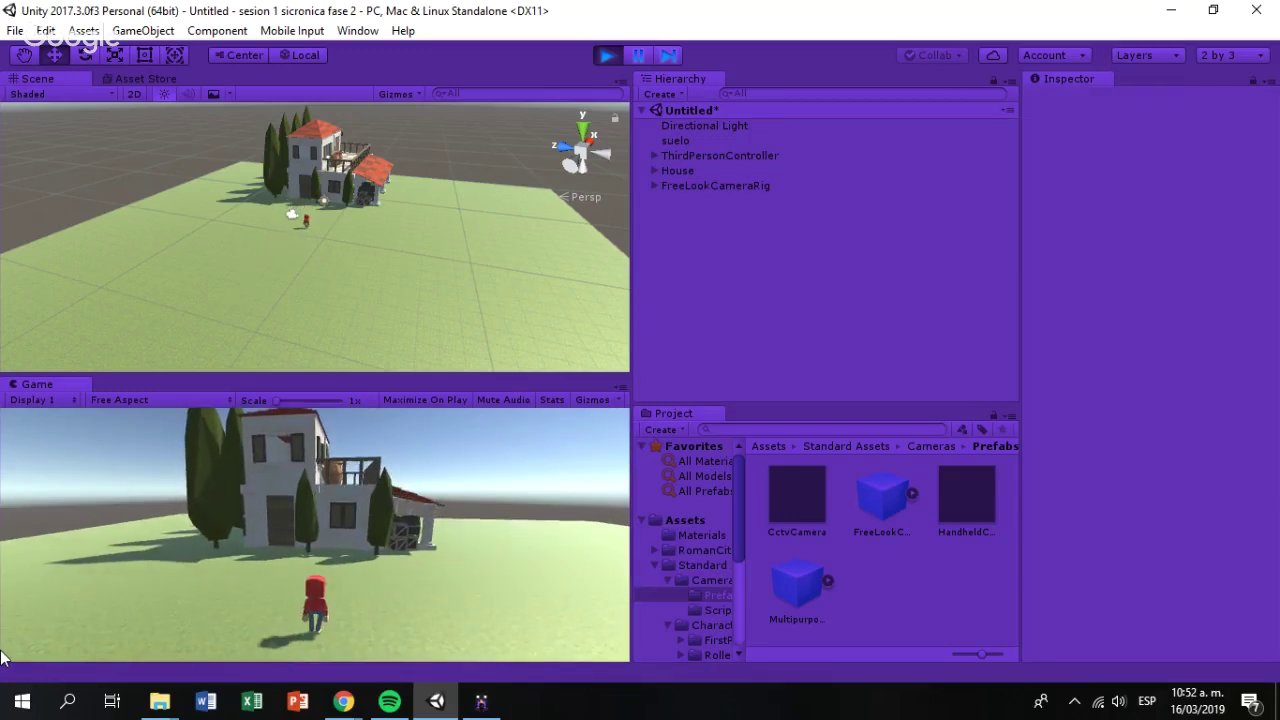
{"action": "key", "text": "w"}
{"action": "key", "text": "w"}
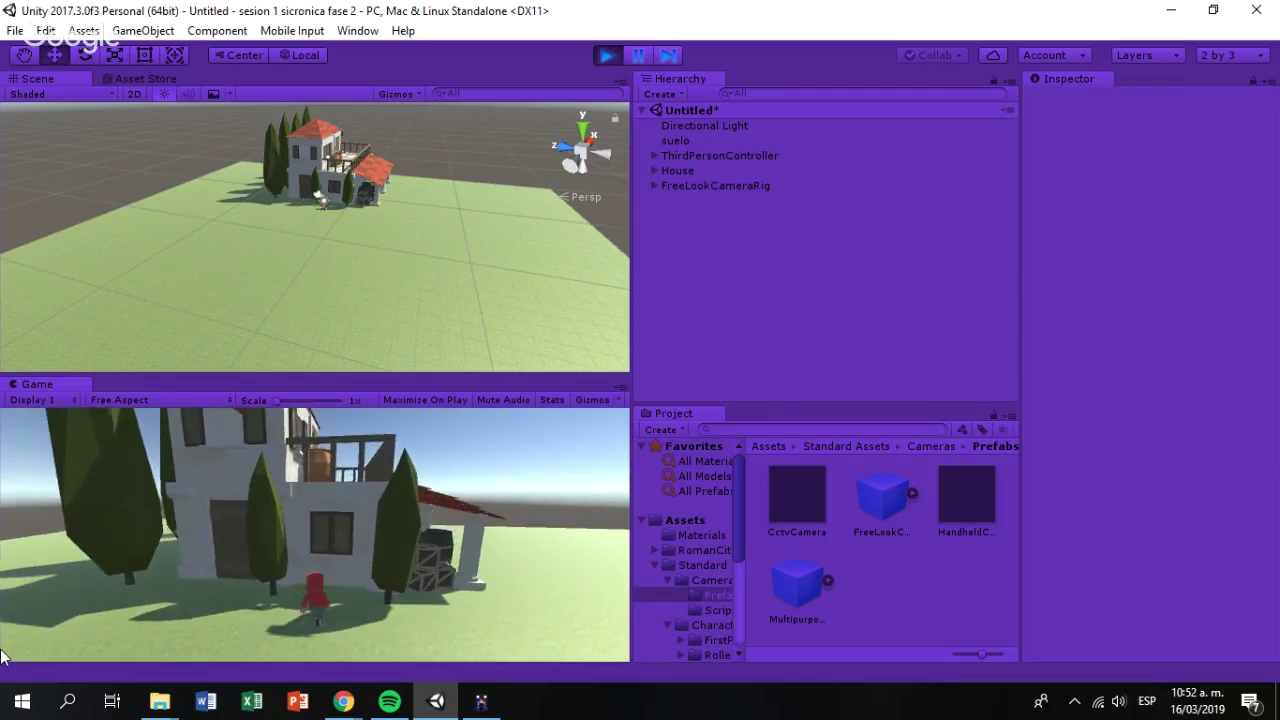
{"action": "key", "text": "s"}
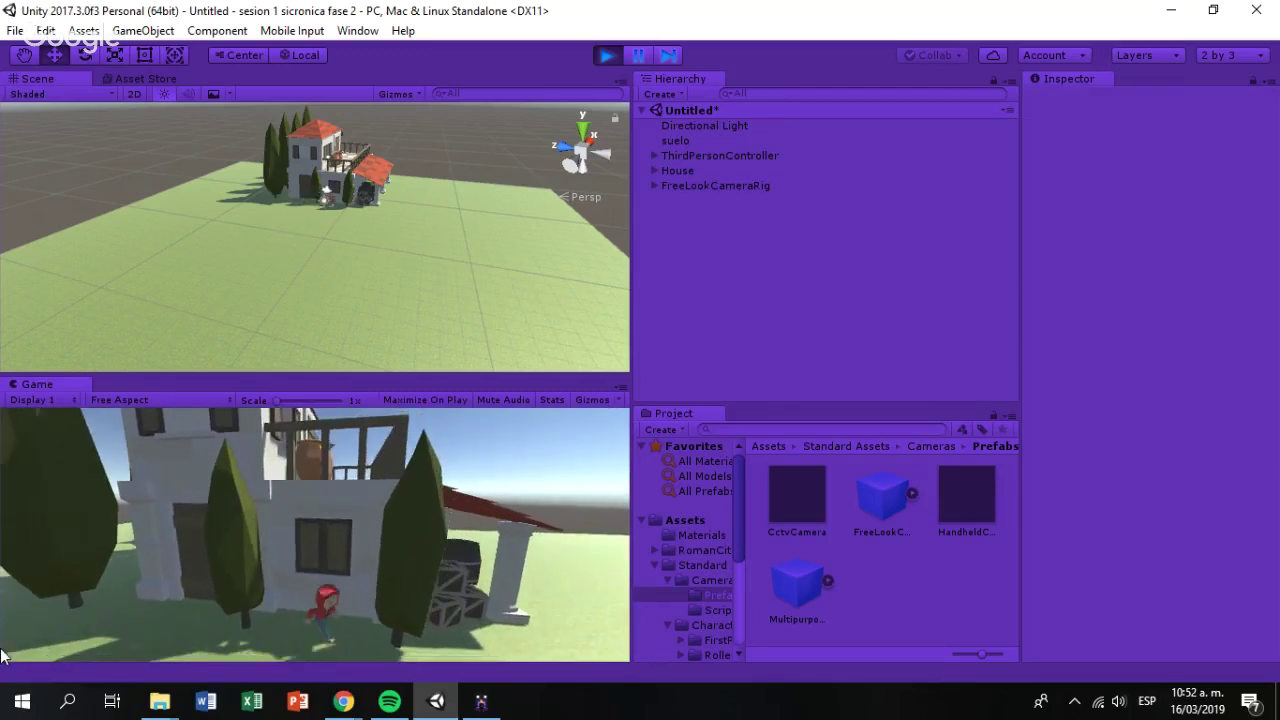
{"action": "key", "text": "s"}
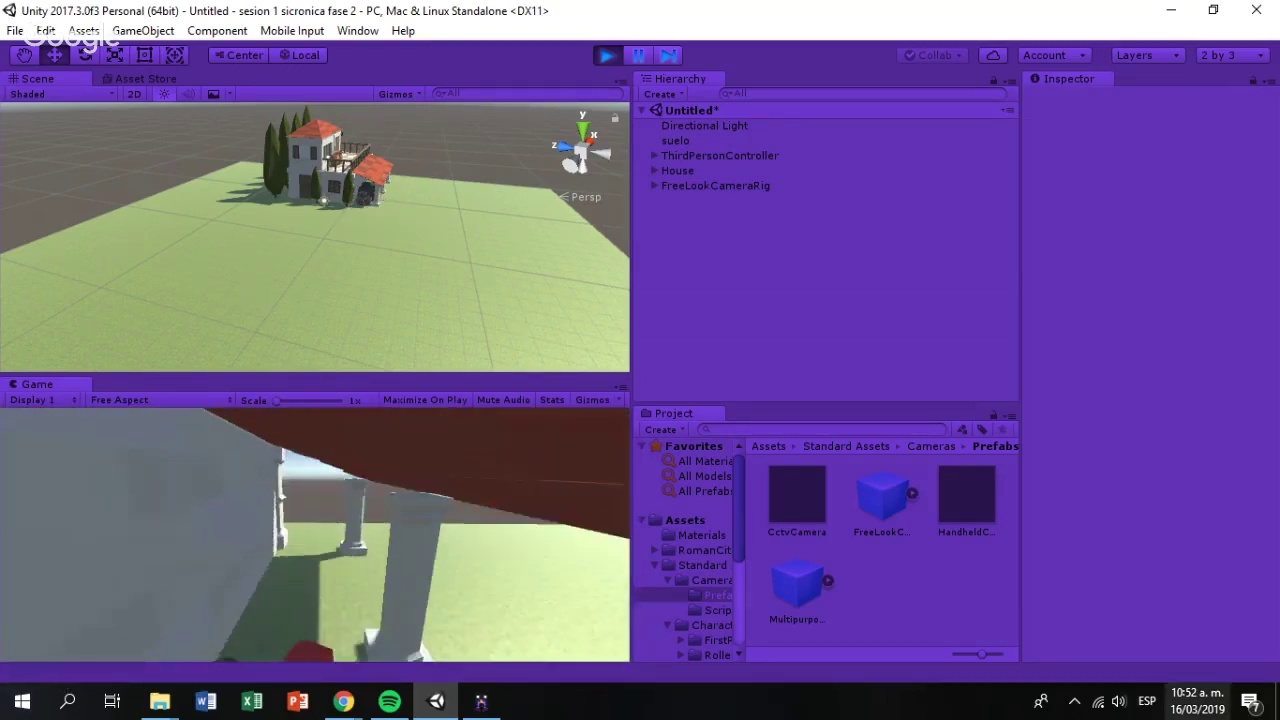
{"action": "key", "text": "w"}
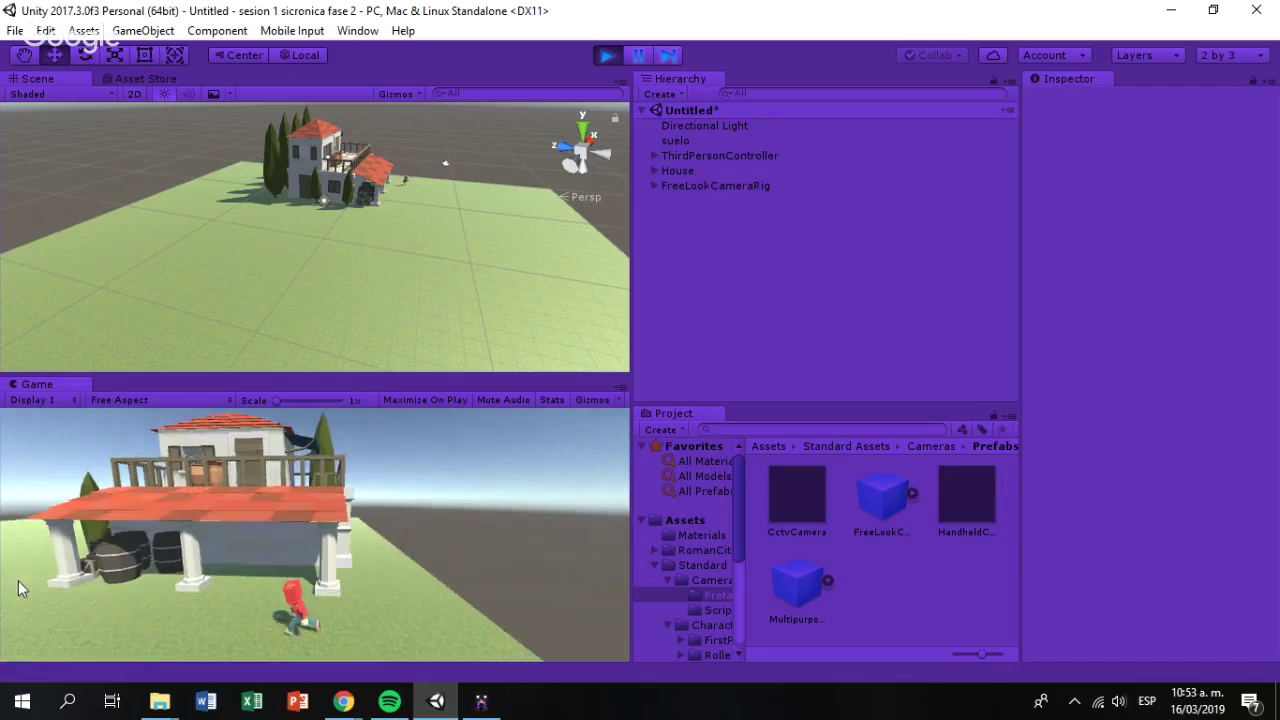
{"action": "key", "text": "w"}
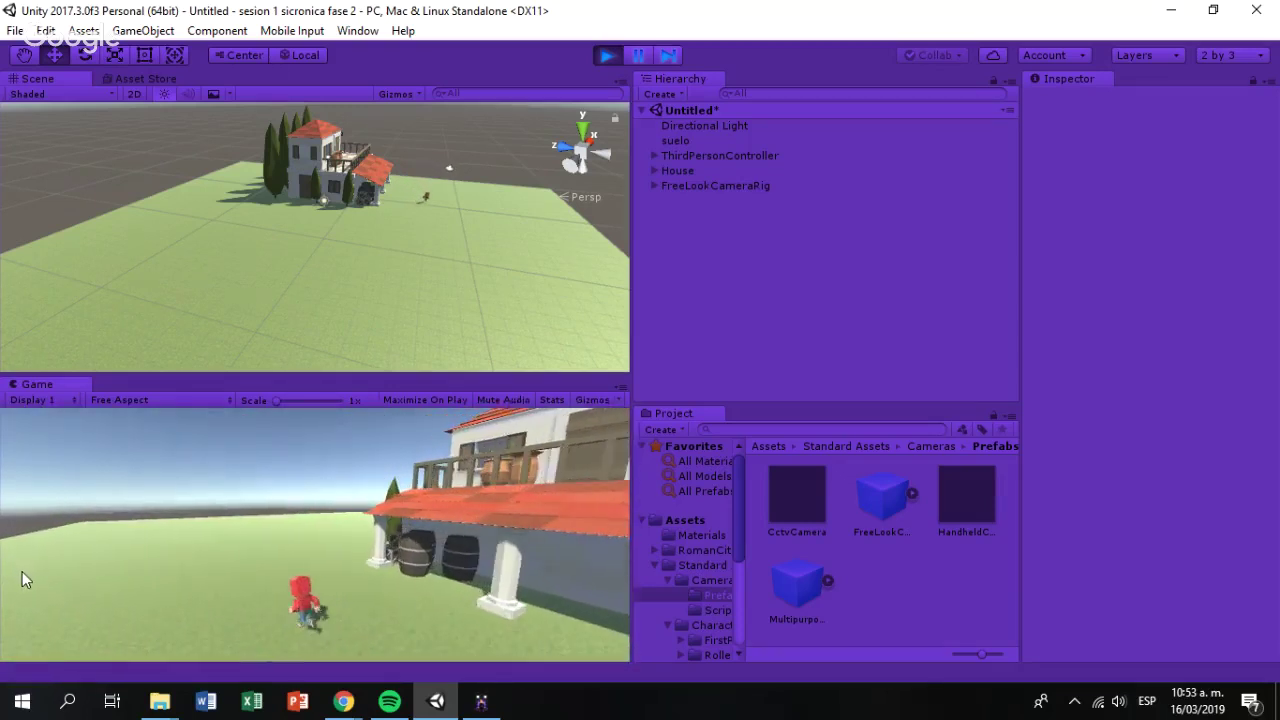
{"action": "key", "text": "w"}
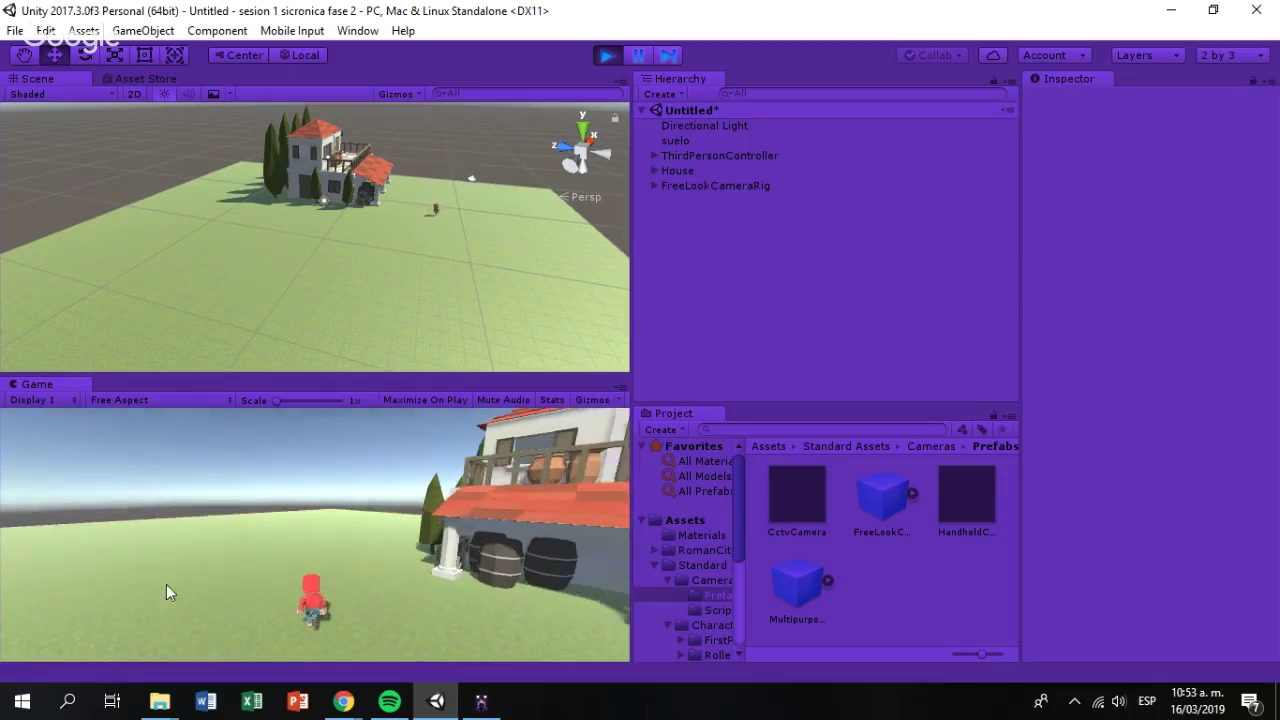
{"action": "key", "text": "w"}
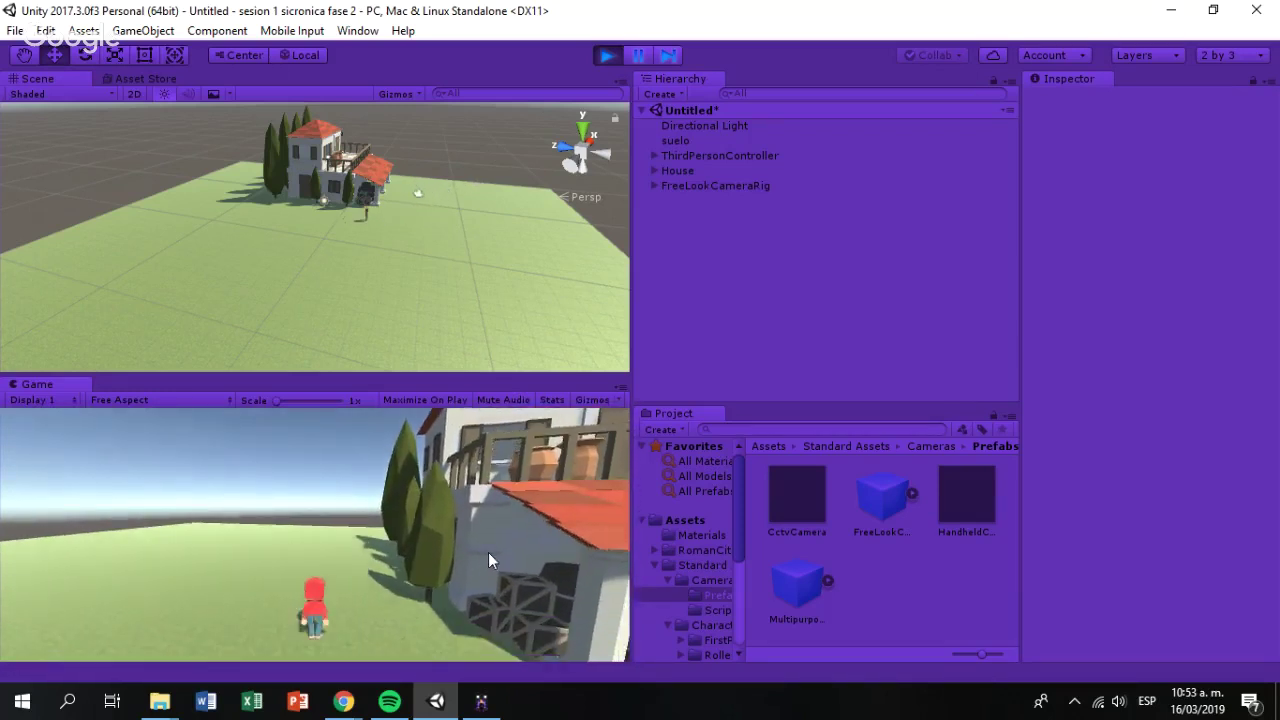
{"action": "left_click", "coordinate": [607, 56]}
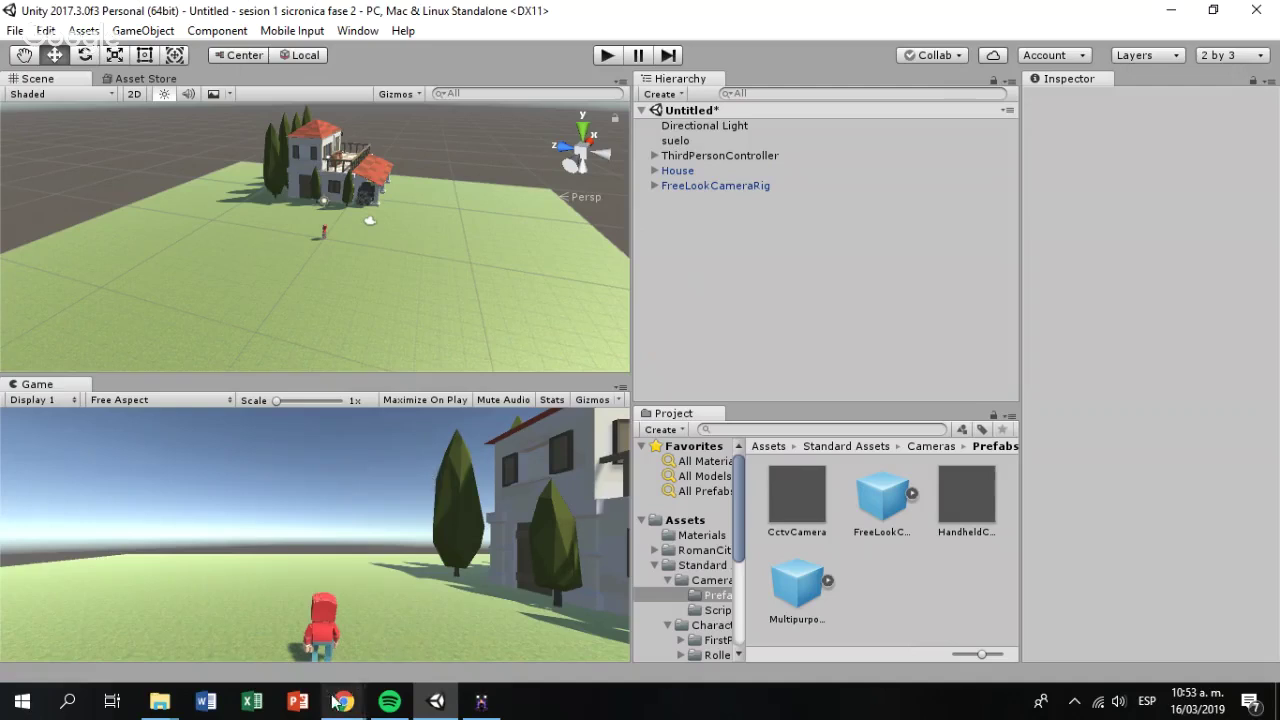
- Switch to Chrome to read the YouTube live chat messages and return to Unity
{"action": "mouse_move", "coordinate": [343, 701]}
{"action": "left_click", "coordinate": [477, 643]}
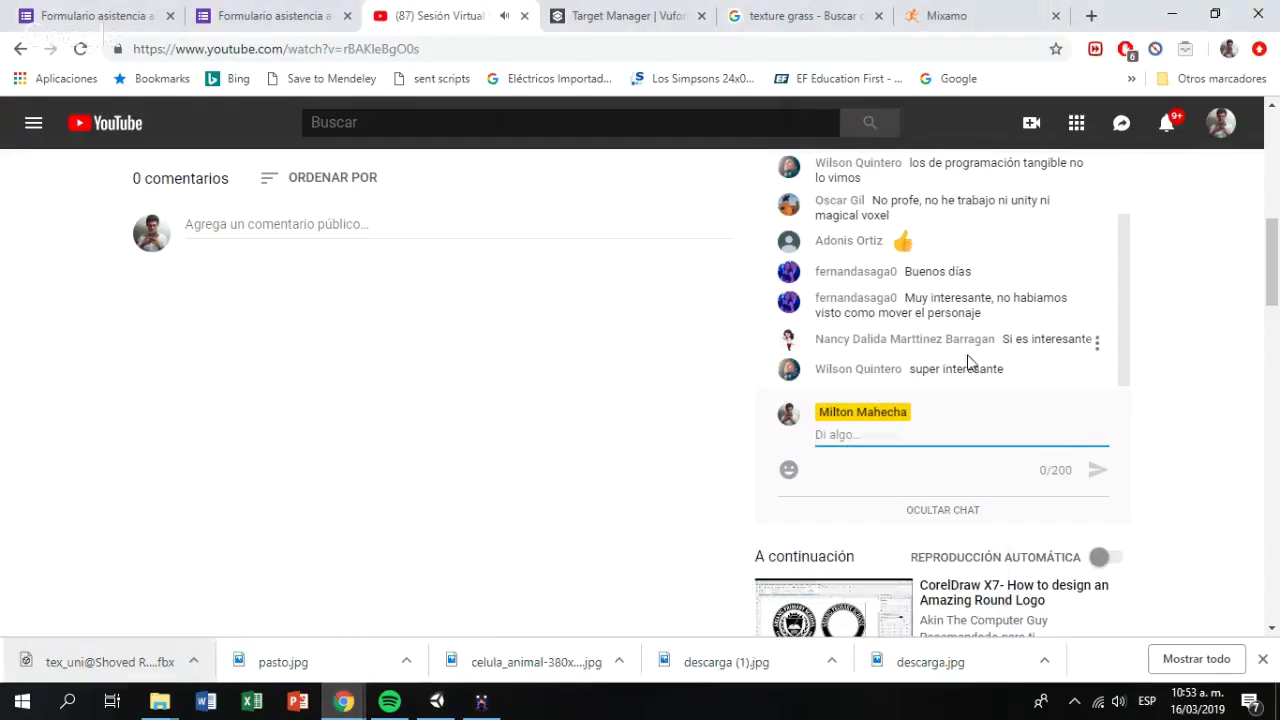
{"action": "scroll", "coordinate": [971, 366], "scroll_direction": "up", "scroll_amount": 3}
{"action": "scroll", "coordinate": [971, 366], "scroll_direction": "down", "scroll_amount": 5}
{"action": "left_click", "coordinate": [436, 701]}
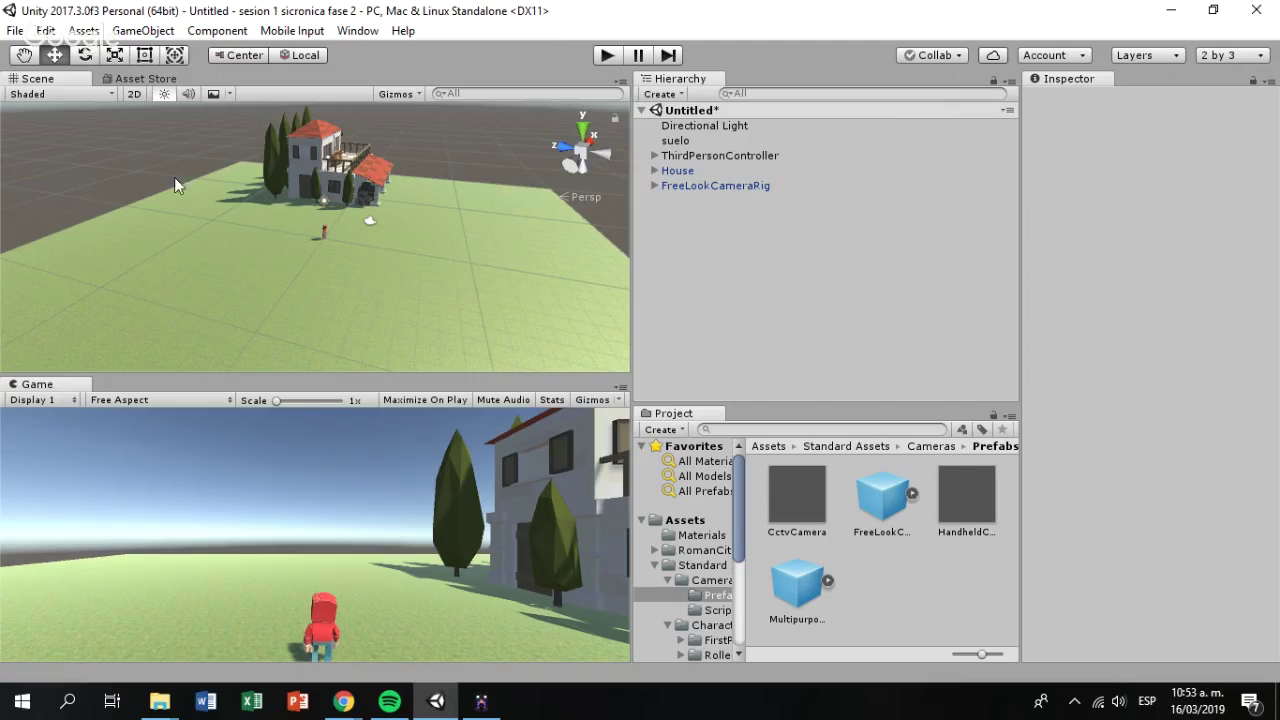
- Open the Asset Store in a maximized view with the free "low poly" search results
{"action": "left_click", "coordinate": [158, 79]}
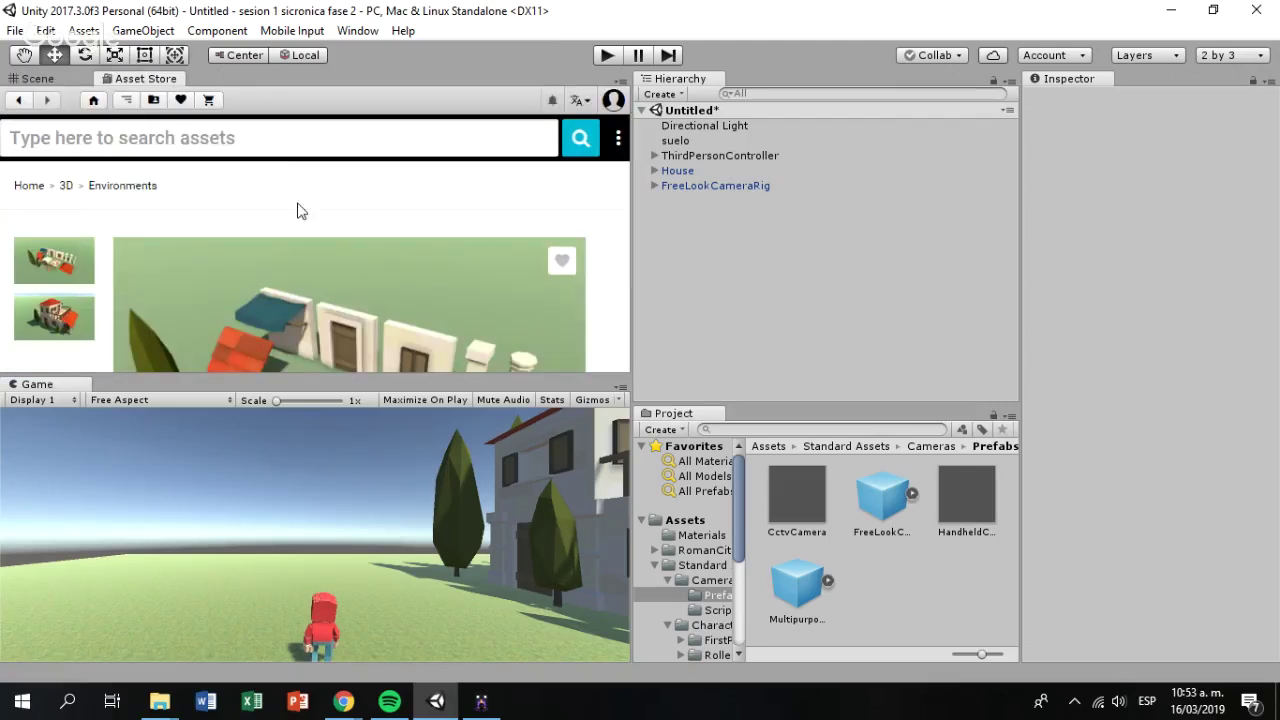
{"action": "left_click", "coordinate": [620, 81]}
{"action": "left_click", "coordinate": [703, 131]}
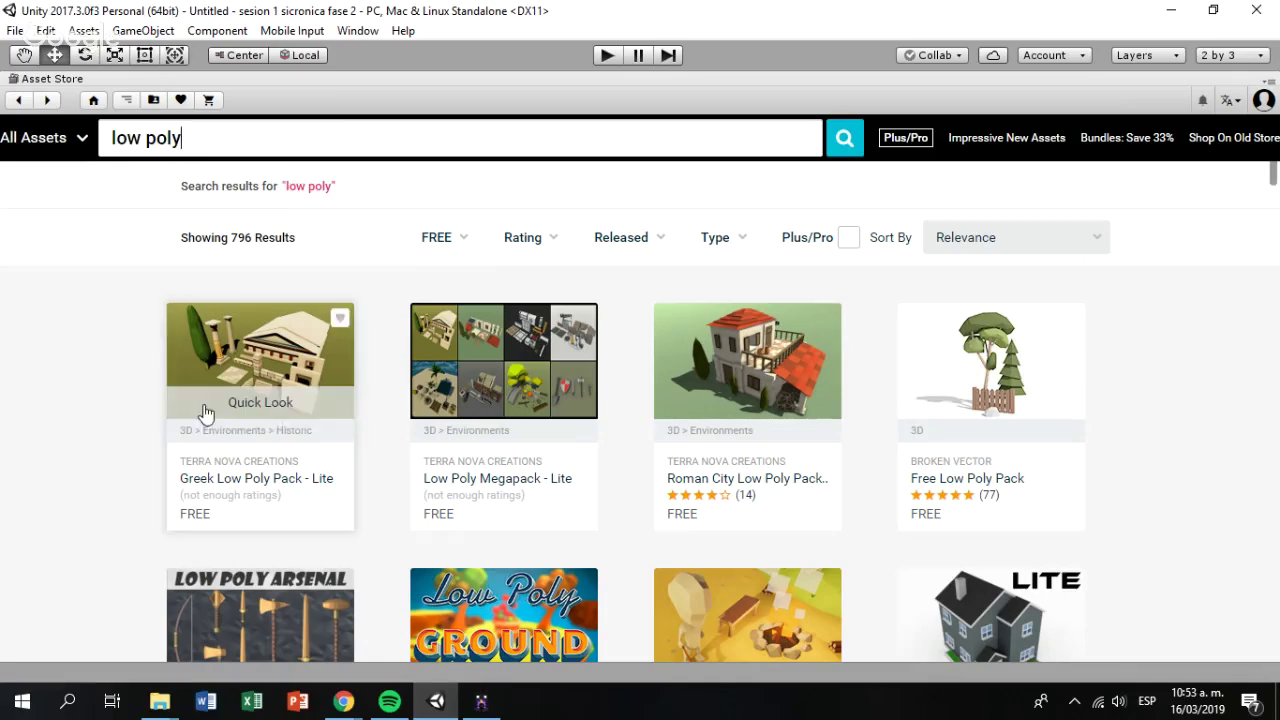
- Open the Free Low Poly Desert Pack from the low poly search results and view its first preview image
{"action": "scroll", "coordinate": [206, 409], "scroll_direction": "down", "scroll_amount": 2}
{"action": "scroll", "coordinate": [395, 400], "scroll_direction": "down", "scroll_amount": 3}
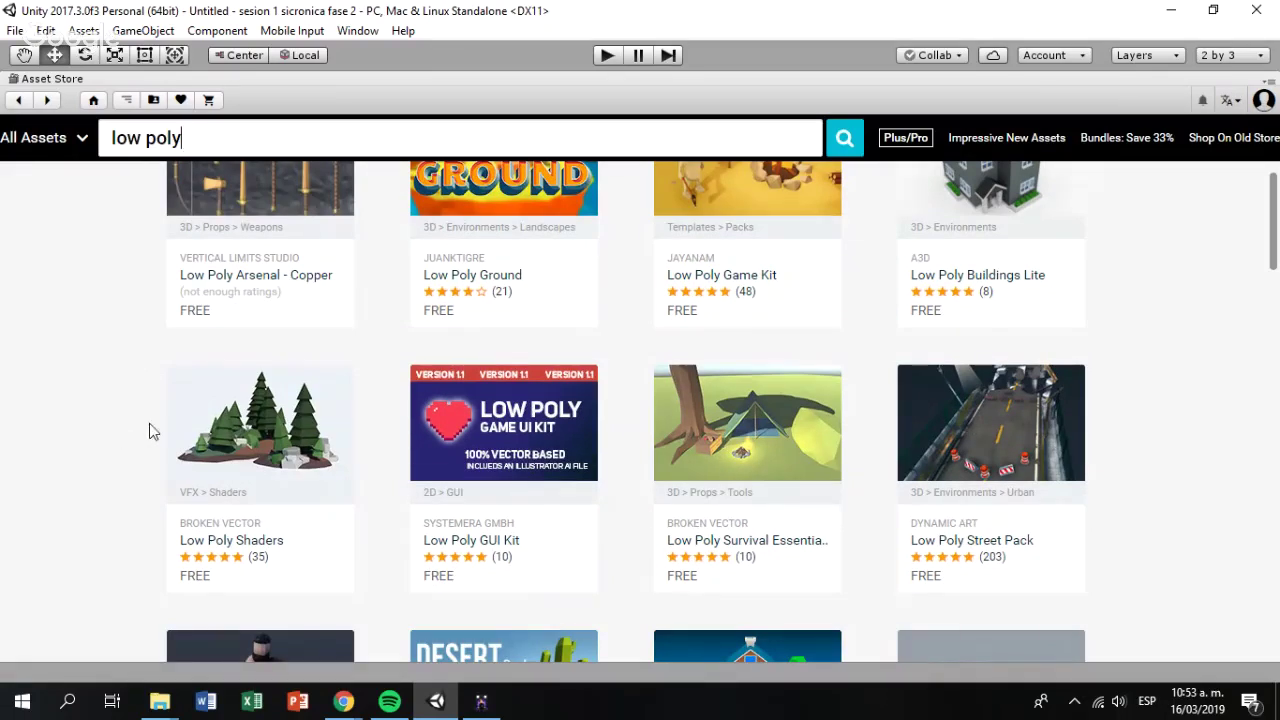
{"action": "scroll", "coordinate": [1106, 432], "scroll_direction": "down", "scroll_amount": 1}
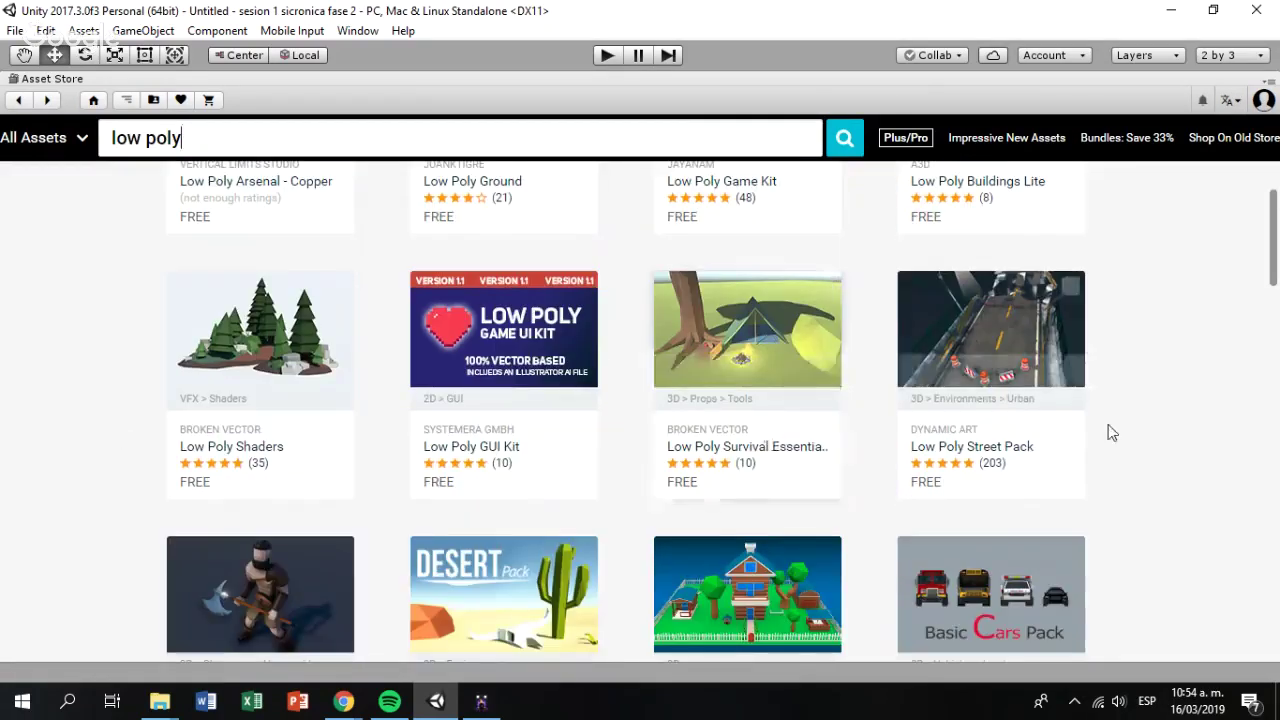
{"action": "scroll", "coordinate": [1095, 448], "scroll_direction": "down", "scroll_amount": 1}
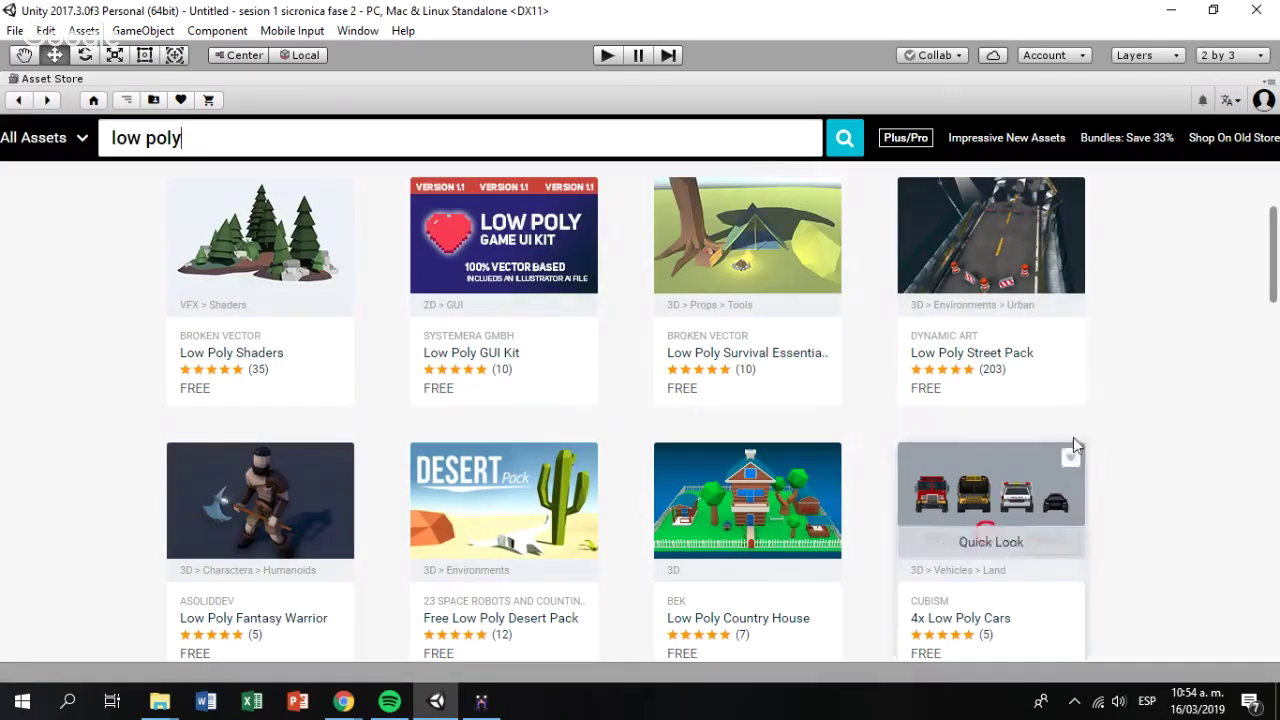
{"action": "scroll", "coordinate": [1065, 445], "scroll_direction": "down", "scroll_amount": 1}
{"action": "mouse_move", "coordinate": [501, 410]}
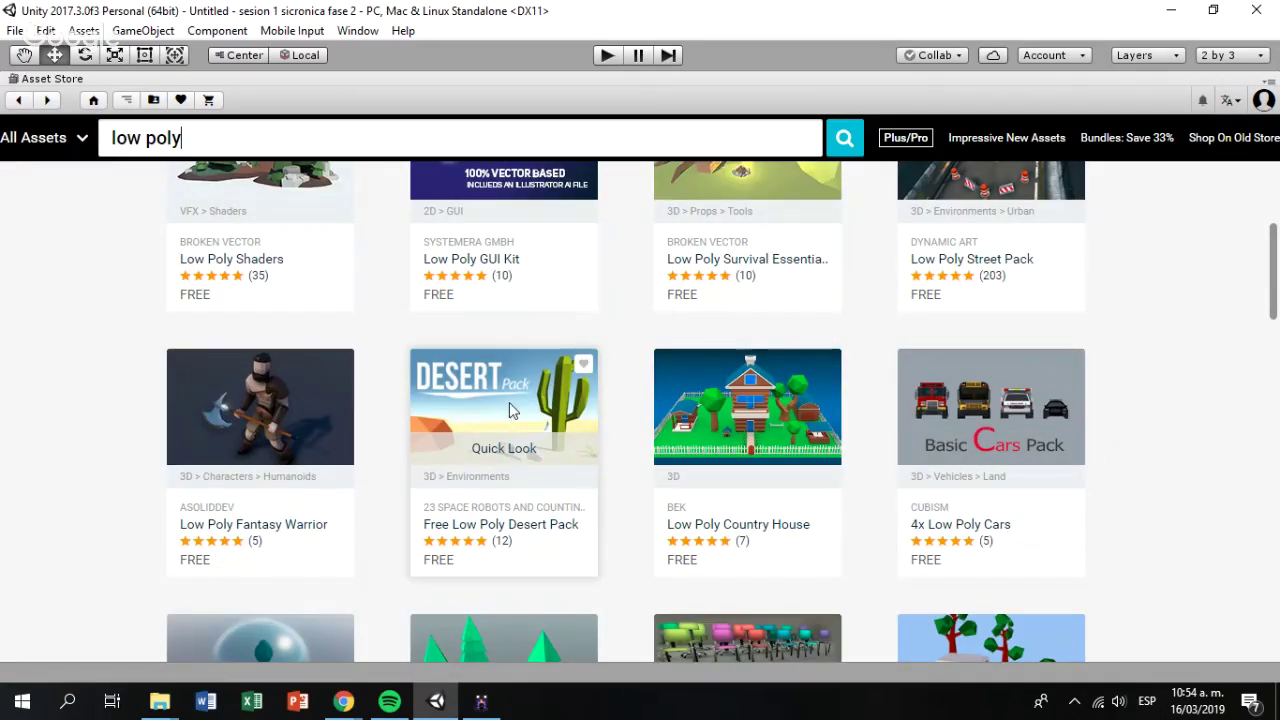
{"action": "left_click", "coordinate": [501, 410]}
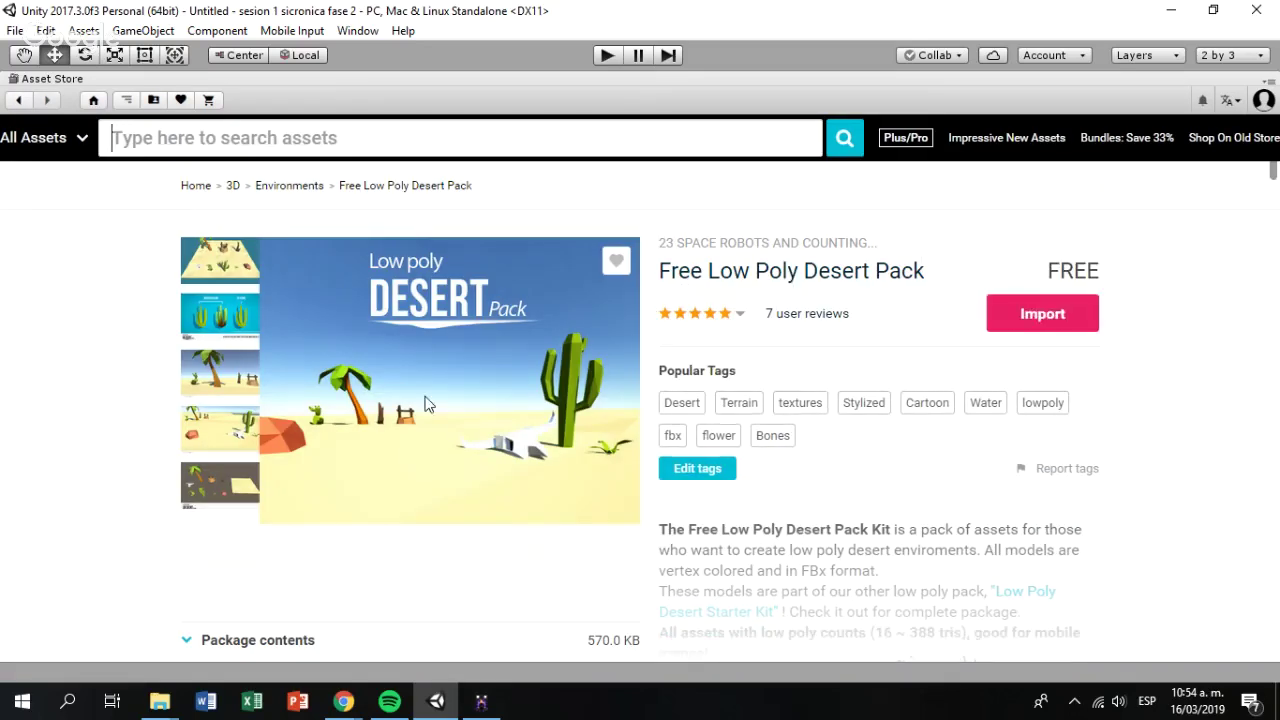
{"action": "left_click", "coordinate": [234, 277]}
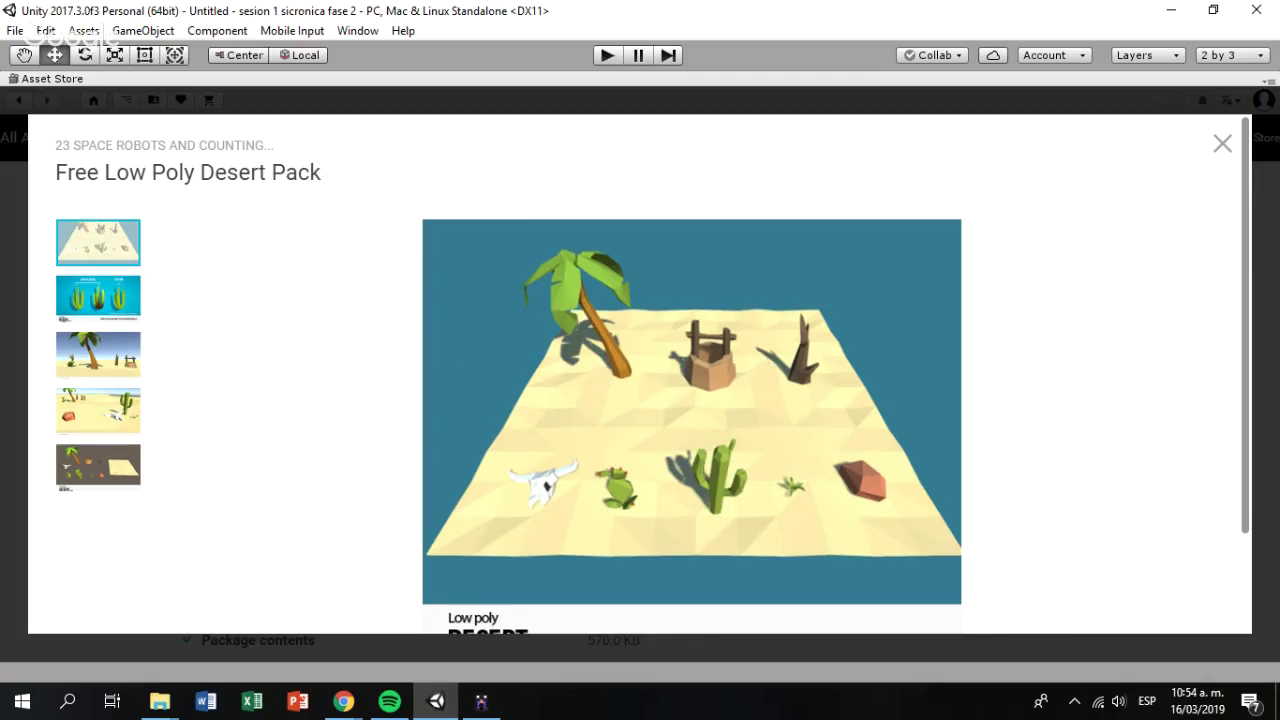
{"action": "left_click", "coordinate": [1221, 145]}
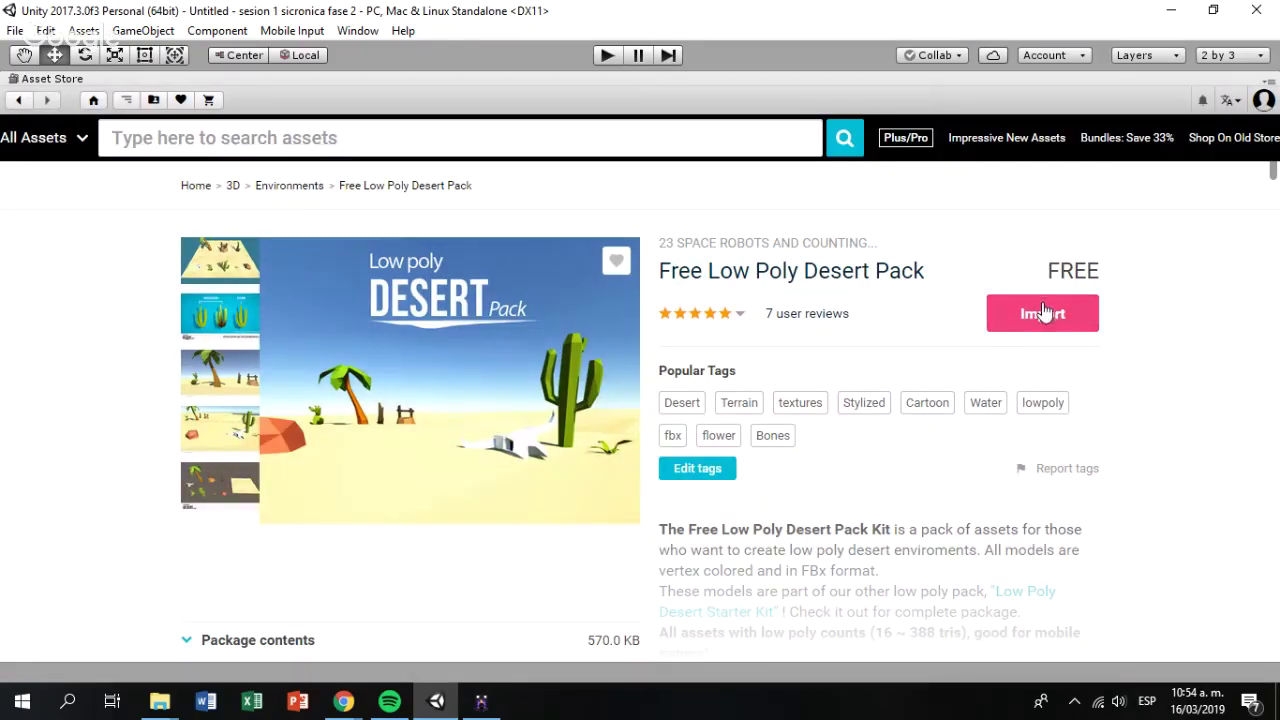
- Import the complete Free Low Poly Desert Pack into the project with all of its files included
{"action": "left_click", "coordinate": [1045, 333]}
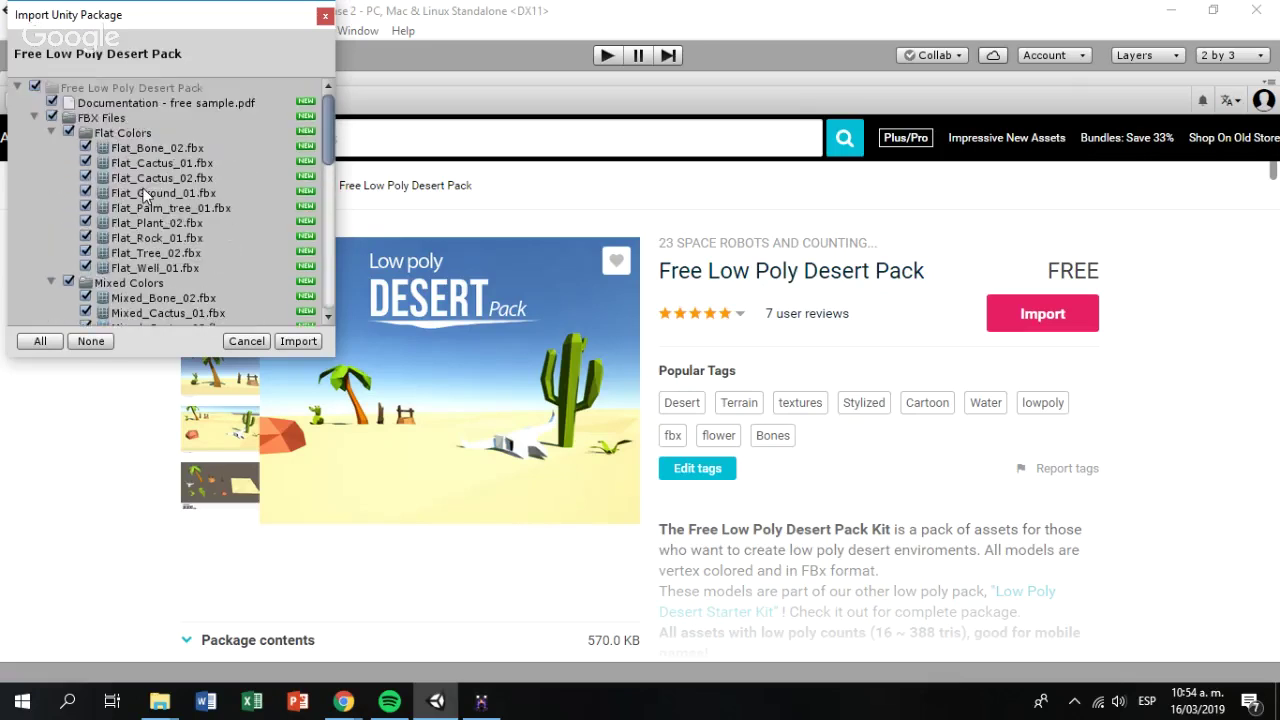
{"action": "scroll", "coordinate": [163, 201], "scroll_direction": "down", "scroll_amount": 8}
{"action": "scroll", "coordinate": [222, 259], "scroll_direction": "up", "scroll_amount": 8}
{"action": "left_click", "coordinate": [26, 90]}
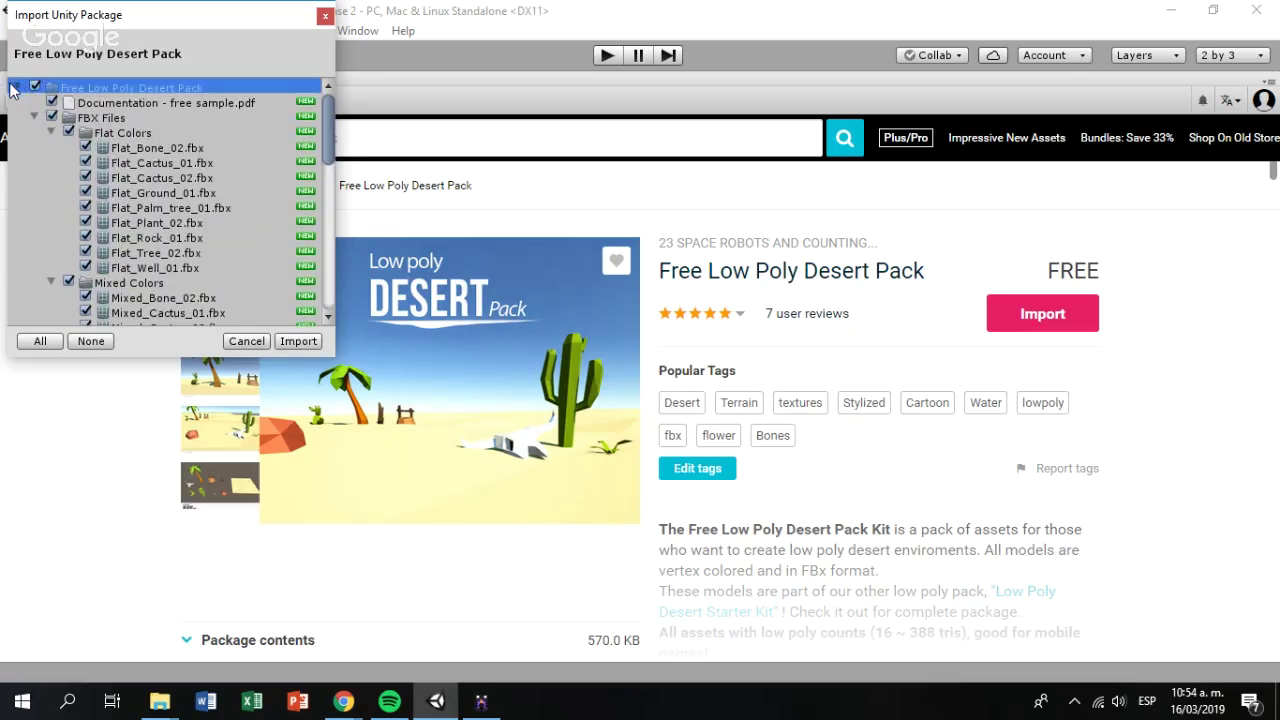
{"action": "left_click", "coordinate": [17, 88]}
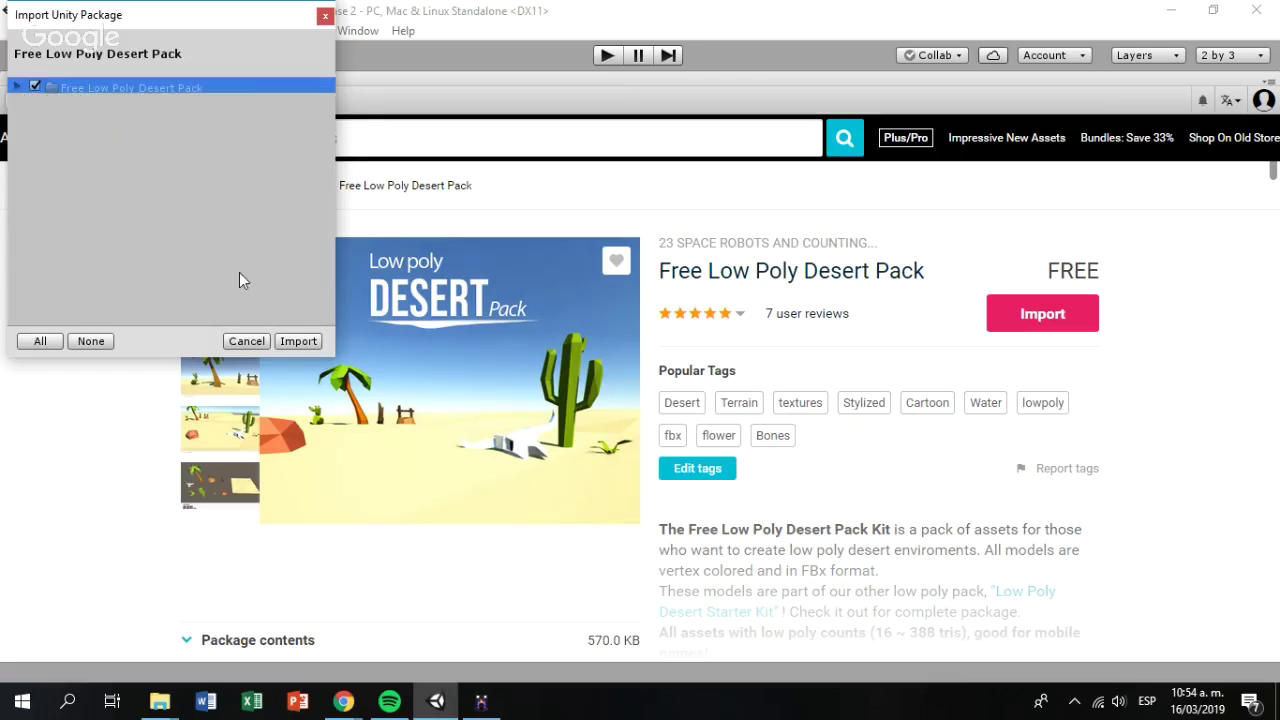
{"action": "left_click", "coordinate": [289, 340]}
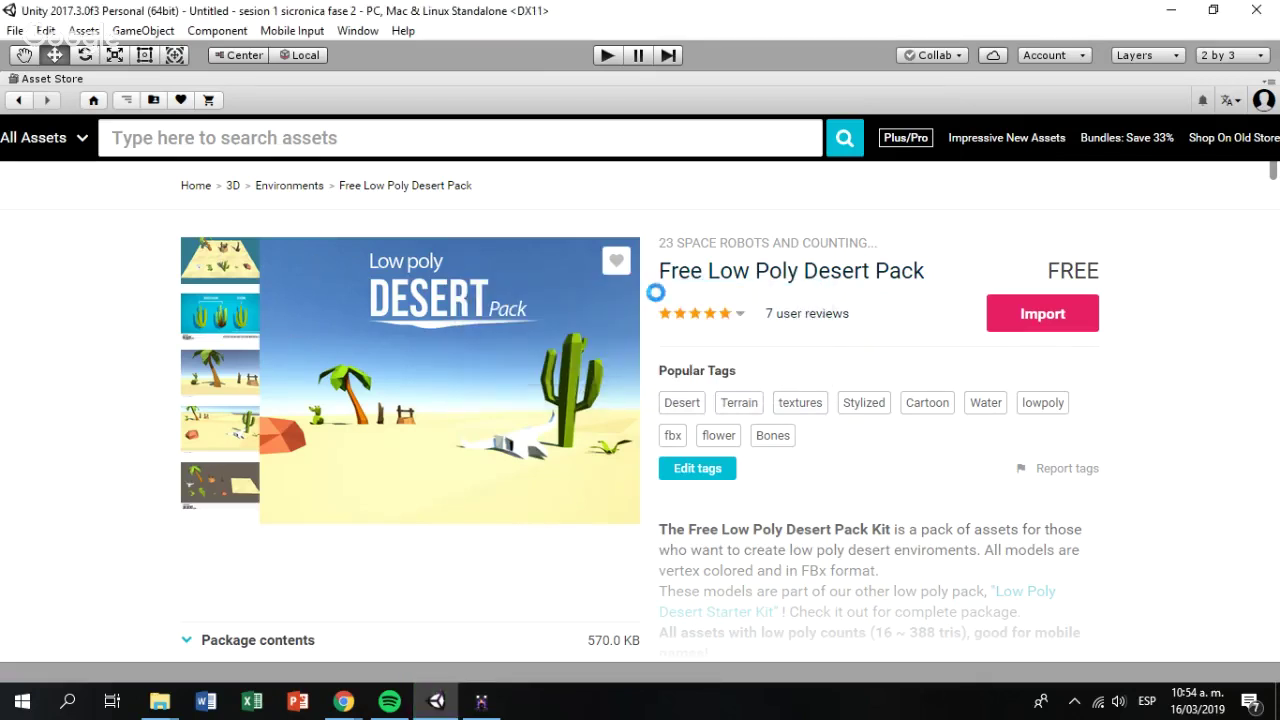
- Restore the Asset Store from its maximized view and open the Unity Prefabs folder of the Free Low Poly Desert Pack
{"action": "left_click", "coordinate": [1270, 84]}
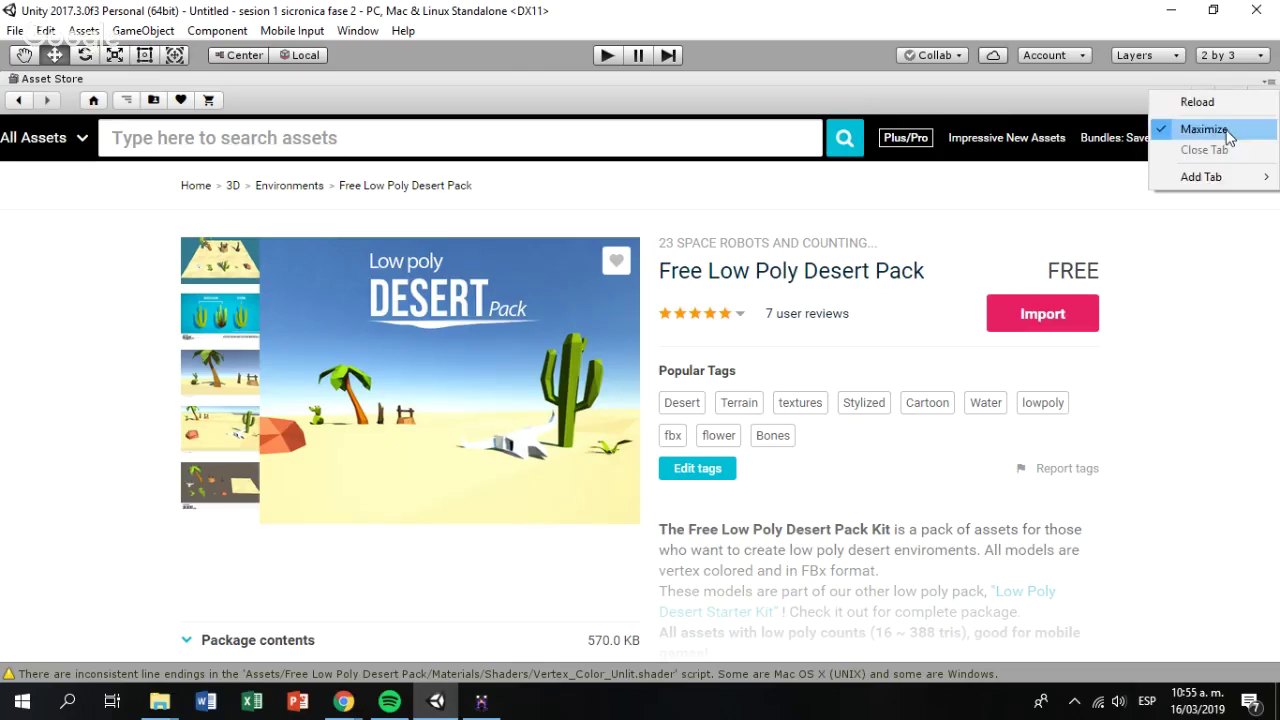
{"action": "left_click", "coordinate": [1229, 130]}
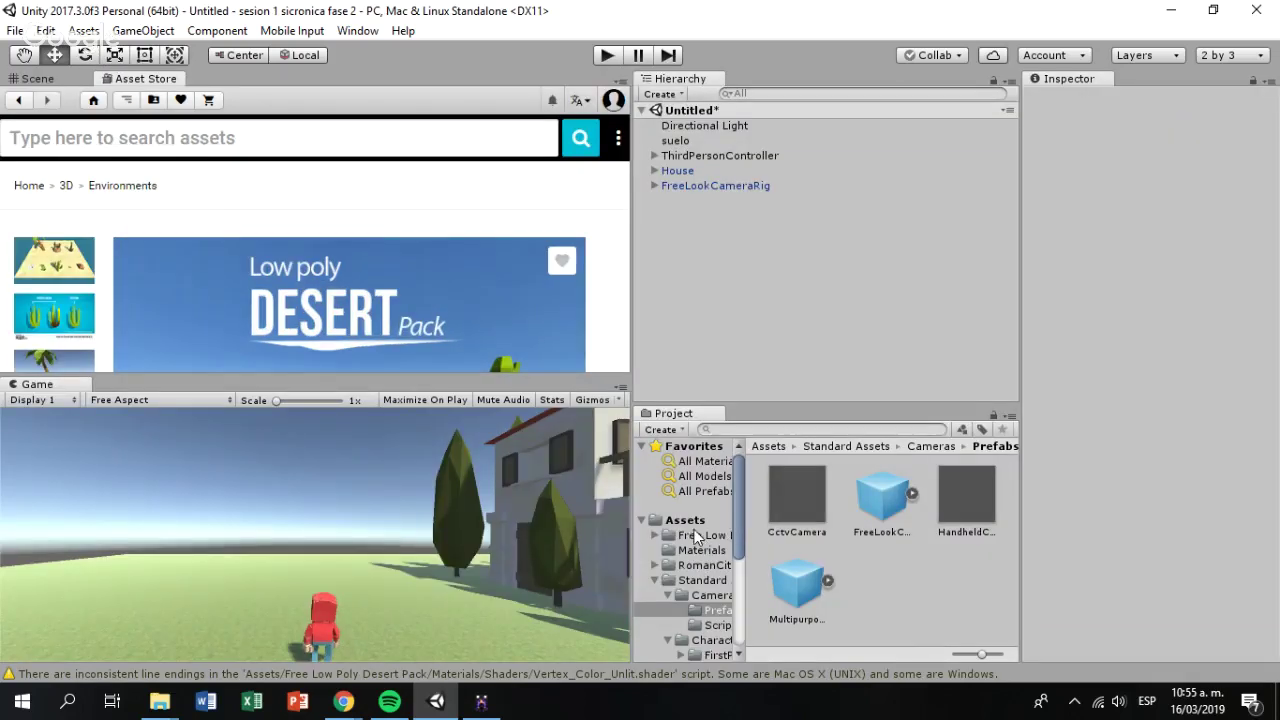
{"action": "left_click", "coordinate": [690, 522]}
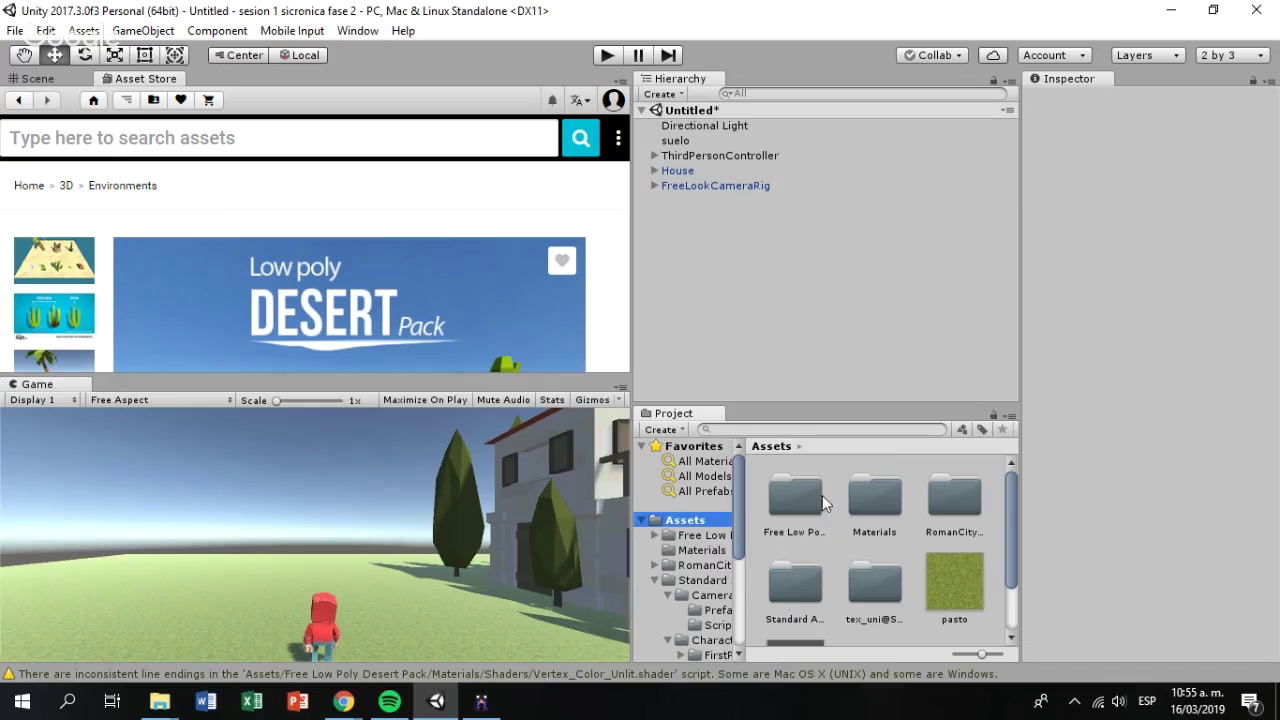
{"action": "left_click", "coordinate": [795, 498]}
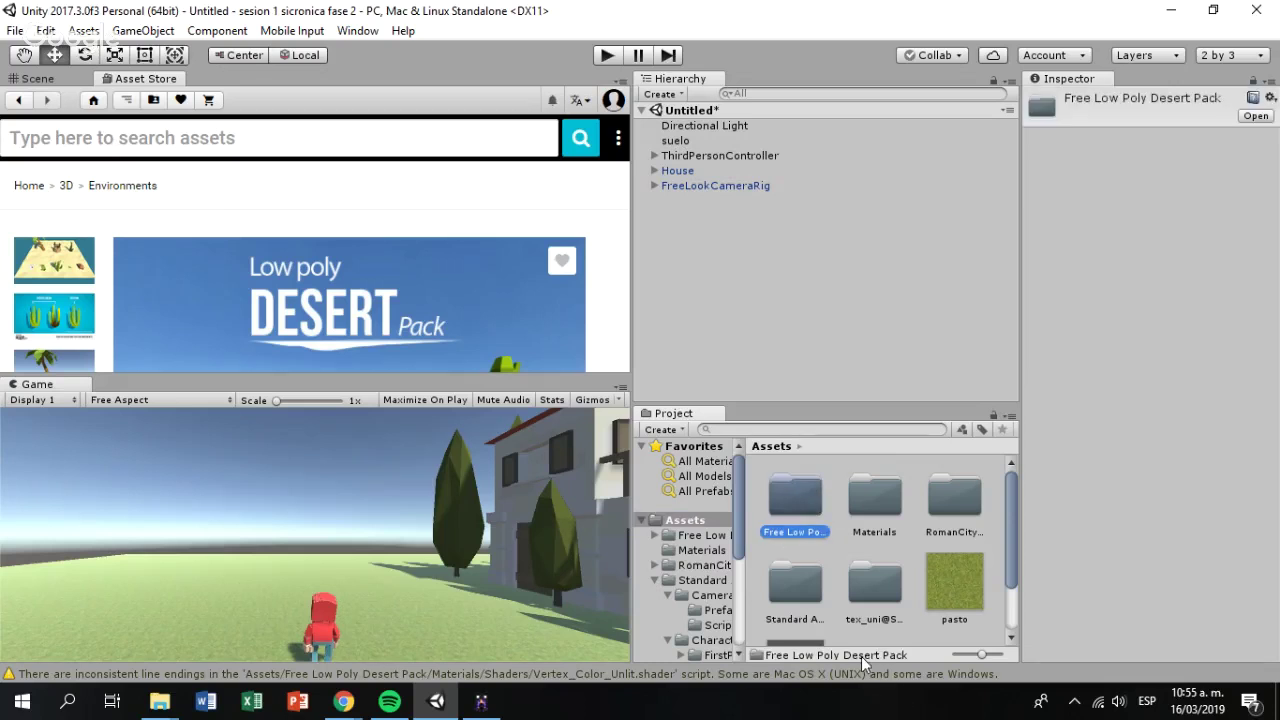
{"action": "double_click", "coordinate": [791, 497]}
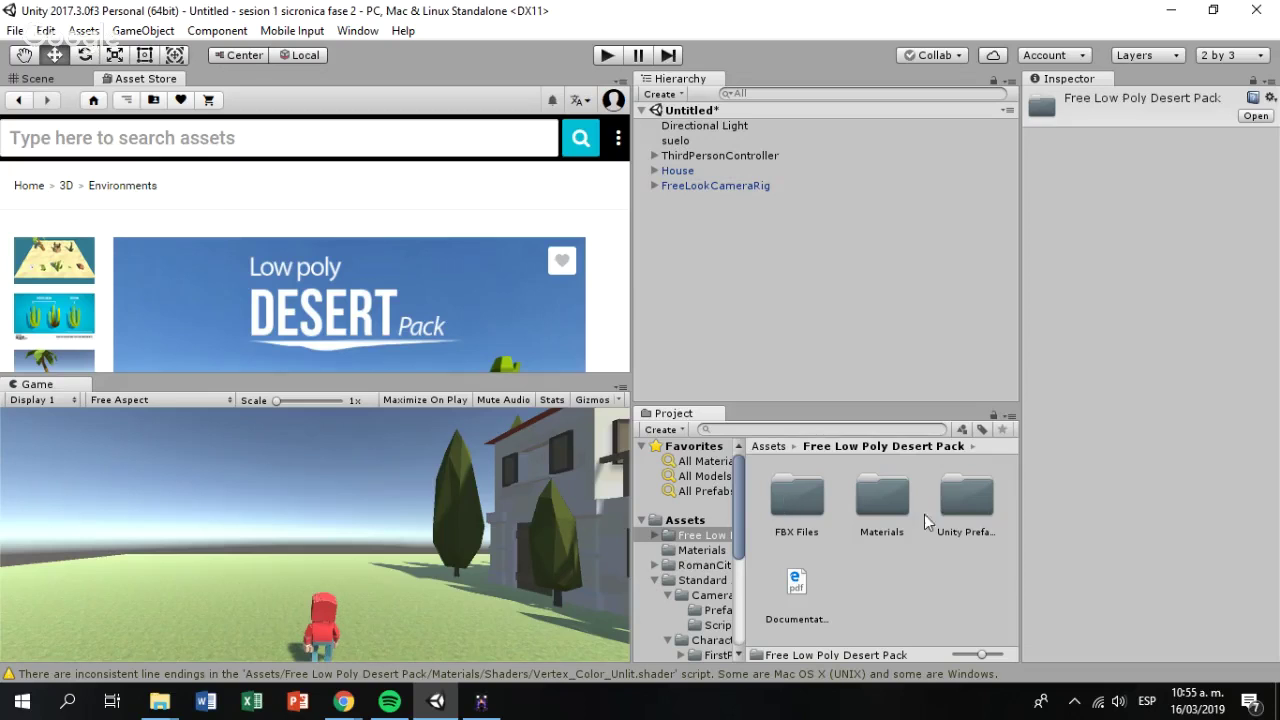
{"action": "left_click", "coordinate": [971, 507]}
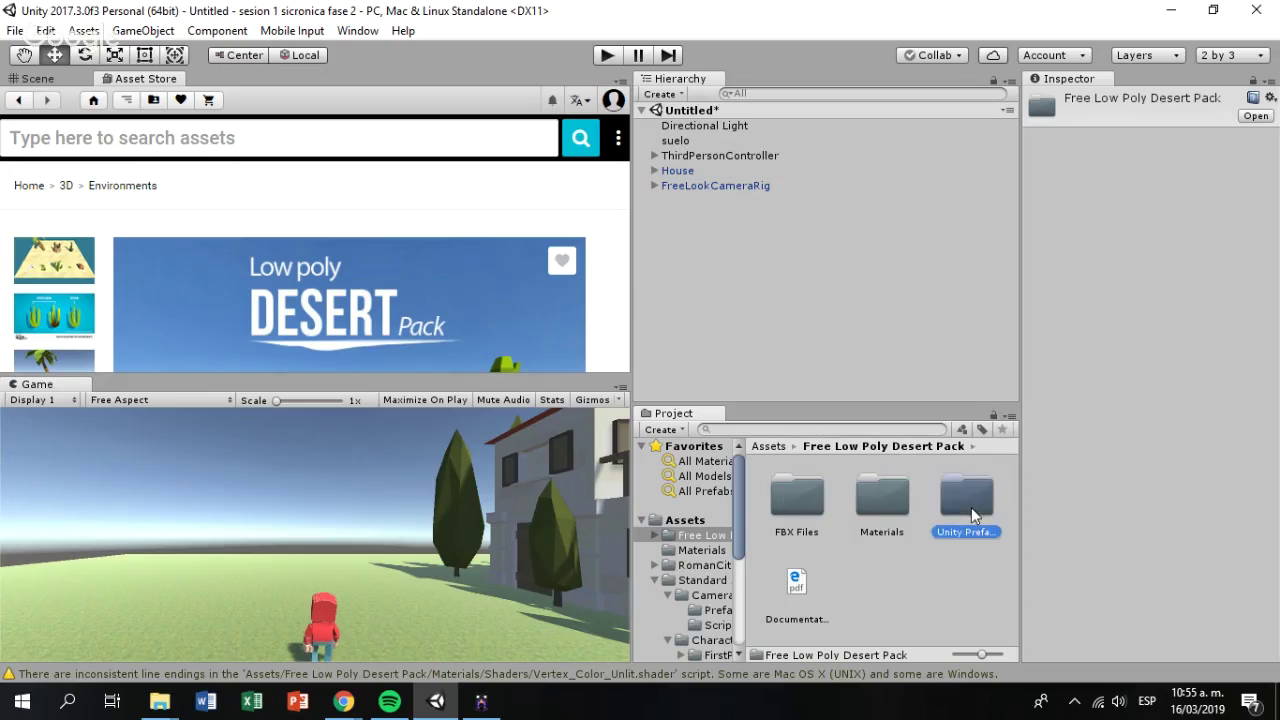
{"action": "double_click", "coordinate": [971, 507]}
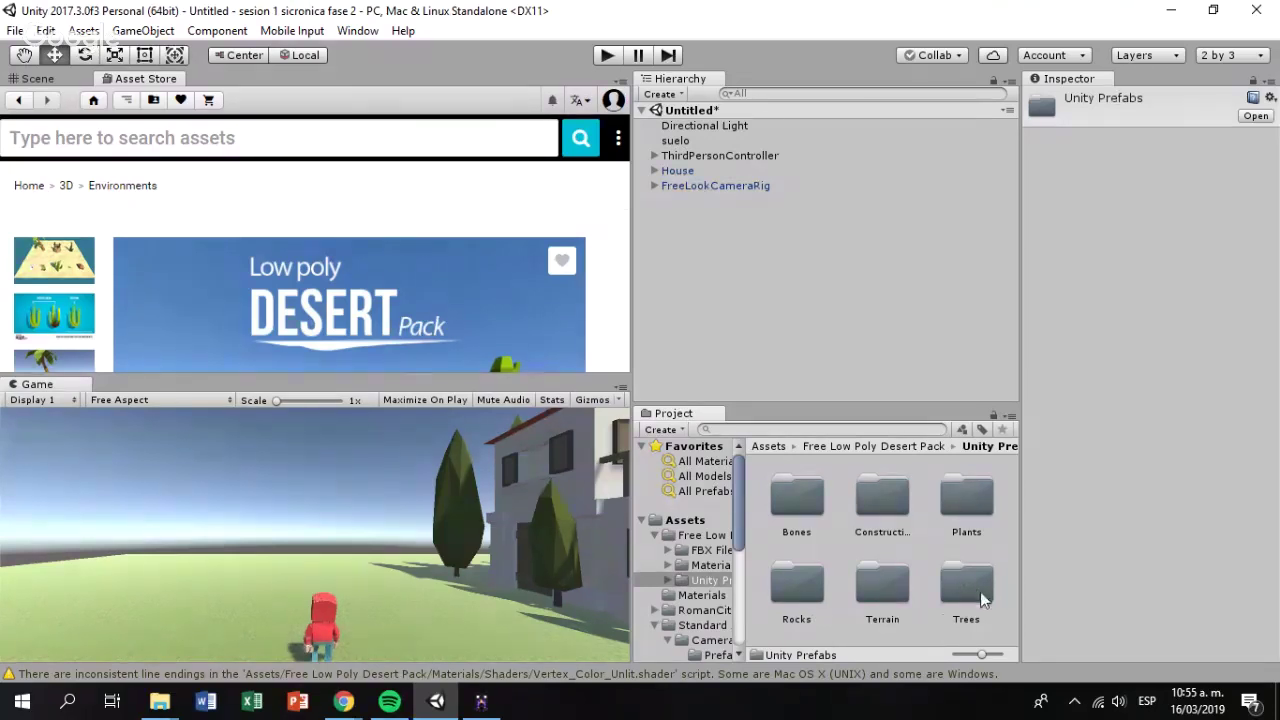
- Add the Mixed_Bone_02 prefab from the Bones folder to the scene and move it in front of the character to Z 4.82
{"action": "double_click", "coordinate": [803, 505]}
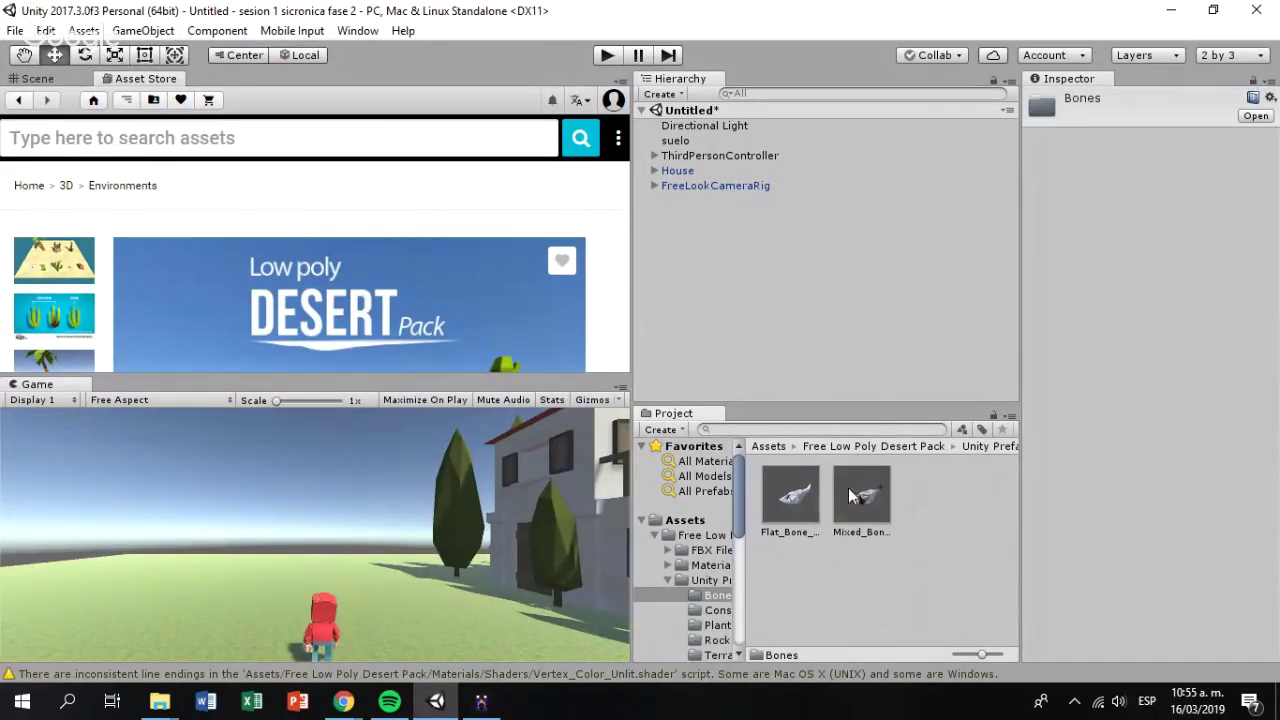
{"action": "left_click_drag", "start_coordinate": [855, 496], "coordinate": [709, 293]}
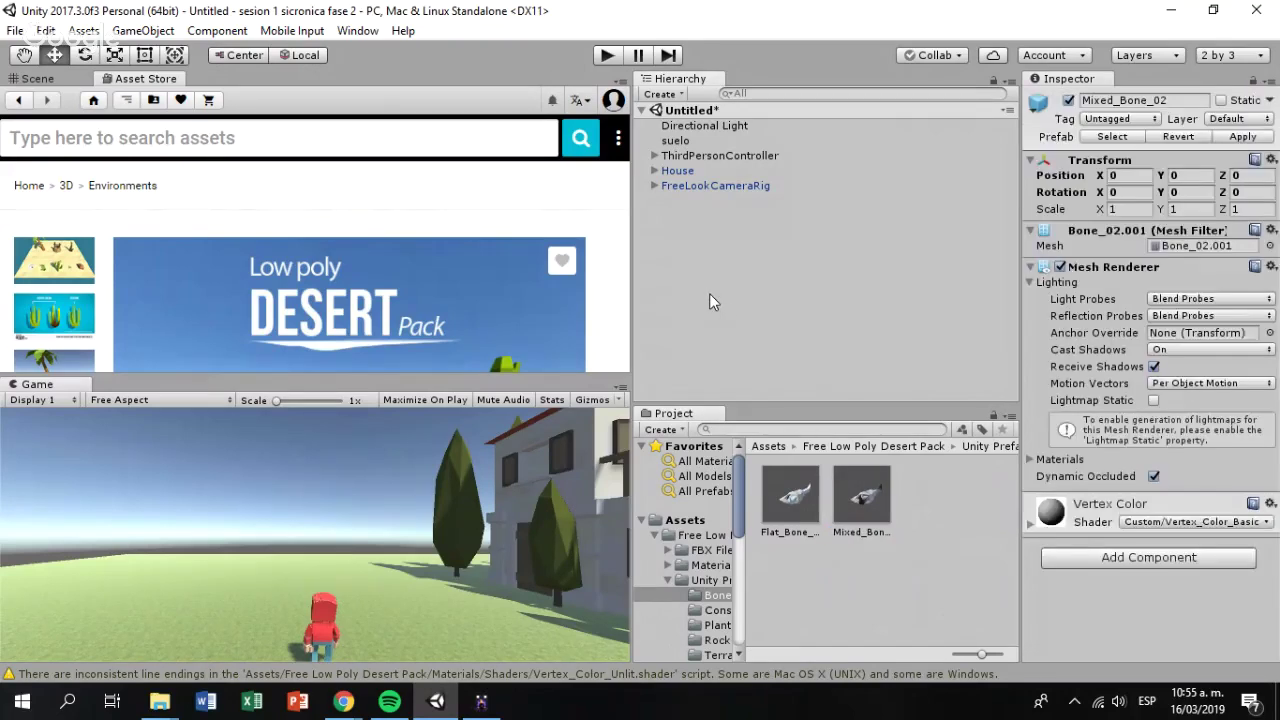
{"action": "left_click", "coordinate": [37, 78]}
{"action": "key", "text": "f"}
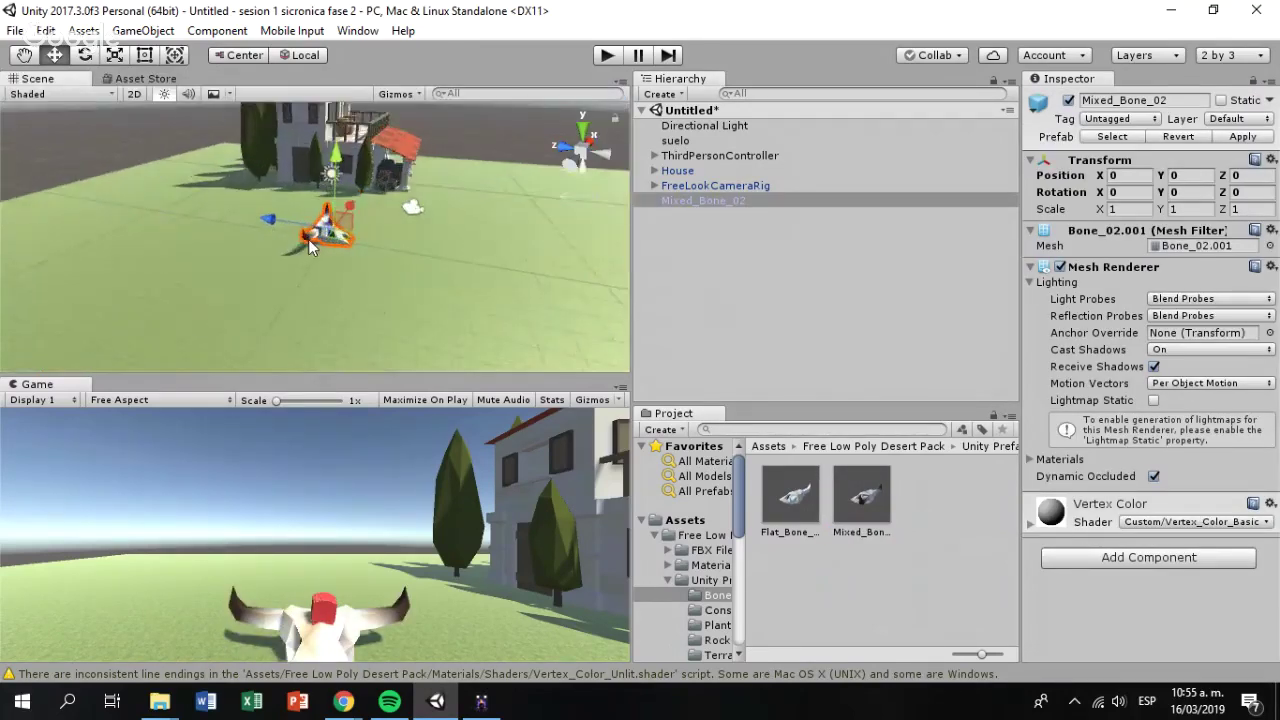
{"action": "scroll", "coordinate": [321, 248], "scroll_direction": "up", "scroll_amount": 2}
{"action": "left_click_drag", "start_coordinate": [316, 264], "coordinate": [310, 221], "text": "alt"}
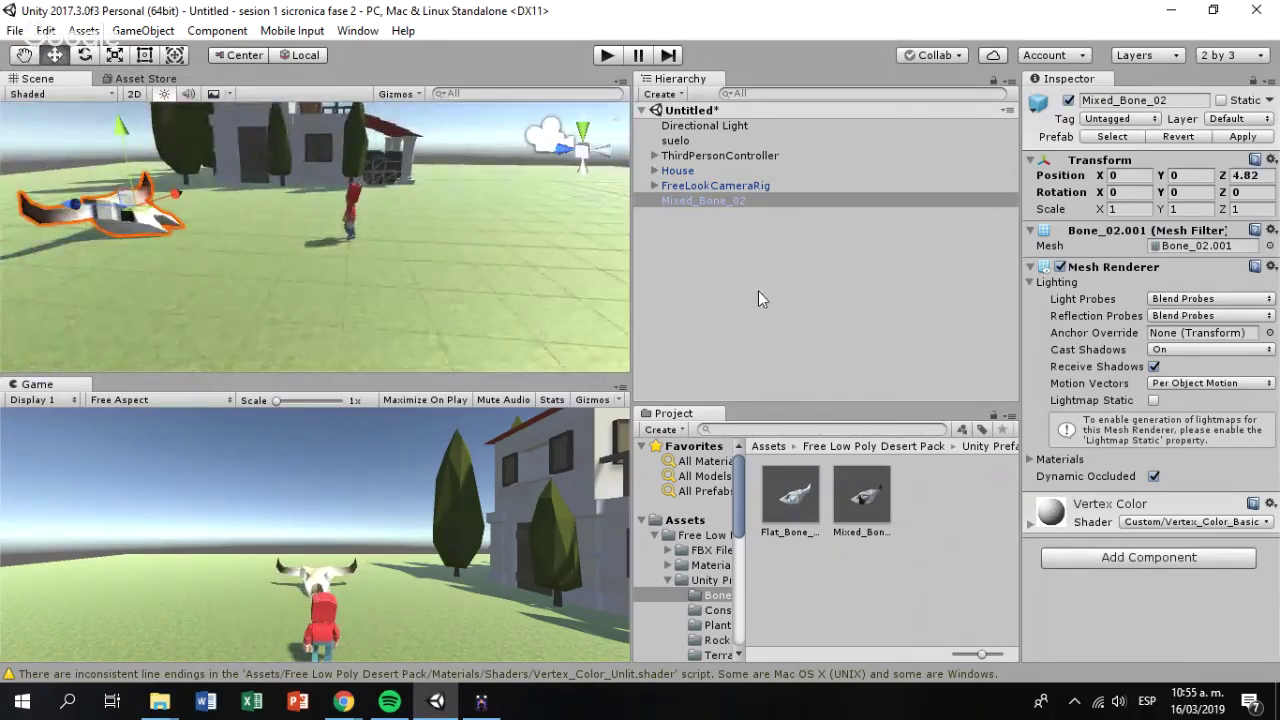
- Add the Flat_Cactus_02 prefab from the Plants folder to the scene and place it at X -6.54, Z 8.8
{"action": "left_click", "coordinate": [912, 446]}
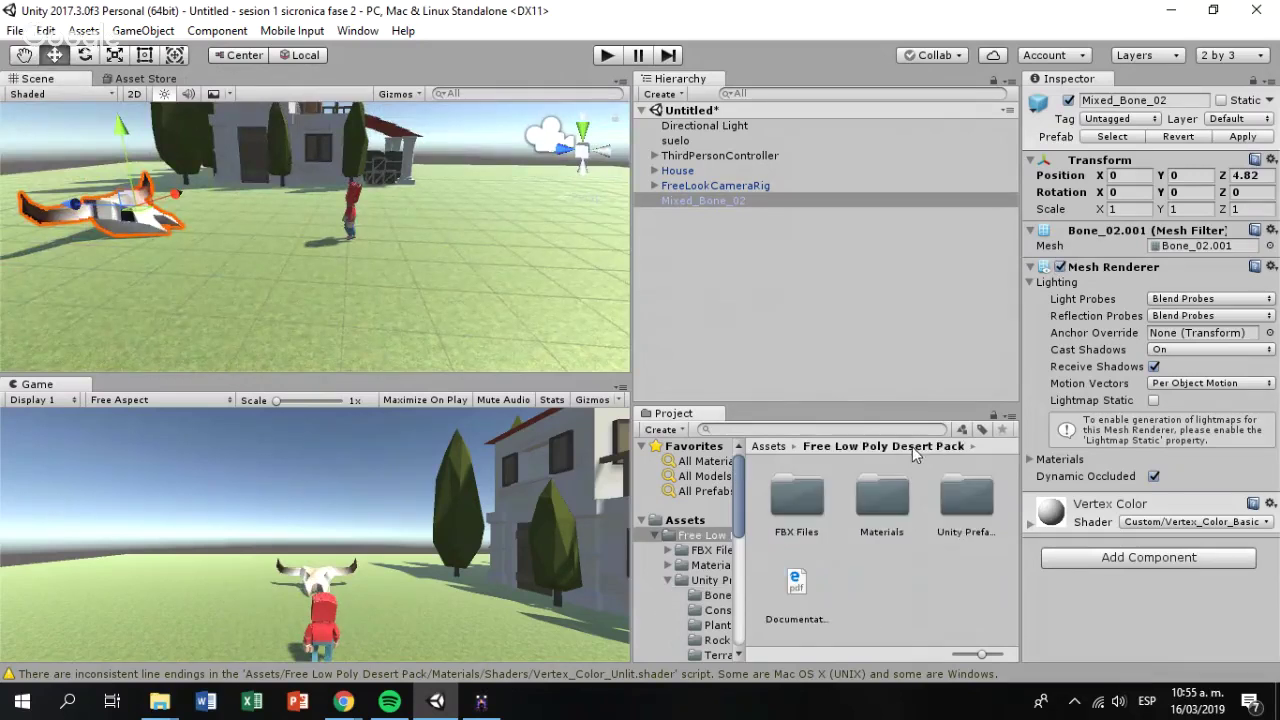
{"action": "double_click", "coordinate": [966, 497]}
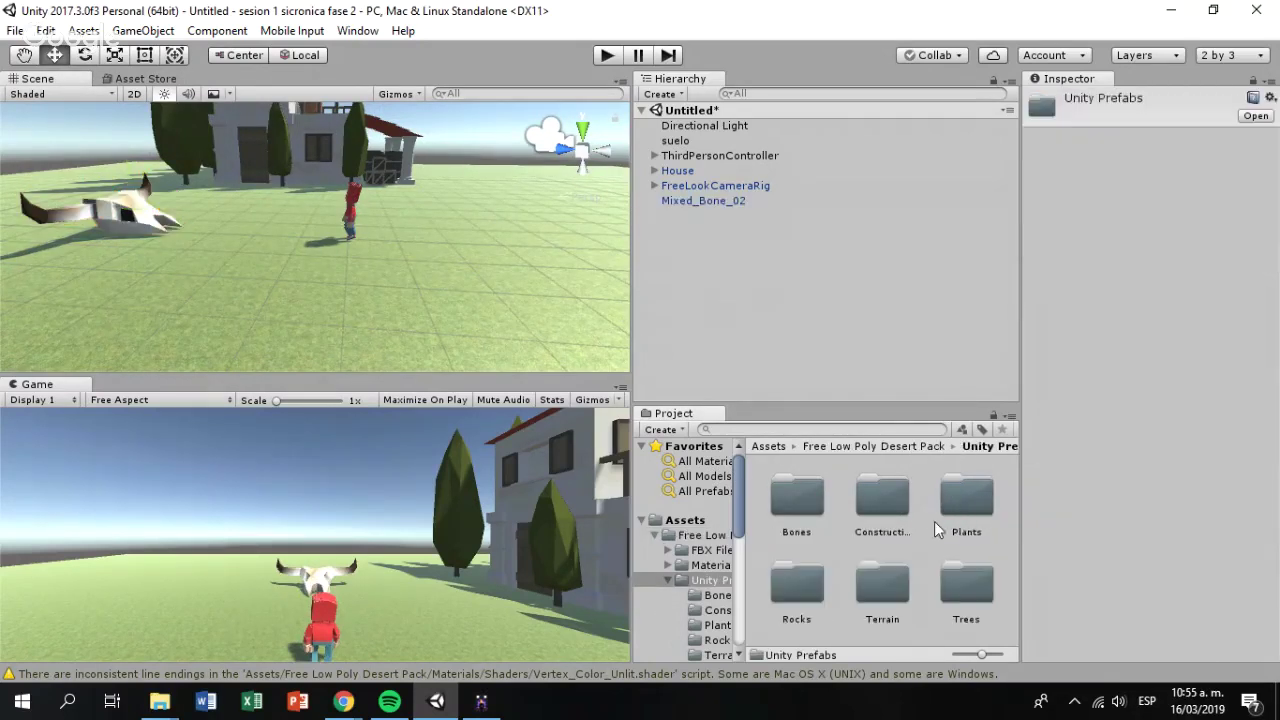
{"action": "double_click", "coordinate": [978, 498]}
{"action": "left_click_drag", "start_coordinate": [898, 500], "coordinate": [703, 307]}
{"action": "left_click_drag", "start_coordinate": [508, 249], "coordinate": [254, 247], "text": "alt"}
{"action": "left_click", "coordinate": [684, 225]}
{"action": "left_click", "coordinate": [690, 217]}
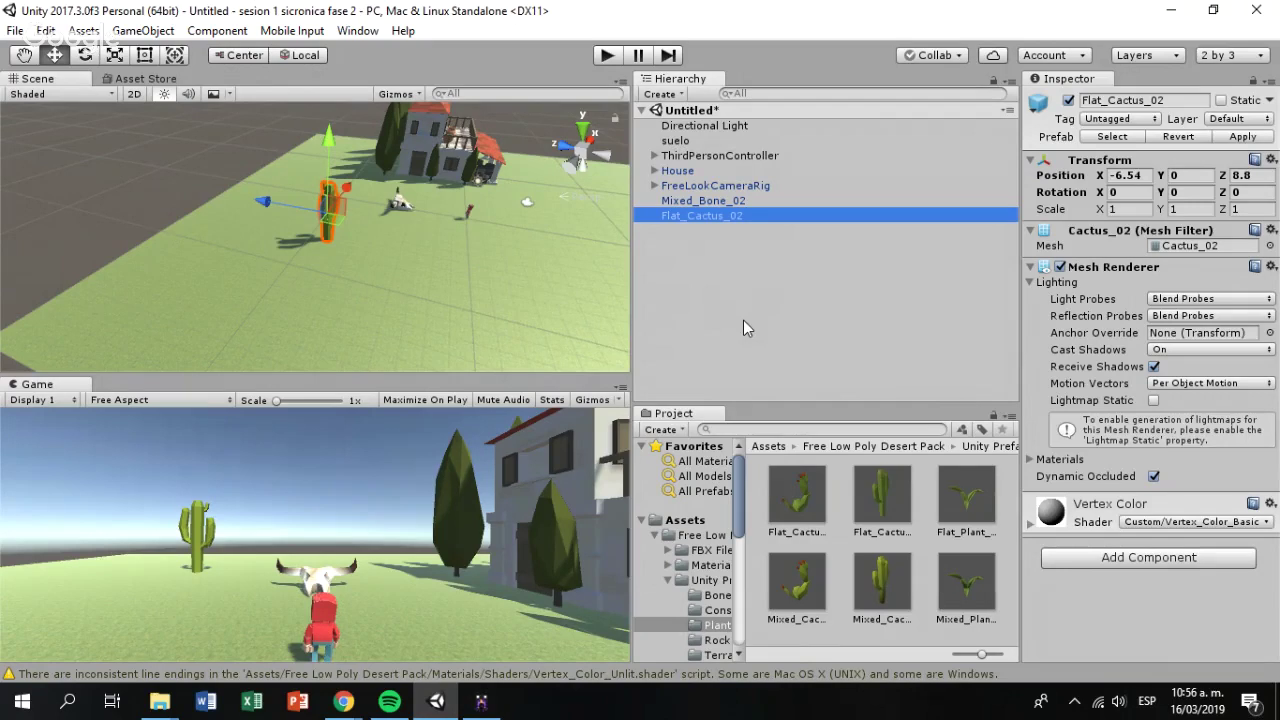
- Duplicate the Flat_Cactus_02 object four times in place
{"action": "left_click", "coordinate": [699, 251]}
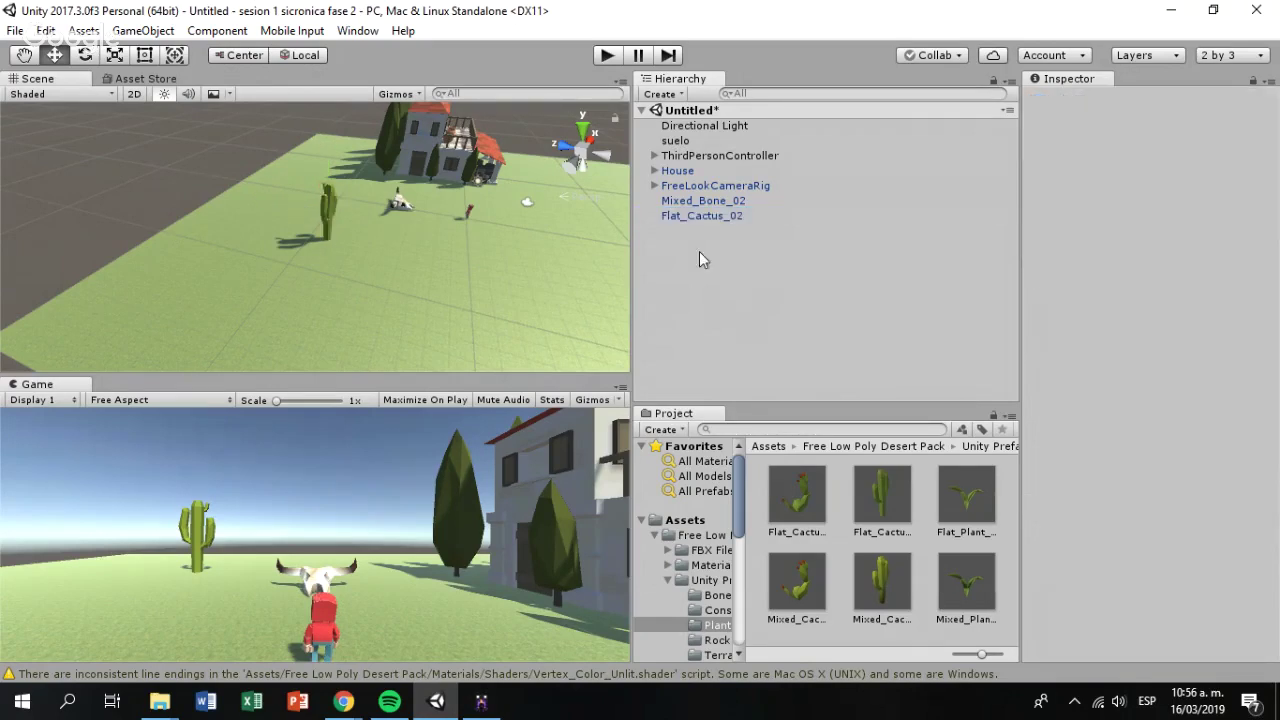
{"action": "left_click", "coordinate": [689, 217]}
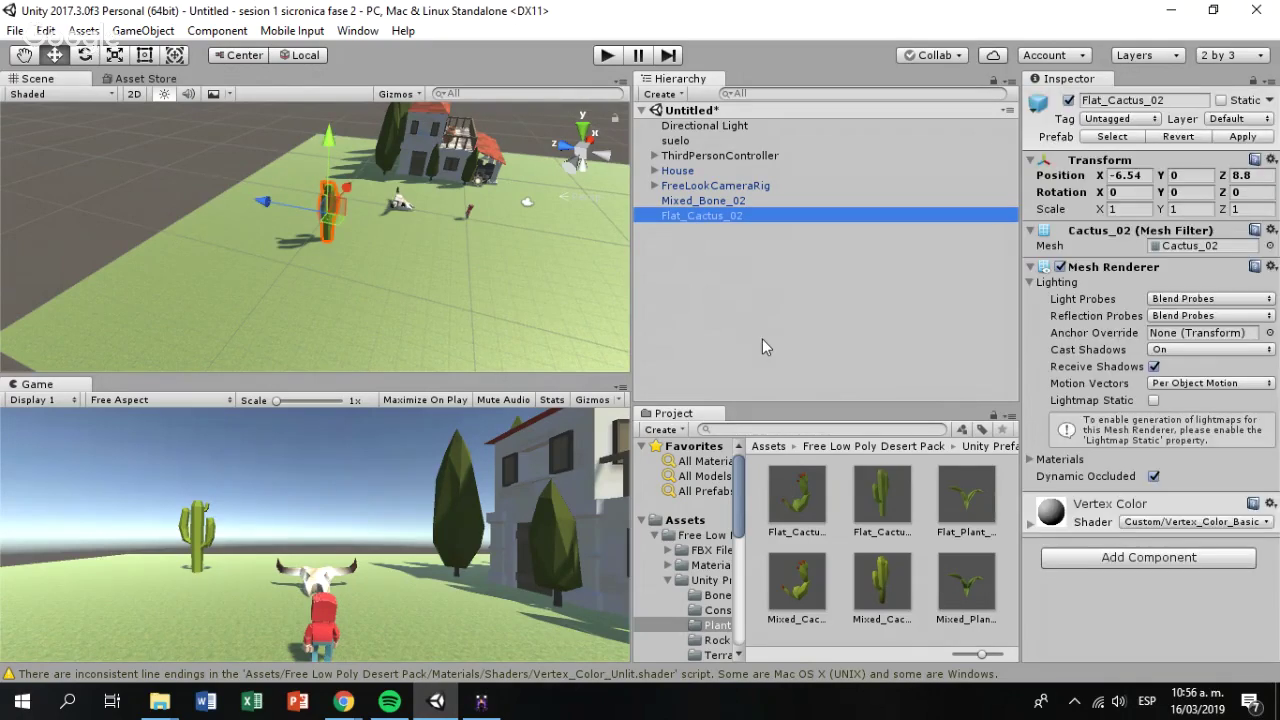
{"action": "key", "text": "ctrl+d"}
{"action": "key", "text": "ctrl+d"}
{"action": "key", "text": "ctrl+d"}
{"action": "key", "text": "ctrl+d"}
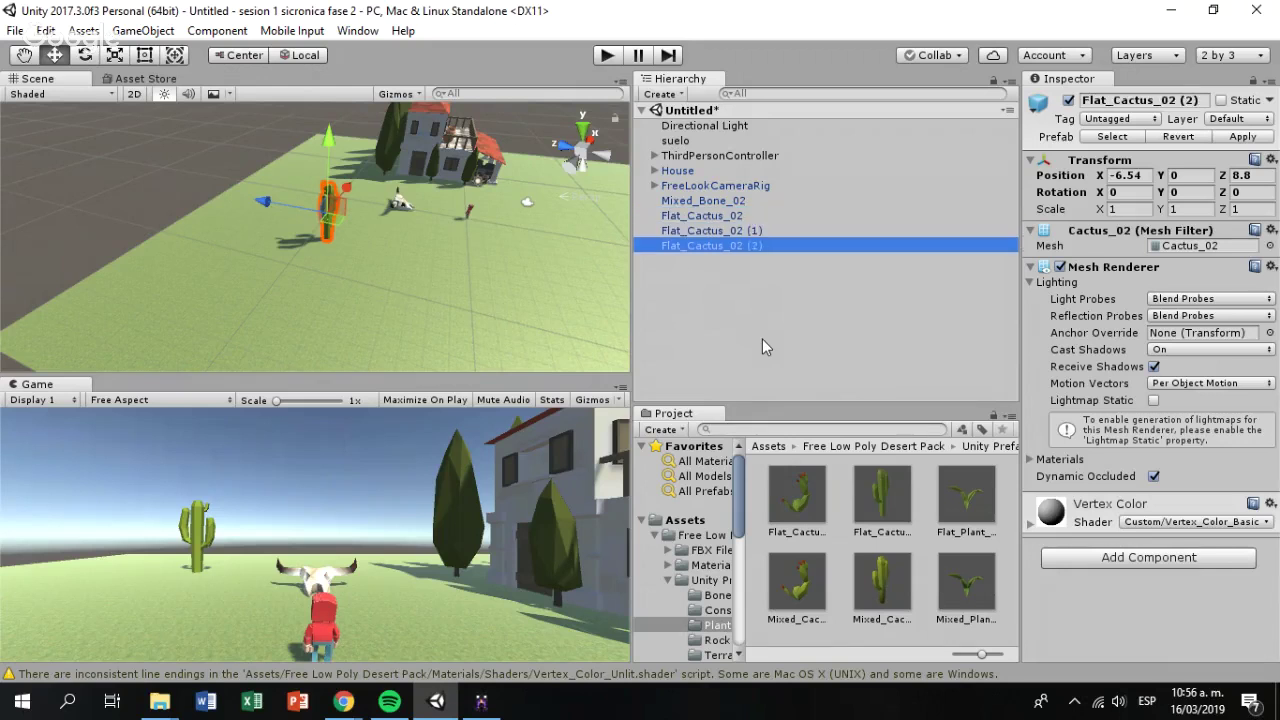
- Delete all four cactus duplicates, keeping only the original Flat_Cactus_02
{"action": "left_click", "coordinate": [722, 232]}
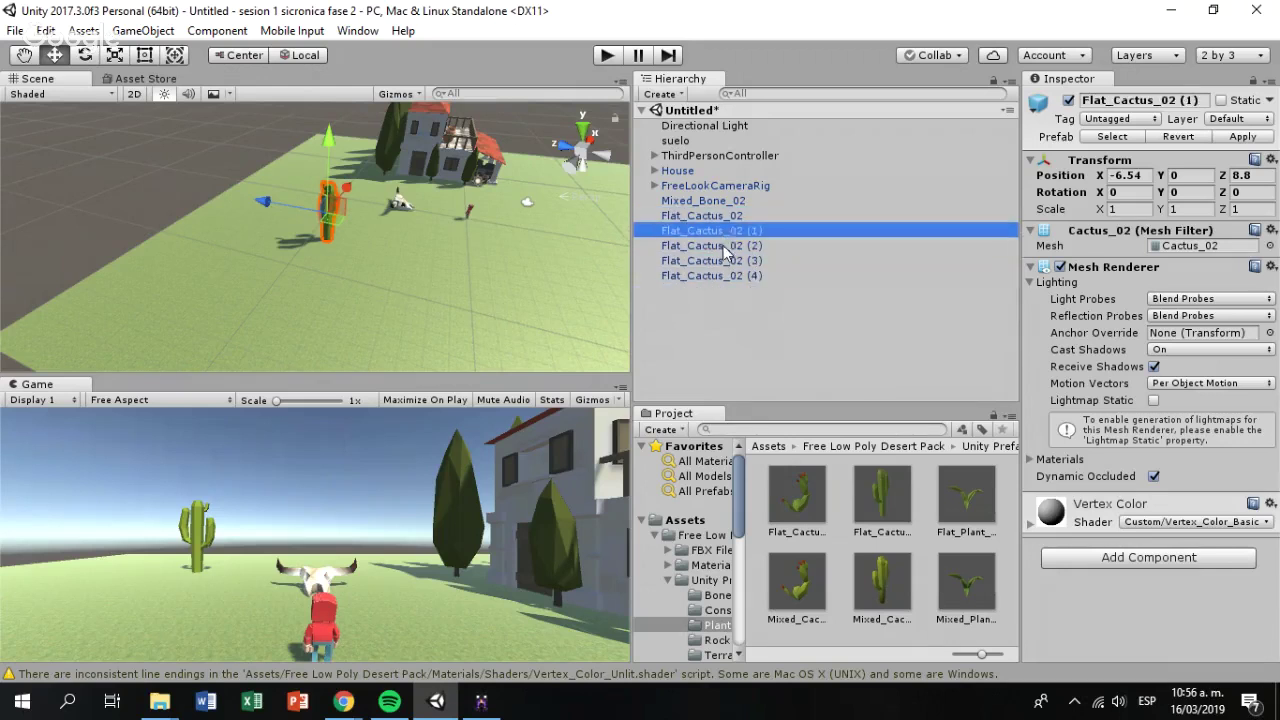
{"action": "left_click", "coordinate": [722, 245]}
{"action": "left_click", "coordinate": [721, 275], "text": "shift"}
{"action": "key", "text": "Delete"}
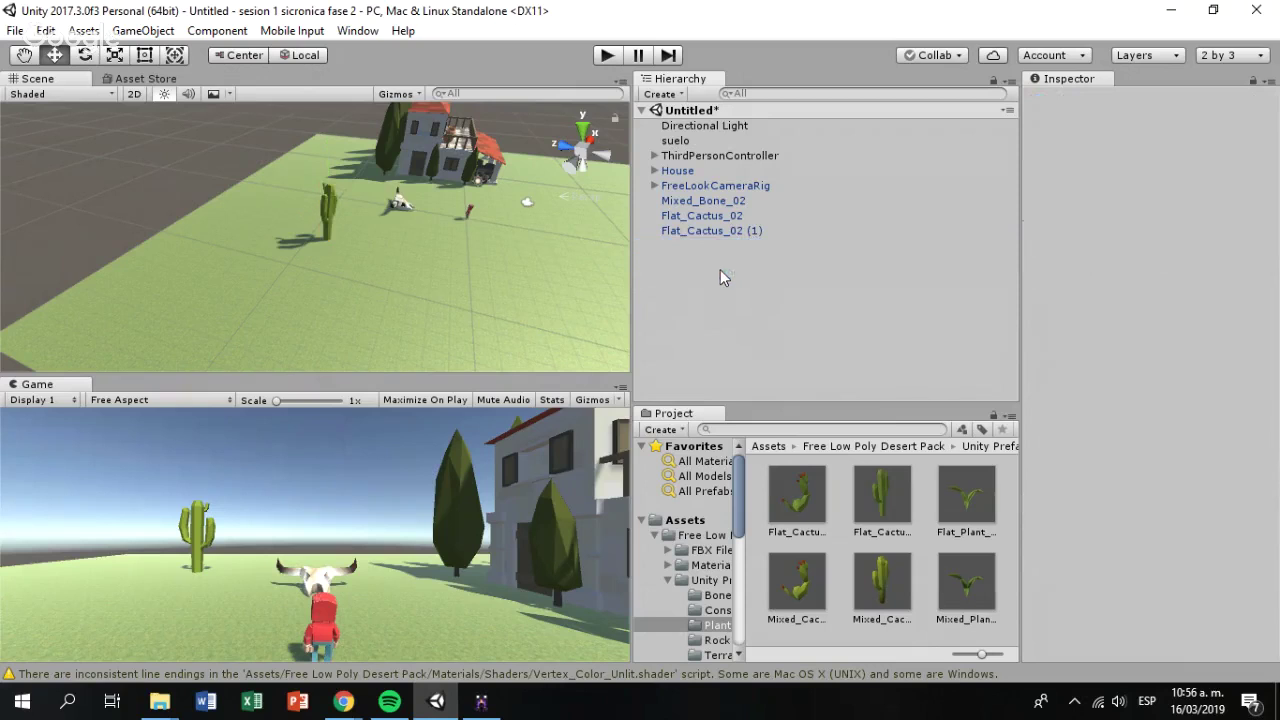
{"action": "left_click", "coordinate": [725, 230]}
{"action": "key", "text": "Delete"}
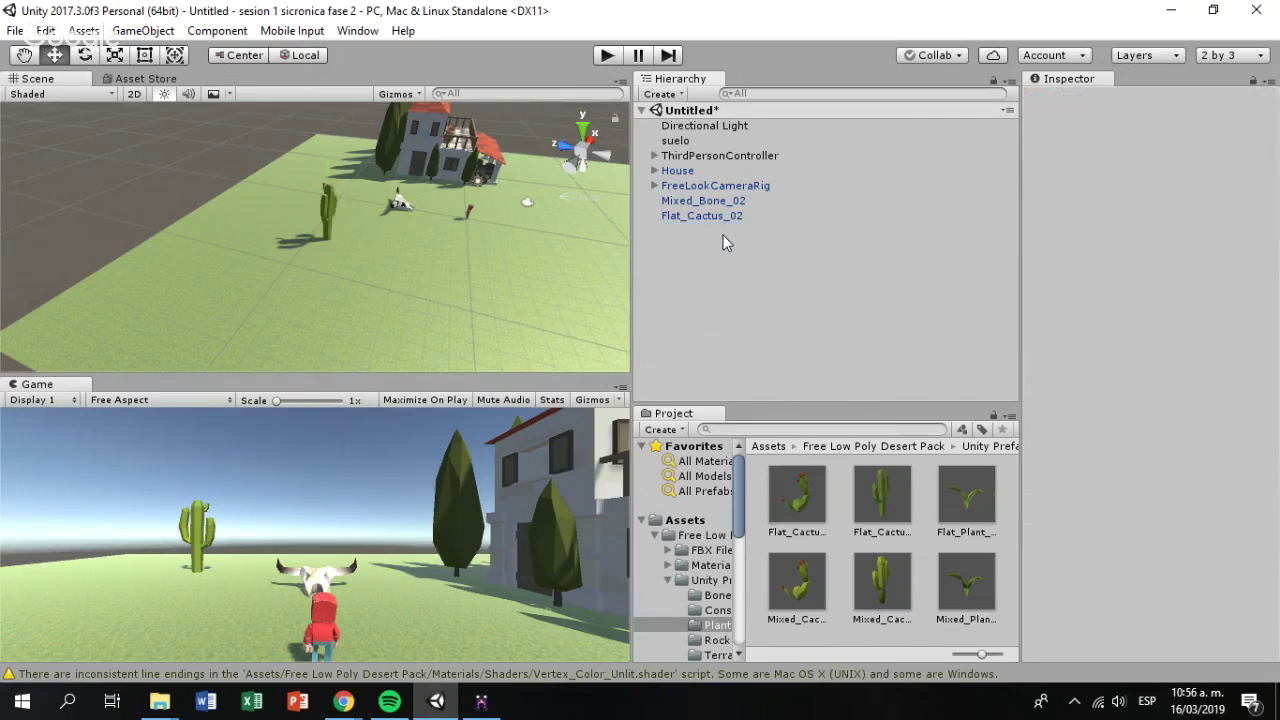
- Duplicate Flat_Cactus_02 once and move the copy along the Z axis to Z 4.47
{"action": "left_click", "coordinate": [713, 213]}
{"action": "key", "text": "ctrl+d"}
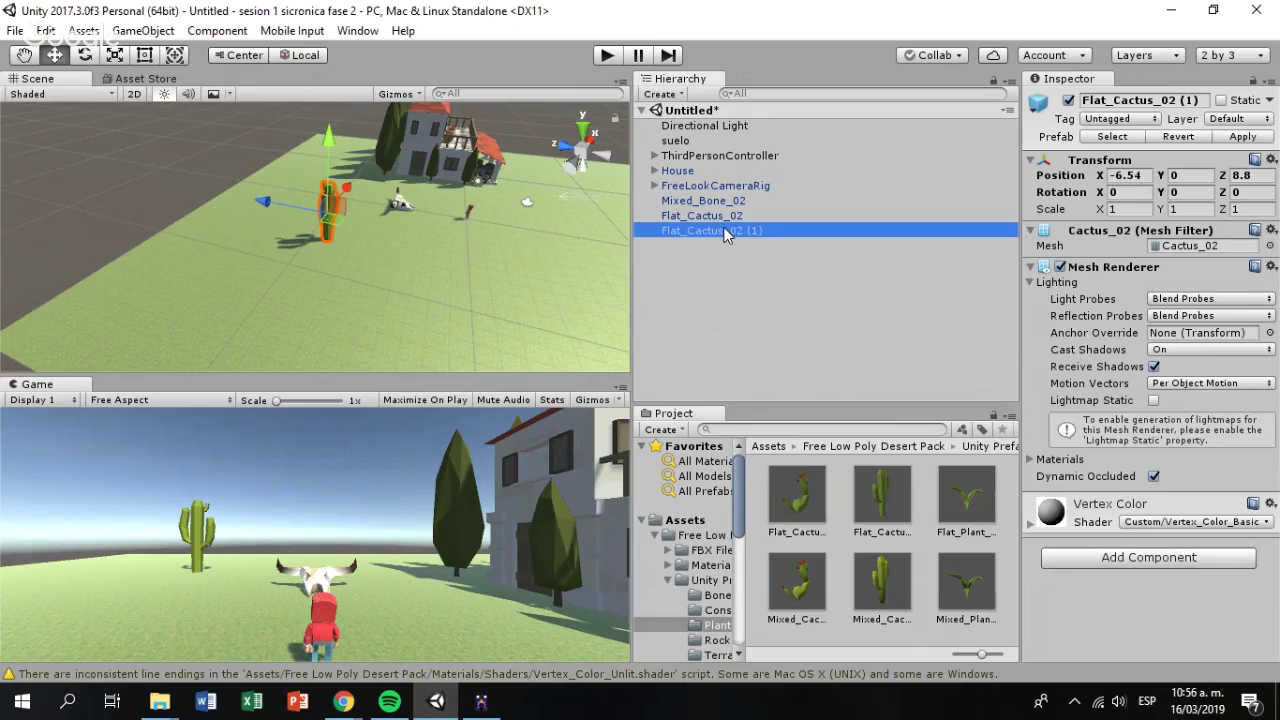
{"action": "scroll", "coordinate": [253, 235], "scroll_direction": "up", "scroll_amount": 3}
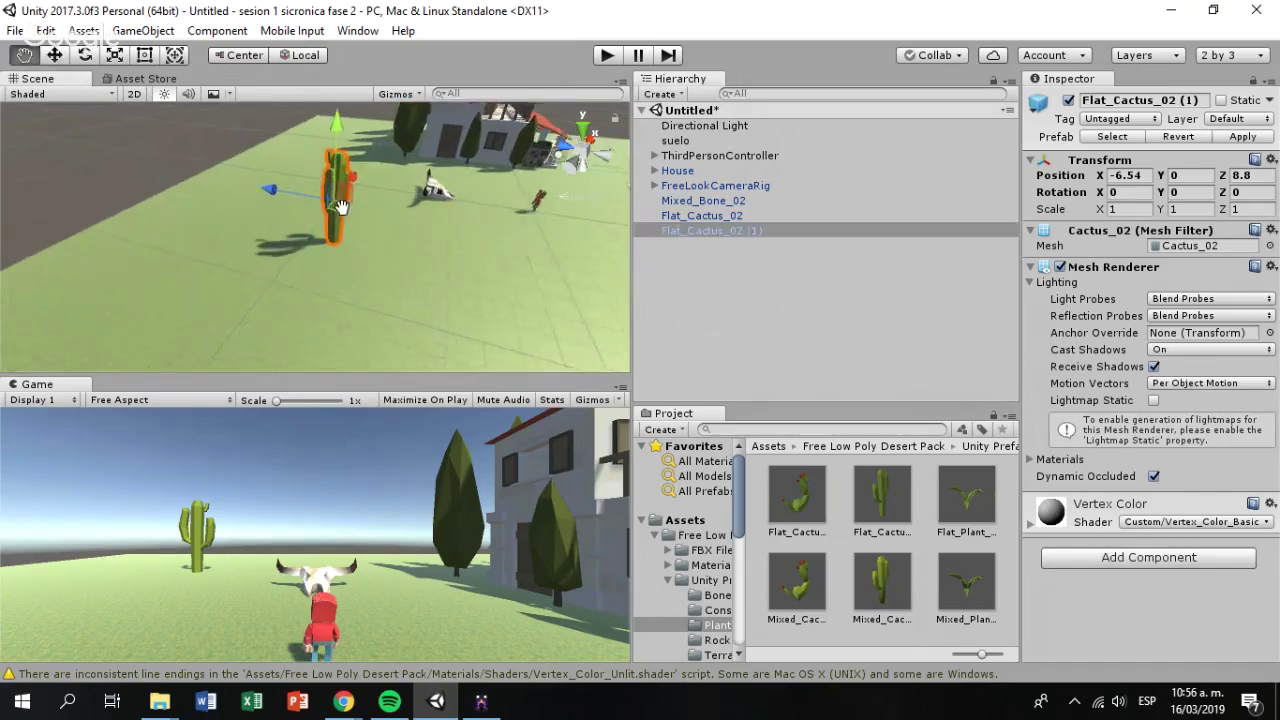
{"action": "left_click_drag", "start_coordinate": [340, 207], "coordinate": [306, 252]}
{"action": "middle_click_drag", "start_coordinate": [306, 252], "coordinate": [347, 266]}
{"action": "left_click_drag", "start_coordinate": [347, 266], "coordinate": [333, 214], "text": "alt"}
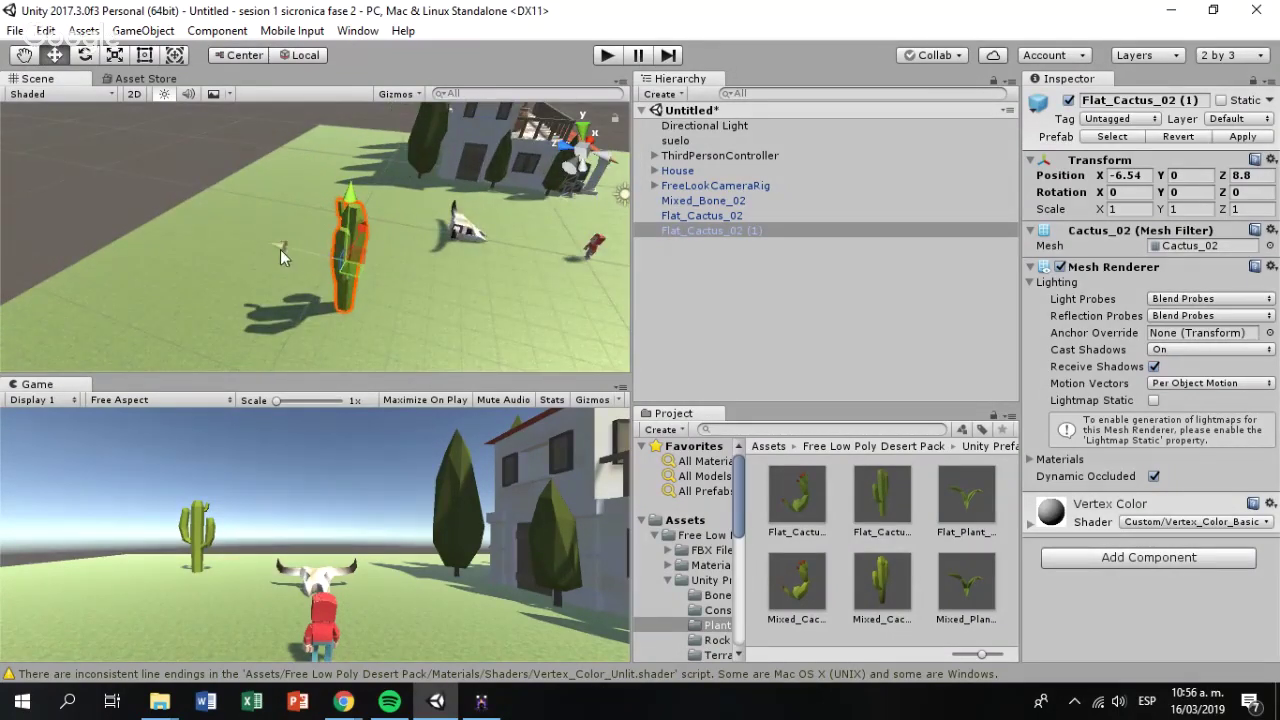
{"action": "left_click", "coordinate": [703, 231]}
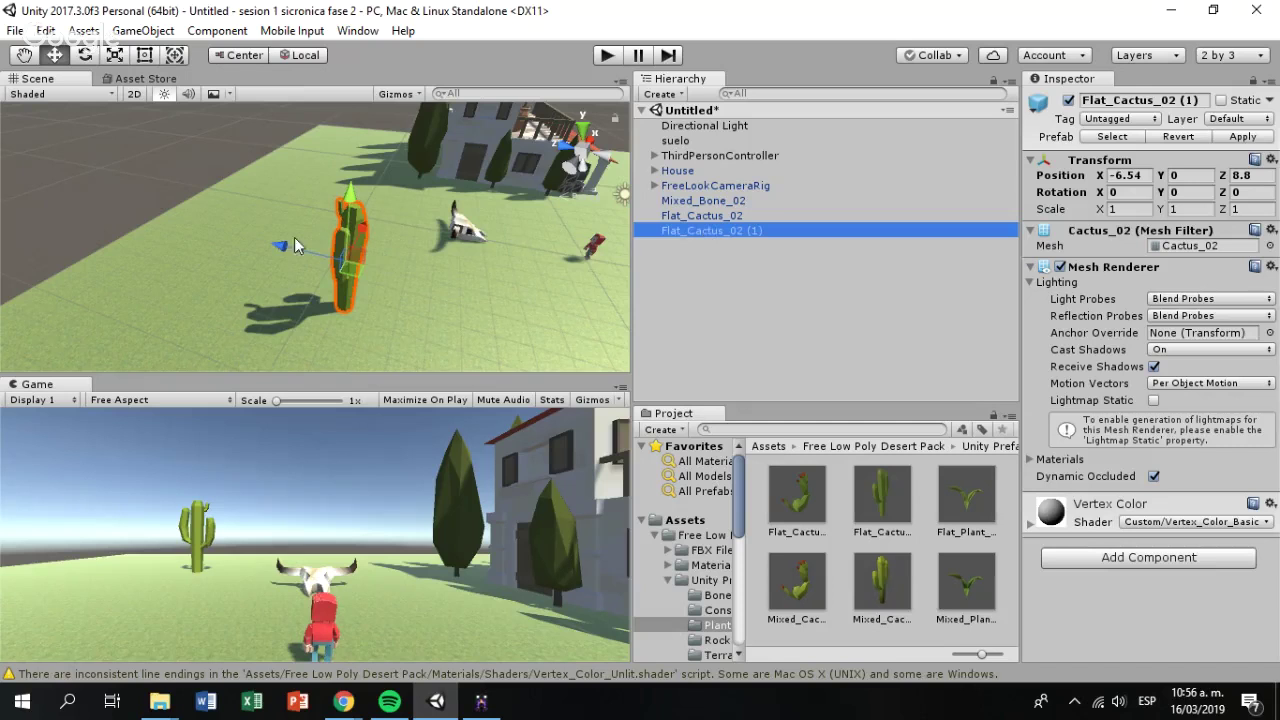
{"action": "left_click_drag", "start_coordinate": [282, 247], "coordinate": [393, 272]}
{"action": "middle_click_drag", "start_coordinate": [393, 272], "coordinate": [340, 262]}
- Duplicate Flat_Cactus_02 (1) and move the new copy further along the Z axis to form a row of three cacti
{"action": "left_click", "coordinate": [722, 236]}
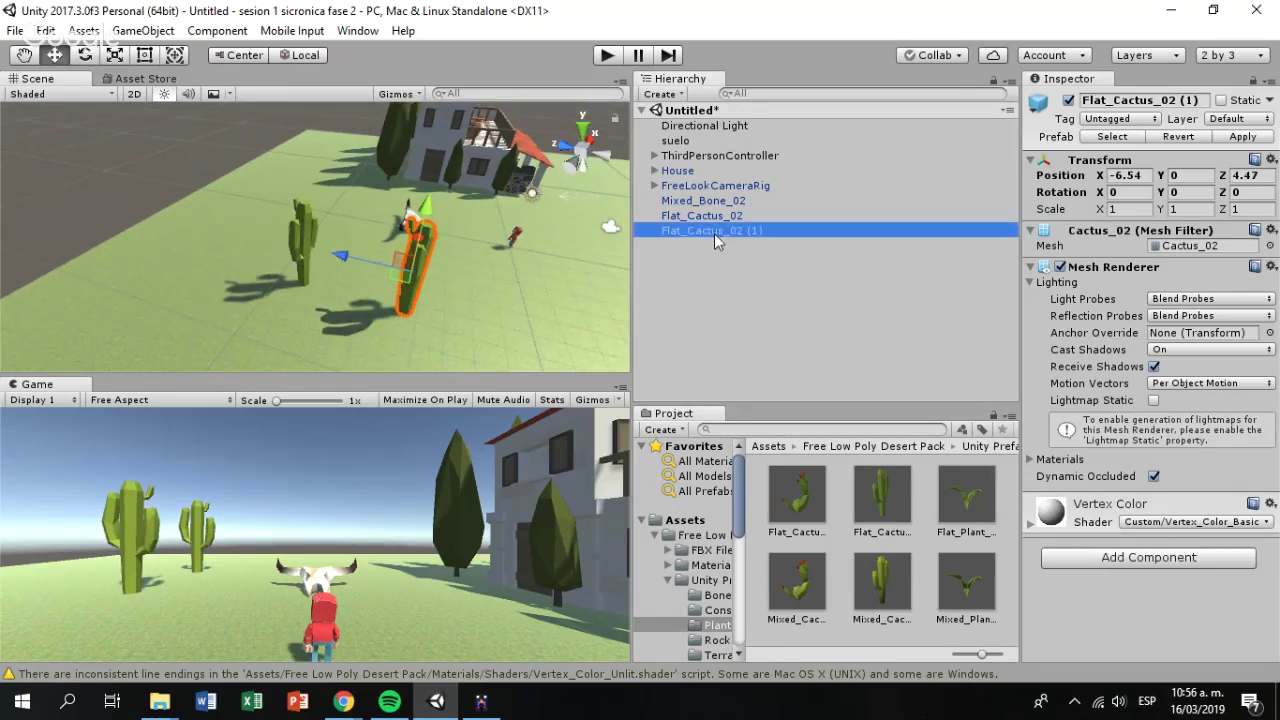
{"action": "key", "text": "ctrl+d"}
{"action": "left_click_drag", "start_coordinate": [340, 259], "coordinate": [428, 296]}
{"action": "left_click_drag", "start_coordinate": [508, 292], "coordinate": [150, 290], "text": "alt"}
{"action": "left_click", "coordinate": [384, 203]}
{"action": "middle_click_drag", "start_coordinate": [372, 217], "coordinate": [446, 163]}
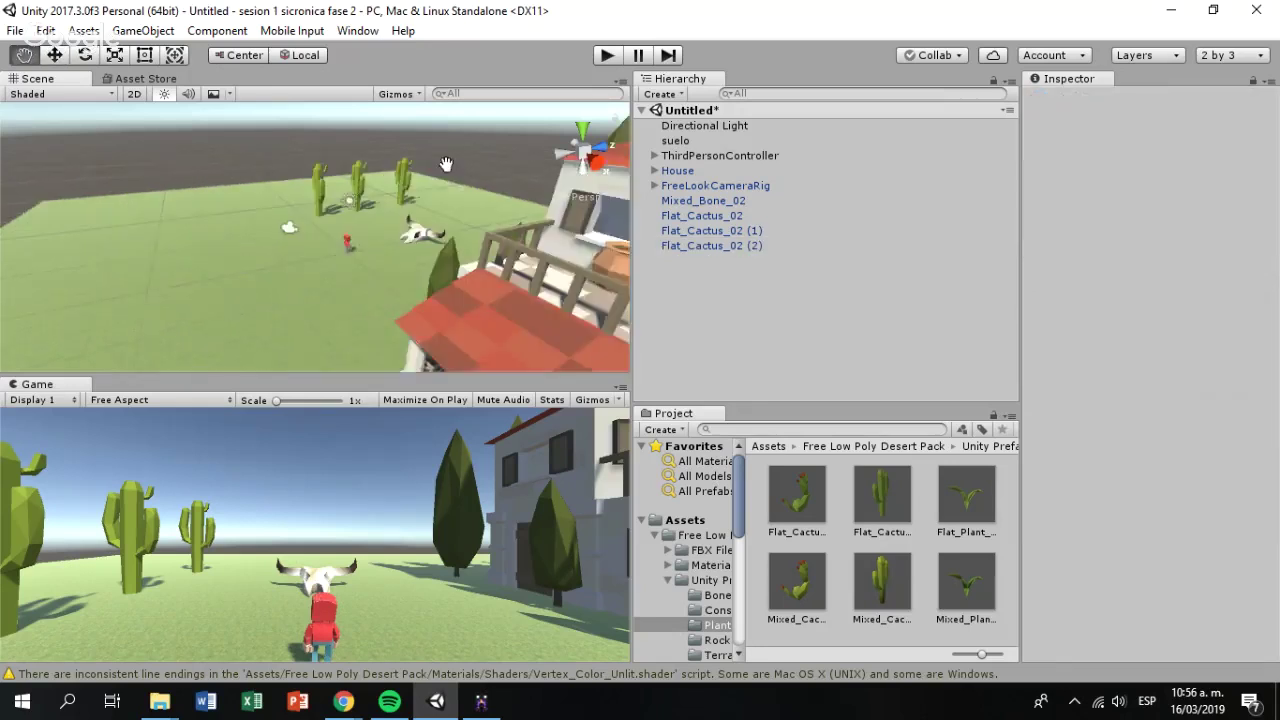
{"action": "left_click_drag", "start_coordinate": [446, 163], "coordinate": [460, 283], "text": "alt"}
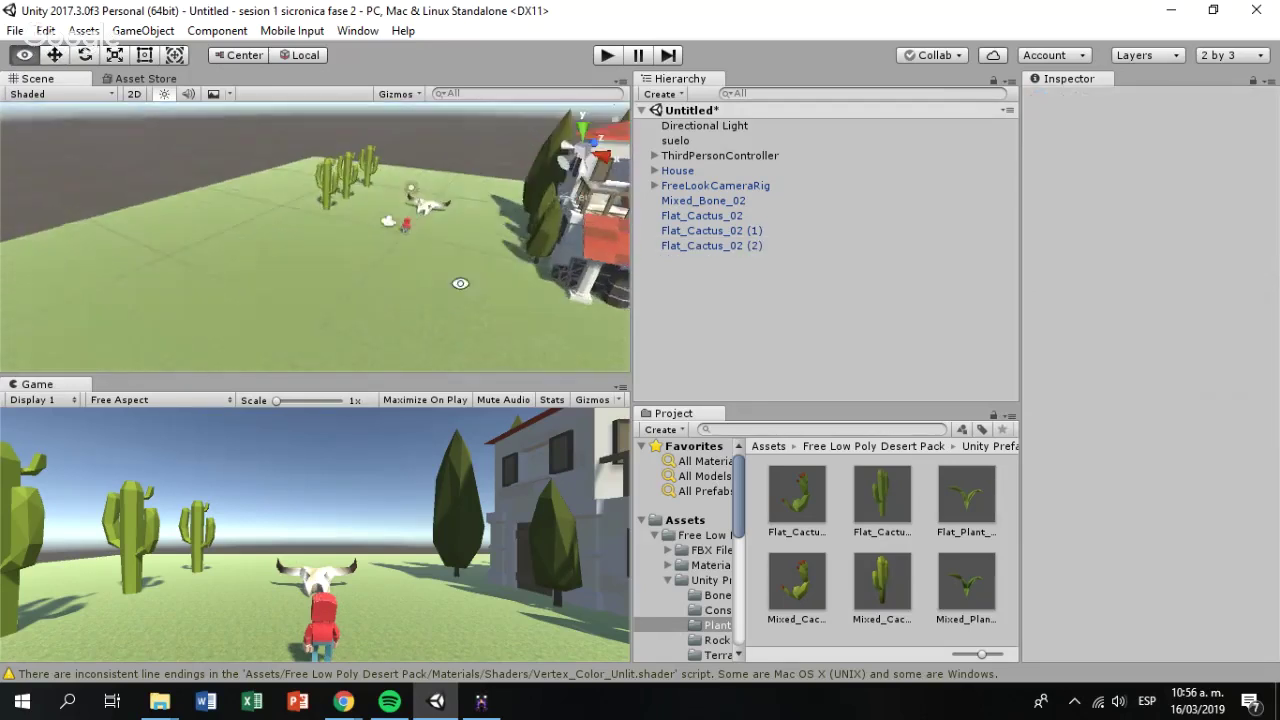
- Play-test the scene by running the character past the skull, the three cacti and the house, and end play mode
{"action": "left_click", "coordinate": [617, 57]}
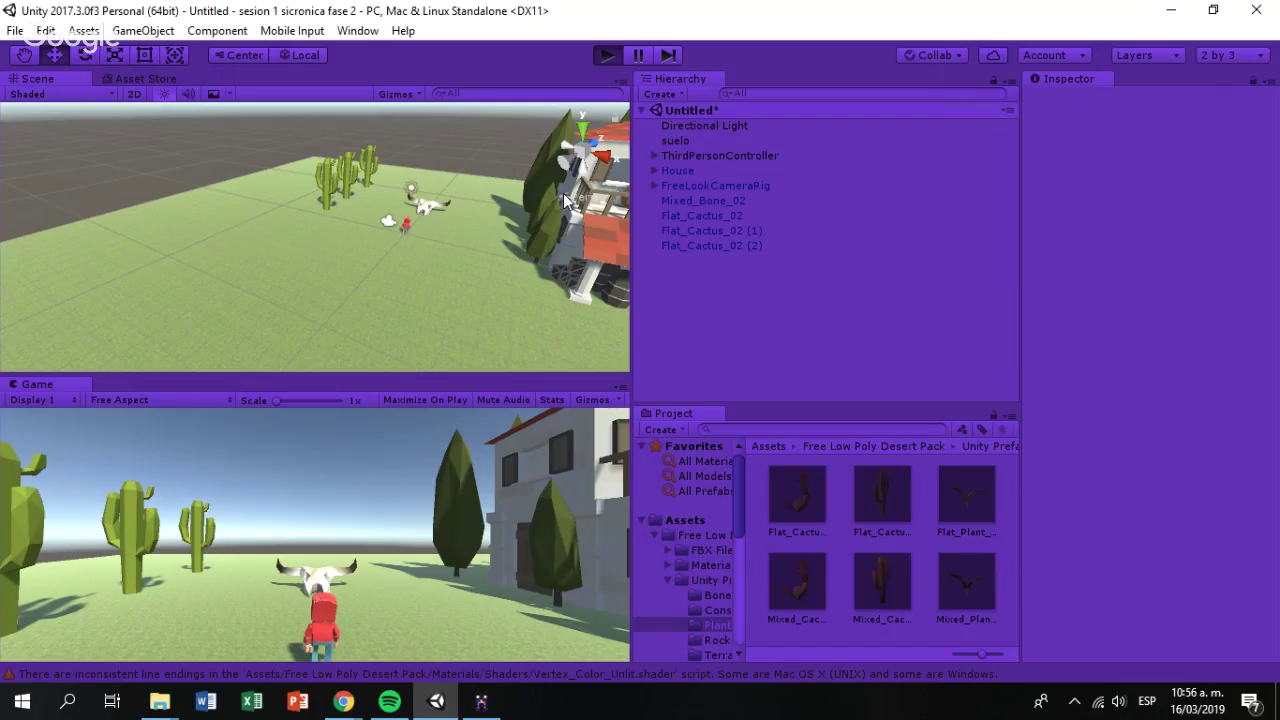
{"action": "key", "text": "w"}
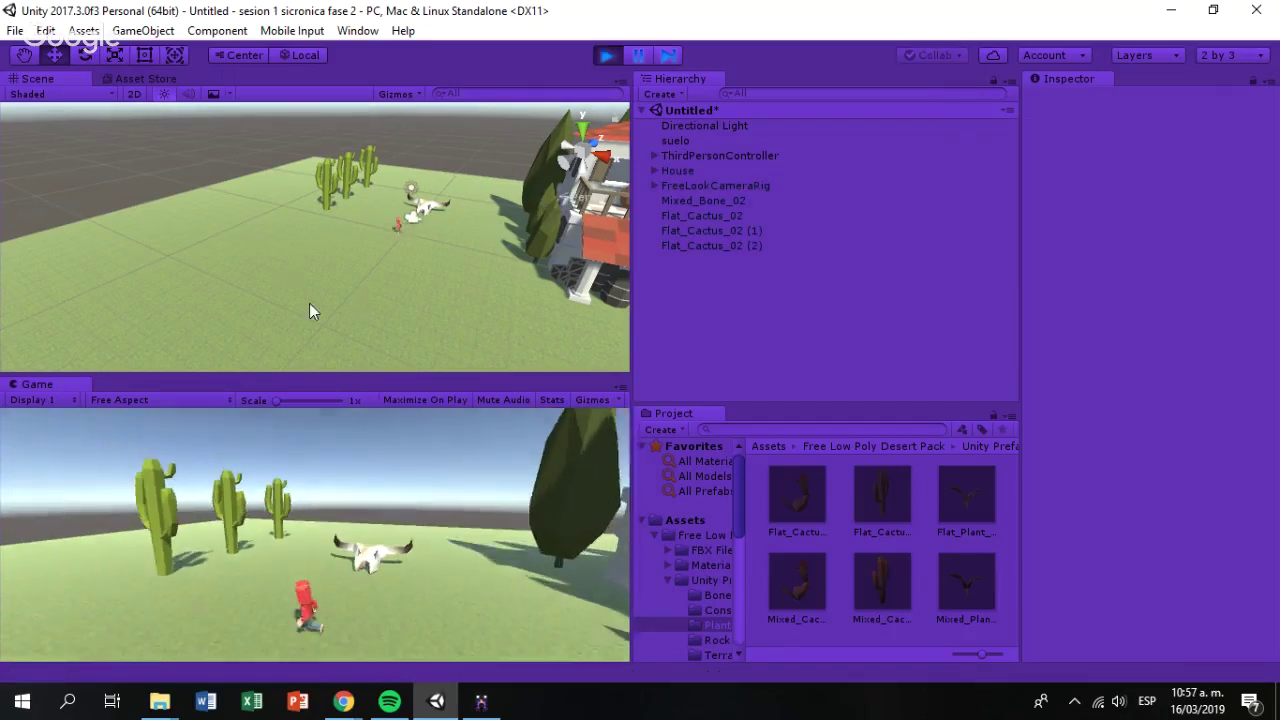
{"action": "key", "text": "w"}
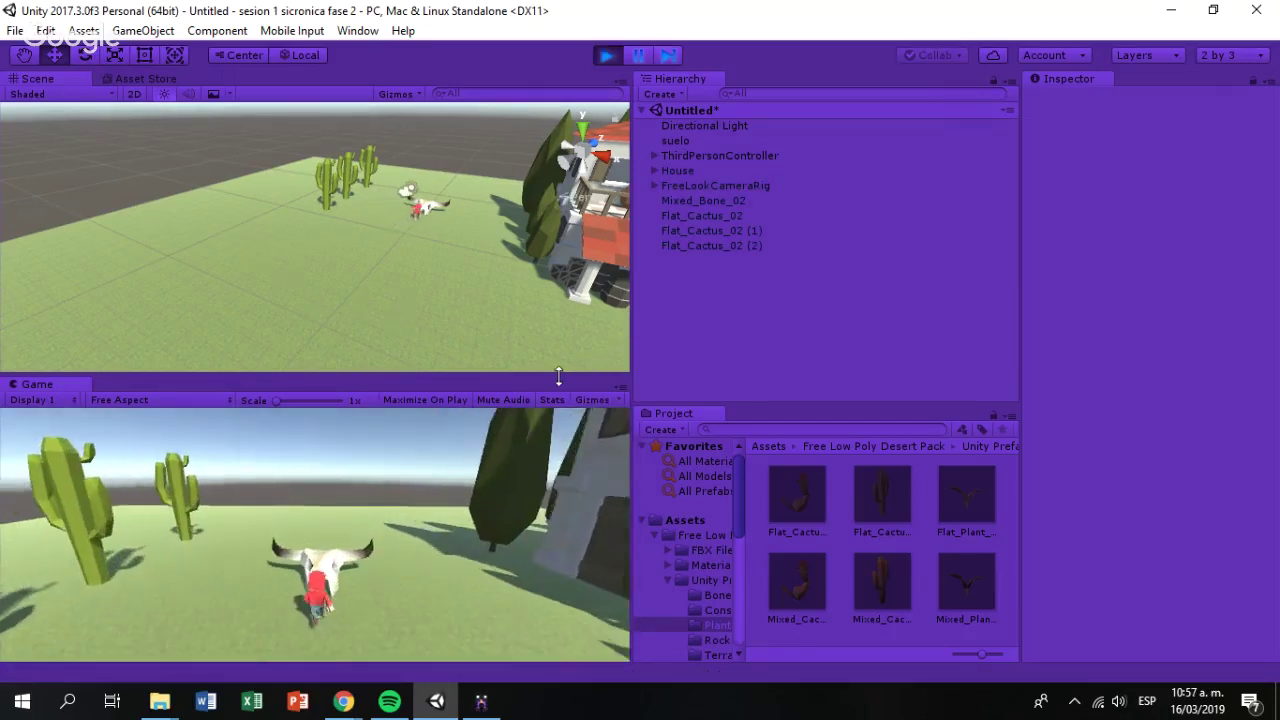
{"action": "key", "text": "w"}
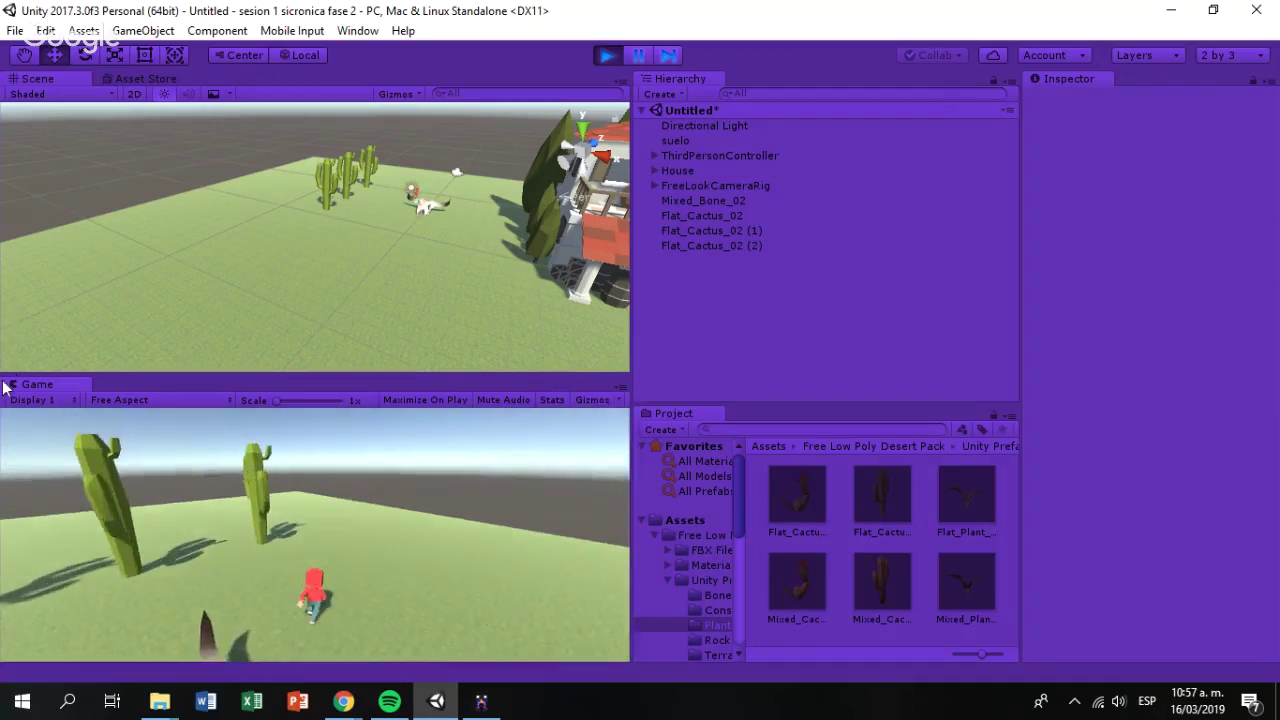
{"action": "key", "text": "w"}
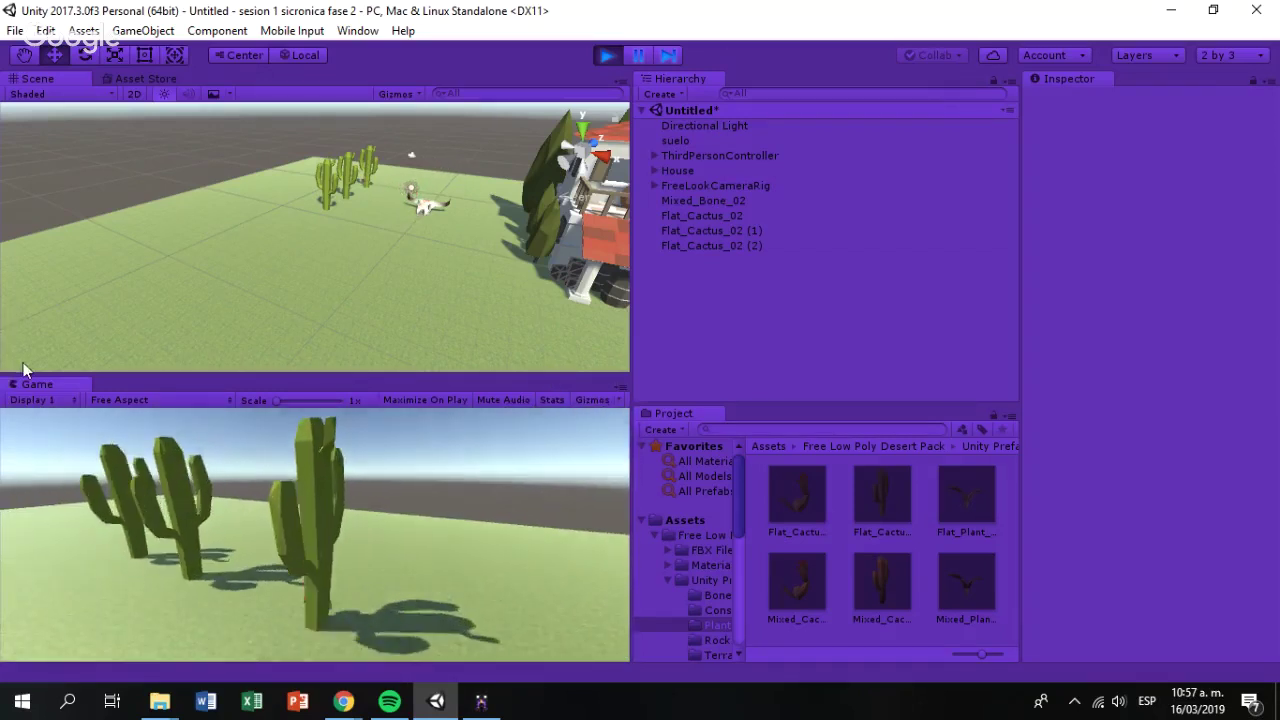
{"action": "key", "text": "w"}
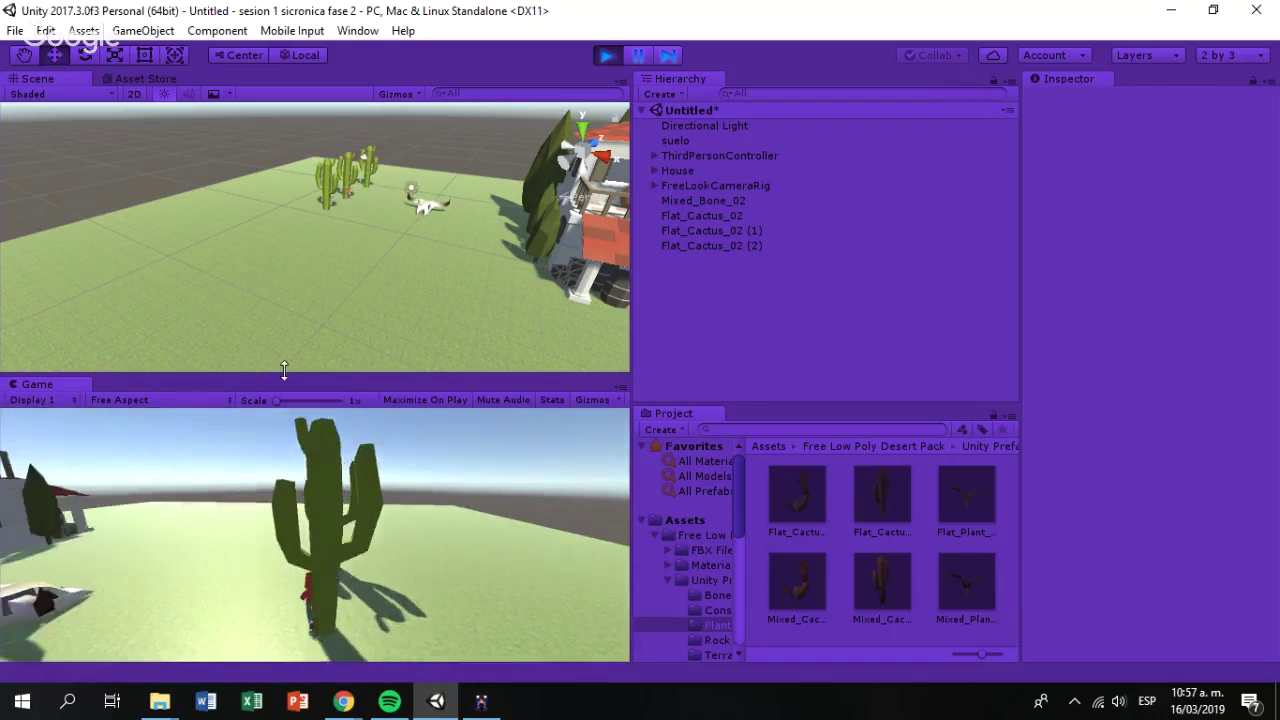
{"action": "key", "text": "w"}
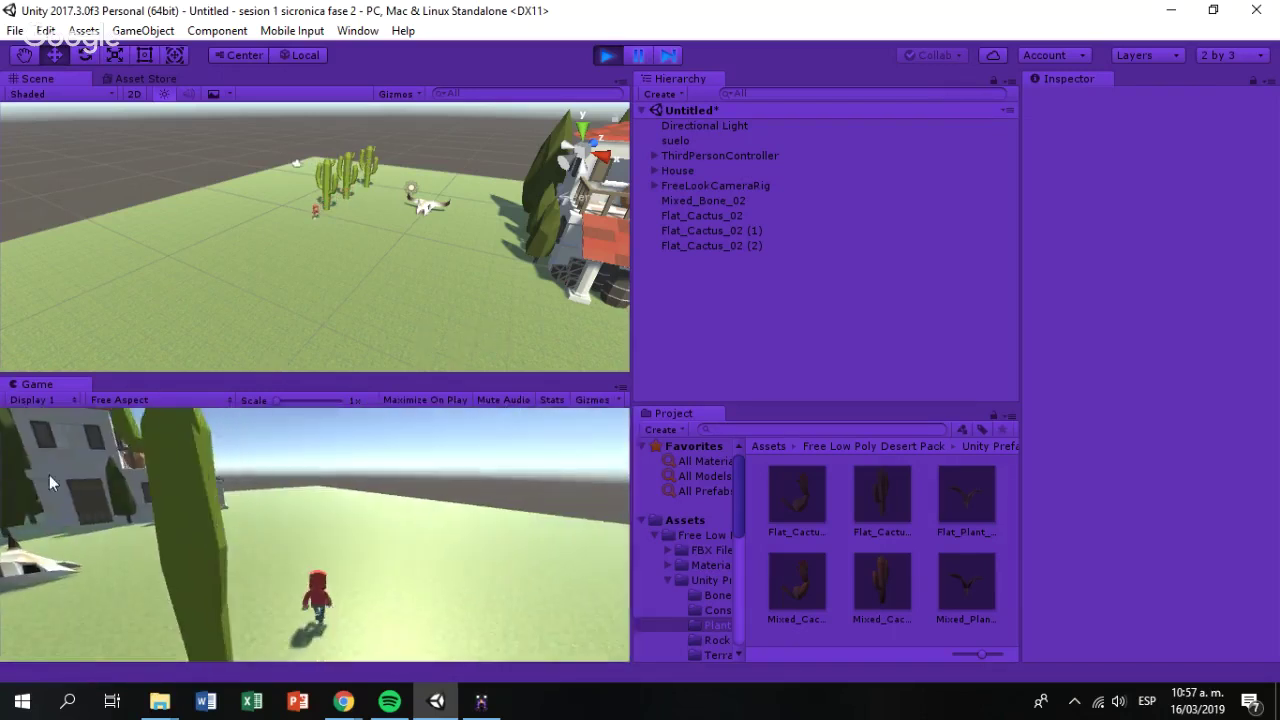
{"action": "key", "text": "w"}
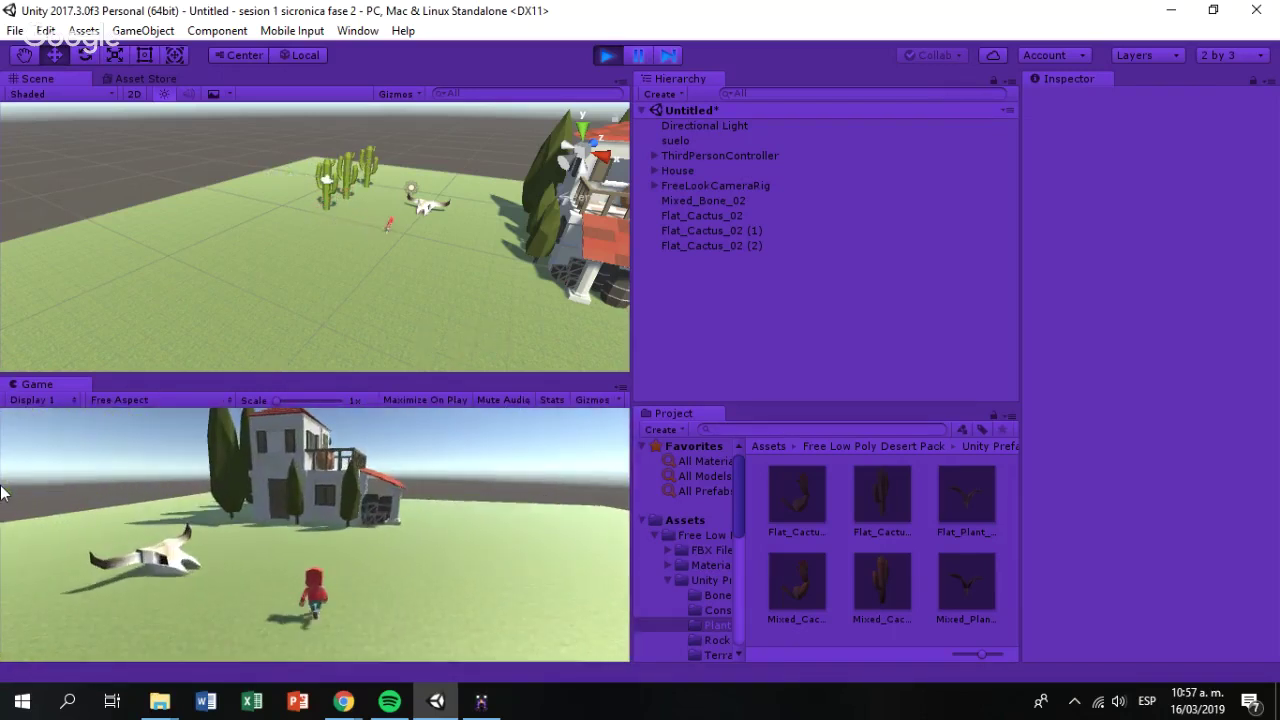
{"action": "key", "text": "w"}
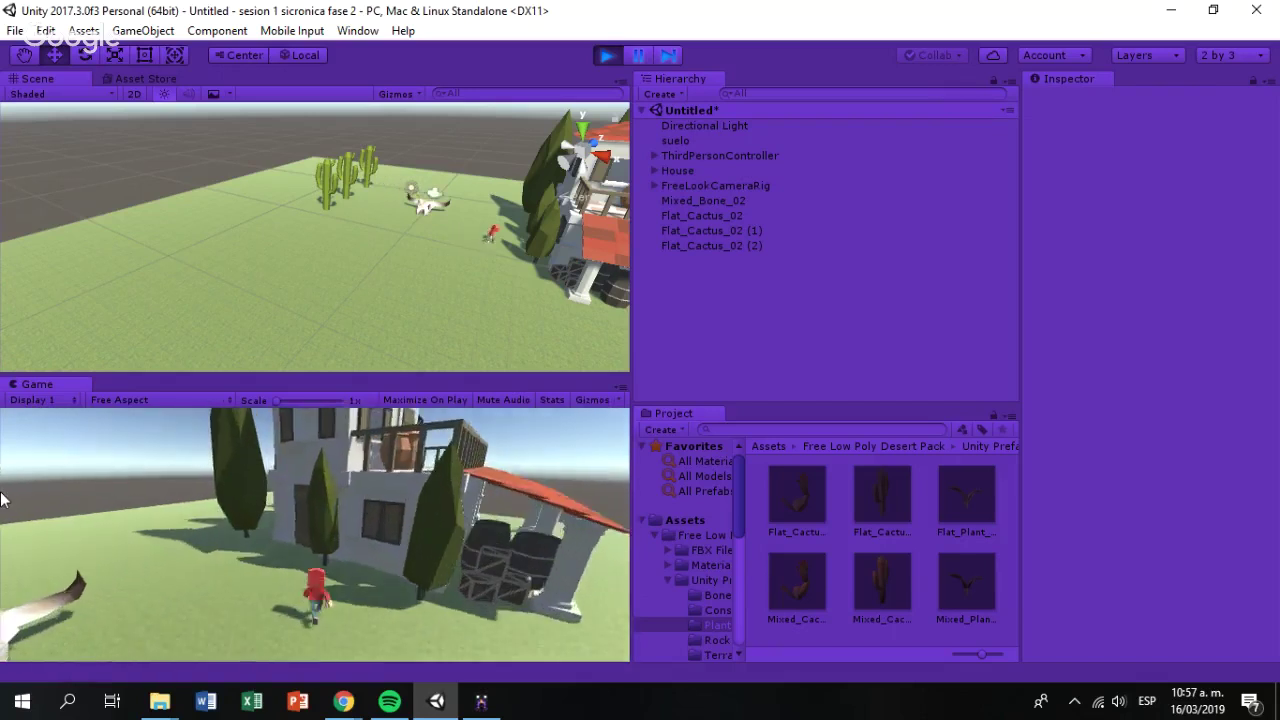
{"action": "key", "text": "w"}
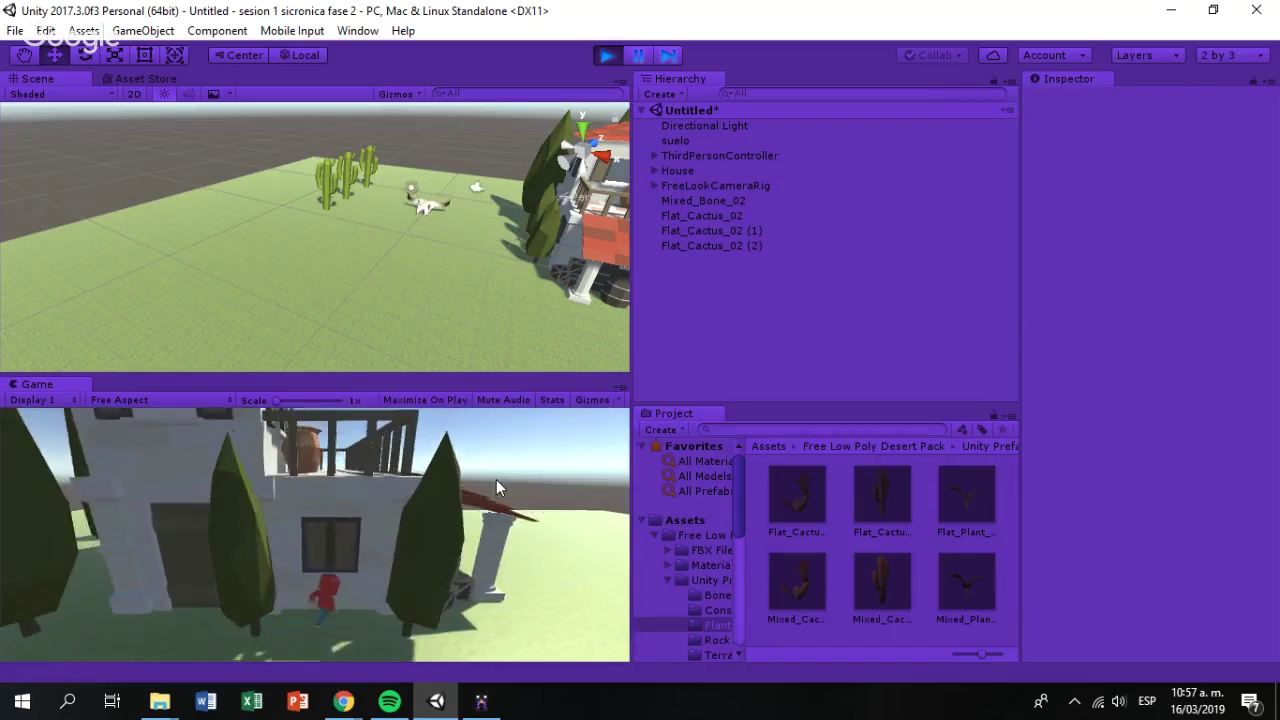
{"action": "key", "text": "w"}
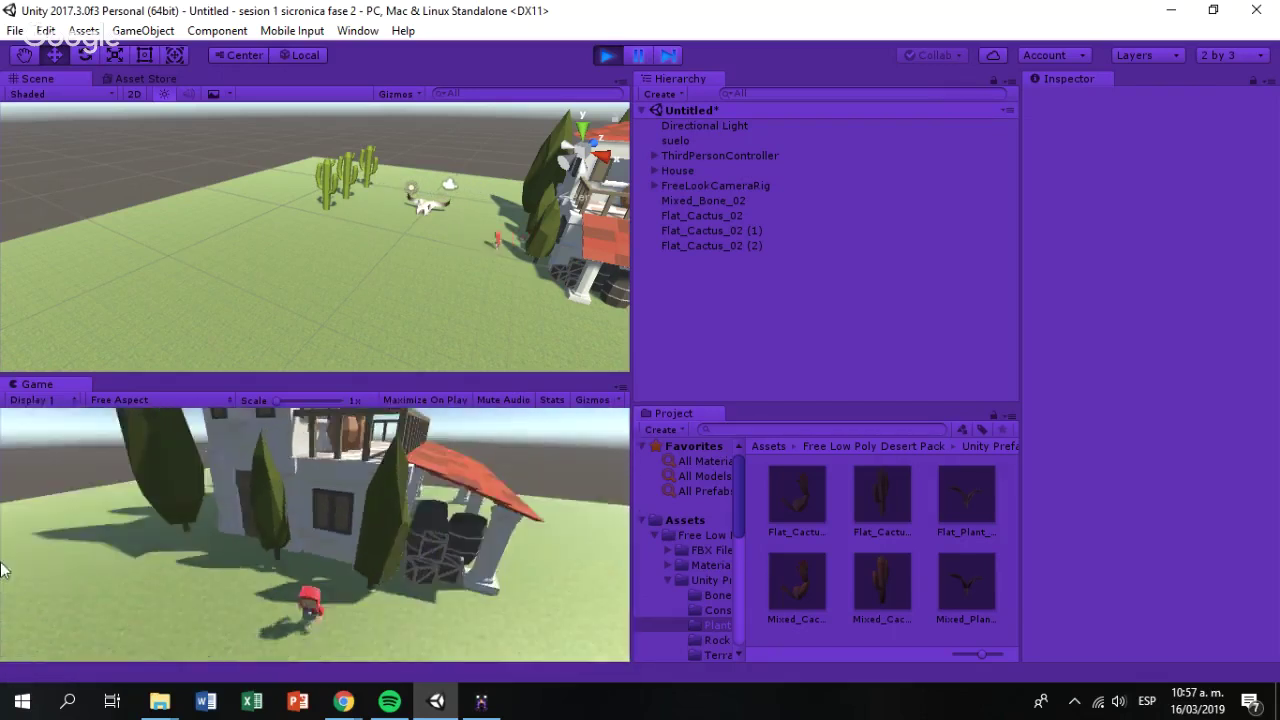
{"action": "key", "text": "w"}
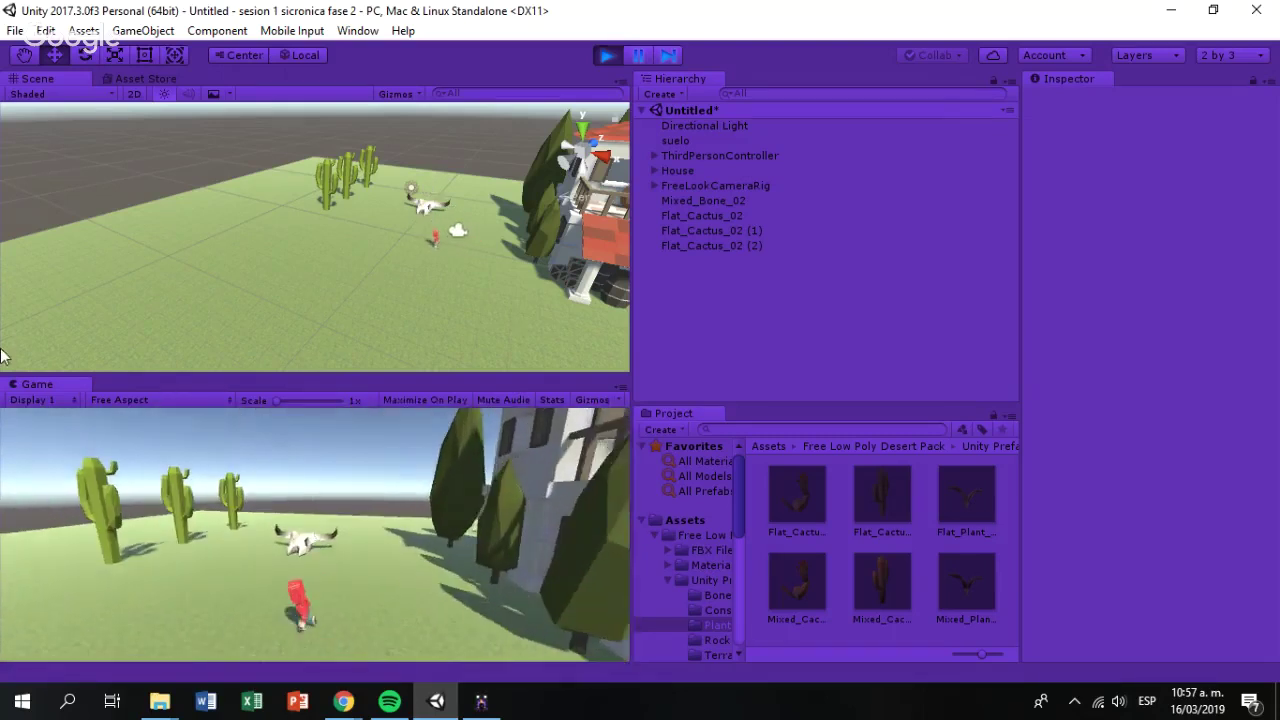
{"action": "key", "text": "w"}
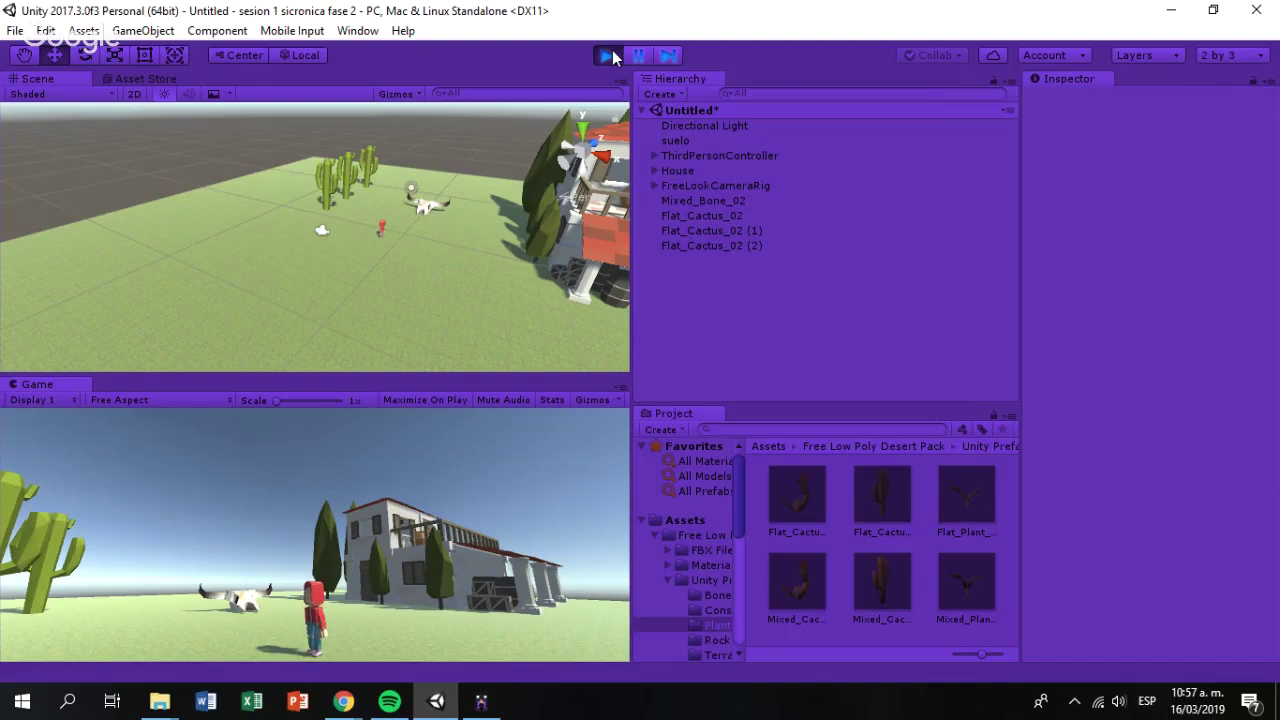
{"action": "left_click", "coordinate": [607, 55]}
- Check the components of the Flat_Cactus_02 objects and the skull, leaving Mixed_Bone_02 selected
{"action": "scroll", "coordinate": [455, 197], "scroll_direction": "up", "scroll_amount": 5}
{"action": "middle_click_drag", "start_coordinate": [455, 205], "coordinate": [388, 273]}
{"action": "scroll", "coordinate": [396, 274], "scroll_direction": "up", "scroll_amount": 5}
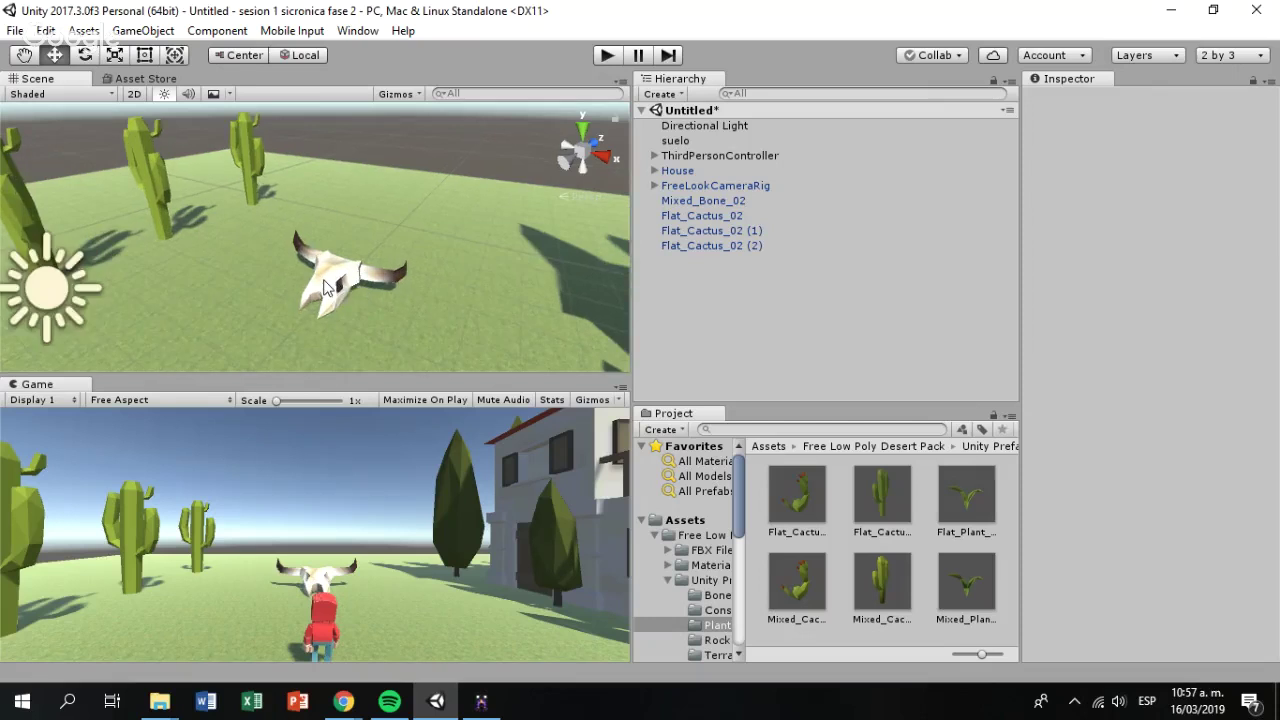
{"action": "left_click", "coordinate": [325, 287]}
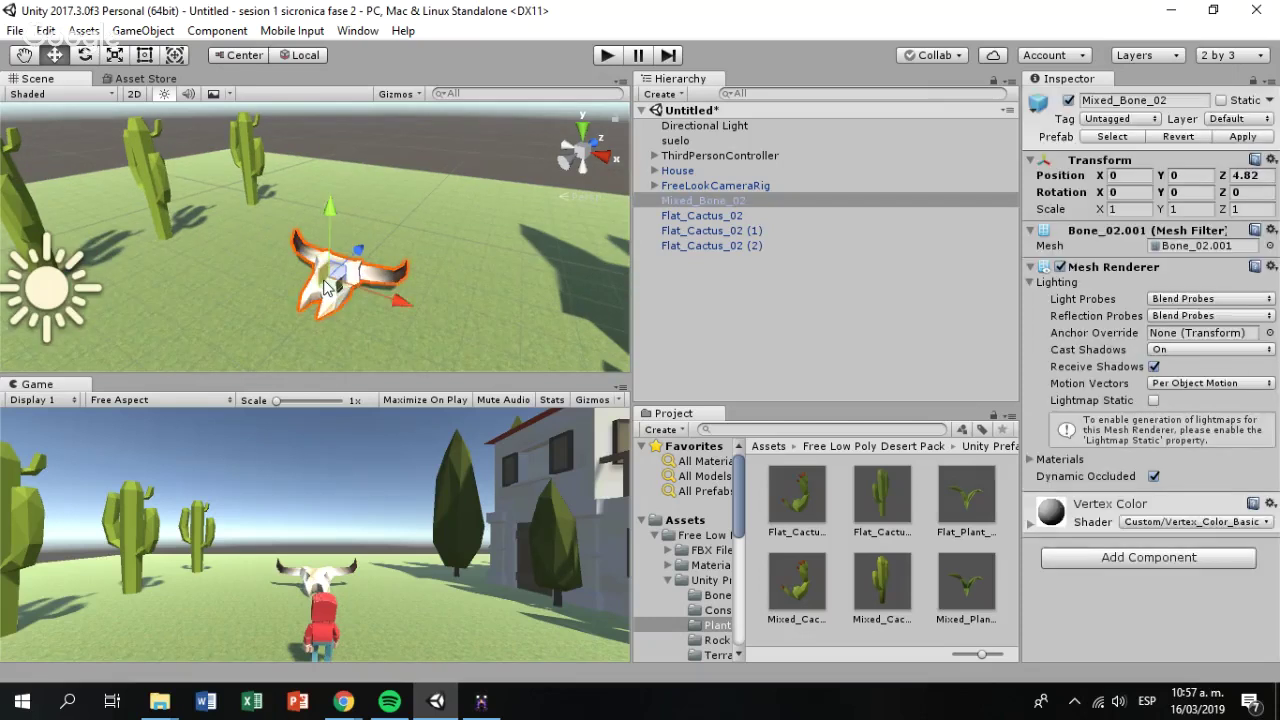
{"action": "left_click", "coordinate": [718, 216]}
{"action": "key", "text": "Up"}
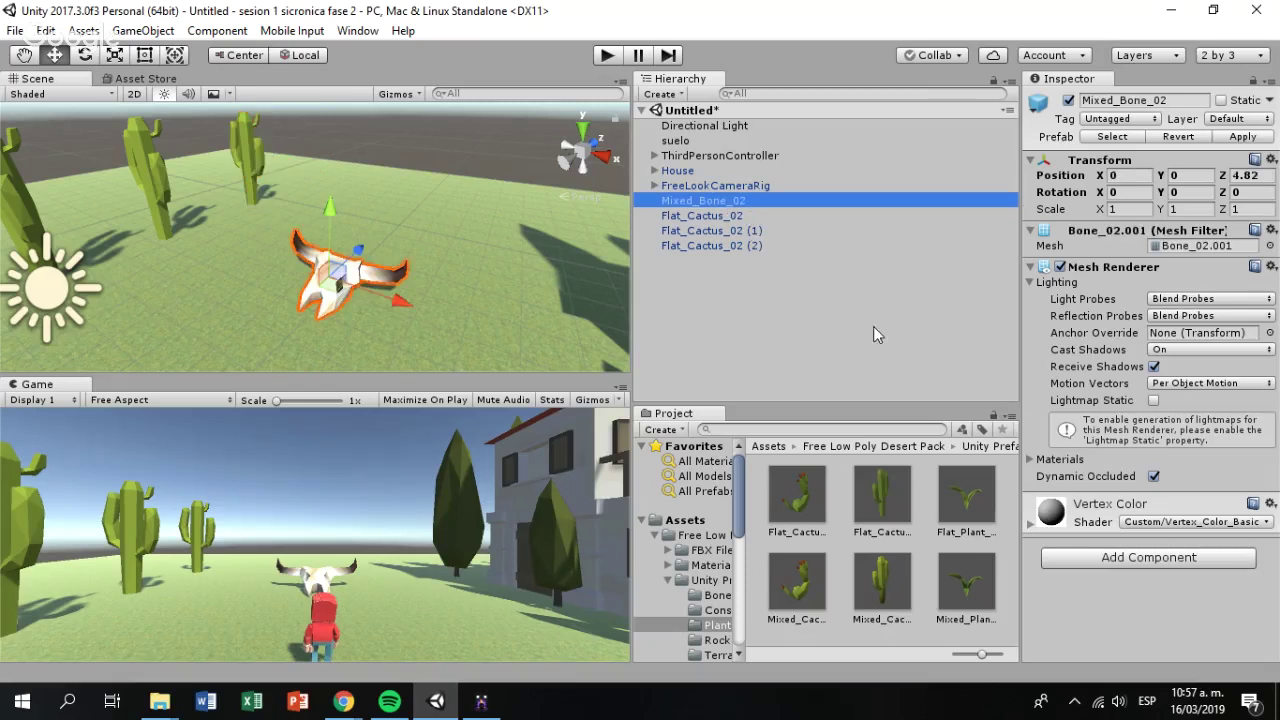
{"action": "left_click", "coordinate": [684, 217]}
{"action": "left_click", "coordinate": [710, 231]}
{"action": "left_click", "coordinate": [714, 214]}
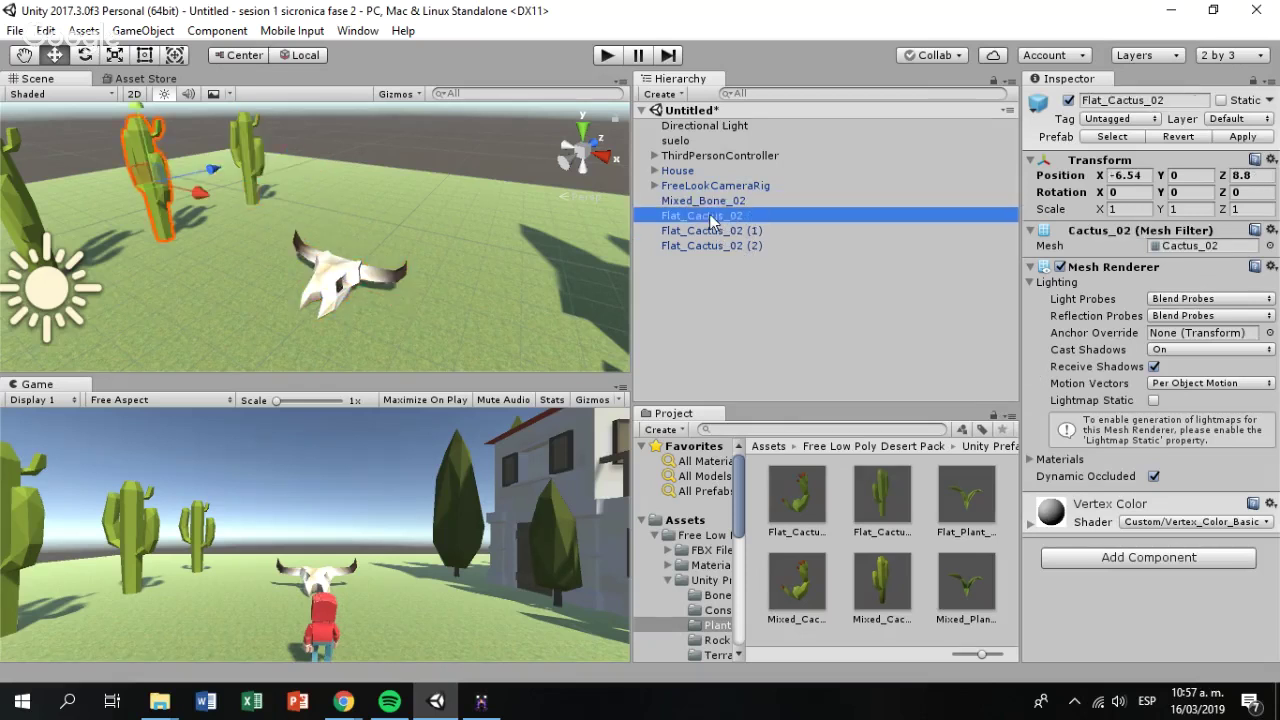
{"action": "left_click", "coordinate": [717, 203]}
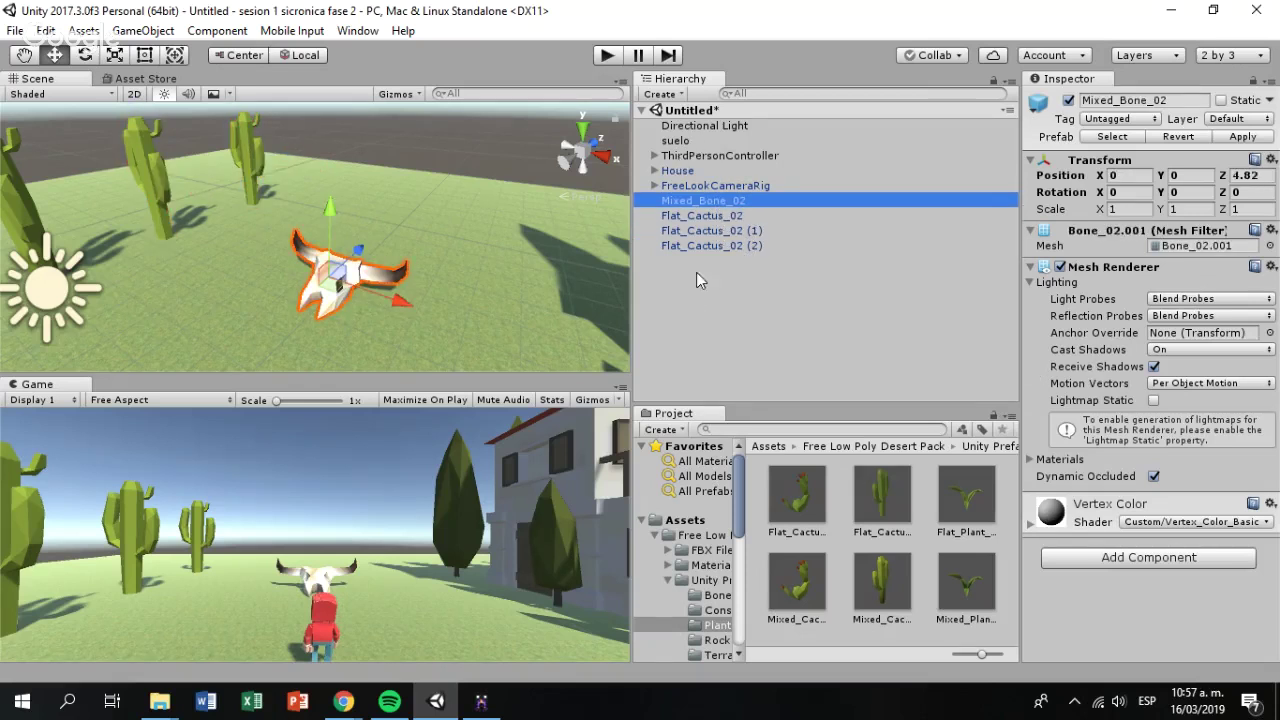
- Add a Box Collider component to Mixed_Bone_02 and toggle it off and on to examine its bounds around the skull
{"action": "left_click", "coordinate": [1114, 563]}
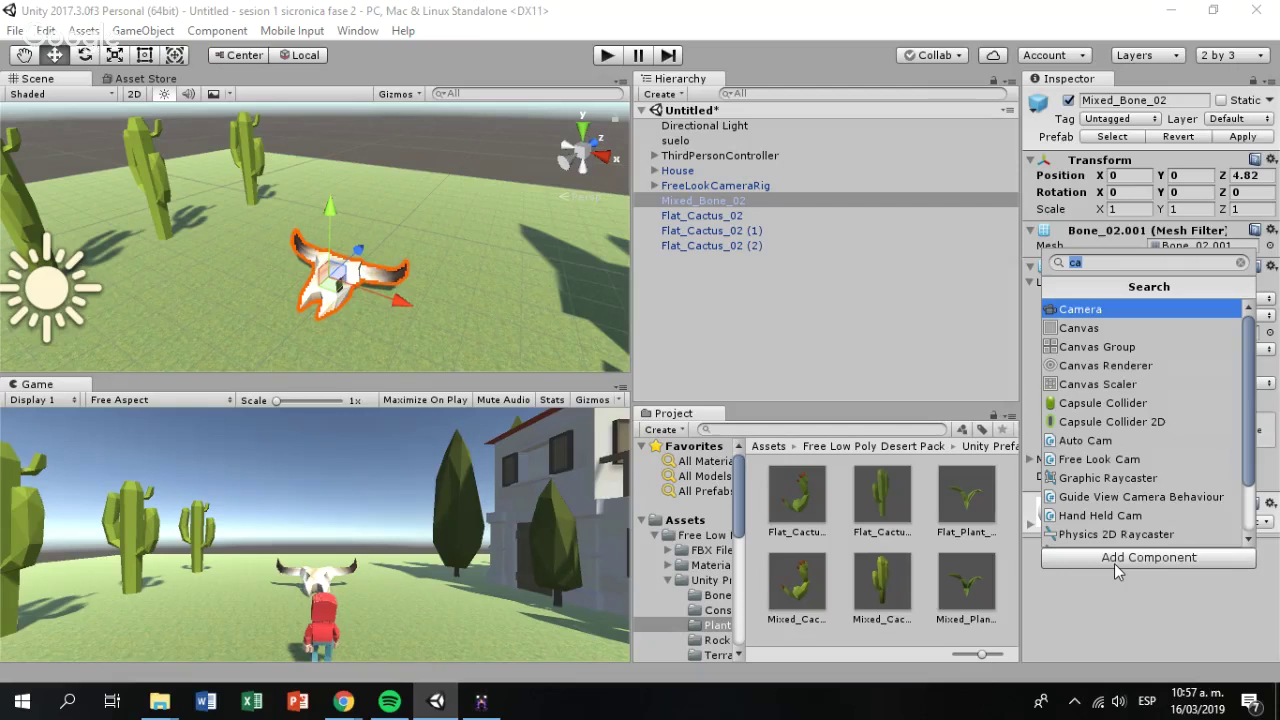
{"action": "type", "text": "collider"}
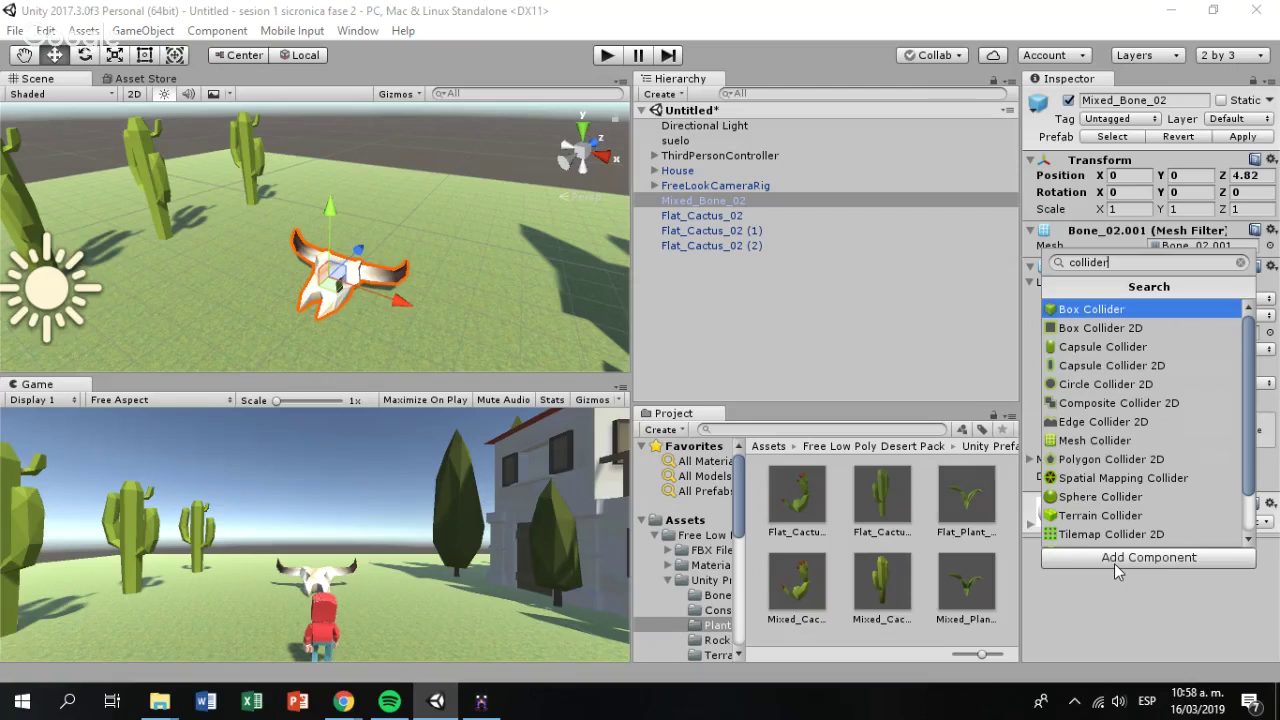
{"action": "left_click", "coordinate": [1091, 310]}
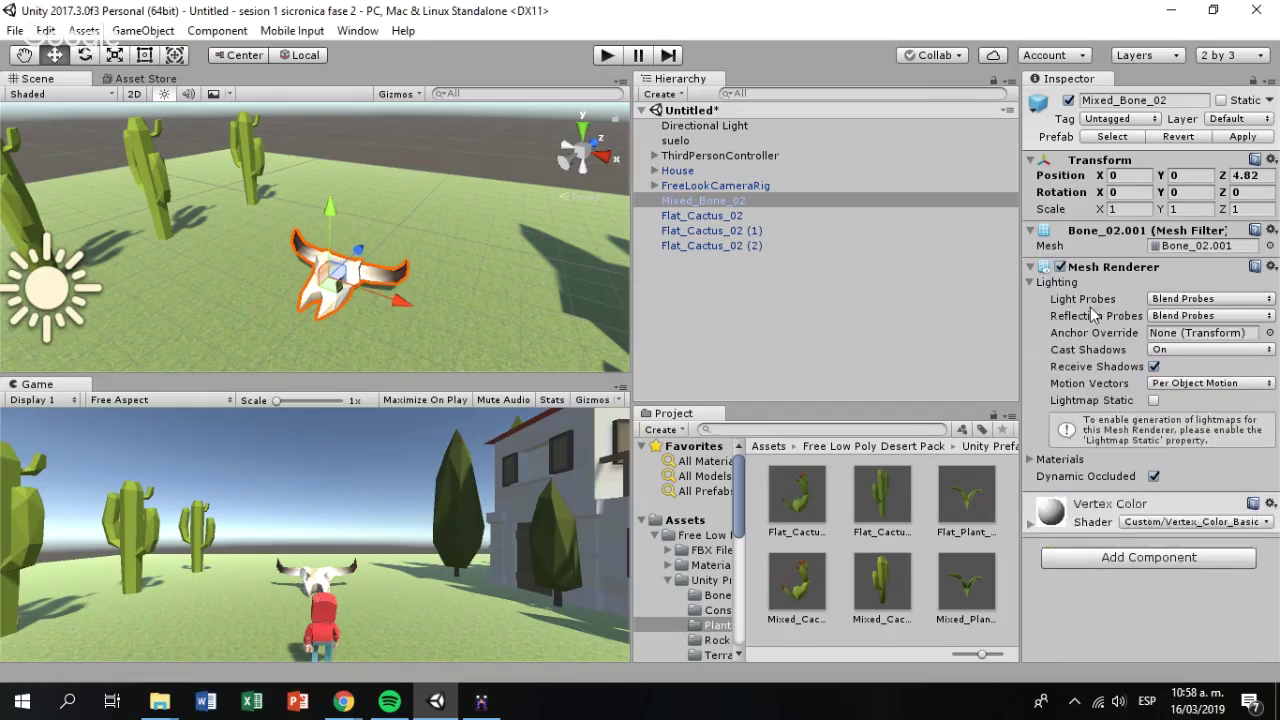
{"action": "left_click_drag", "start_coordinate": [462, 328], "coordinate": [172, 224], "text": "alt"}
{"action": "key", "text": "f"}
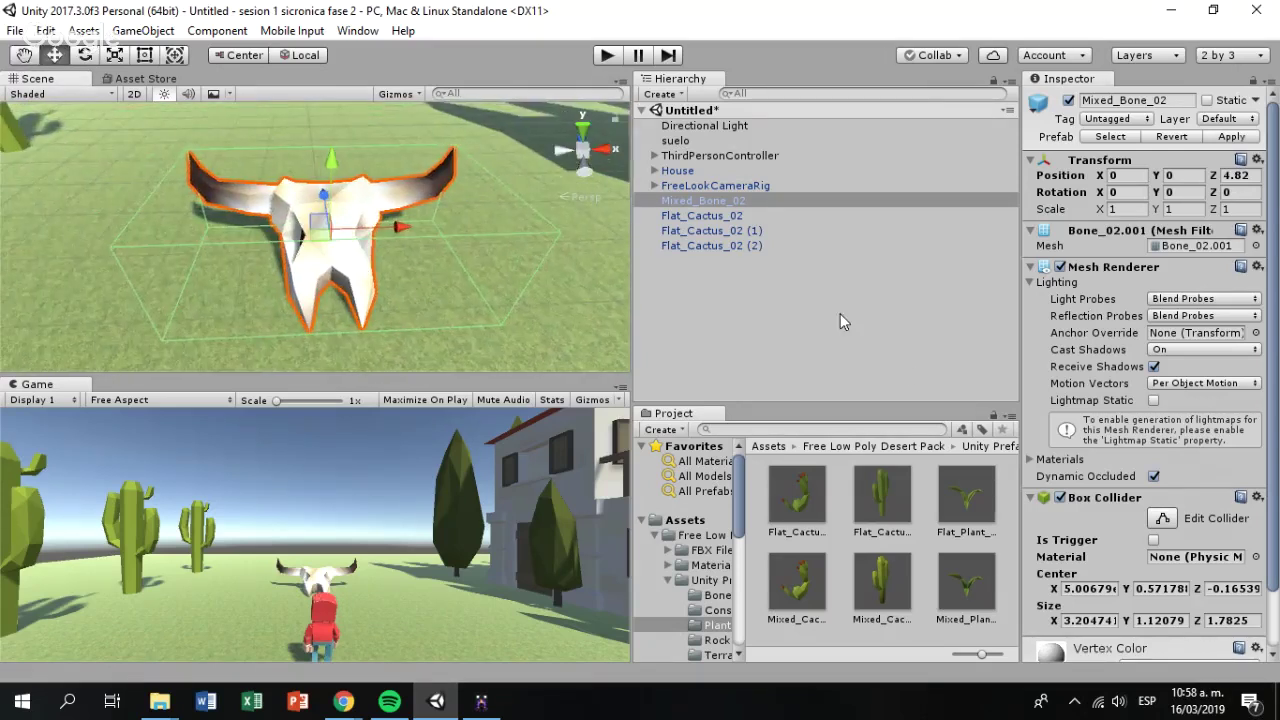
{"action": "left_click", "coordinate": [1060, 497]}
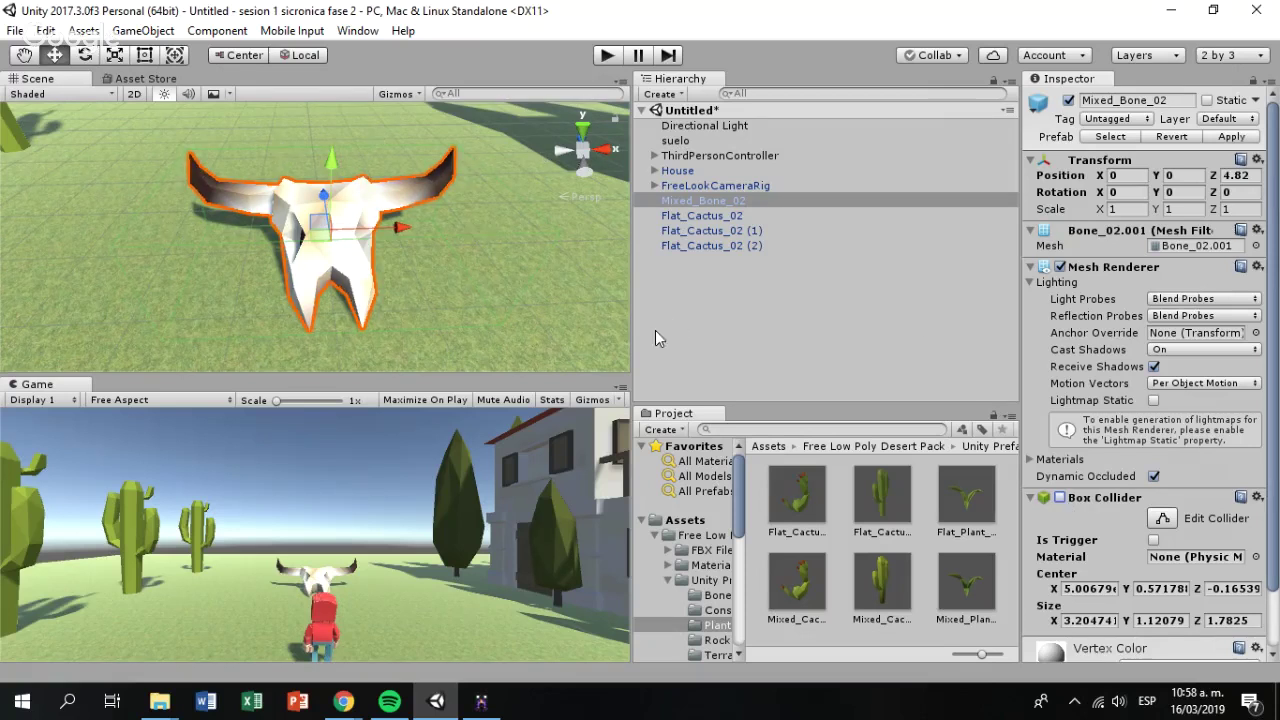
{"action": "left_click", "coordinate": [1060, 498]}
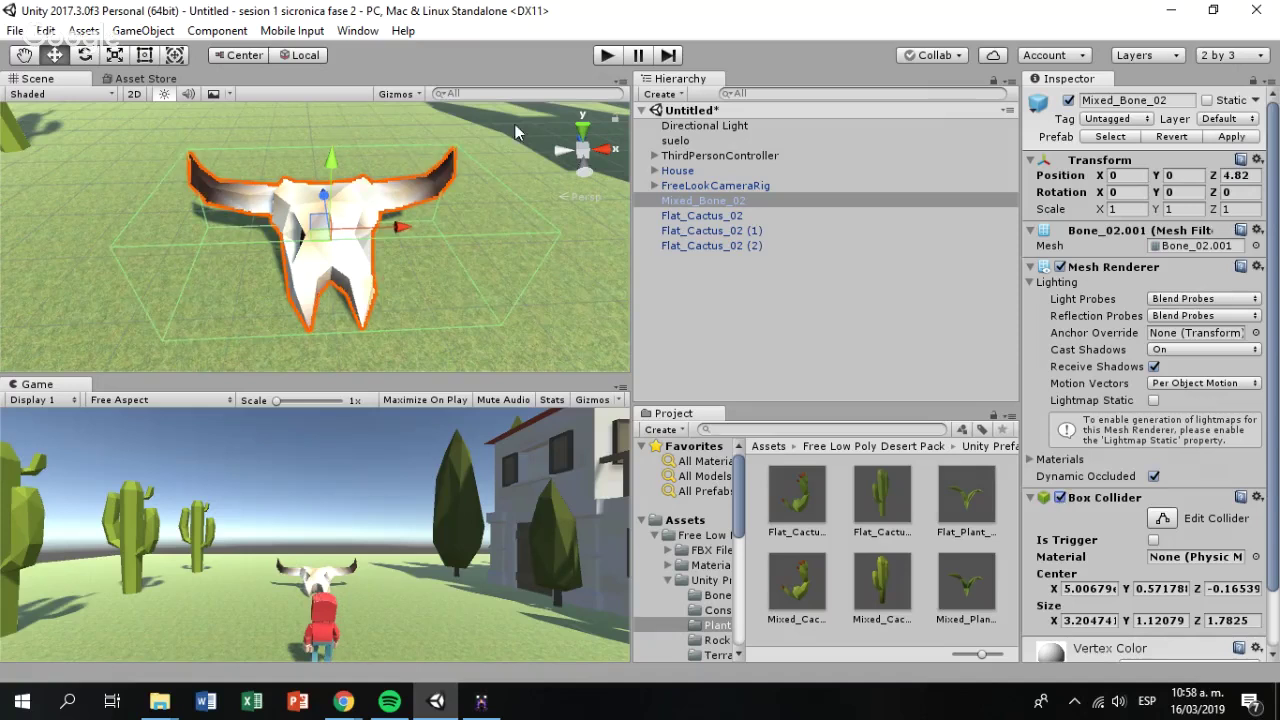
- Play-test the skull's Box Collider by running the character into it from several sides, and end play mode
{"action": "left_click", "coordinate": [605, 56]}
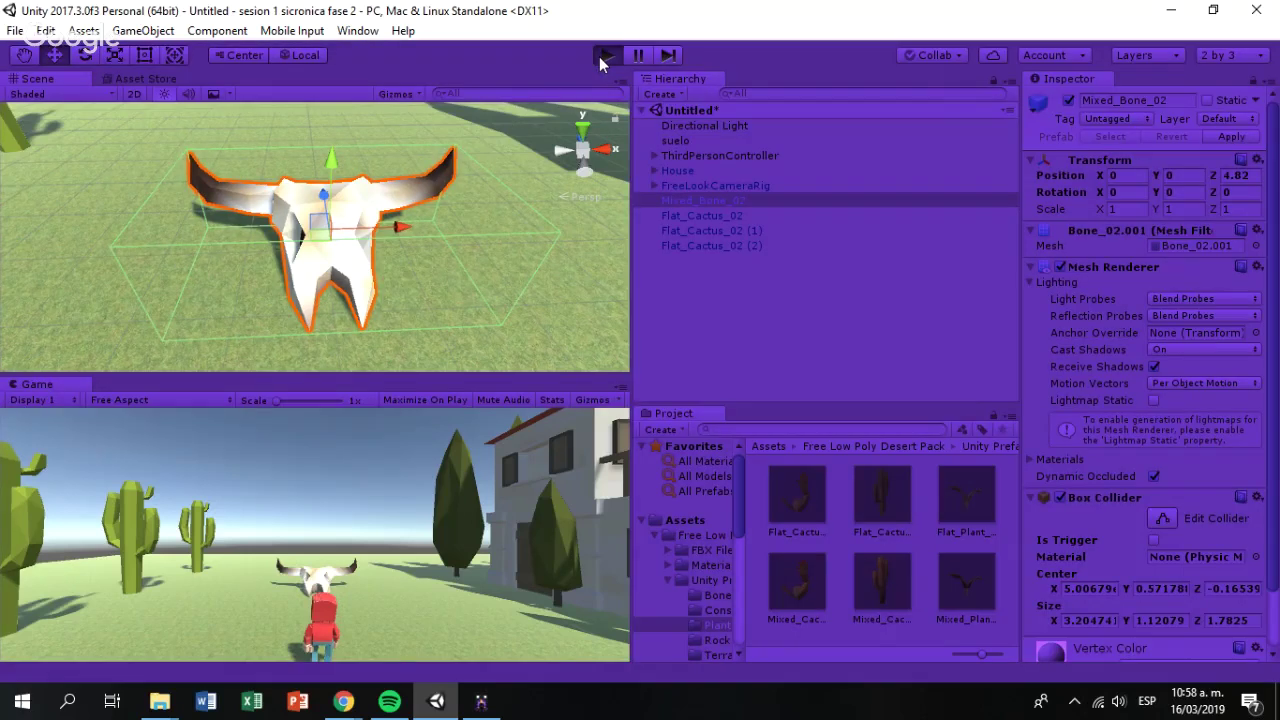
{"action": "key", "text": "w"}
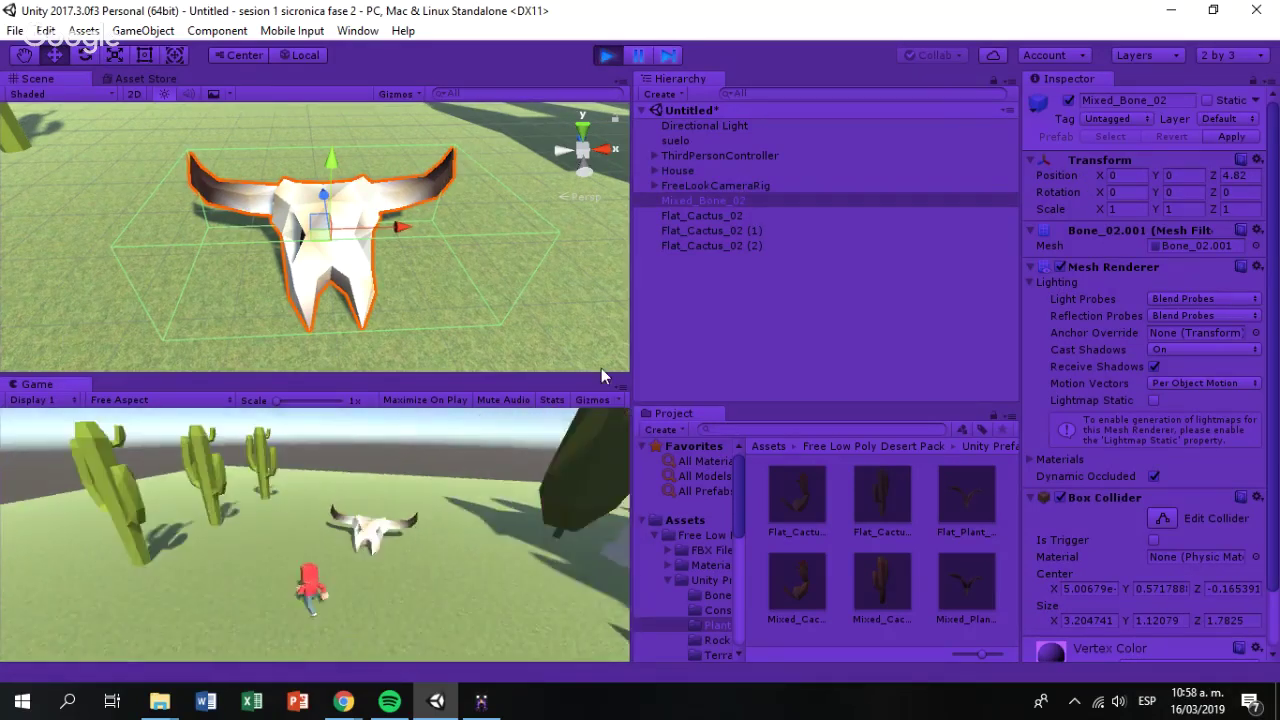
{"action": "key", "text": "w"}
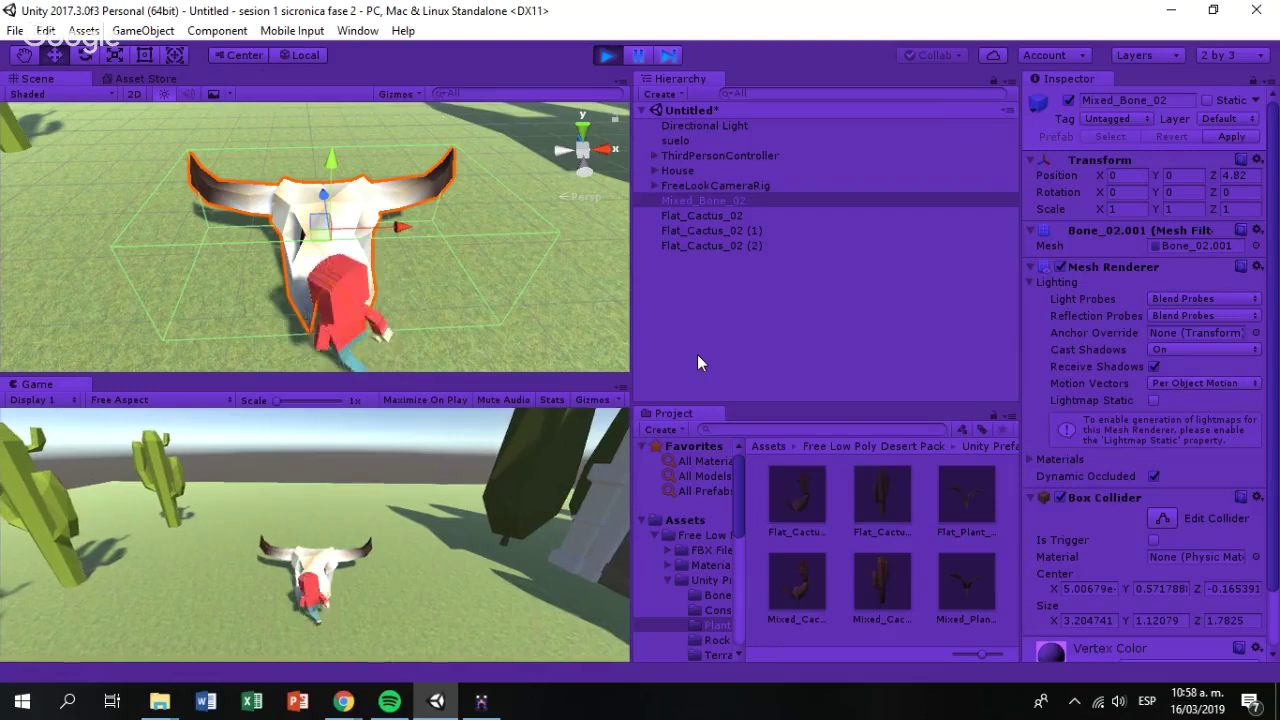
{"action": "key", "text": "w"}
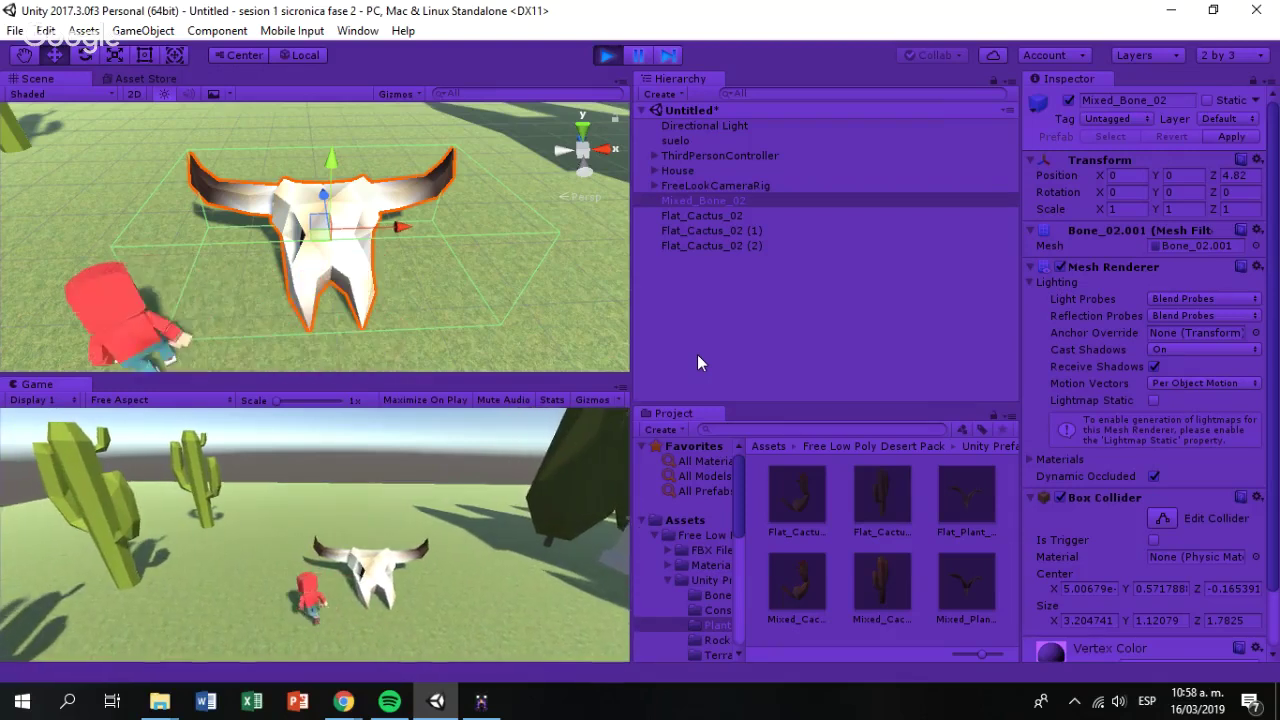
{"action": "key", "text": "w"}
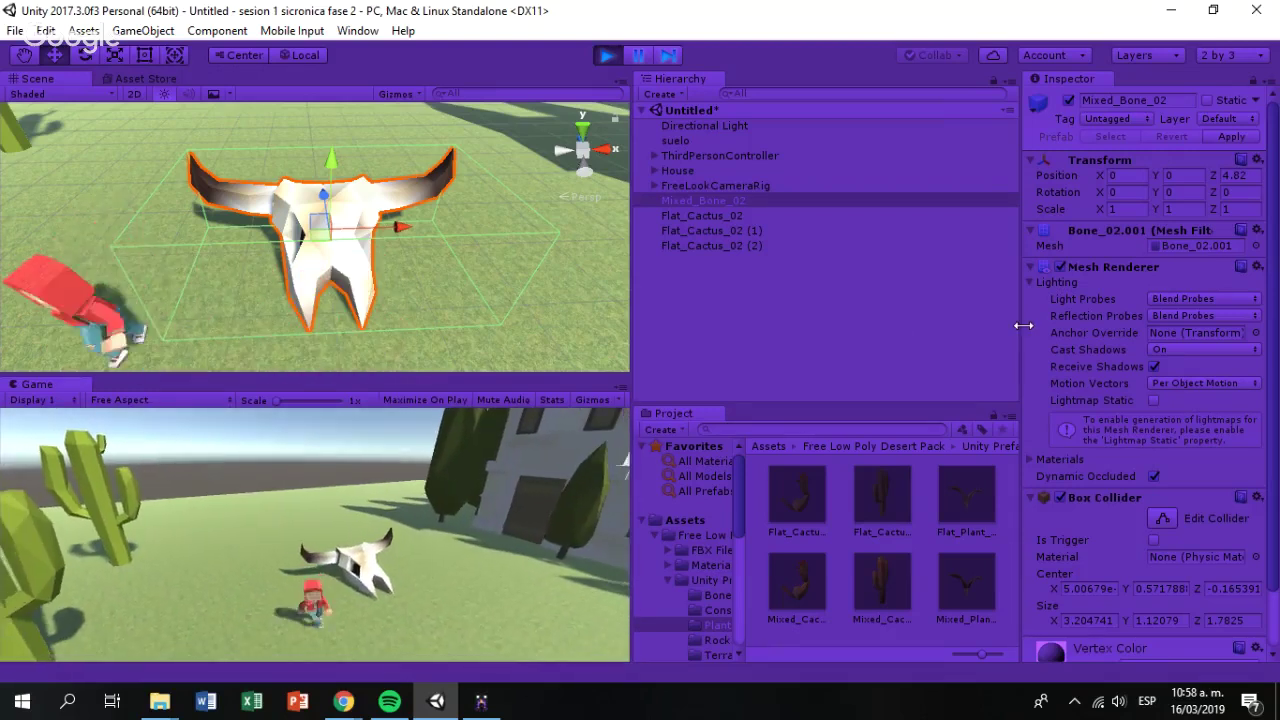
{"action": "key", "text": "w"}
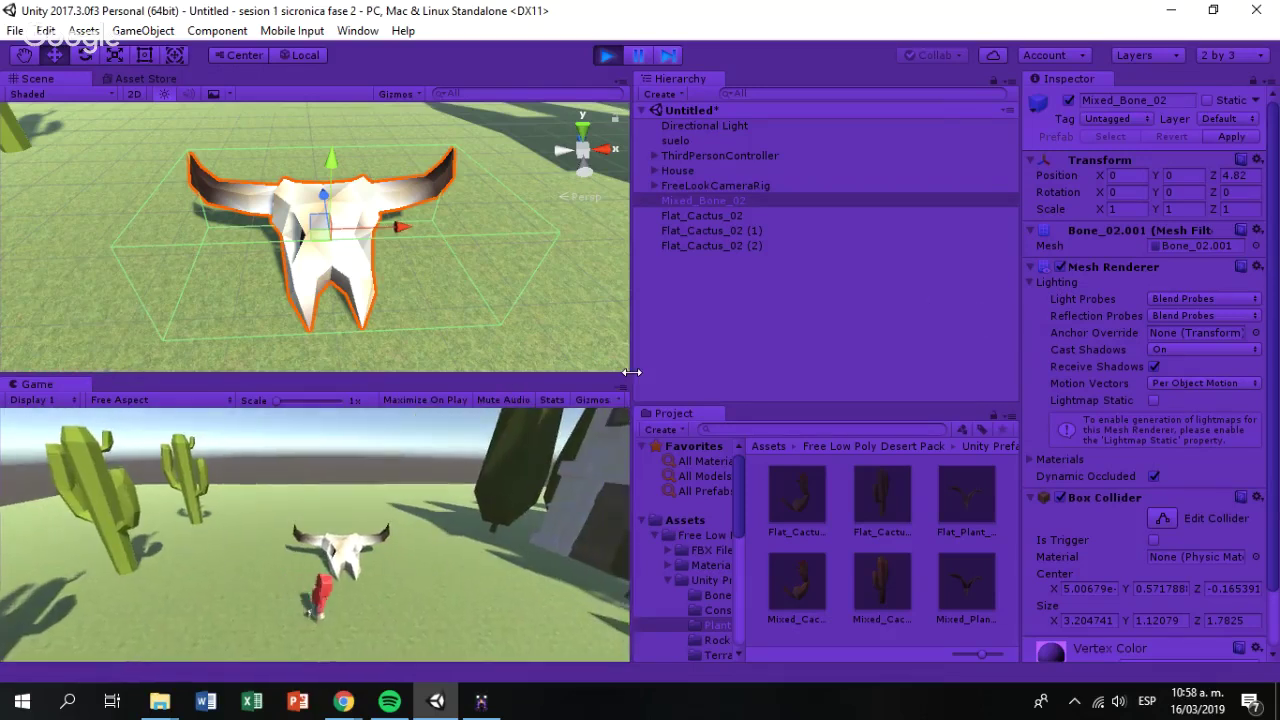
{"action": "key", "text": "w"}
{"action": "key", "text": "w"}
{"action": "key", "text": "w"}
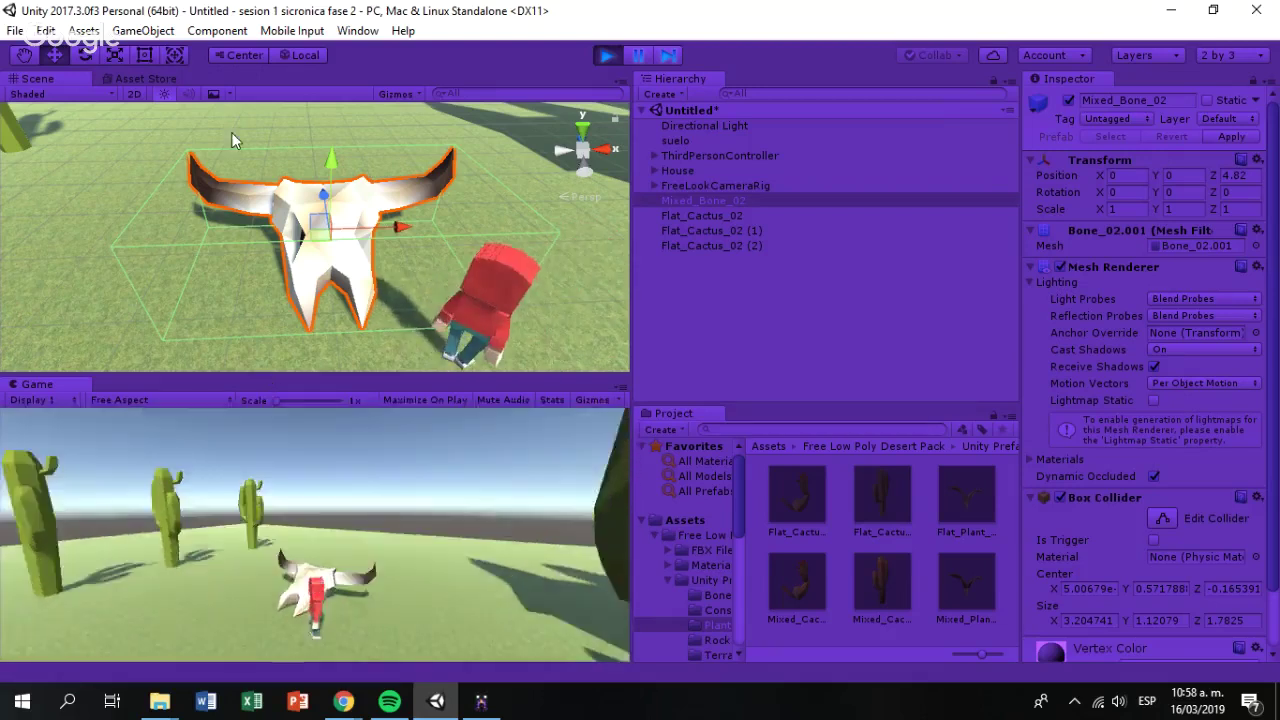
{"action": "key", "text": "ctrl+p"}
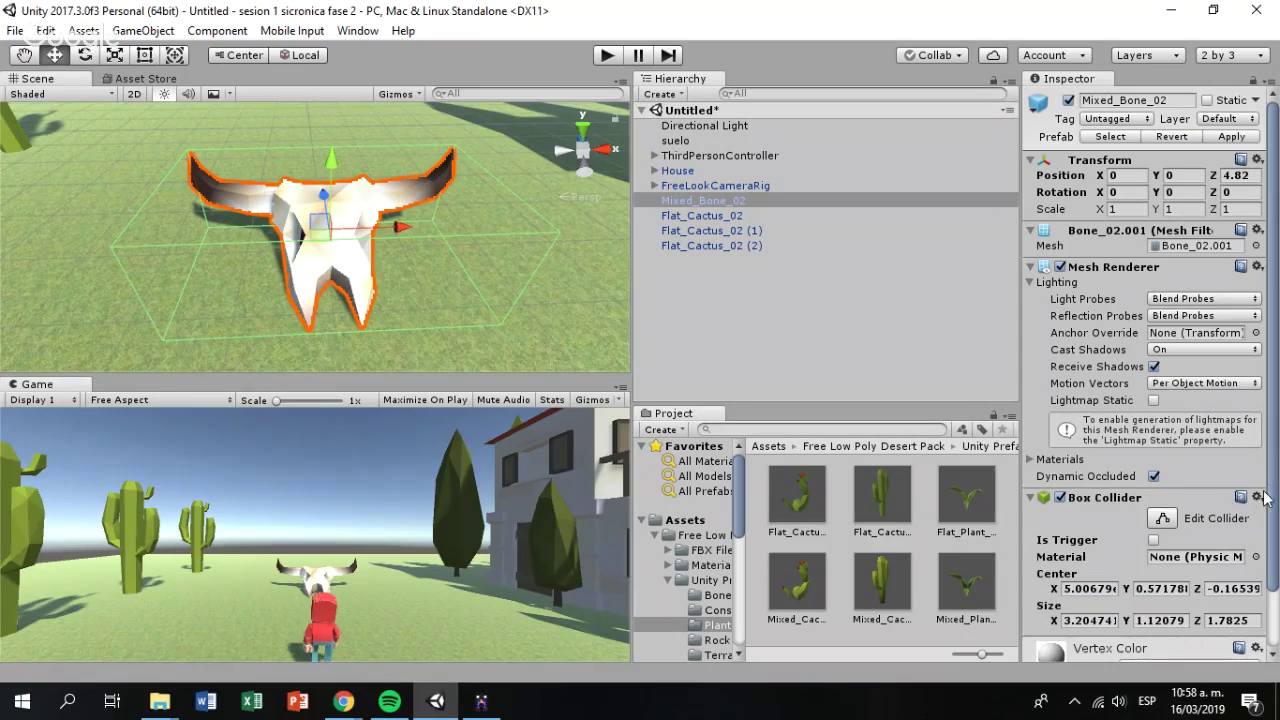
- Remove the Box Collider component from Mixed_Bone_02
{"action": "left_click", "coordinate": [1258, 498]}
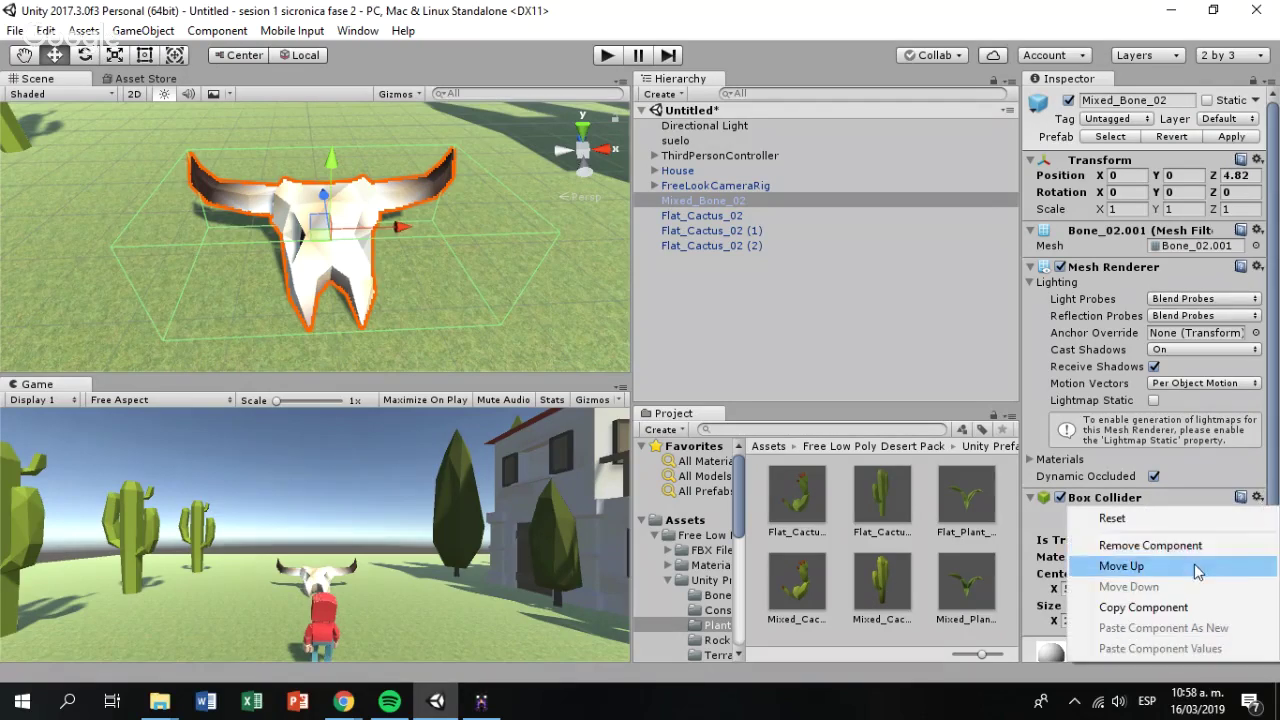
{"action": "left_click", "coordinate": [1165, 546]}
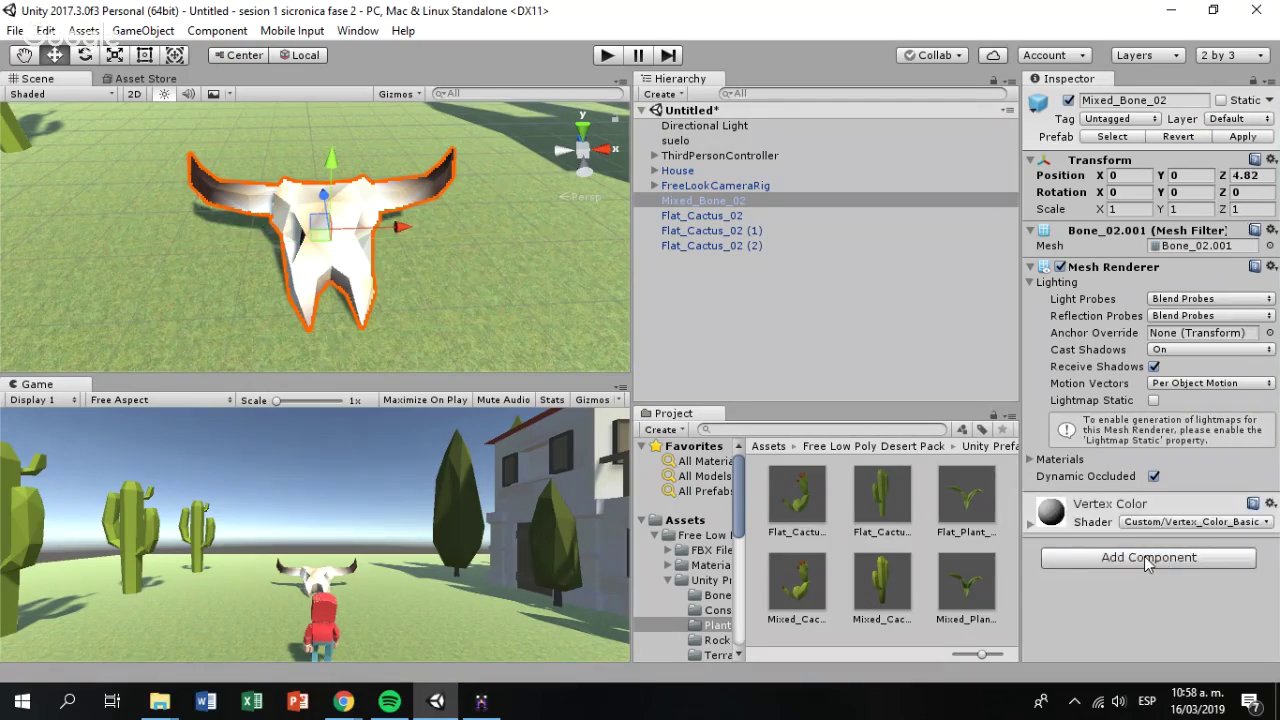
- Add a Mesh Collider component to Mixed_Bone_02 and toggle its Mesh Renderer off and on to examine the collider's shape
{"action": "left_click", "coordinate": [1144, 556]}
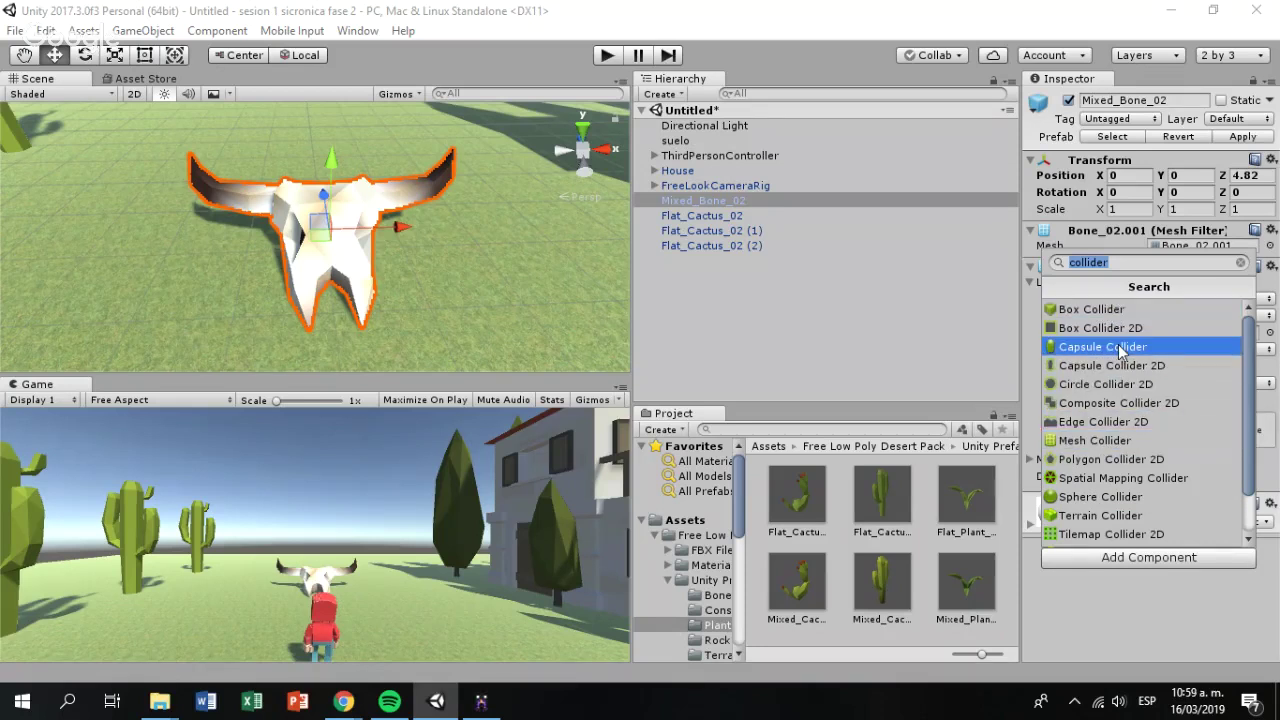
{"action": "left_click", "coordinate": [1094, 441]}
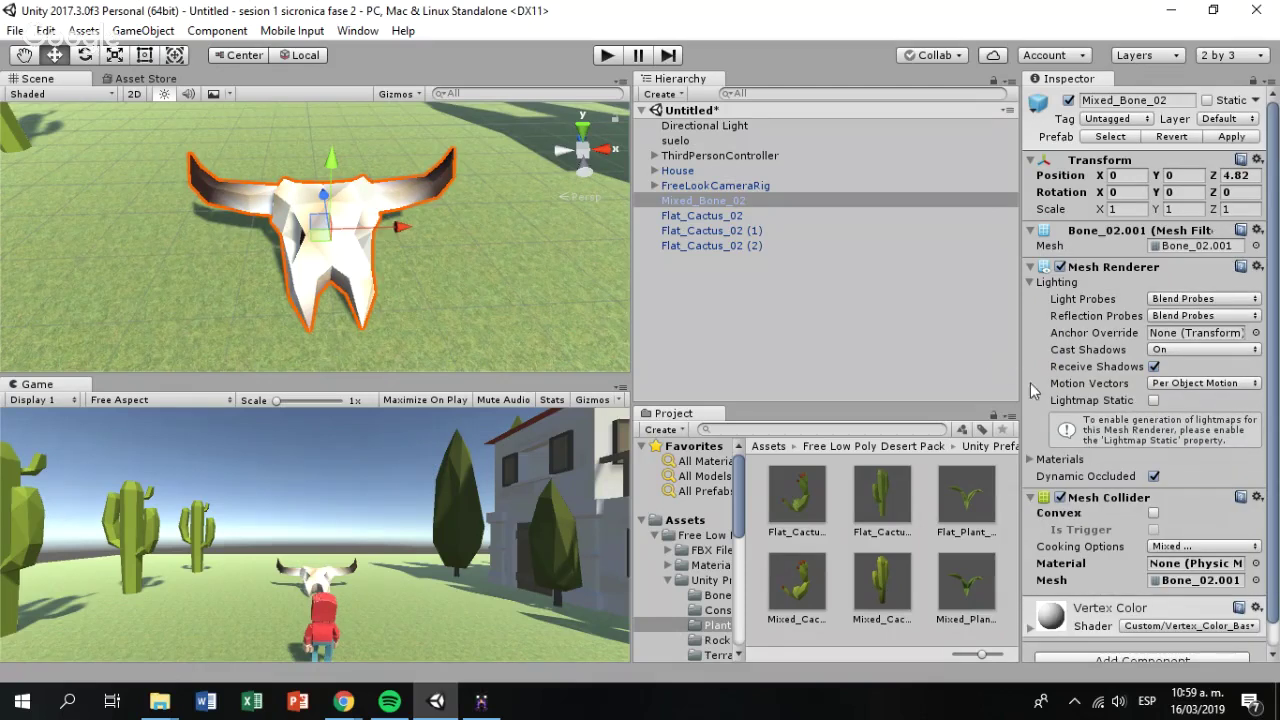
{"action": "left_click", "coordinate": [1060, 267]}
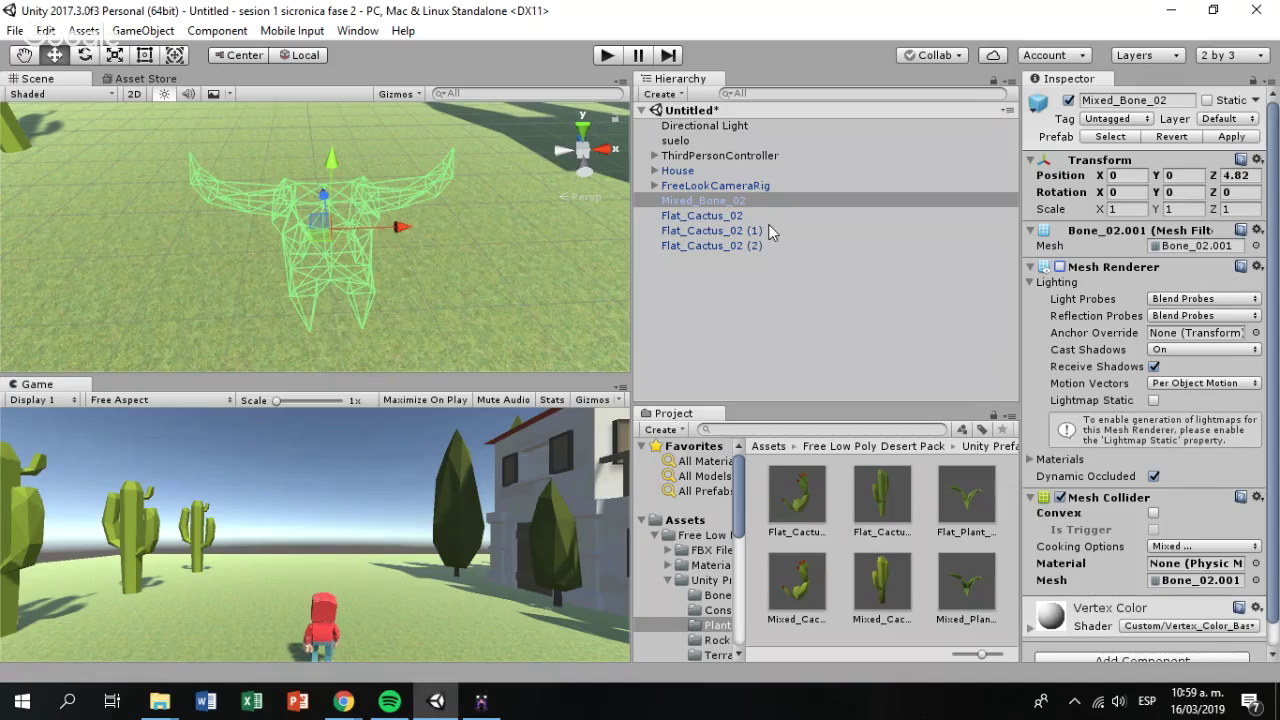
{"action": "left_click", "coordinate": [1060, 267]}
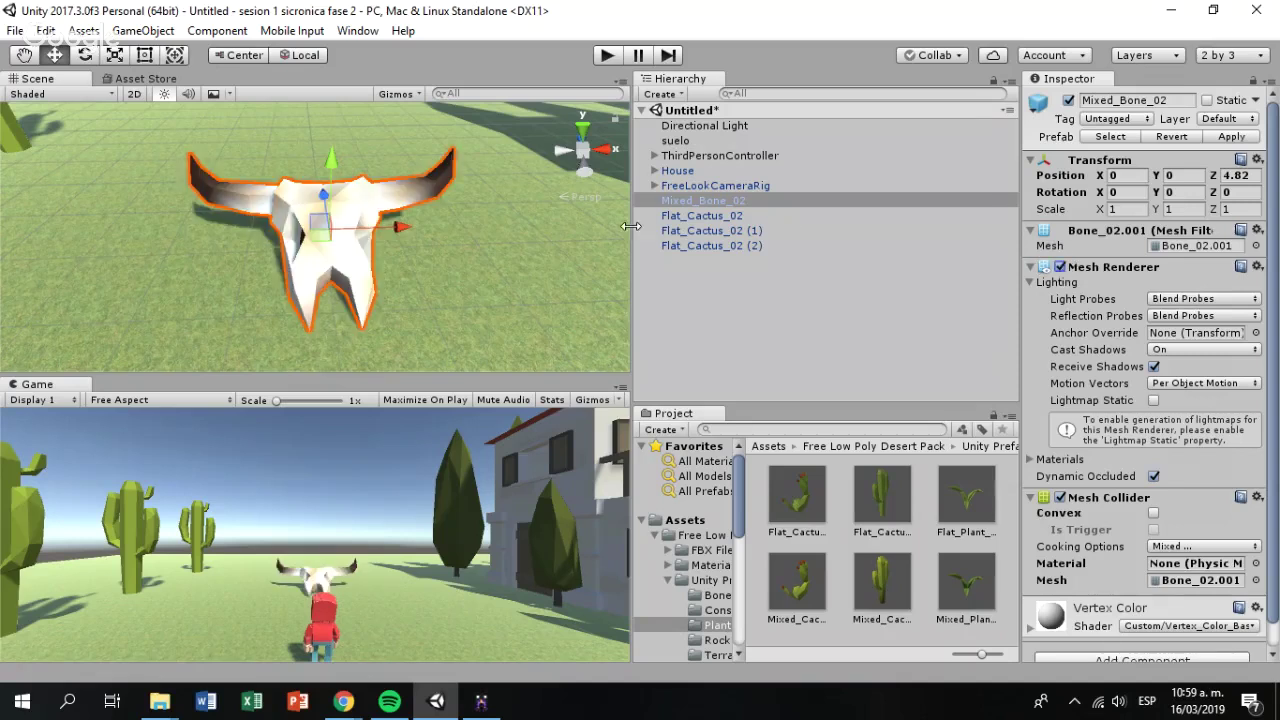
- Play-test the skull's Mesh Collider by running the character around and onto it, continue to the cacti, and end play mode
{"action": "left_click", "coordinate": [607, 56]}
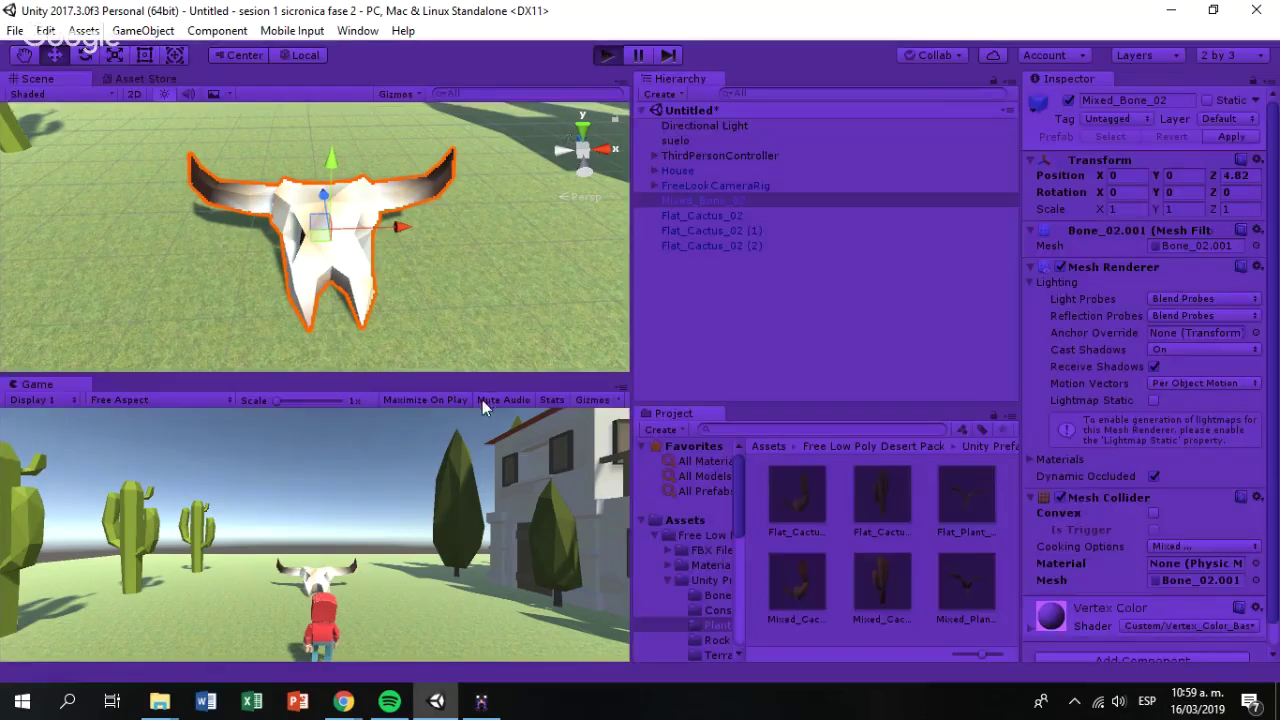
{"action": "key", "text": "w"}
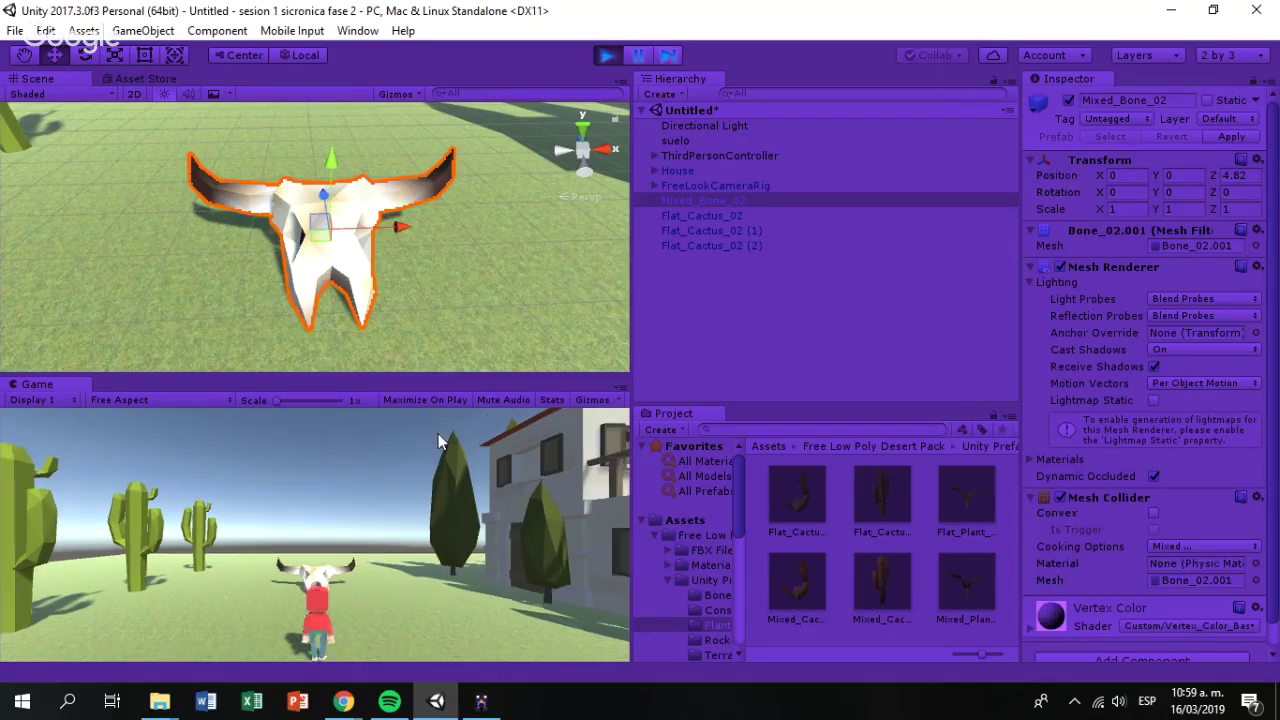
{"action": "key", "text": "a"}
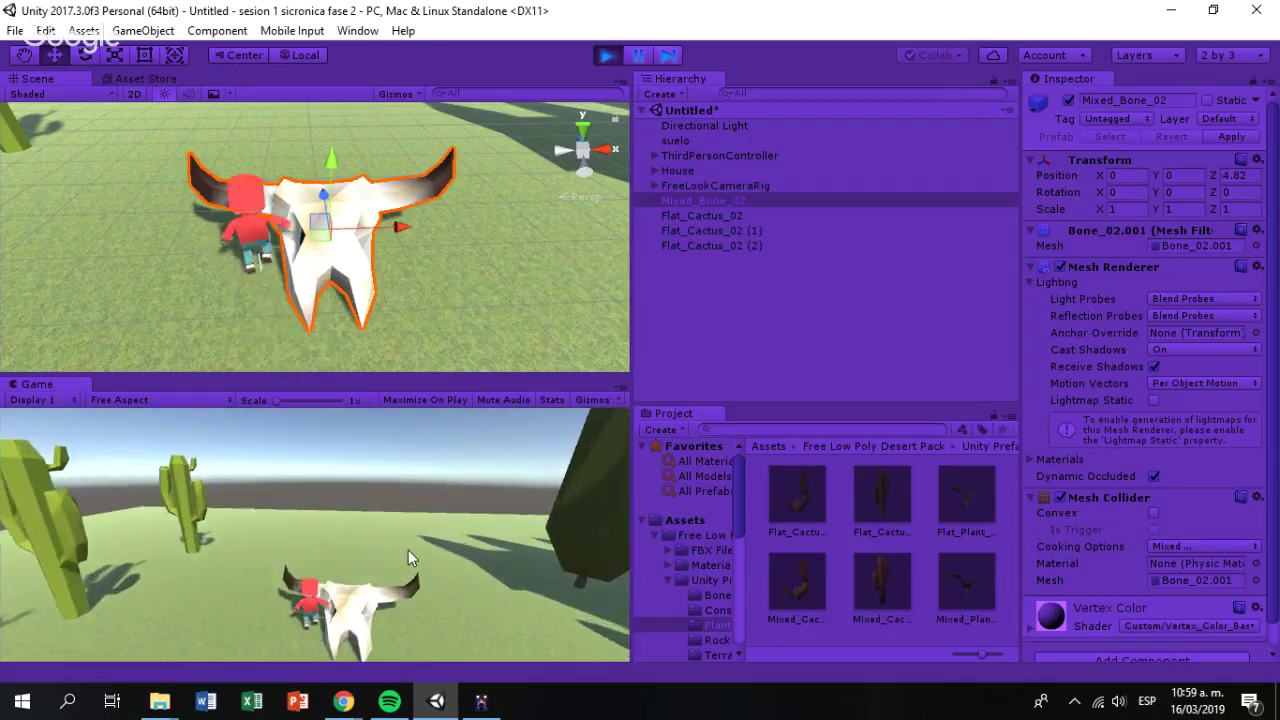
{"action": "key", "text": "d"}
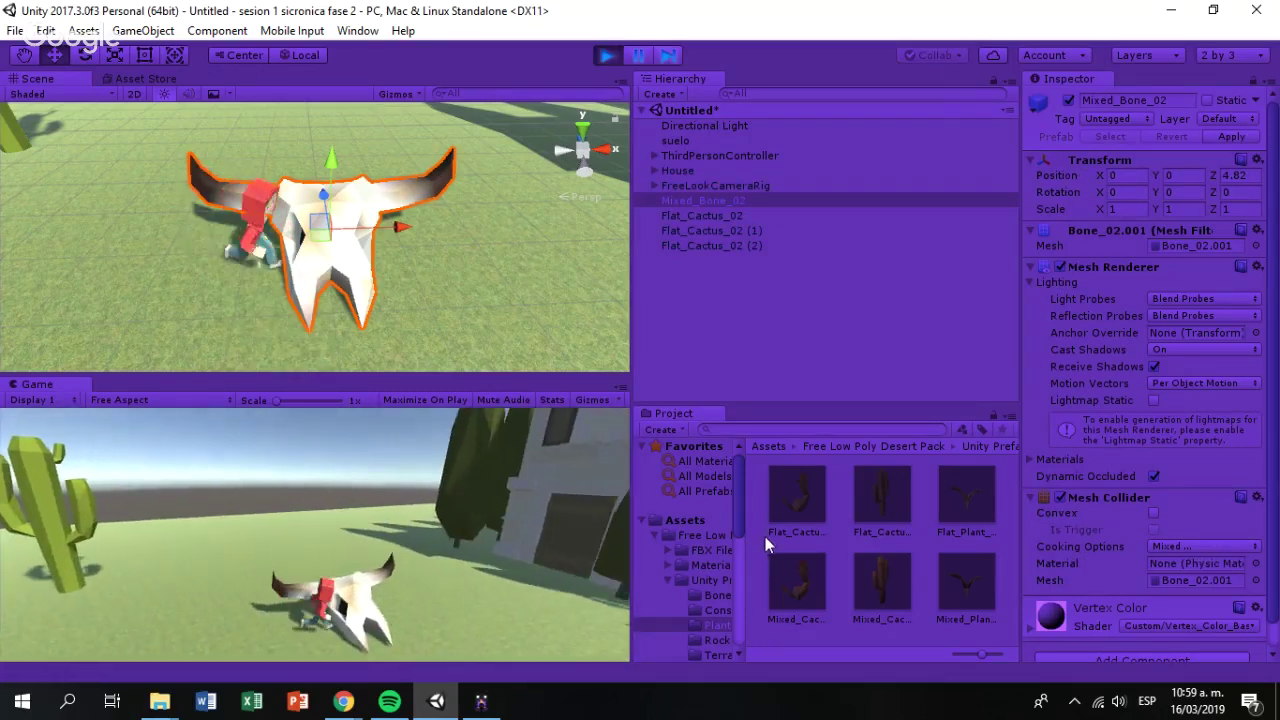
{"action": "key", "text": "w"}
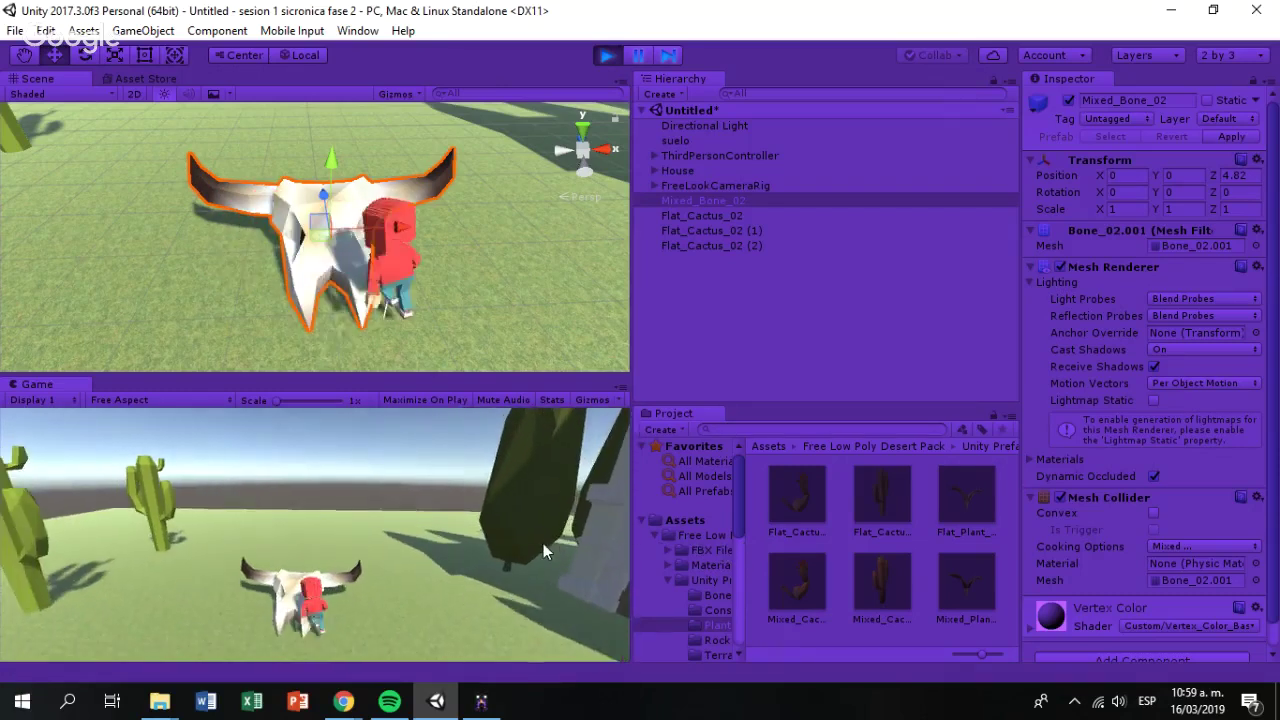
{"action": "key", "text": "w"}
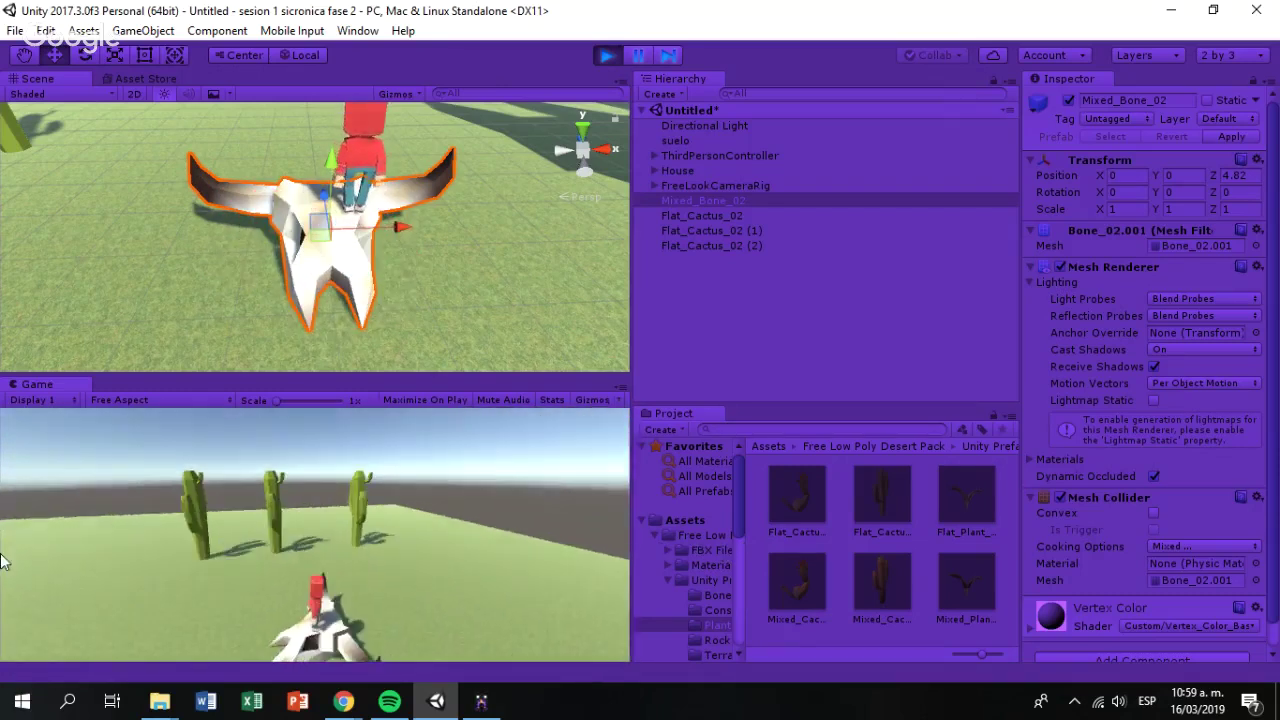
{"action": "key", "text": "w"}
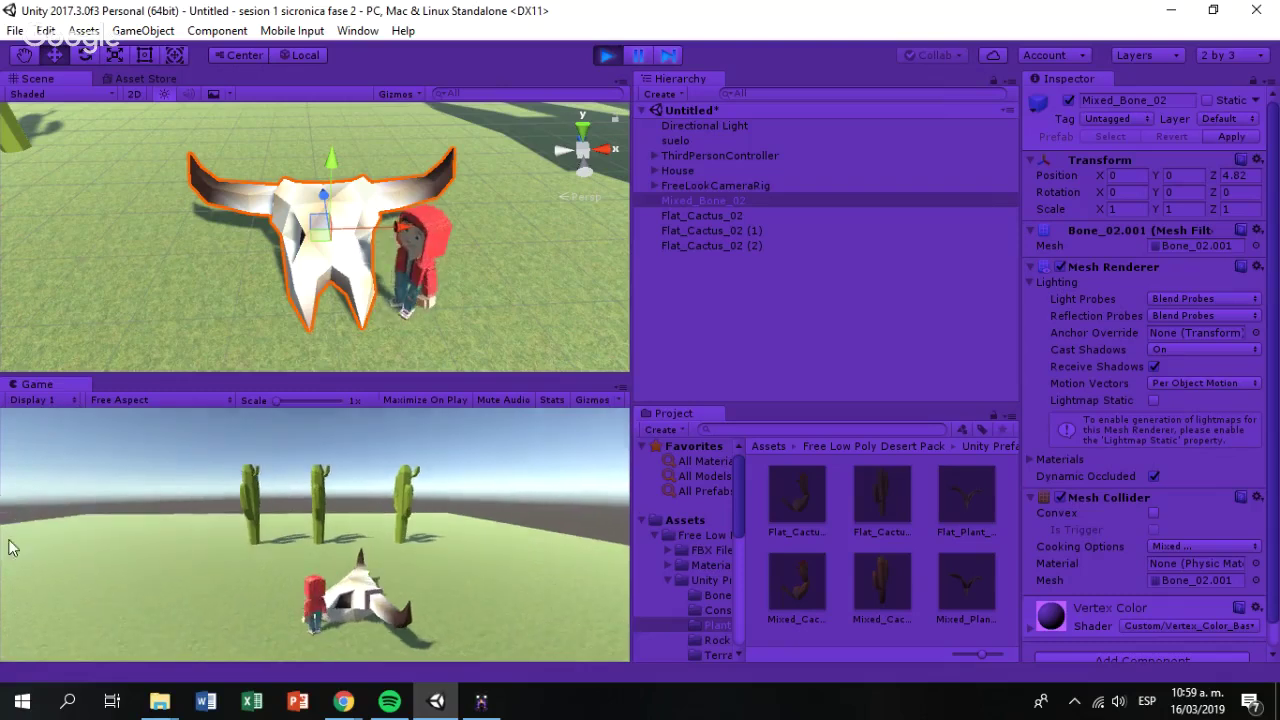
{"action": "key", "text": "w"}
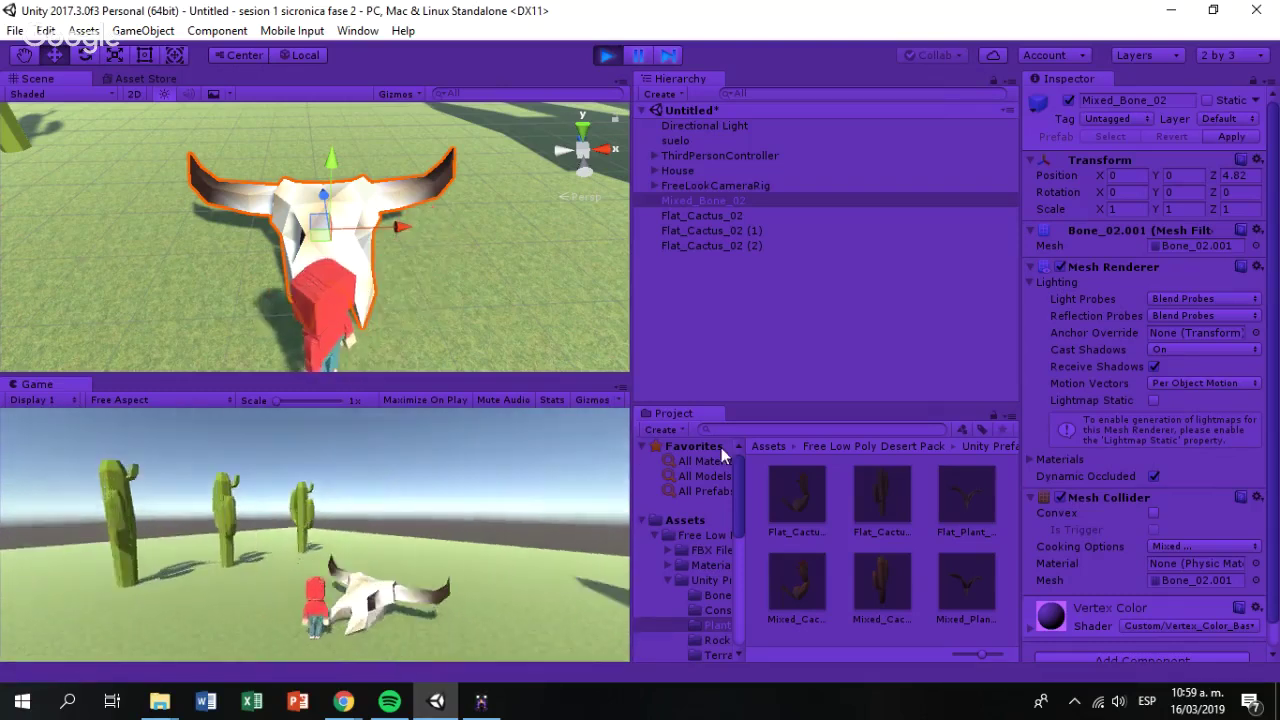
{"action": "key", "text": "w"}
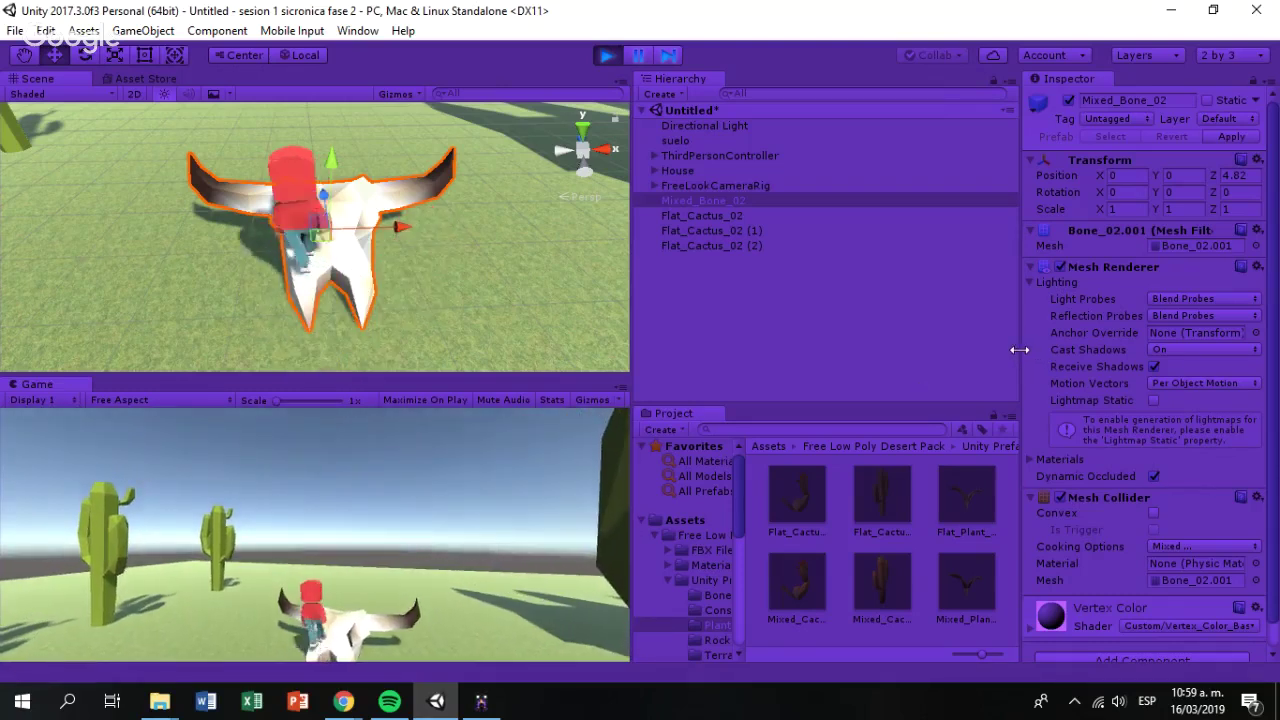
{"action": "key", "text": "w"}
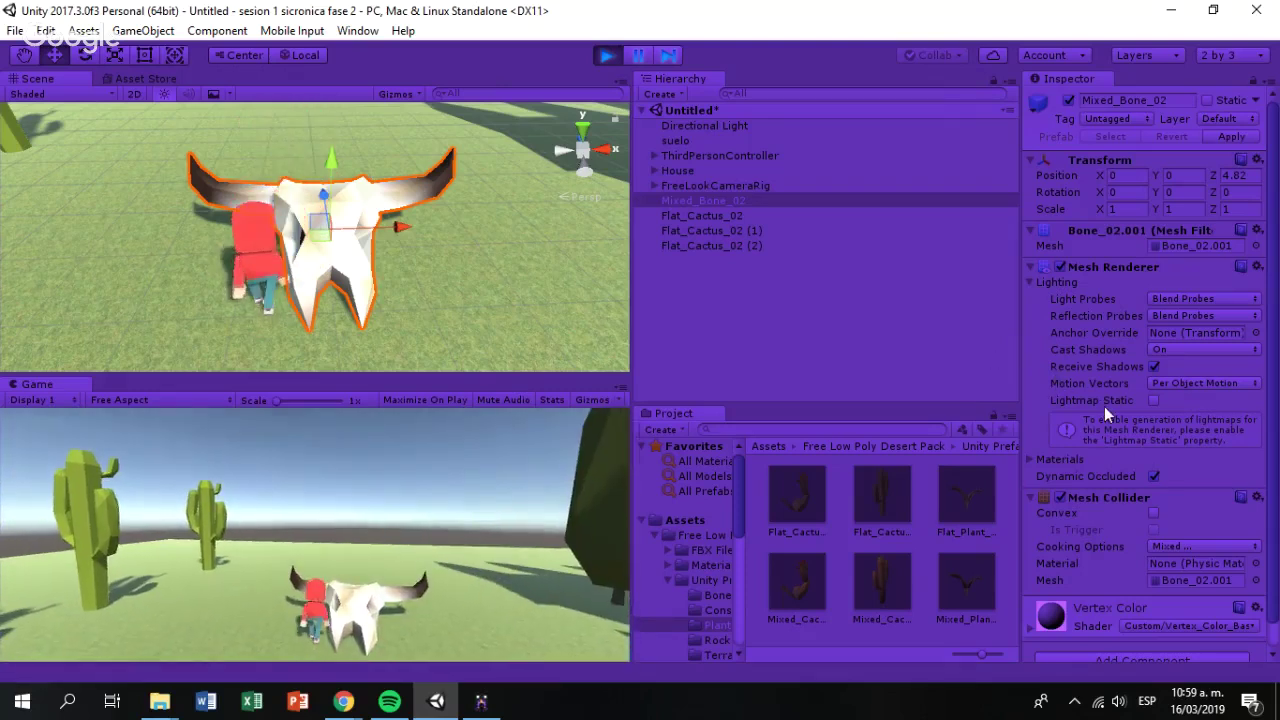
{"action": "key", "text": "w"}
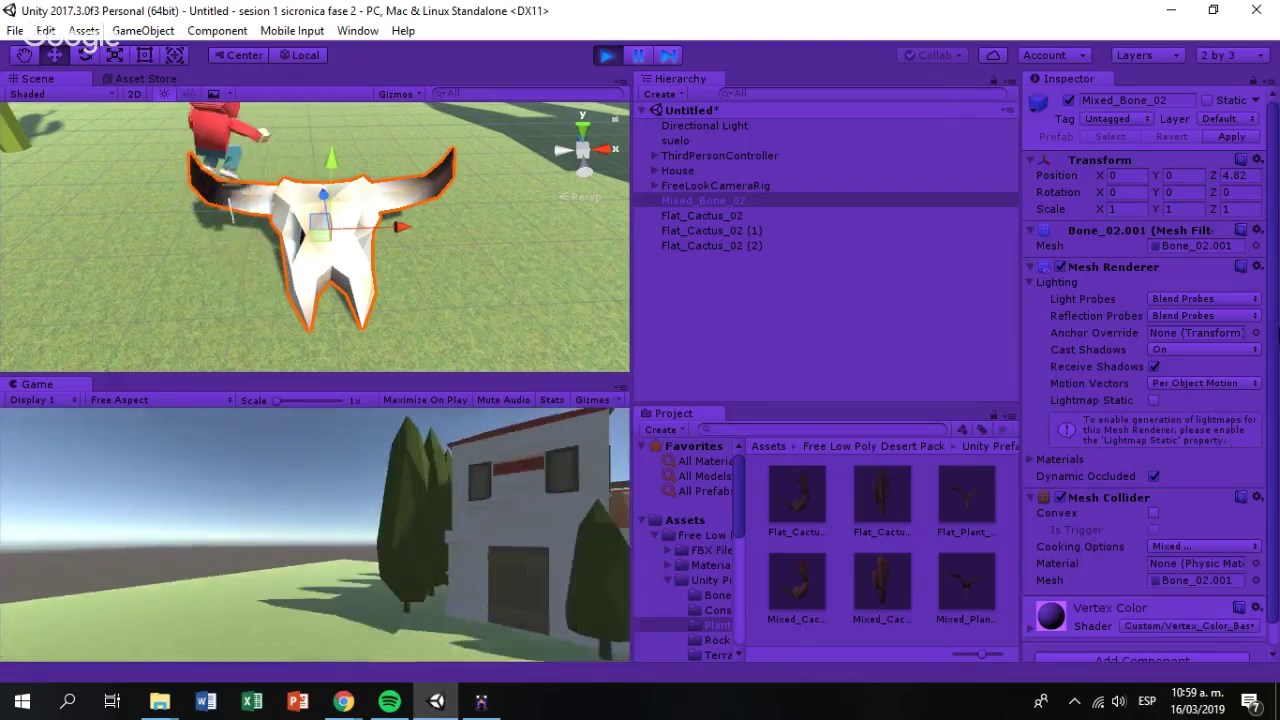
{"action": "key", "text": "w"}
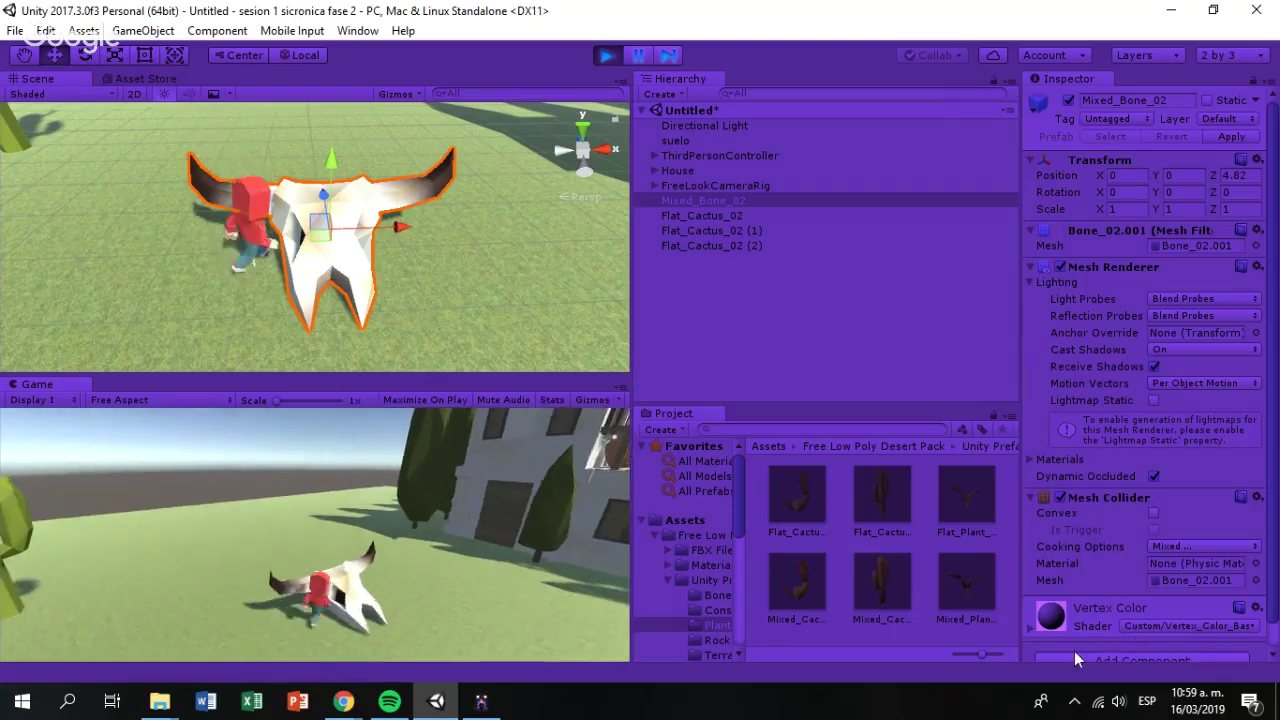
{"action": "key", "text": "w"}
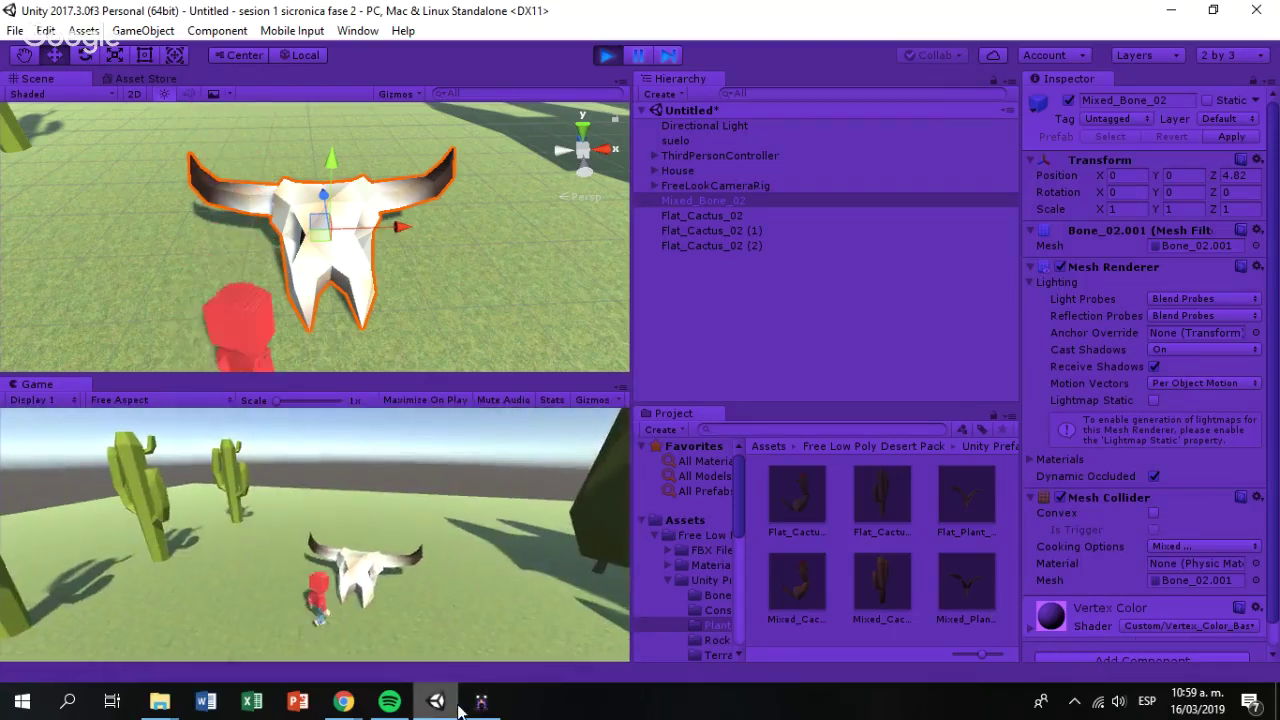
{"action": "key", "text": "w"}
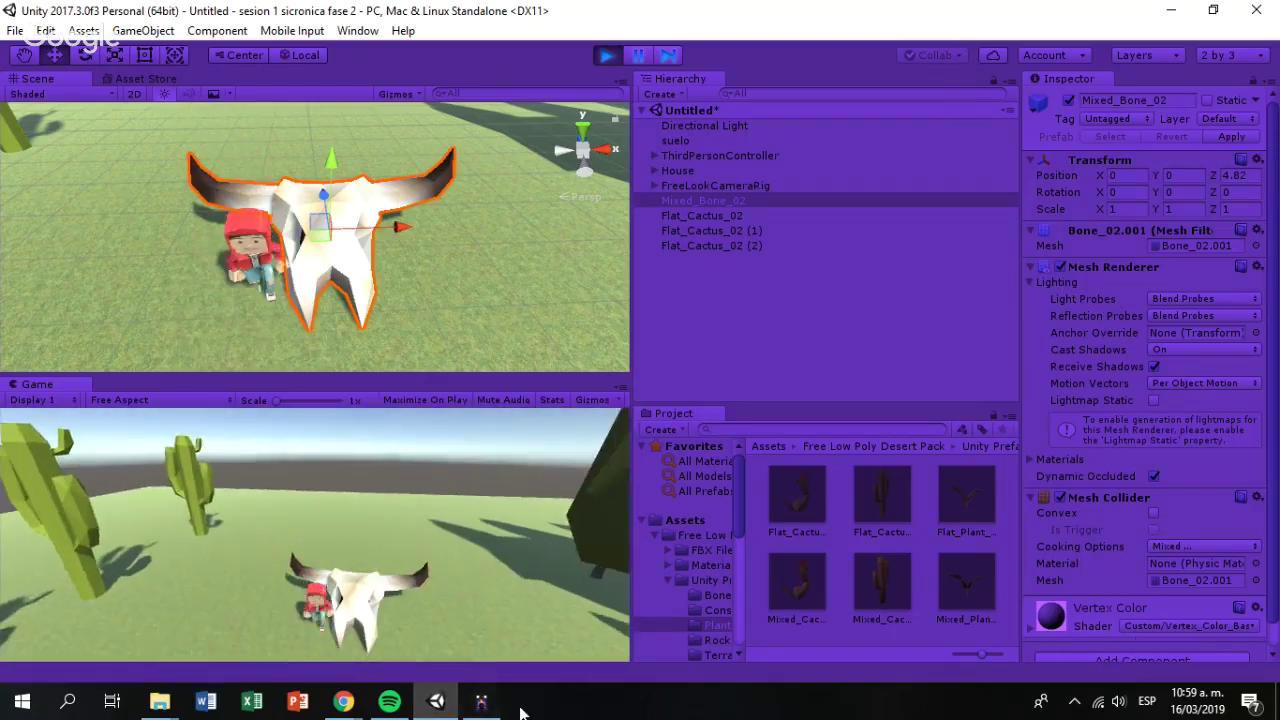
{"action": "key", "text": "w"}
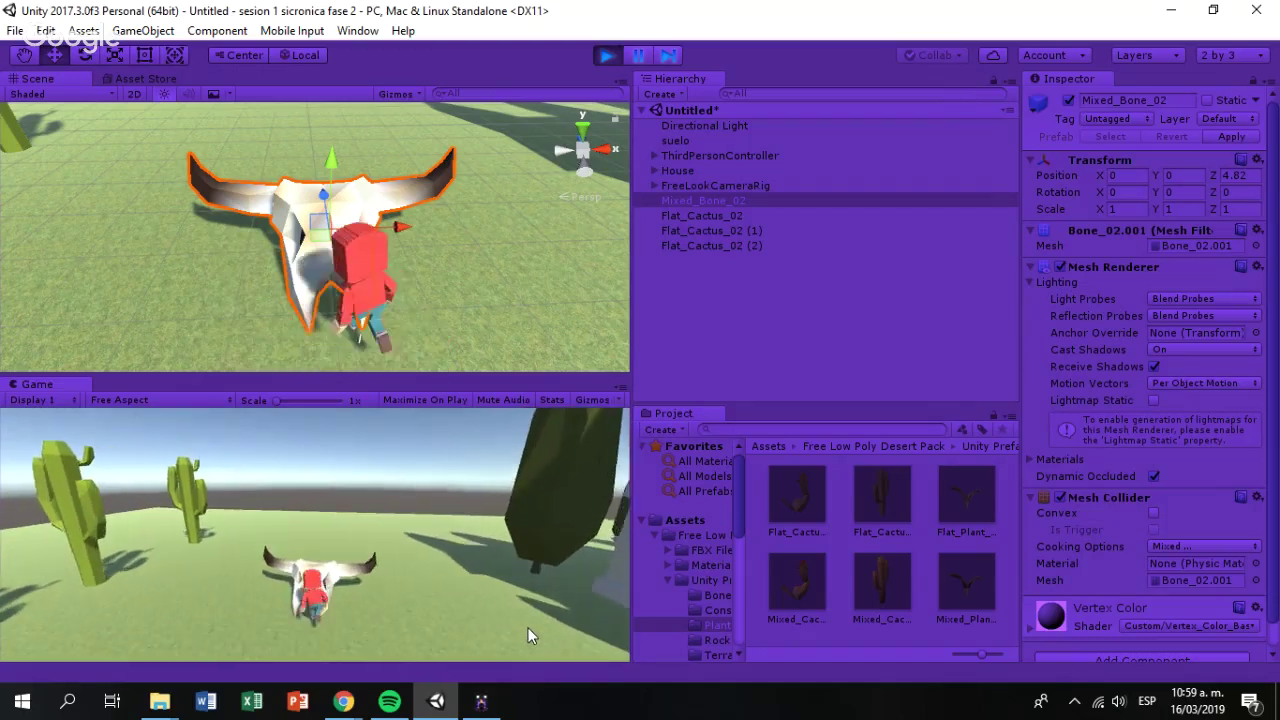
{"action": "key", "text": "w"}
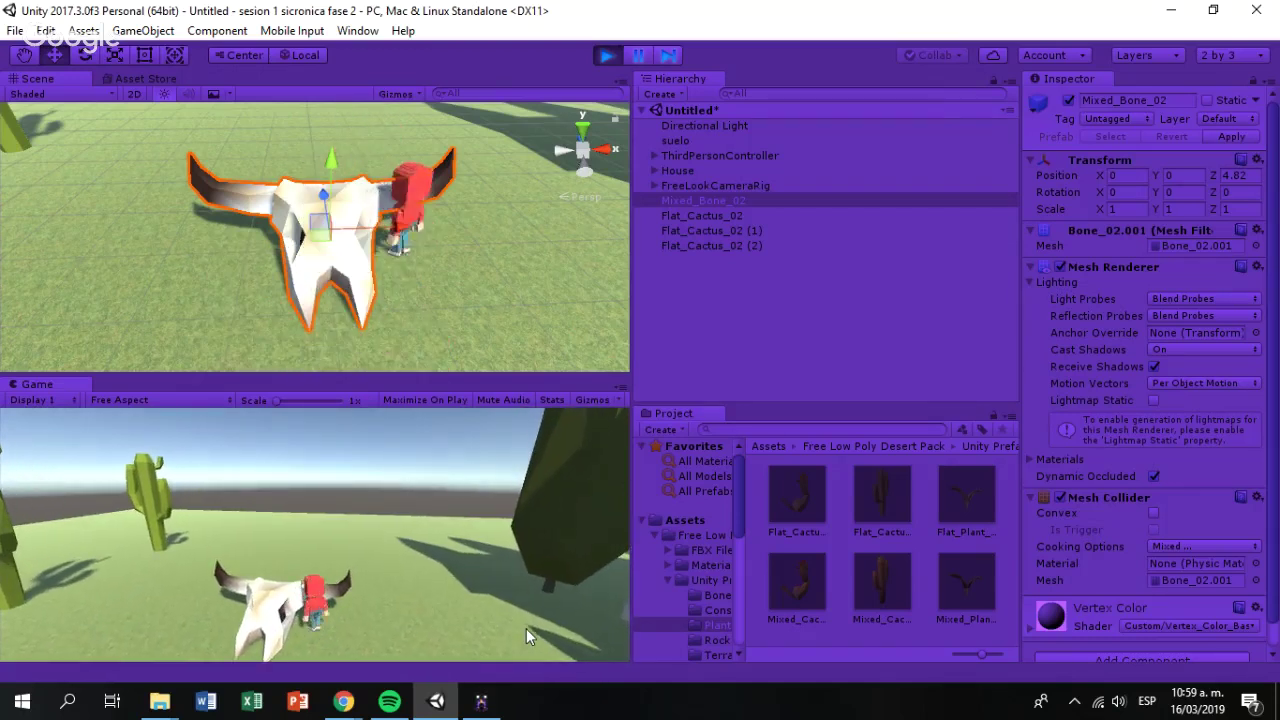
{"action": "key", "text": "w"}
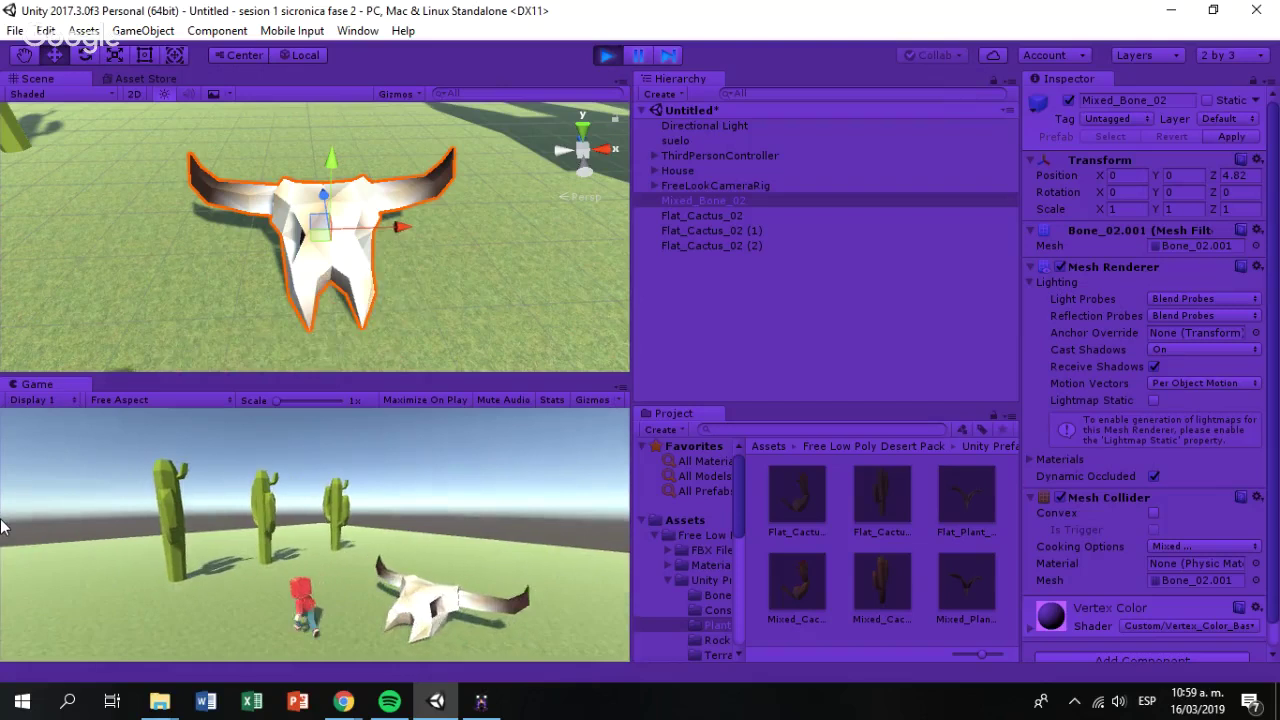
{"action": "key", "text": "w"}
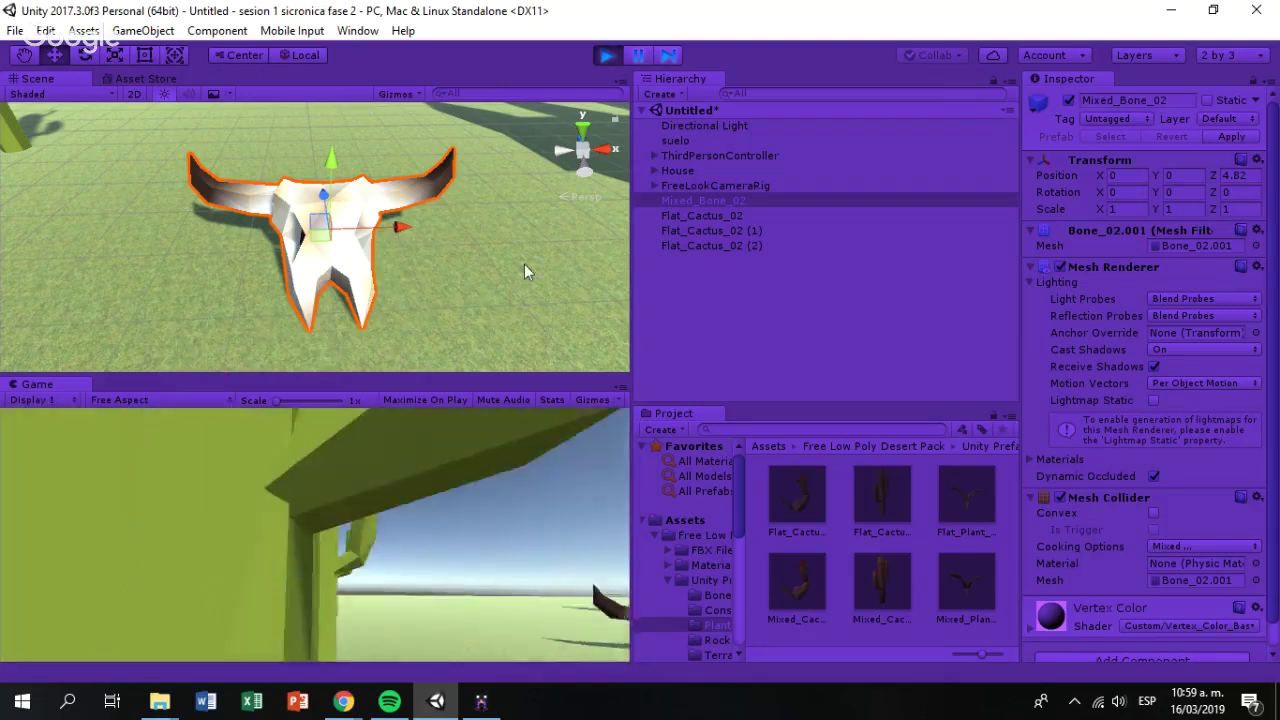
{"action": "left_click", "coordinate": [606, 55]}
- Add a Mesh Collider component to Flat_Cactus_02
{"action": "left_click", "coordinate": [700, 200]}
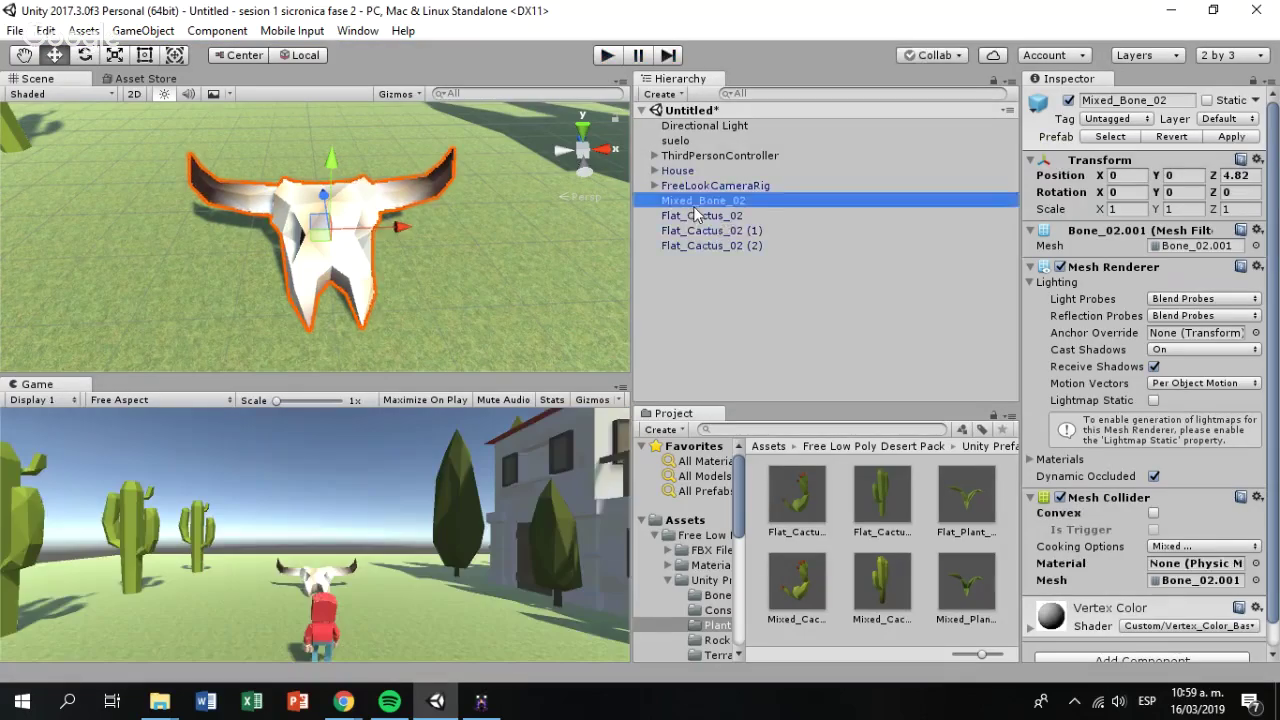
{"action": "left_click", "coordinate": [700, 215]}
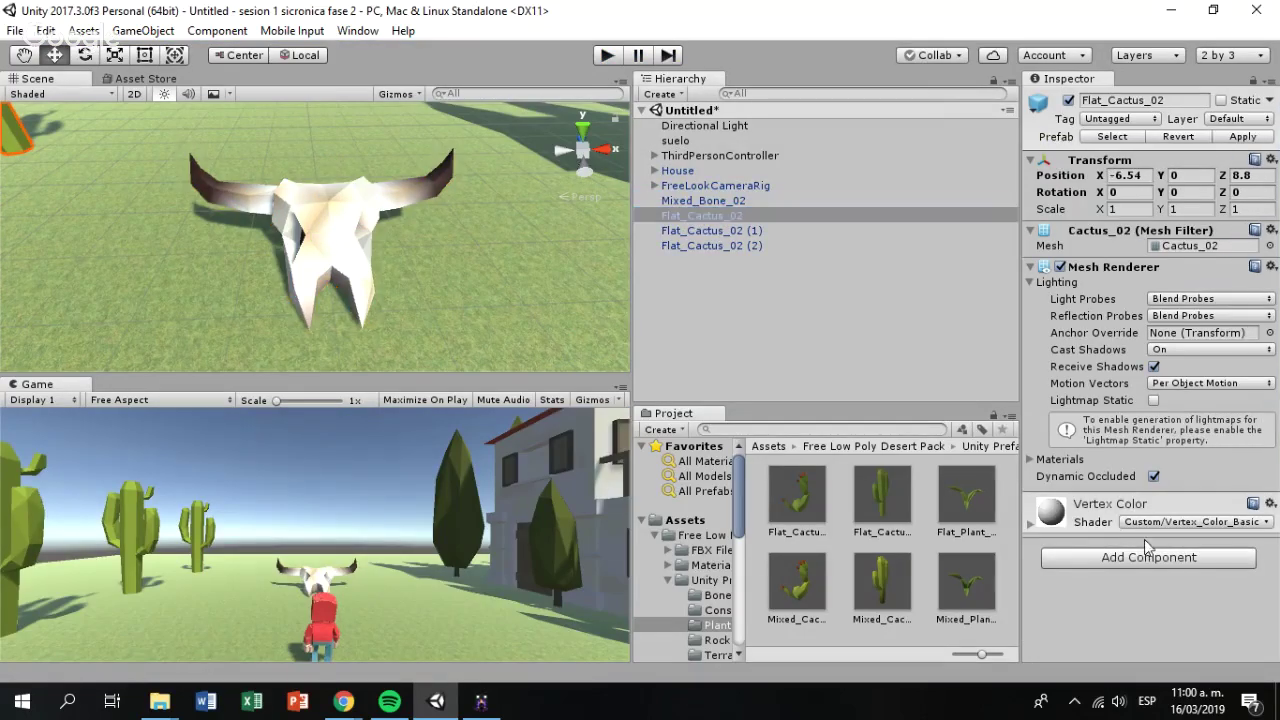
{"action": "left_click", "coordinate": [1130, 560]}
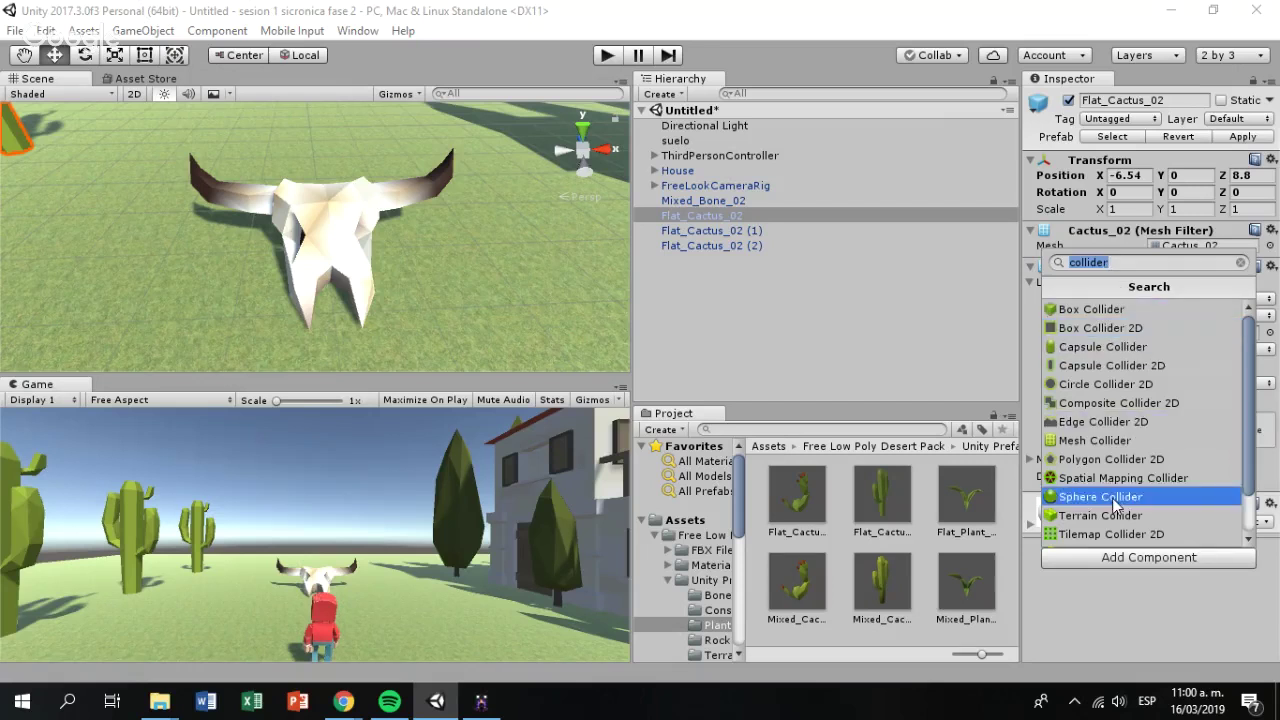
{"action": "left_click", "coordinate": [1106, 446]}
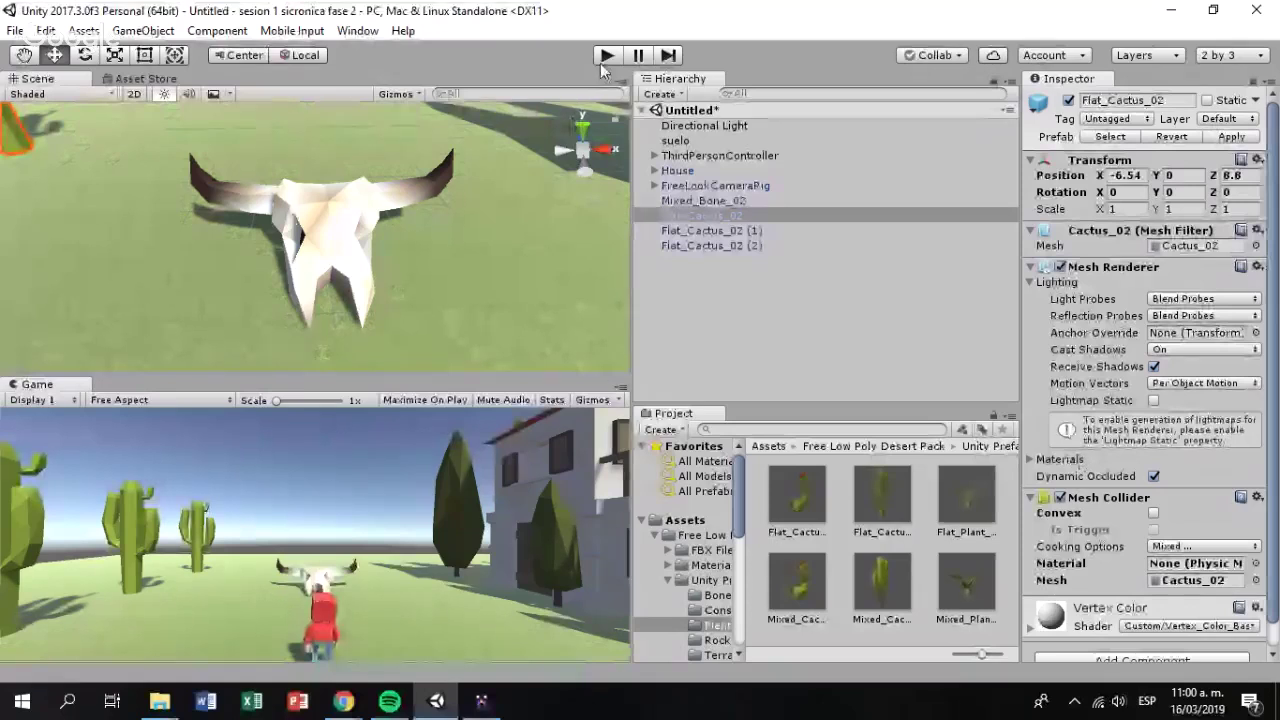
- Play-test Flat_Cactus_02's Mesh Collider by running the character into the cactus, and end play mode
{"action": "left_click", "coordinate": [606, 57]}
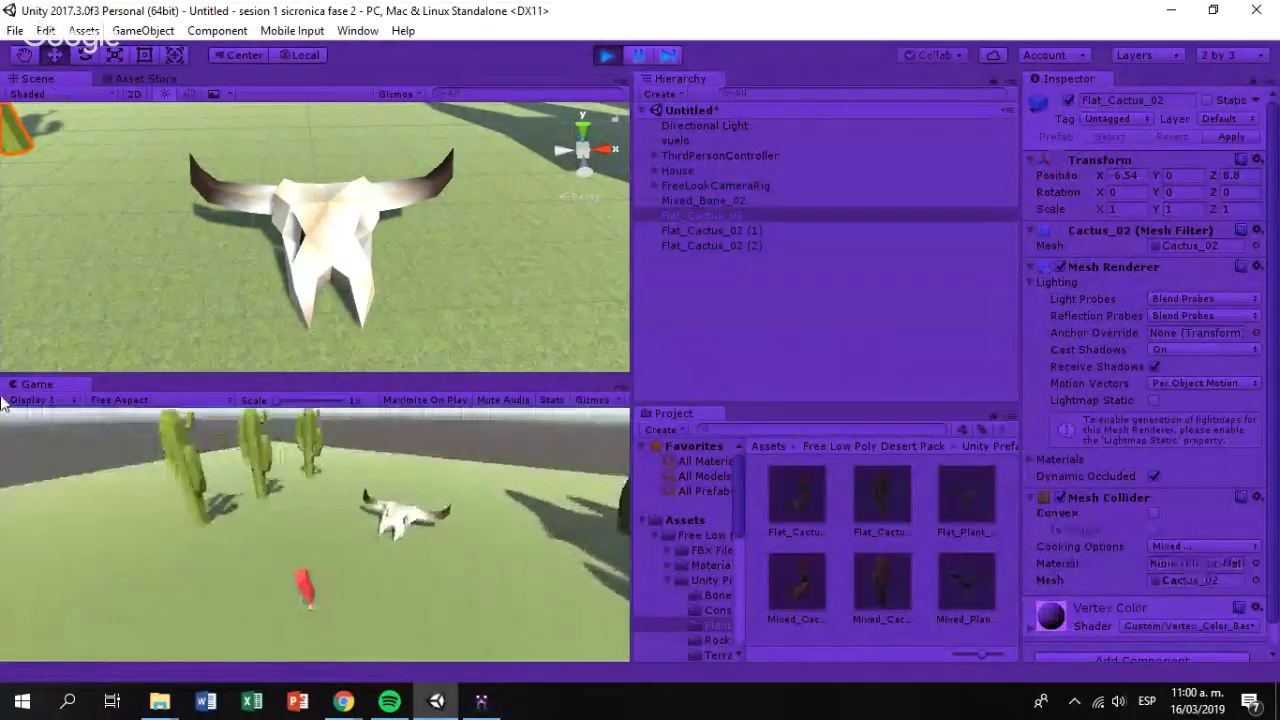
{"action": "key", "text": "w"}
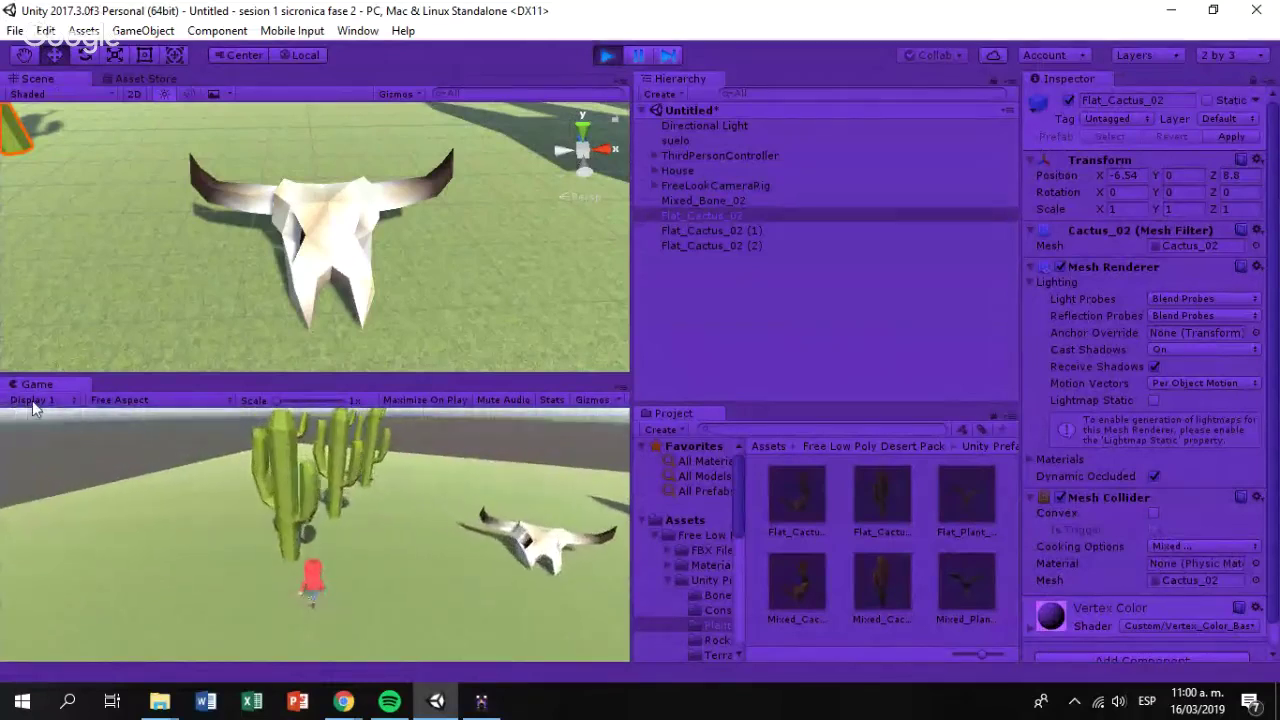
{"action": "key", "text": "w"}
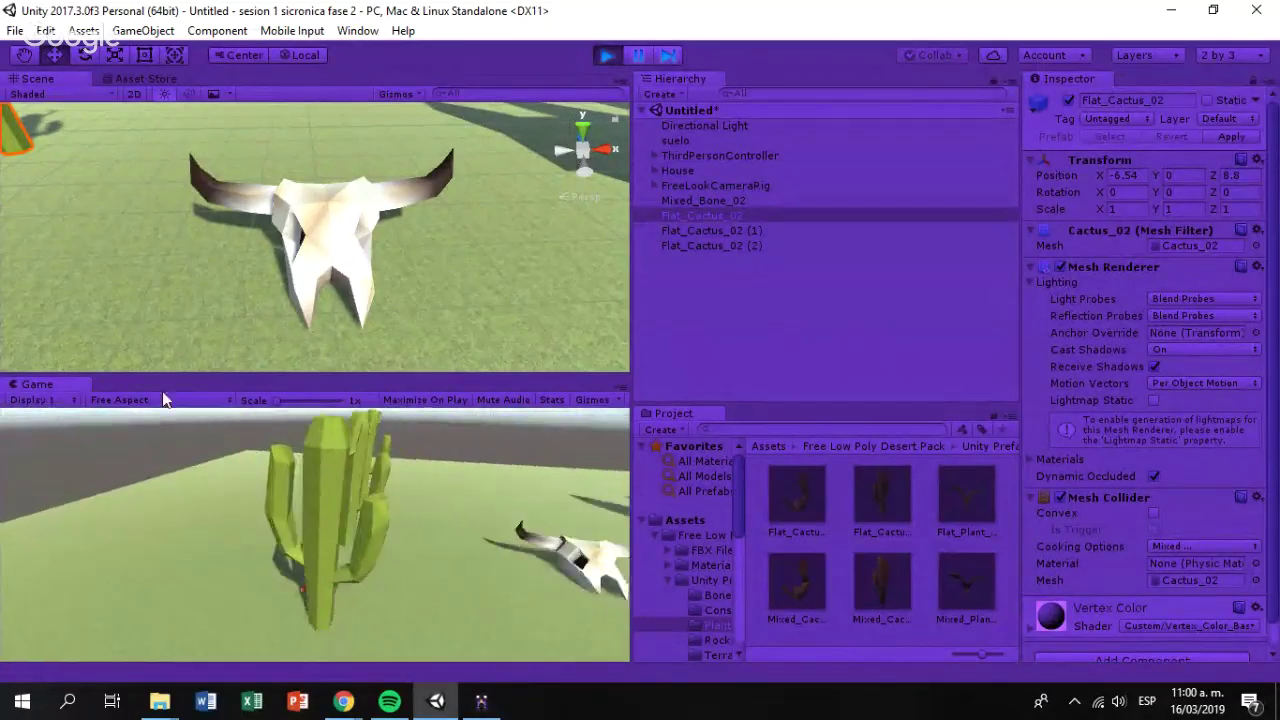
{"action": "key", "text": "w"}
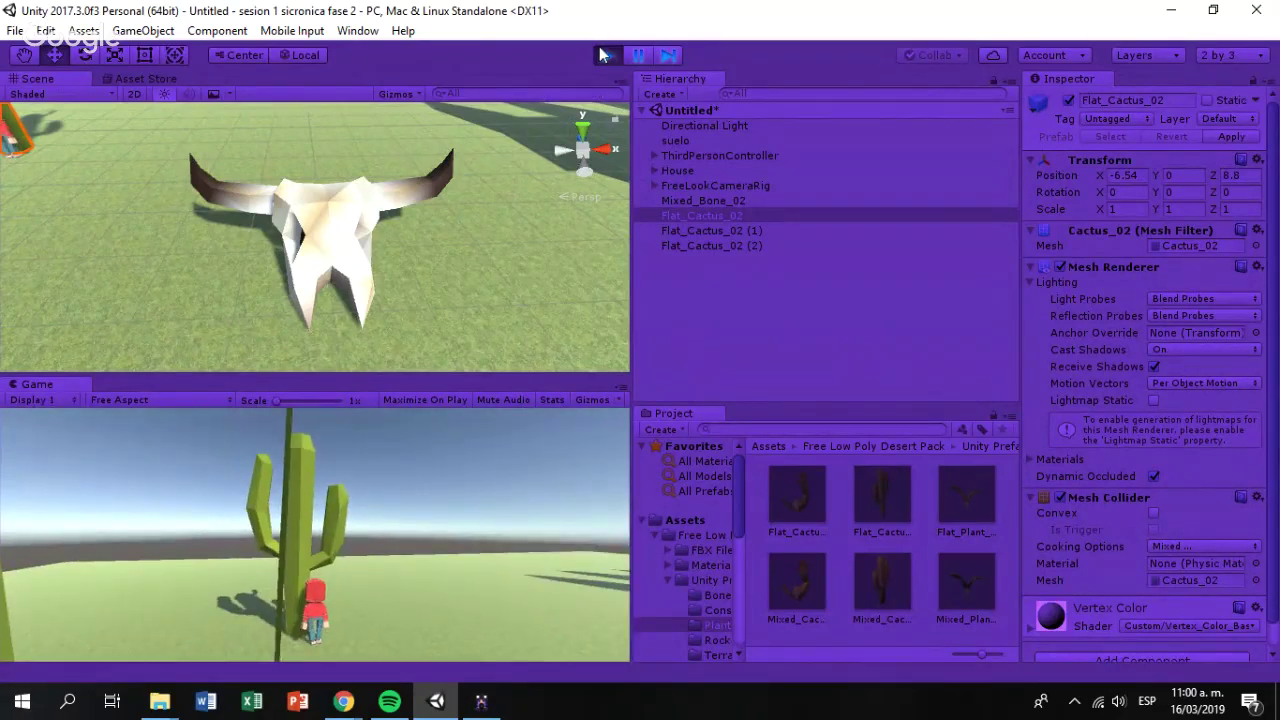
{"action": "left_click", "coordinate": [601, 50]}
- Dismiss the news notification, switch to the YouTube live stream page in Chrome and read the viewers' latest chat messages
{"action": "mouse_move", "coordinate": [343, 701]}
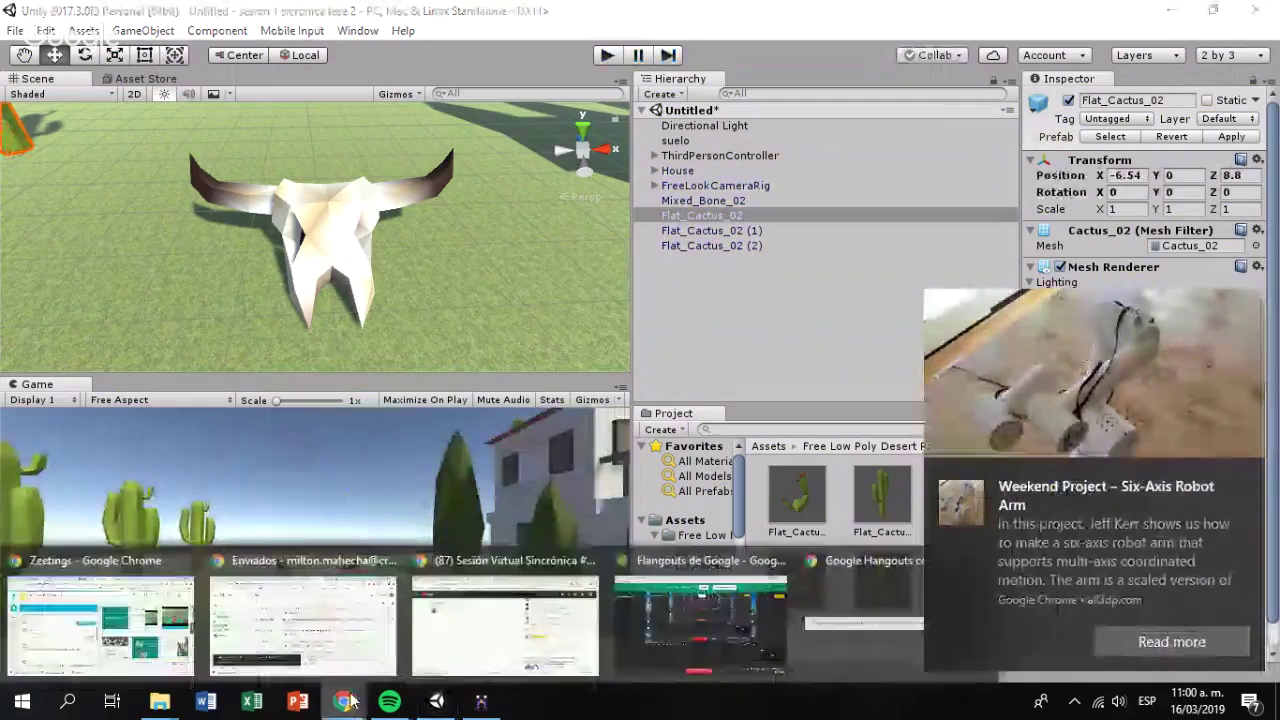
{"action": "left_click", "coordinate": [1246, 482]}
{"action": "mouse_move", "coordinate": [343, 701]}
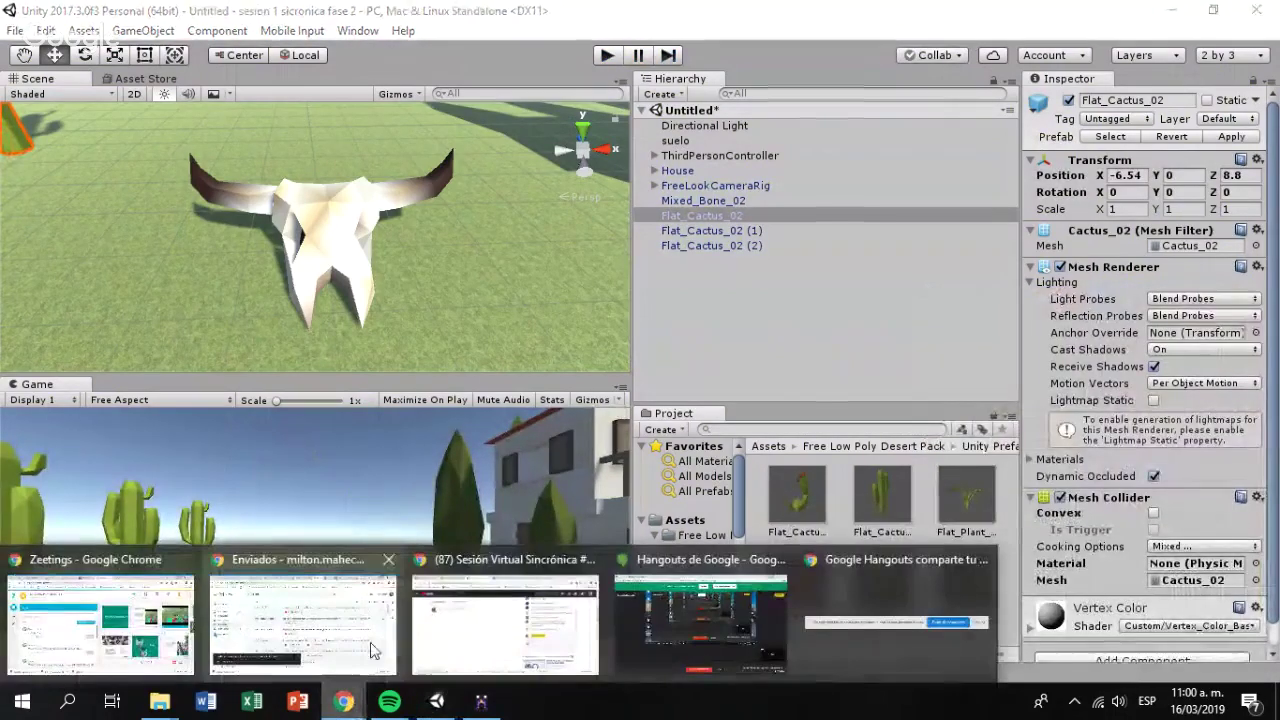
{"action": "left_click", "coordinate": [533, 628]}
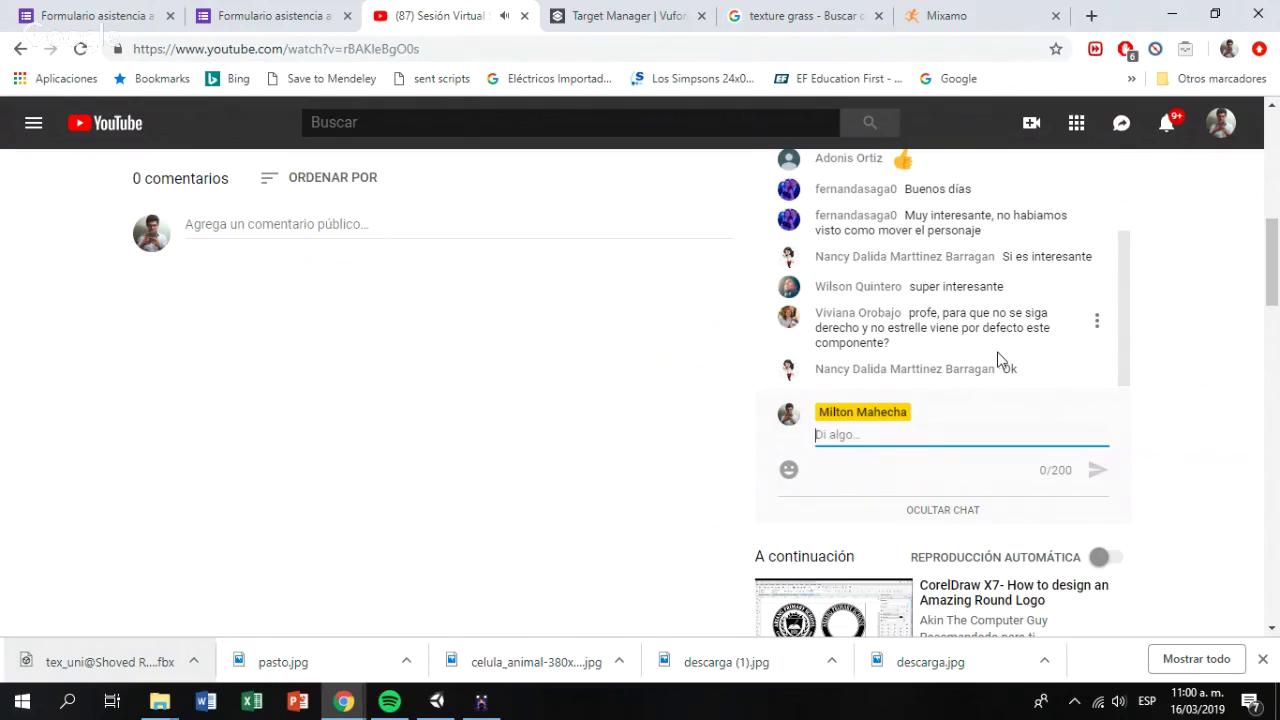
{"action": "scroll", "coordinate": [997, 360], "scroll_direction": "up", "scroll_amount": 3}
{"action": "scroll", "coordinate": [998, 360], "scroll_direction": "down", "scroll_amount": 3}
{"action": "scroll", "coordinate": [217, 350], "scroll_direction": "up", "scroll_amount": 4}
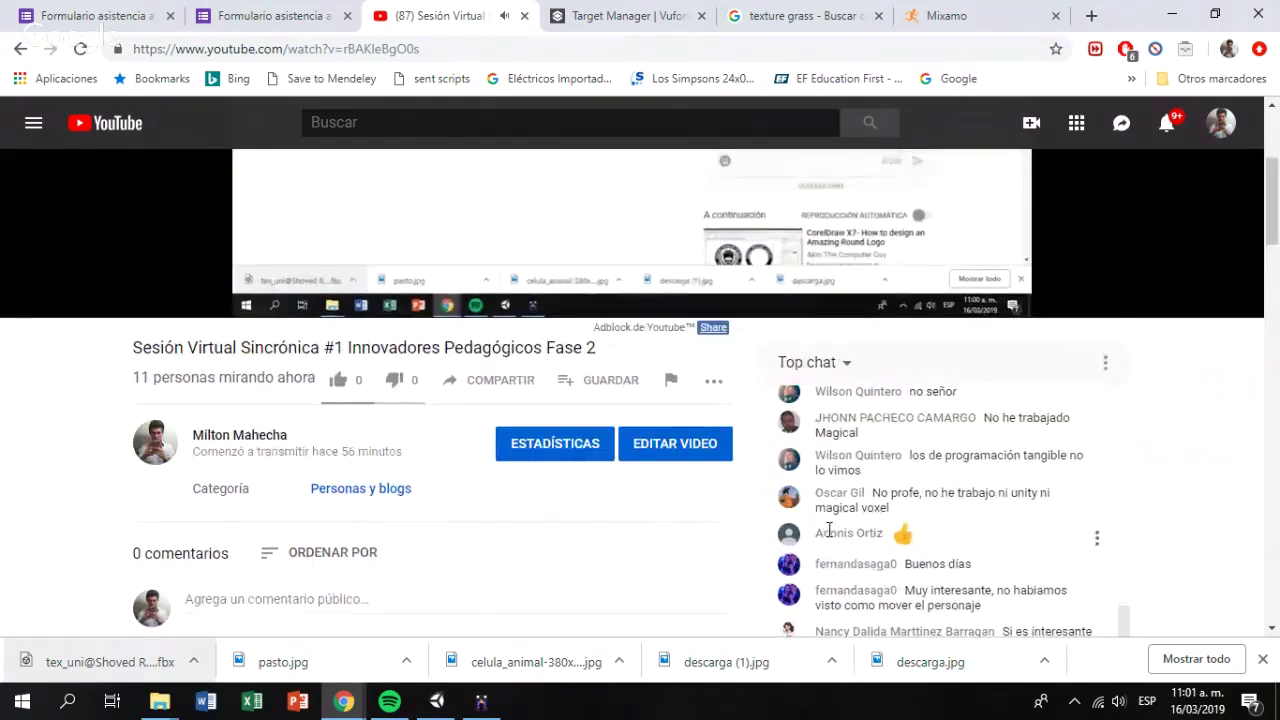
{"action": "scroll", "coordinate": [1140, 540], "scroll_direction": "down", "scroll_amount": 1}
{"action": "scroll", "coordinate": [1163, 553], "scroll_direction": "down", "scroll_amount": 4}
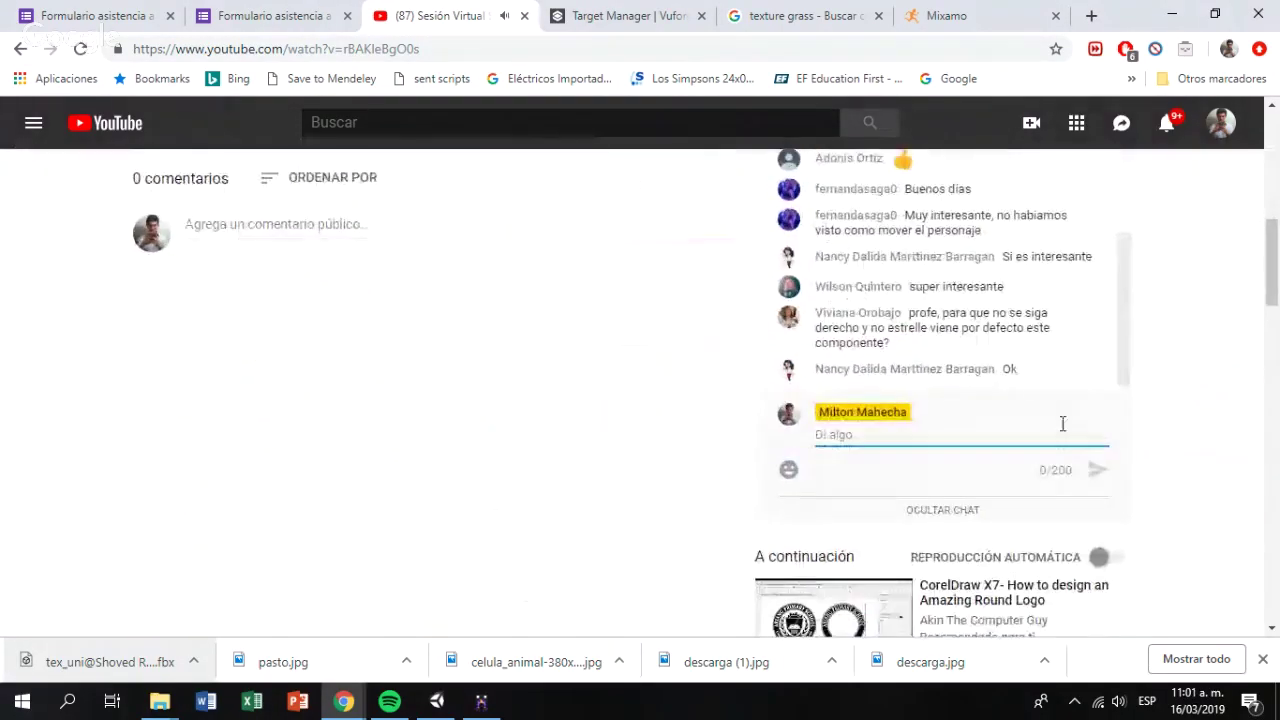
- Switch to Unity, reframe the scene around the character and skull, and widen the Scene and Game views
{"action": "left_click", "coordinate": [870, 444]}
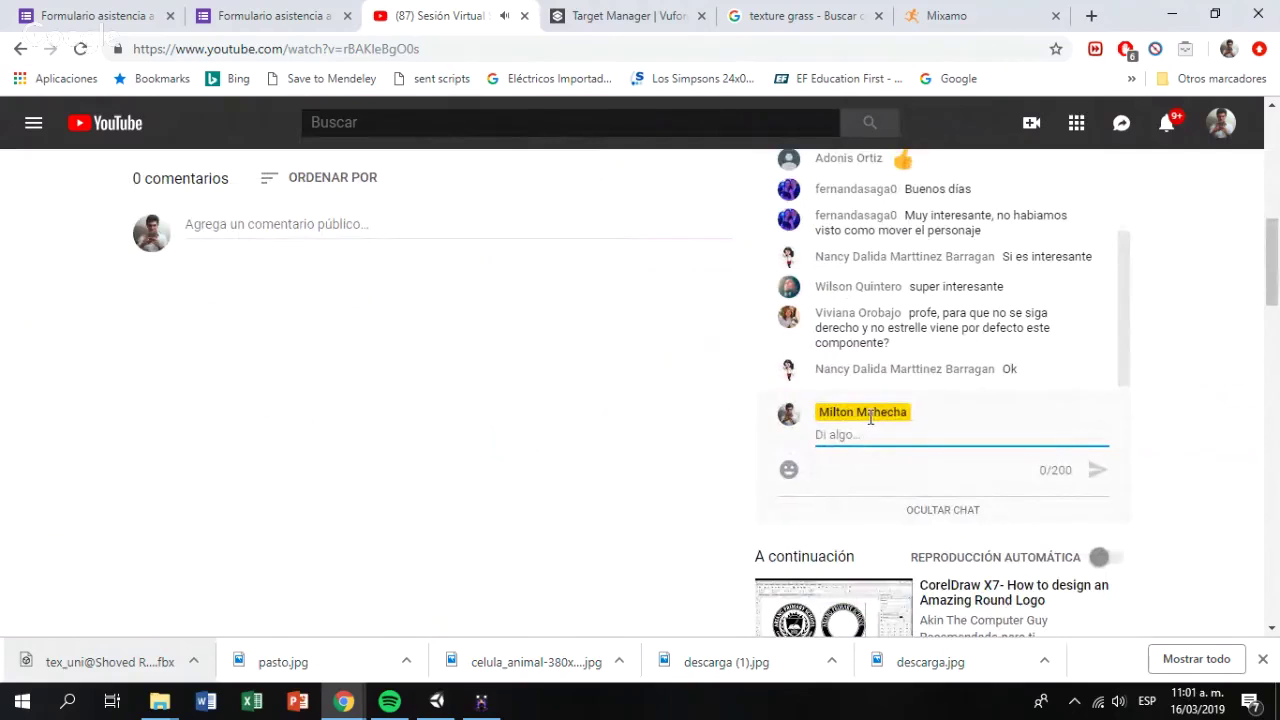
{"action": "left_click", "coordinate": [440, 705]}
{"action": "scroll", "coordinate": [360, 285], "scroll_direction": "down", "scroll_amount": 3}
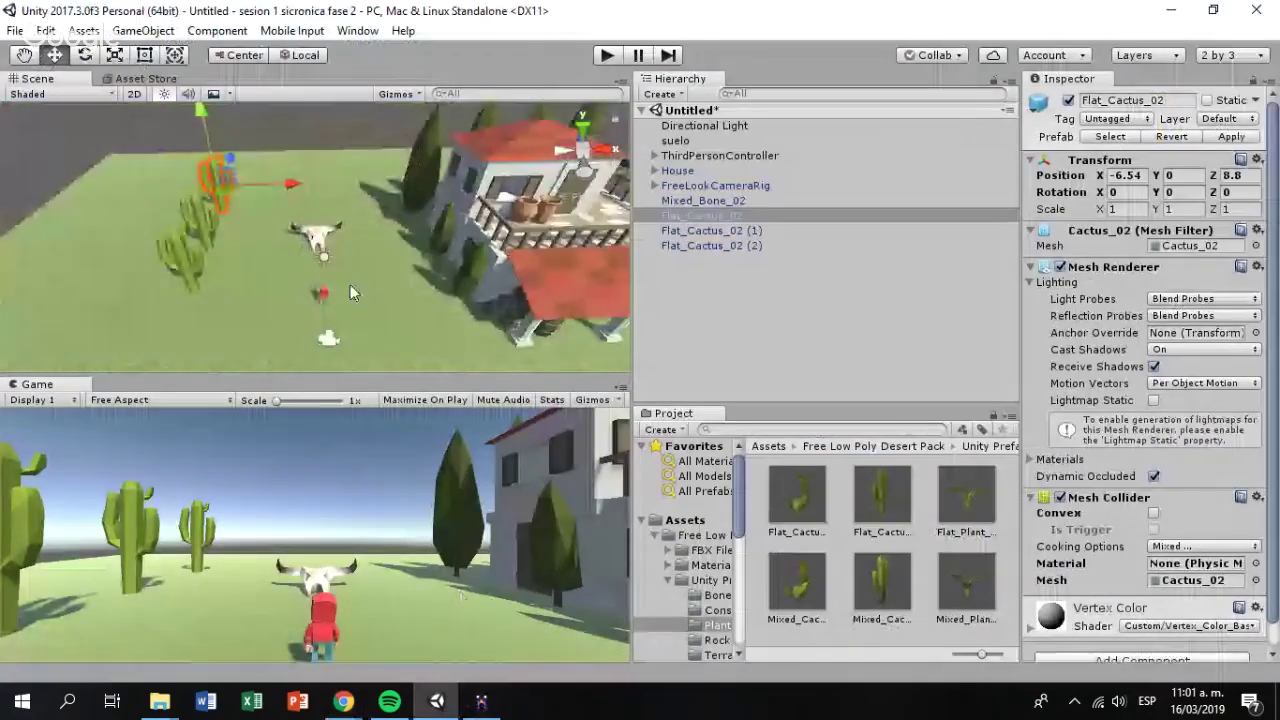
{"action": "left_click_drag", "start_coordinate": [344, 285], "coordinate": [498, 252], "text": "alt"}
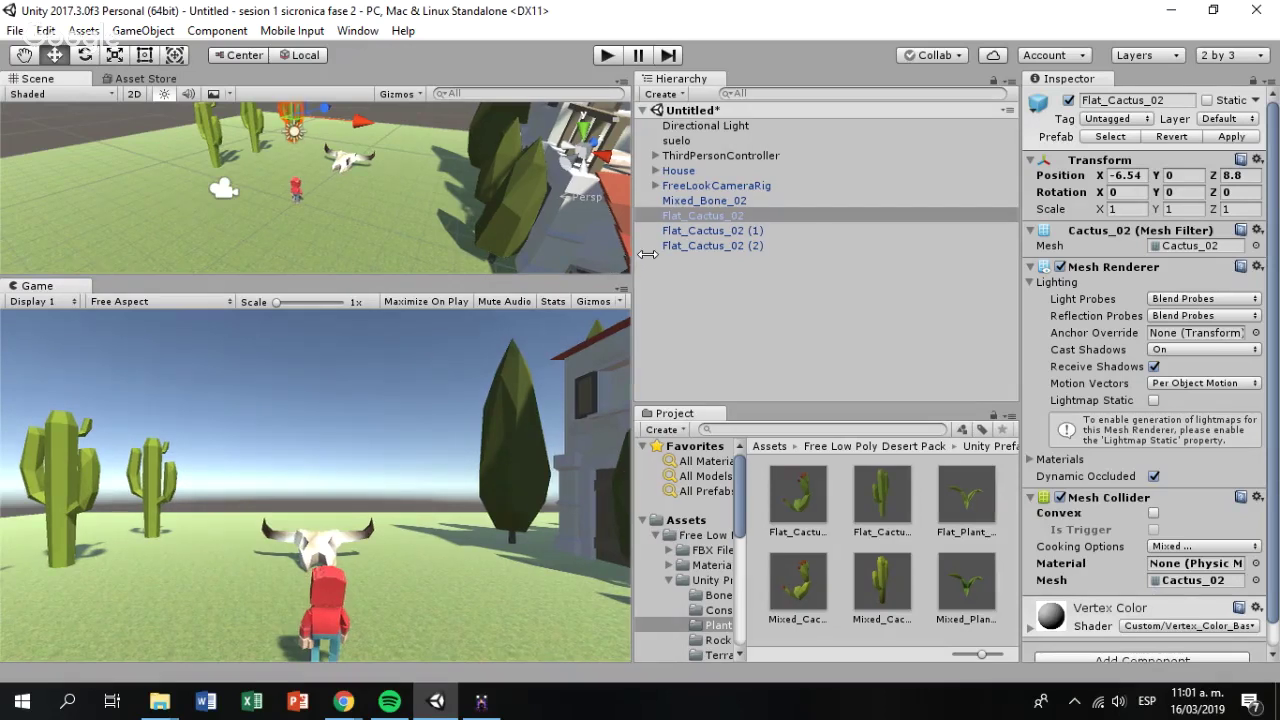
{"action": "left_click_drag", "start_coordinate": [630, 261], "coordinate": [801, 263]}
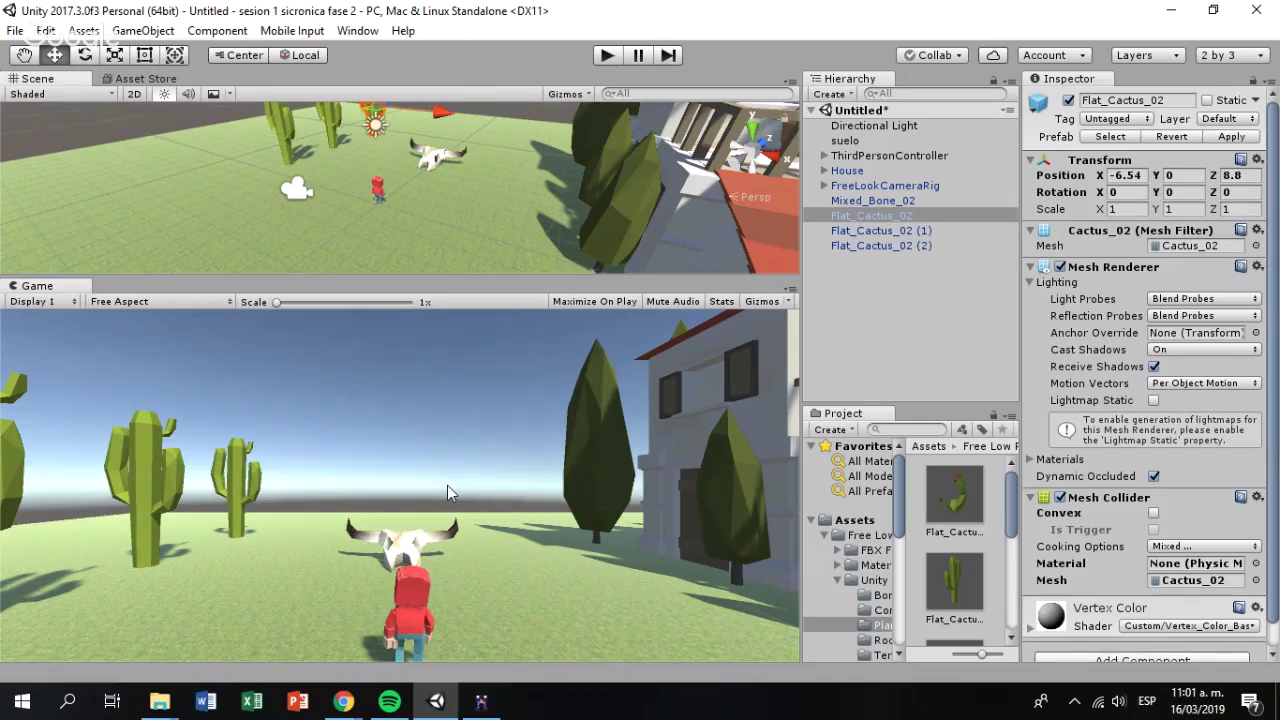
- Switch back to the YouTube live stream page in Chrome and read through the viewers' chat messages
{"action": "left_click", "coordinate": [343, 700]}
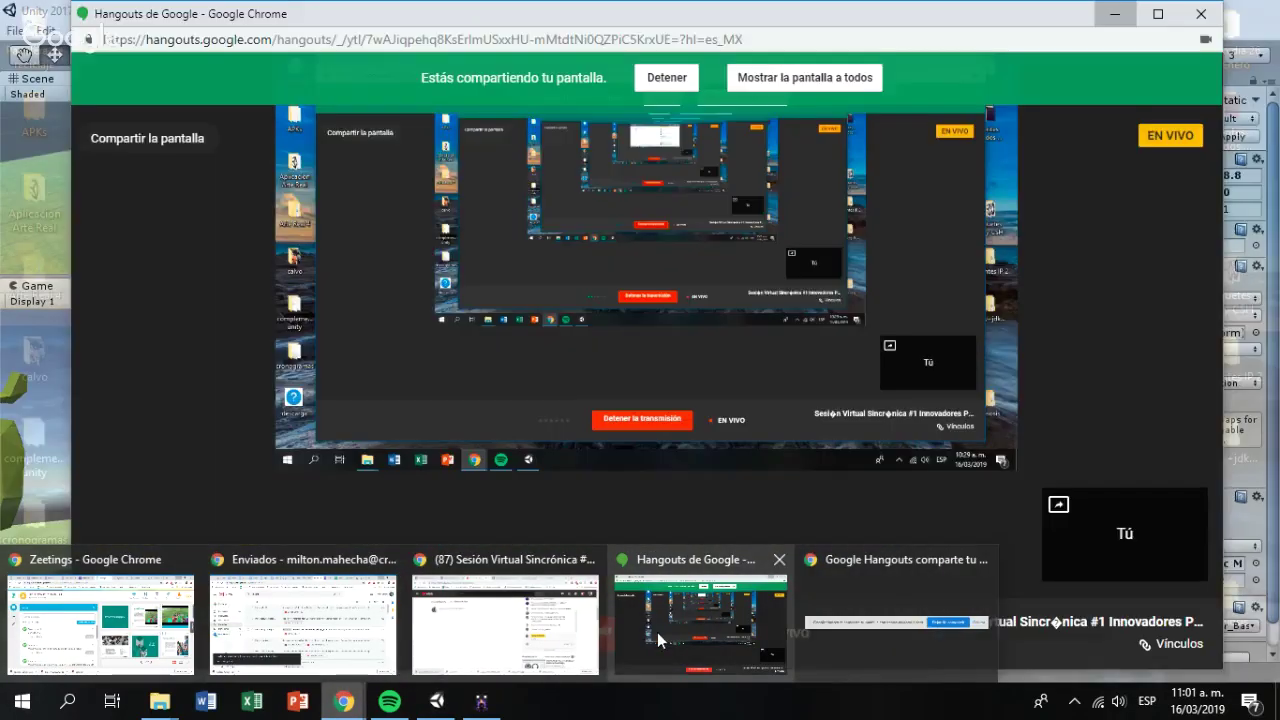
{"action": "left_click", "coordinate": [556, 633]}
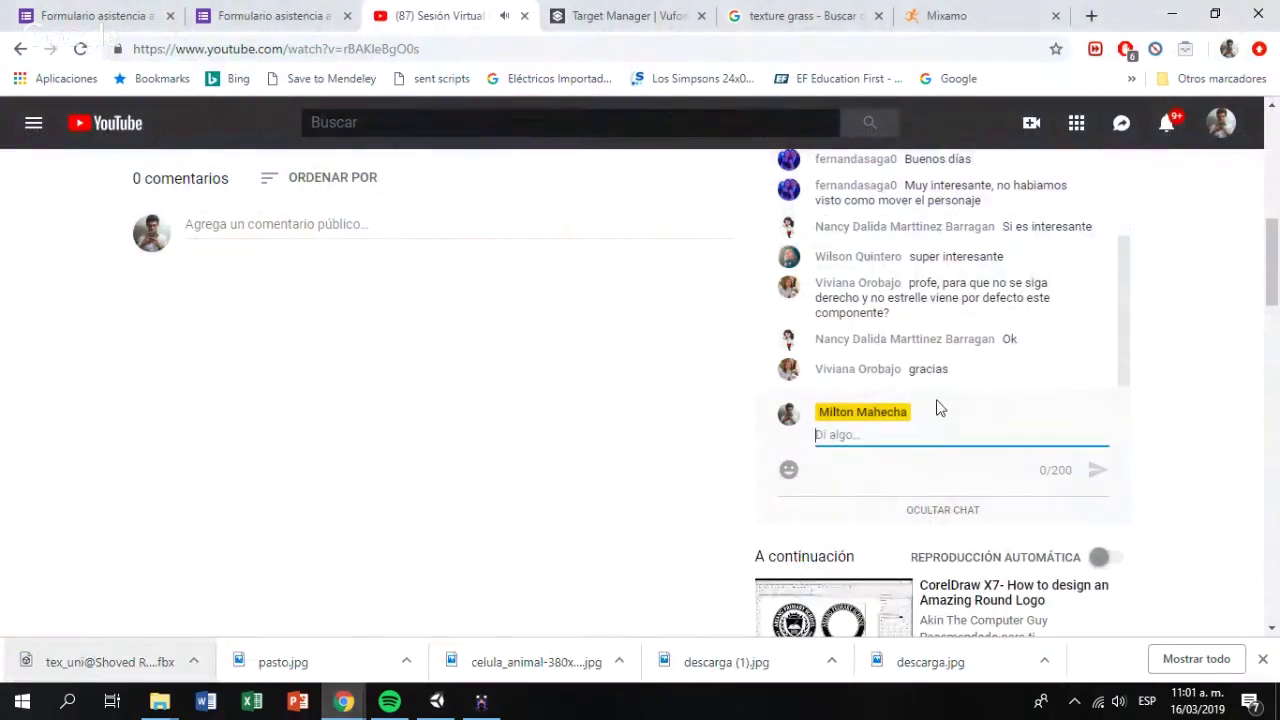
{"action": "scroll", "coordinate": [945, 375], "scroll_direction": "up", "scroll_amount": 5}
{"action": "scroll", "coordinate": [965, 300], "scroll_direction": "up", "scroll_amount": 1}
{"action": "scroll", "coordinate": [974, 257], "scroll_direction": "down", "scroll_amount": 6}
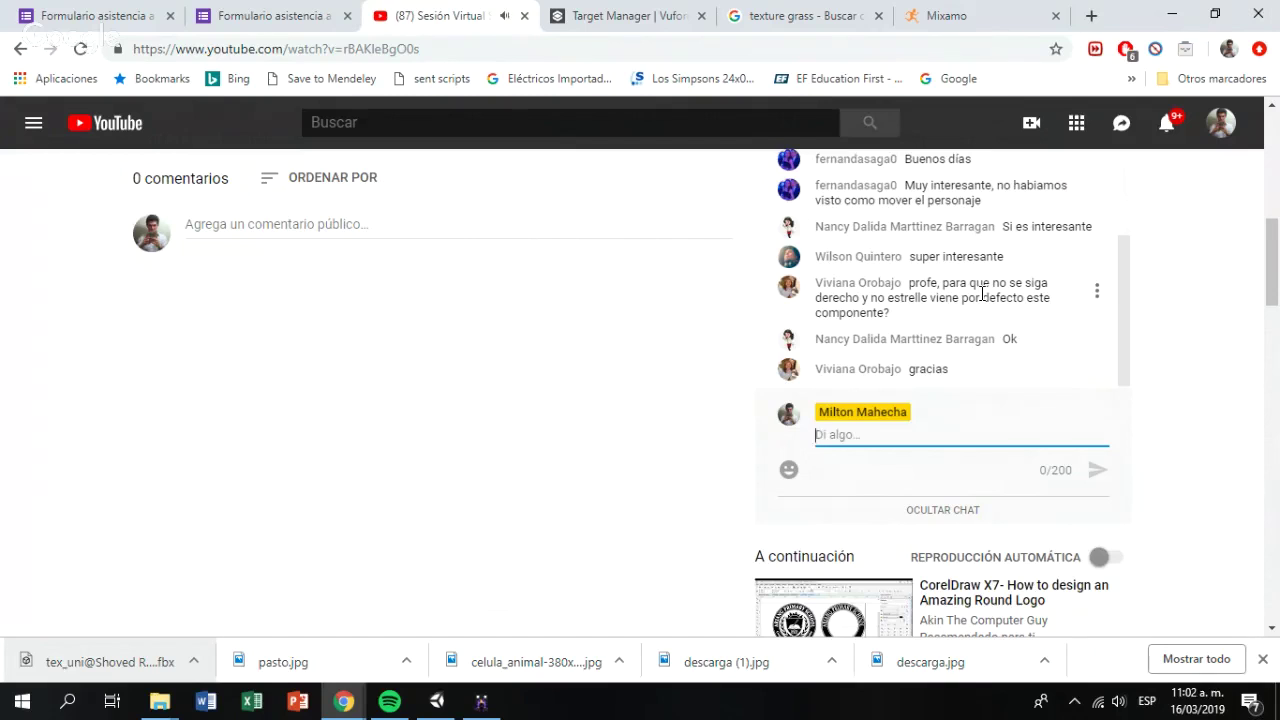
- Post "escriban sus comentarios" in the live chat
{"action": "type", "text": "escriban sus comn"}
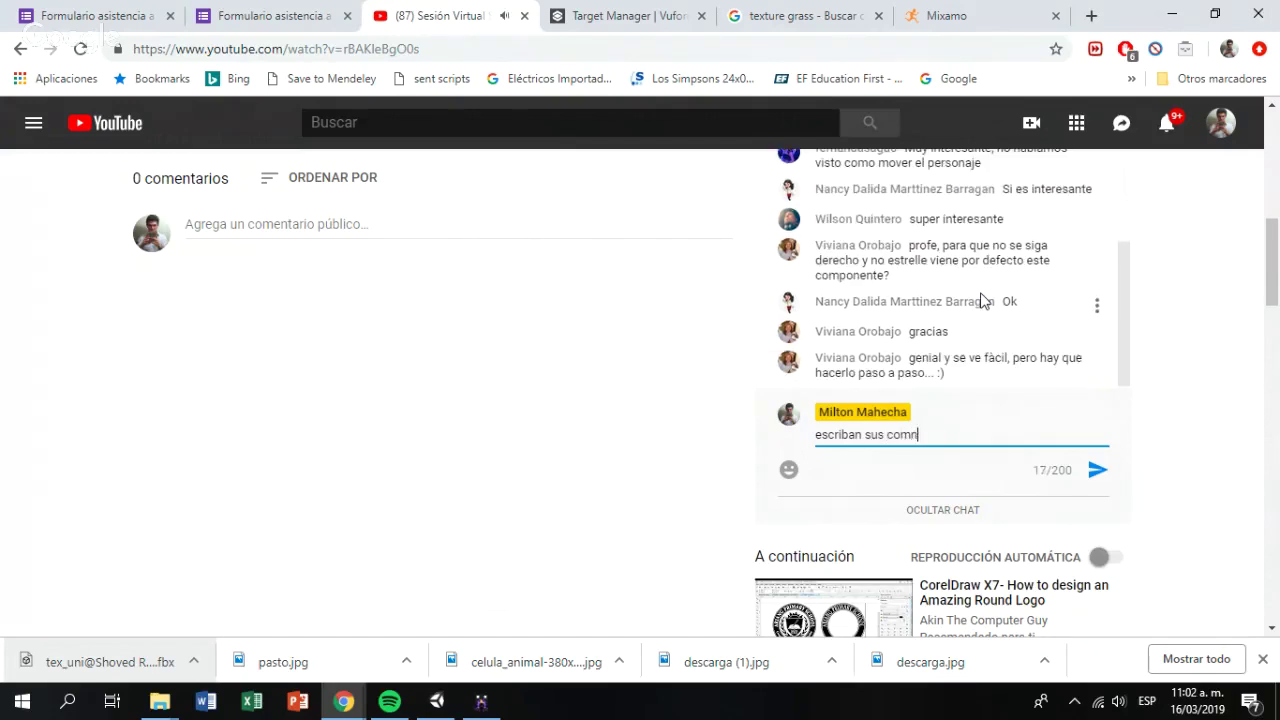
{"action": "key", "text": "BackSpace"}
{"action": "type", "text": "entatio"}
{"action": "key", "text": "BackSpace"}
{"action": "key", "text": "BackSpace"}
{"action": "key", "text": "BackSpace"}
{"action": "type", "text": "rios"}
{"action": "key", "text": "Return"}
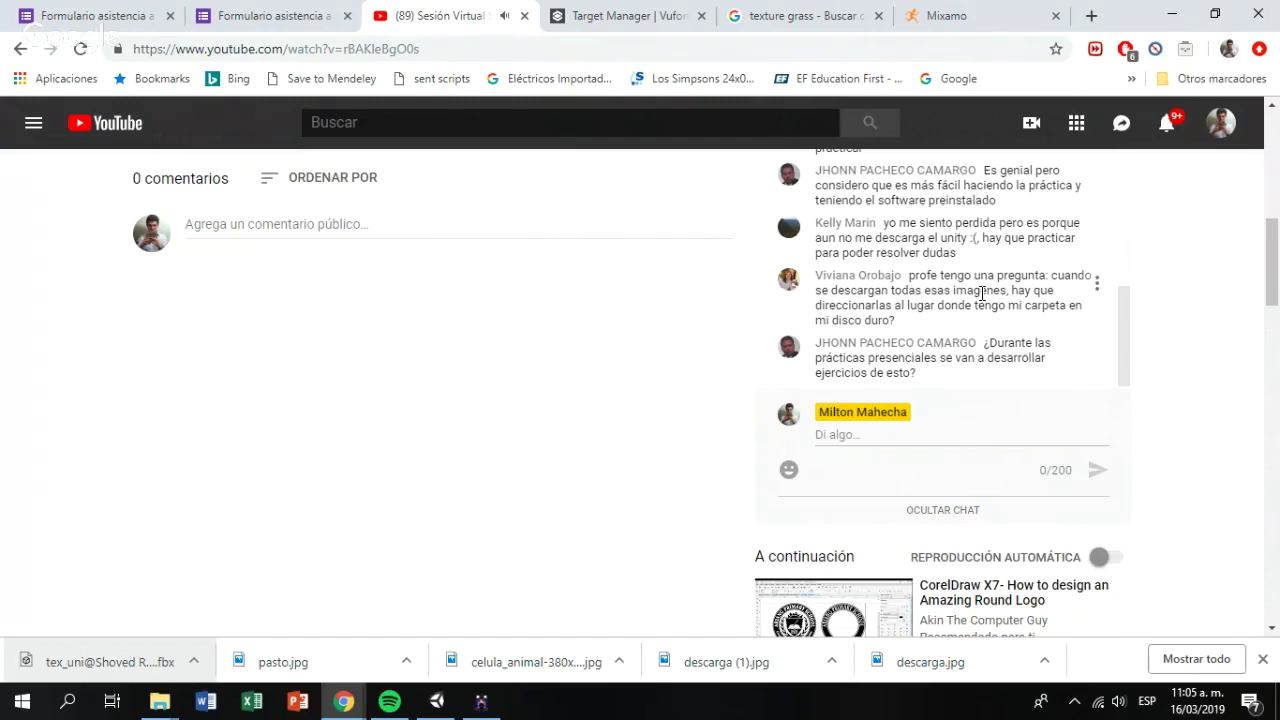
- From Unity, show the Flat_Cactus_01 prefab in File Explorer and navigate to the Assets folder of the sesion 1 sicronica fase 2 project
{"action": "left_click", "coordinate": [437, 702]}
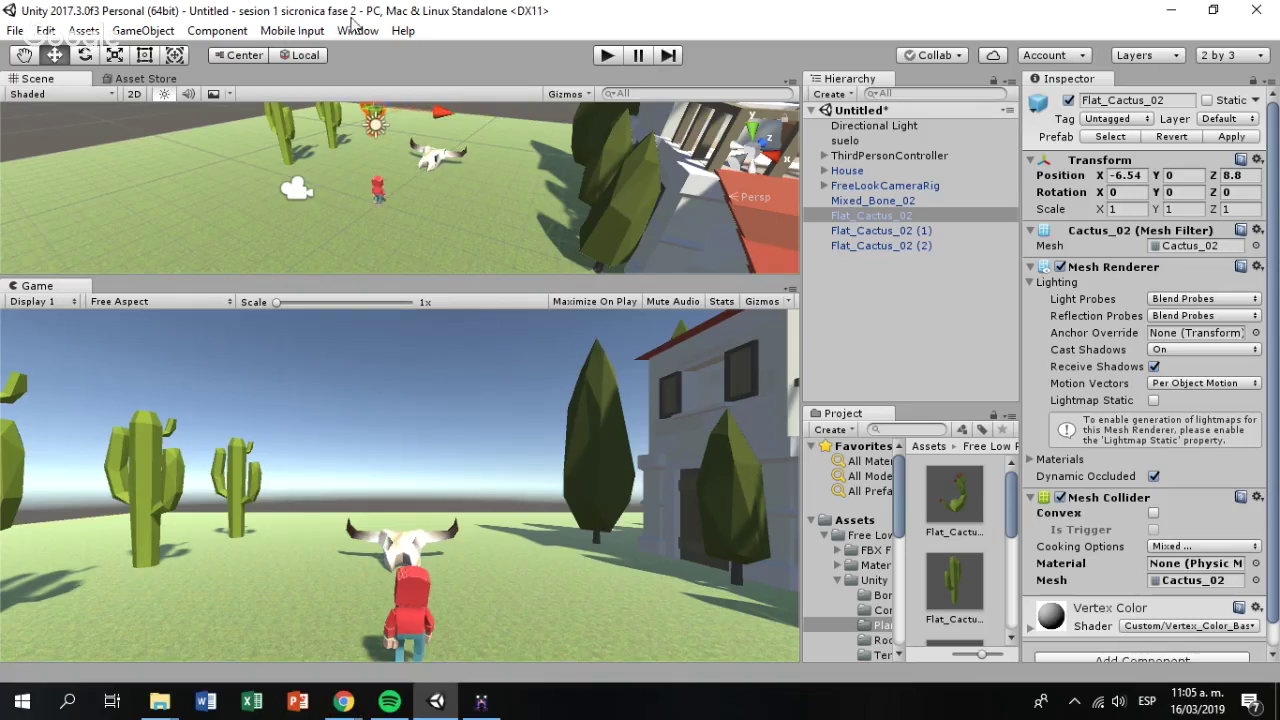
{"action": "right_click", "coordinate": [962, 492]}
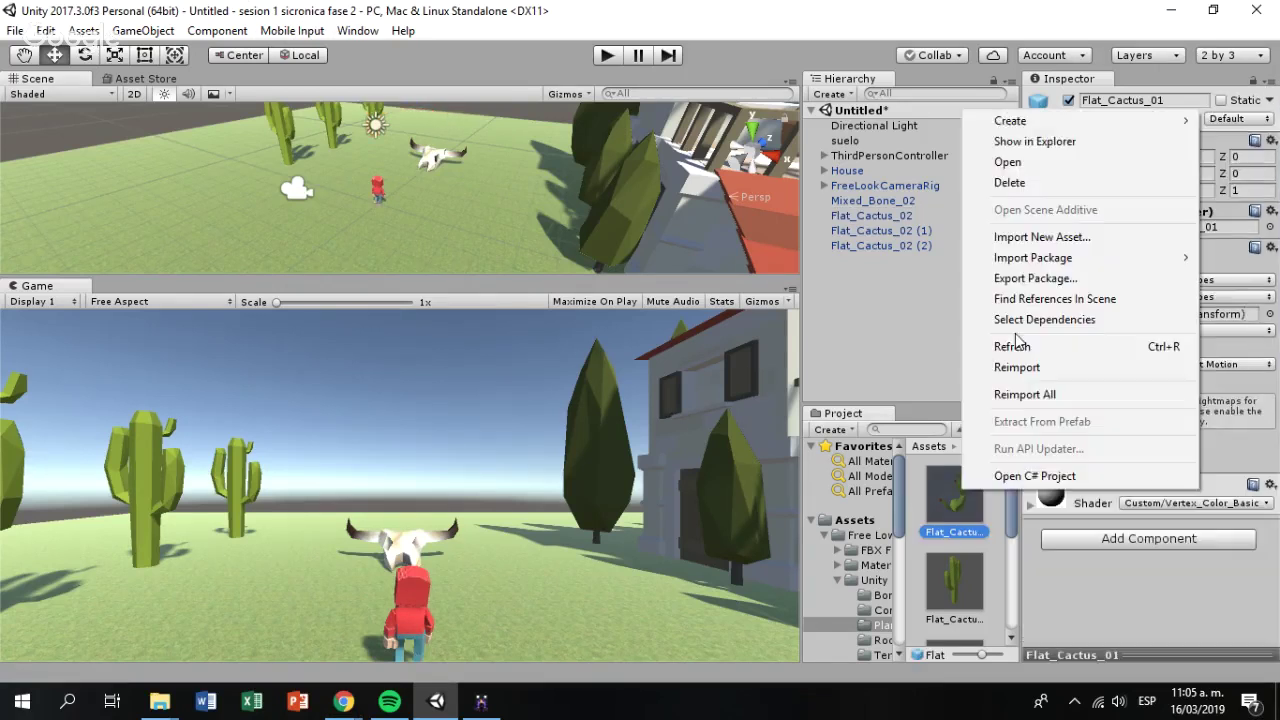
{"action": "left_click", "coordinate": [1046, 143]}
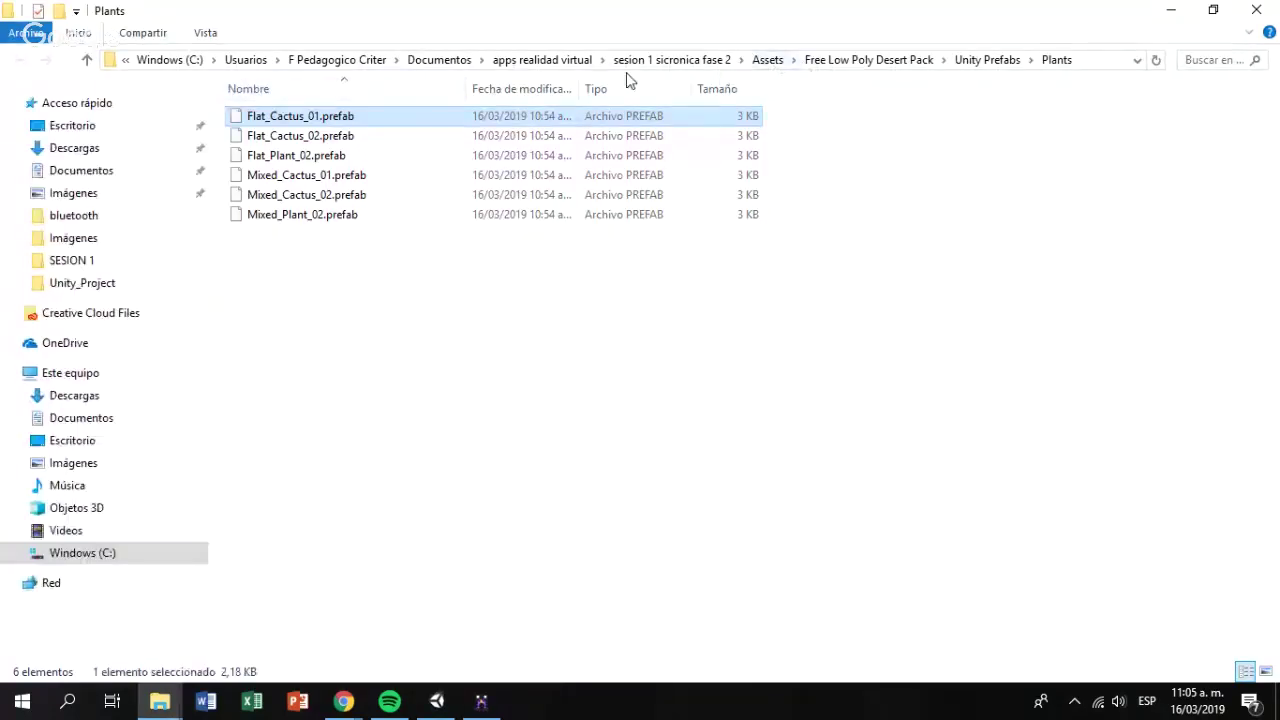
{"action": "left_click", "coordinate": [505, 60]}
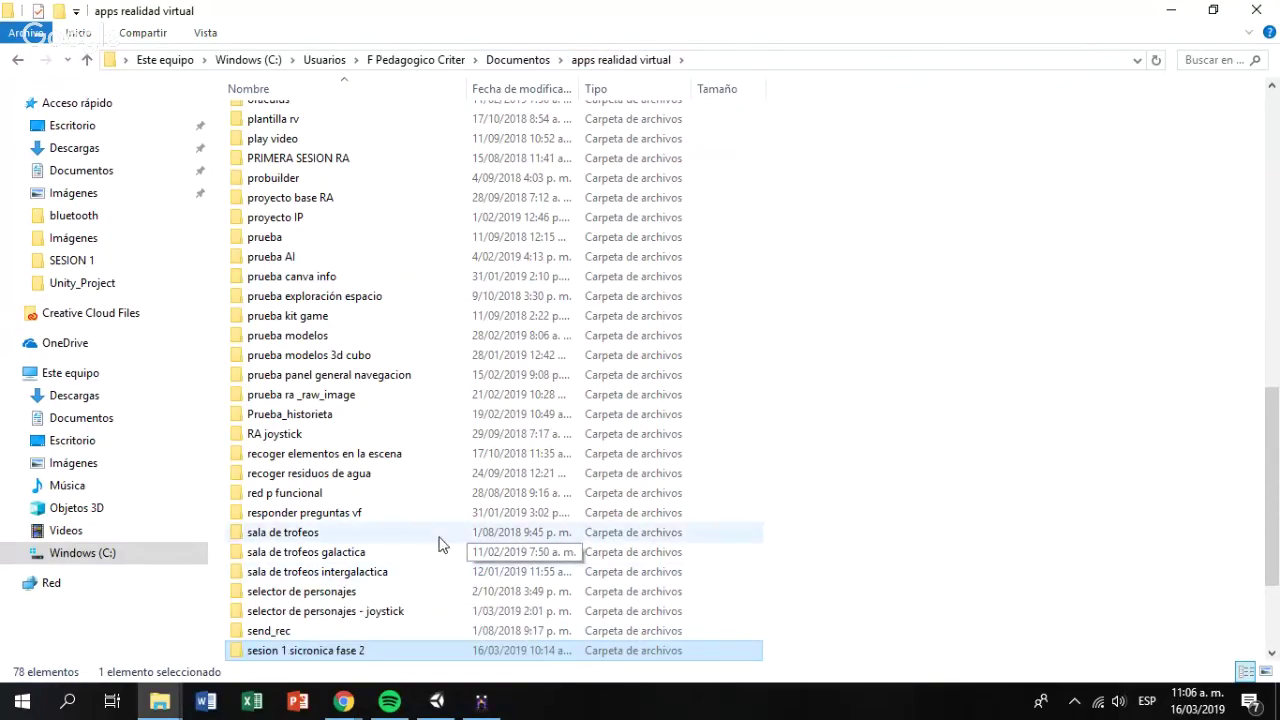
{"action": "double_click", "coordinate": [351, 656]}
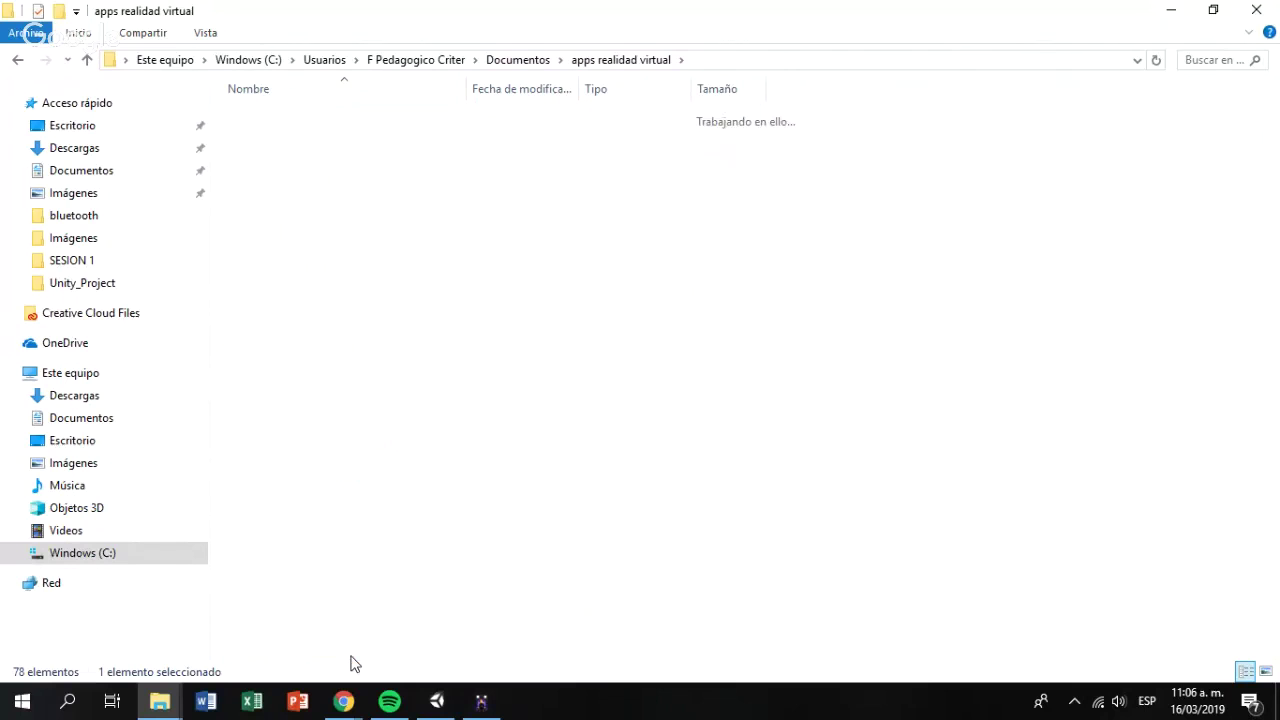
{"action": "double_click", "coordinate": [280, 118]}
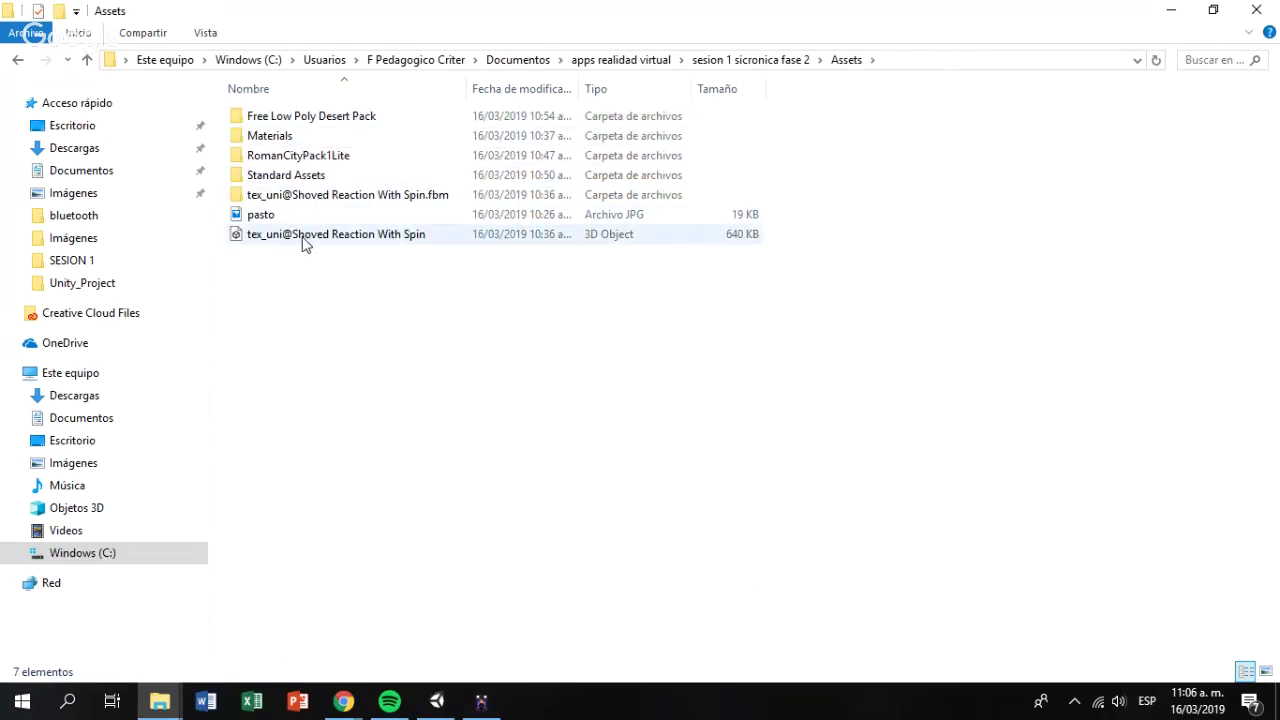
- Return to Unity, widen the Project window and go through the Materials, RomanCityPack1Lite and Standard Assets folders in the root Assets folder
{"action": "left_click", "coordinate": [438, 702]}
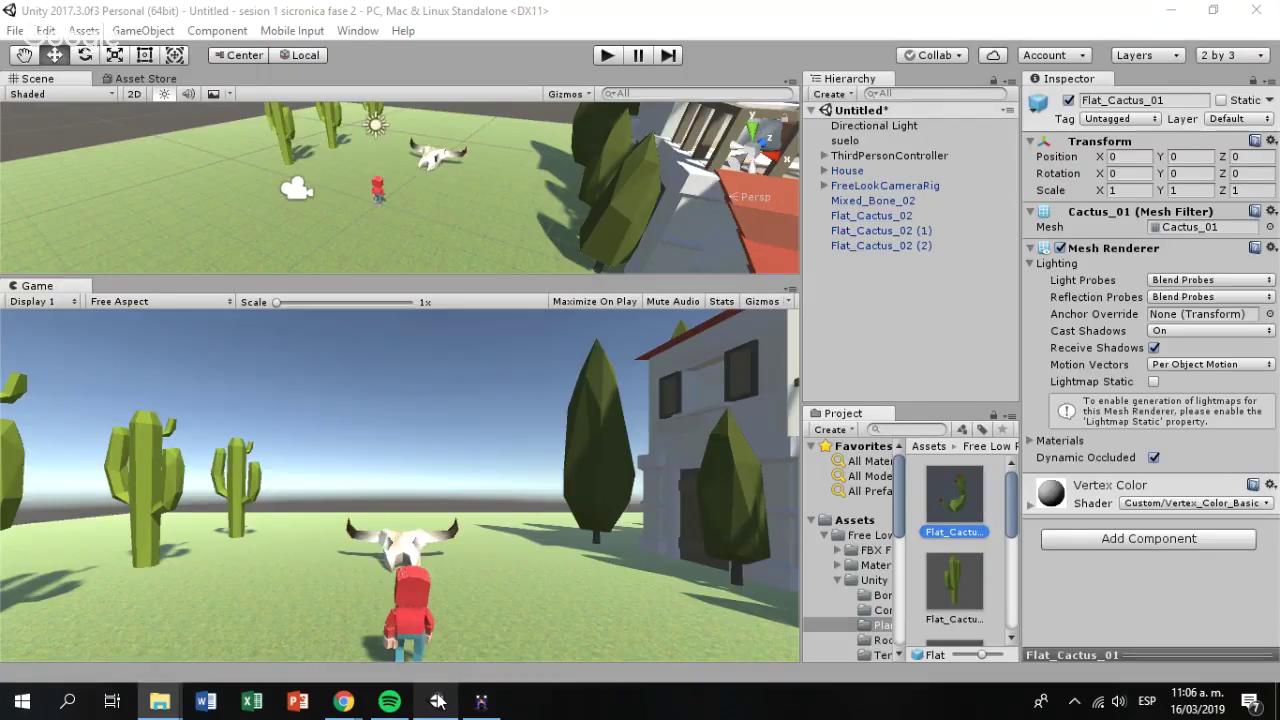
{"action": "left_click", "coordinate": [855, 520]}
{"action": "left_click_drag", "start_coordinate": [801, 465], "coordinate": [574, 465]}
{"action": "left_click", "coordinate": [730, 497]}
{"action": "left_click", "coordinate": [820, 500]}
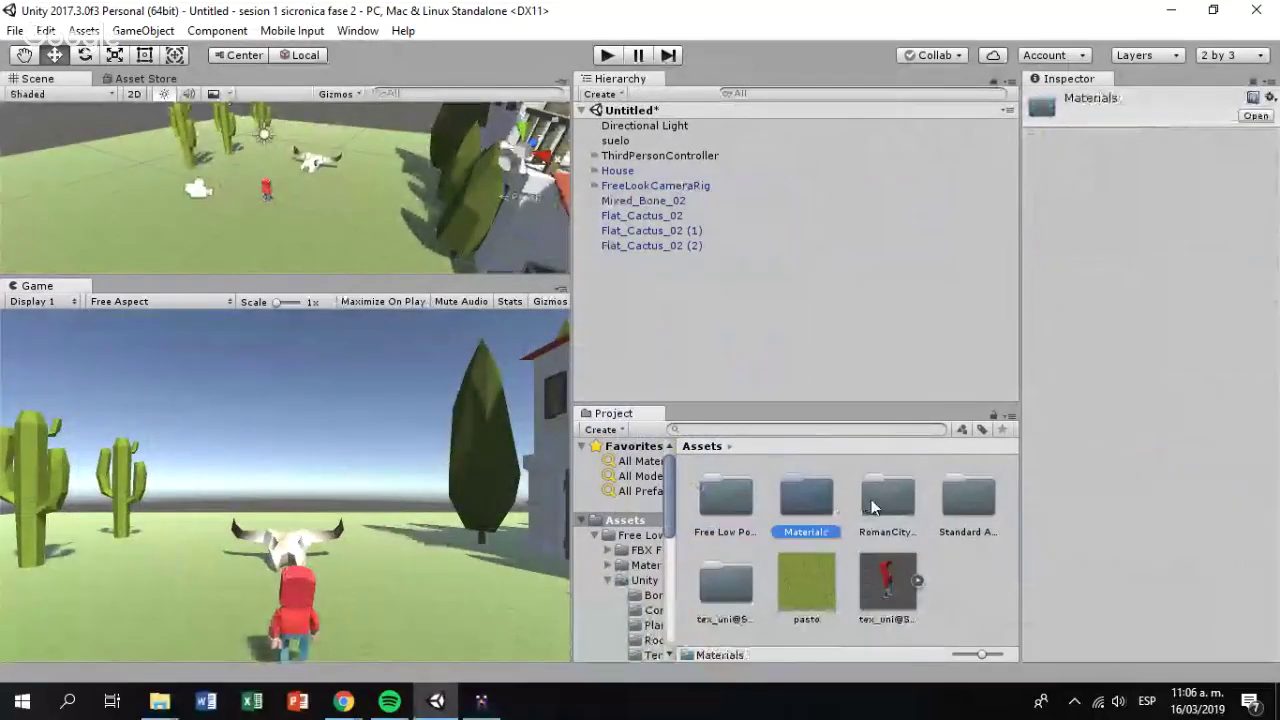
{"action": "left_click", "coordinate": [888, 498]}
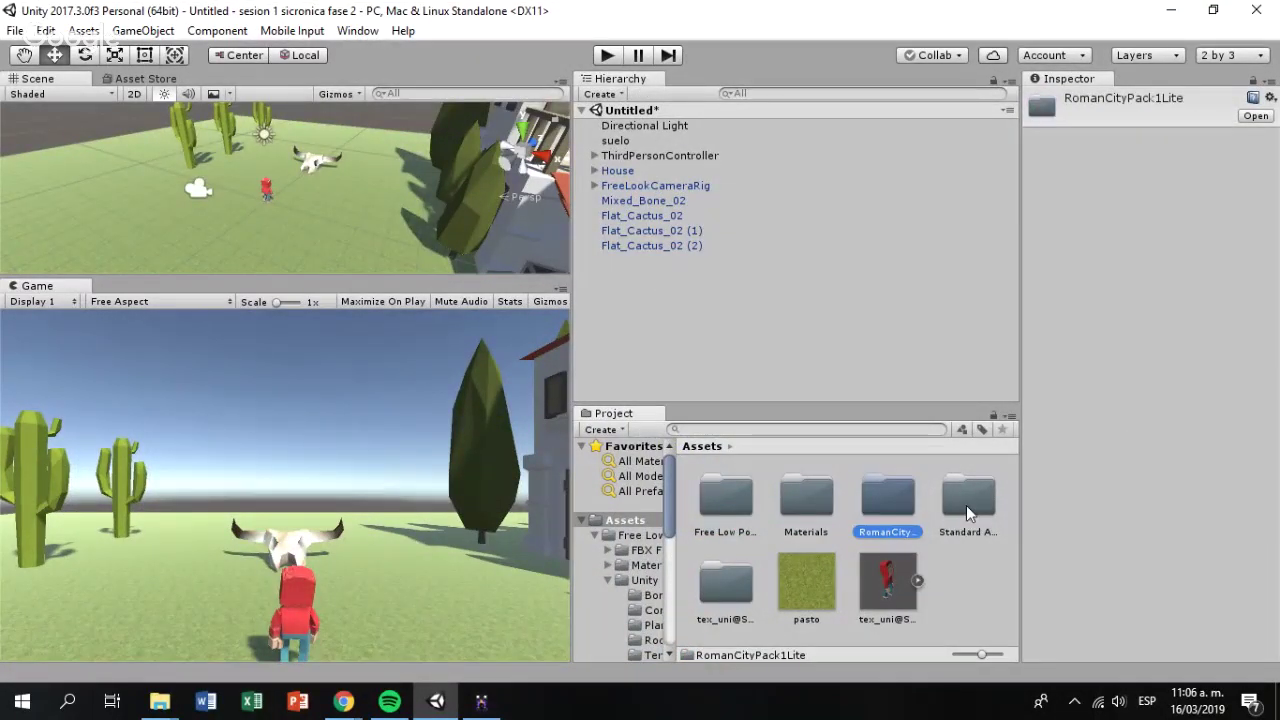
{"action": "left_click", "coordinate": [966, 500]}
- Switch to the Assets window in File Explorer and go through the matching asset folders and the pasto image for comparison
{"action": "mouse_move", "coordinate": [160, 692]}
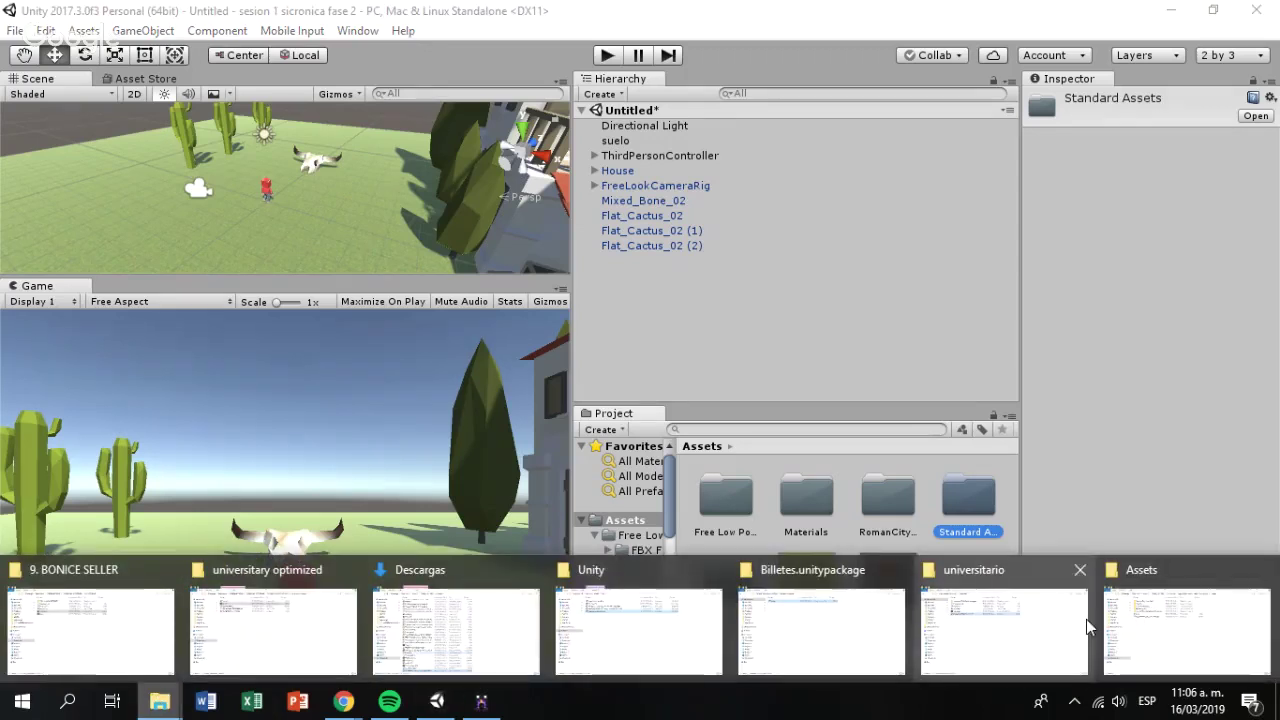
{"action": "left_click", "coordinate": [1226, 634]}
{"action": "left_click", "coordinate": [340, 118]}
{"action": "left_click", "coordinate": [335, 137]}
{"action": "left_click", "coordinate": [338, 155]}
{"action": "left_click", "coordinate": [345, 176]}
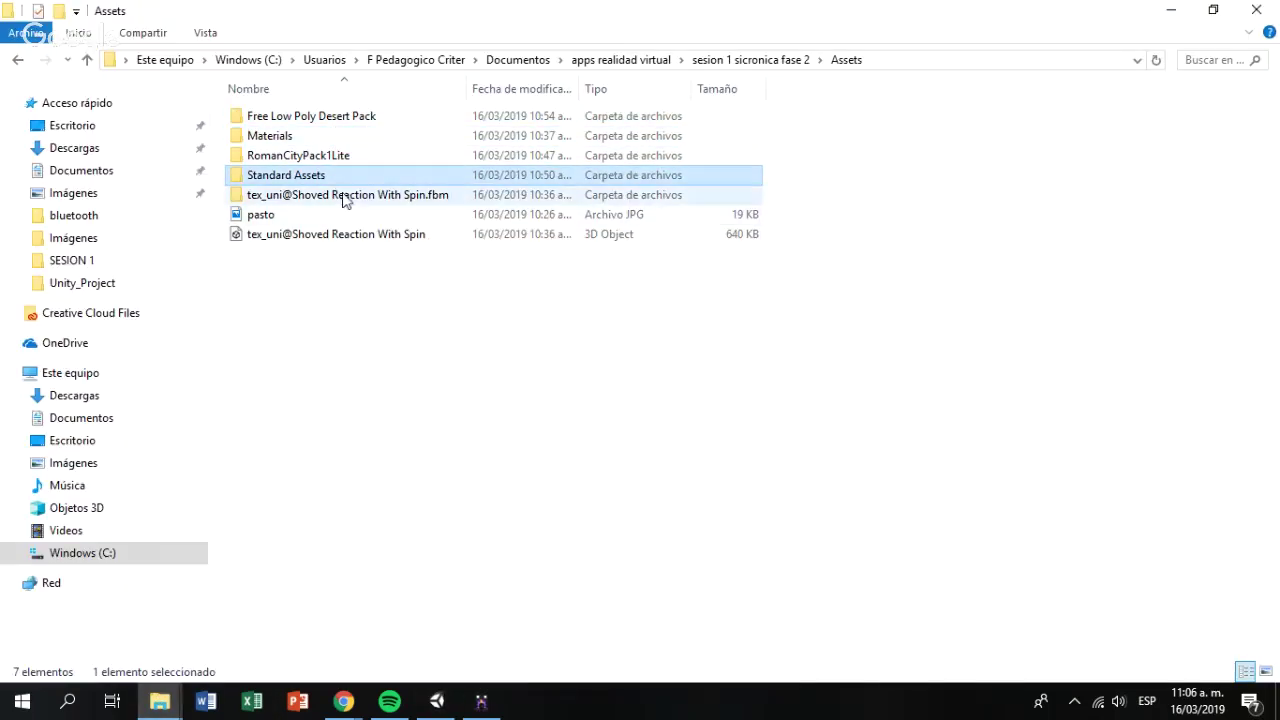
{"action": "left_click", "coordinate": [262, 214]}
{"action": "left_click", "coordinate": [346, 312]}
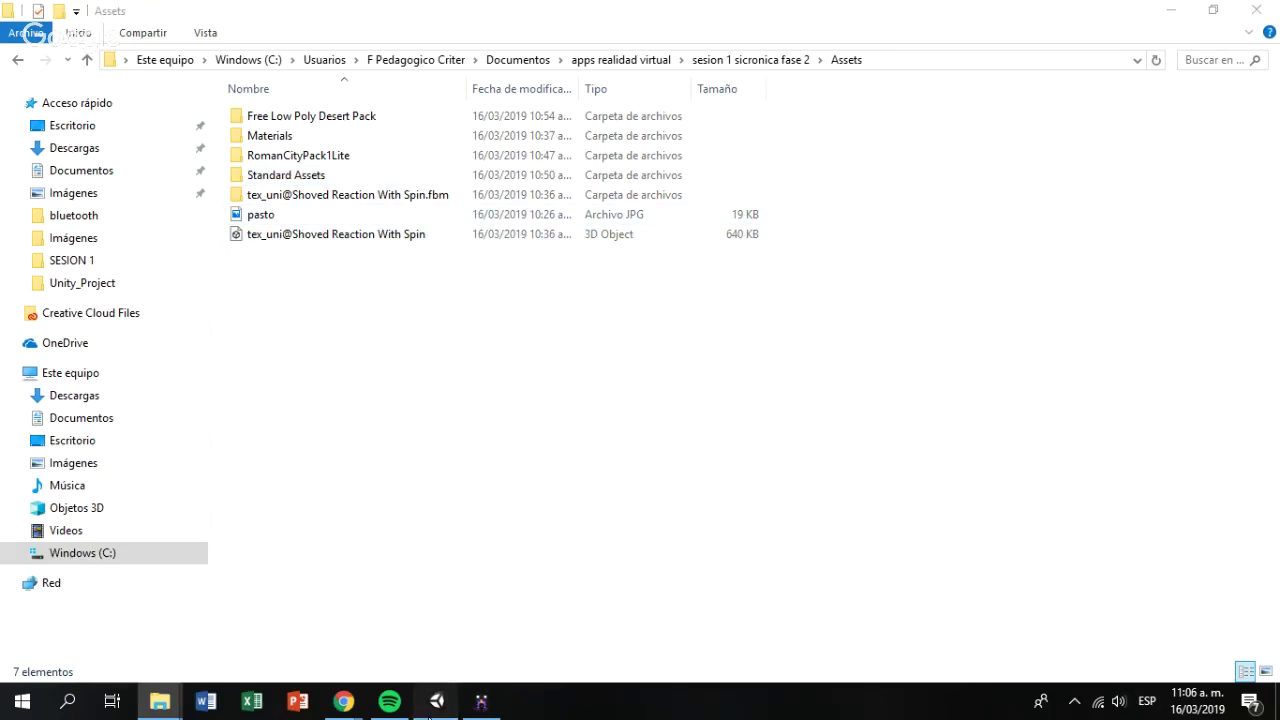
- Return to Unity briefly, and switch to the YouTube stream page to read the pending chat questions
{"action": "left_click", "coordinate": [432, 704]}
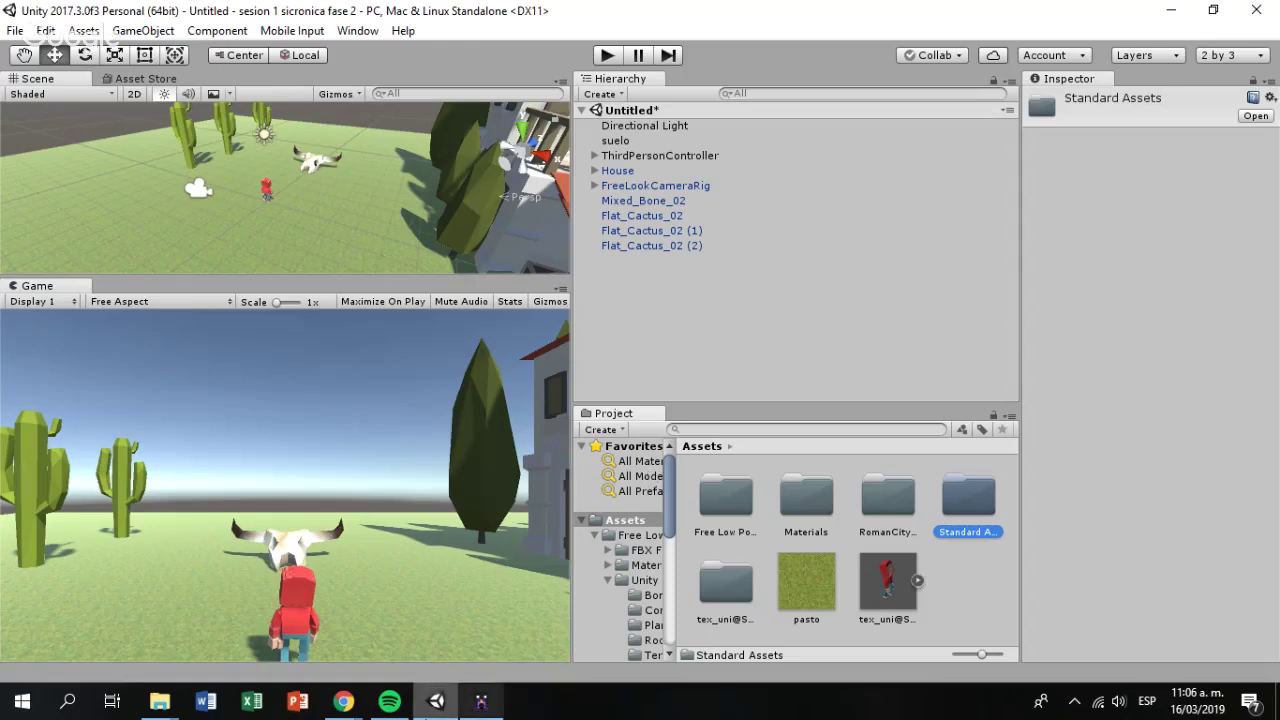
{"action": "left_click", "coordinate": [343, 701]}
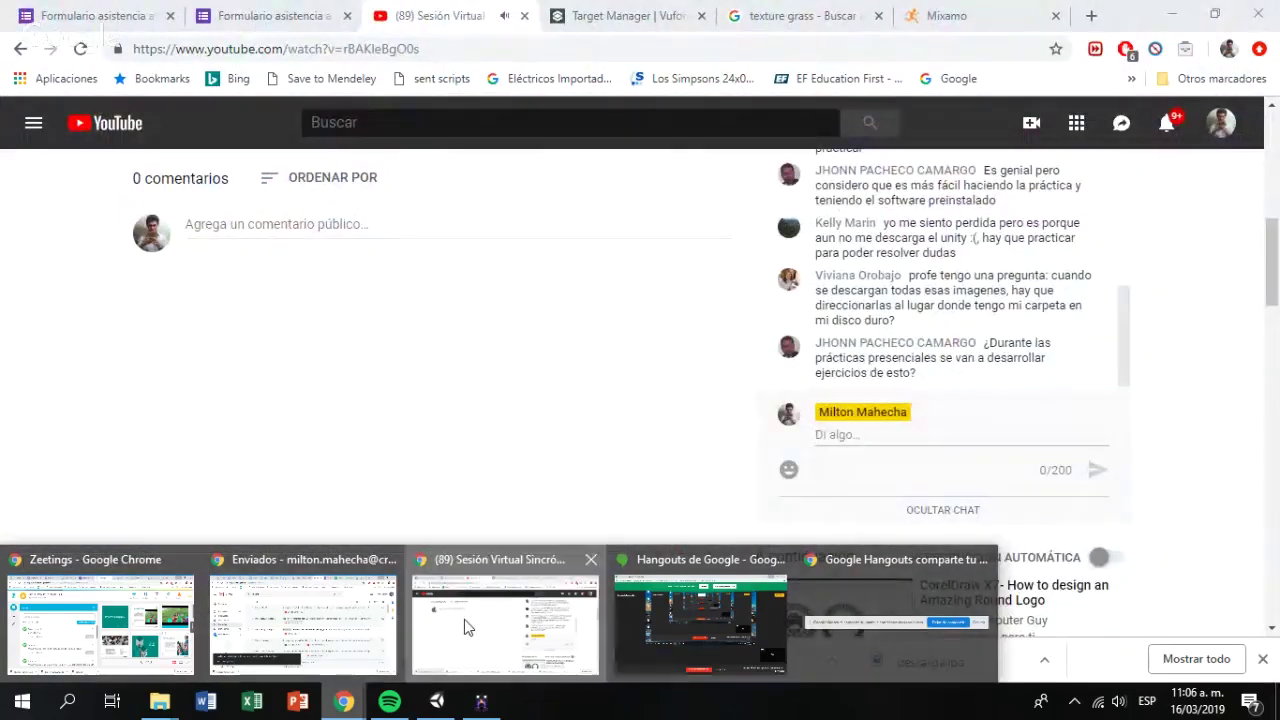
{"action": "left_click", "coordinate": [464, 626]}
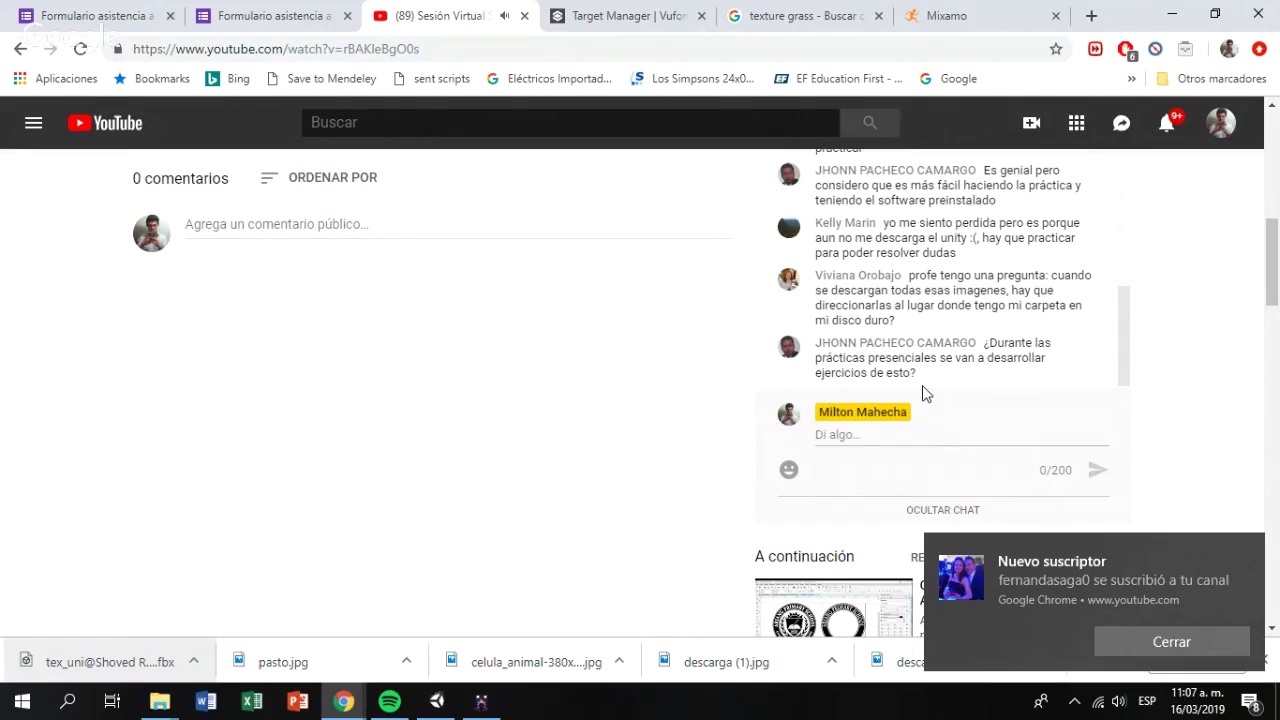
- Switch to Unity, view the scene from the cacti side, and dismiss the new-subscriber notification
{"action": "left_click", "coordinate": [436, 699]}
{"action": "scroll", "coordinate": [226, 159], "scroll_direction": "down", "scroll_amount": 5}
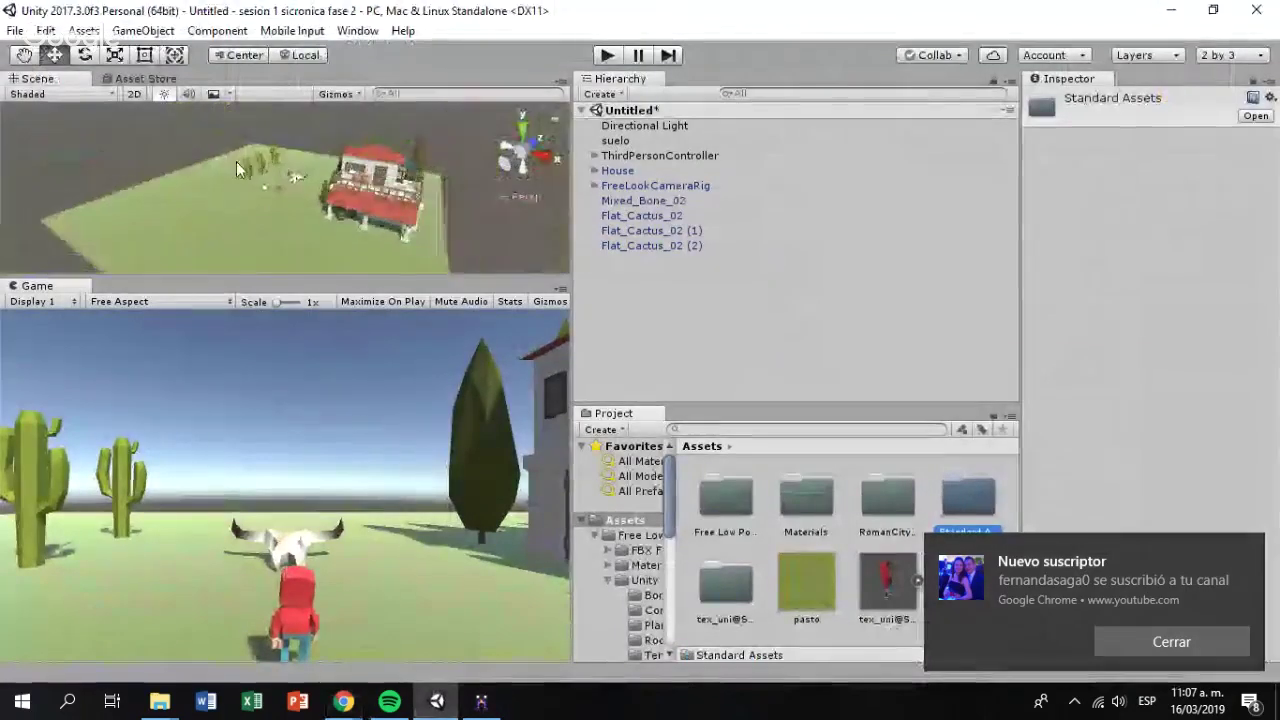
{"action": "left_click_drag", "start_coordinate": [235, 176], "coordinate": [115, 258], "text": "alt"}
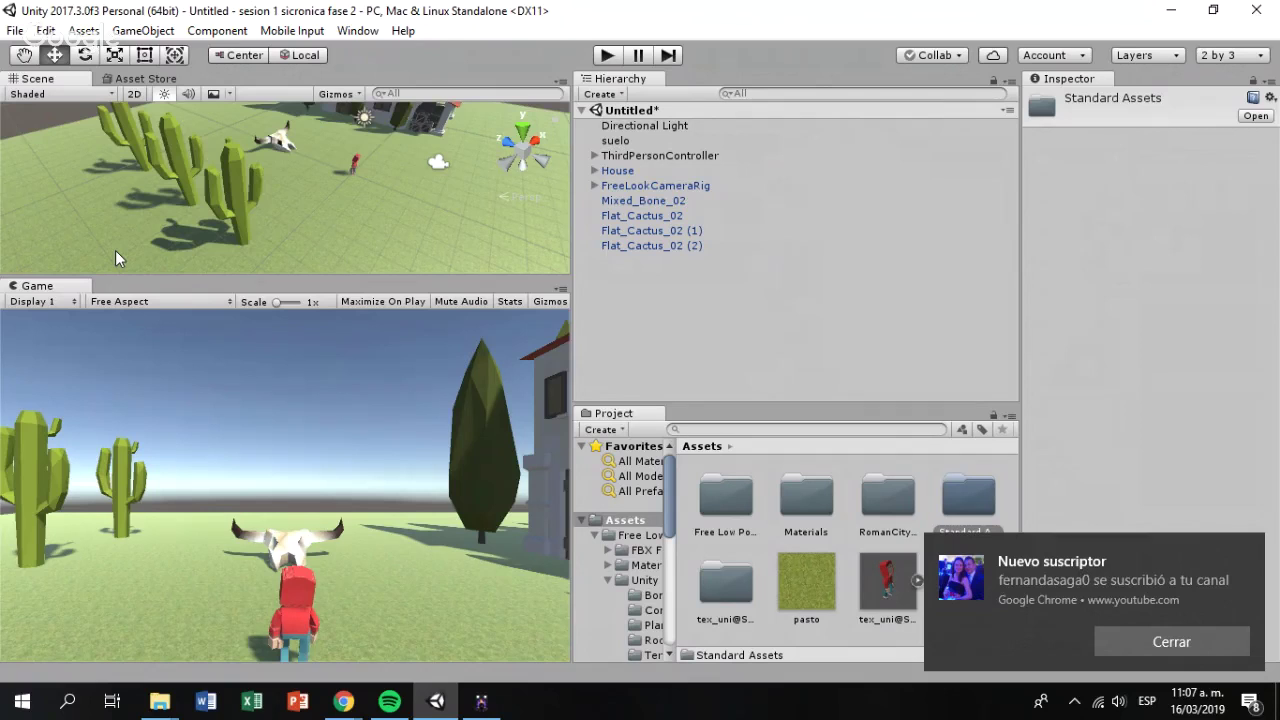
{"action": "left_click", "coordinate": [1129, 632]}
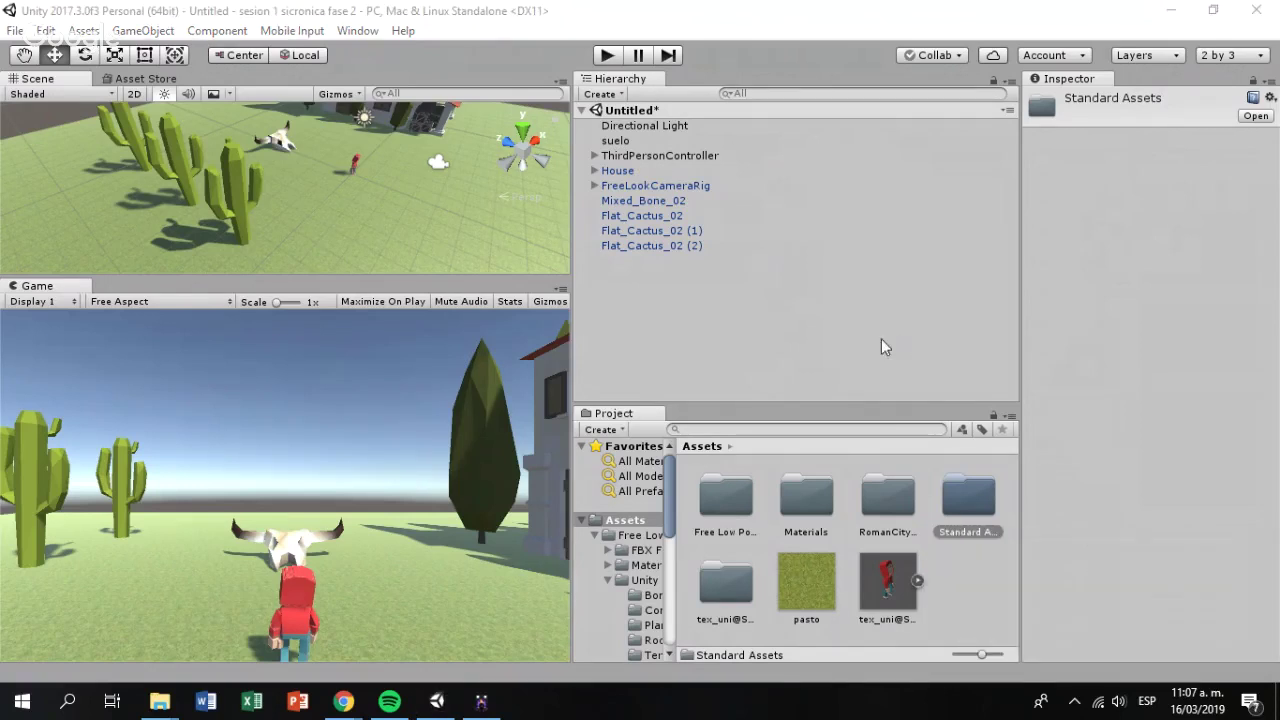
- Go back to the YouTube live chat in Chrome and read the viewers' newest questions
{"action": "mouse_move", "coordinate": [343, 703]}
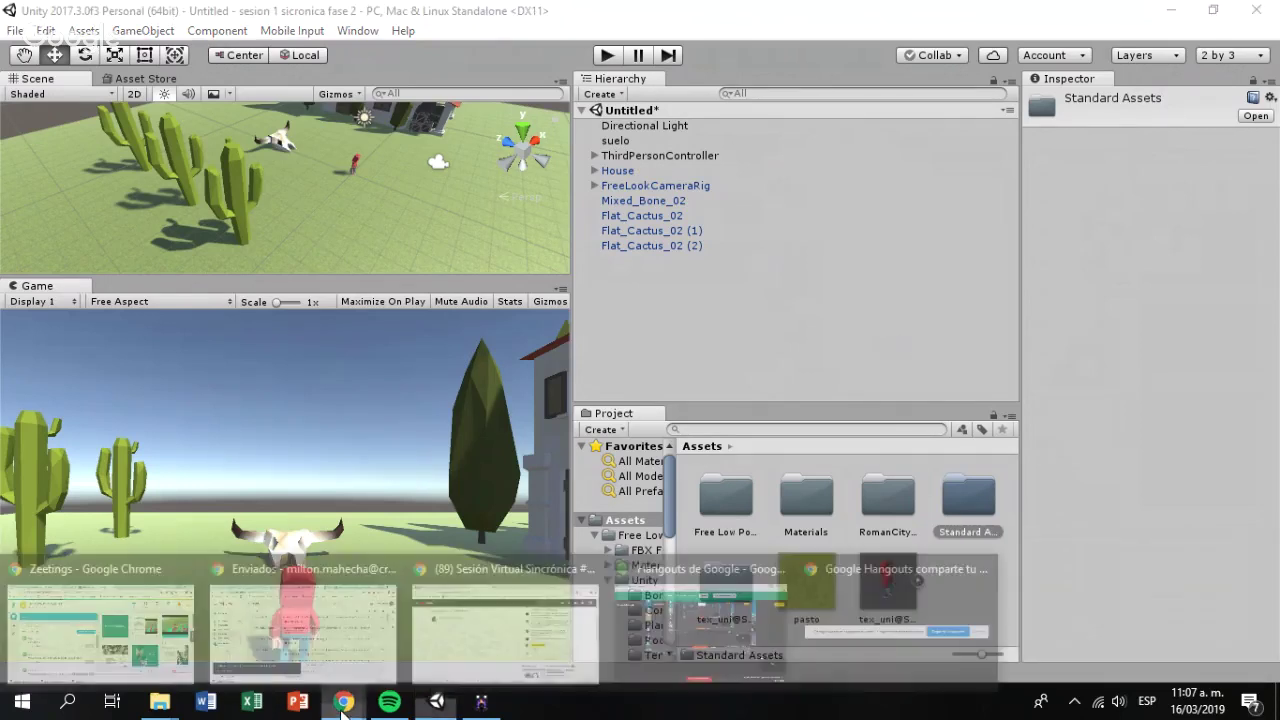
{"action": "left_click", "coordinate": [507, 630]}
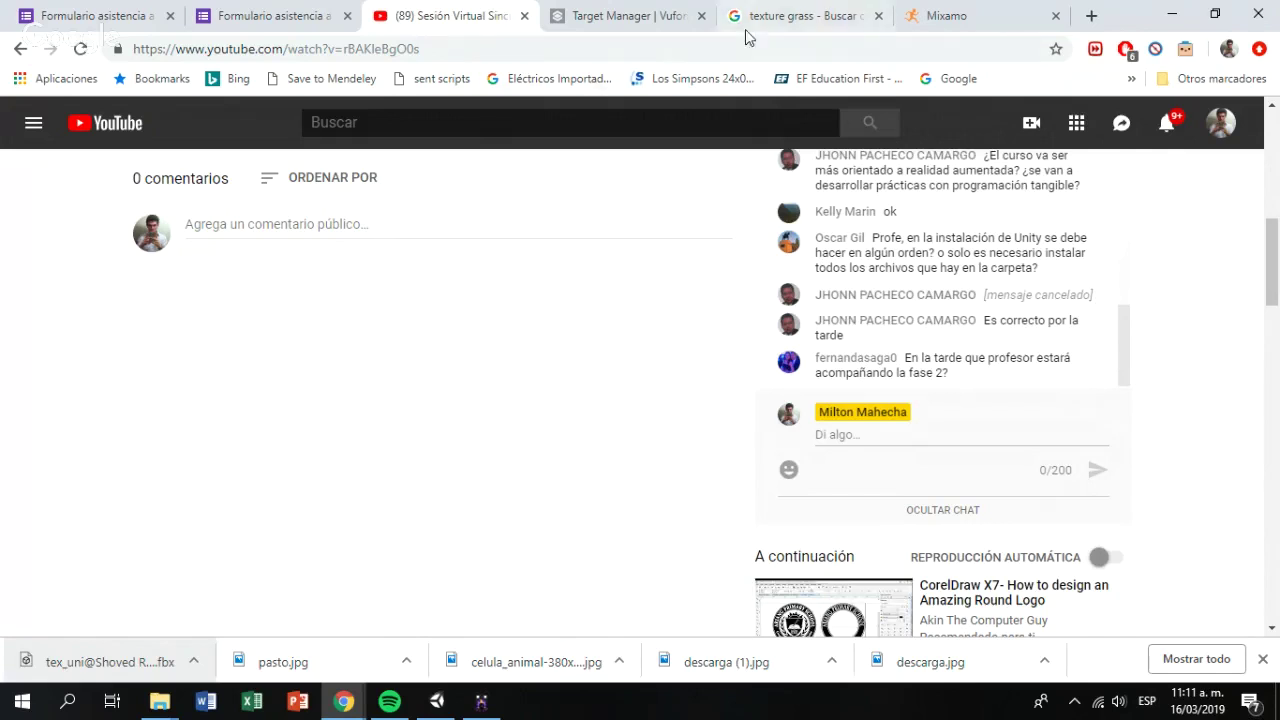
- Switch to the Gmail Chrome window, reload its suspended My Drive page and close the details pane
{"action": "left_click", "coordinate": [343, 701]}
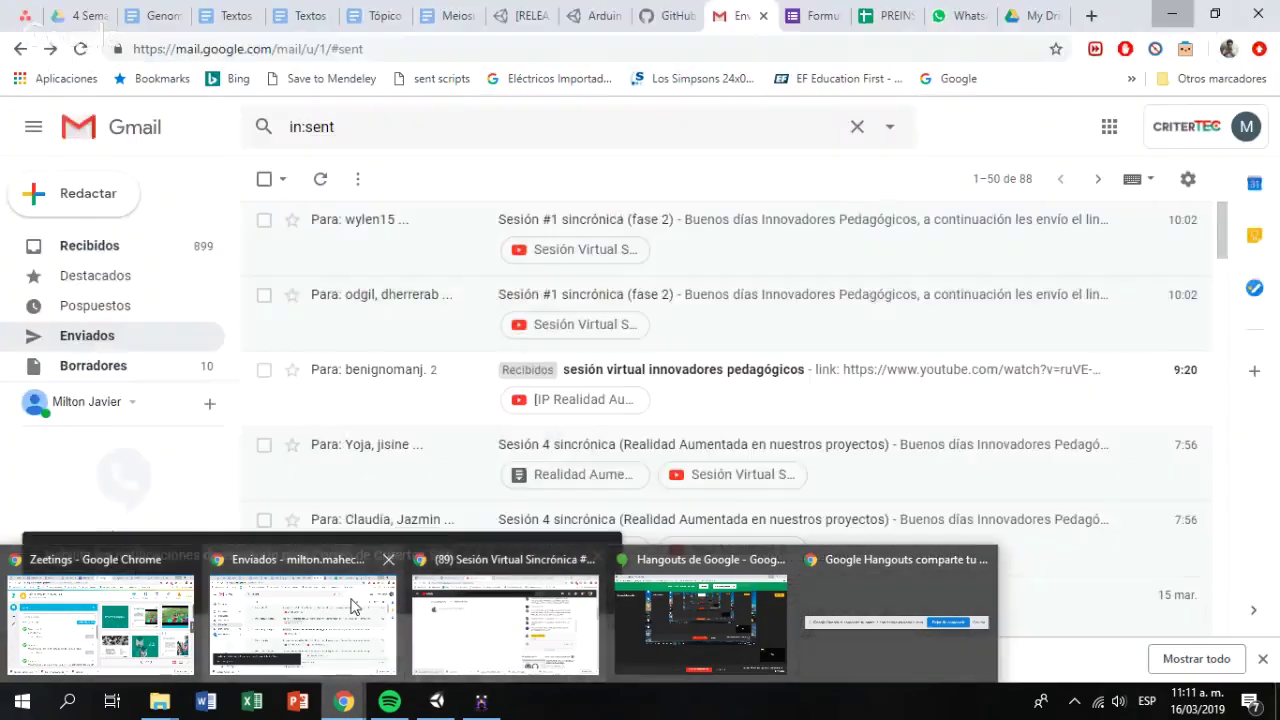
{"action": "left_click", "coordinate": [350, 605]}
{"action": "left_click", "coordinate": [1030, 15]}
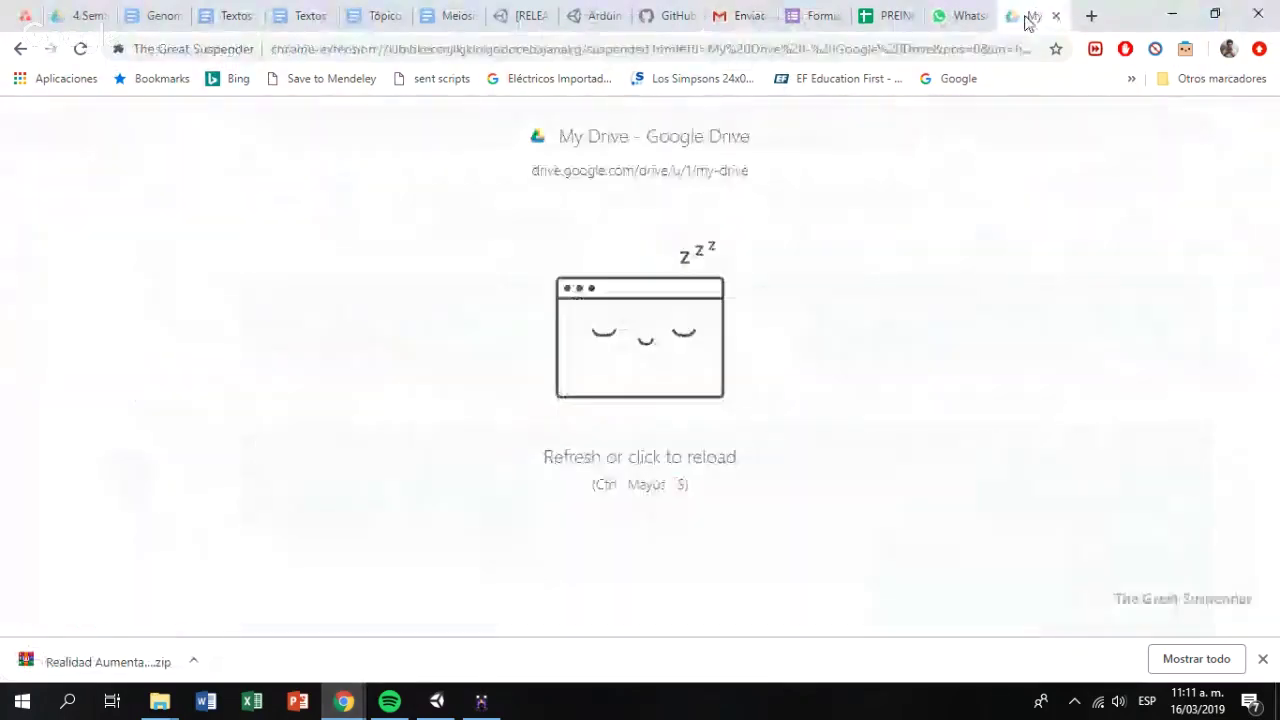
{"action": "left_click", "coordinate": [702, 362]}
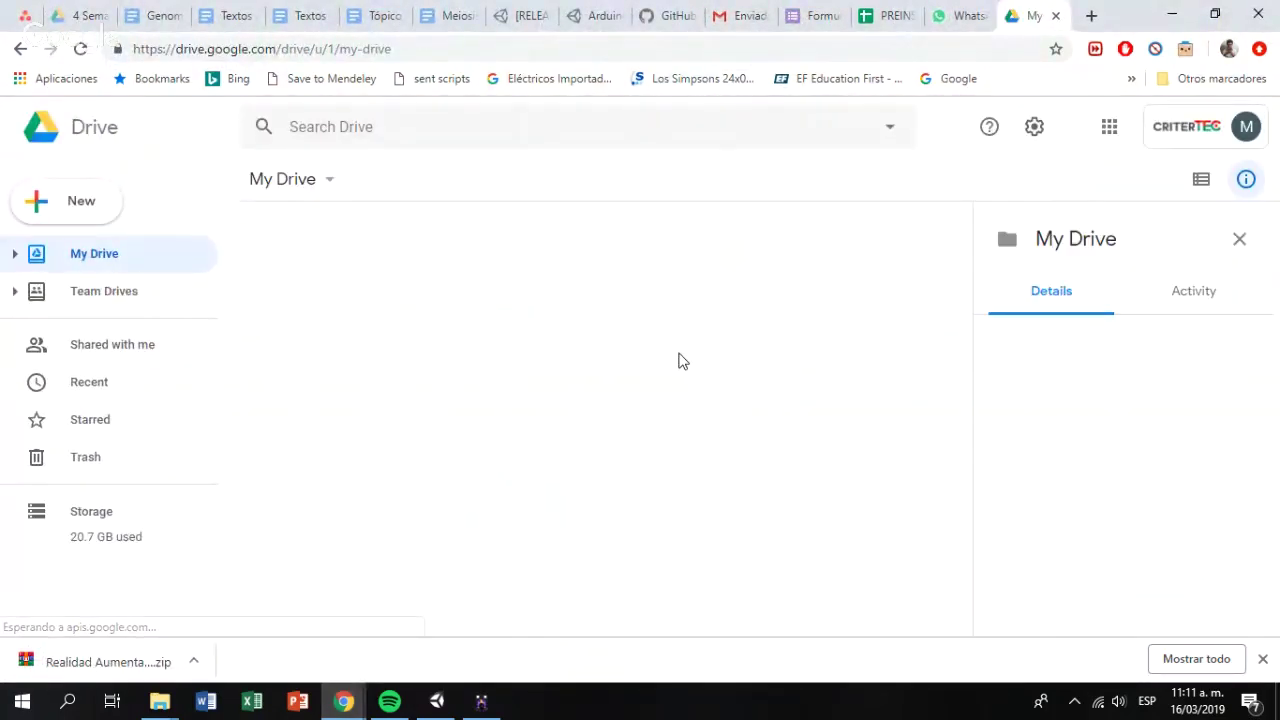
{"action": "left_click", "coordinate": [1240, 239]}
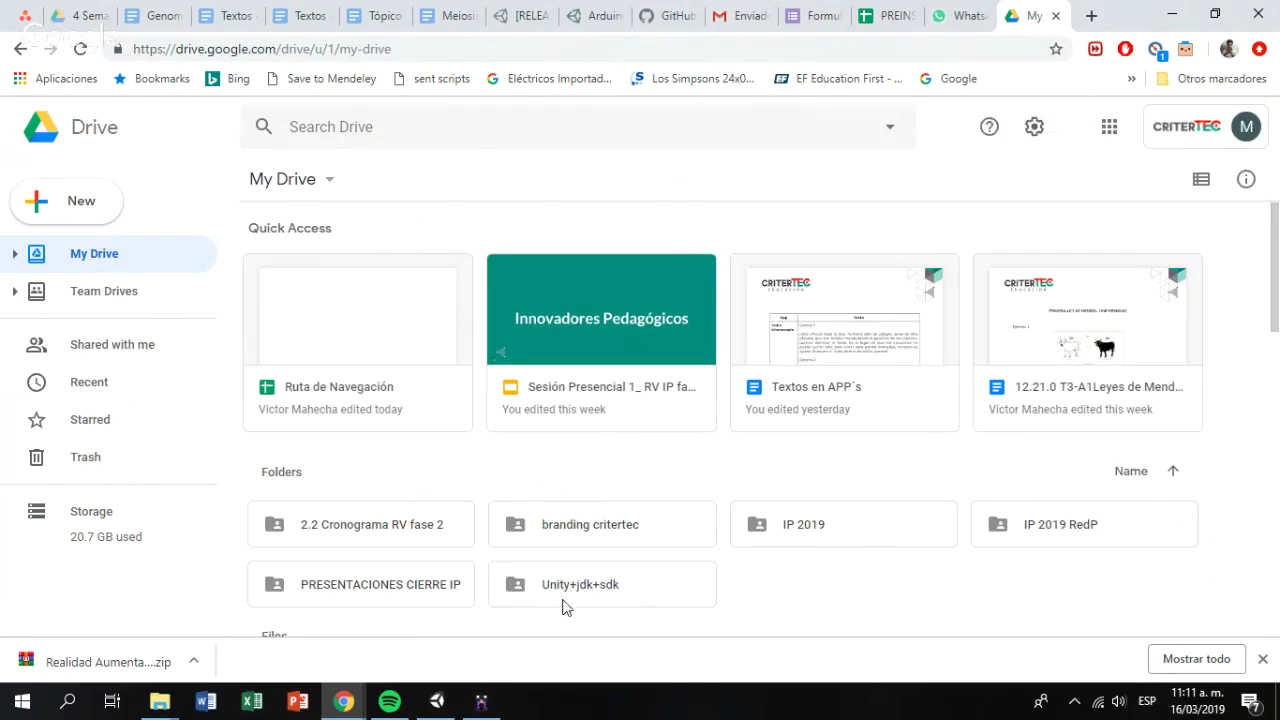
- Open the windows folder inside the Unity+jdk+sdk folder in Google Drive
{"action": "double_click", "coordinate": [624, 595]}
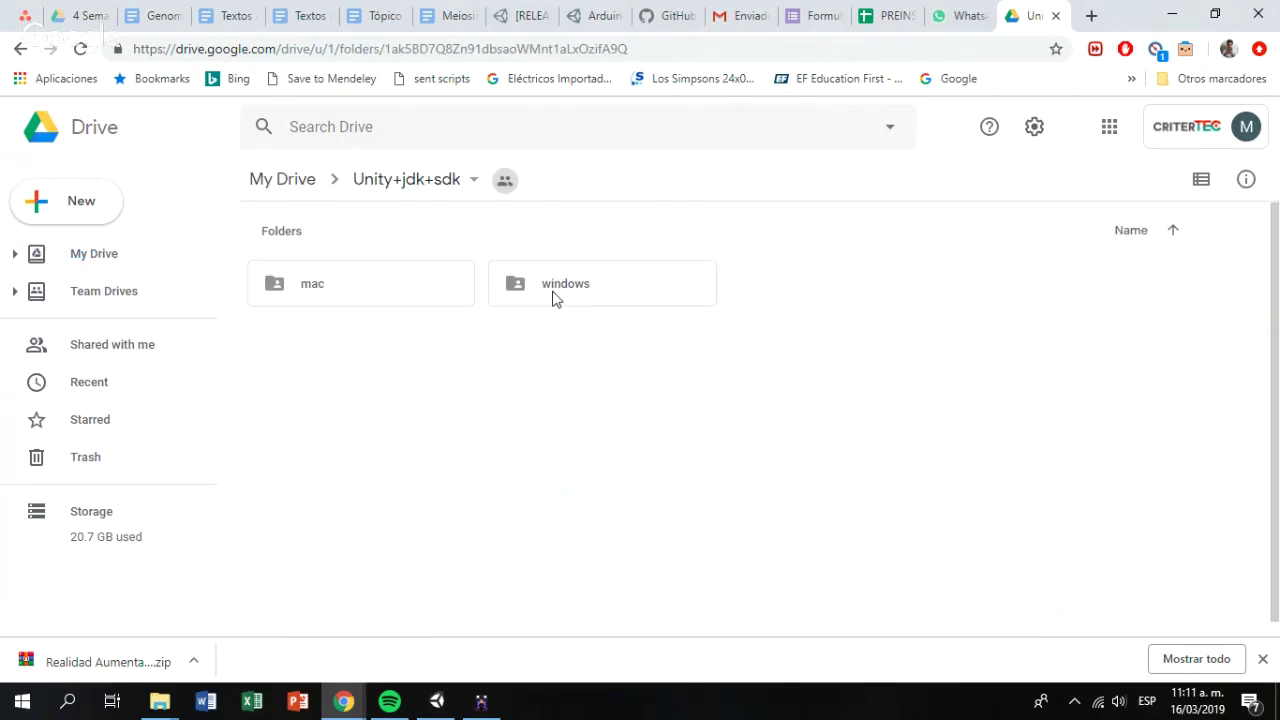
{"action": "left_click", "coordinate": [560, 295]}
{"action": "double_click", "coordinate": [560, 290]}
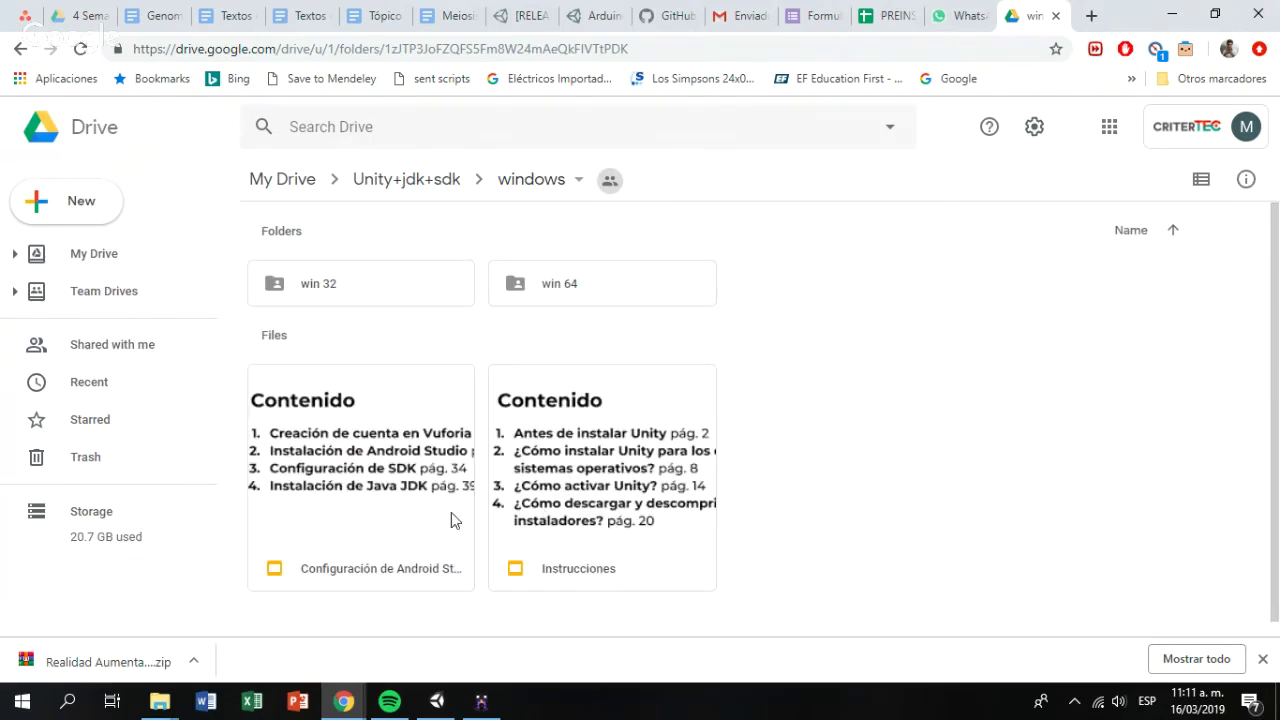
- Open the Instrucciones presentation from the windows folder in Google Drive
{"action": "double_click", "coordinate": [611, 480]}
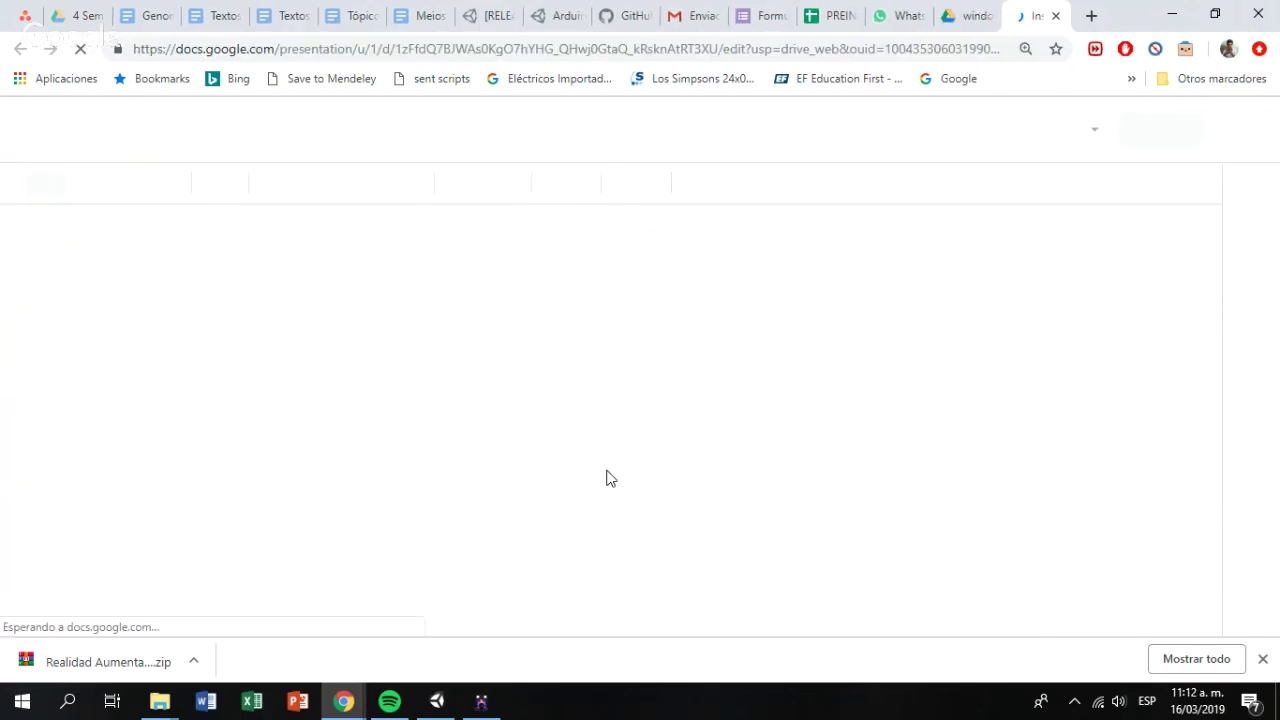
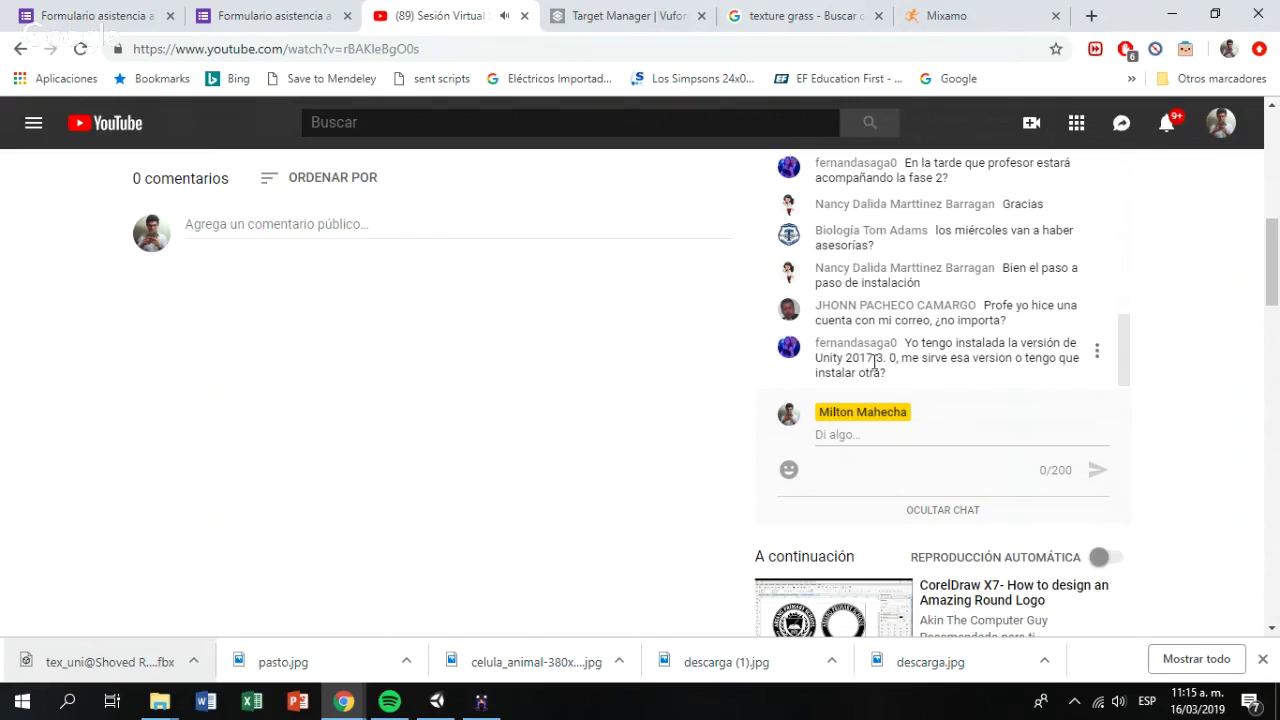
- Highlight the Unity version 2017.3.0 in the viewer's latest question in the YouTube live chat
{"action": "left_click_drag", "start_coordinate": [843, 358], "coordinate": [901, 358]}
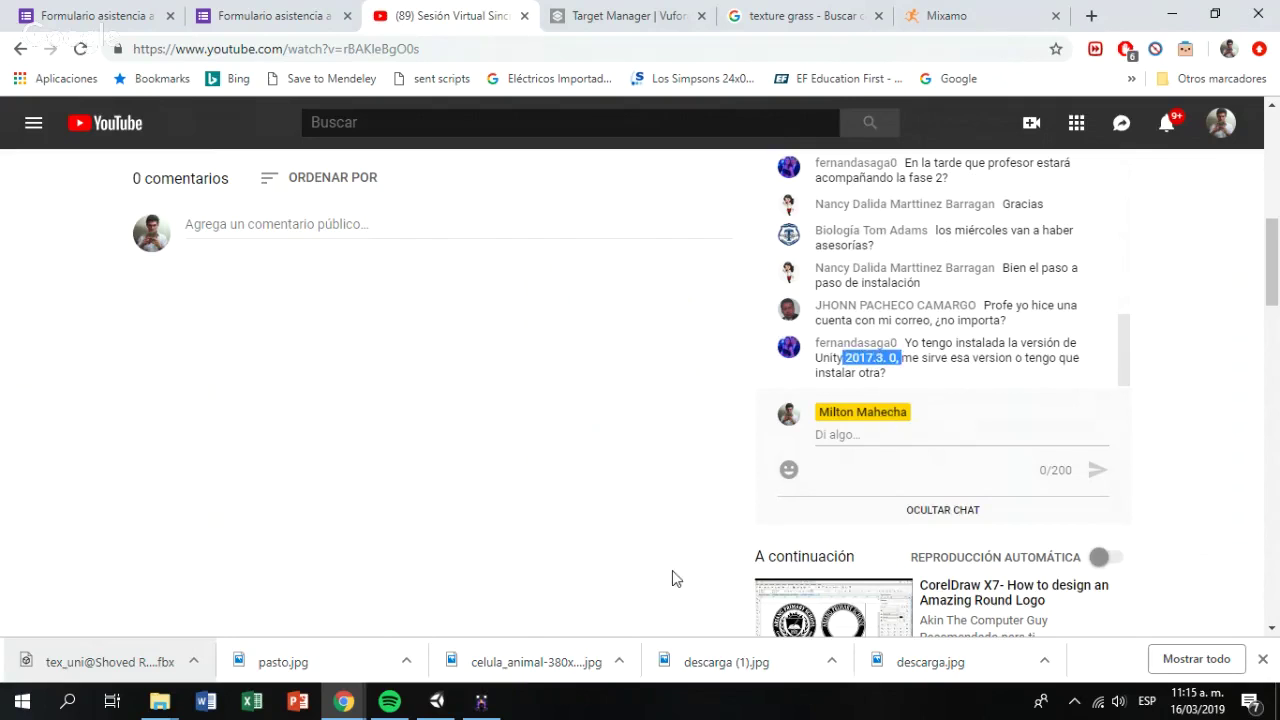
{"action": "left_click", "coordinate": [594, 482]}
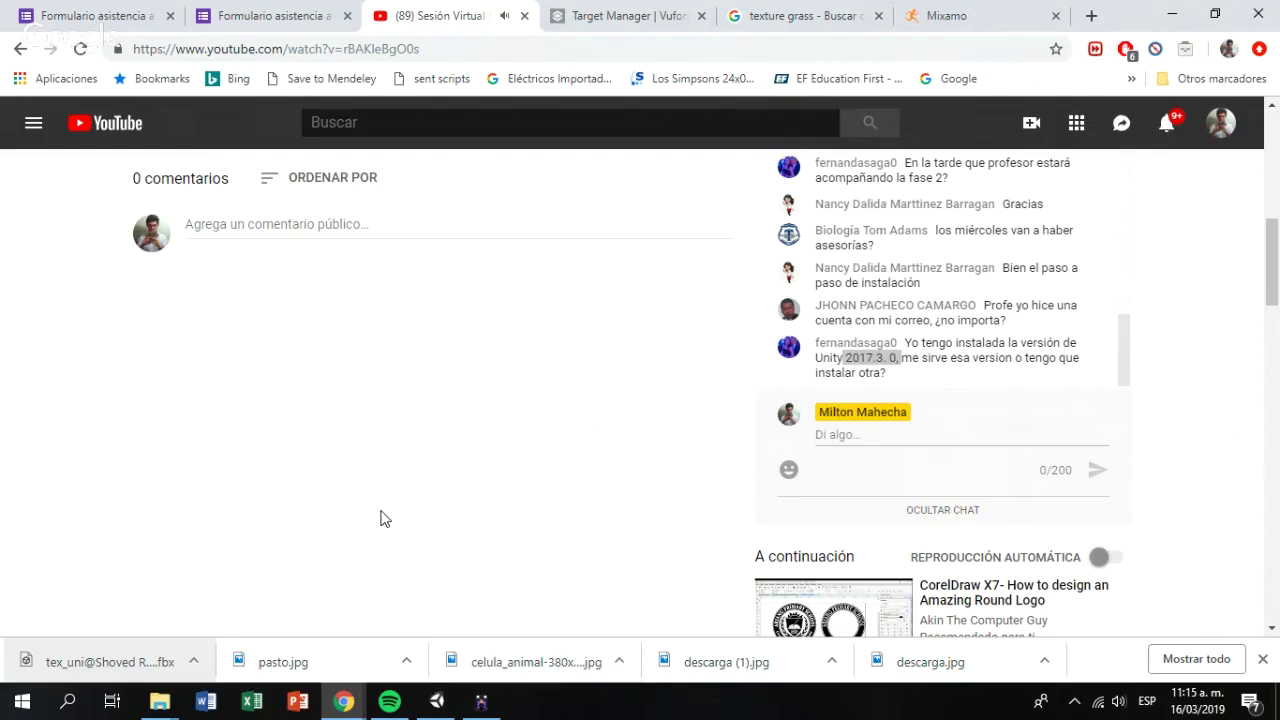
- Minimize the Chrome and Unity windows and bring up the win 64 Unity installers folder in File Explorer
{"action": "left_click", "coordinate": [348, 697]}
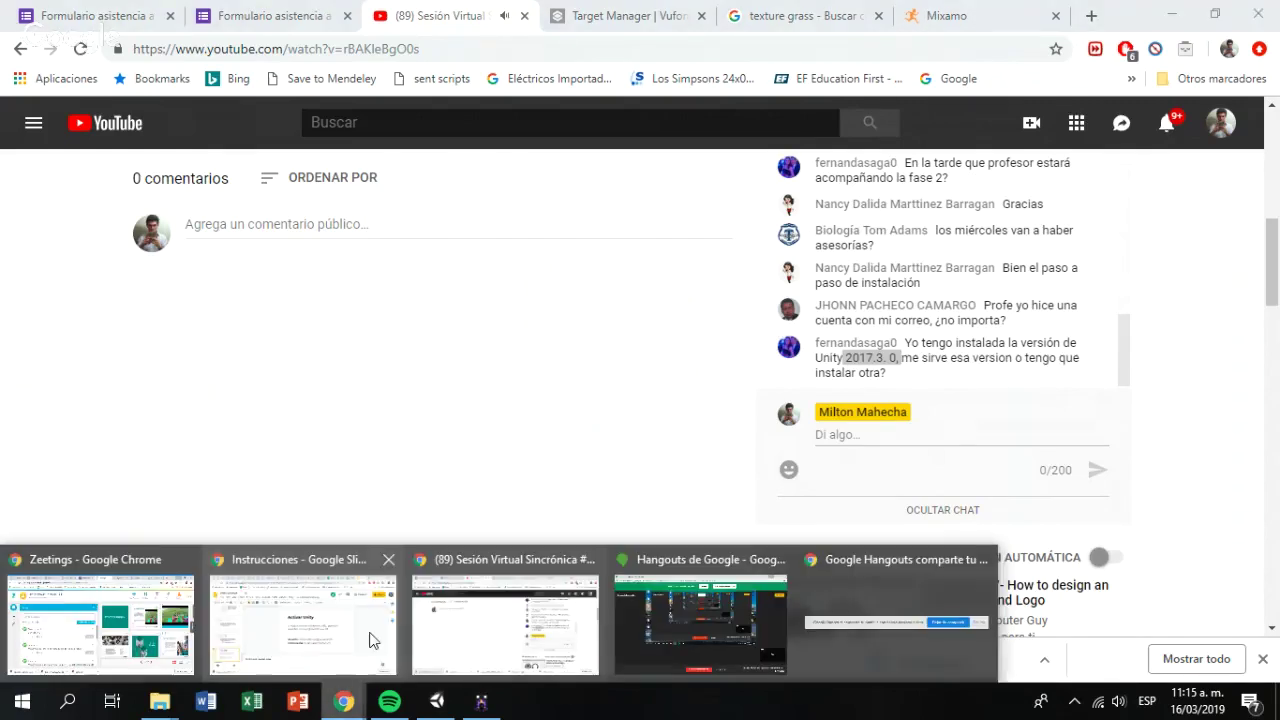
{"action": "left_click", "coordinate": [1172, 14]}
{"action": "left_click", "coordinate": [1172, 14]}
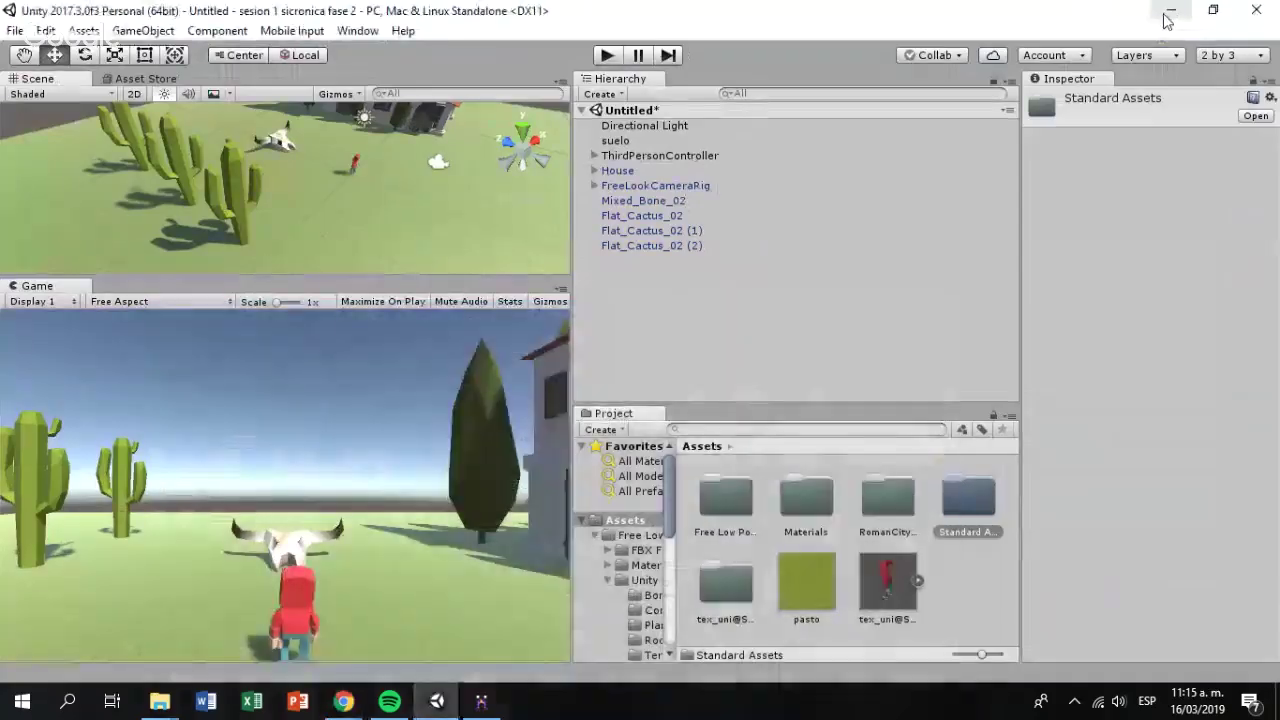
{"action": "left_click", "coordinate": [1166, 12]}
{"action": "left_click", "coordinate": [1166, 12]}
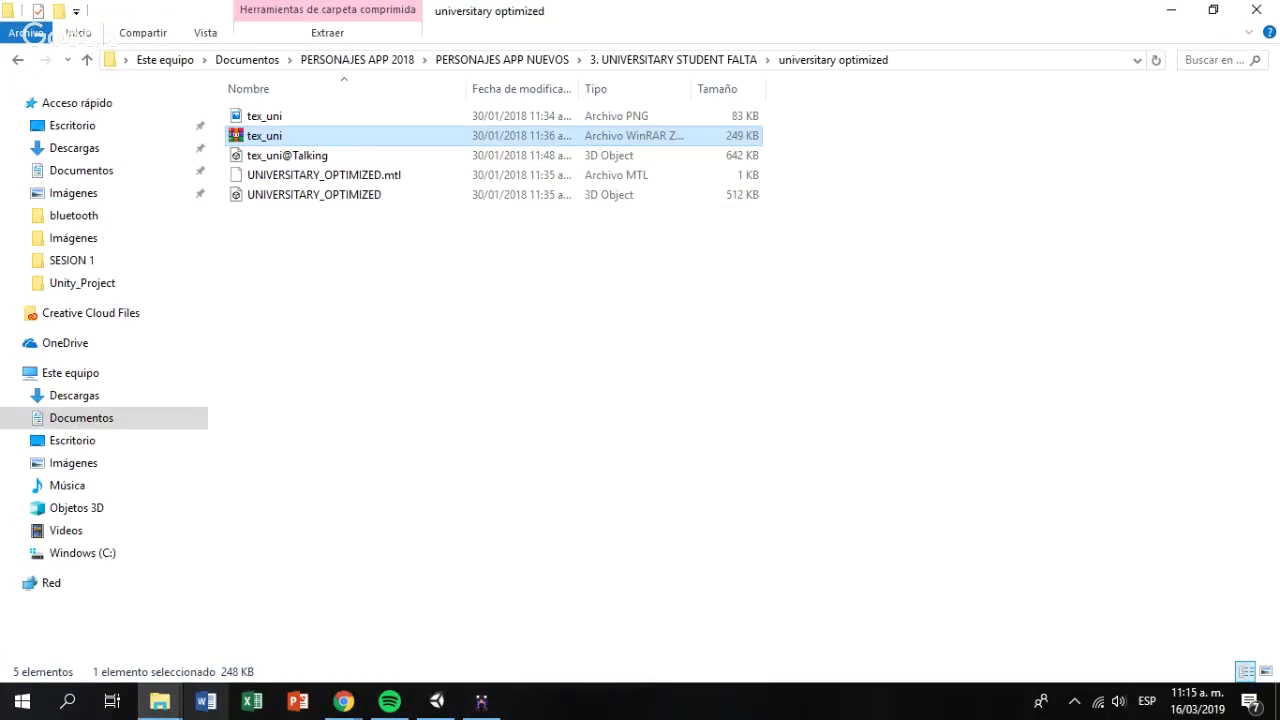
{"action": "left_click", "coordinate": [160, 700]}
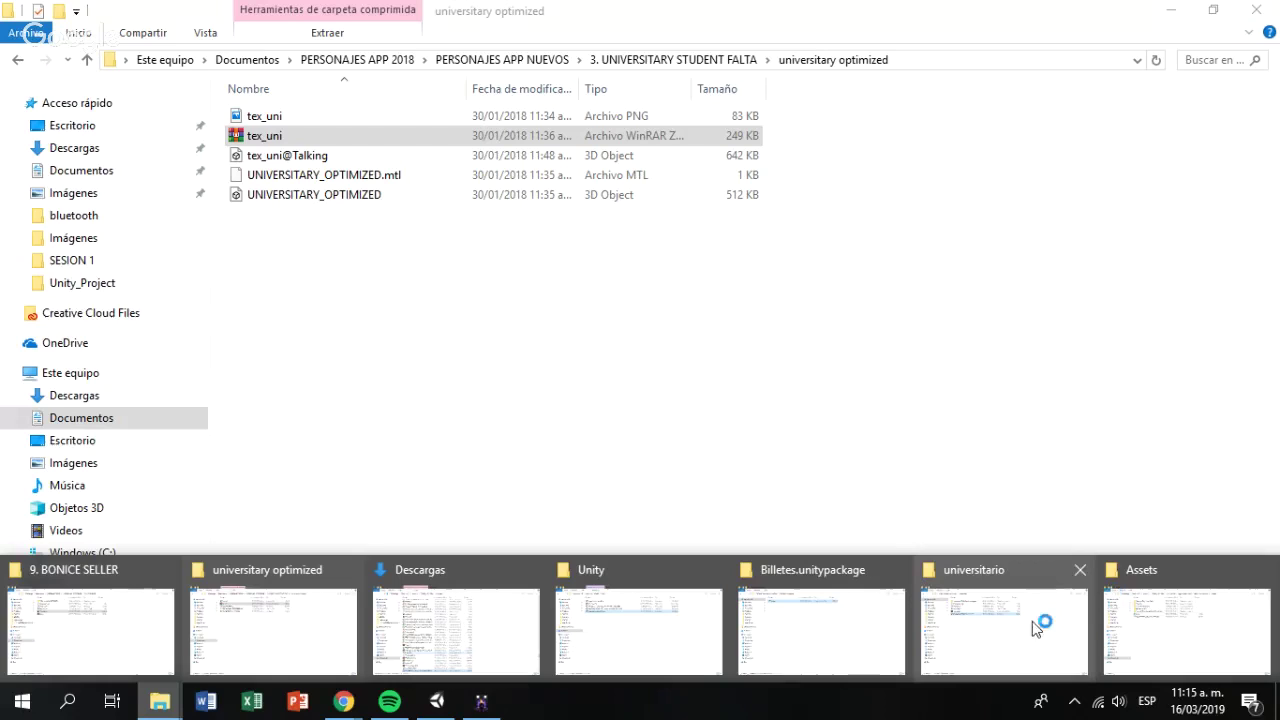
{"action": "left_click", "coordinate": [648, 645]}
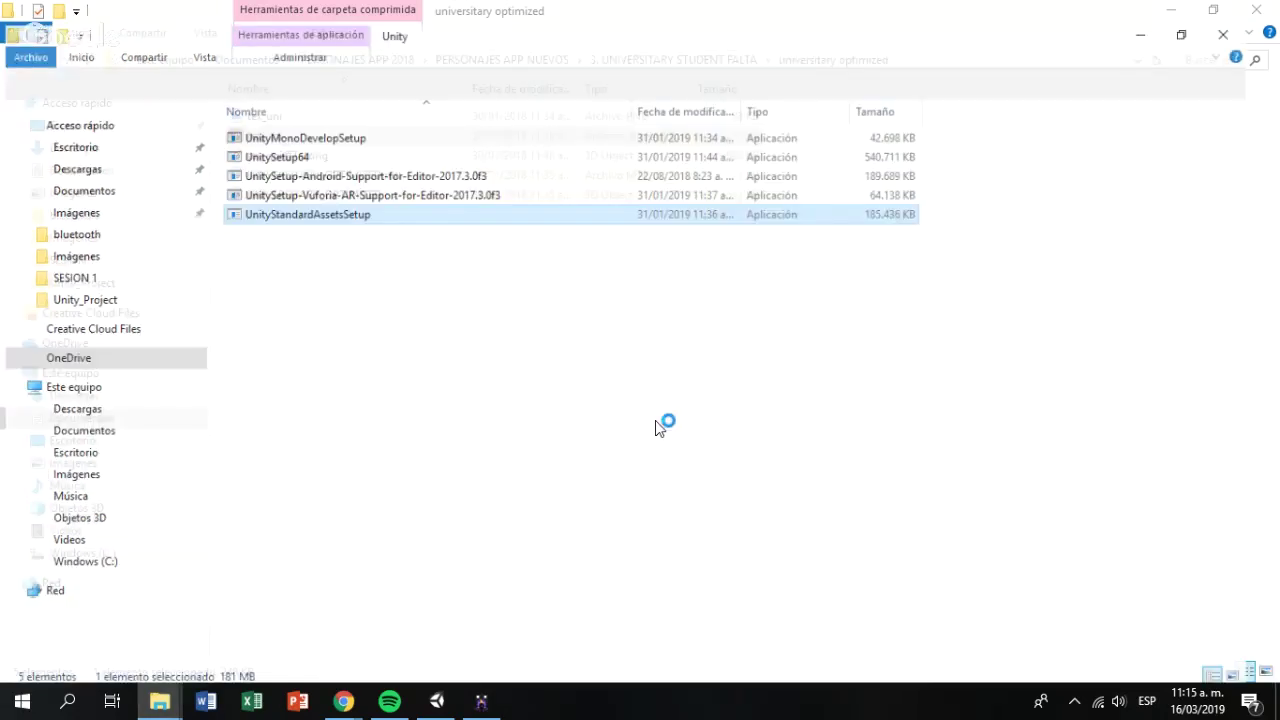
- Point out UnitySetup64, select the MonoDevelop, Android, Vuforia and Standard Assets installers together, and clear the selection
{"action": "left_click", "coordinate": [300, 135]}
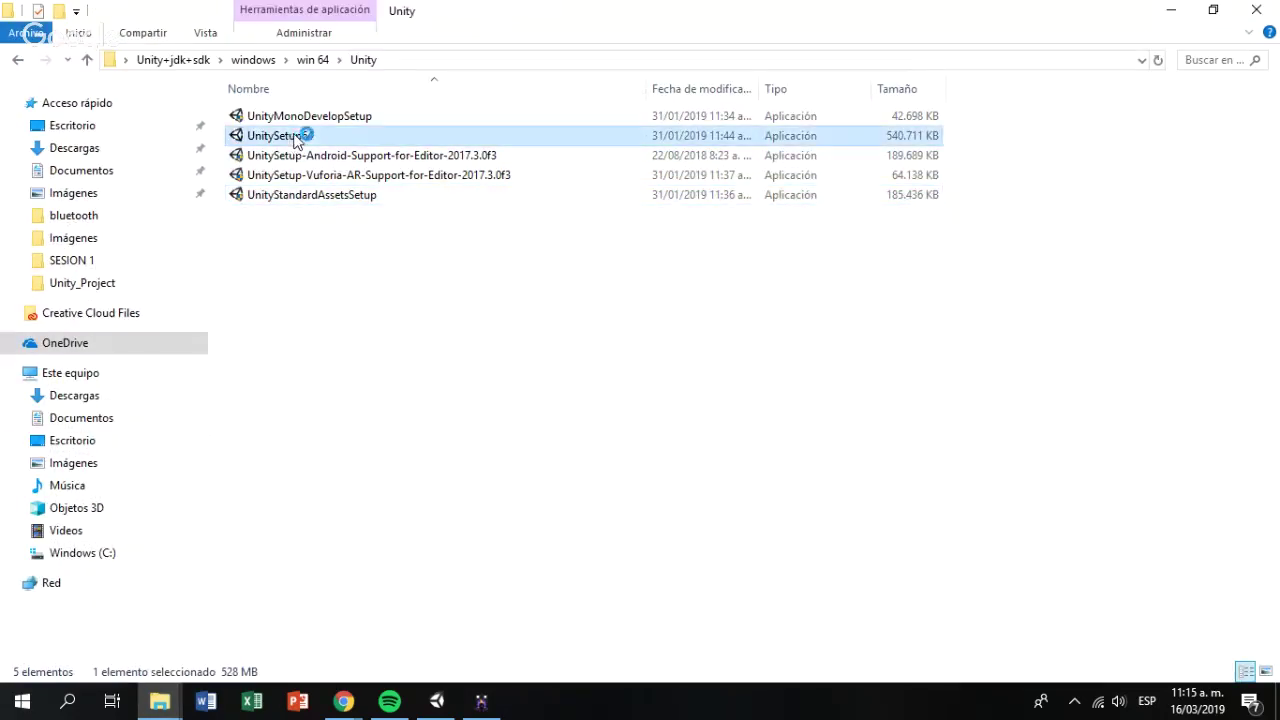
{"action": "left_click", "coordinate": [371, 118]}
{"action": "left_click", "coordinate": [365, 156], "text": "ctrl"}
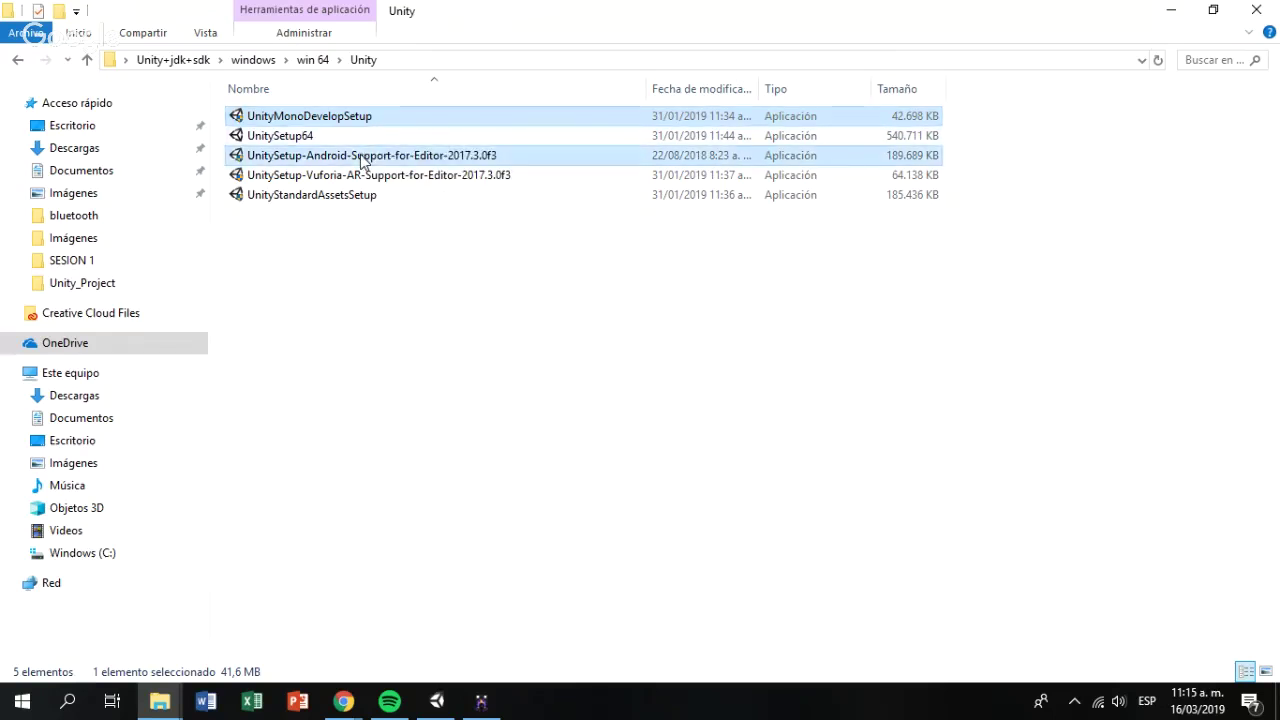
{"action": "left_click", "coordinate": [366, 176], "text": "ctrl"}
{"action": "left_click", "coordinate": [358, 196], "text": "ctrl"}
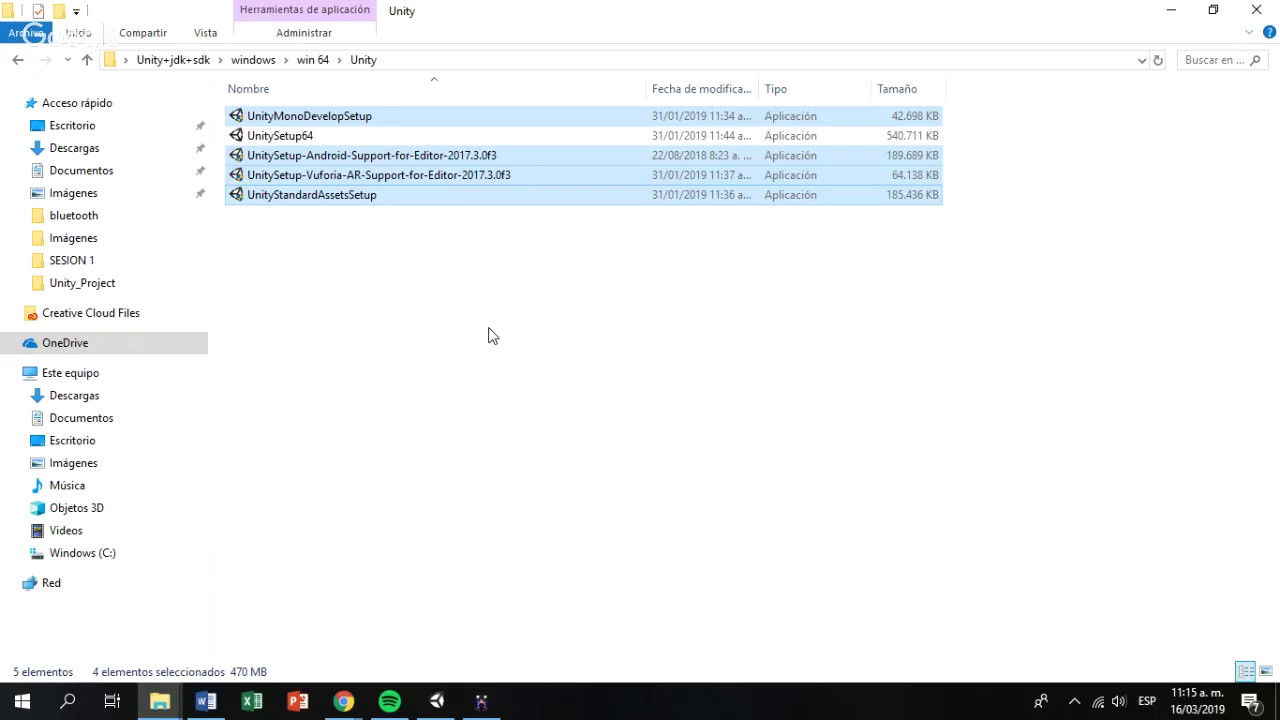
{"action": "left_click", "coordinate": [495, 336]}
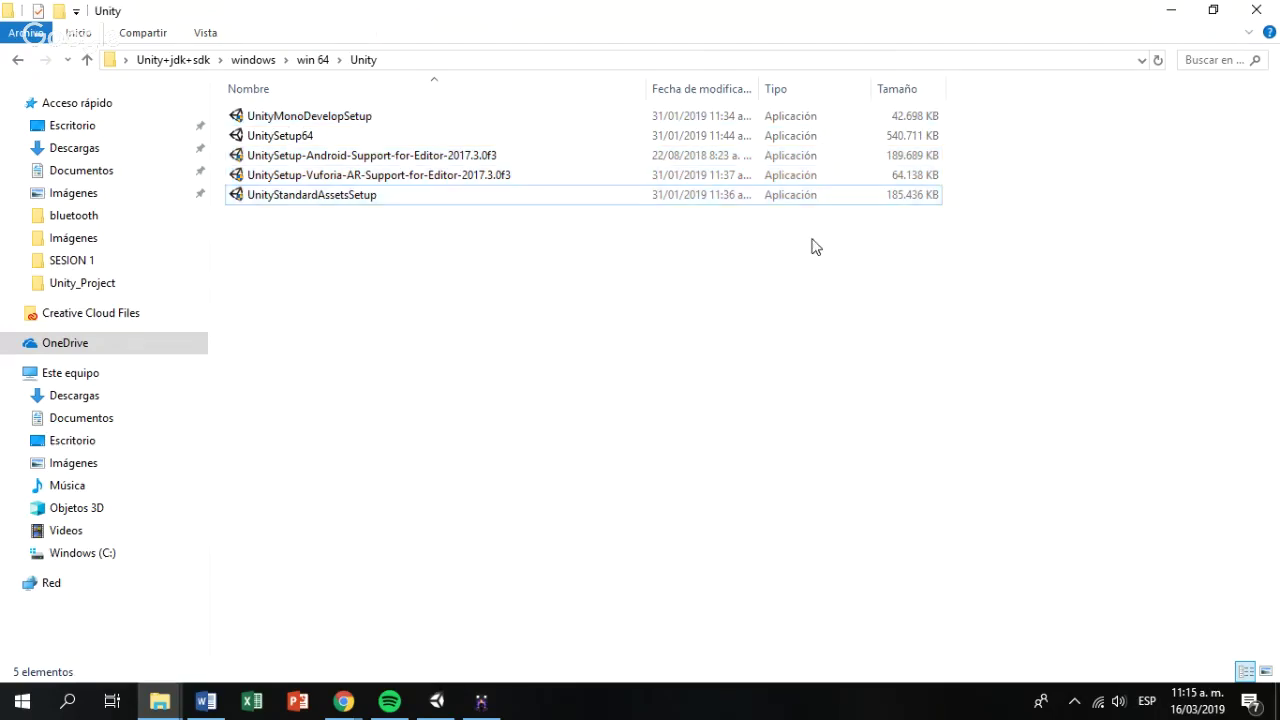
{"action": "left_click", "coordinate": [1175, 16]}
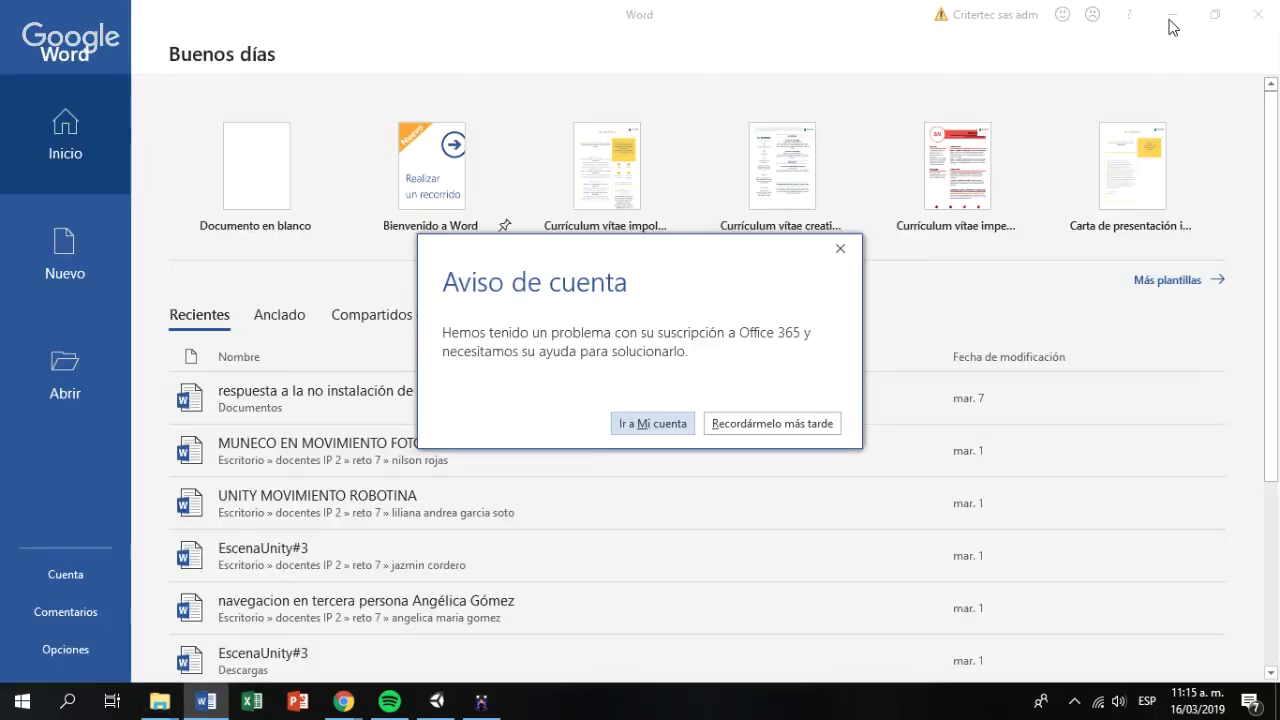
{"action": "left_click", "coordinate": [837, 249]}
{"action": "left_click", "coordinate": [1174, 28]}
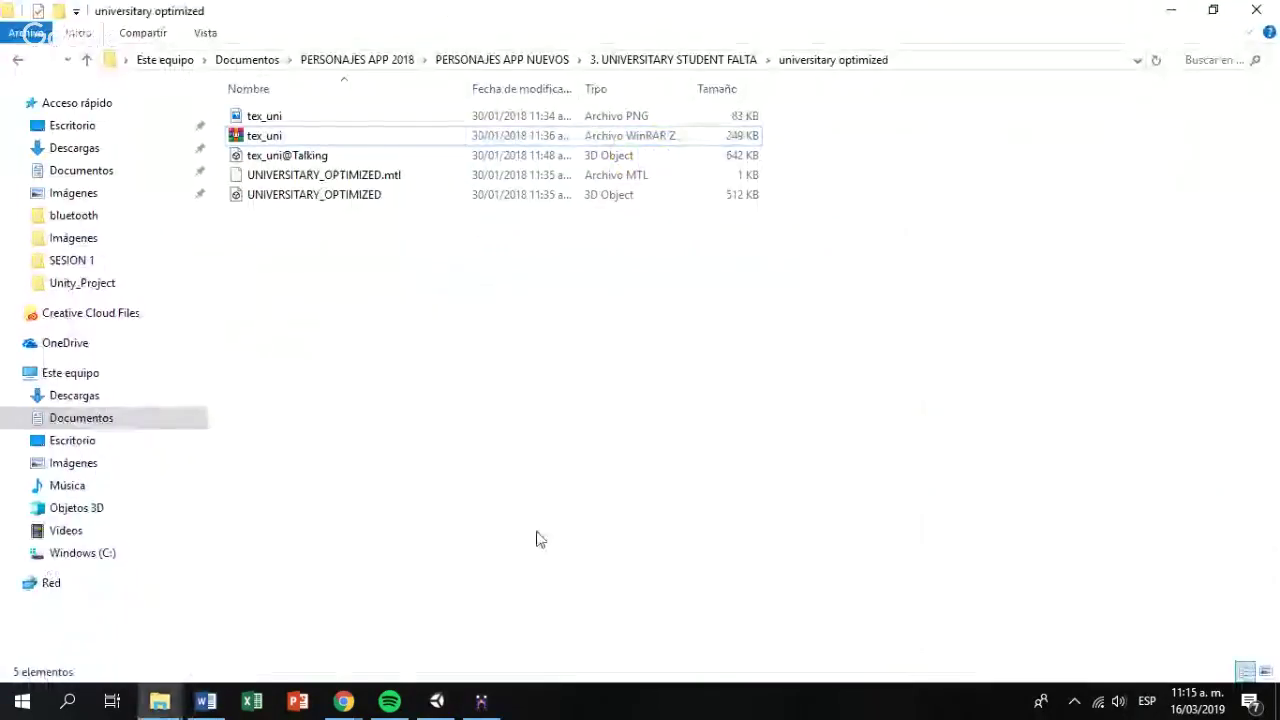
{"action": "mouse_move", "coordinate": [340, 703]}
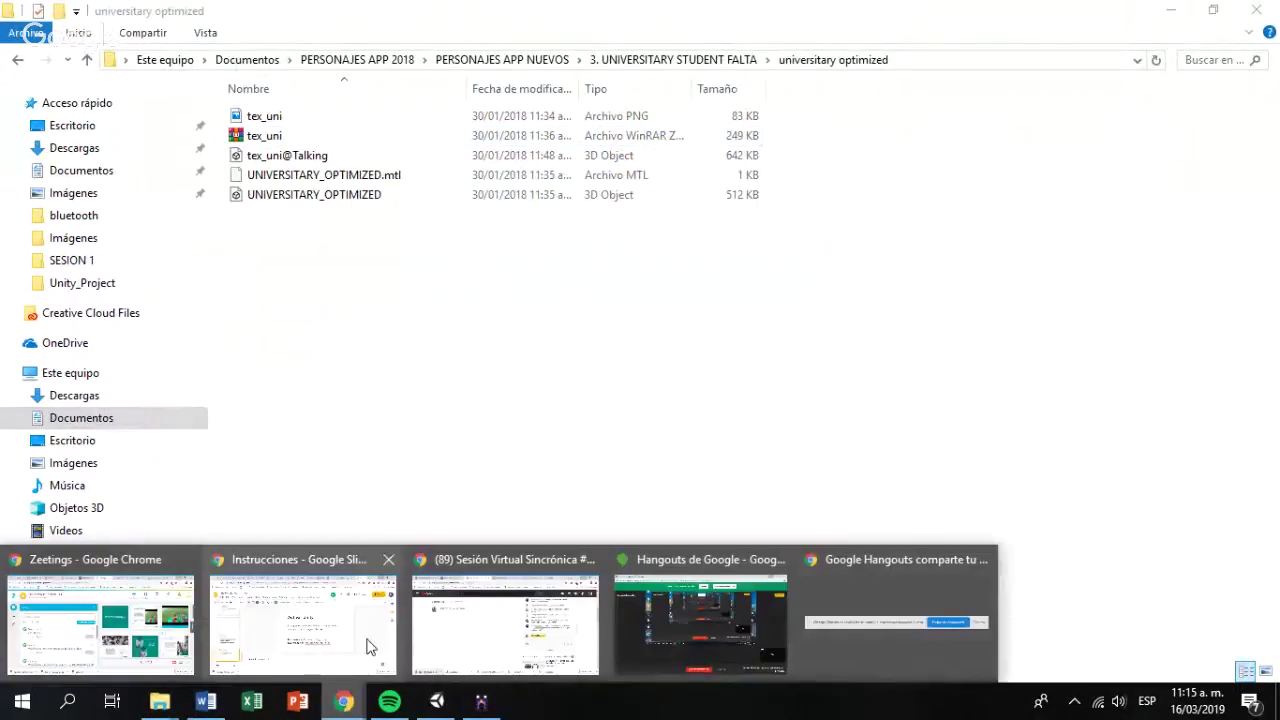
{"action": "left_click", "coordinate": [446, 649]}
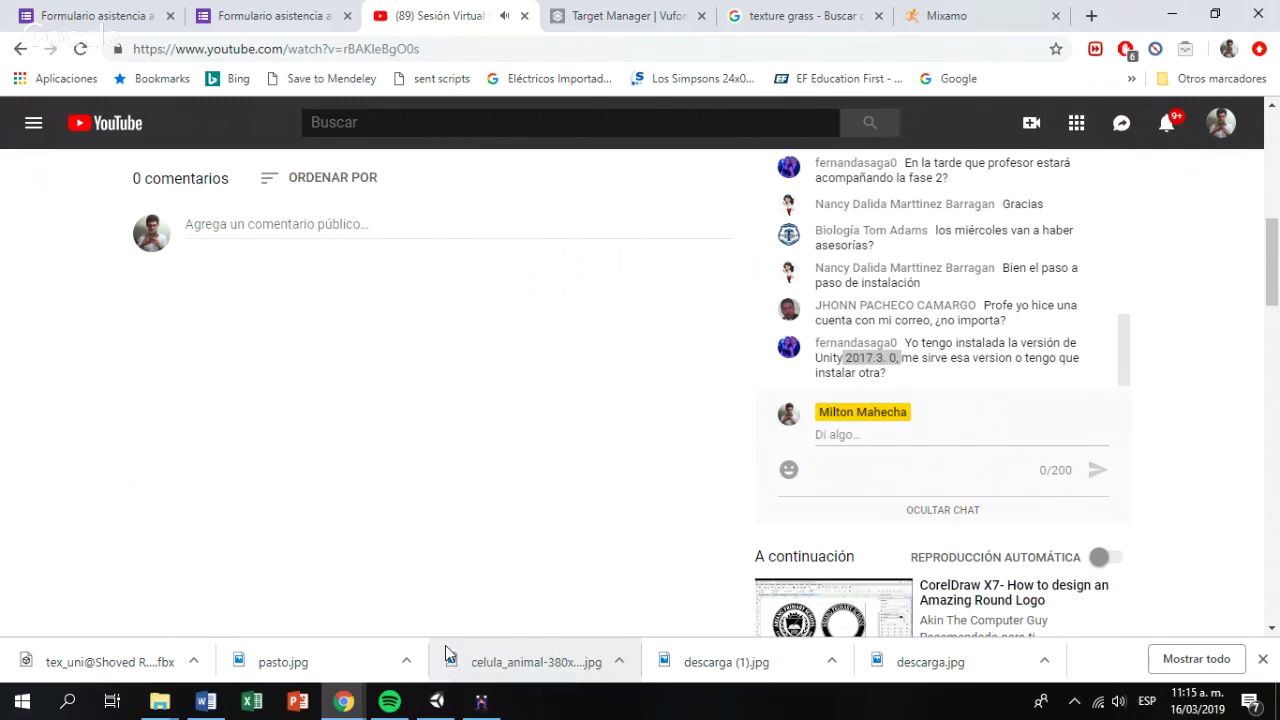
- Switch to Unity, run the scene and walk the character against the animal skull to test its collider
{"action": "left_click", "coordinate": [481, 700]}
{"action": "left_click", "coordinate": [448, 710]}
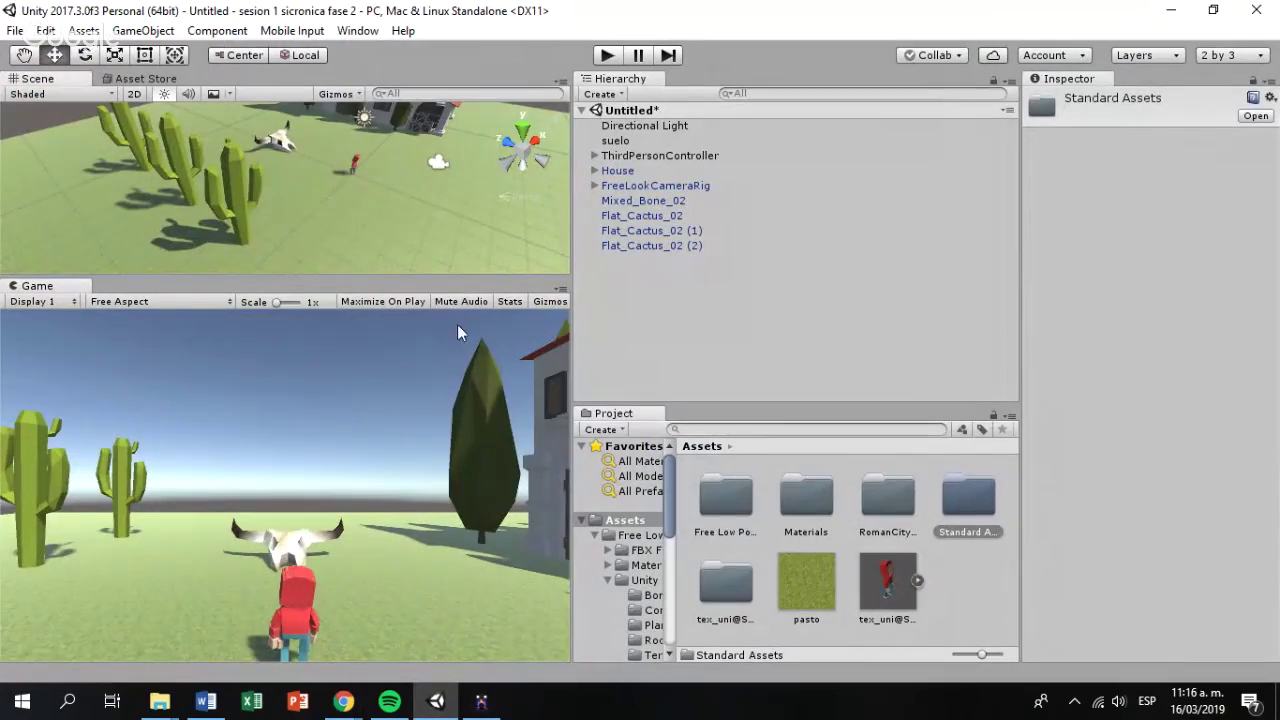
{"action": "left_click", "coordinate": [607, 56]}
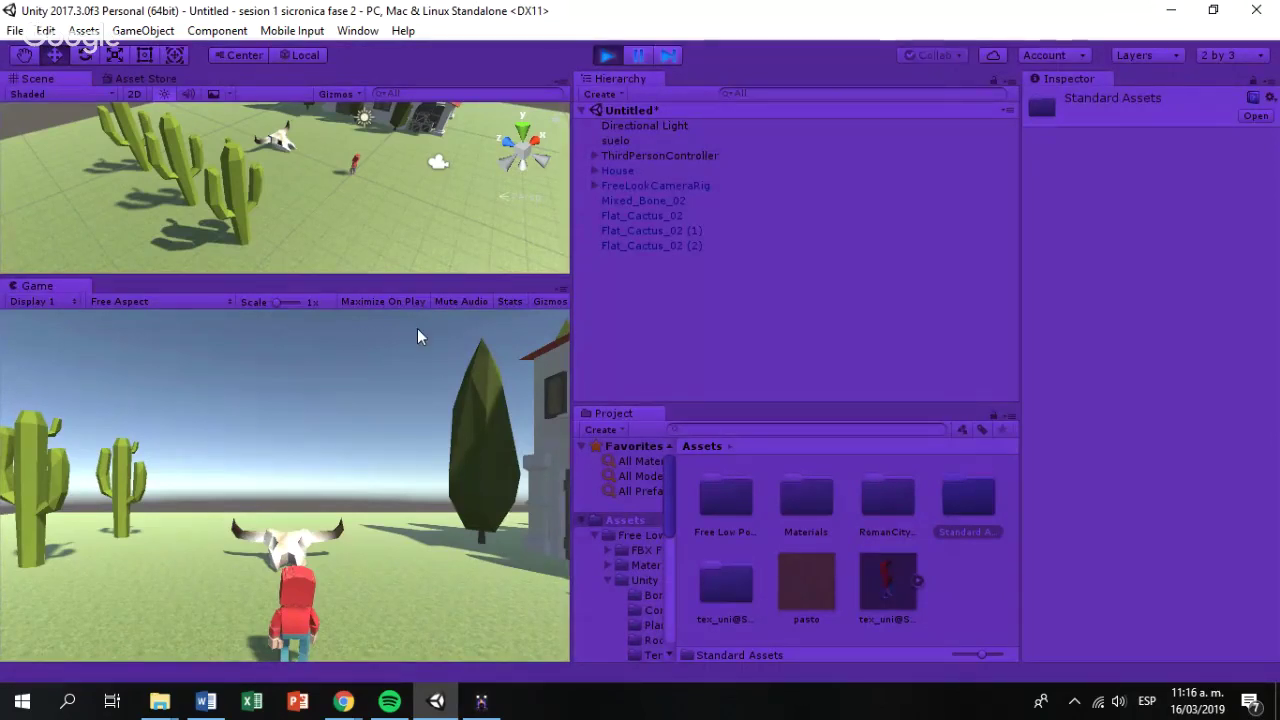
{"action": "key", "text": "w"}
{"action": "key", "text": "w"}
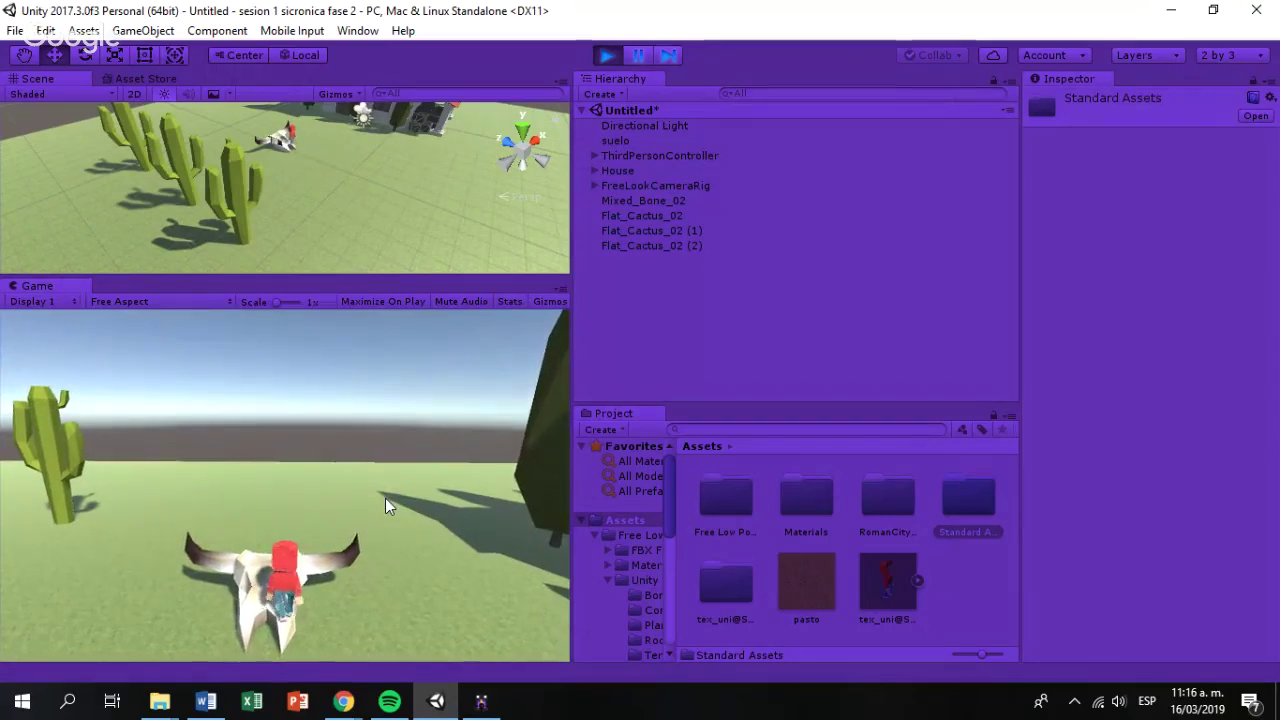
{"action": "key", "text": "d"}
{"action": "key", "text": "d"}
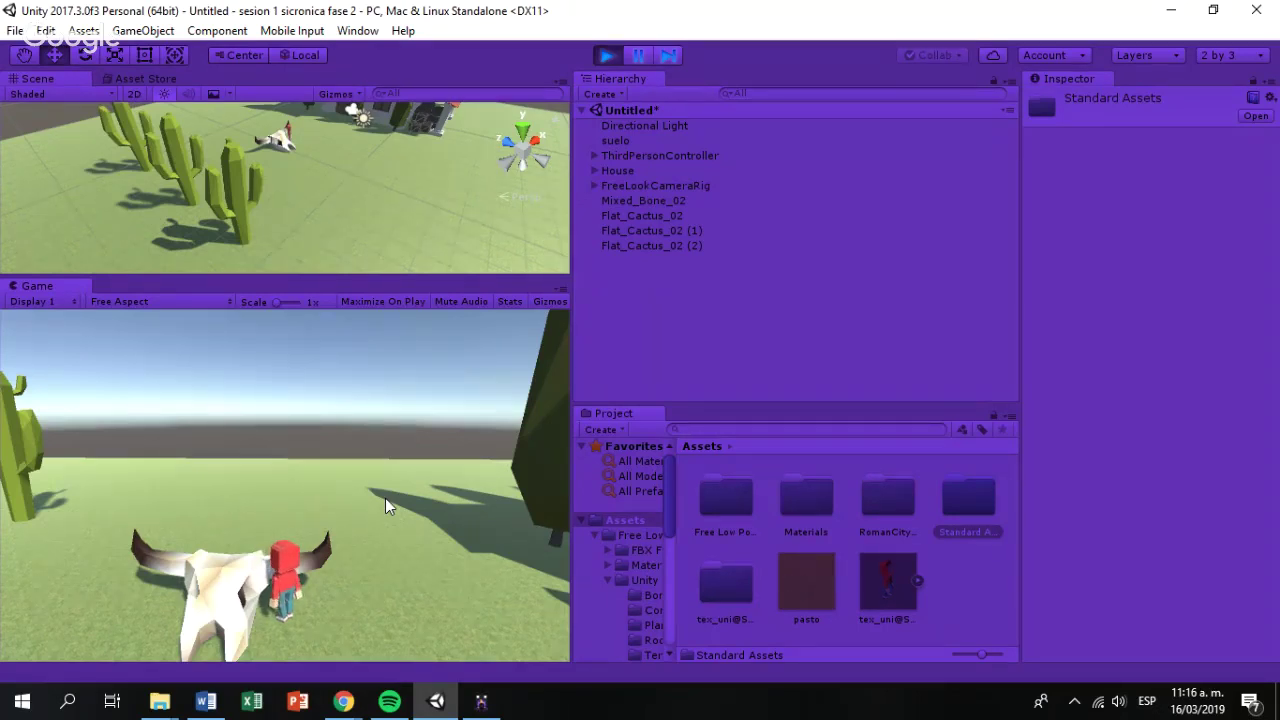
{"action": "key", "text": "w"}
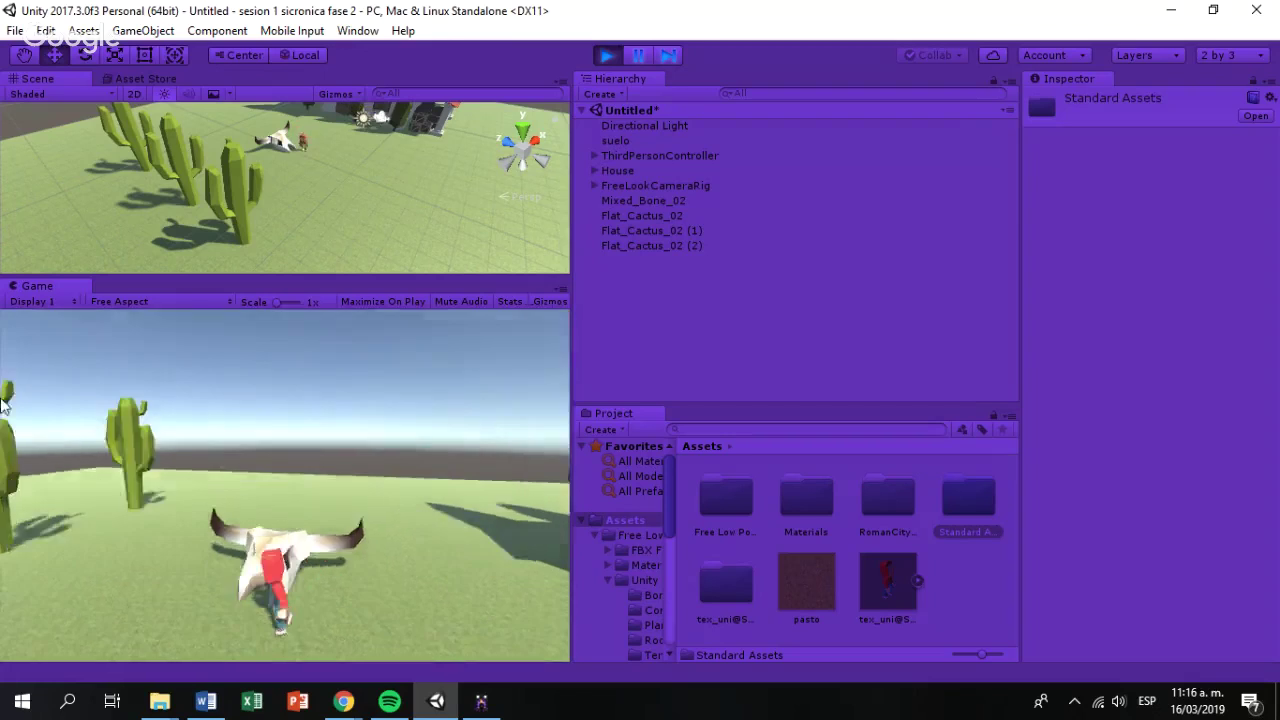
- Walk the character among the cacti and into one of them to test its collider, and stop play mode
{"action": "key", "text": "w"}
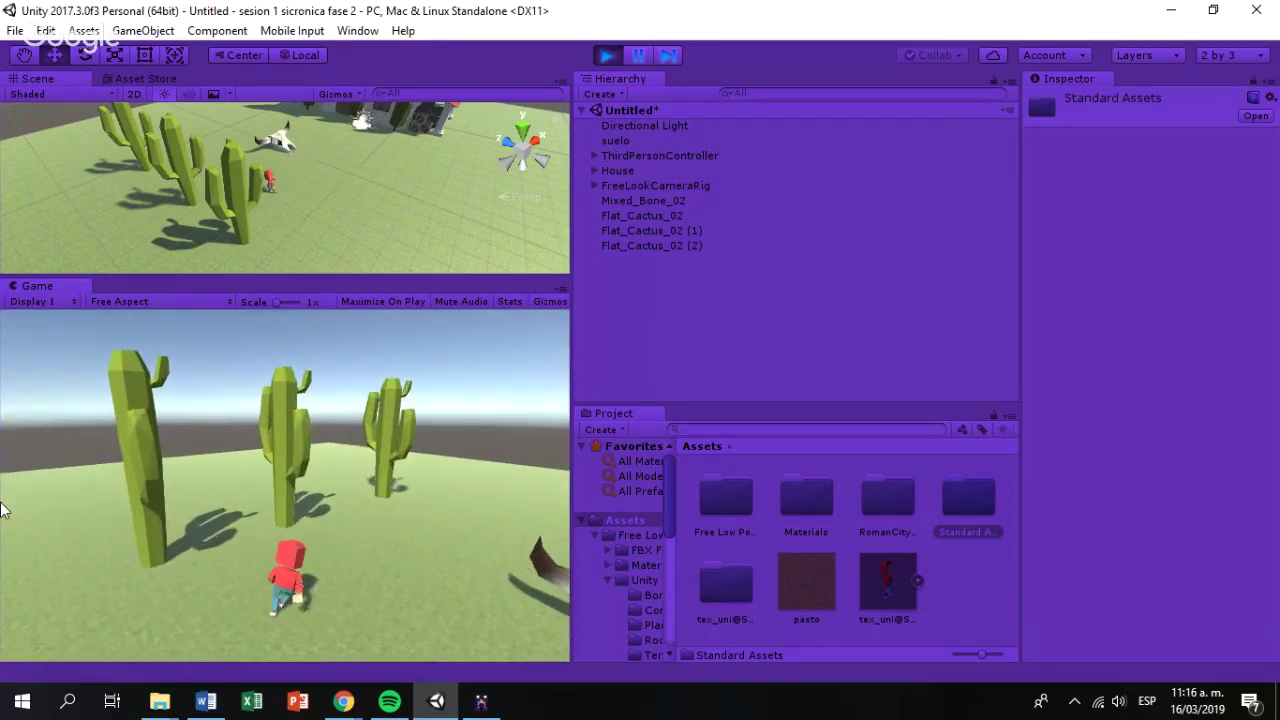
{"action": "key", "text": "w"}
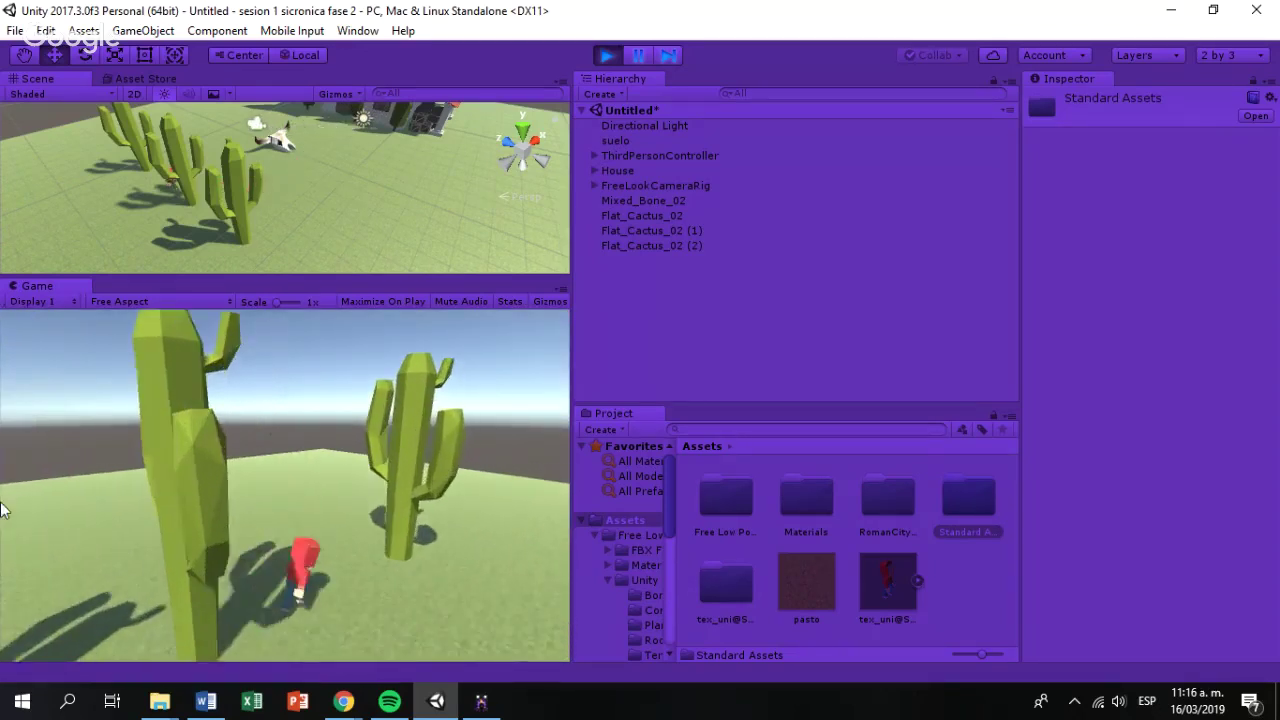
{"action": "key", "text": "w"}
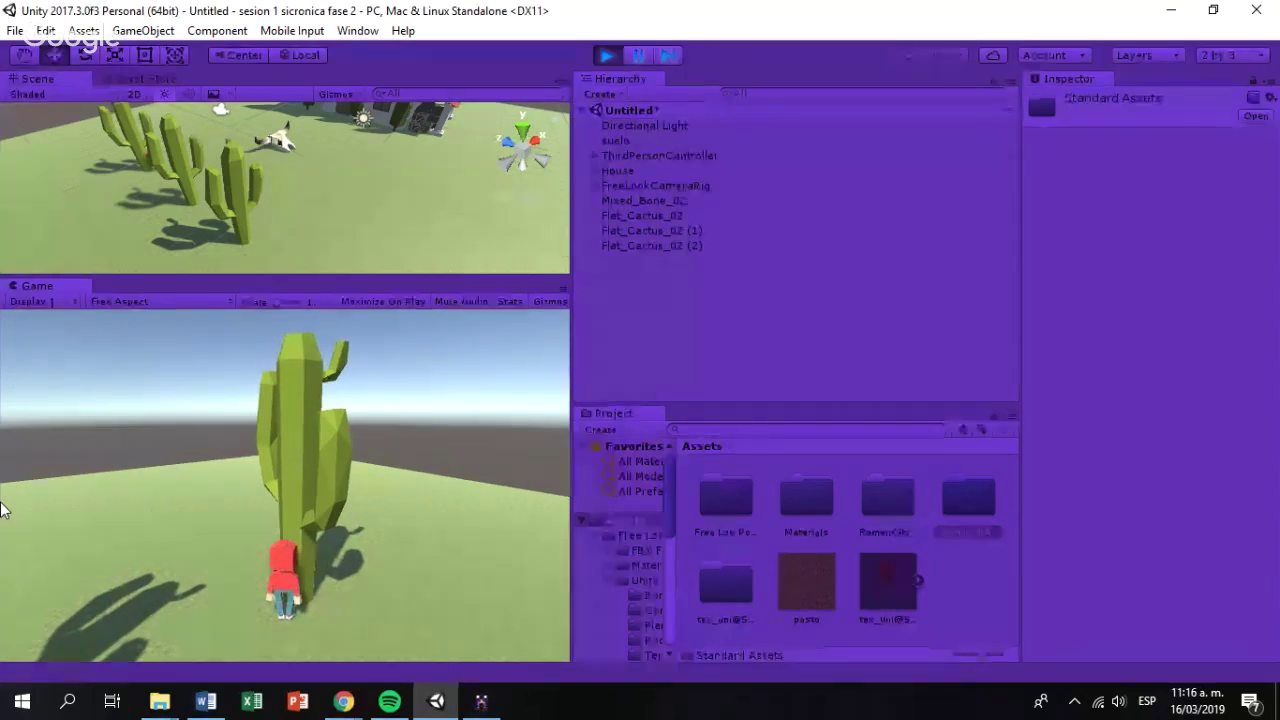
{"action": "key", "text": "w"}
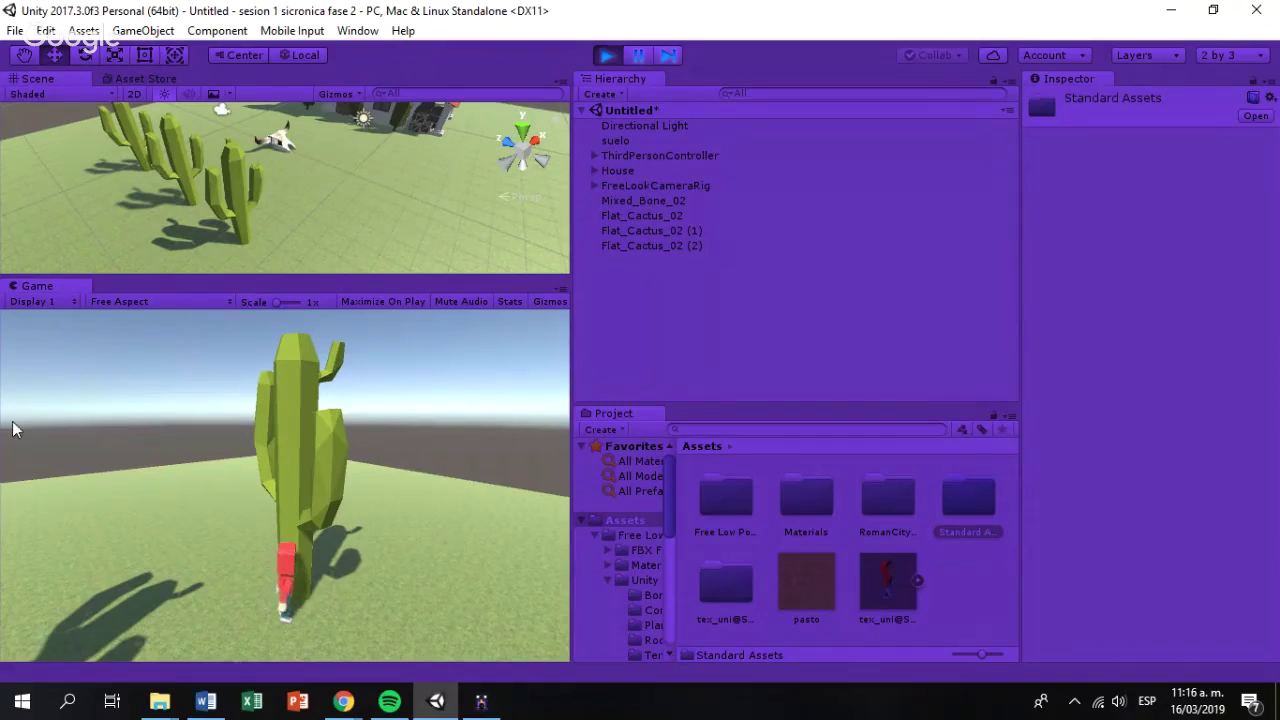
{"action": "left_click", "coordinate": [606, 57]}
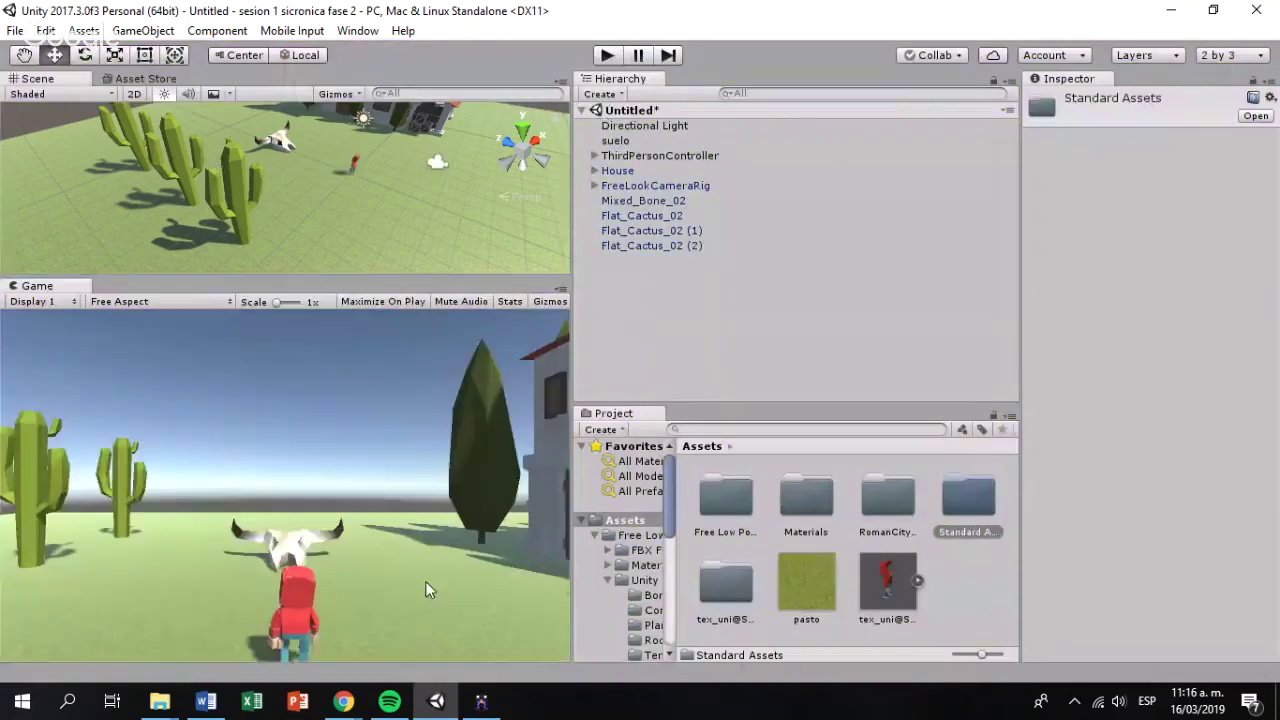
- Return to the YouTube live chat in Chrome and review the viewers' earlier and newest questions
{"action": "mouse_move", "coordinate": [343, 701]}
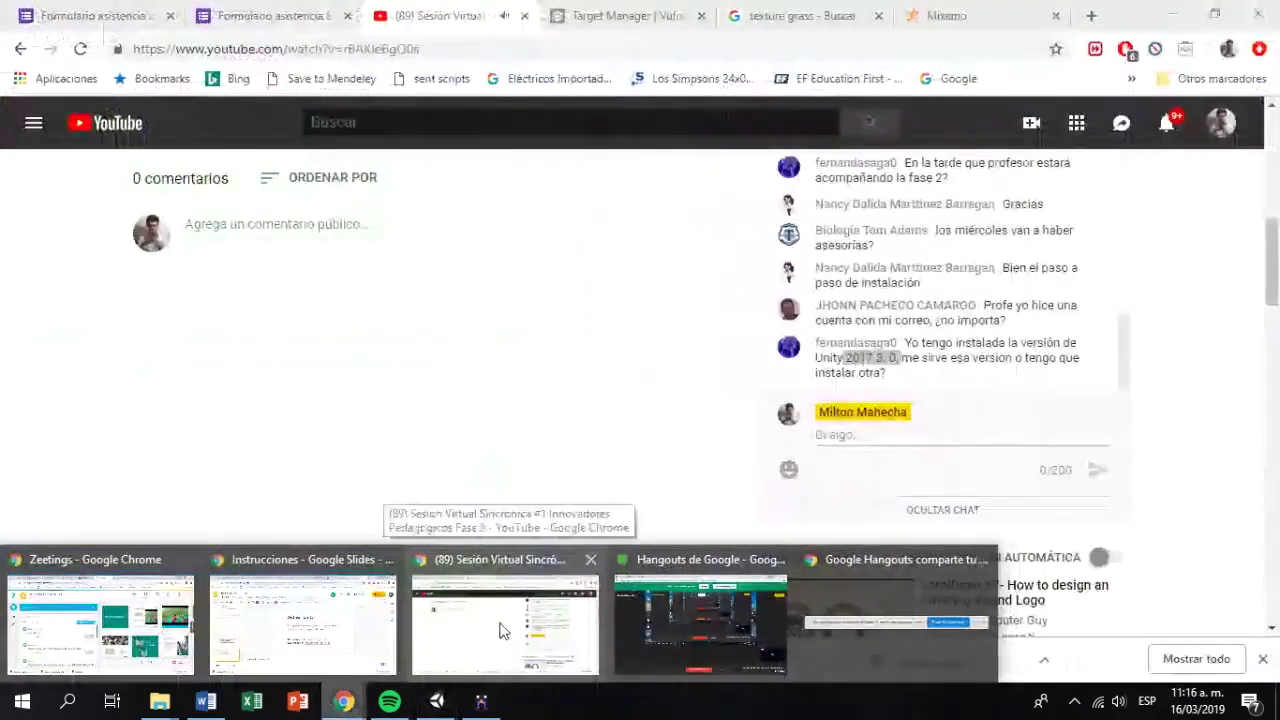
{"action": "left_click", "coordinate": [505, 632]}
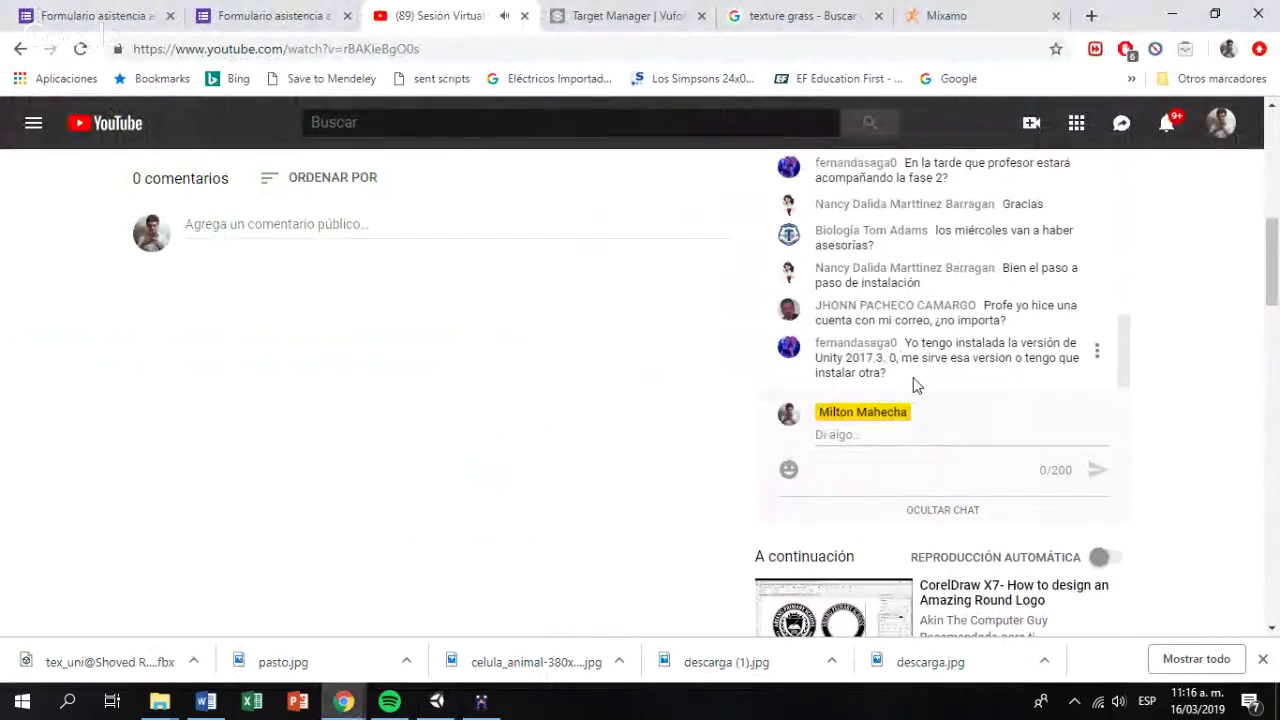
{"action": "scroll", "coordinate": [912, 380], "scroll_direction": "up", "scroll_amount": 3}
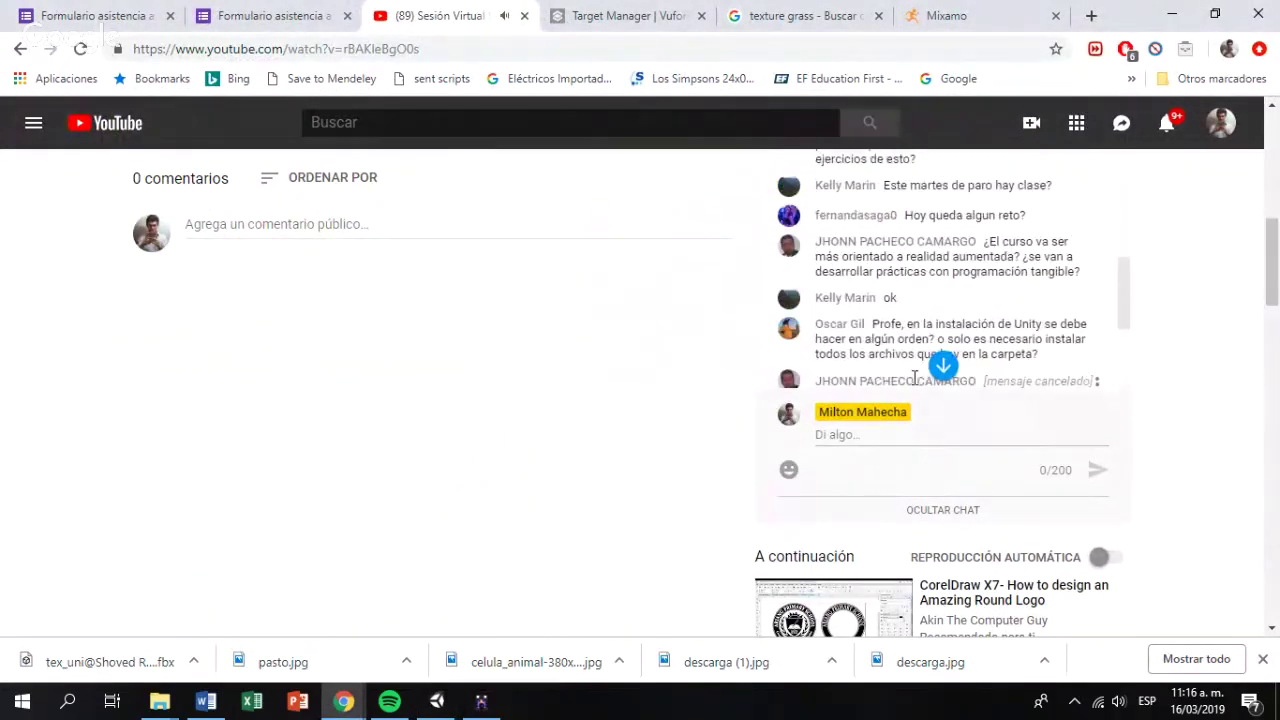
{"action": "scroll", "coordinate": [1040, 285], "scroll_direction": "down", "scroll_amount": 1}
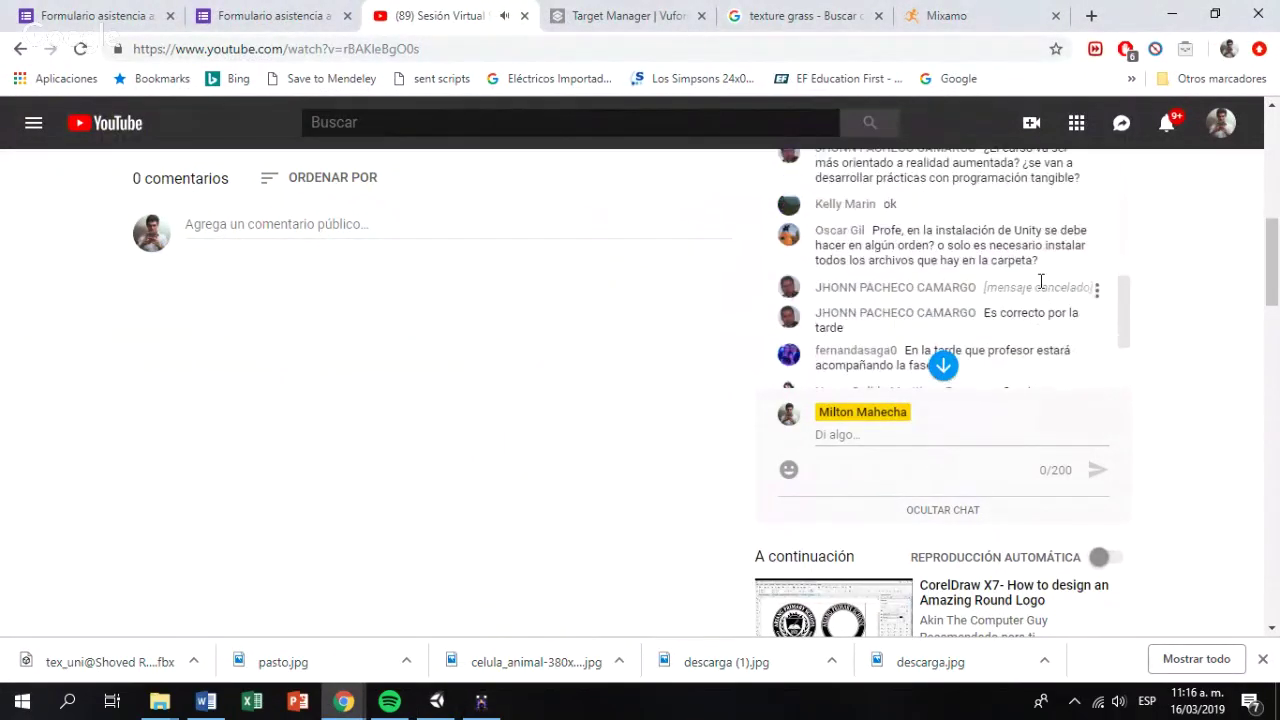
{"action": "scroll", "coordinate": [1040, 284], "scroll_direction": "down", "scroll_amount": 1}
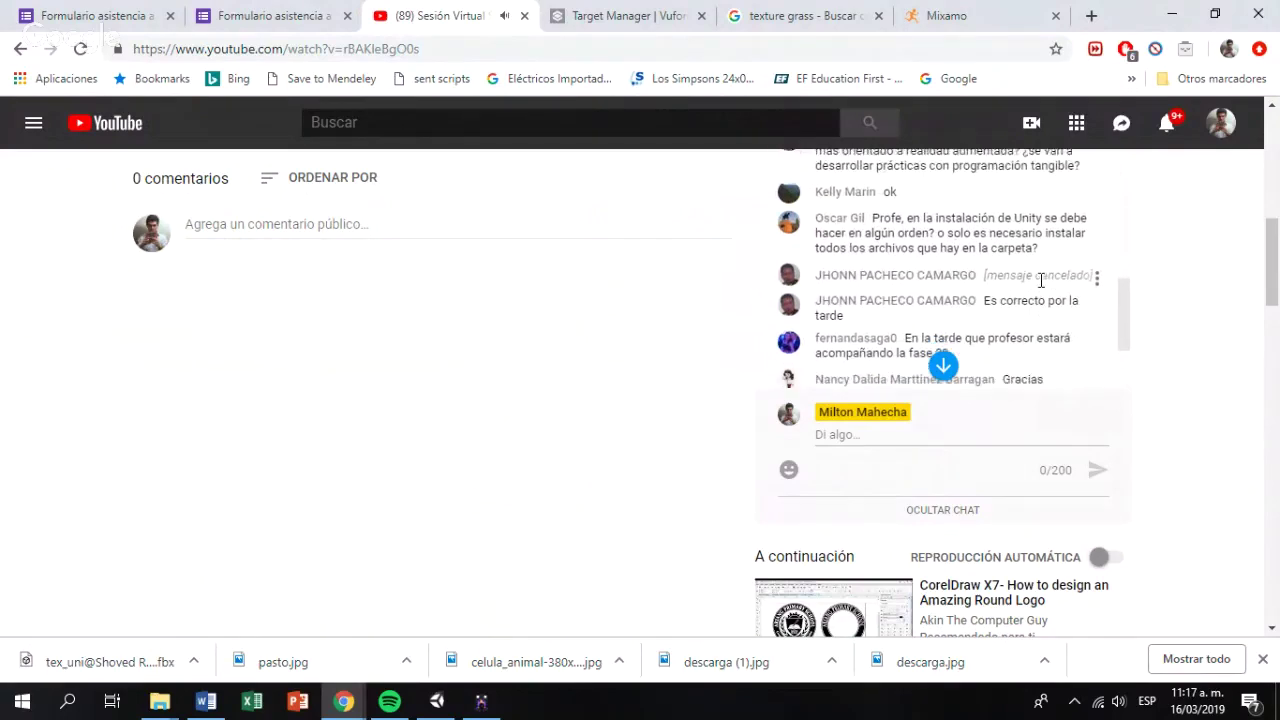
{"action": "scroll", "coordinate": [1040, 286], "scroll_direction": "down", "scroll_amount": 1}
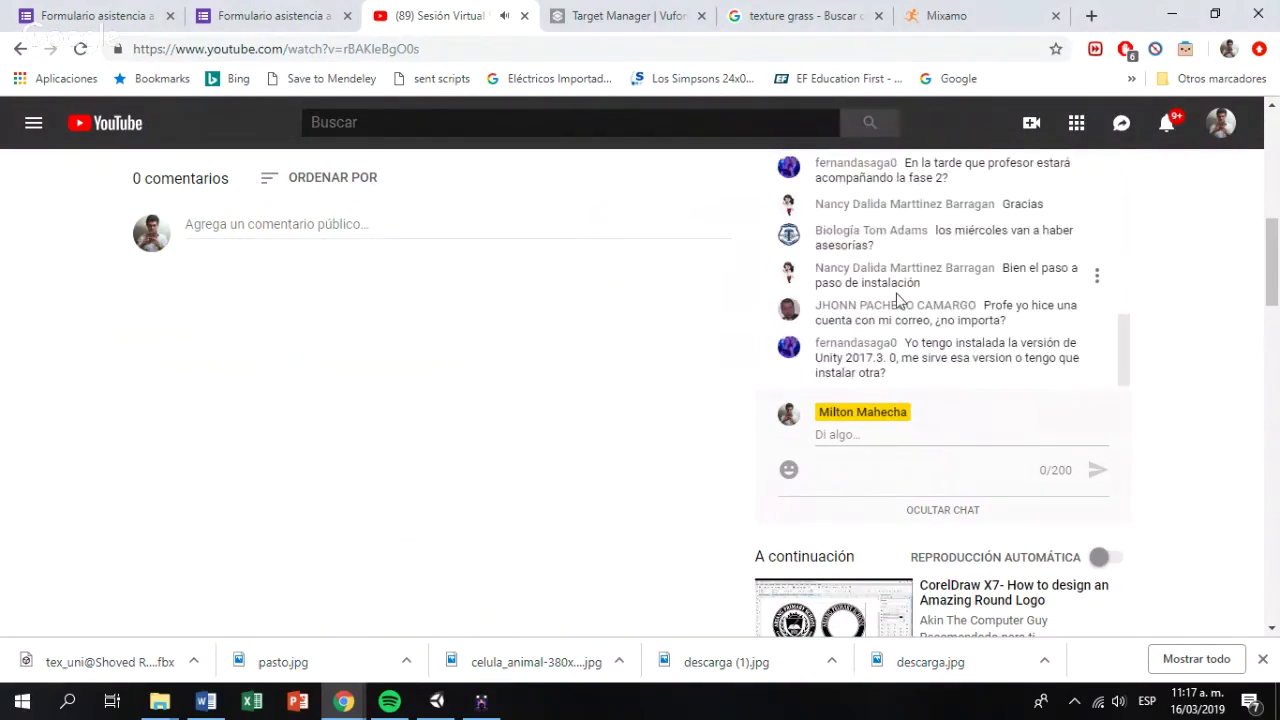
{"action": "scroll", "coordinate": [732, 304], "scroll_direction": "up", "scroll_amount": 5}
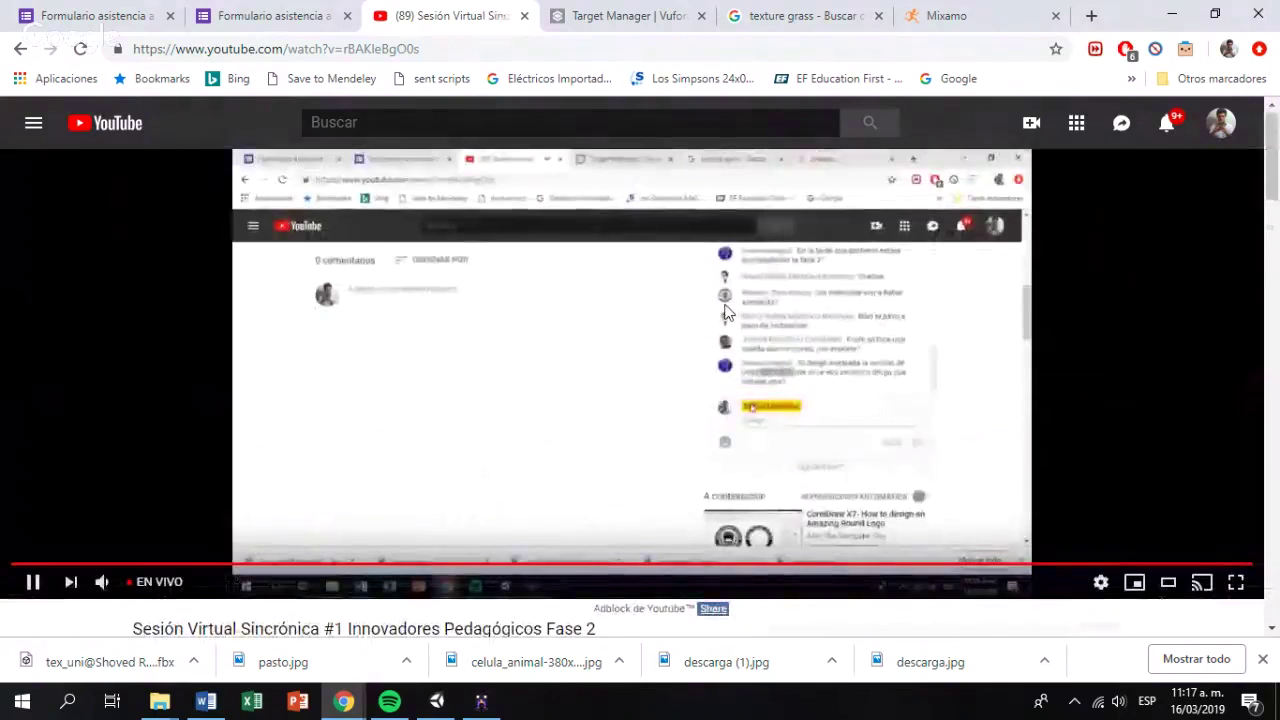
{"action": "scroll", "coordinate": [723, 316], "scroll_direction": "down", "scroll_amount": 2}
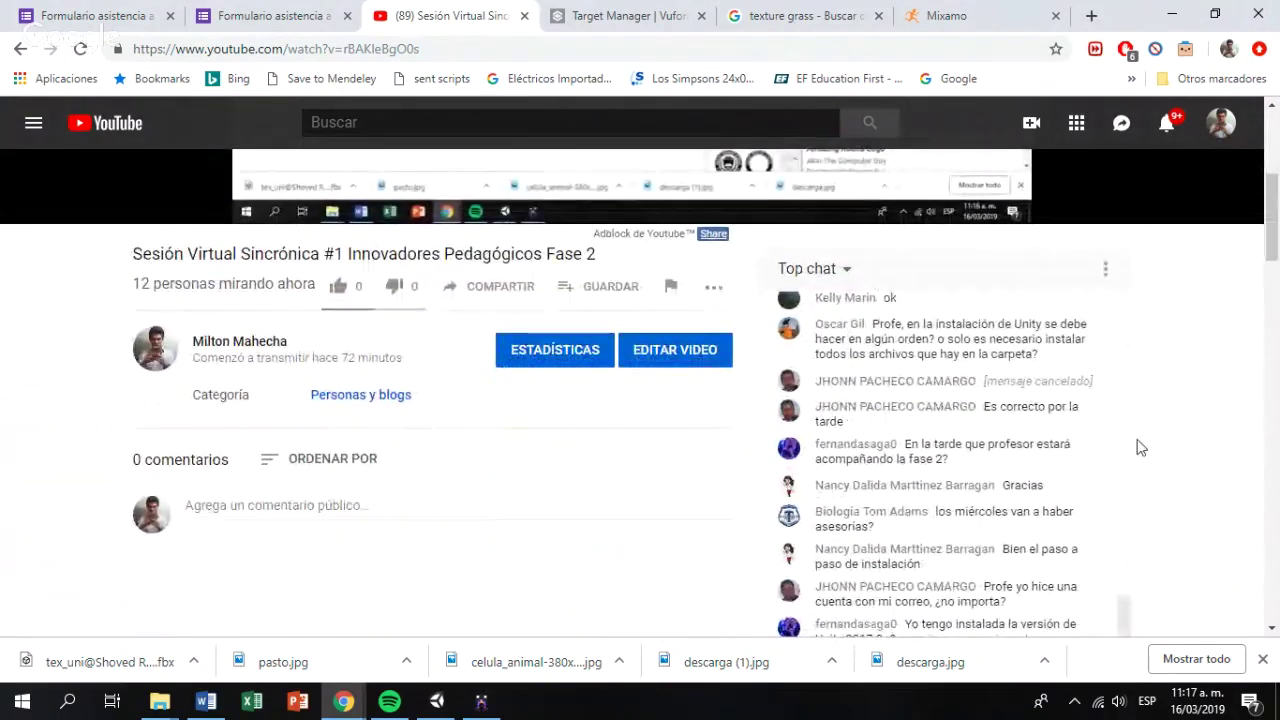
{"action": "scroll", "coordinate": [1137, 447], "scroll_direction": "down", "scroll_amount": 3}
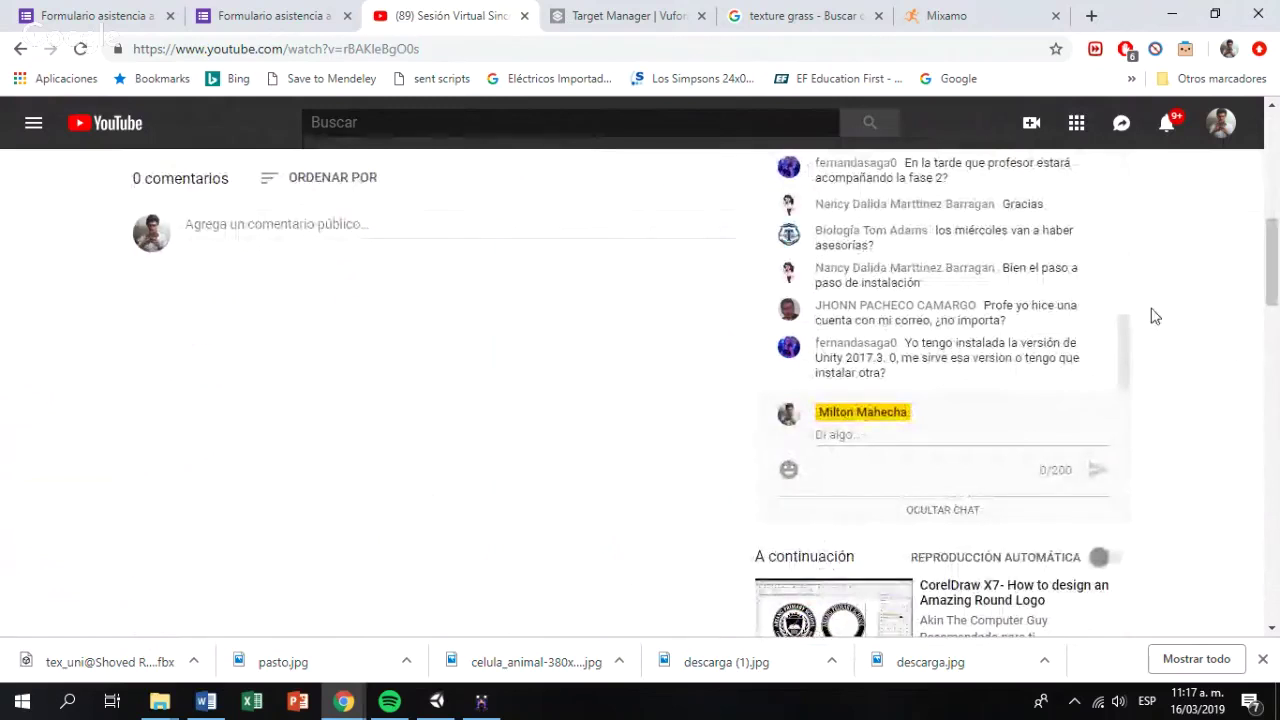